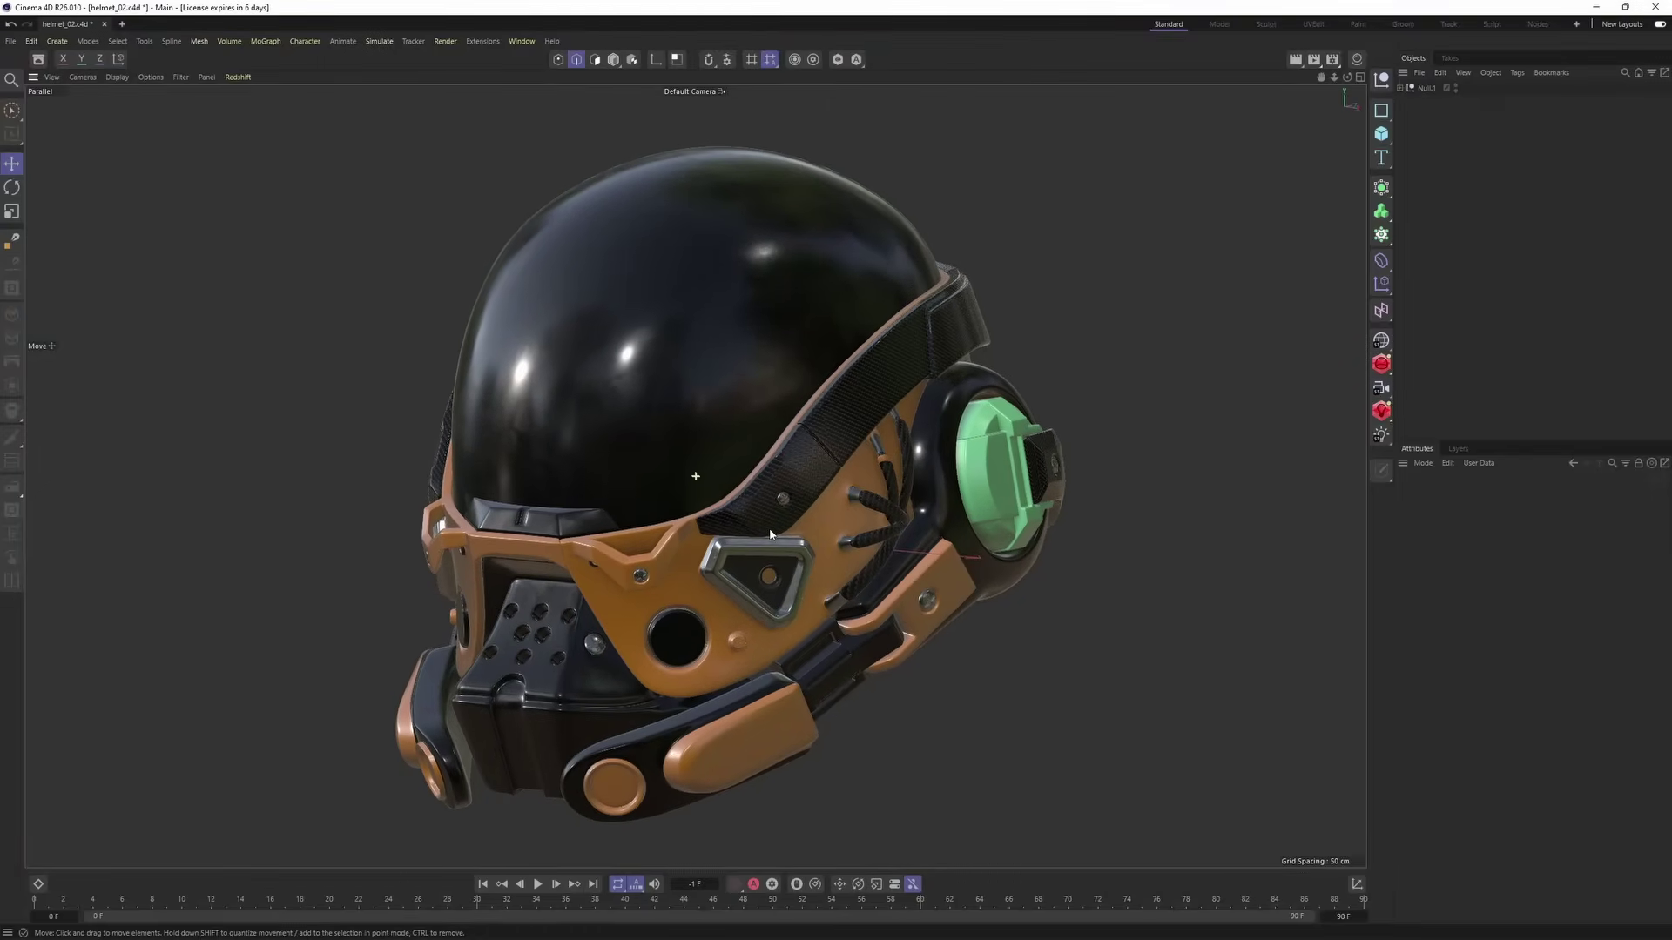
- Display wireframe lines on the untextured helmet and examine its mesh topology around the faceplate
alt+drag(872, 576, 823, 552)
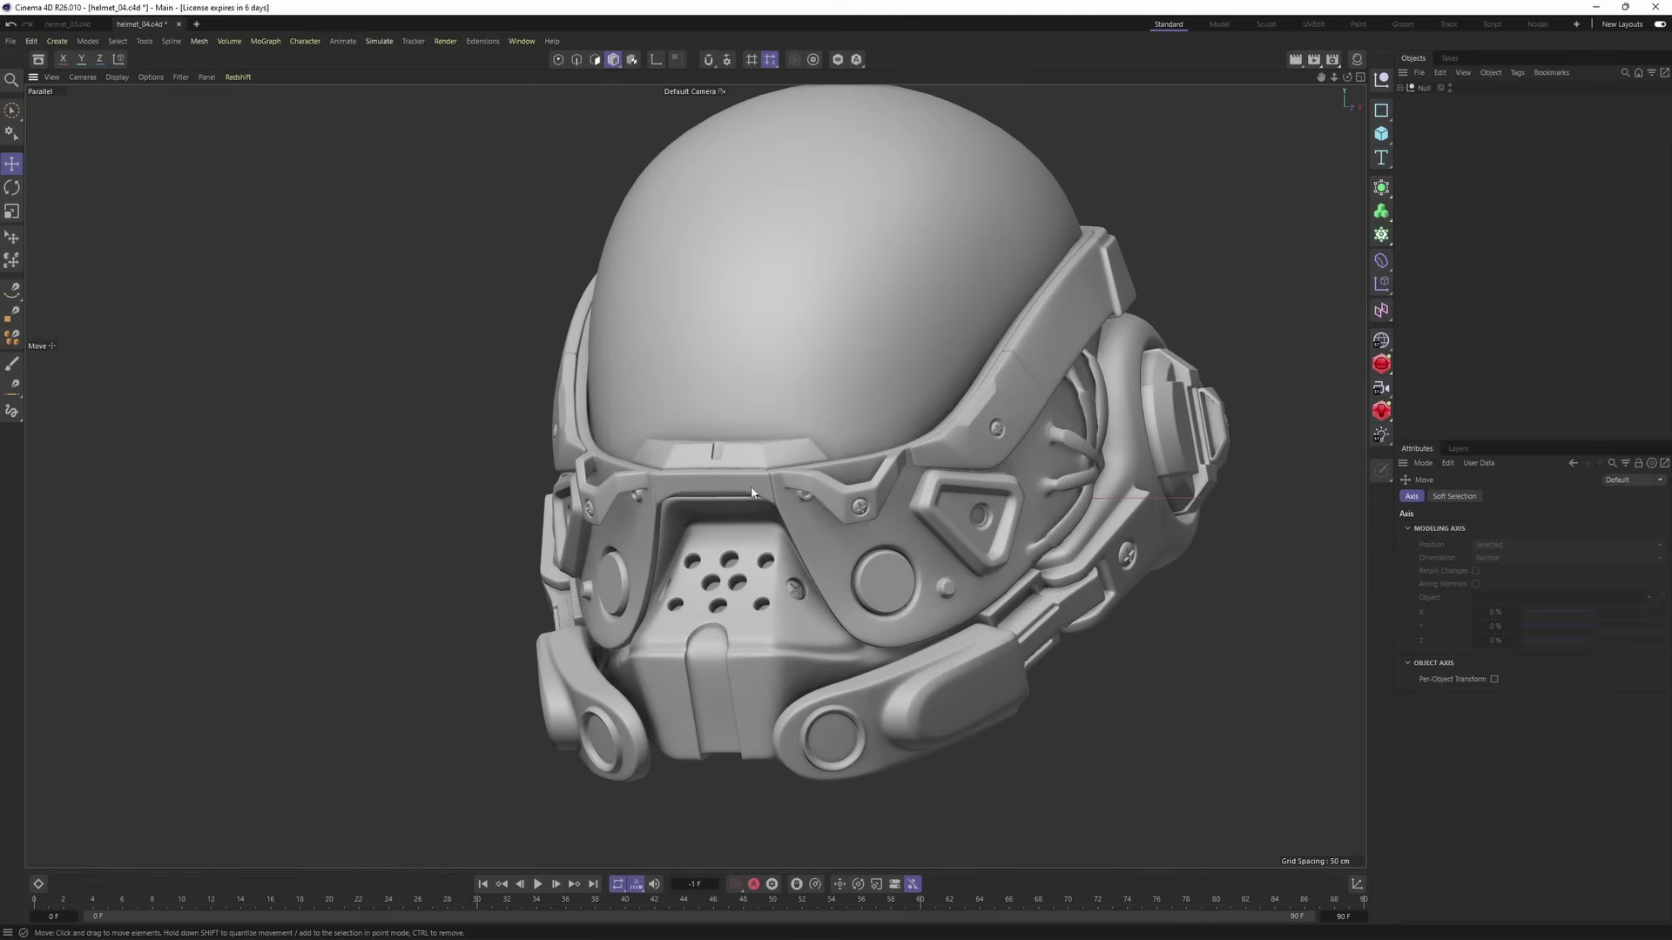
scroll(791, 535, up, 4)
scroll(791, 534, down, 3)
key(n)
key(b)
alt+drag(787, 531, 759, 505)
scroll(757, 505, up, 4)
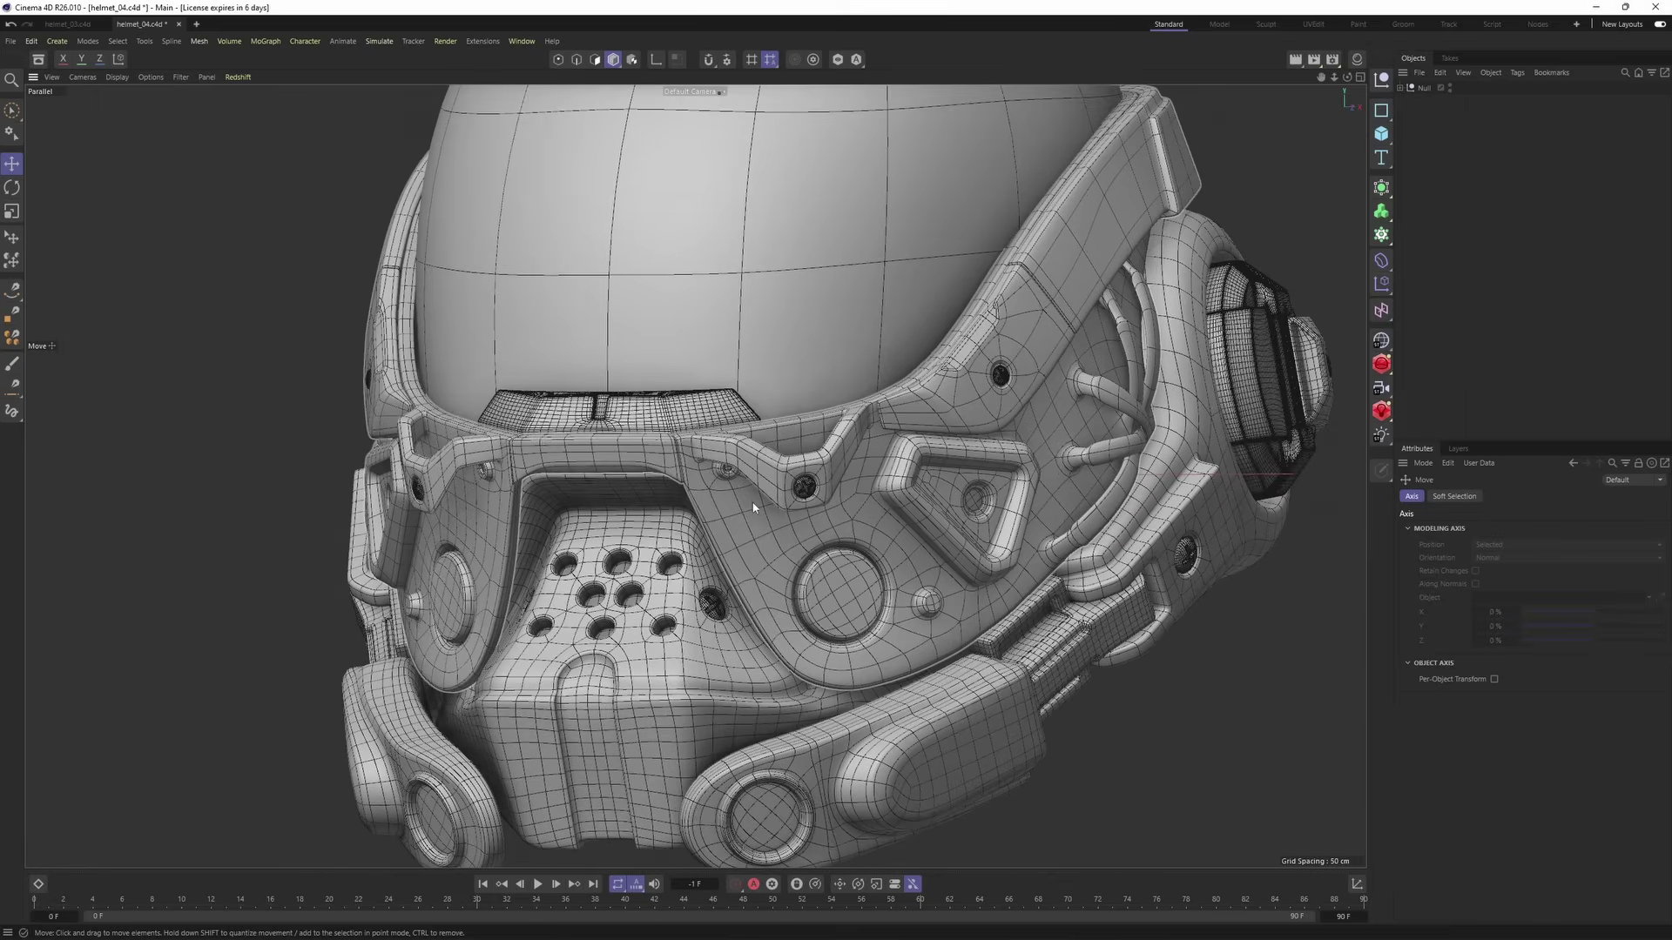
alt+drag(691, 422, 514, 481)
scroll(730, 461, down, 4)
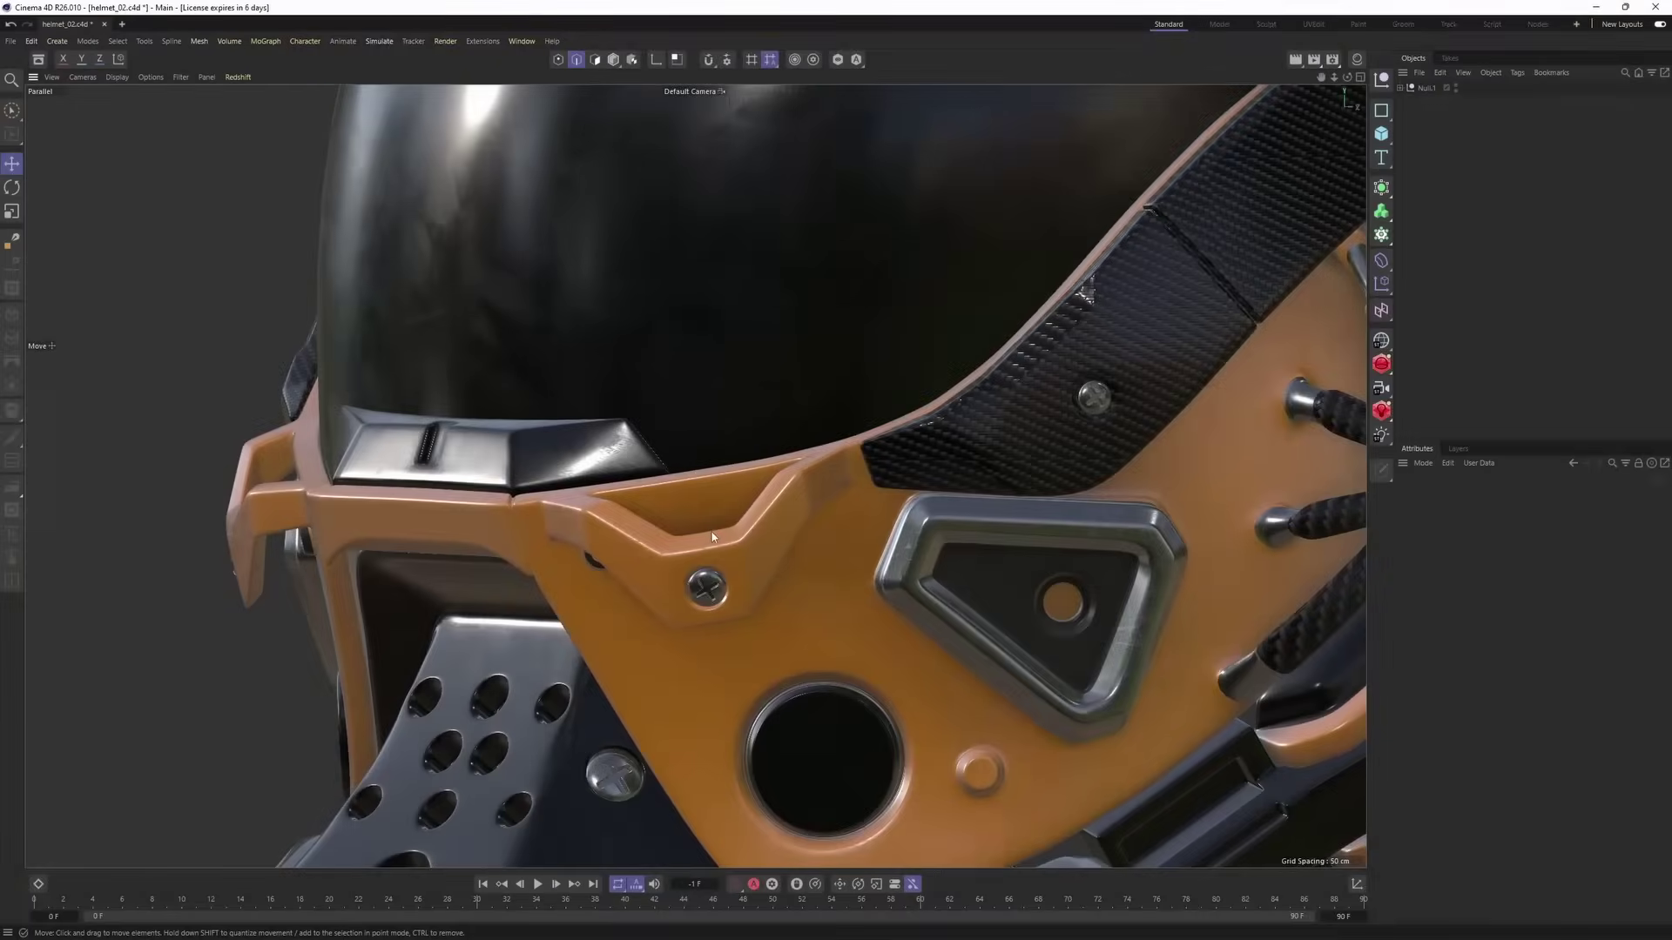
- Examine the textured helmet's visor, brow piece, faceplate and side details from several angles
alt+drag(713, 531, 818, 504)
scroll(819, 502, down, 5)
alt+middle_drag(975, 288, 801, 512)
mouse_move(801, 511)
alt+mouse_down()
mouse_move(677, 533)
mouse_move(775, 515)
alt+mouse_up()
alt+middle_drag(797, 513, 690, 509)
scroll(721, 524, down, 6)
alt+drag(722, 524, 759, 522)
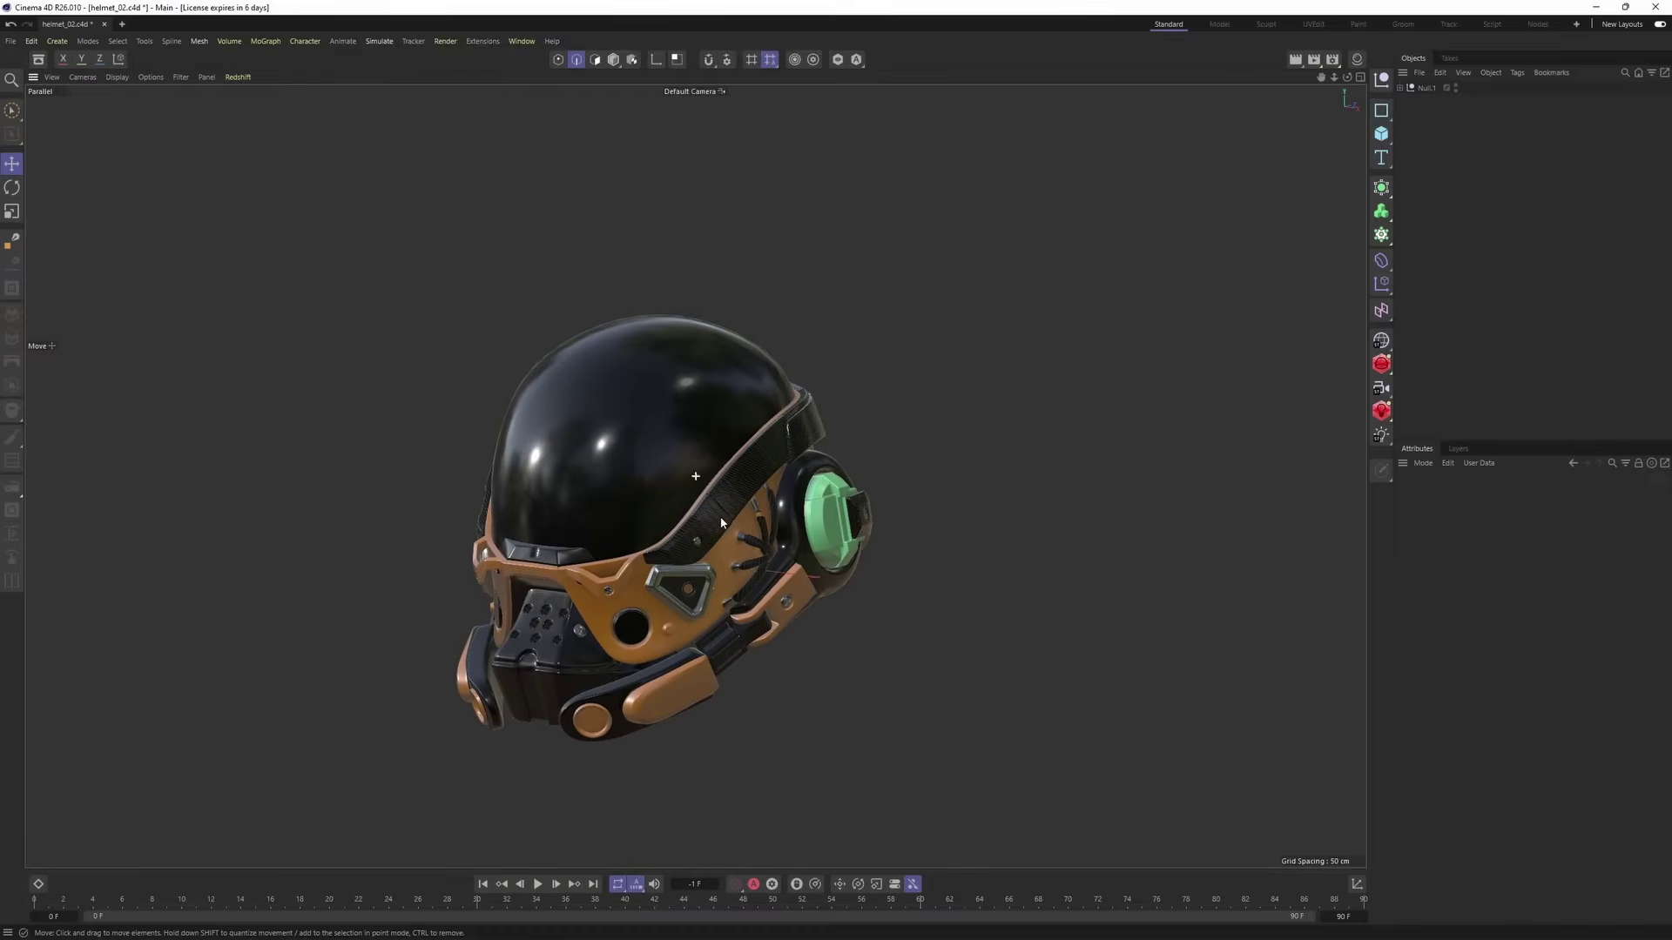
alt+middle_drag(644, 544, 711, 512)
scroll(710, 511, up, 4)
alt+drag(710, 515, 823, 493)
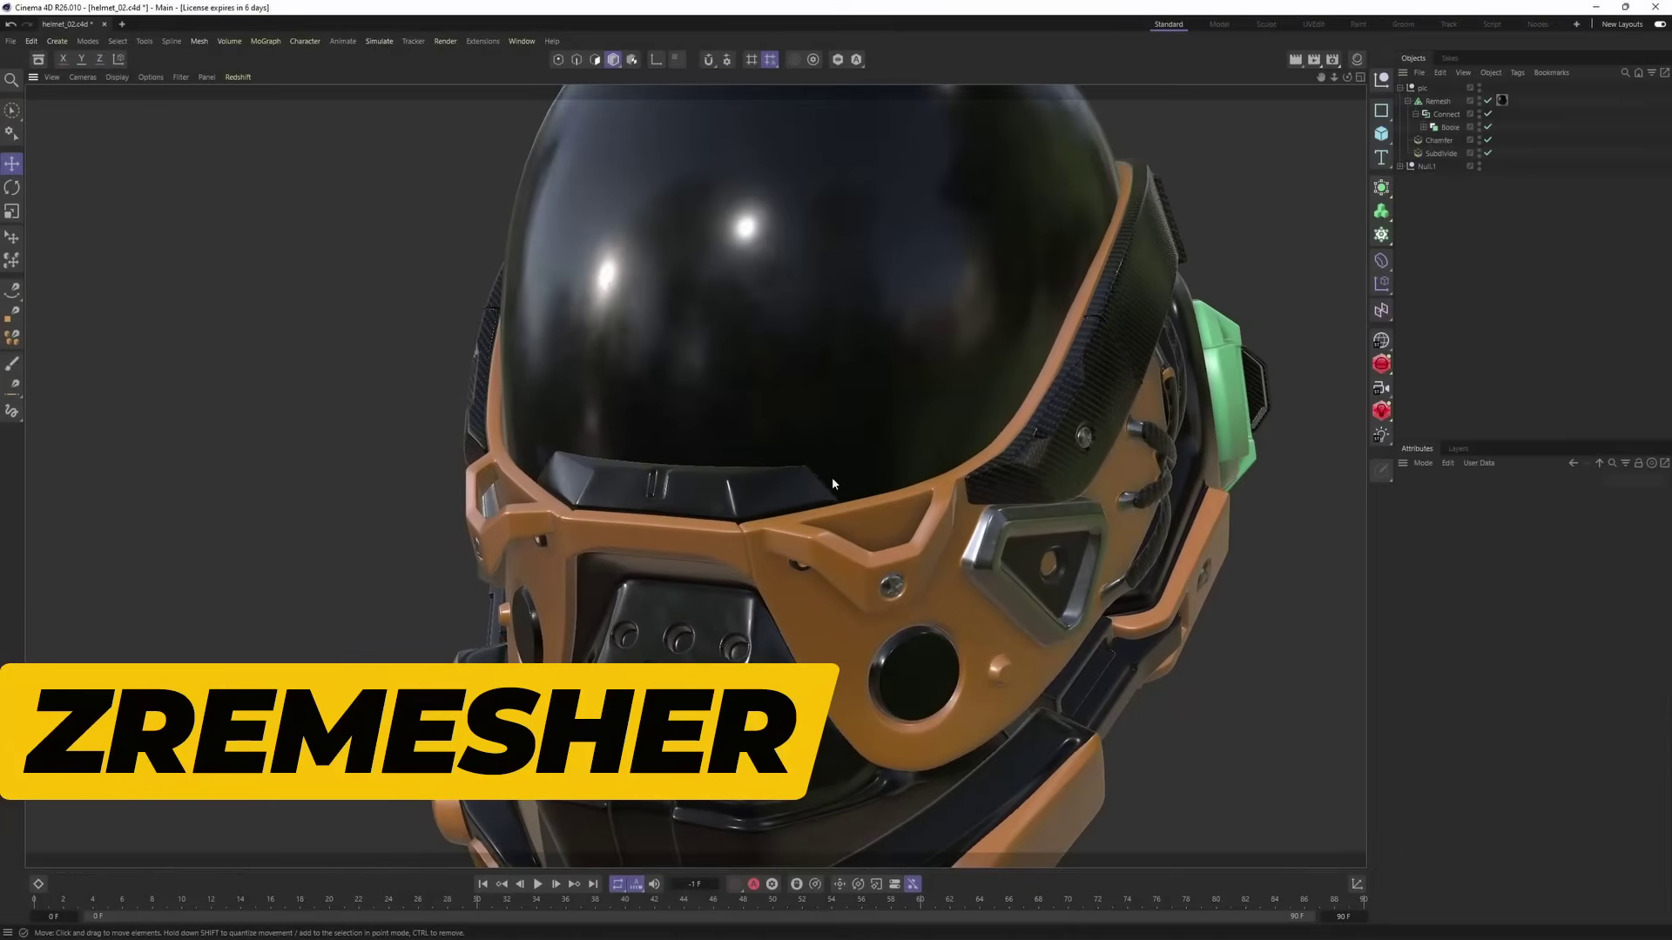
alt+drag(832, 477, 769, 479)
alt+right_drag(770, 480, 728, 484)
mouse_move(728, 484)
alt+mouse_down()
mouse_move(723, 439)
mouse_move(722, 477)
alt+mouse_up()
alt+right_drag(723, 478, 743, 494)
alt+drag(742, 494, 670, 530)
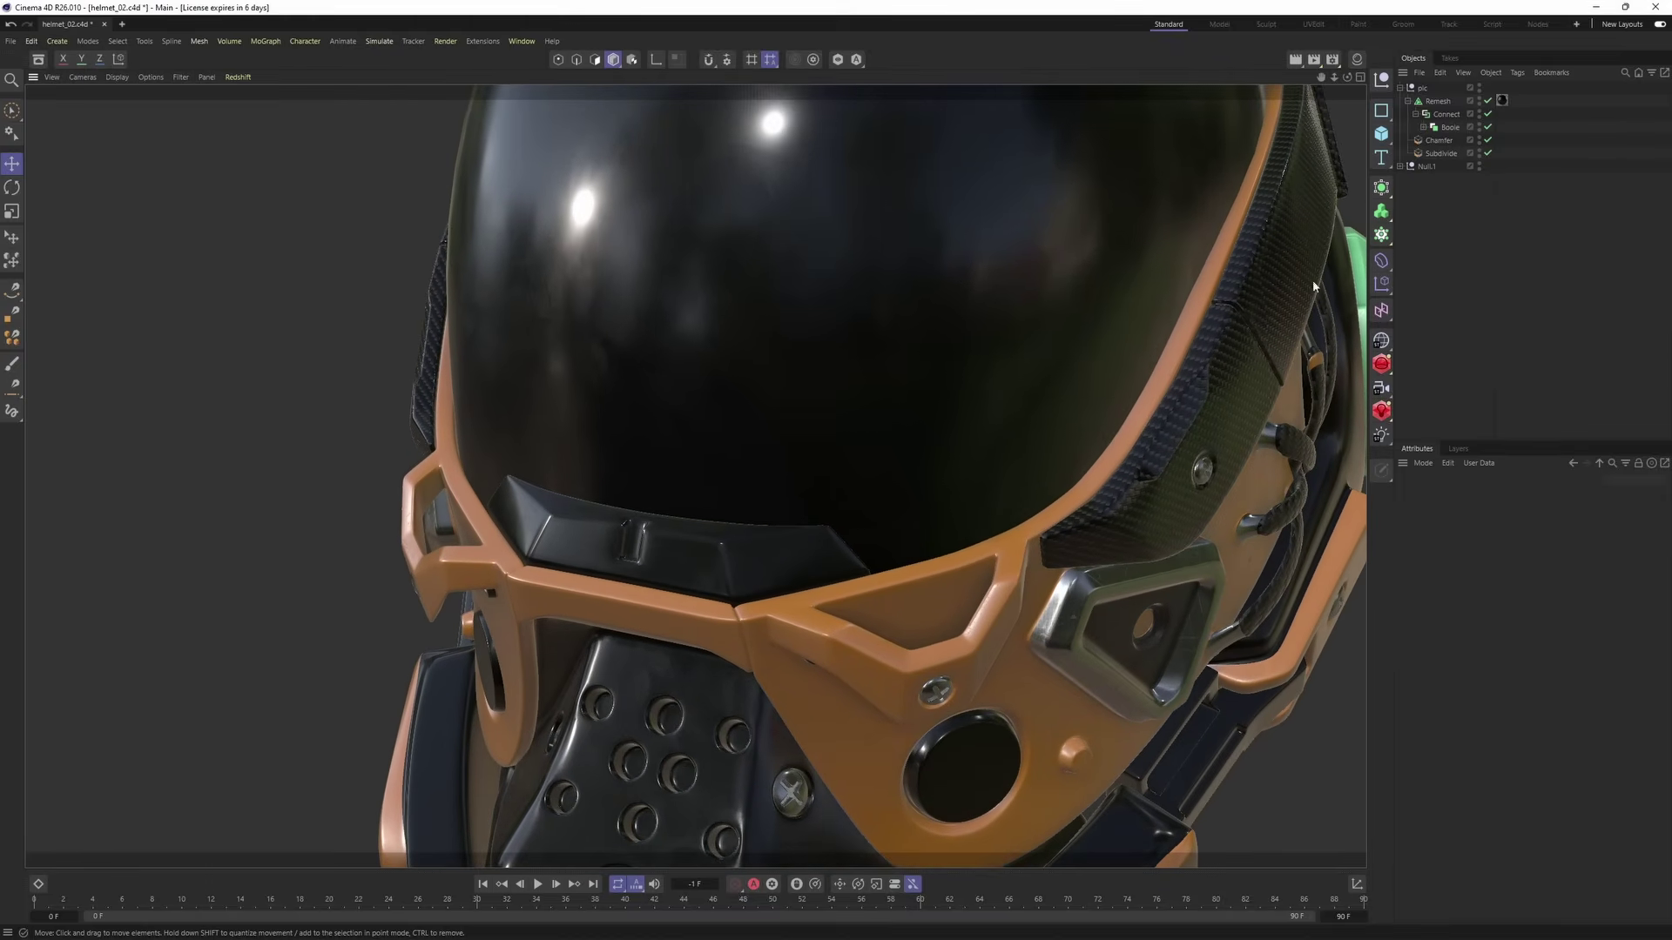
- Isolate the brow piece by soloing everything from Remesh to Subdivide, and turn off its textures
click(1459, 154)
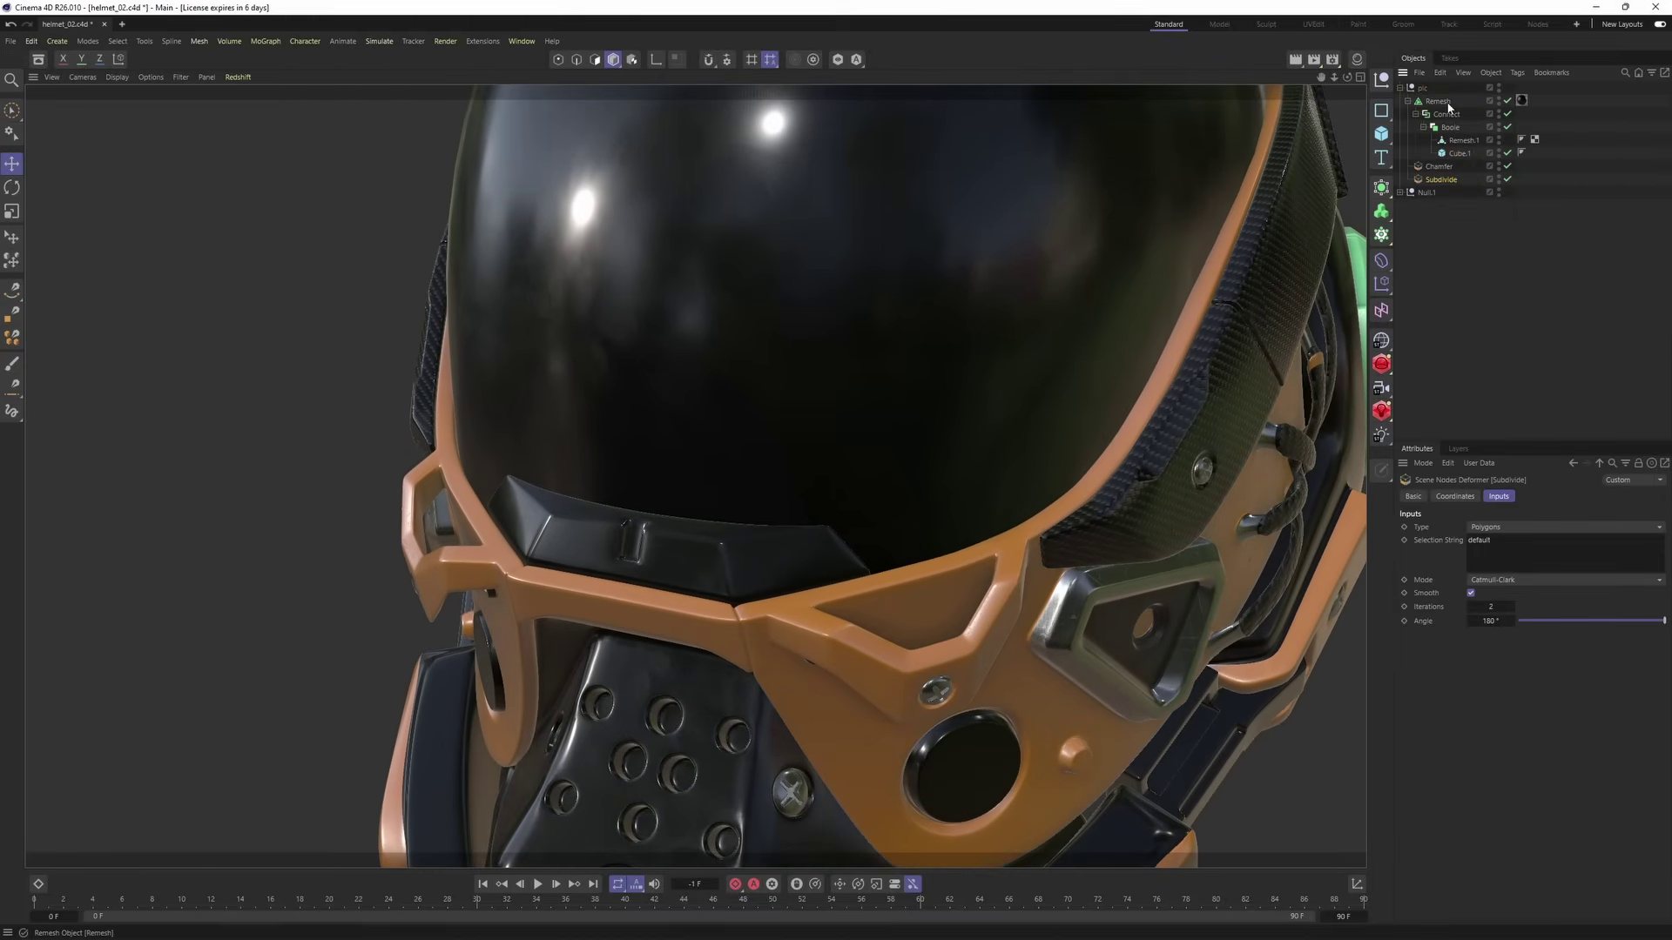
shift+click(1449, 103)
click(838, 59)
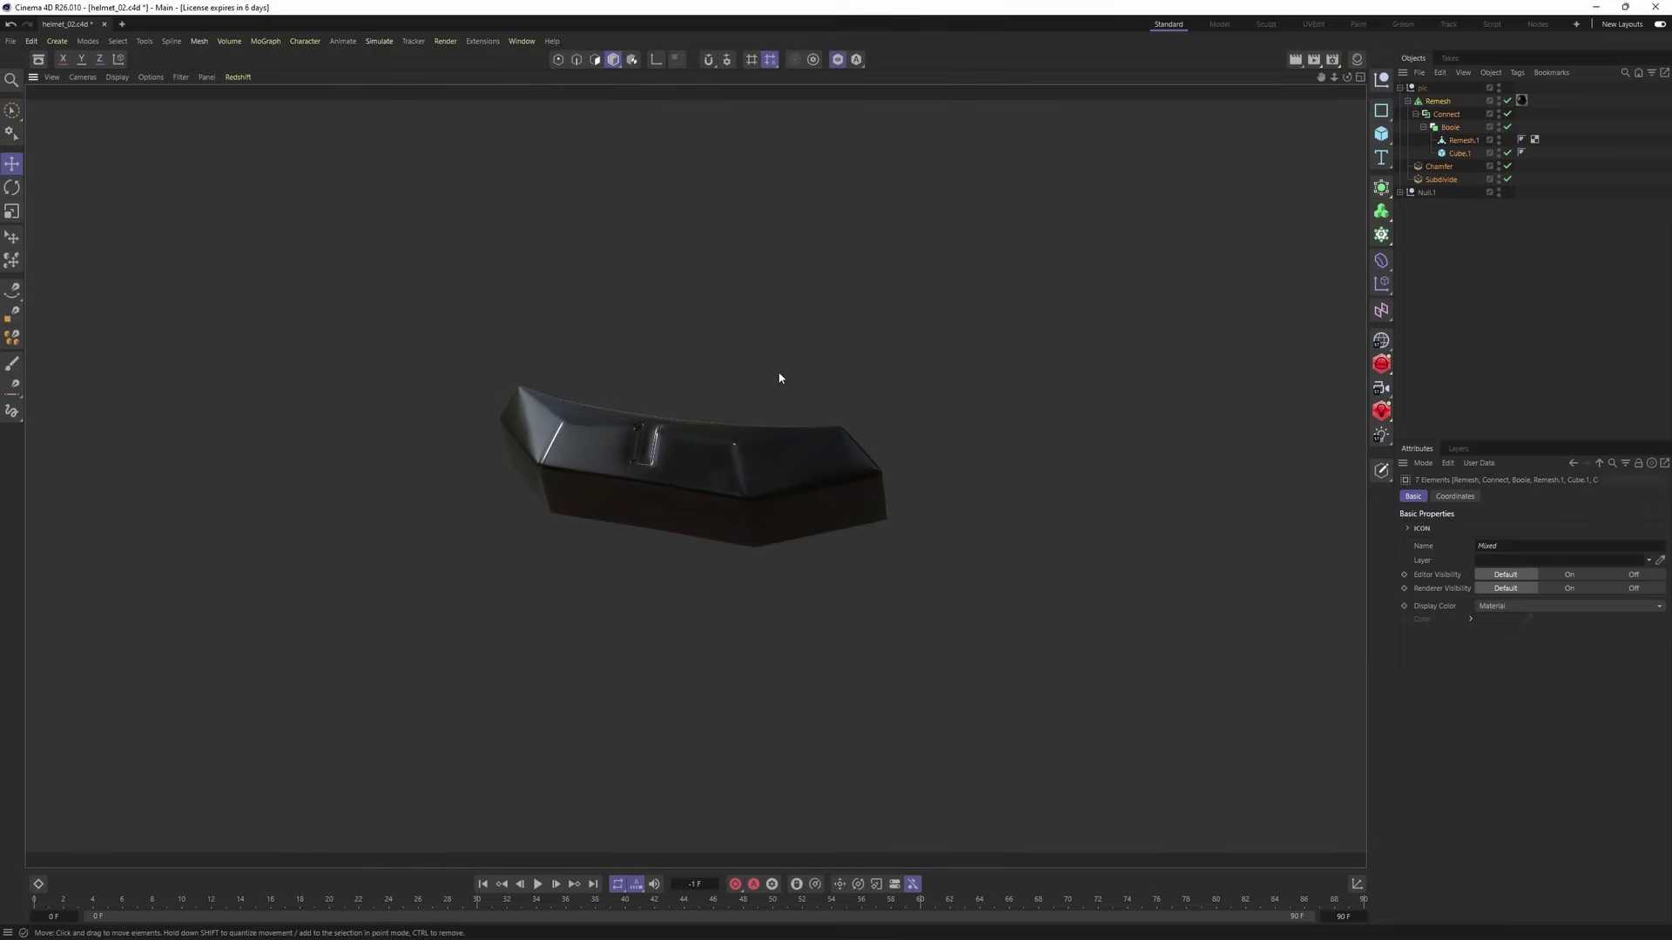
mouse_move(812, 393)
alt+mouse_down()
mouse_move(708, 397)
mouse_move(753, 480)
mouse_move(790, 487)
mouse_move(795, 512)
alt+mouse_up()
key(n)
key(q)
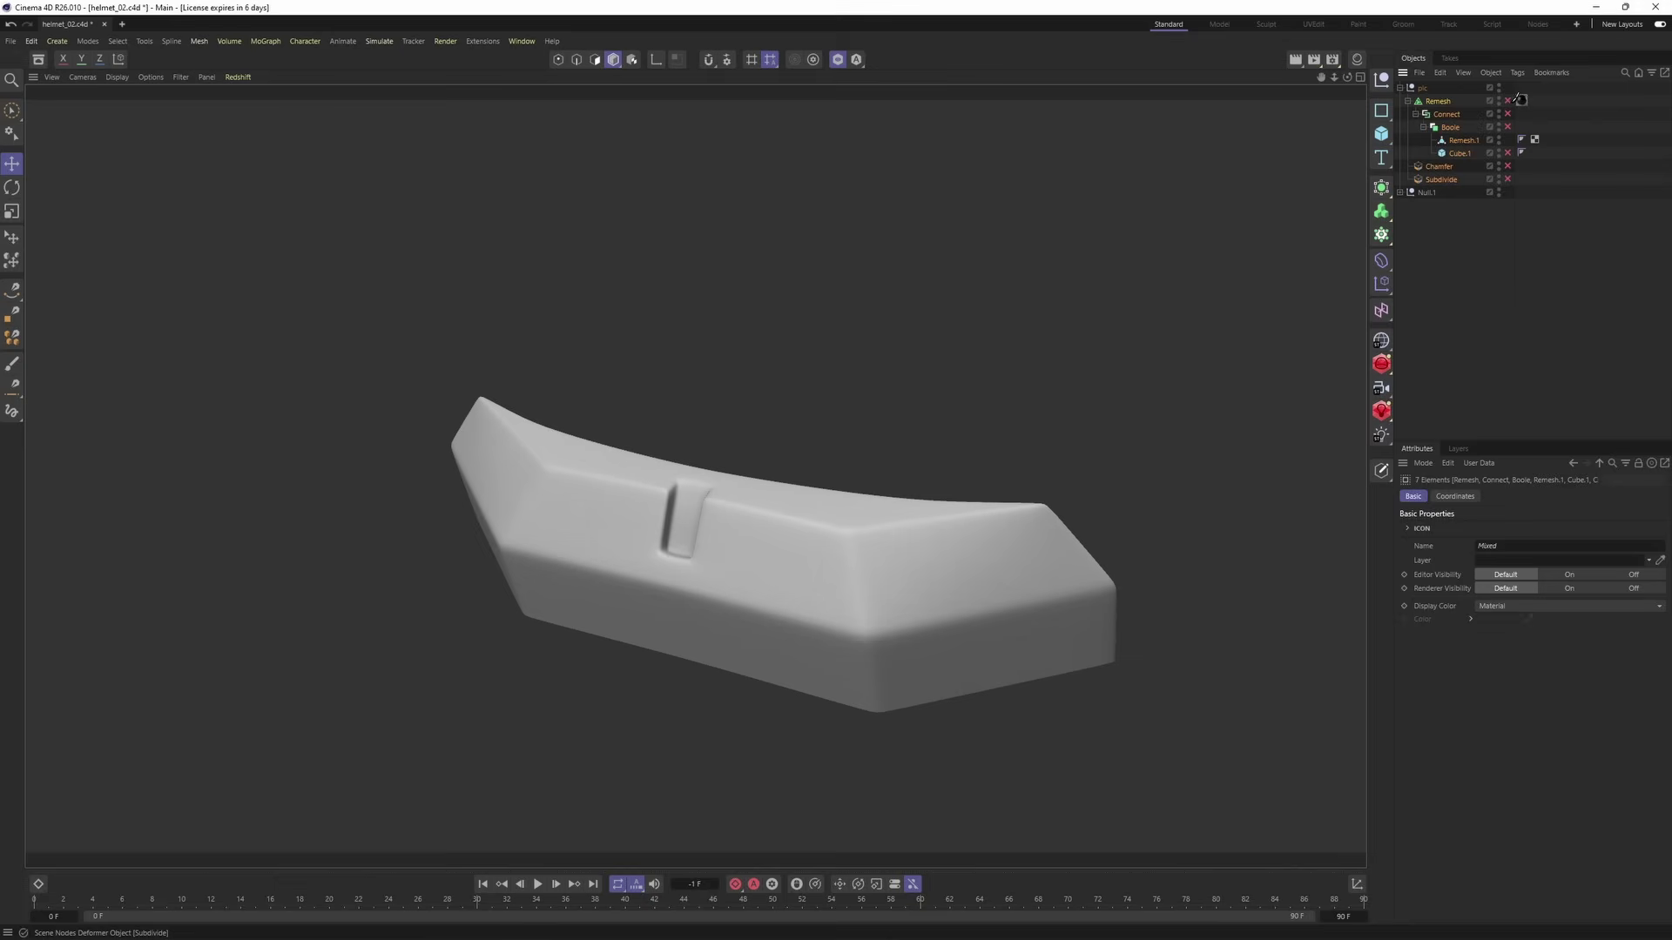
- Disable the brow piece's generators and deformers and show the Remesh.1 base mesh with wireframe lines
alt+drag(928, 501, 938, 505)
alt+drag(1038, 560, 826, 529)
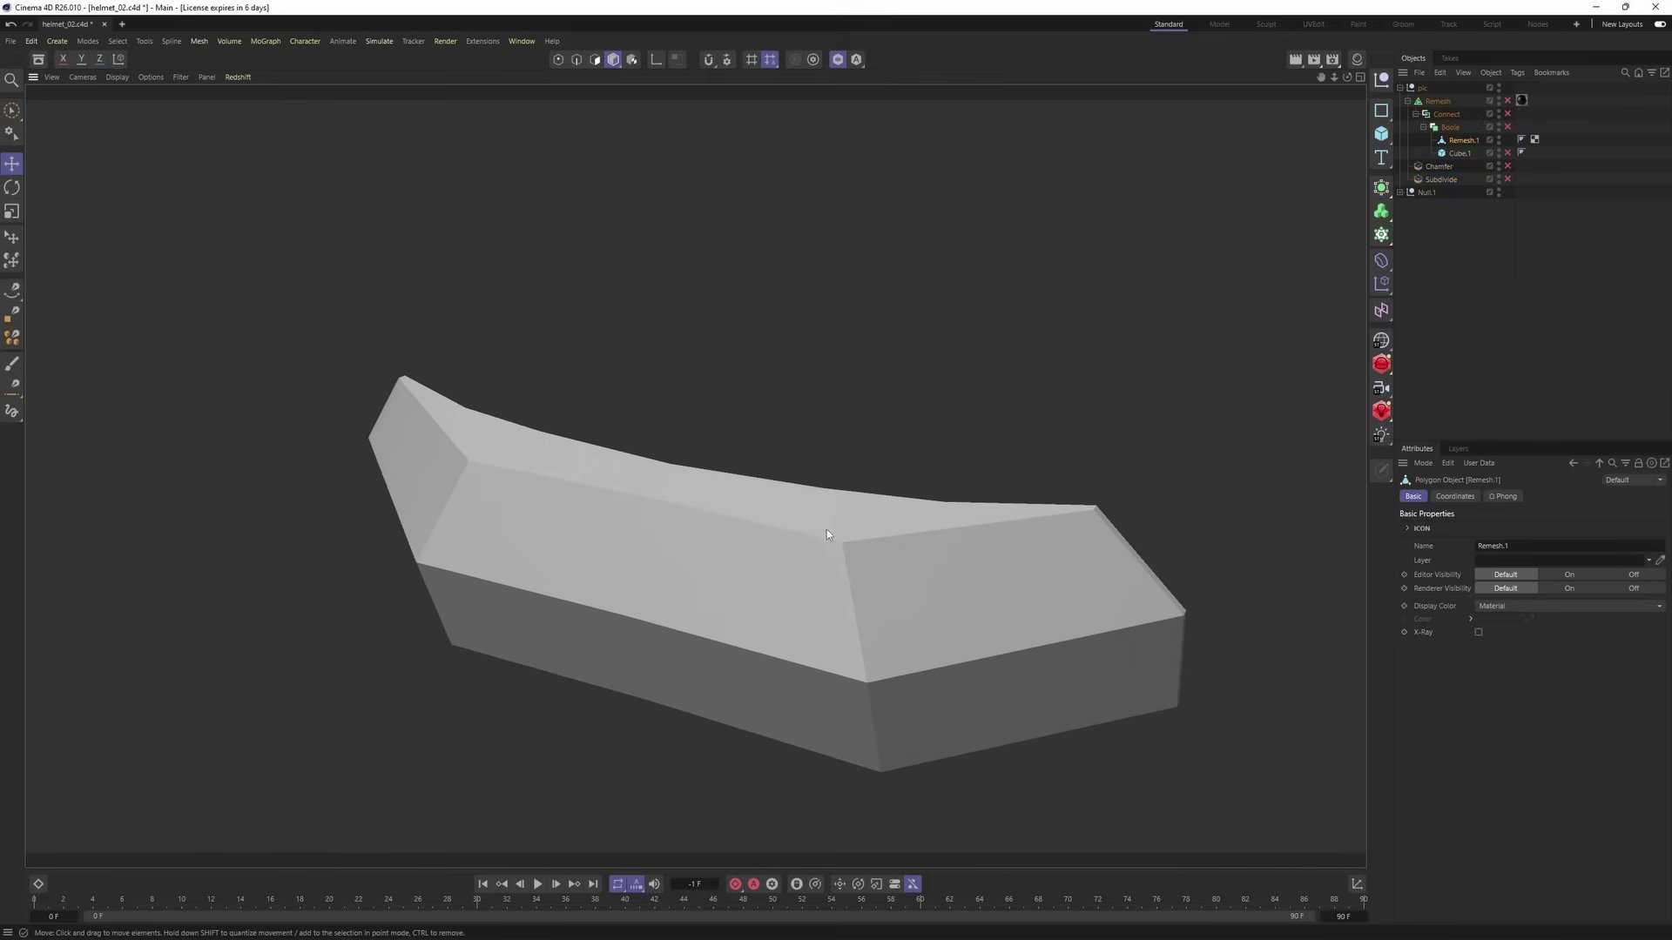
scroll(843, 556, up, 1)
key(n)
key(b)
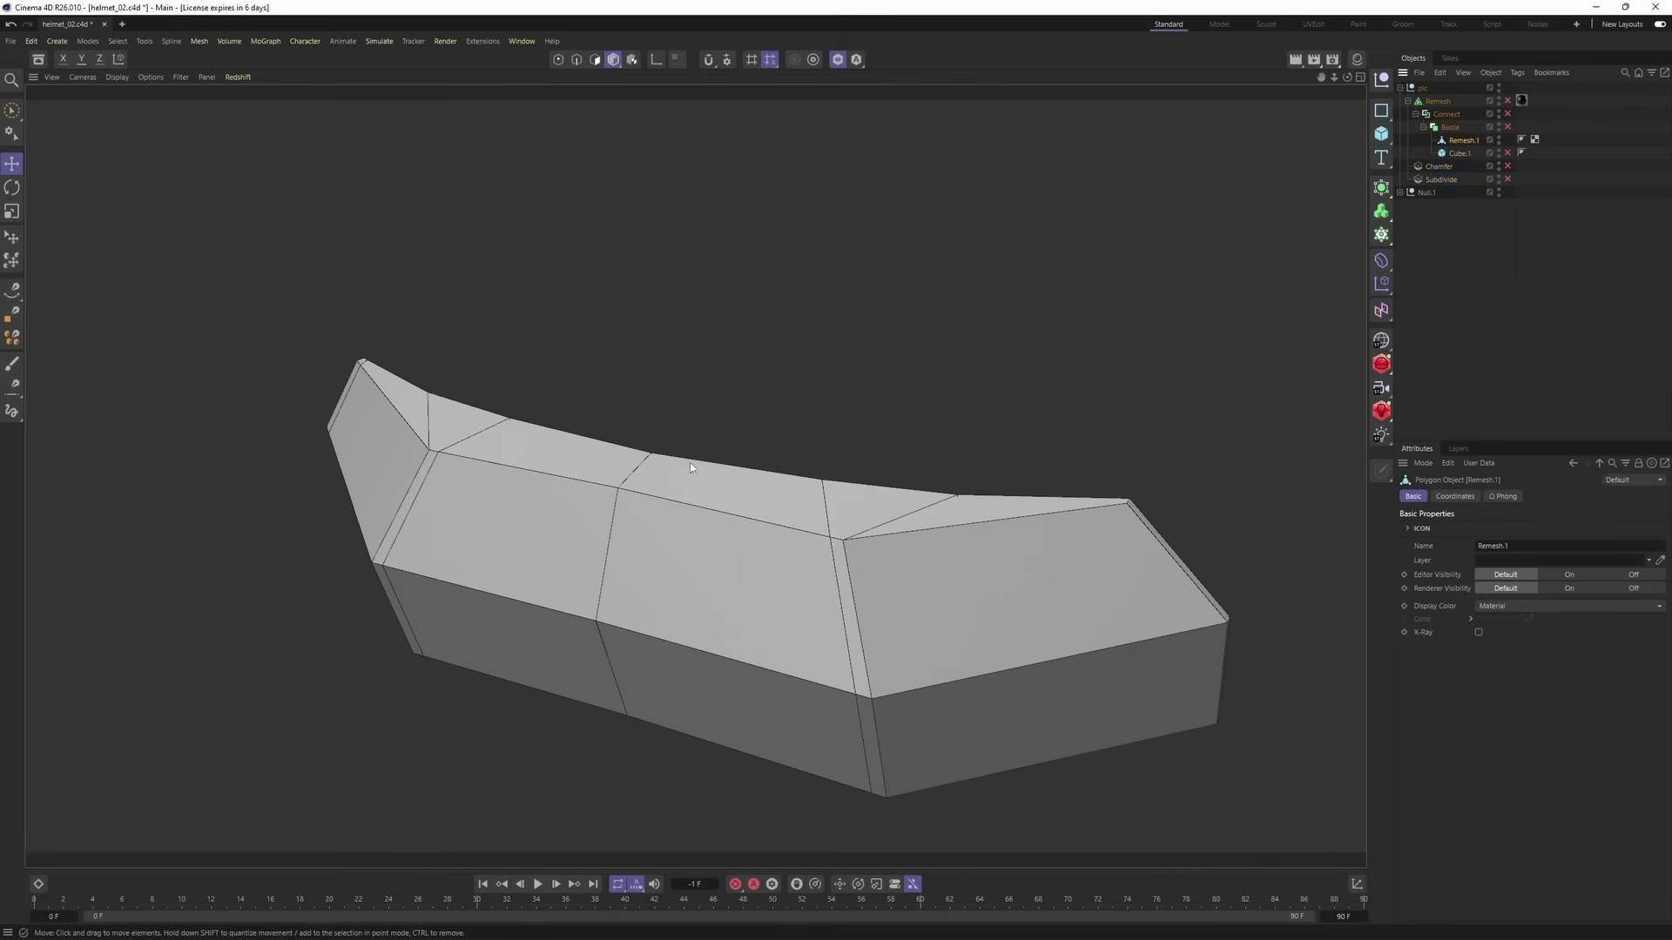
alt+drag(689, 463, 916, 514)
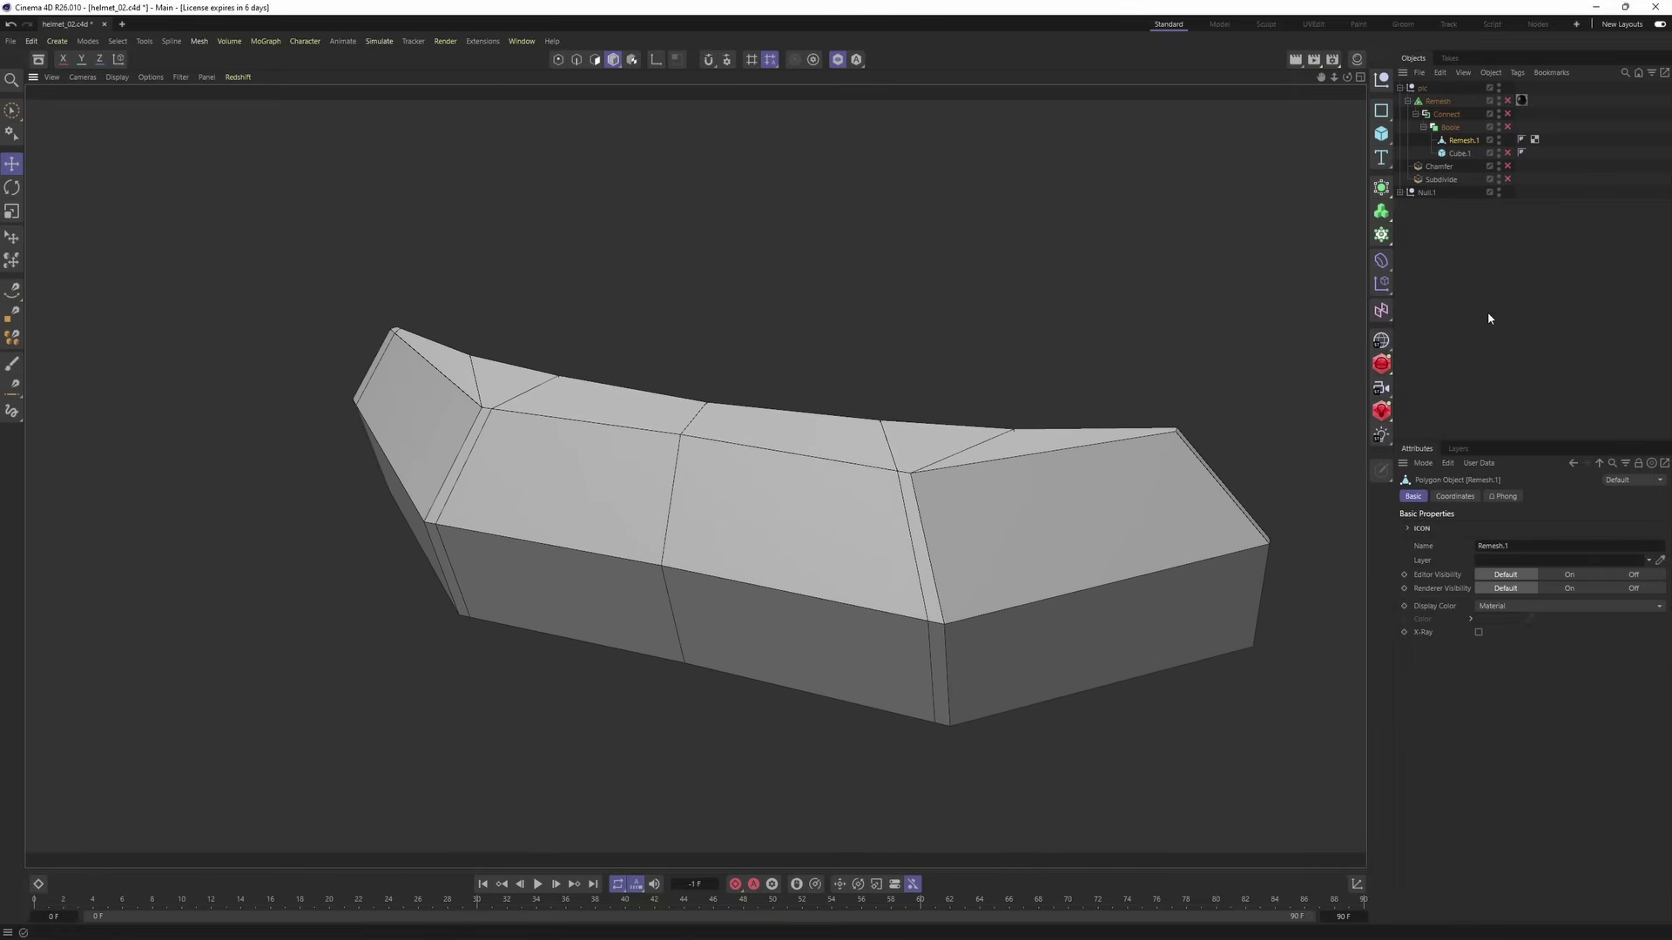
- Enable Cube.1 and the Boole object to cut the slot into the brow piece
click(1487, 310)
click(1507, 153)
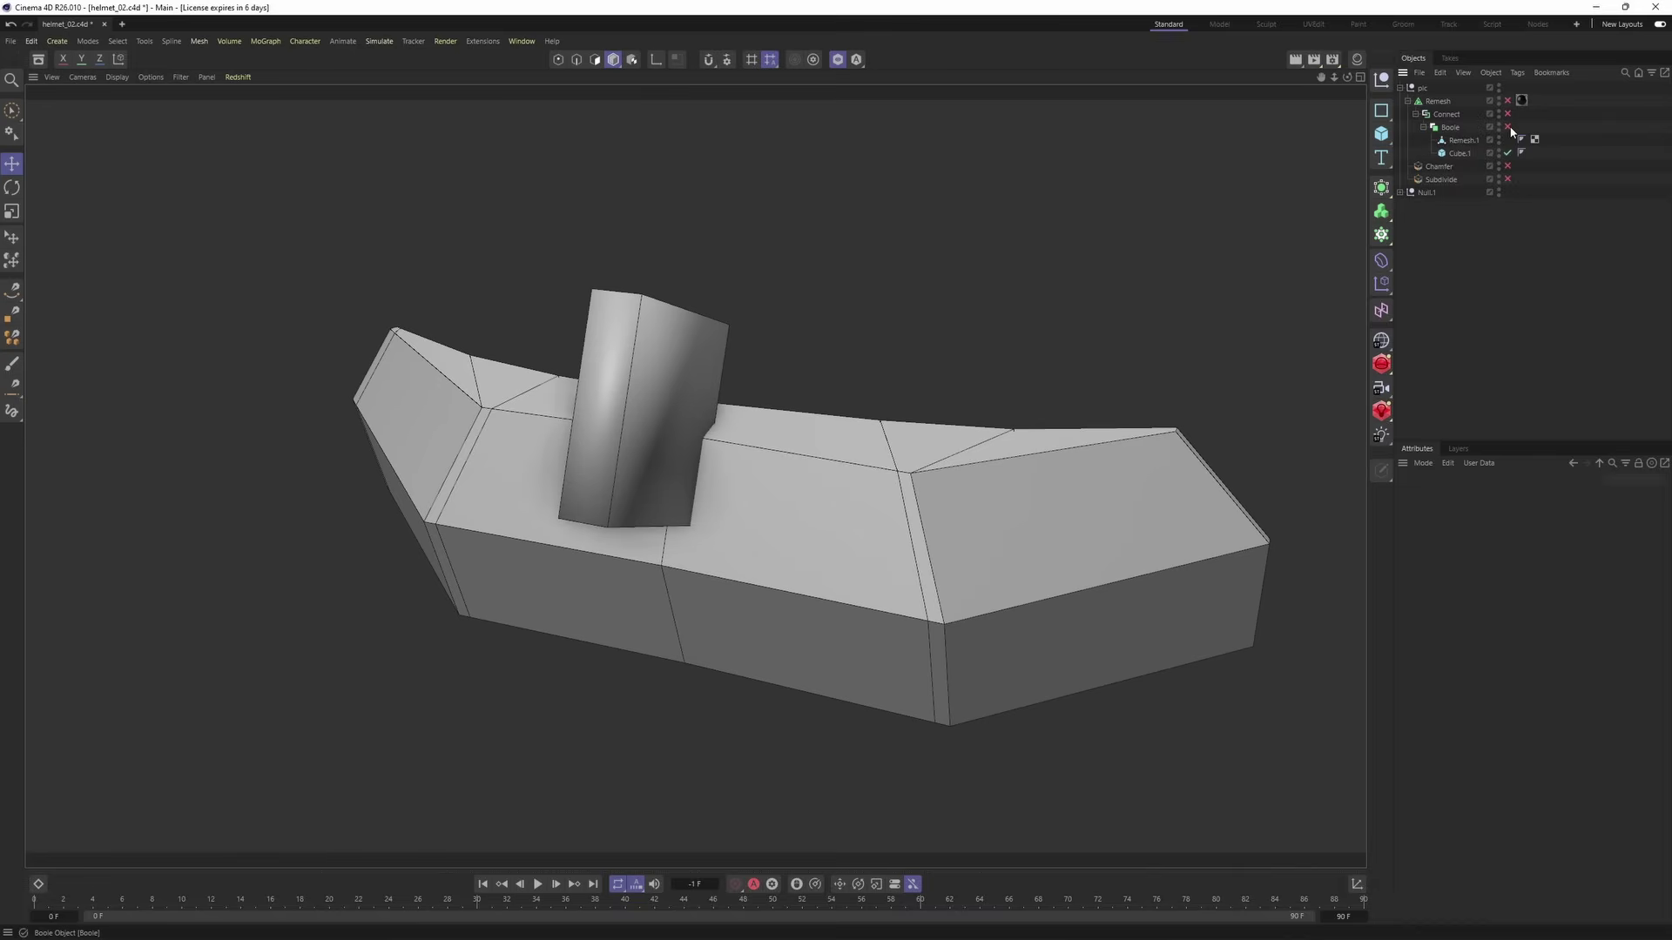
click(1508, 127)
scroll(807, 466, up, 3)
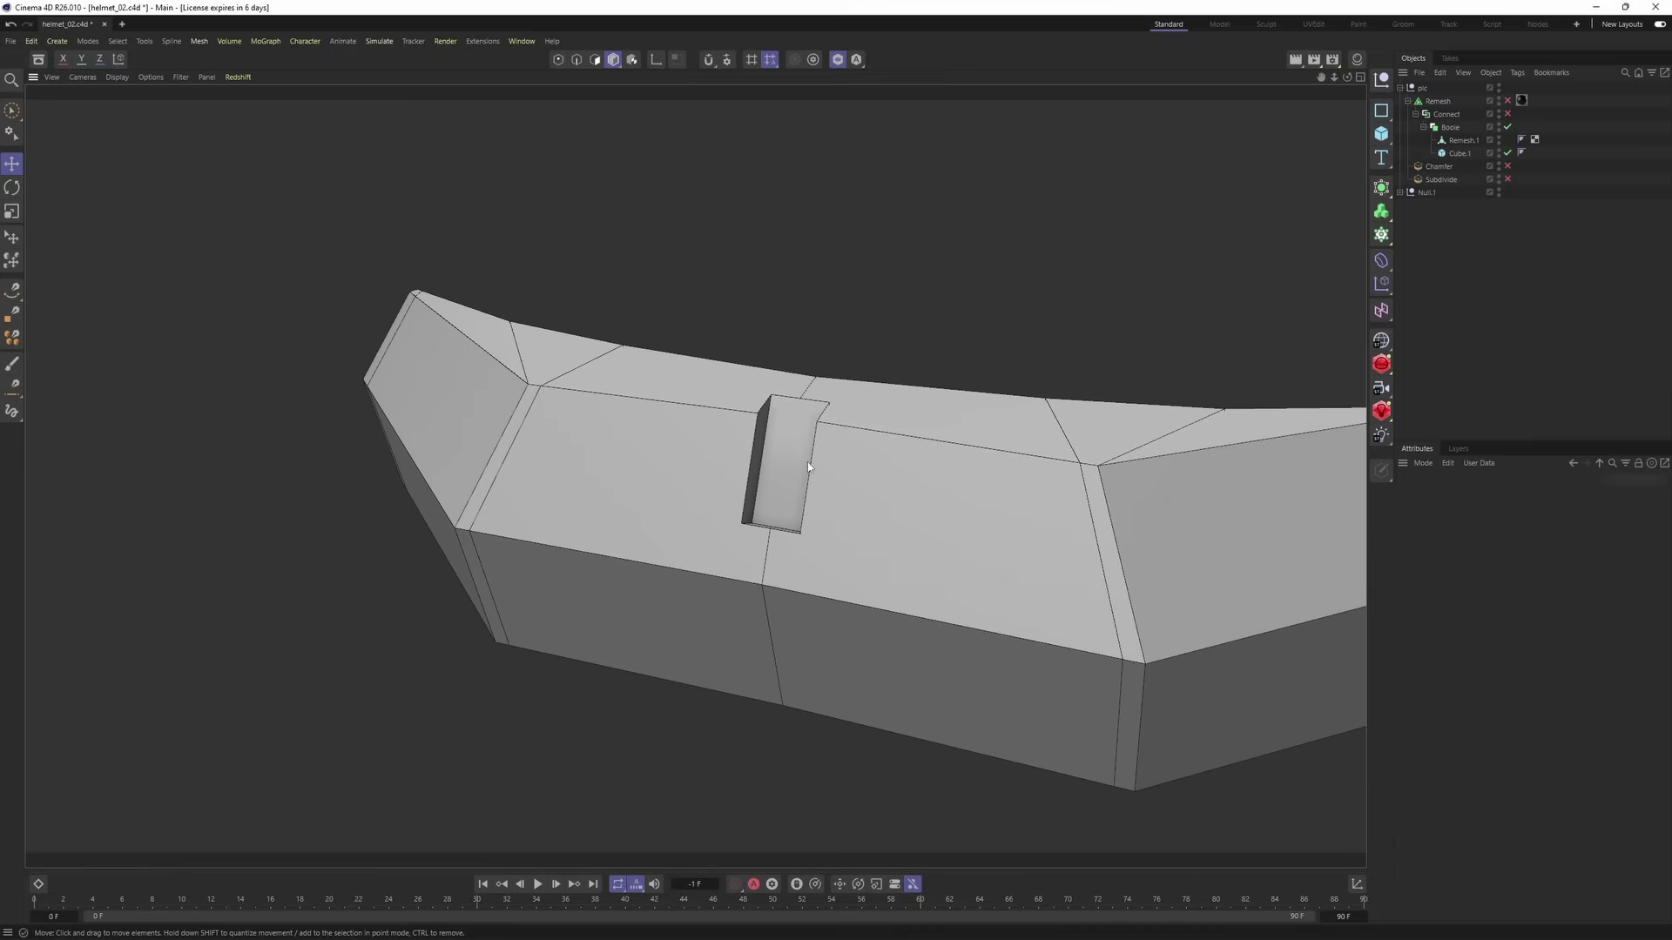
alt+drag(857, 424, 1236, 340)
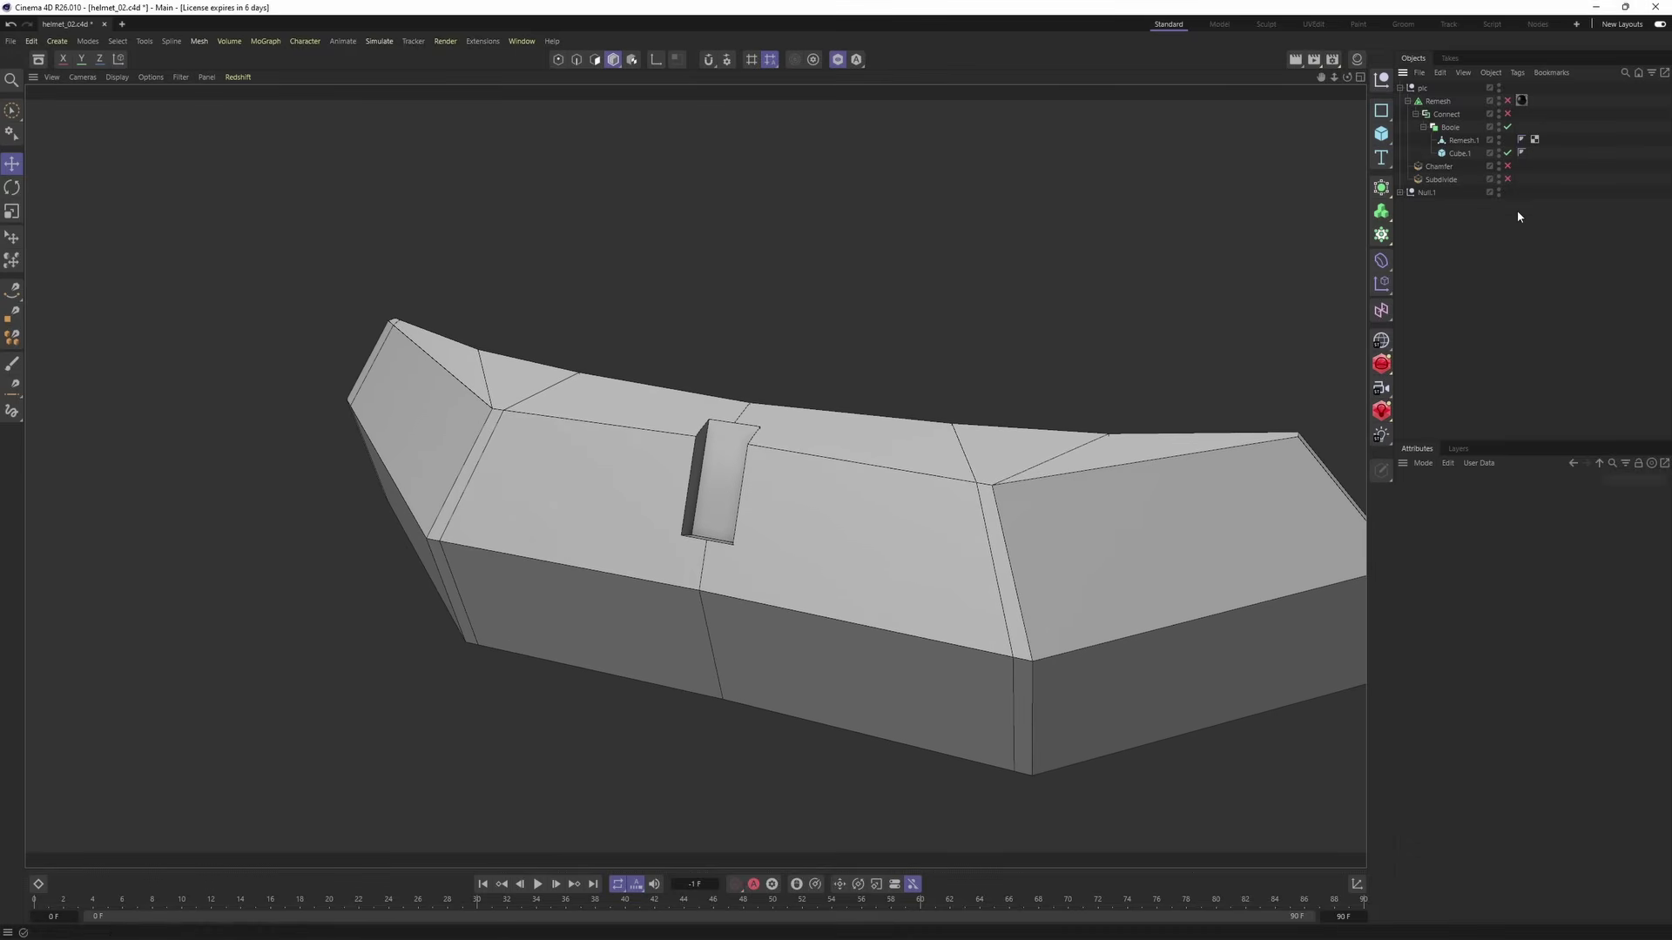
- Enable the Connect and Remesh generators on the cut piece and compare its topology with Remesh off and on
click(1508, 101)
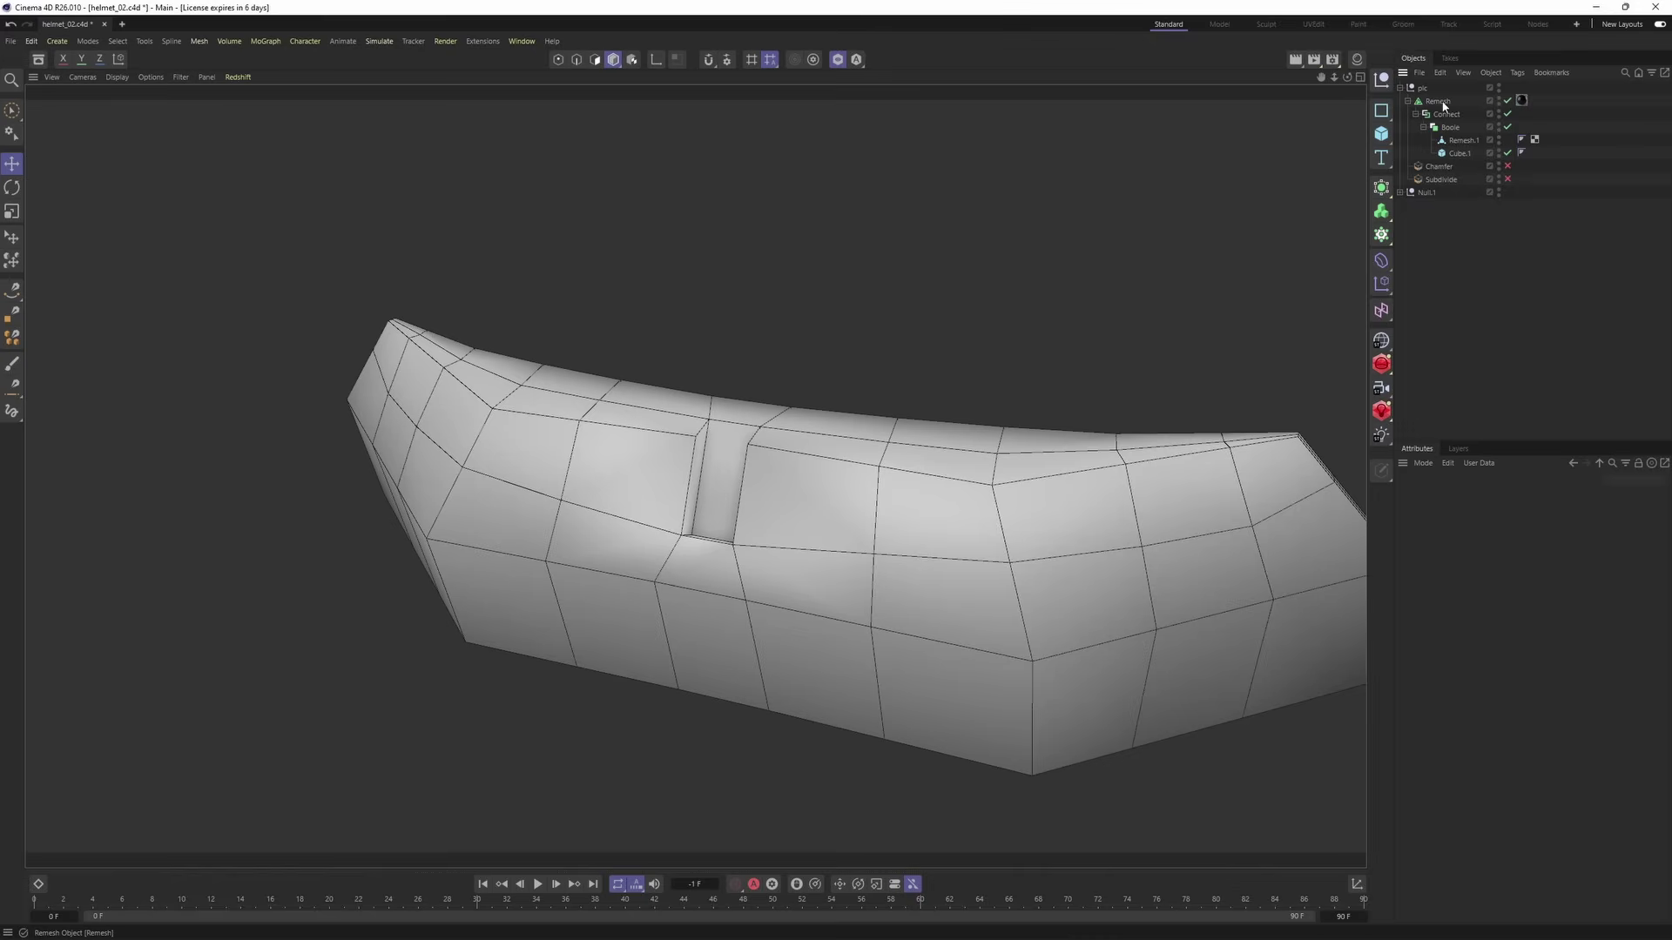
click(1483, 105)
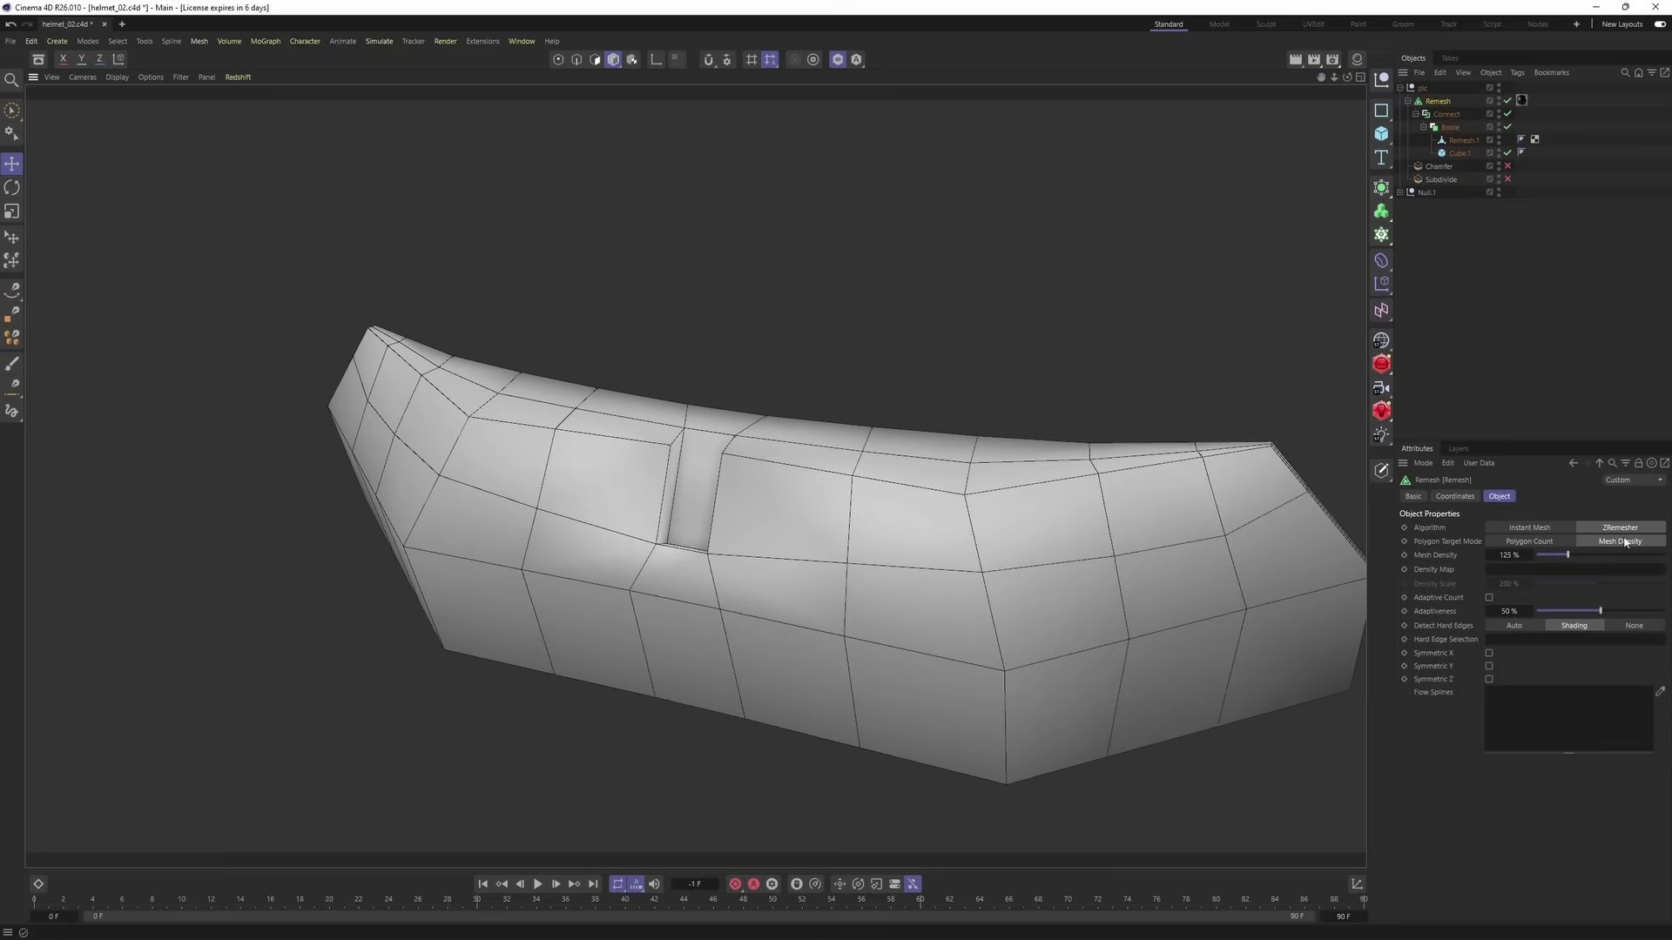
click(1508, 101)
click(1508, 101)
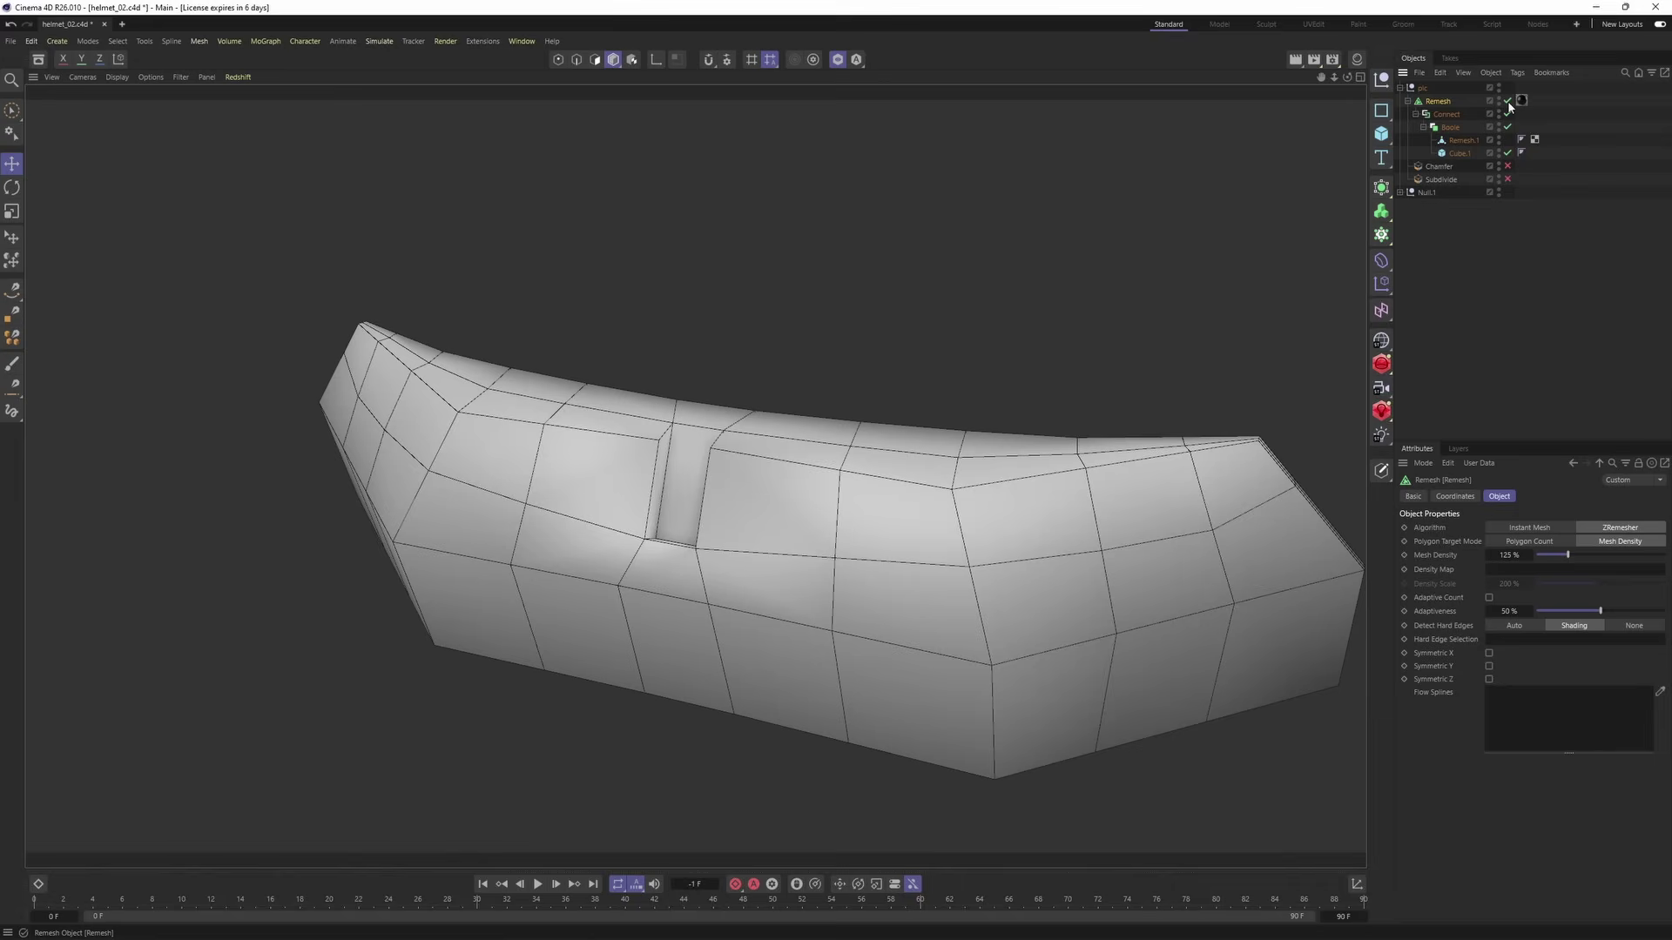
click(1508, 101)
click(1507, 101)
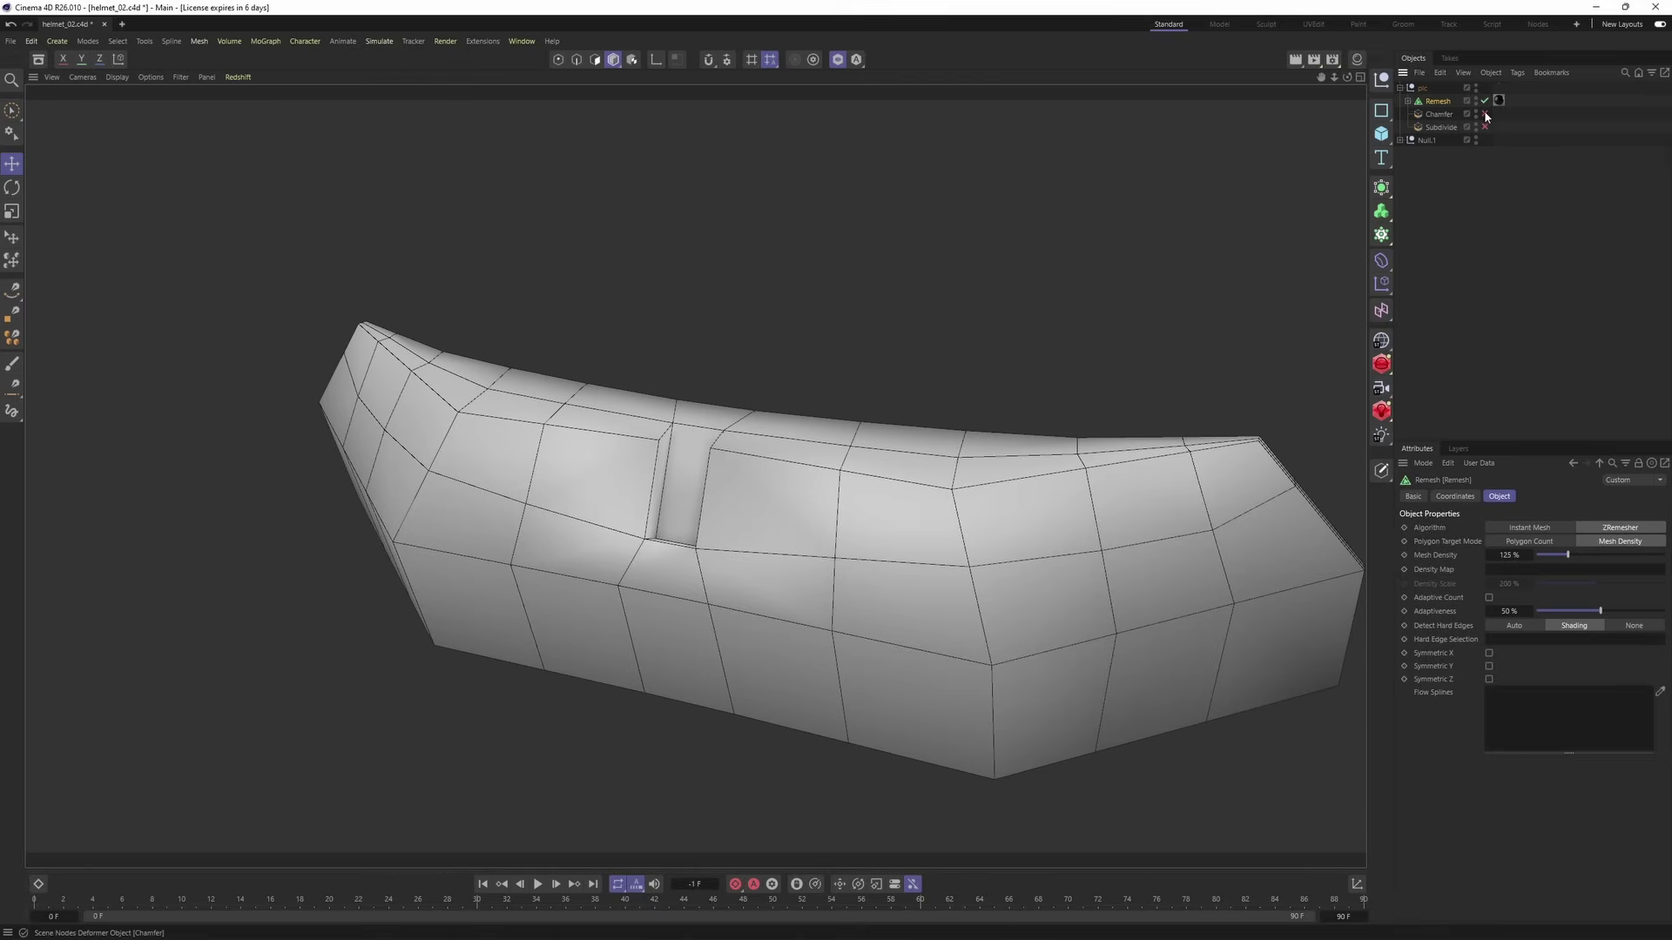
- Enable the Chamfer and Subdivide deformers and check the smoothed slot with wireframe lines hidden and shown
click(1484, 114)
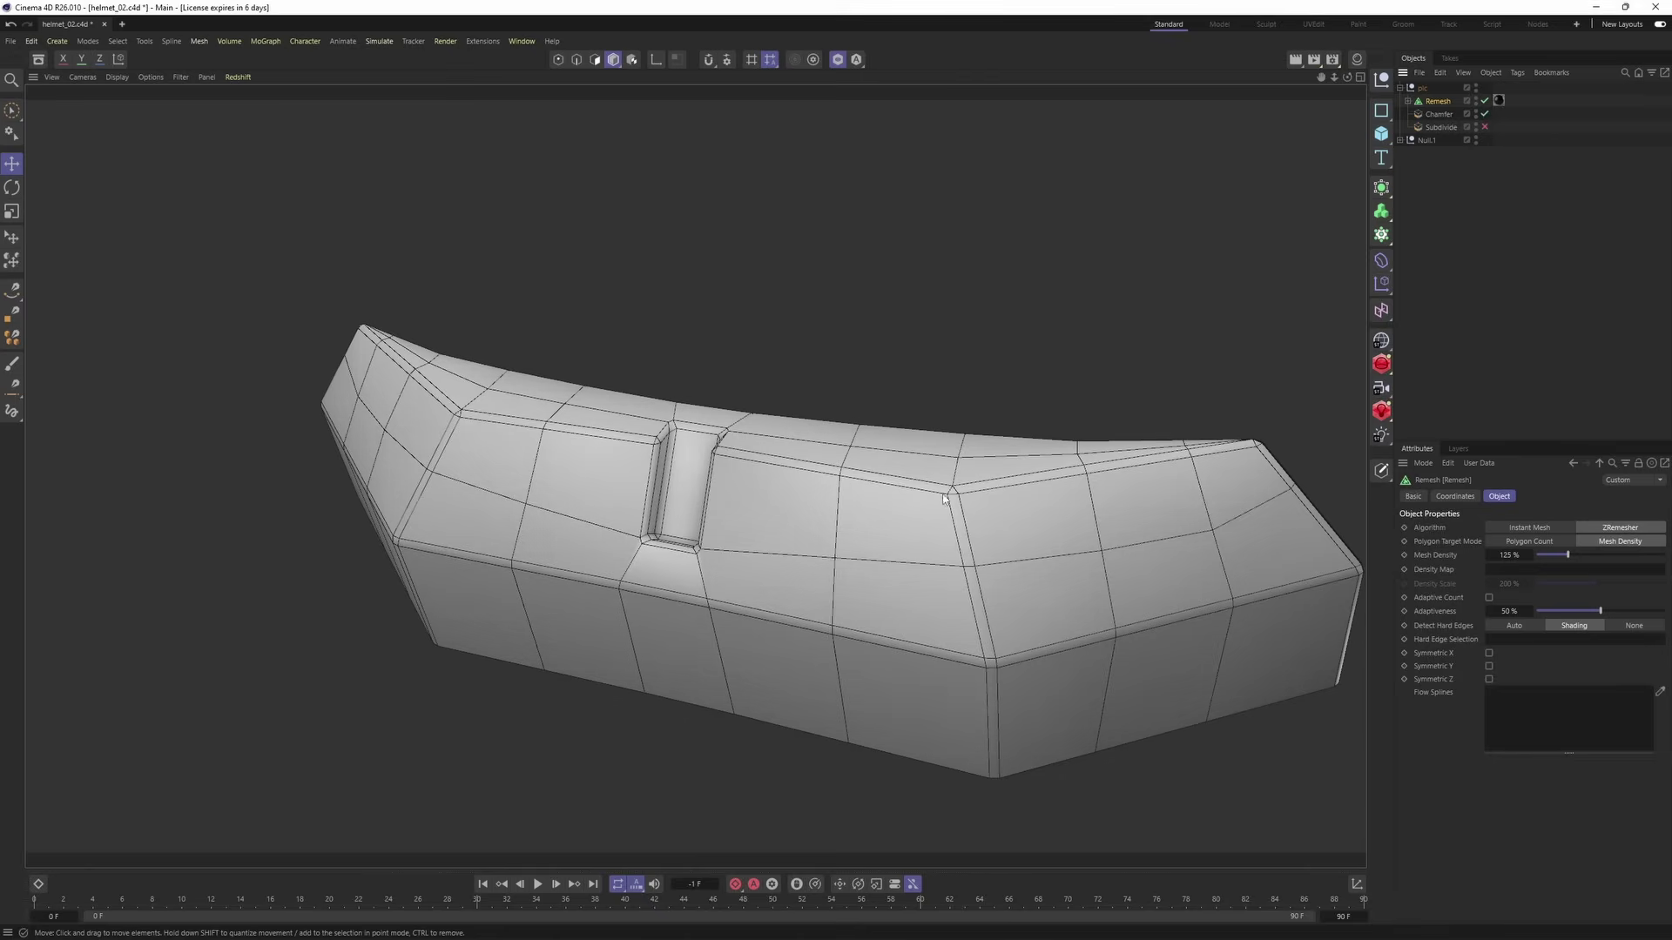
click(1484, 127)
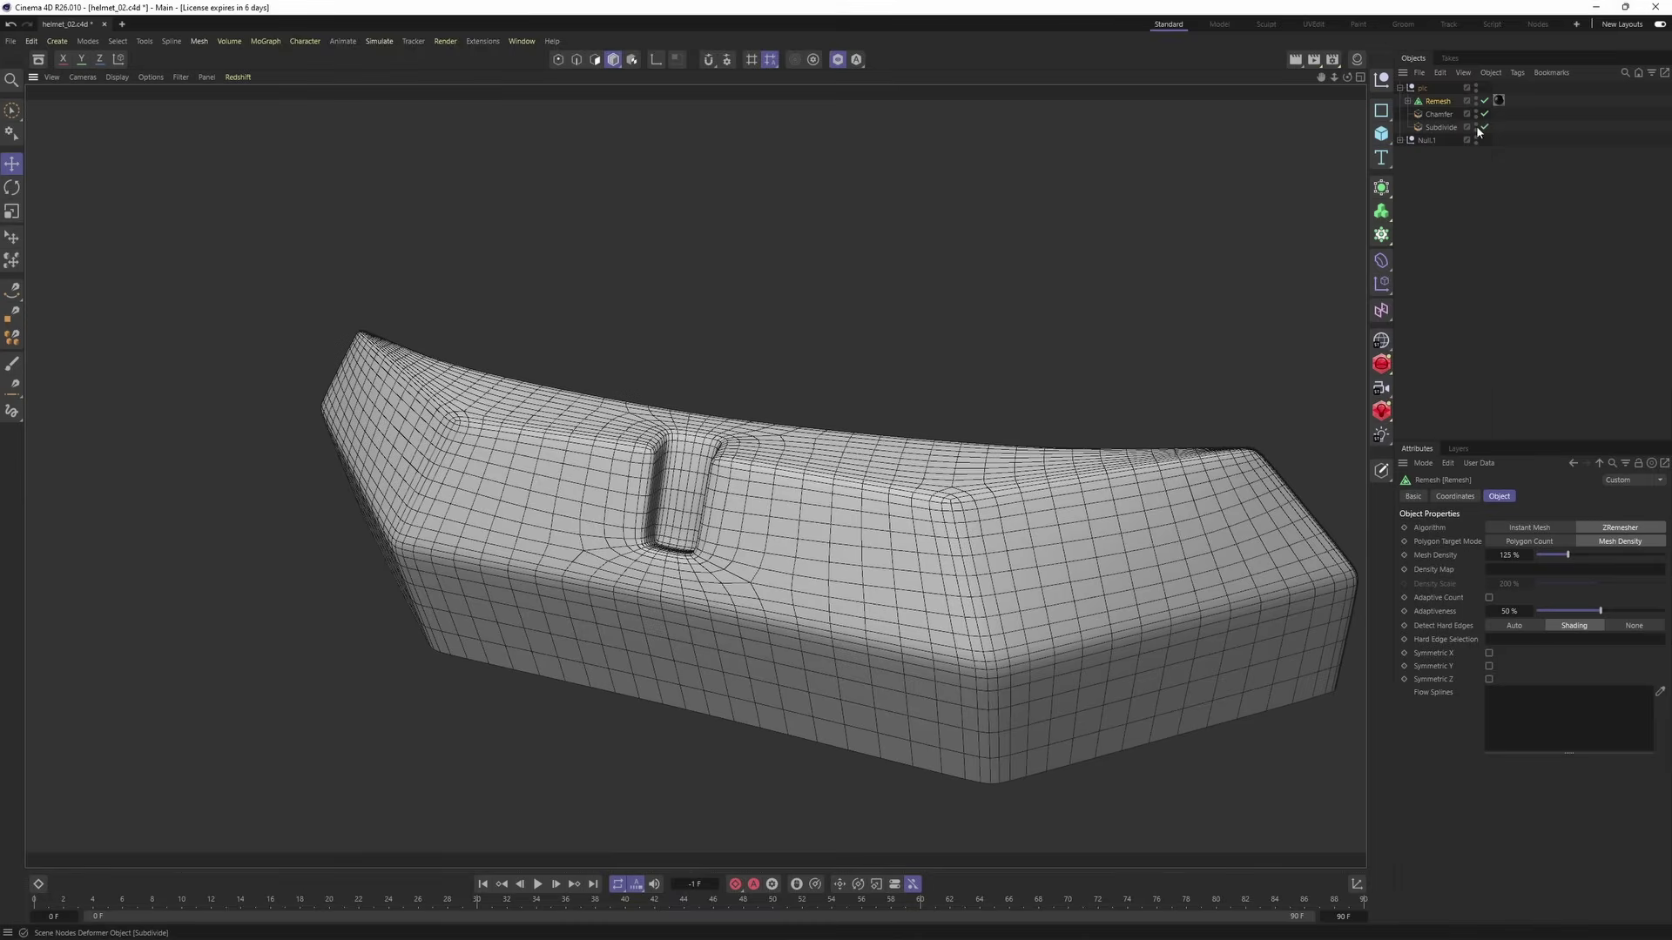
click(1427, 130)
scroll(749, 479, up, 3)
mouse_move(749, 478)
alt+mouse_down()
mouse_move(858, 526)
mouse_move(791, 418)
mouse_move(813, 409)
alt+mouse_up()
key(n)
key(a)
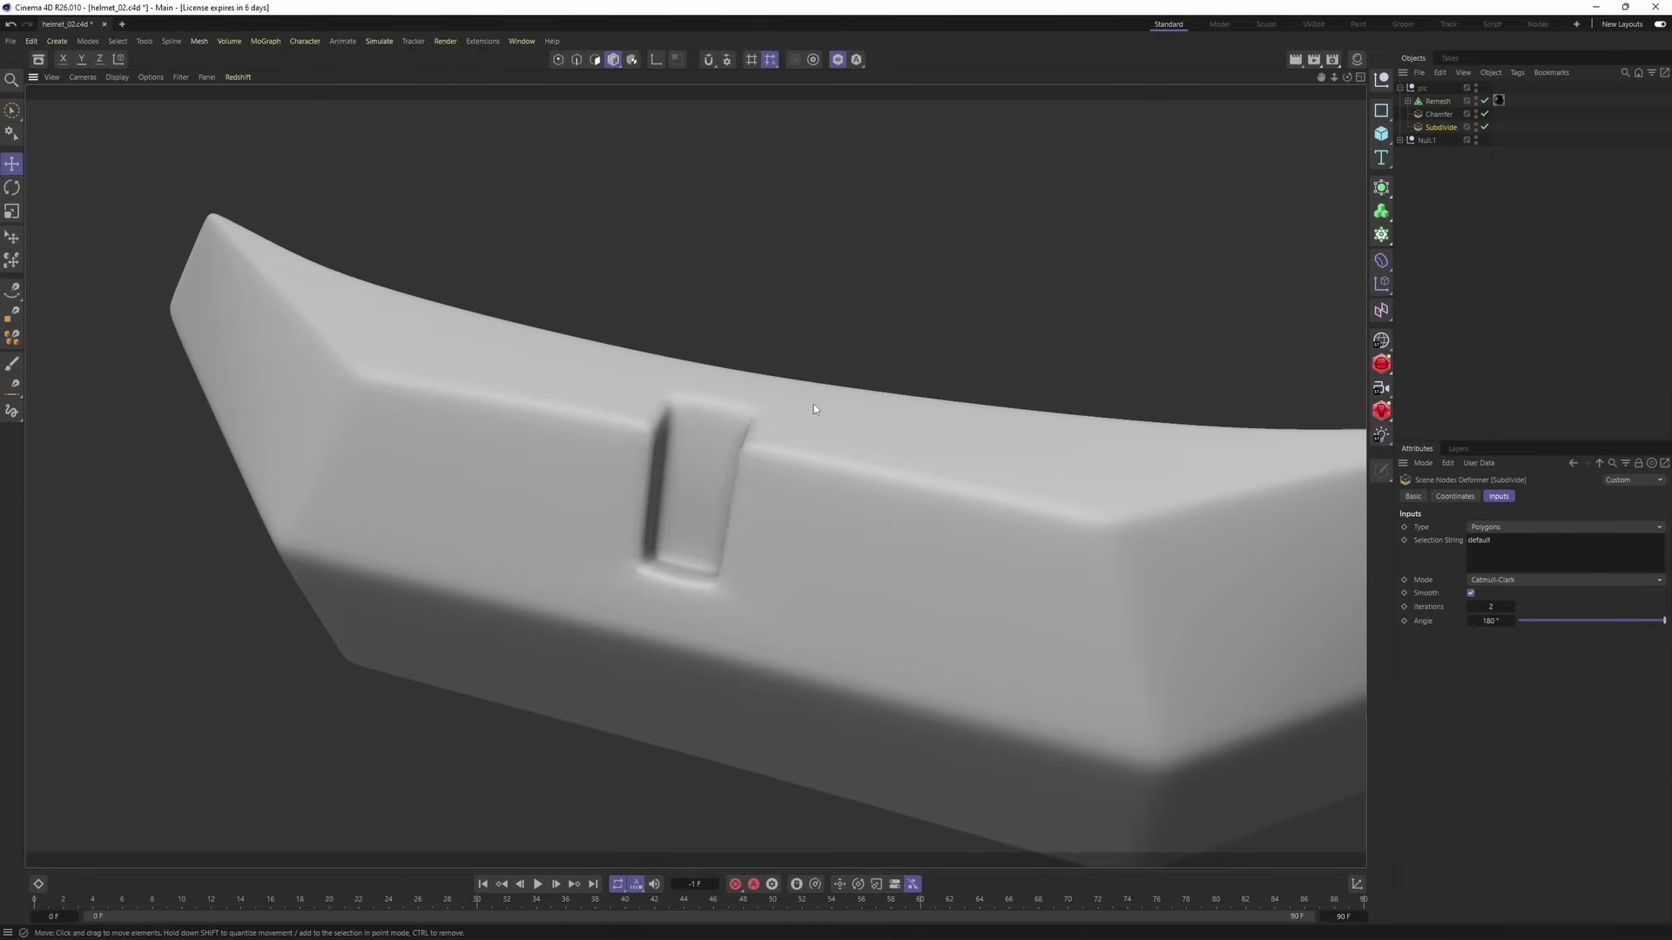
key(n)
key(b)
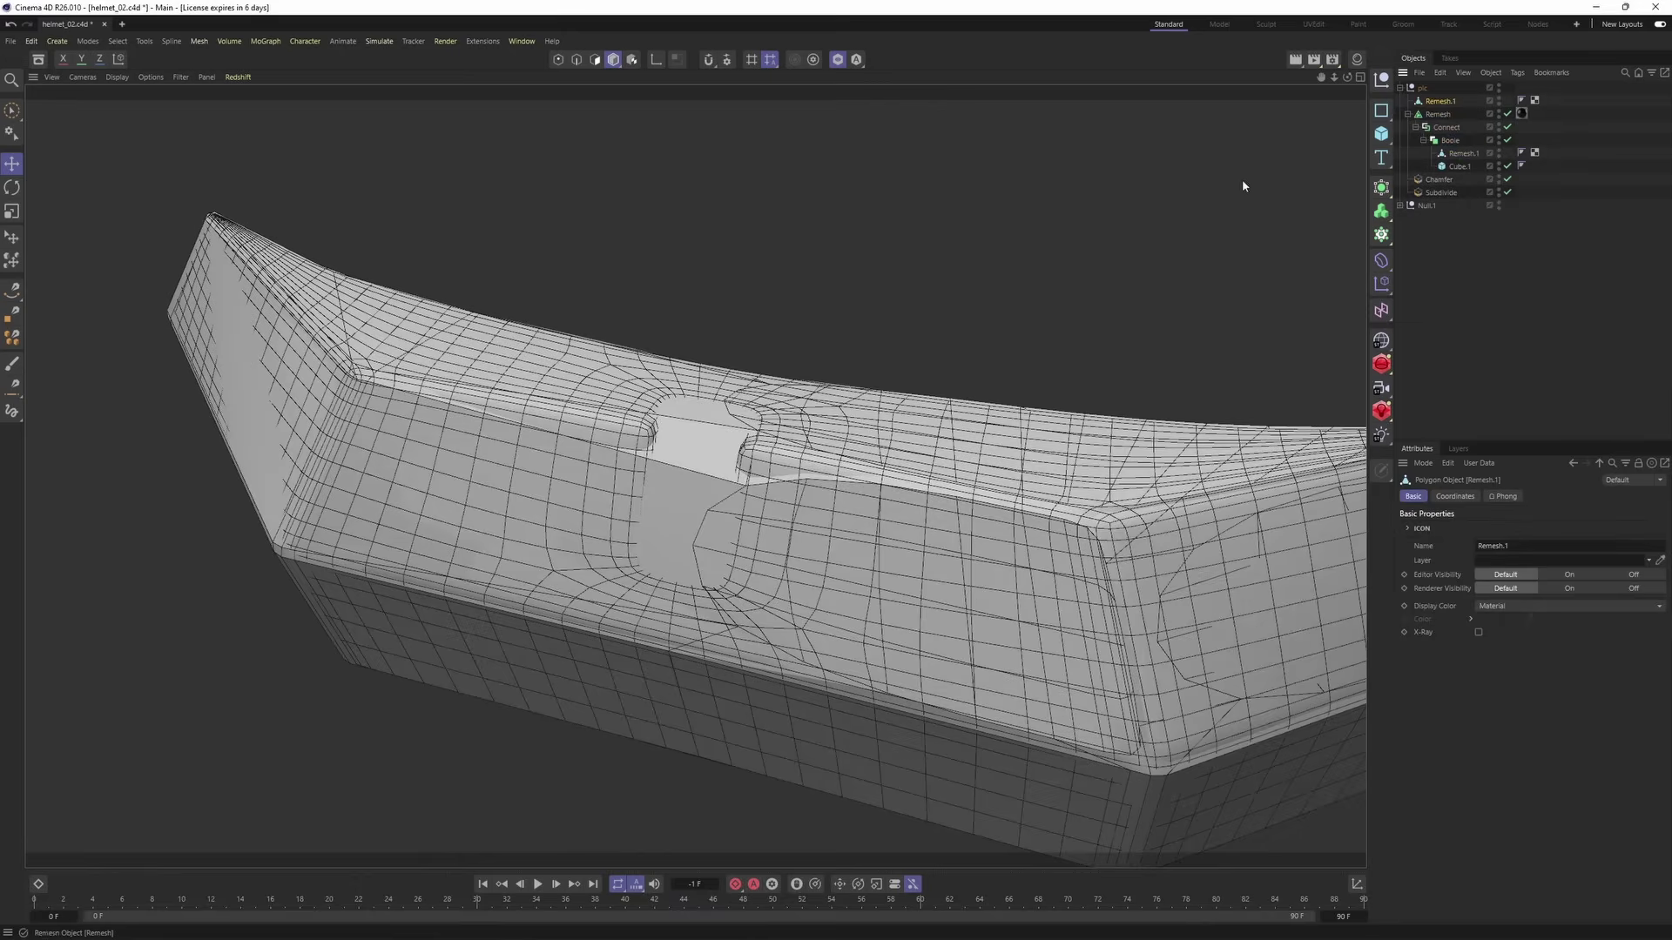
- Place a copy of the Remesh.1 base mesh outside the group beside the finished piece and compare both topologies
alt+drag(1241, 180, 816, 330)
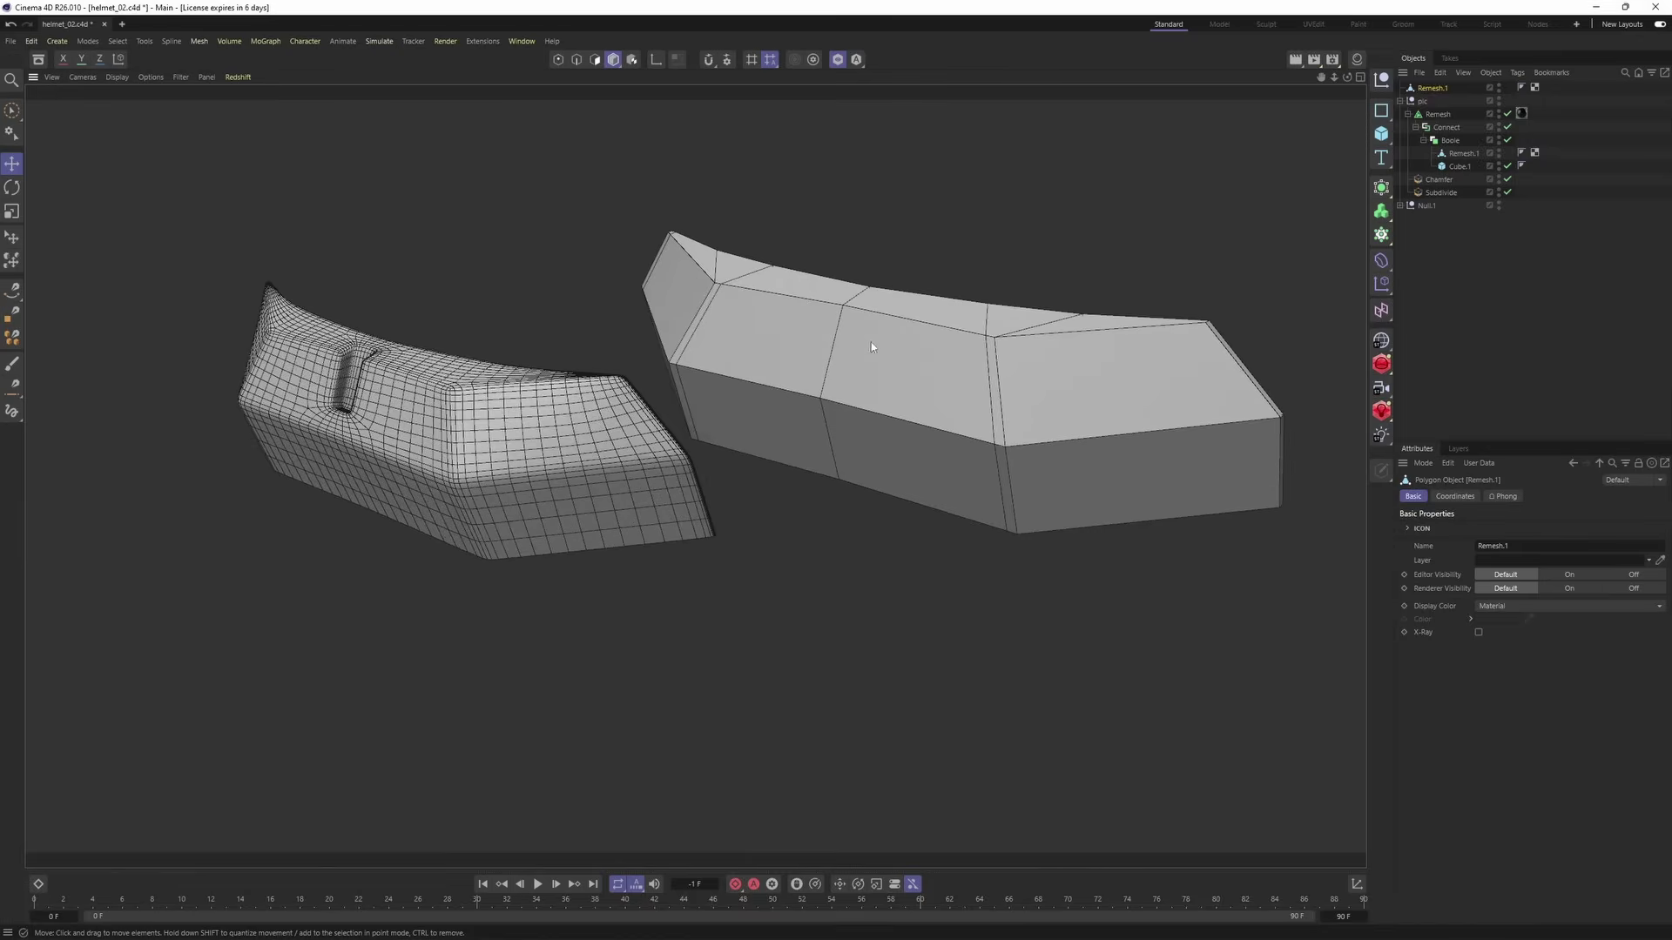
alt+drag(870, 342, 990, 407)
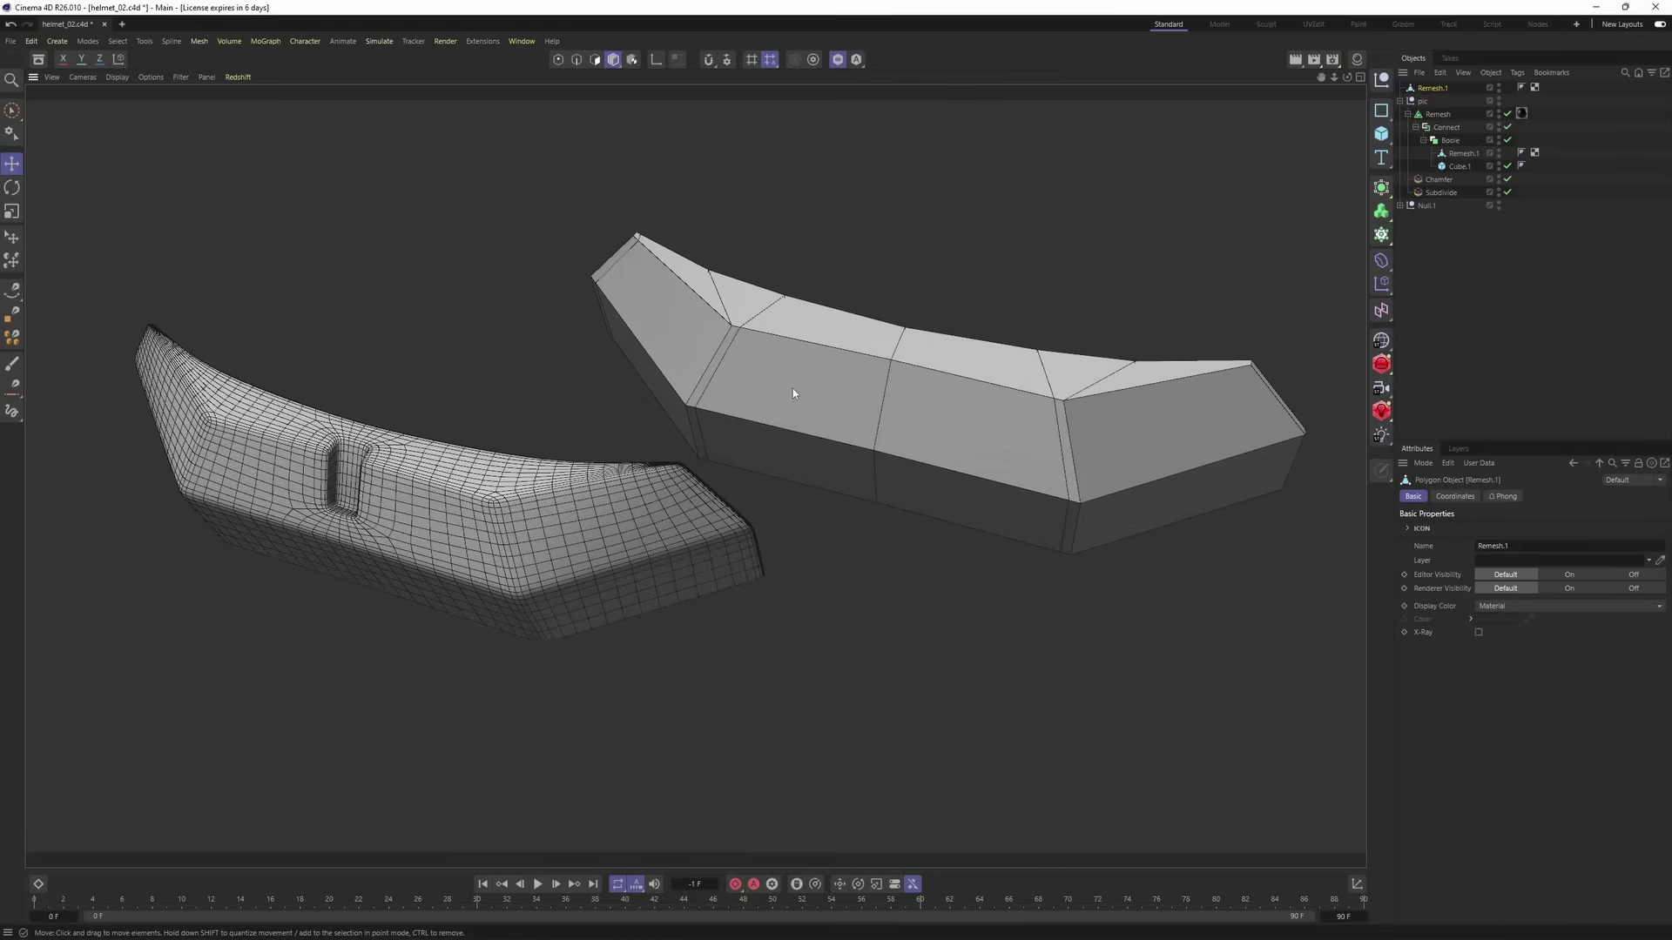
alt+drag(792, 389, 975, 381)
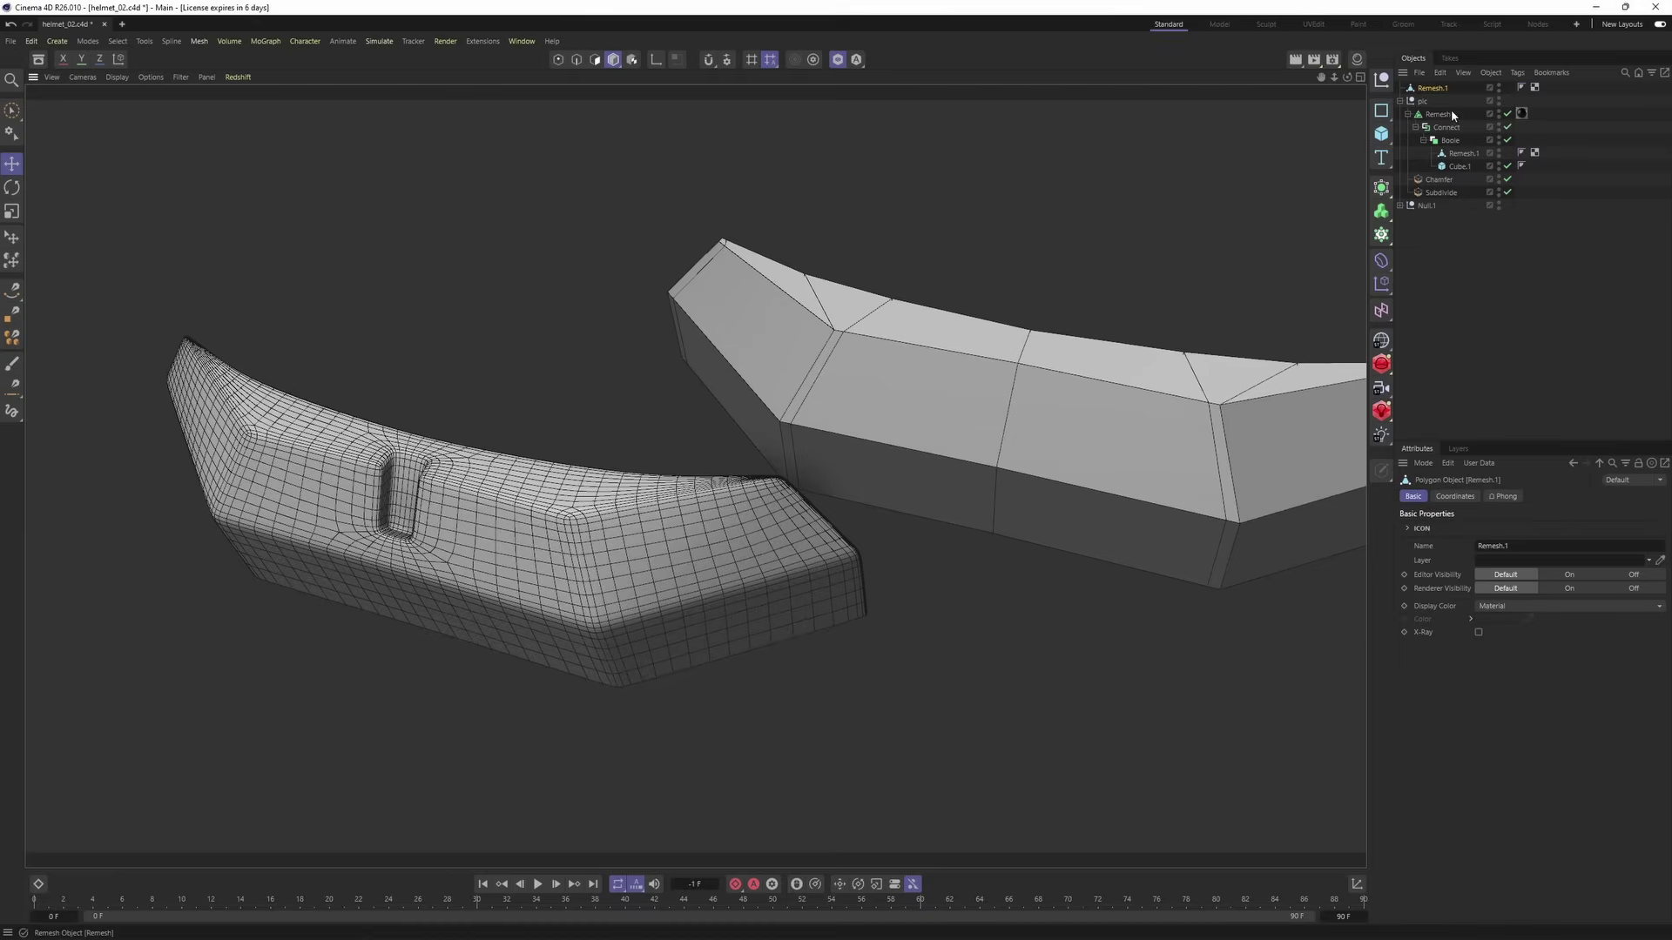
alt+drag(541, 574, 650, 566)
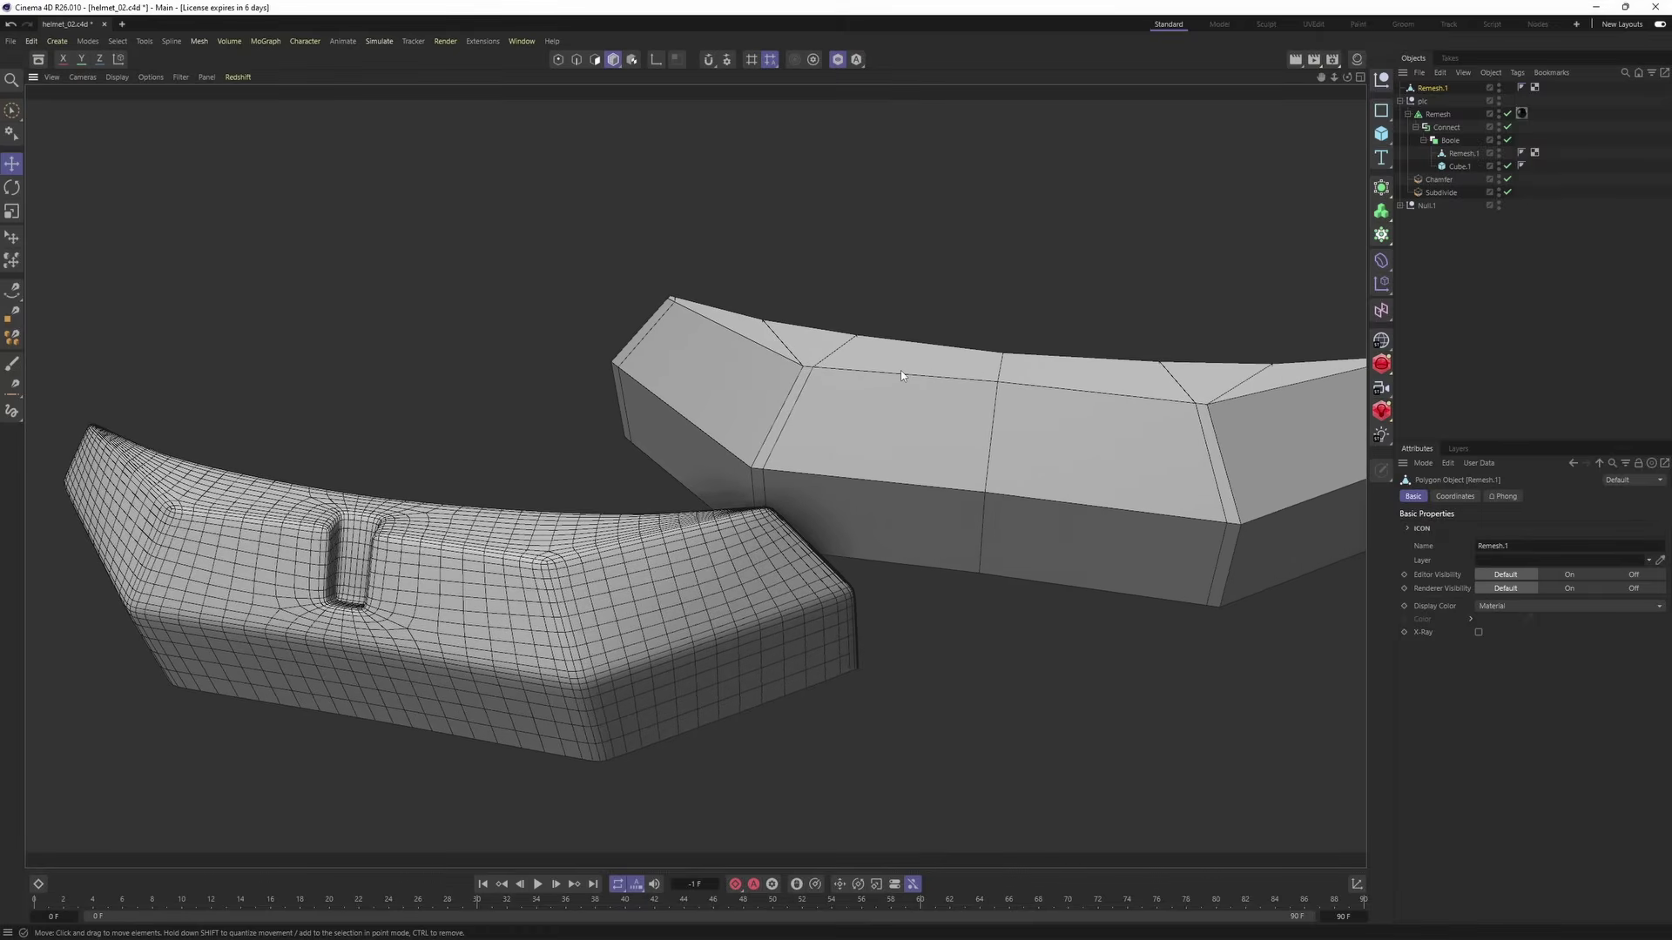
alt+drag(995, 389, 1010, 406)
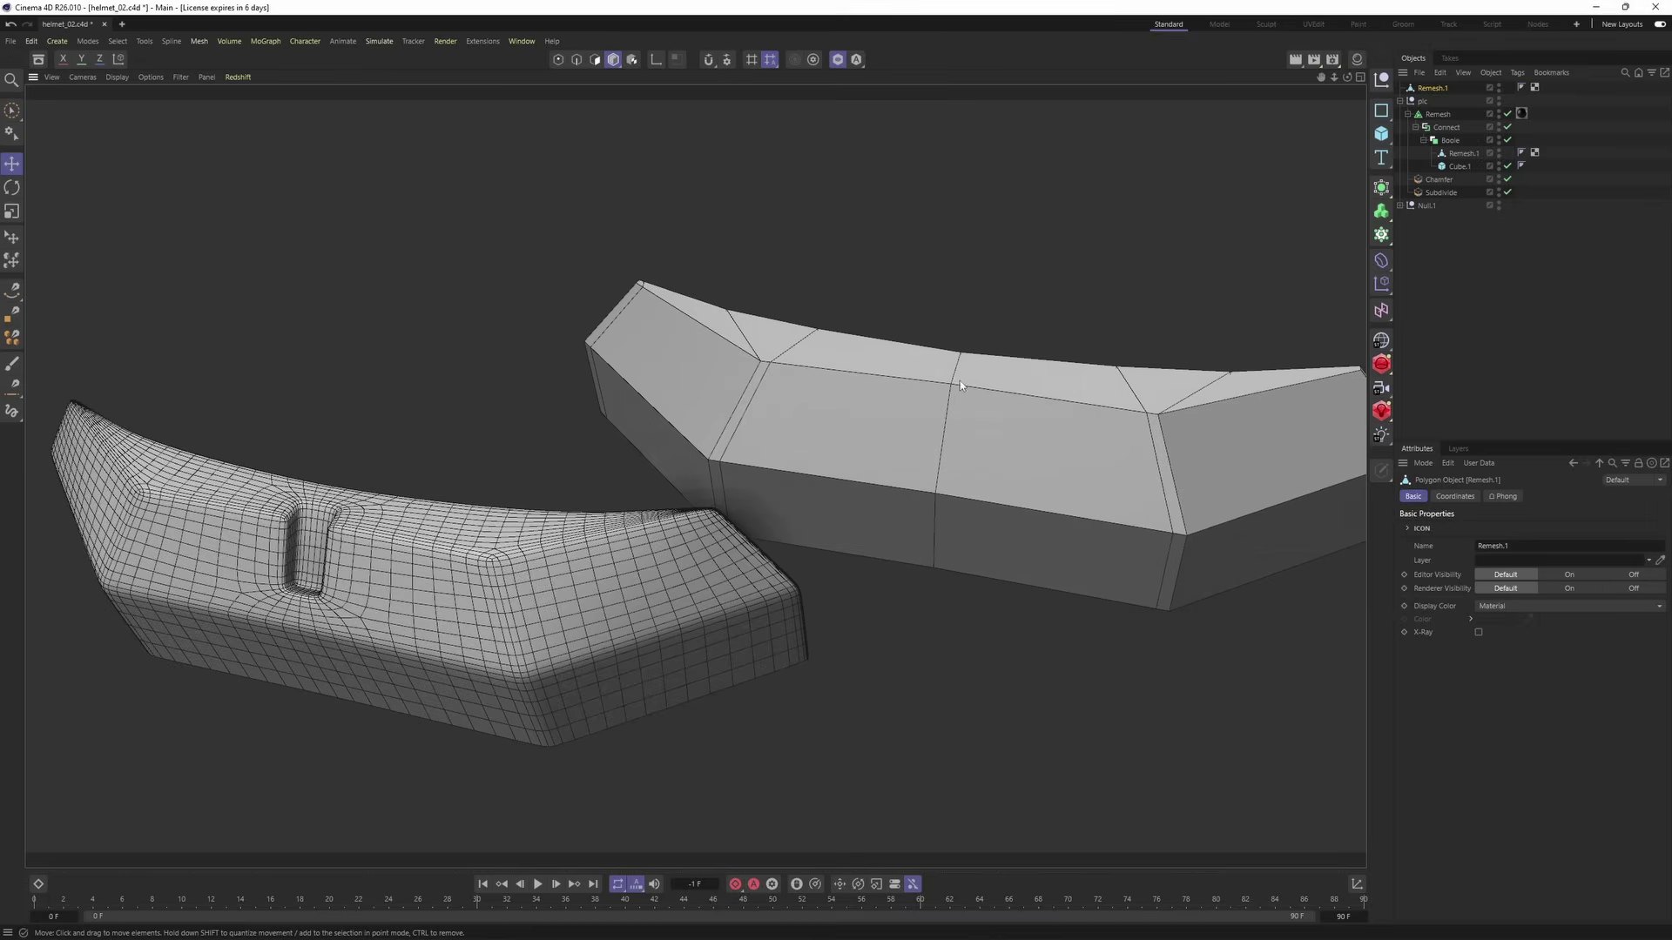
click(1438, 114)
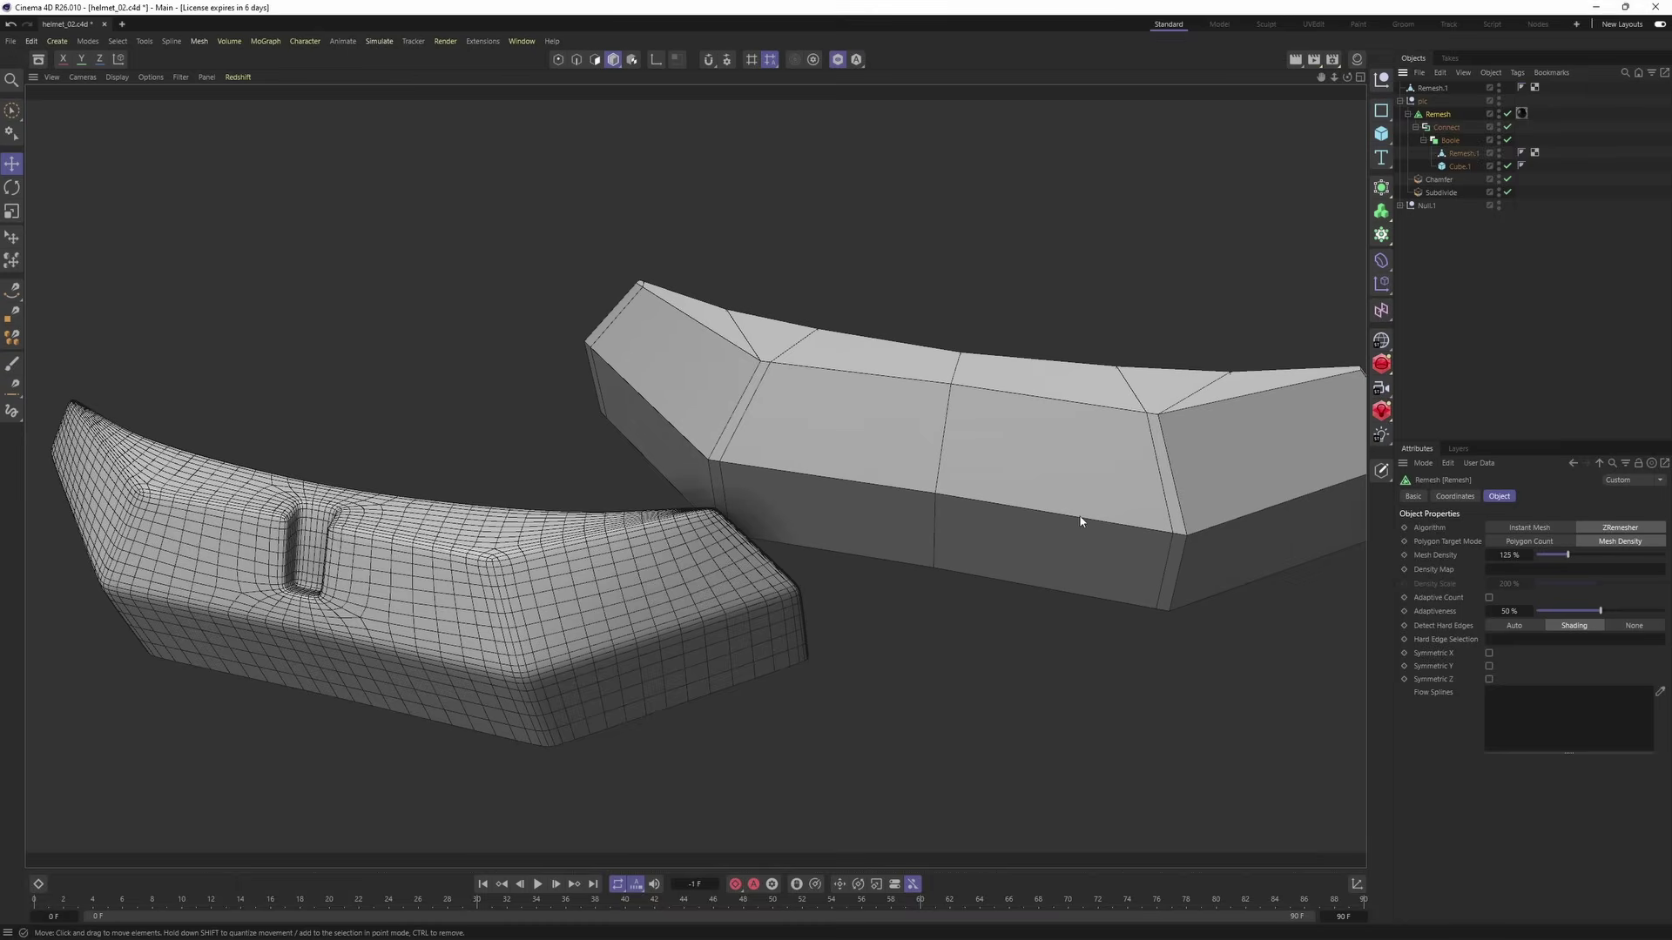
alt+drag(1077, 517, 943, 453)
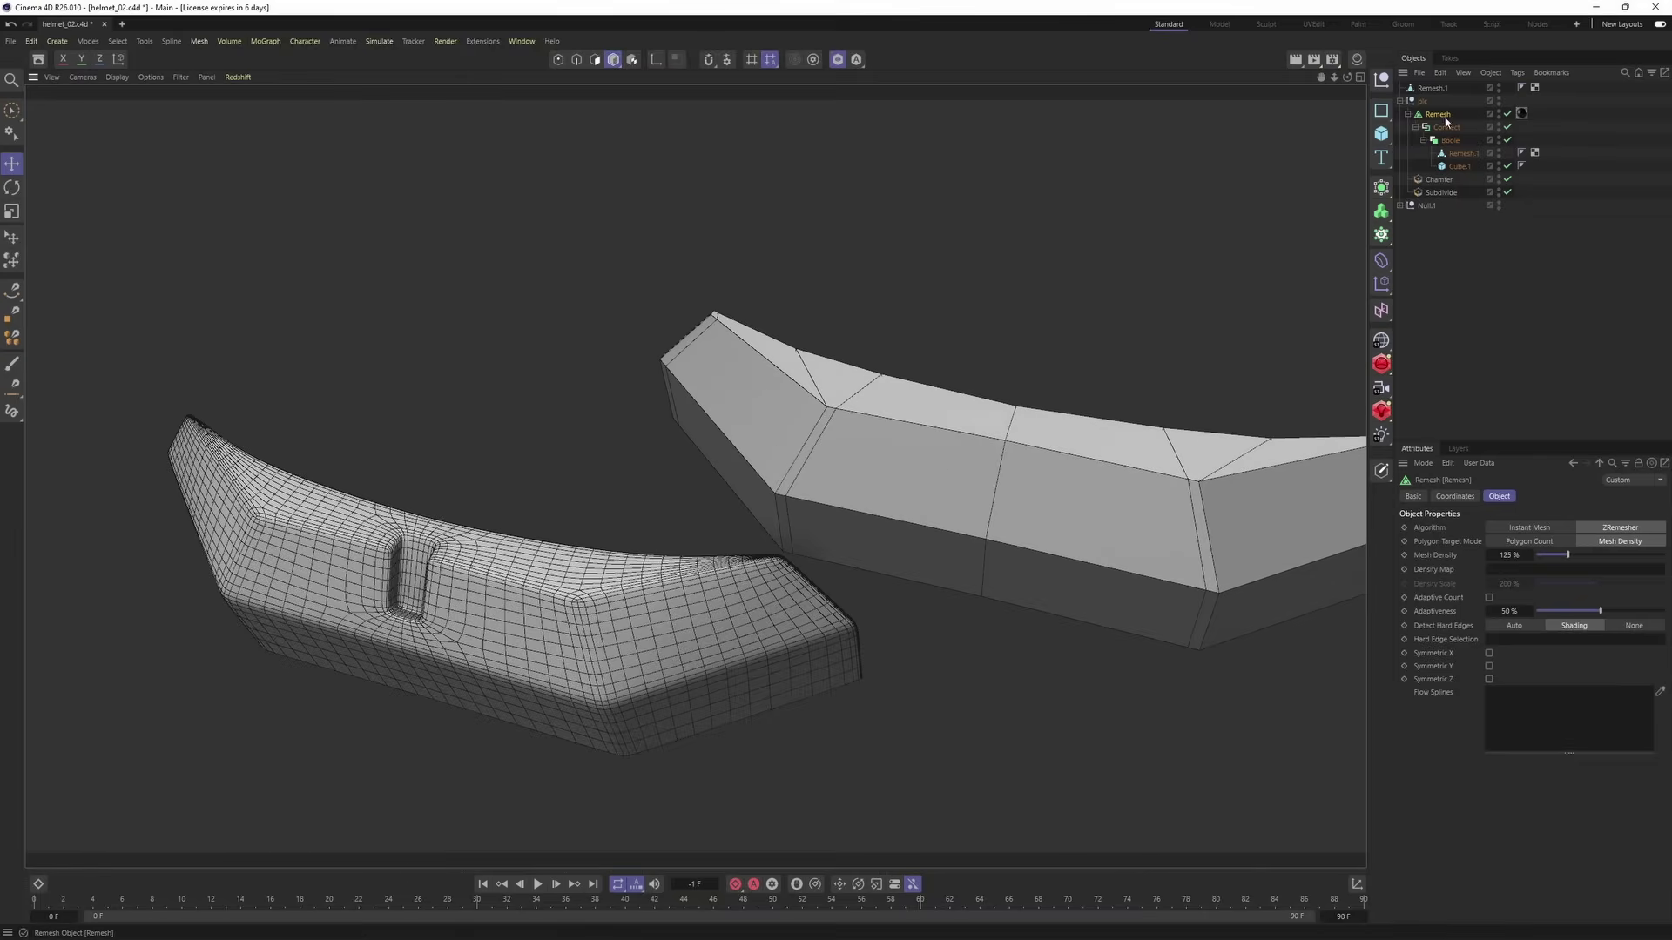
alt+drag(975, 435, 942, 411)
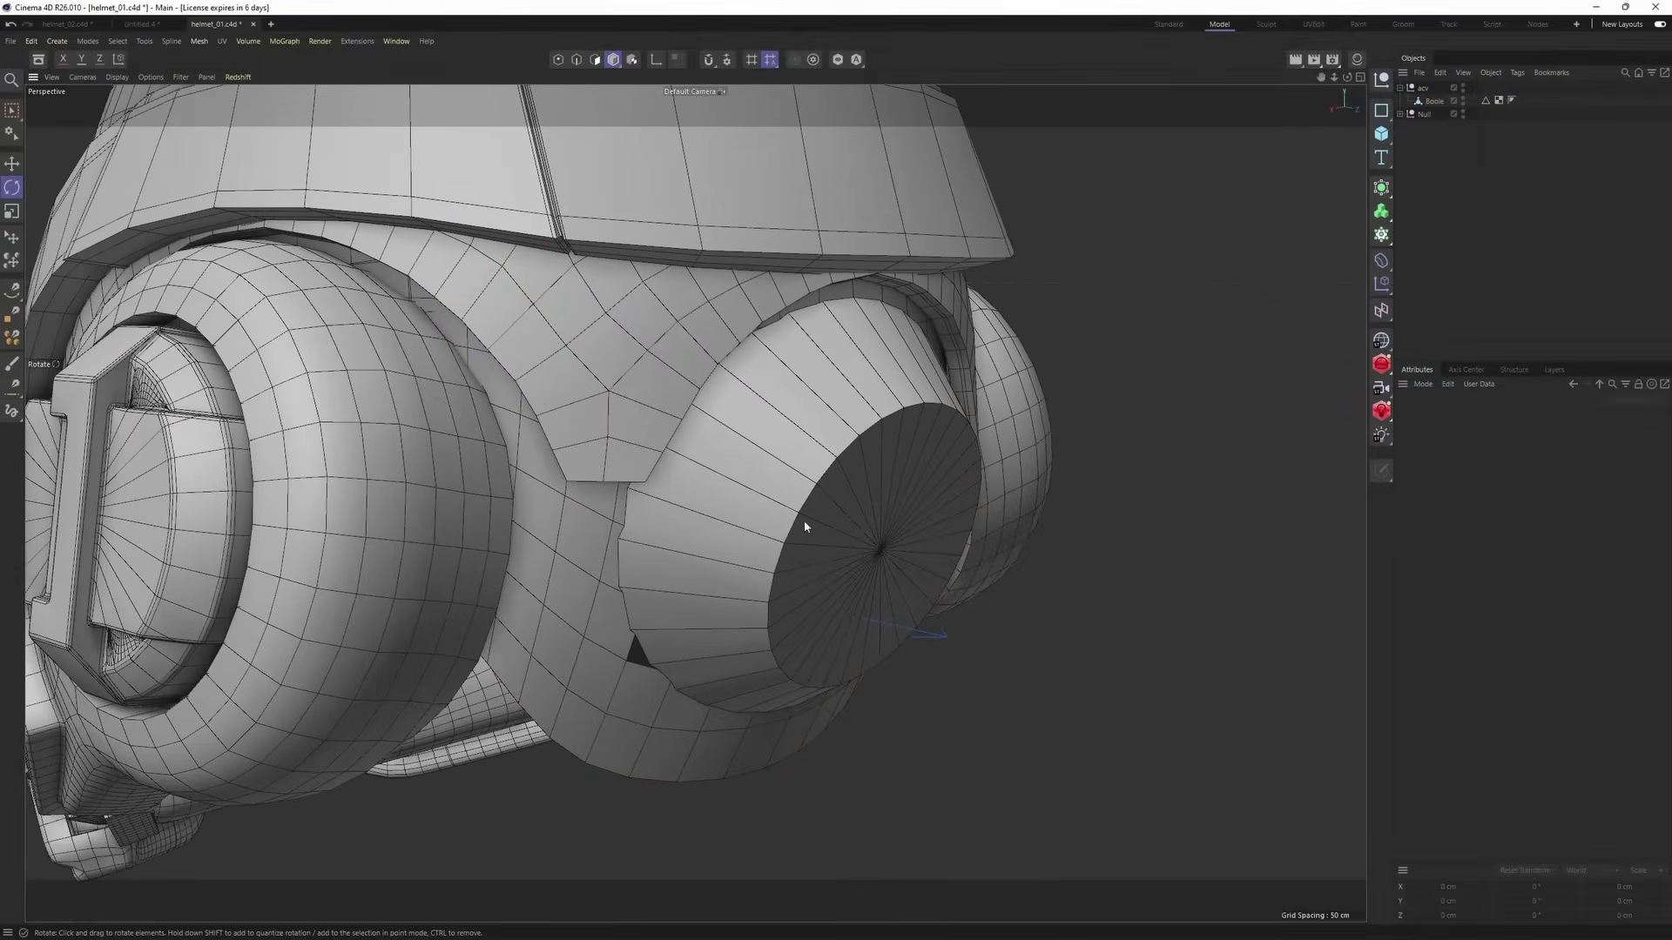
- Isolate the Boole object at the back of the helmet and examine where its shapes intersect
click(745, 559)
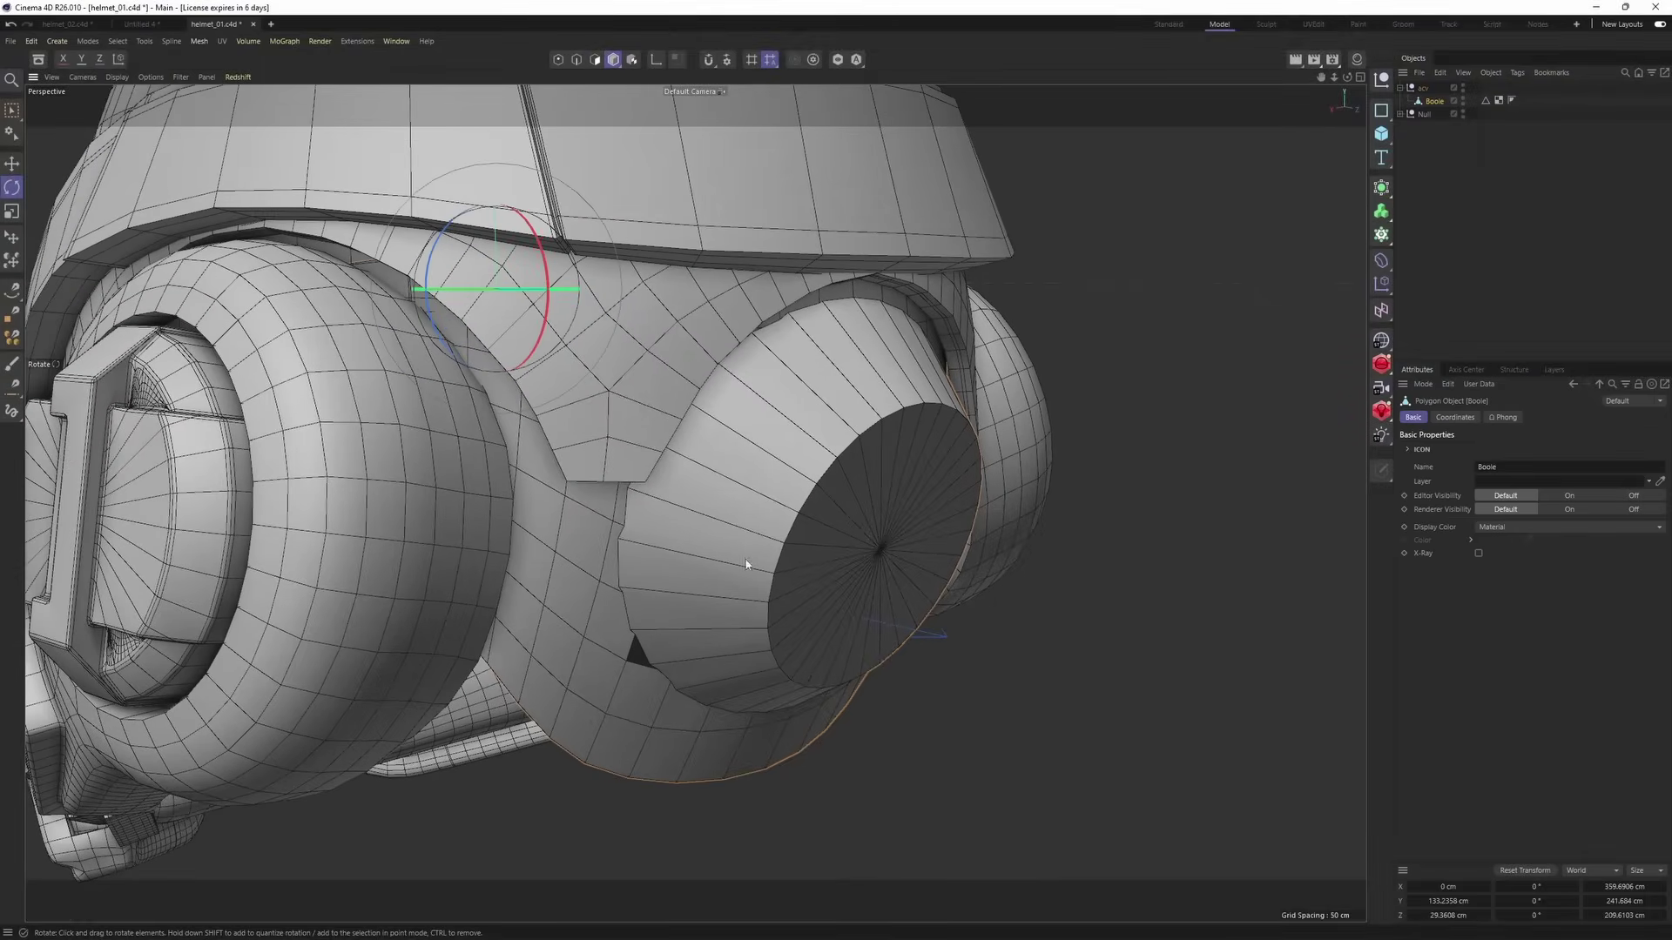
click(838, 62)
alt+drag(838, 325, 690, 499)
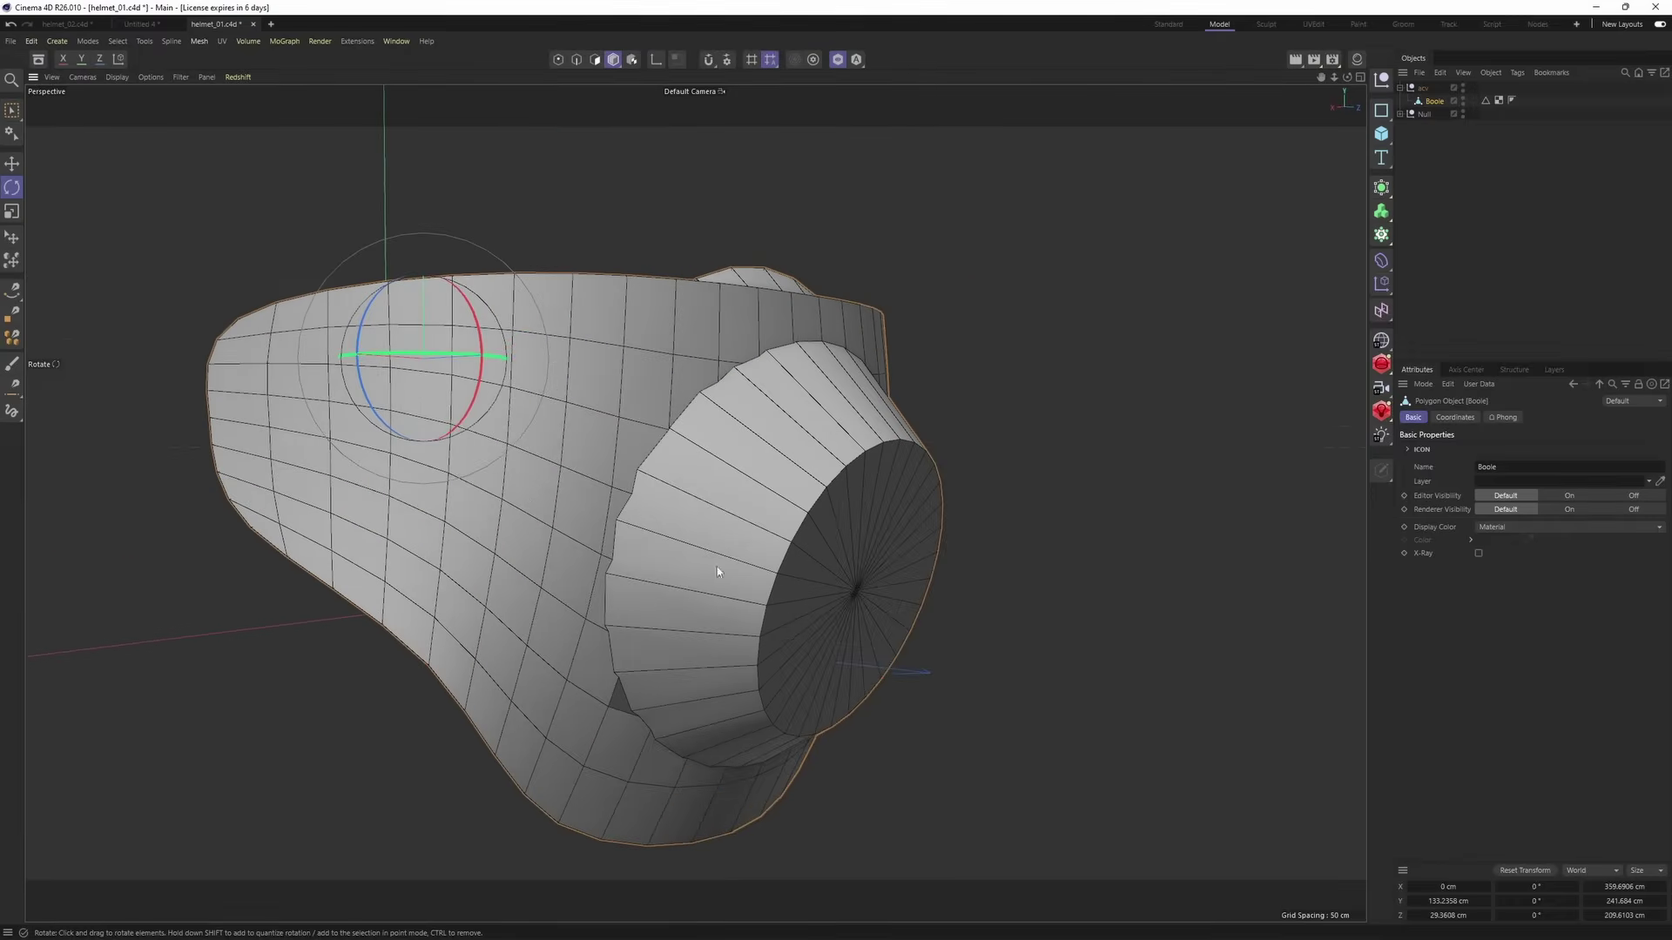
alt+drag(718, 572, 830, 444)
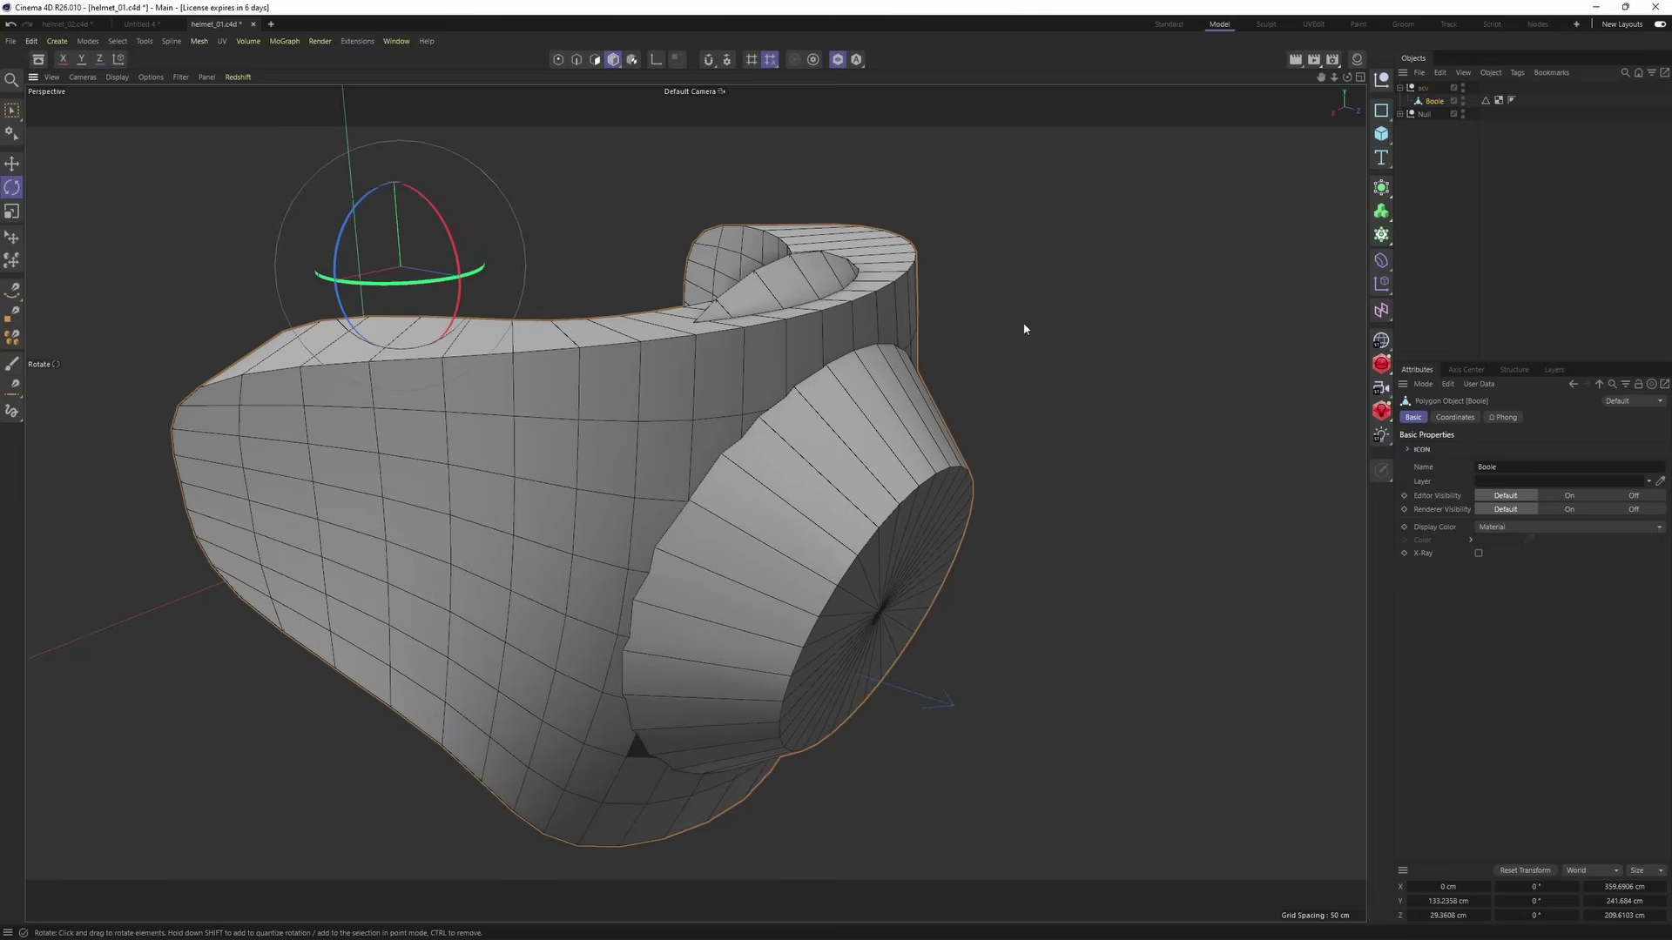
alt+drag(1024, 329, 908, 367)
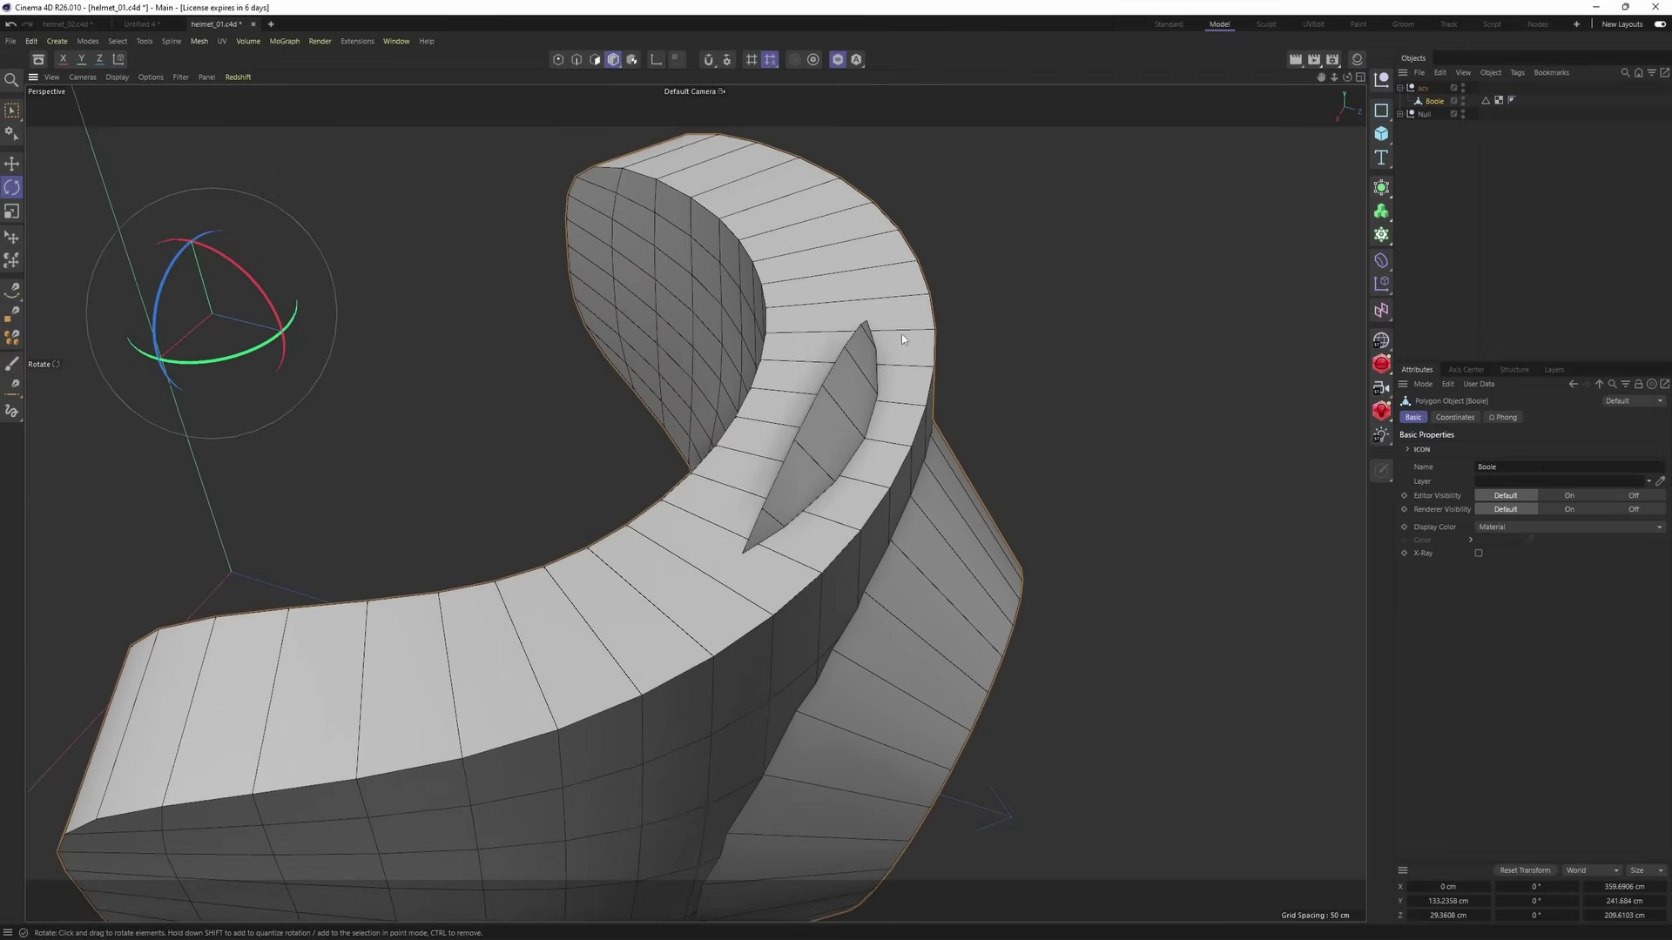
right_click(961, 296)
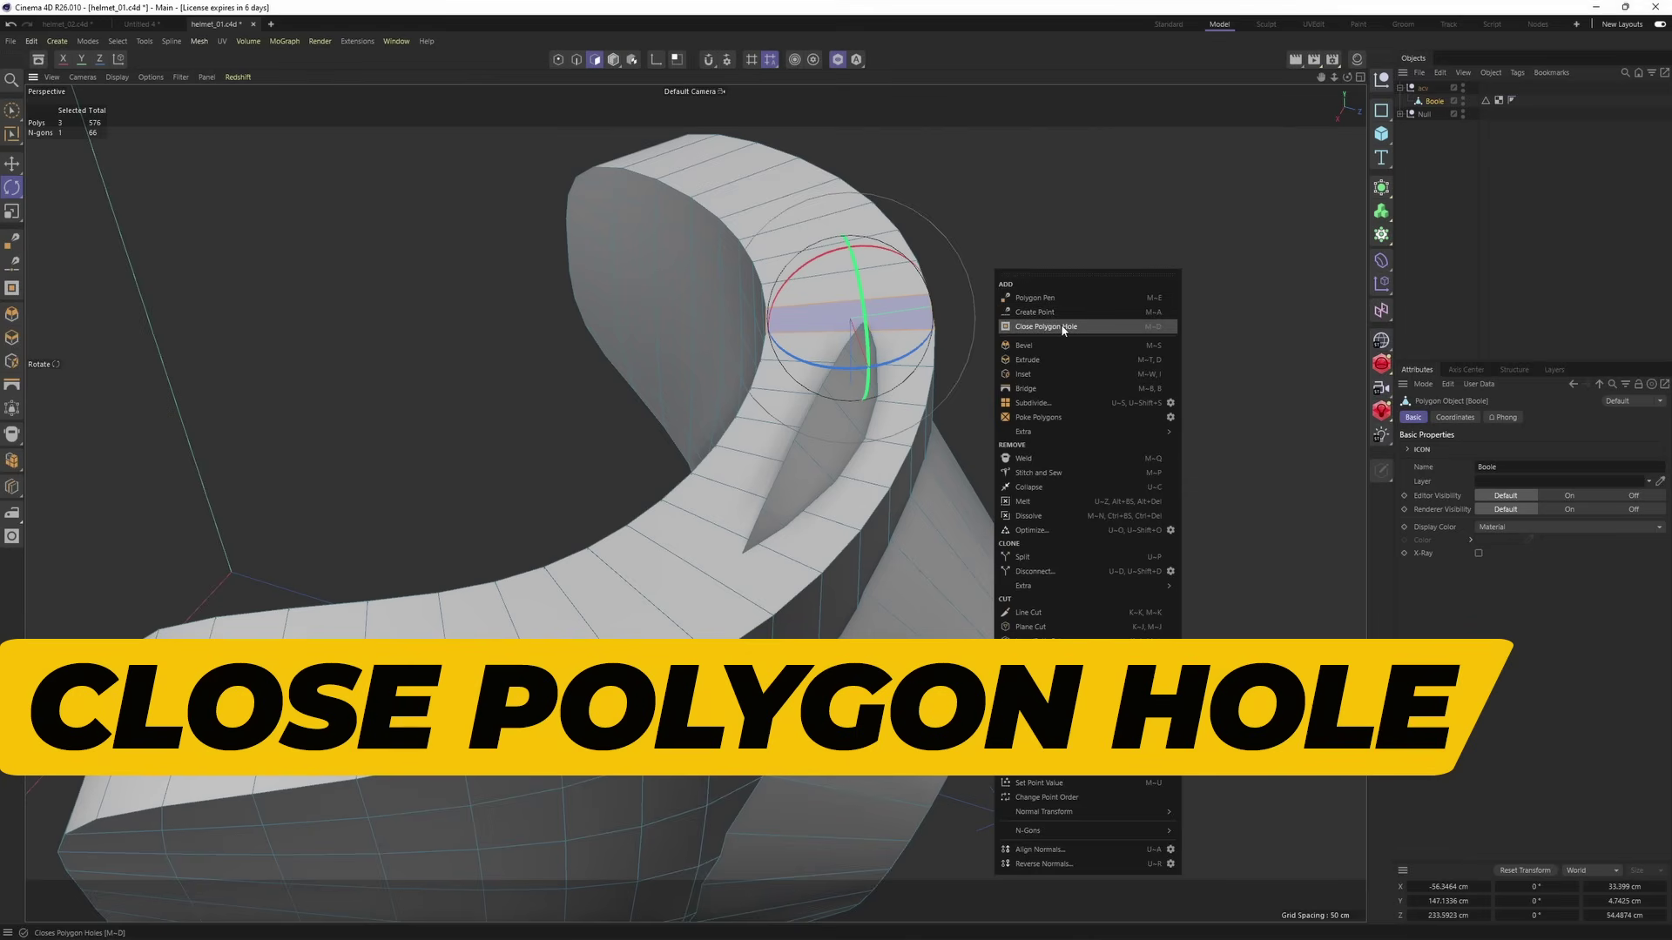
click(1244, 228)
alt+drag(1097, 253, 837, 412)
click(1030, 269)
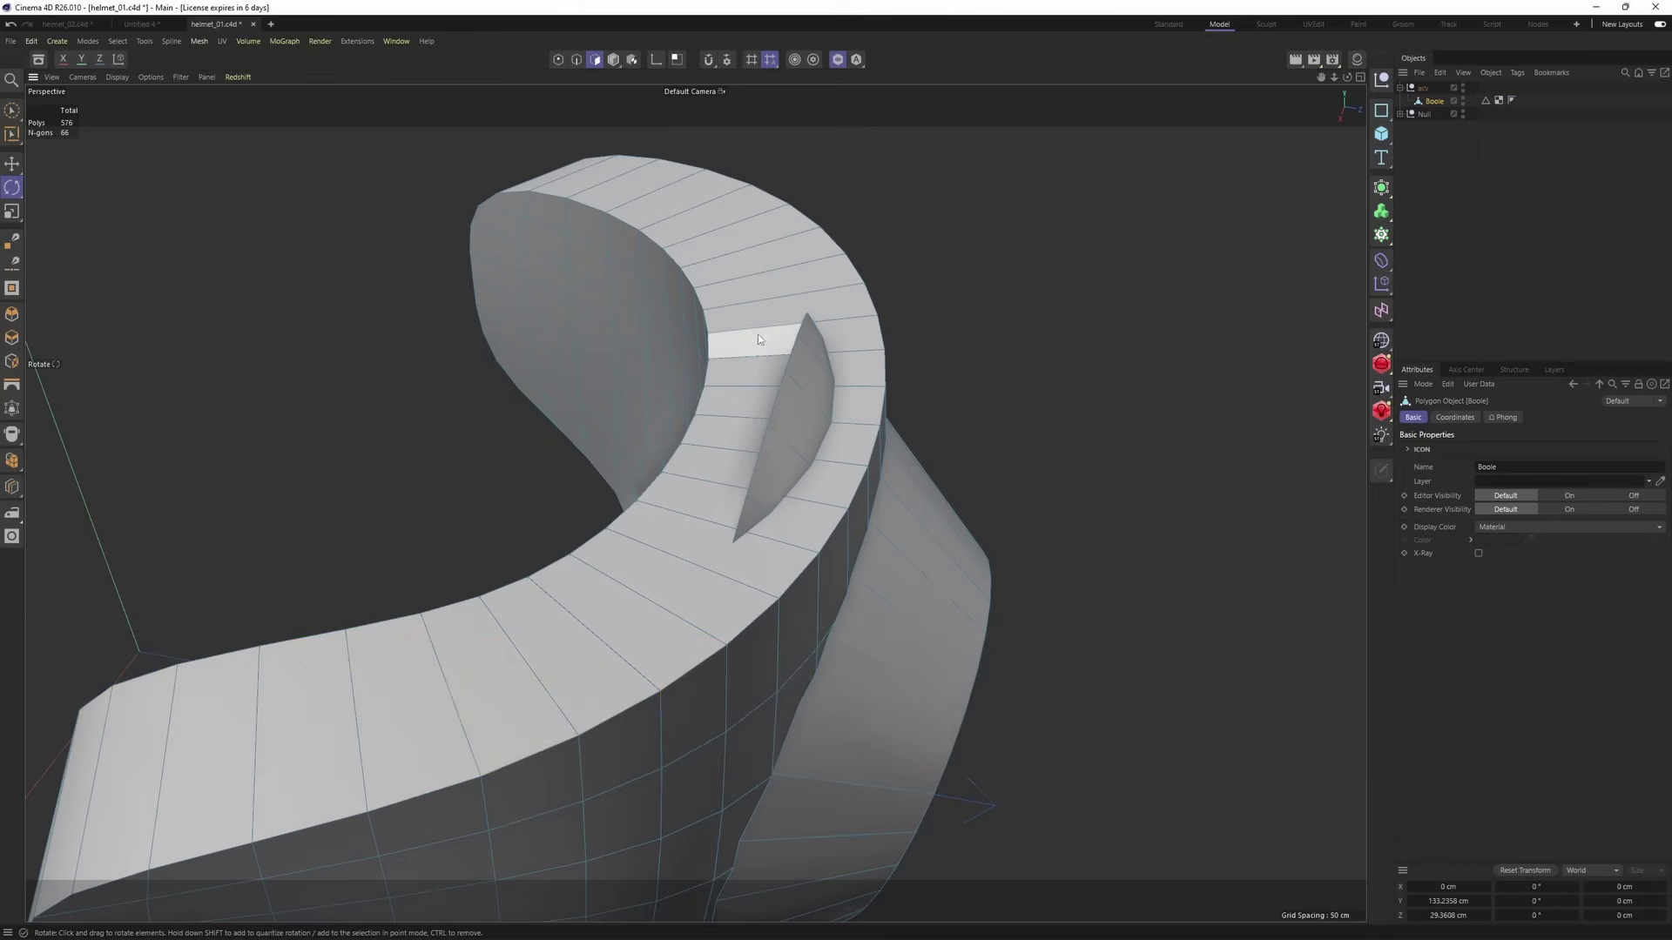
- Fill-select the polygons around the protruding sliver on the top rim together with the sliver, and delete them
mouse_move(838, 477)
alt+mouse_down()
mouse_move(828, 354)
mouse_move(740, 344)
mouse_move(760, 427)
mouse_move(971, 674)
mouse_move(933, 446)
mouse_move(803, 307)
mouse_move(846, 374)
alt+mouse_up()
scroll(740, 343, up, 3)
key(u)
key(f)
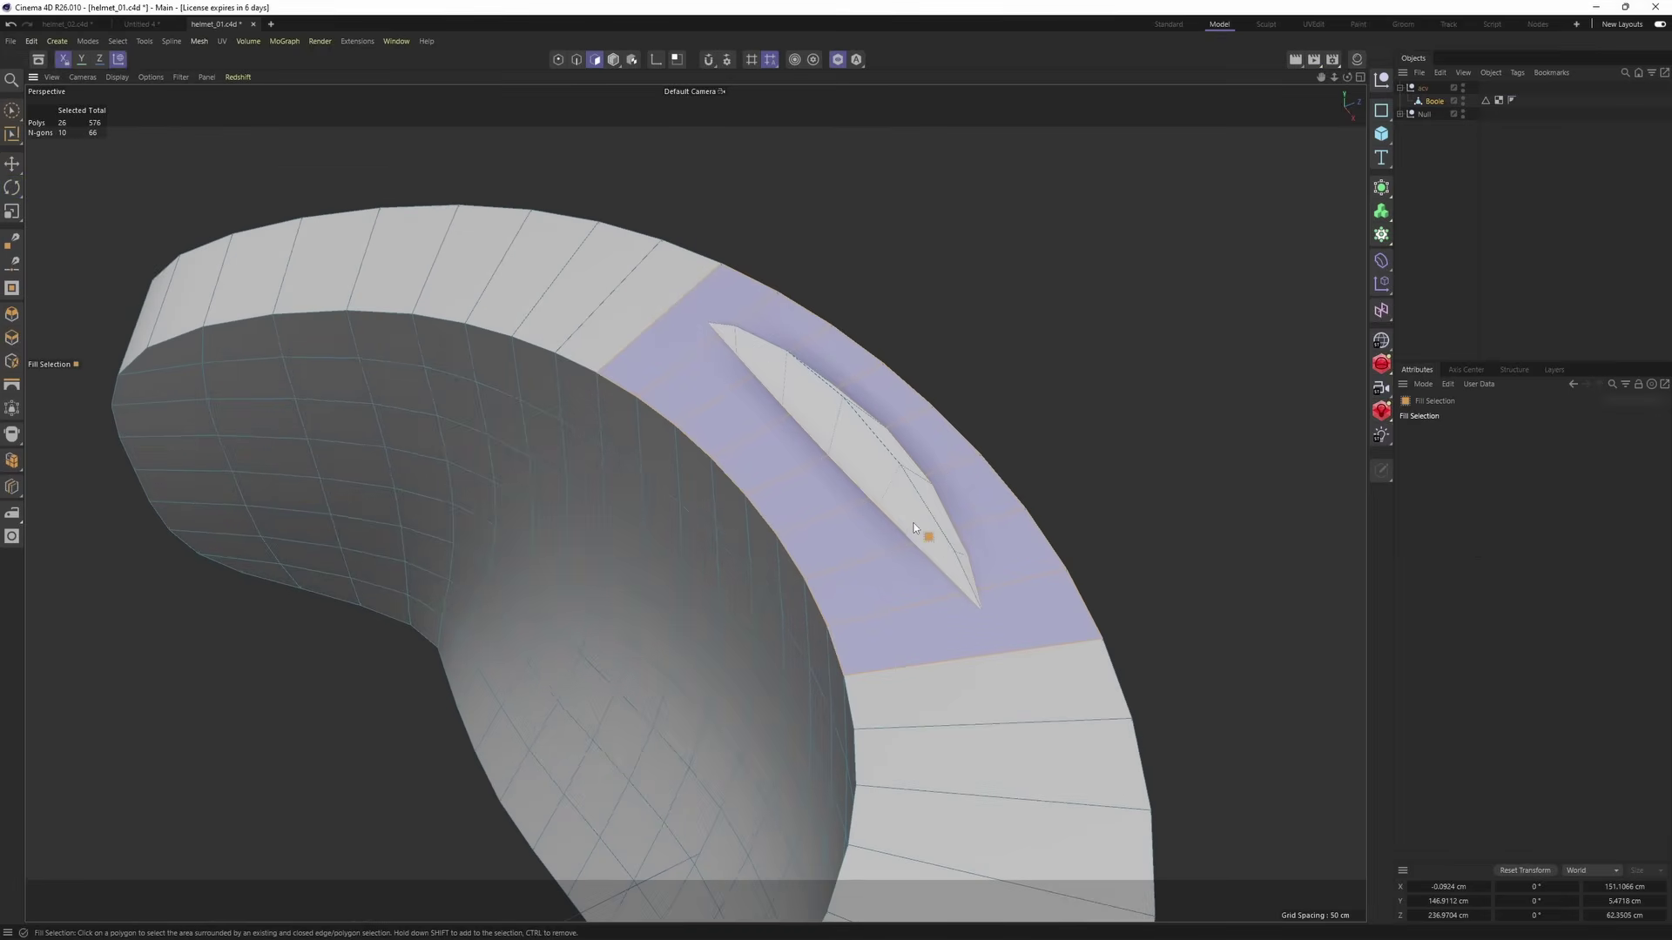
shift+click(926, 531)
key(Delete)
- Fill the gap in the top rim with Close Polygon Hole, using the Grid polygon type
alt+drag(1182, 351, 928, 280)
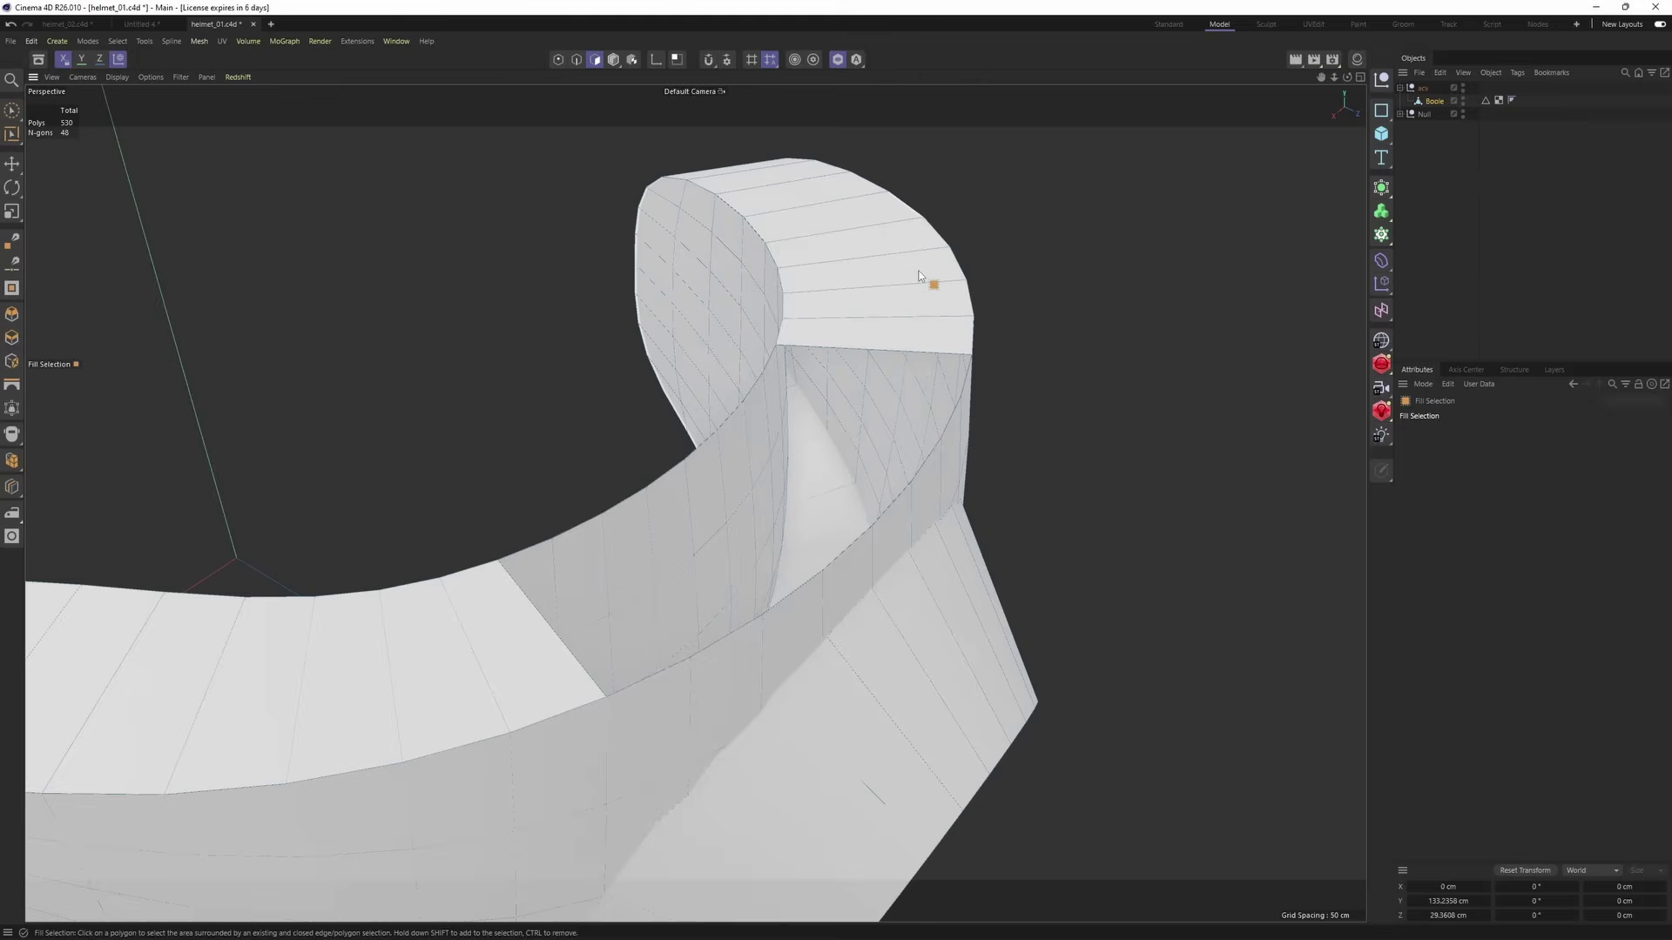
key(m)
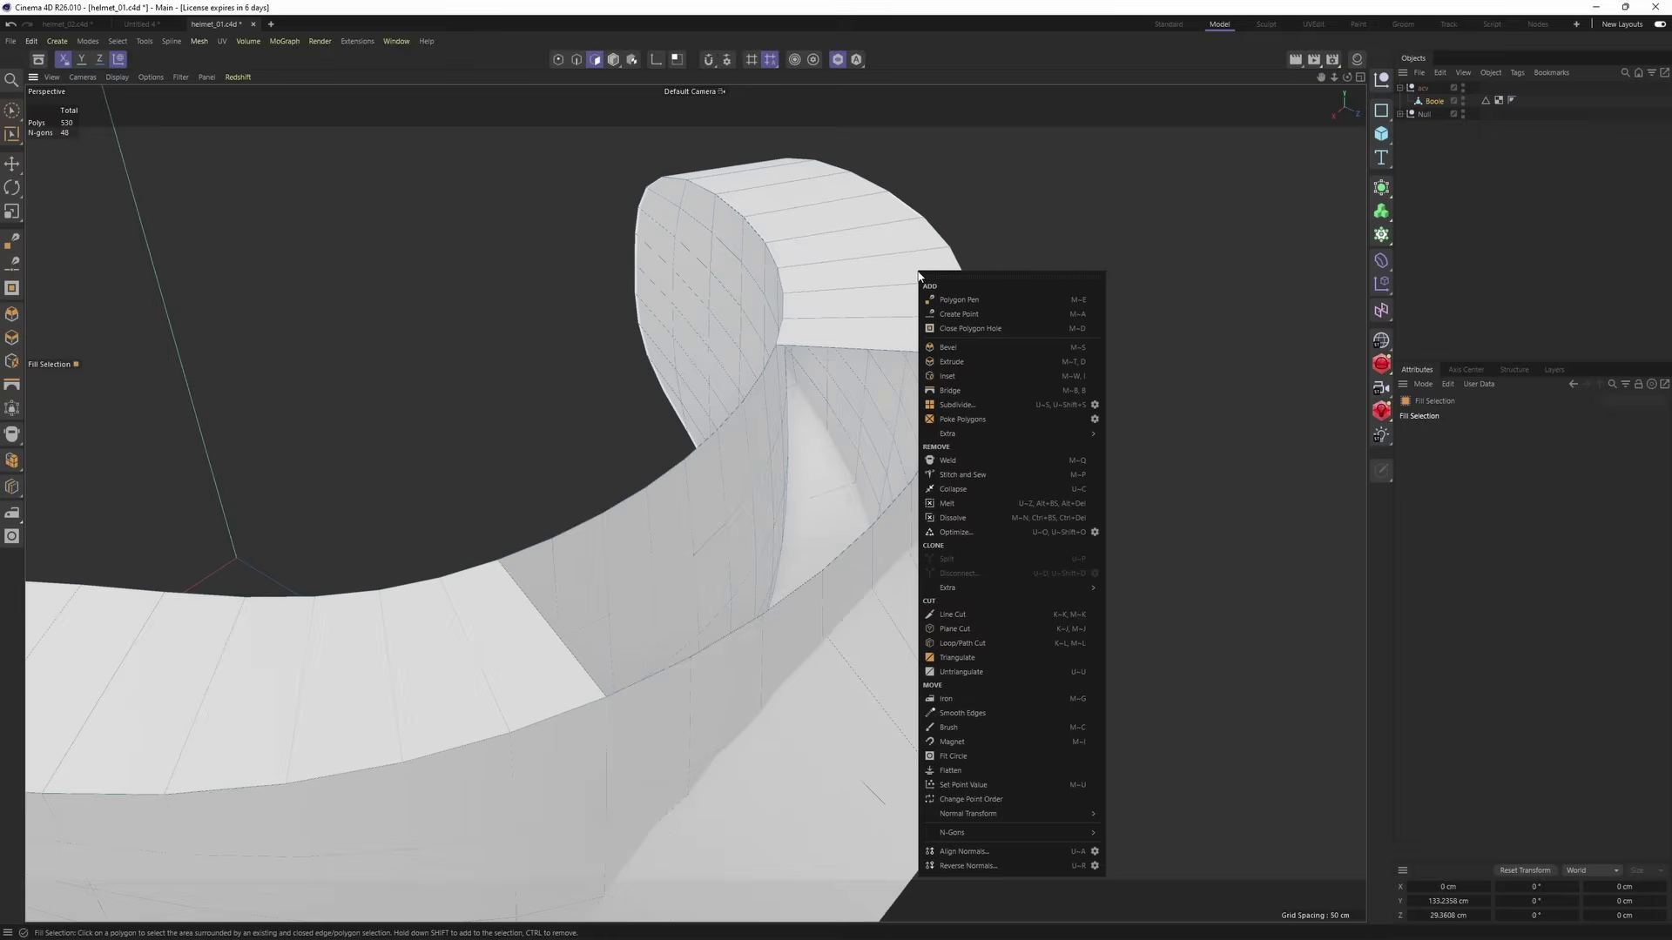
click(987, 329)
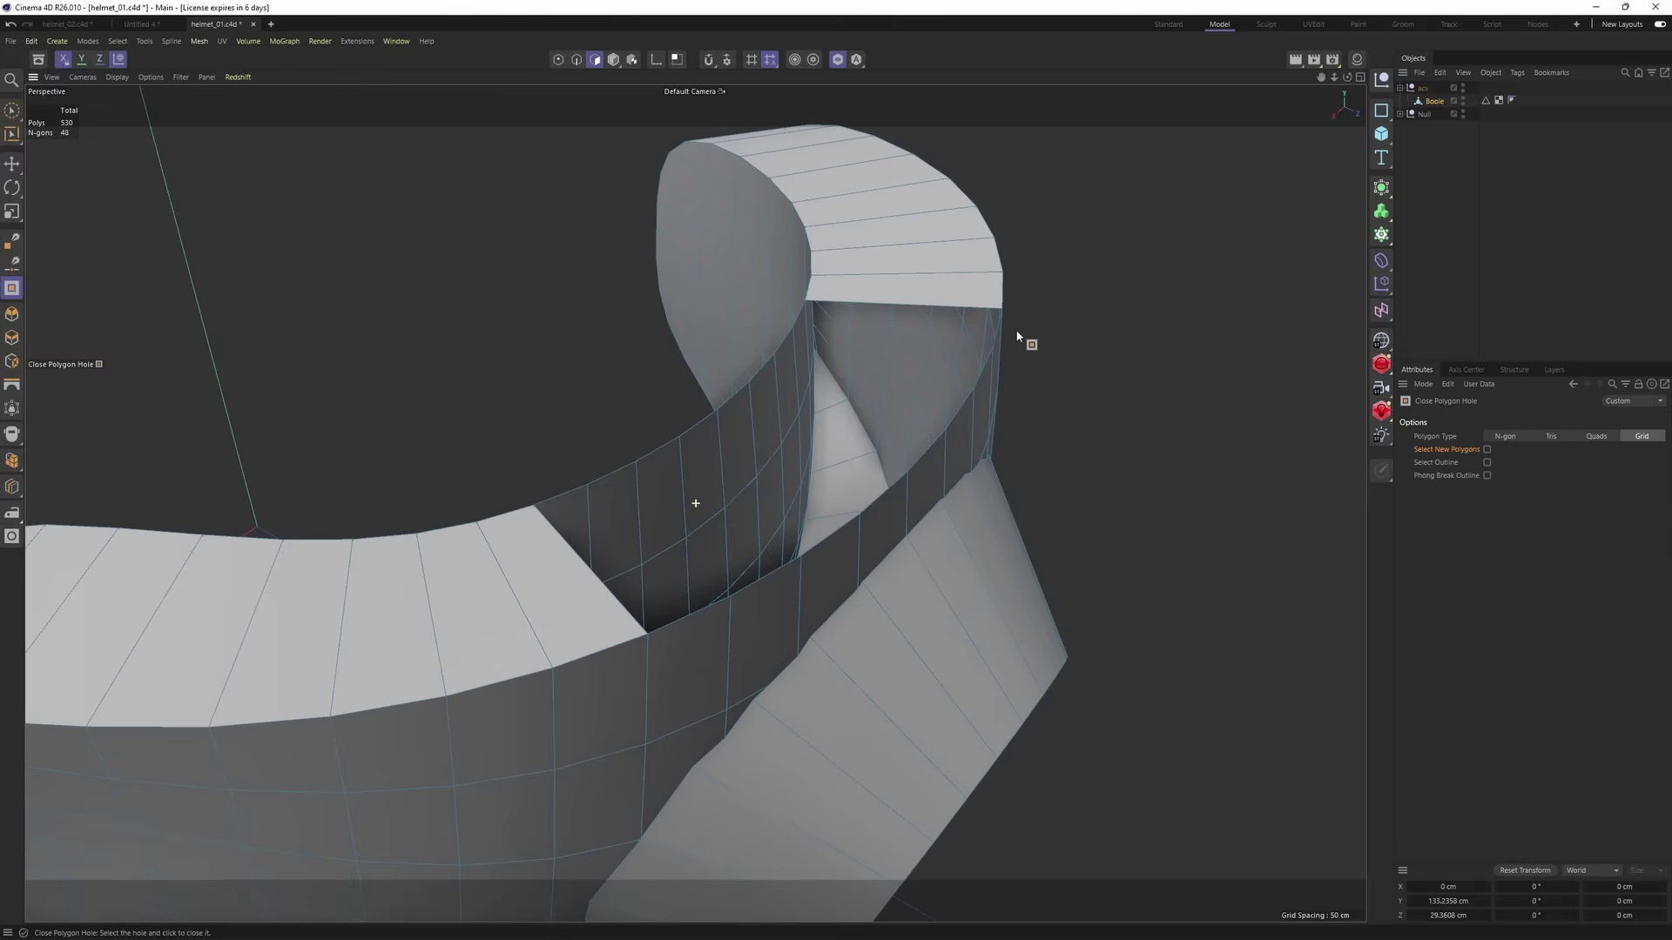
click(889, 305)
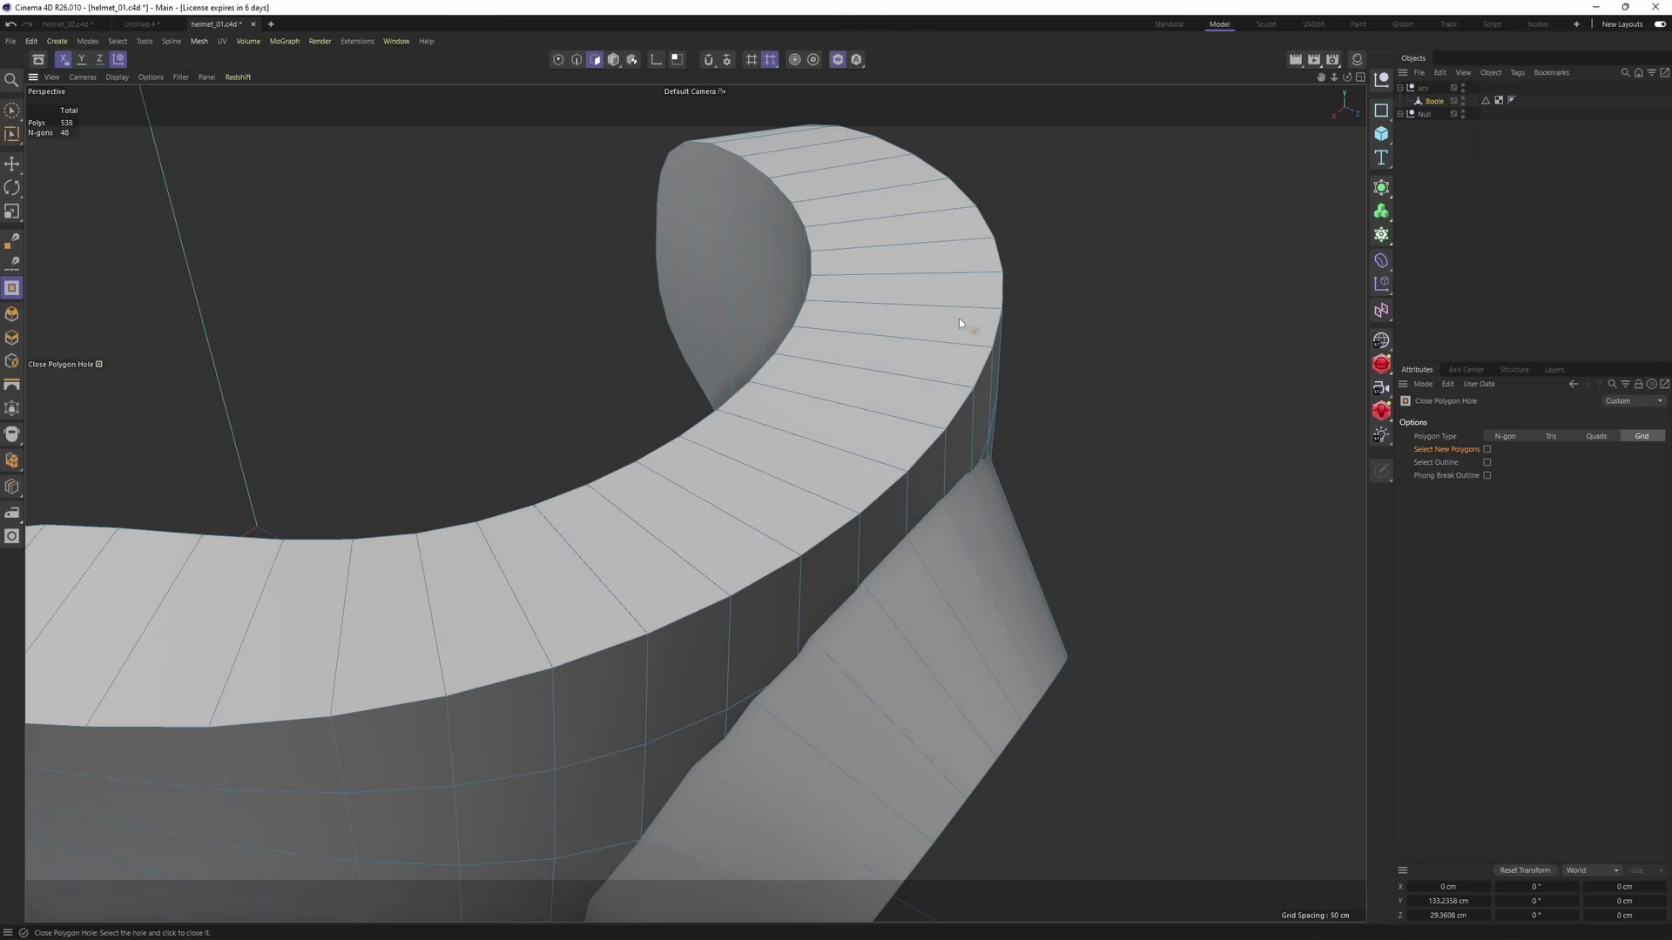
alt+drag(959, 316, 908, 528)
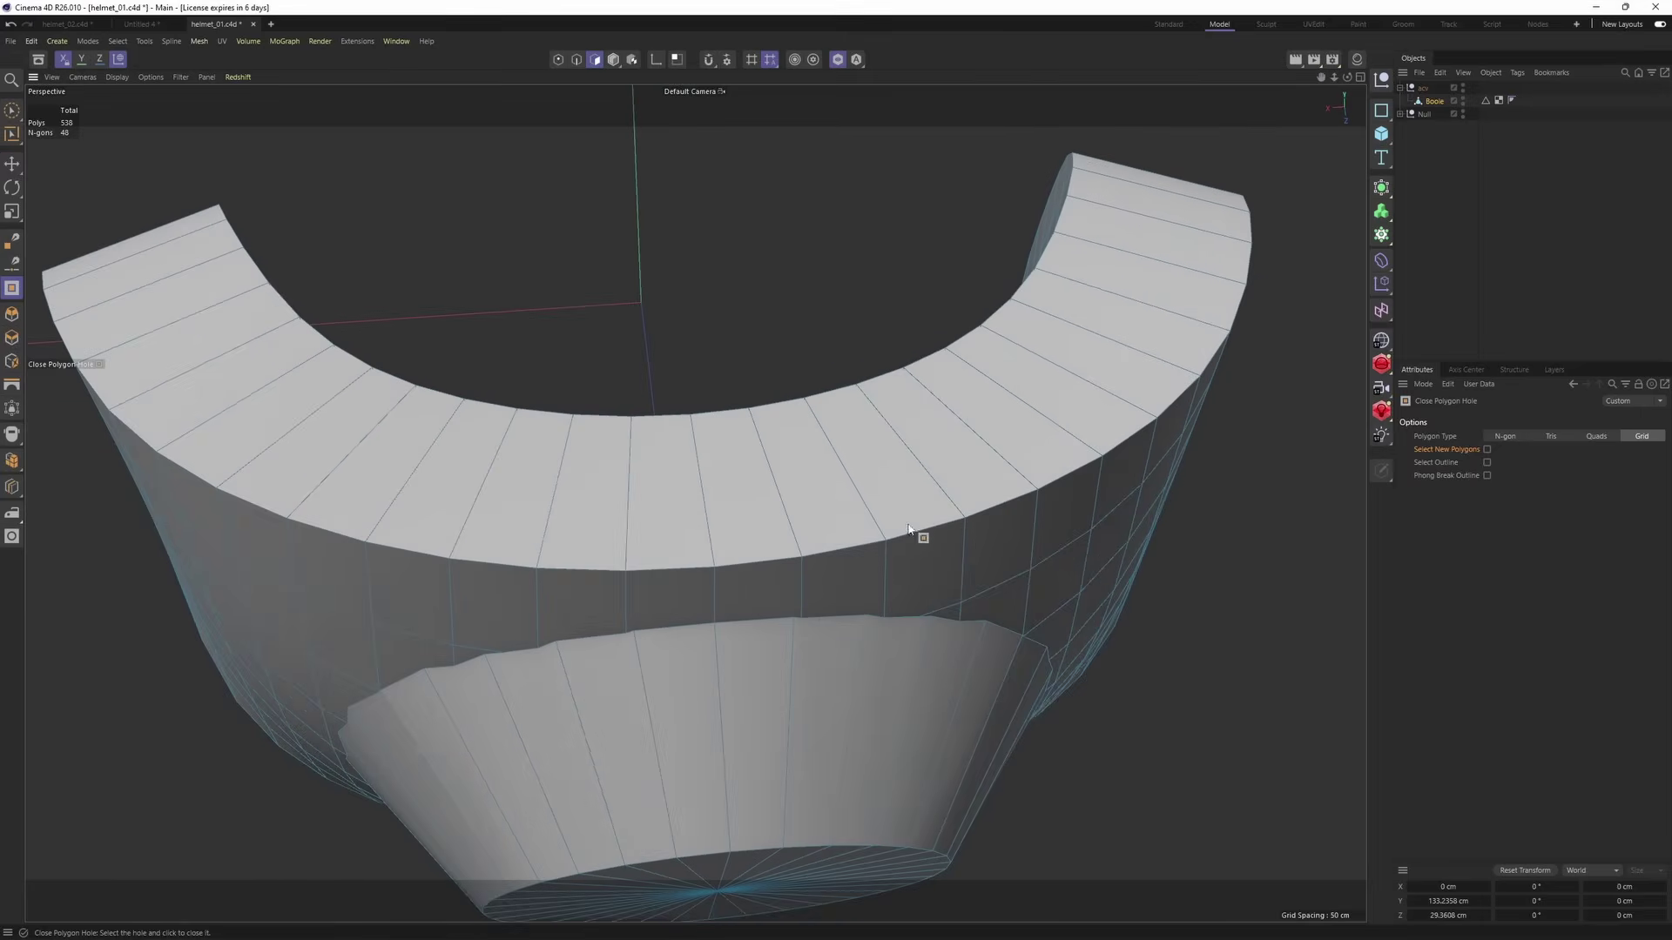
alt+drag(883, 427, 860, 341)
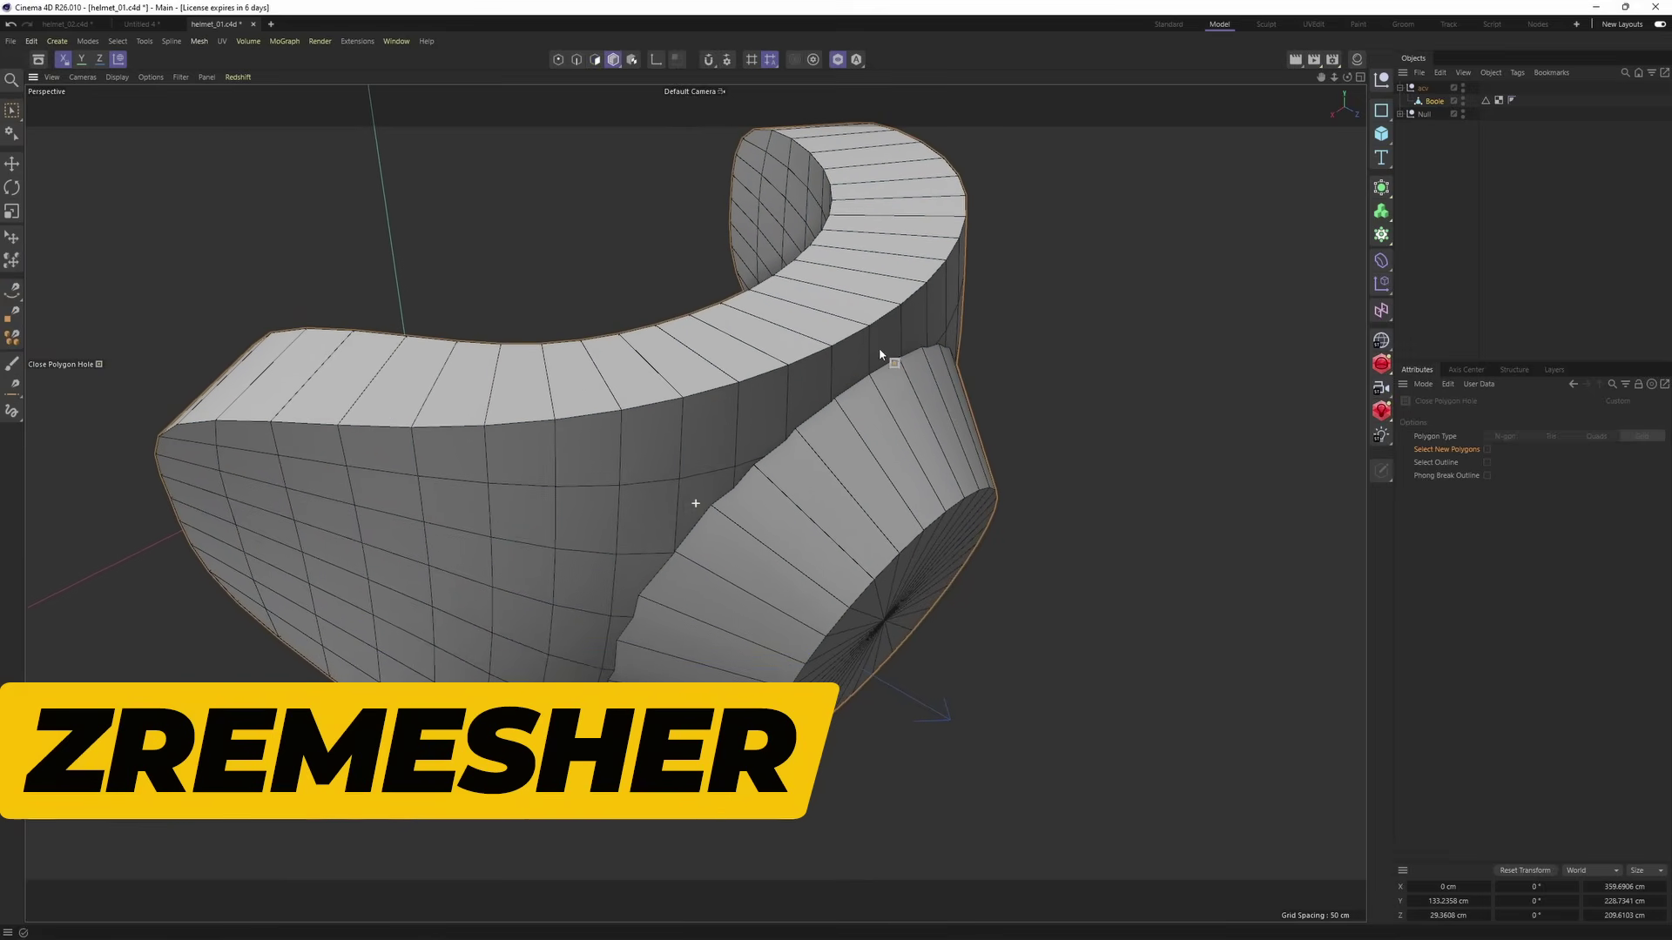
- Add a Remesh generator as parent of the Boole mesh
key(e)
alt+drag(900, 332, 903, 343)
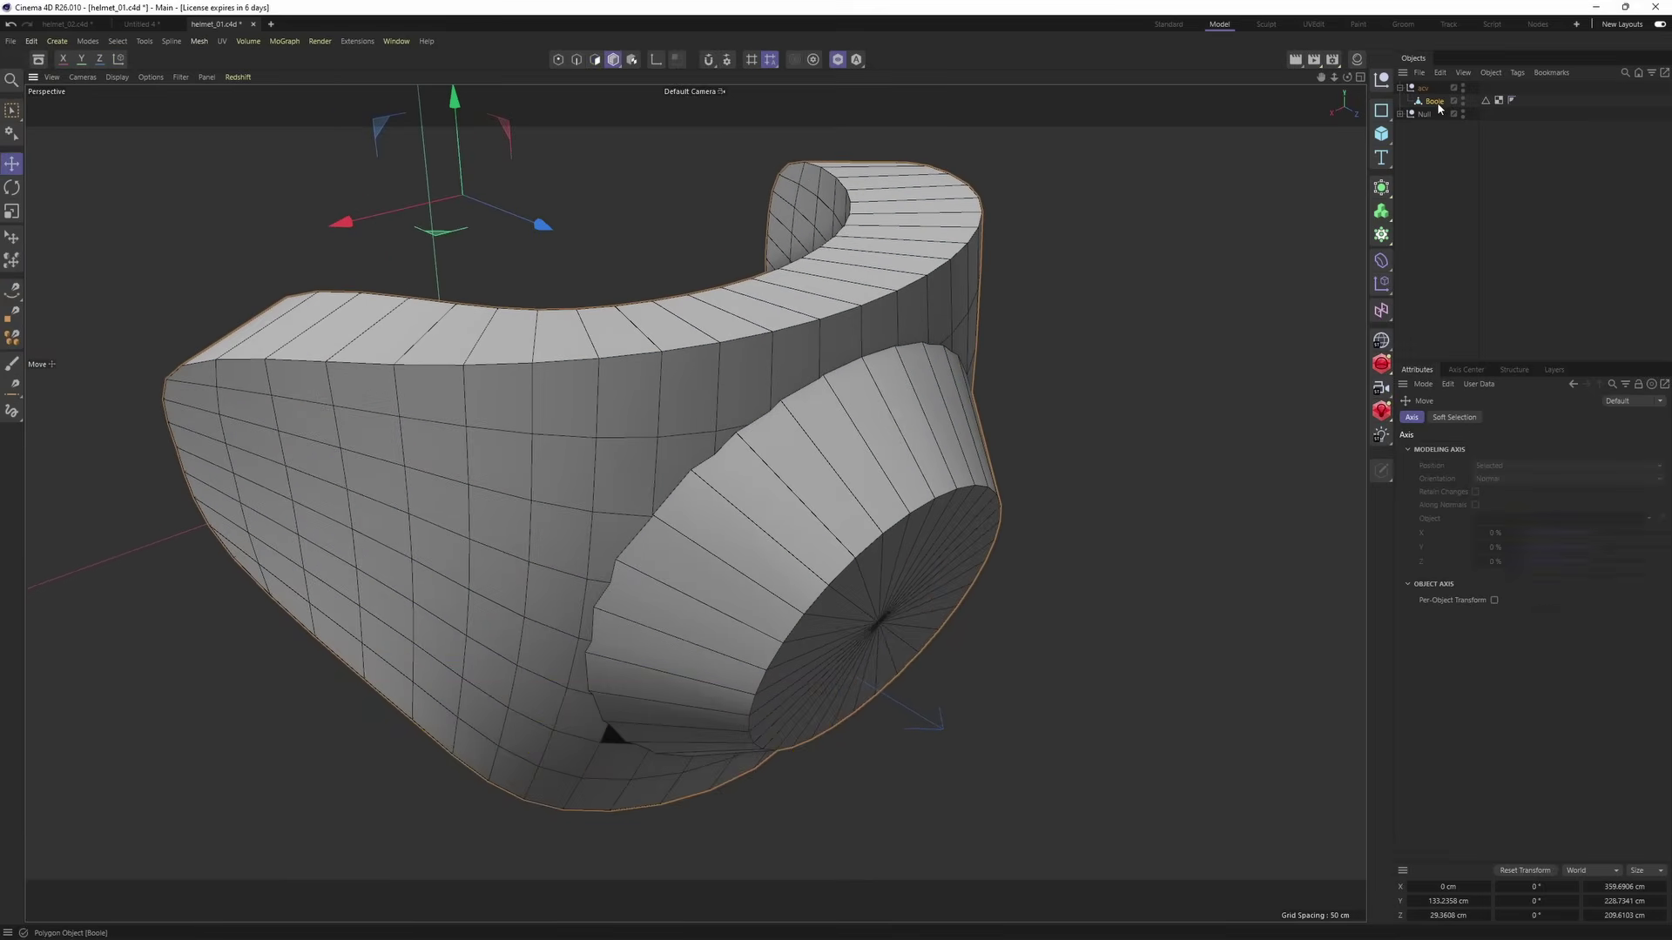
alt+drag(1104, 257, 1088, 256)
click(1382, 188)
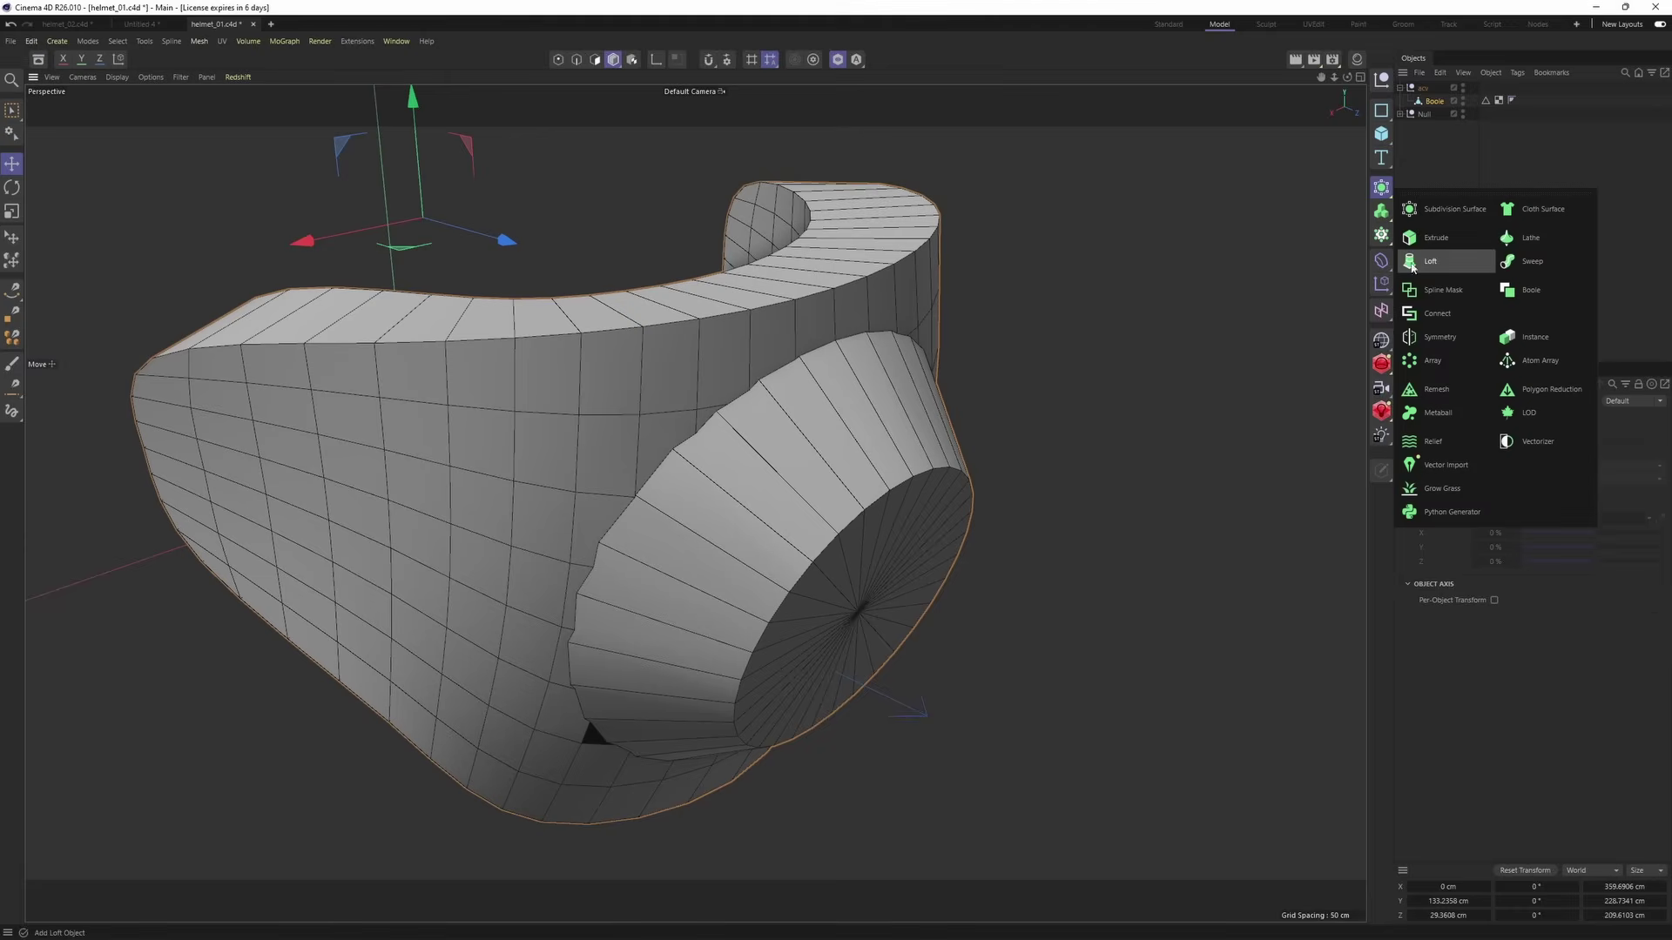
click(1449, 394)
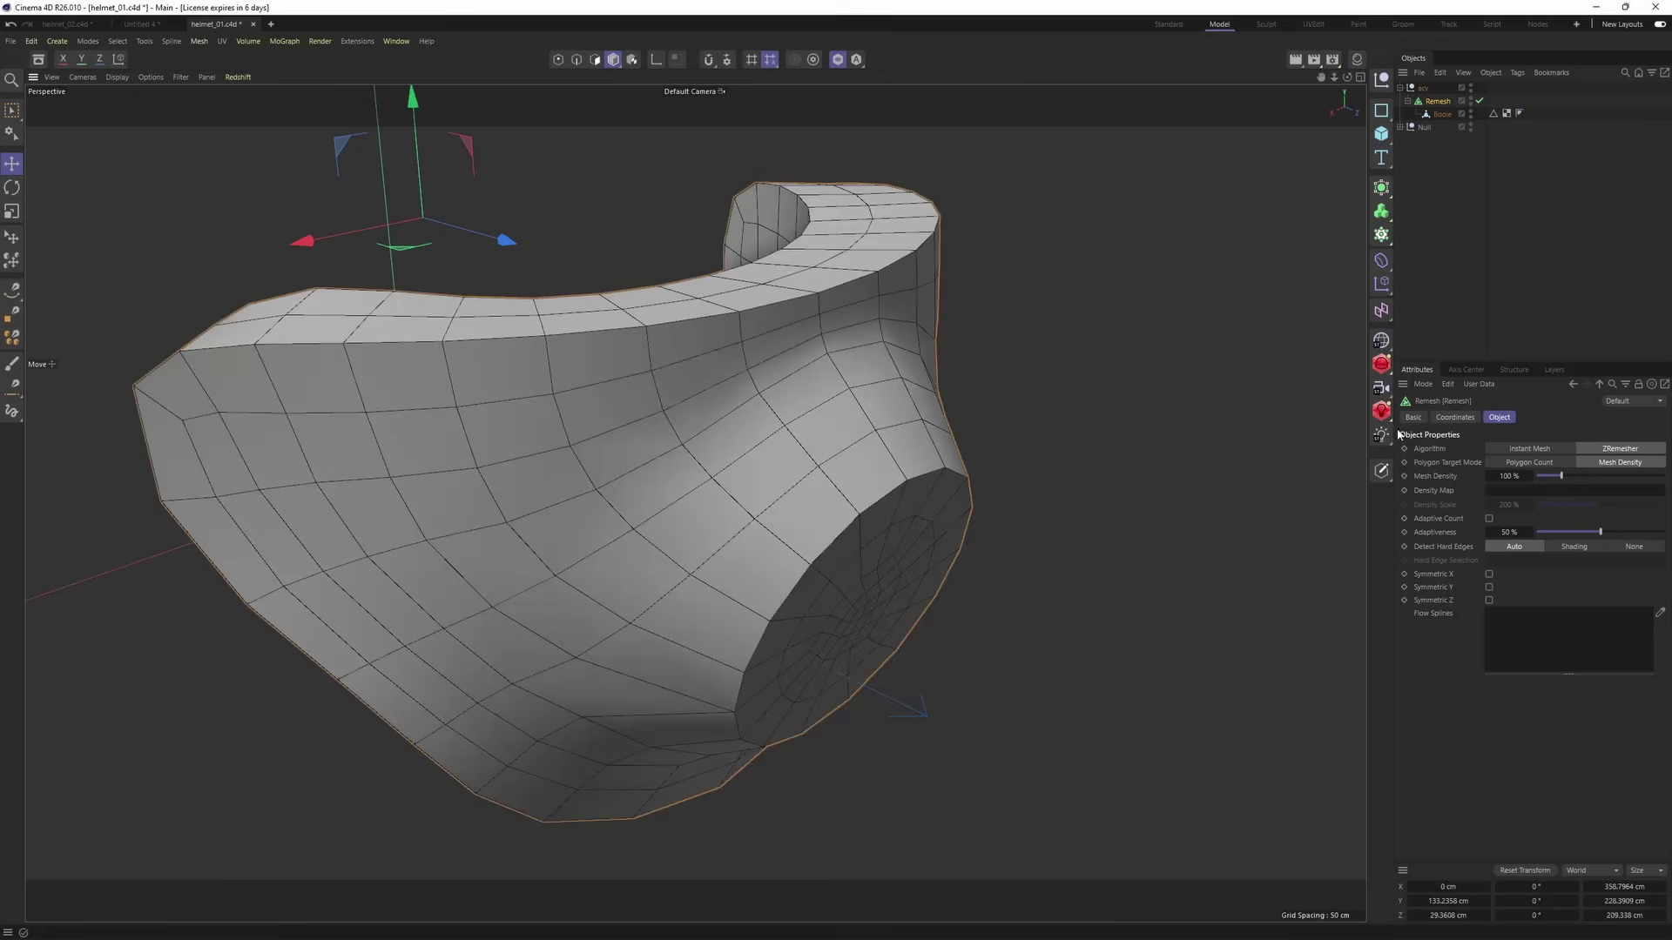
- Check the remeshed topology from the inside and back, and enable Symmetric X on the Remesh generator
alt+drag(1010, 484, 788, 363)
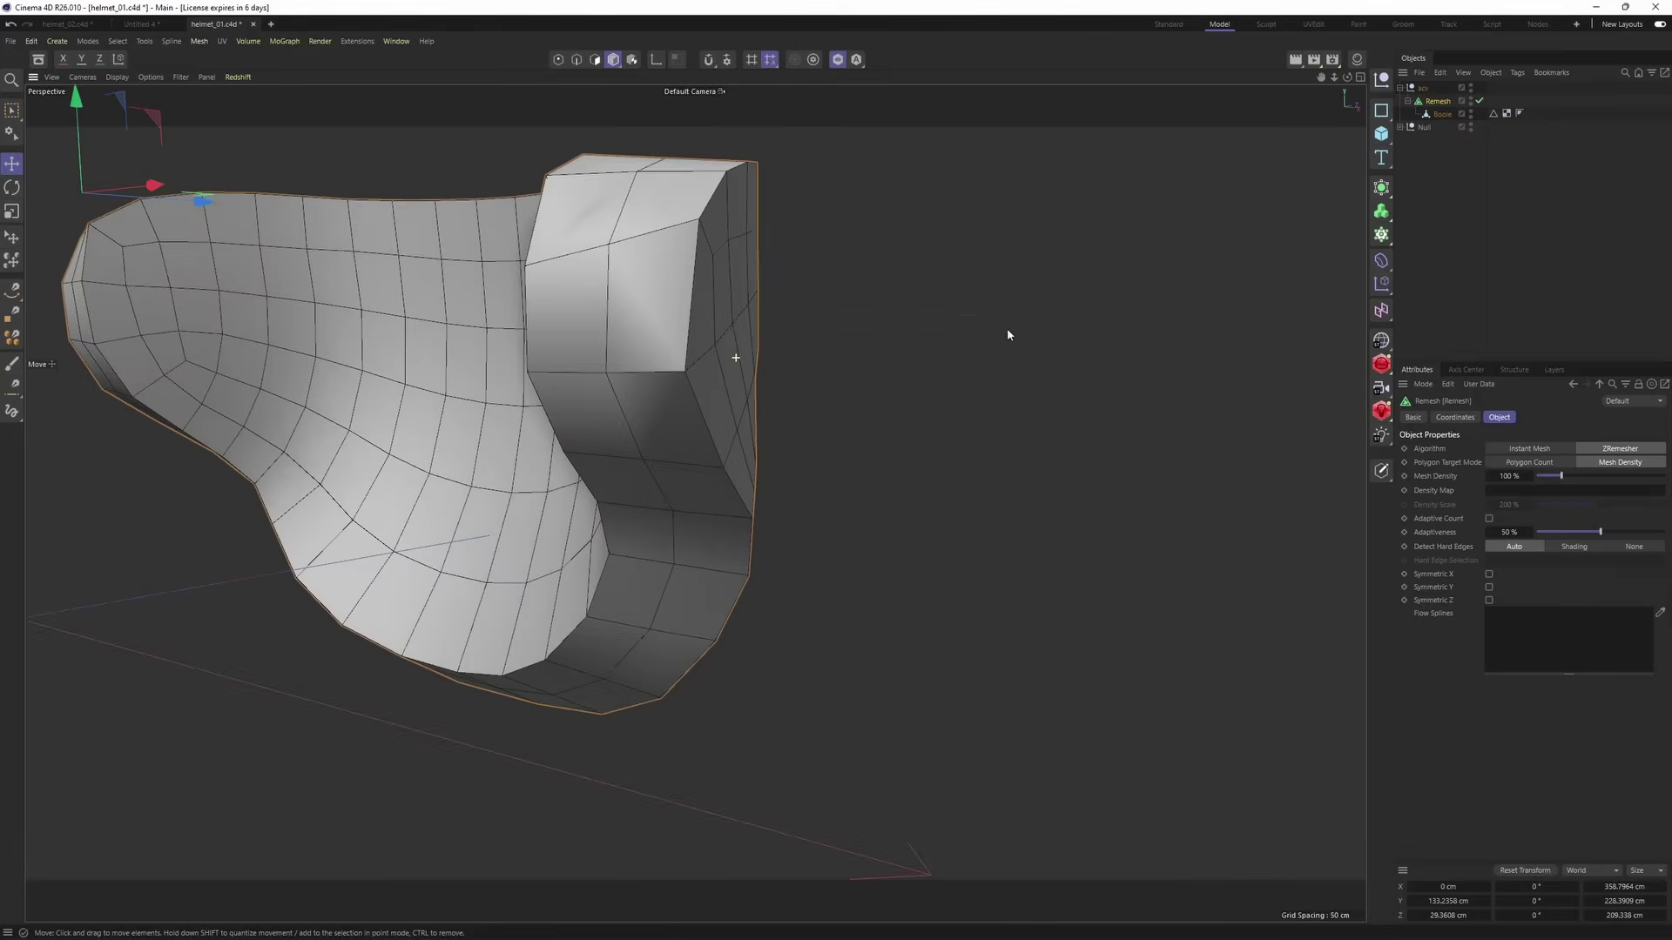
alt+drag(1007, 334, 895, 406)
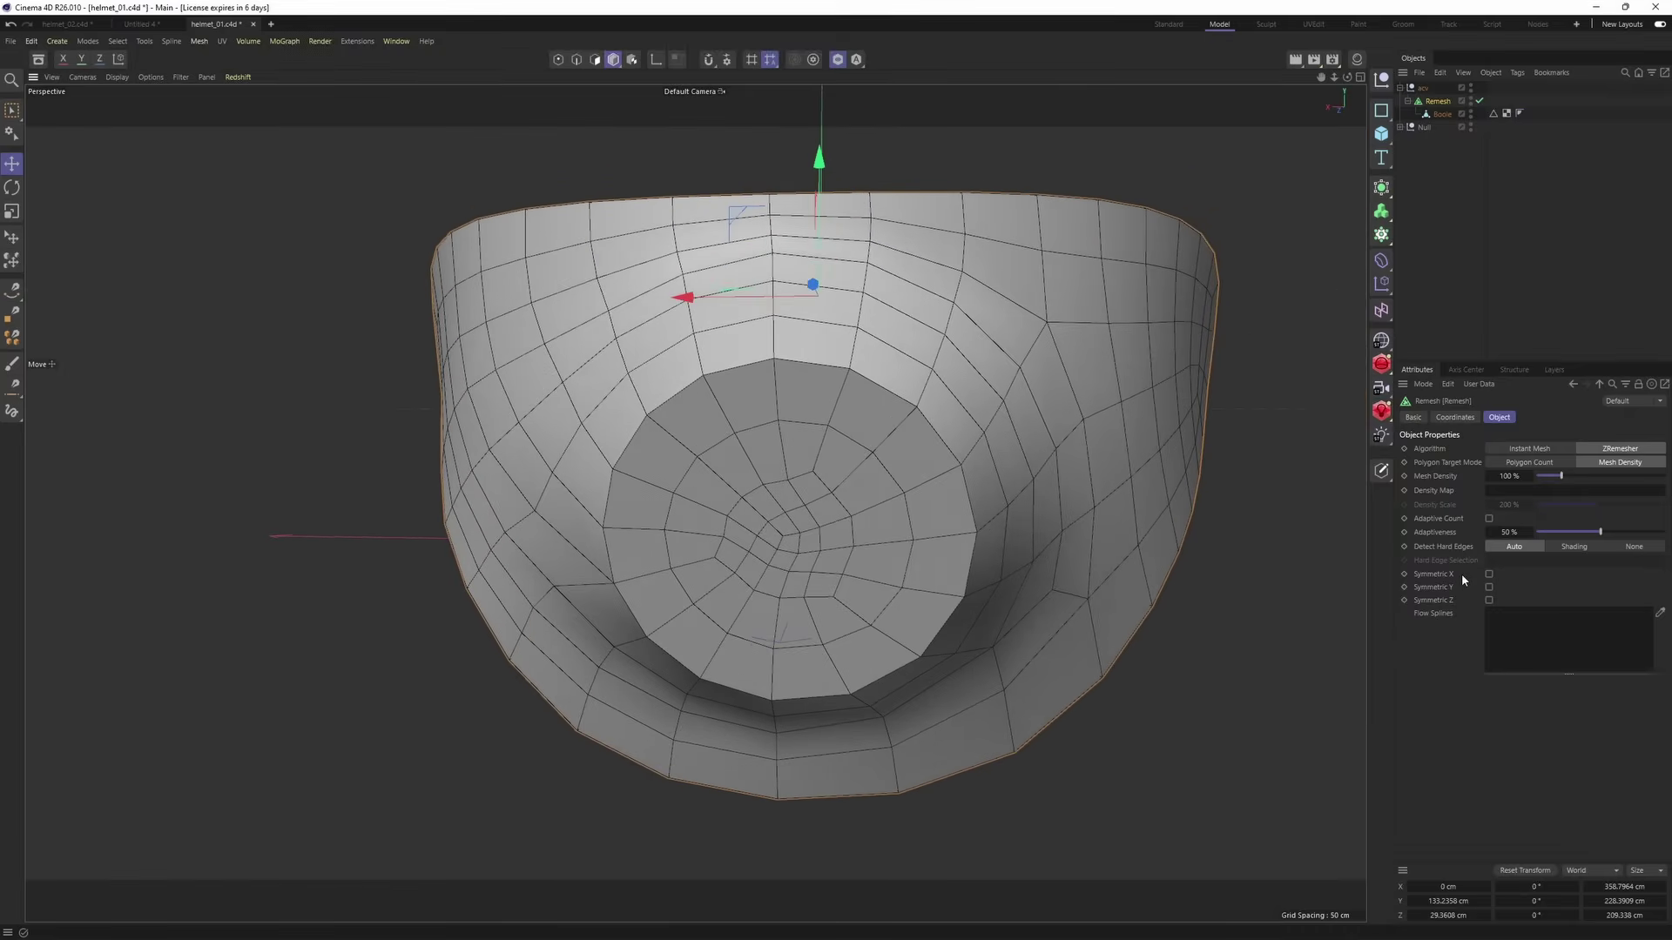
click(1488, 574)
alt+drag(976, 469, 1018, 388)
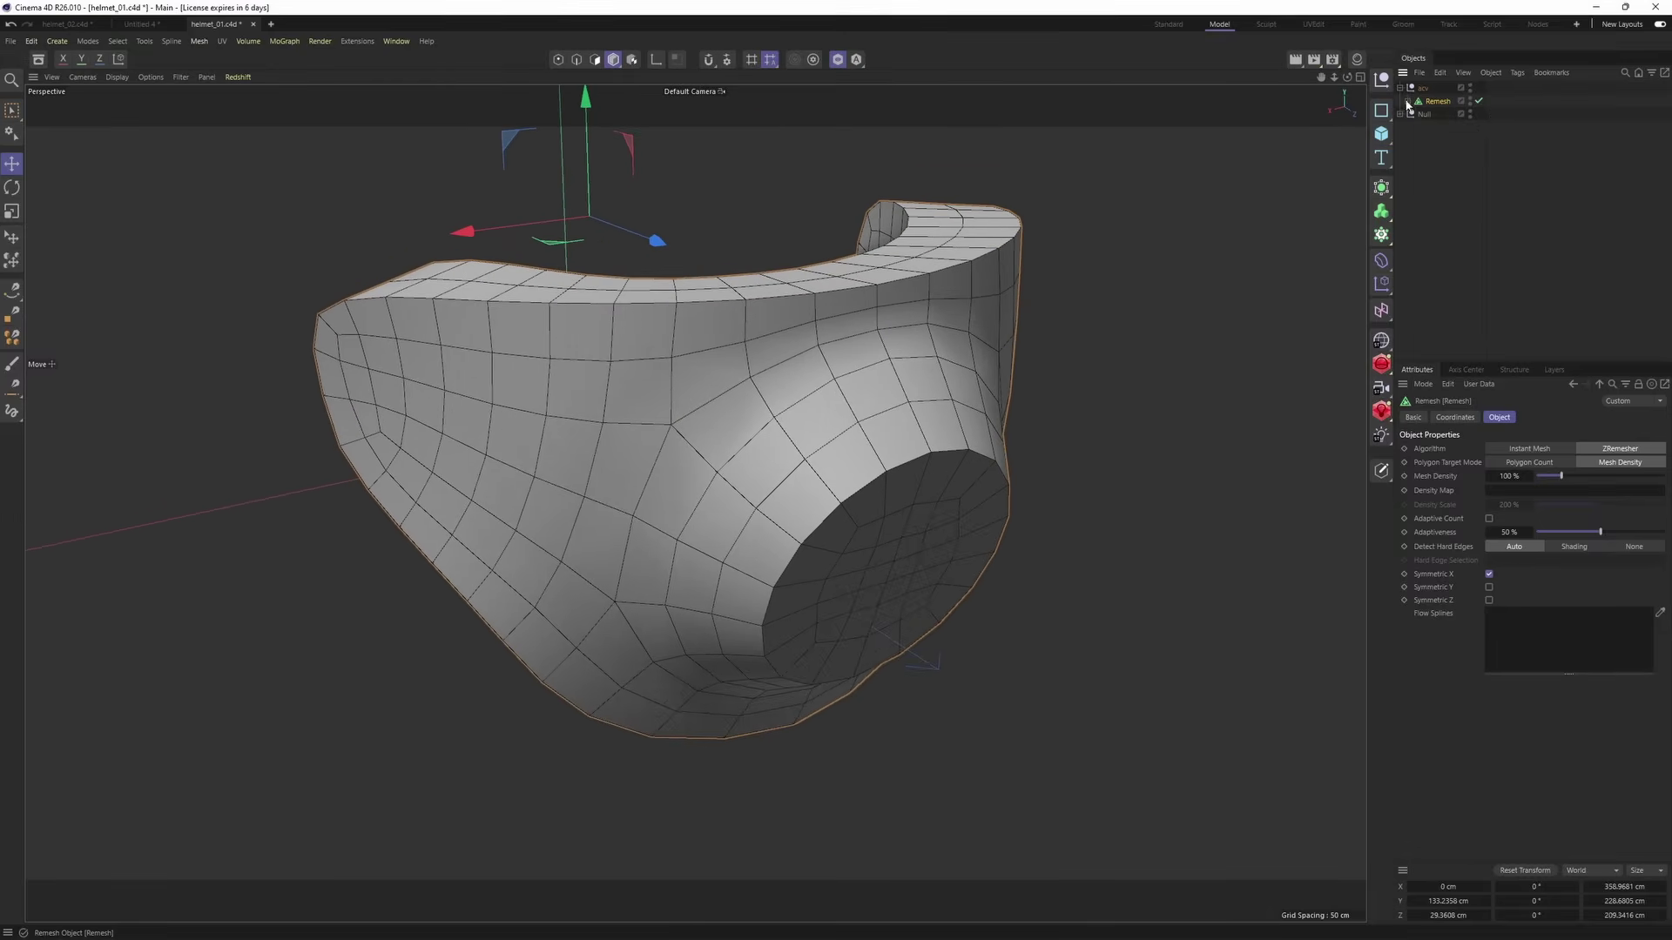
click(468, 226)
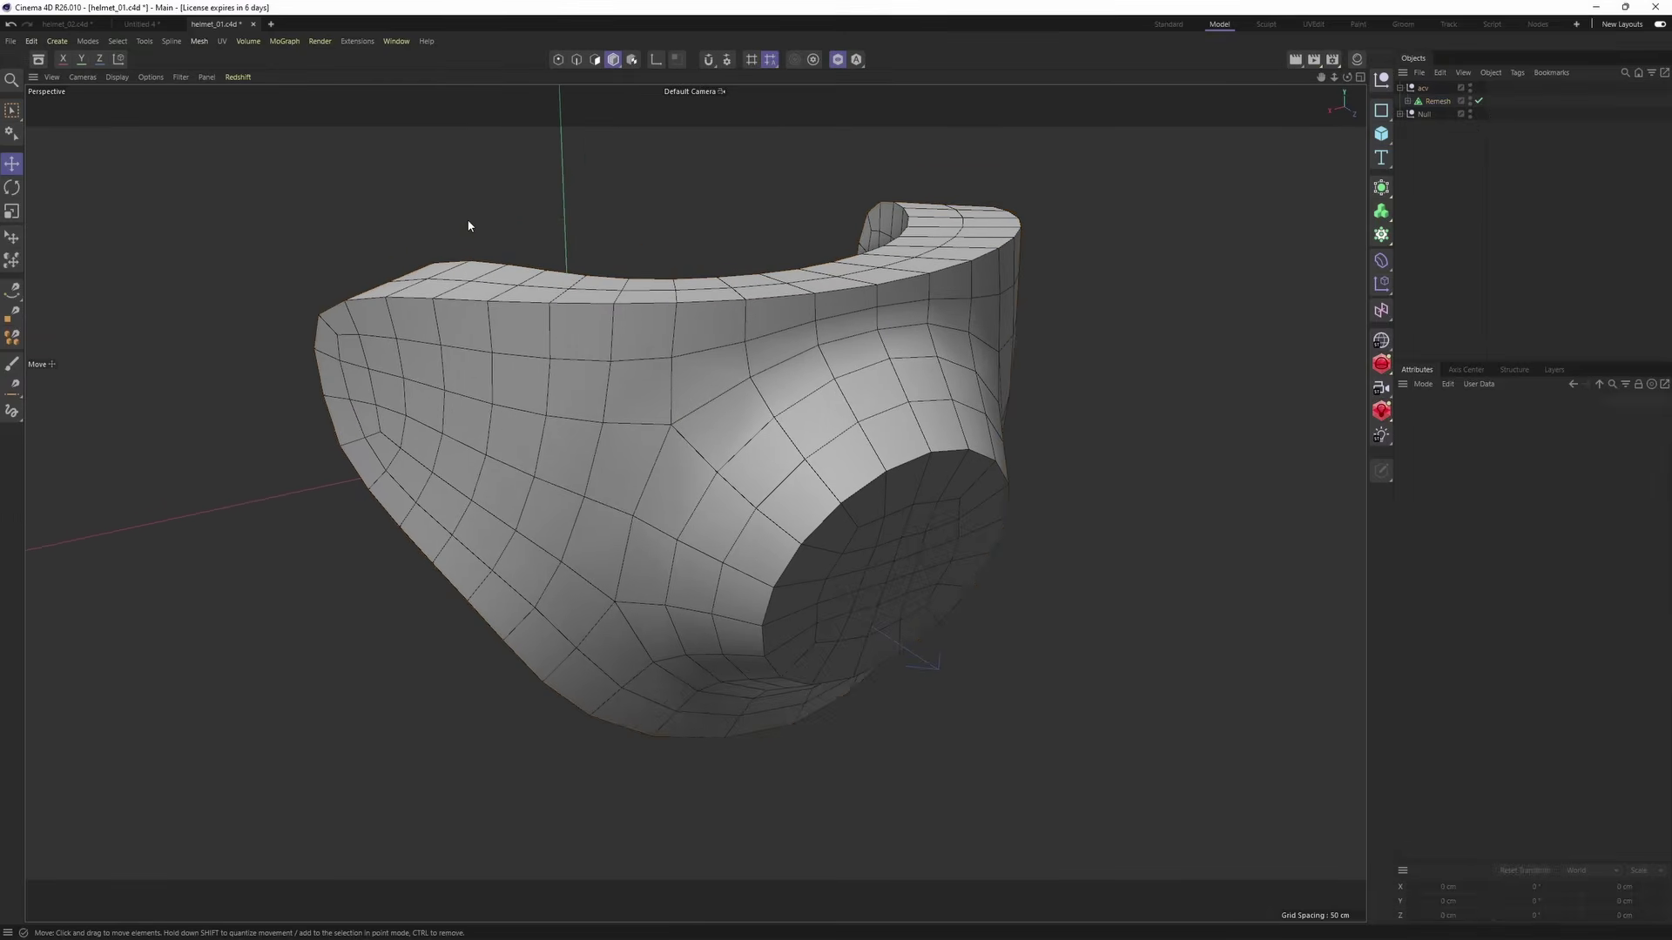
- Find the Chamfer node operator in the Asset Browser and add it to the group directly below Remesh
click(38, 59)
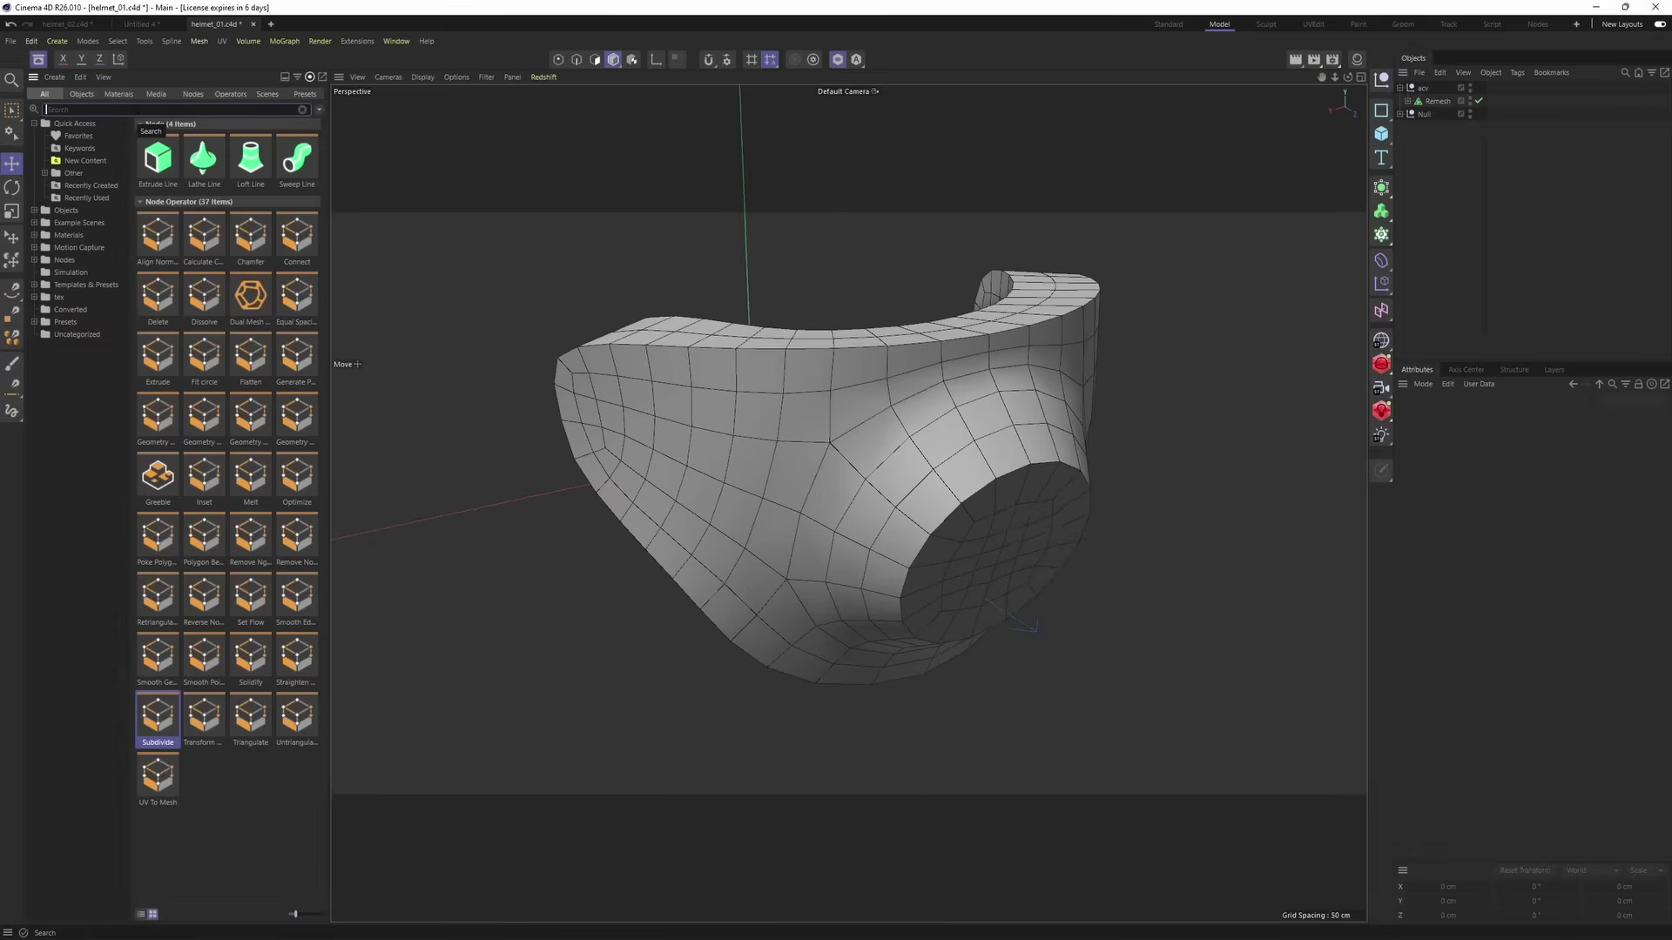
text(cham)
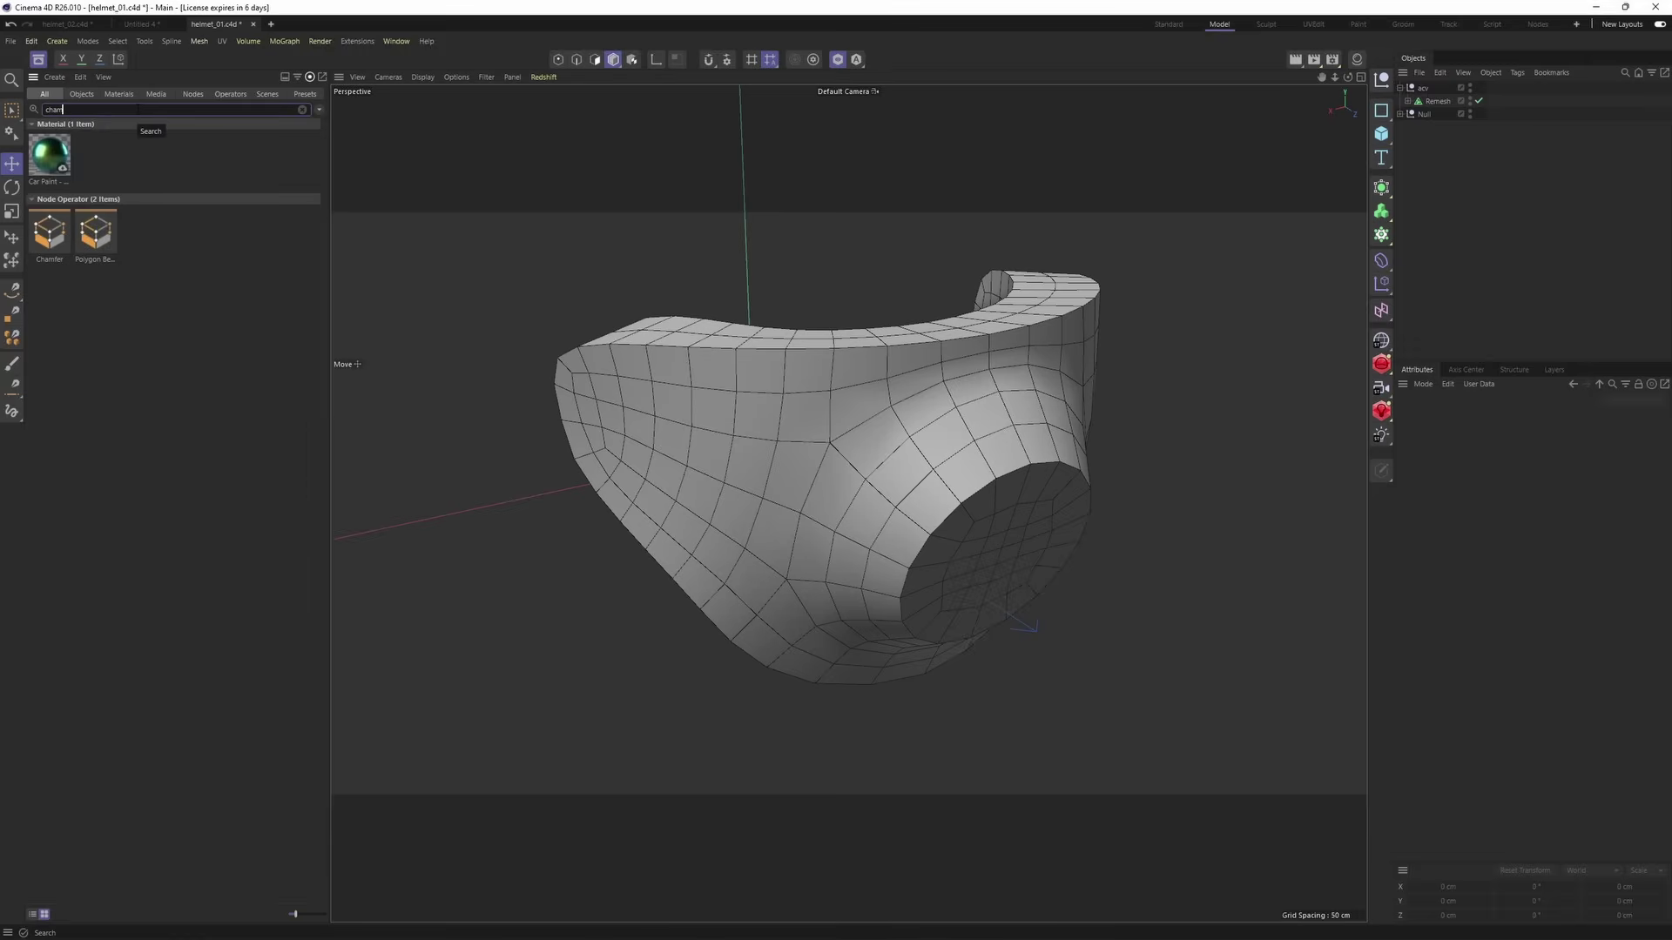
drag(50, 232, 838, 228)
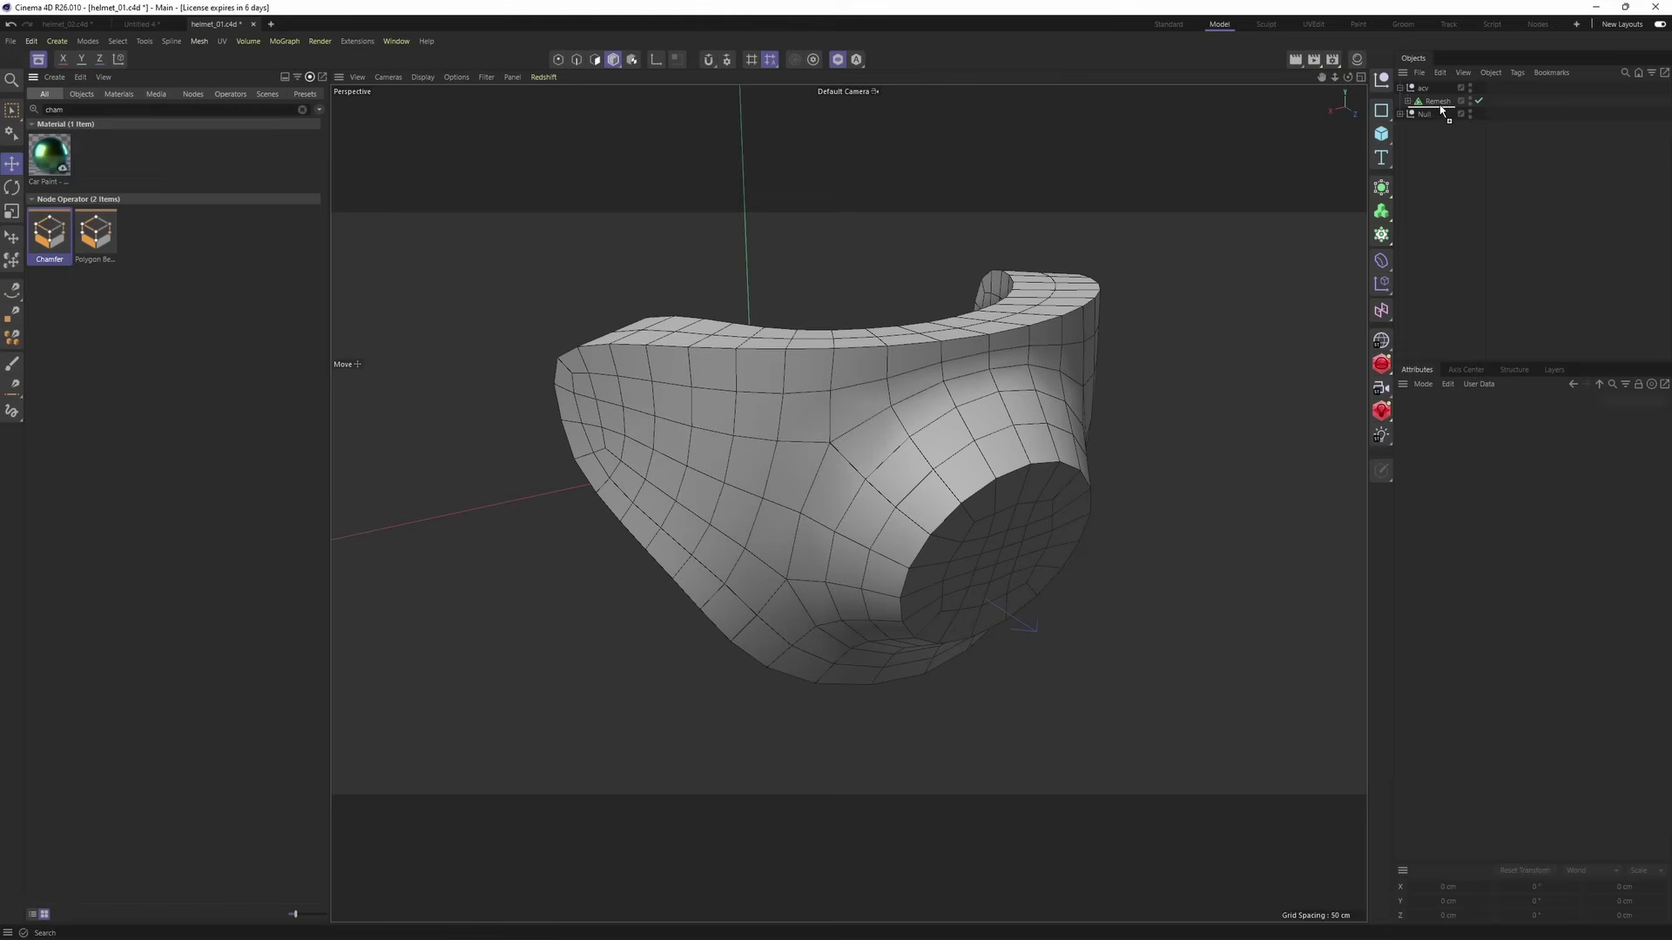
drag(1442, 111, 1424, 94)
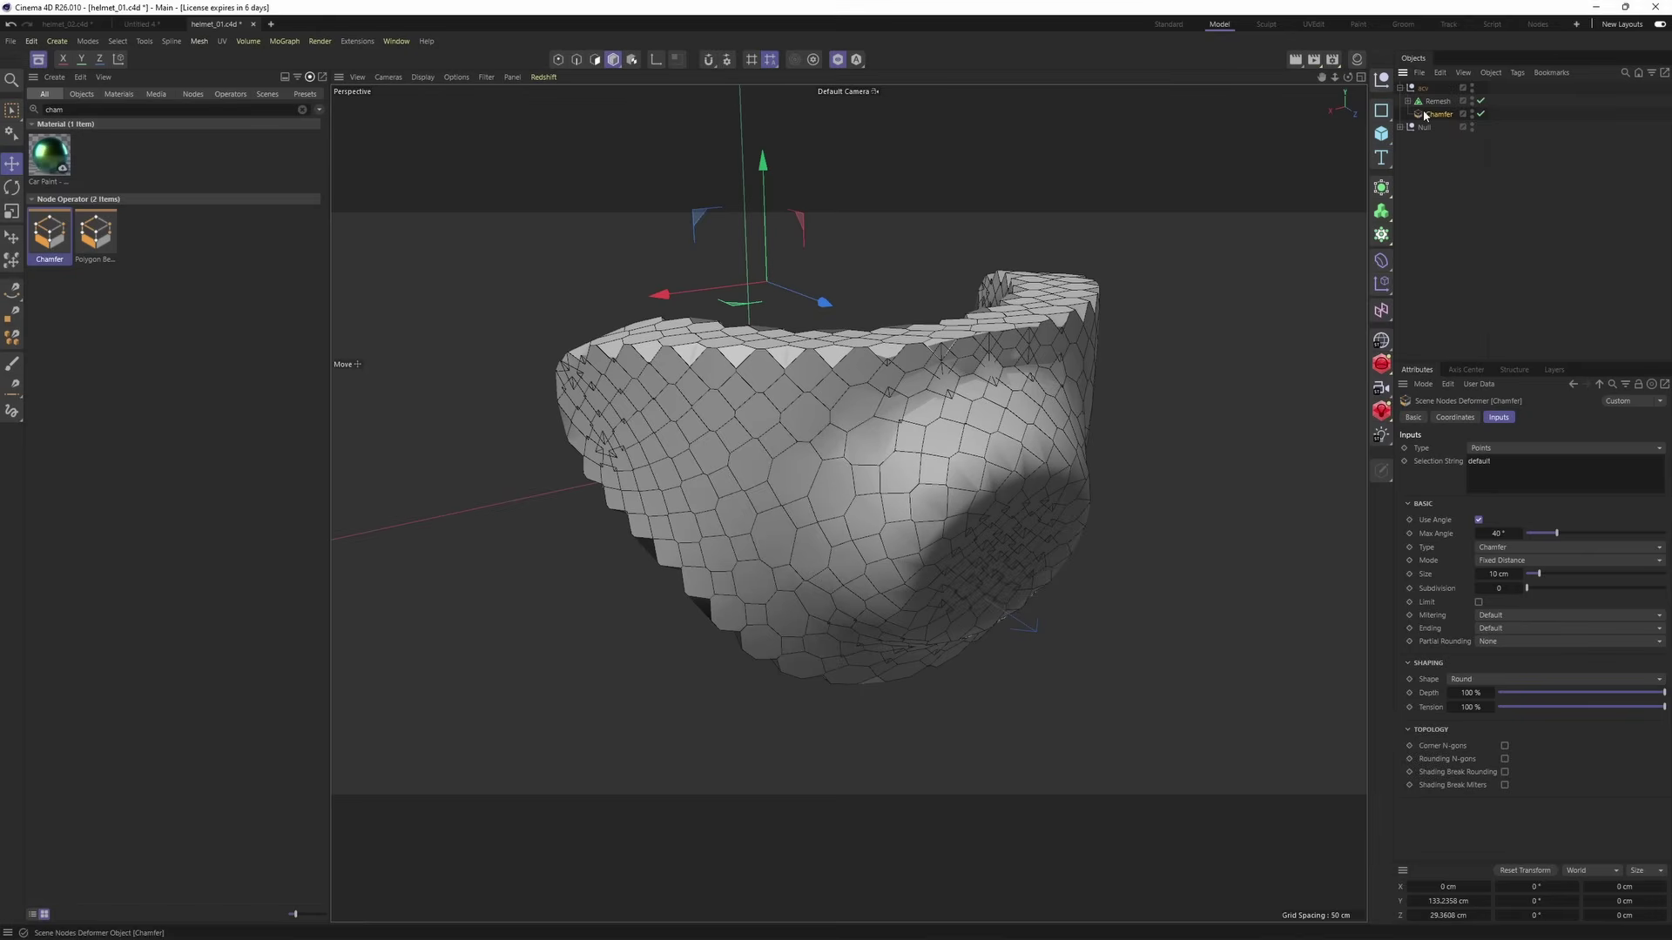
- Set the Chamfer deformer's type to Edges and its size to 2.7 cm
click(1521, 447)
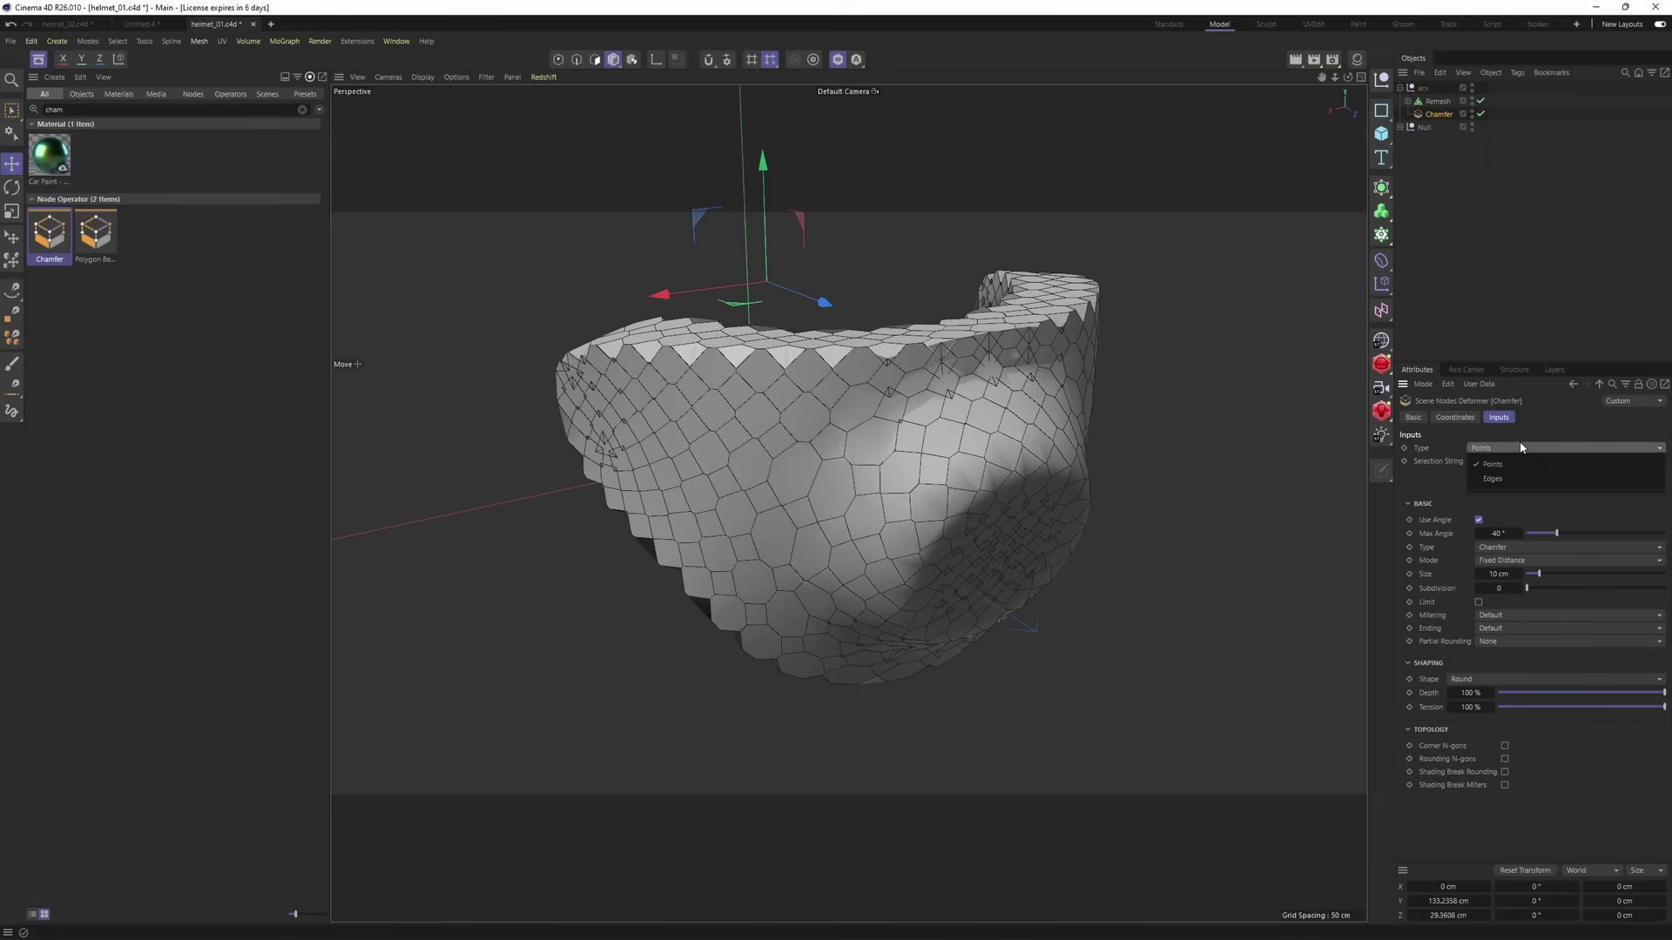
click(1524, 477)
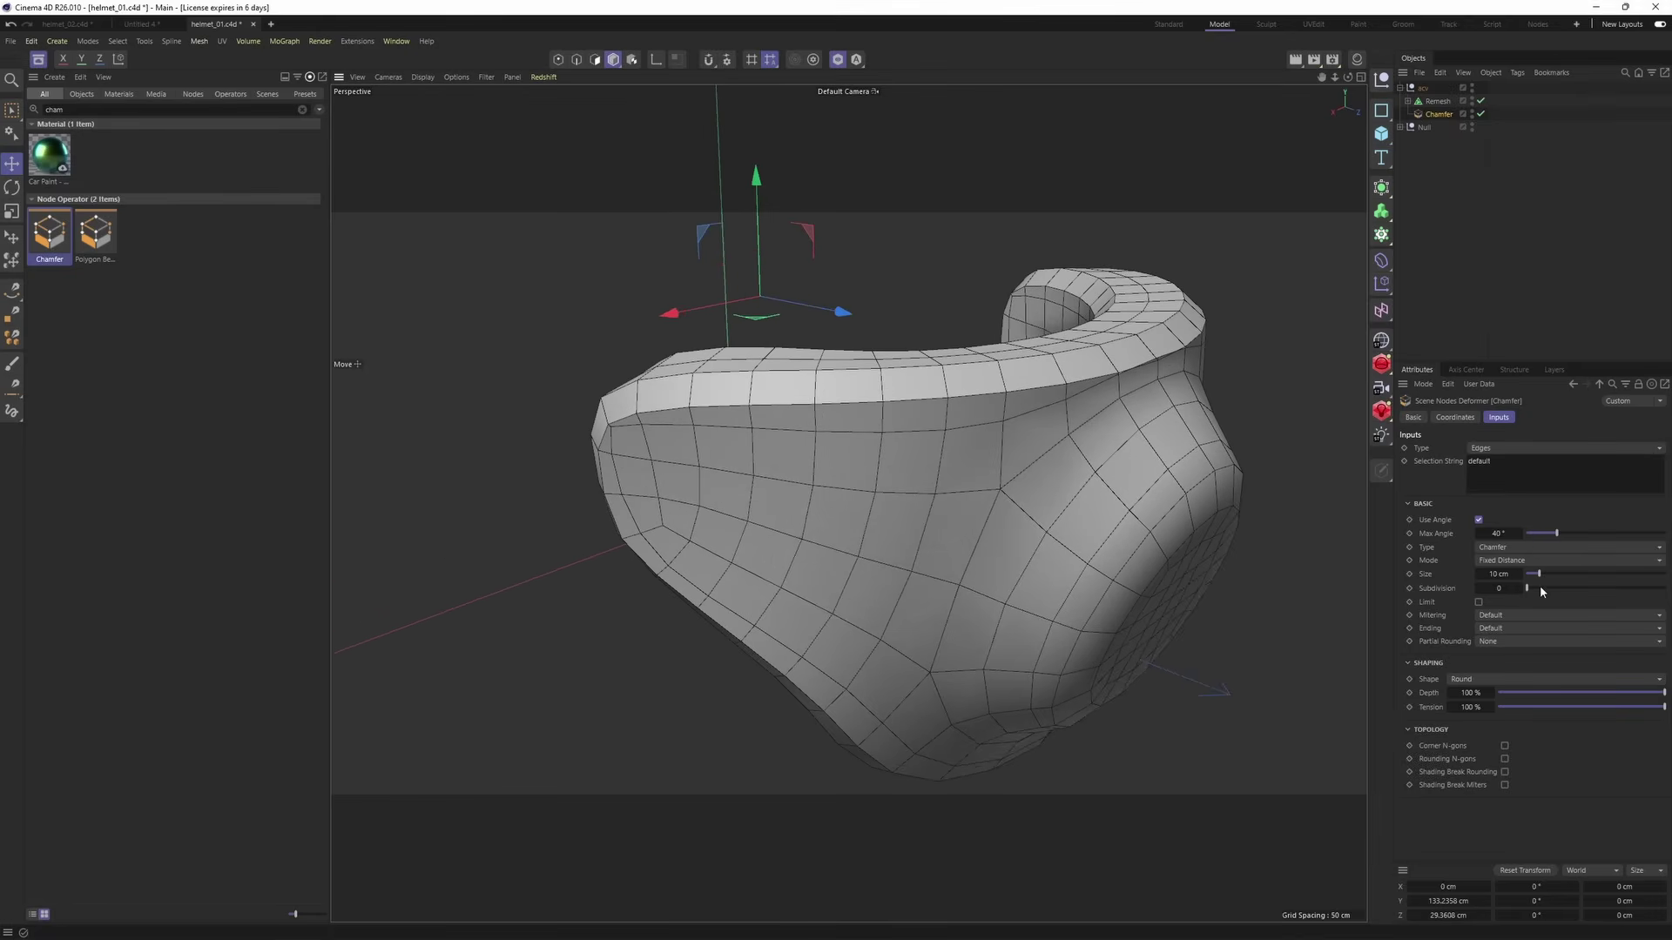
mouse_move(1504, 574)
mouse_down()
mouse_move(1465, 574)
mouse_move(1501, 574)
mouse_up()
alt+drag(1176, 427, 807, 402)
- Find the Subdivide node operator in the Asset Browser and add it to the group below Chamfer
click(163, 109)
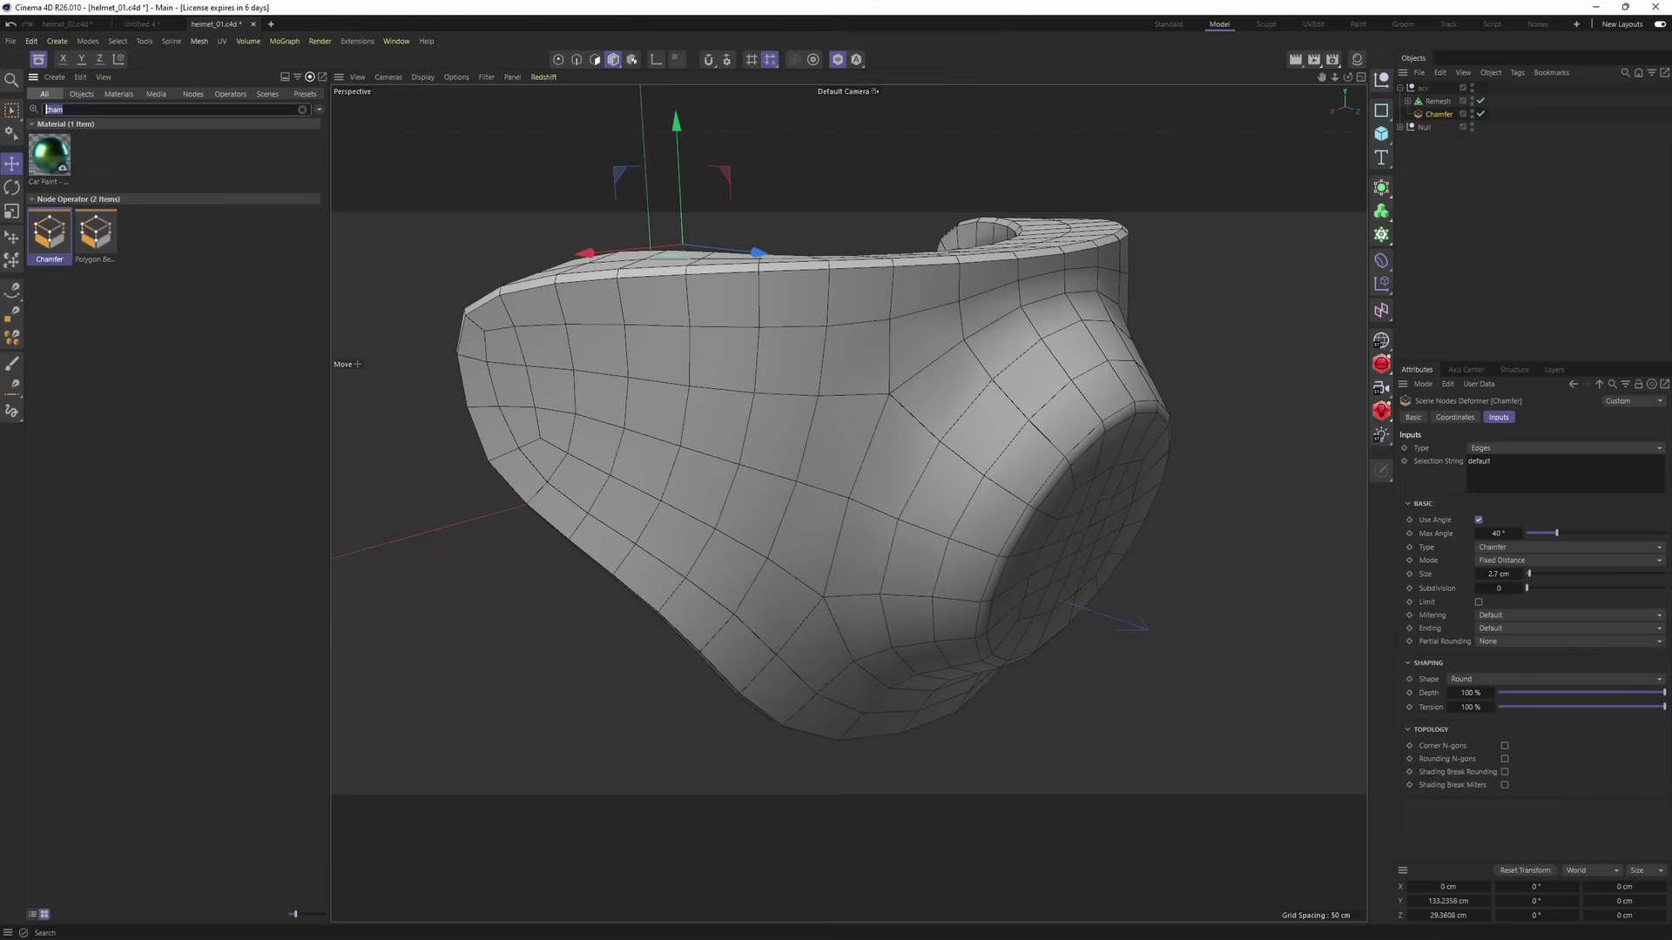
text(subdivide)
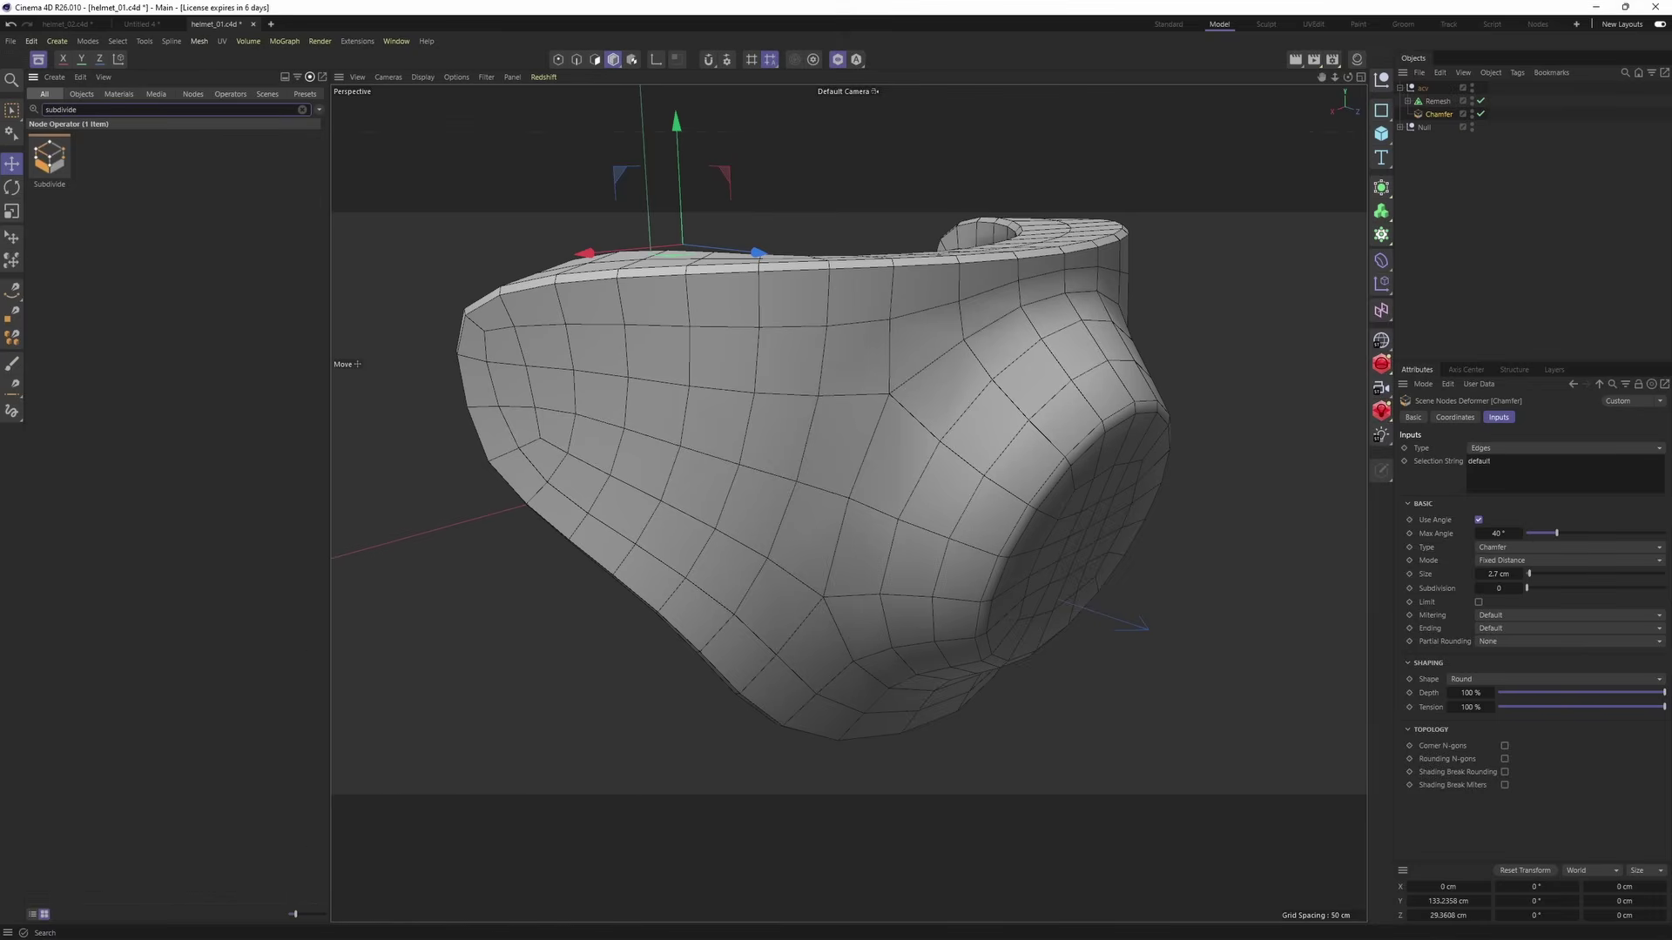
drag(48, 158, 723, 299)
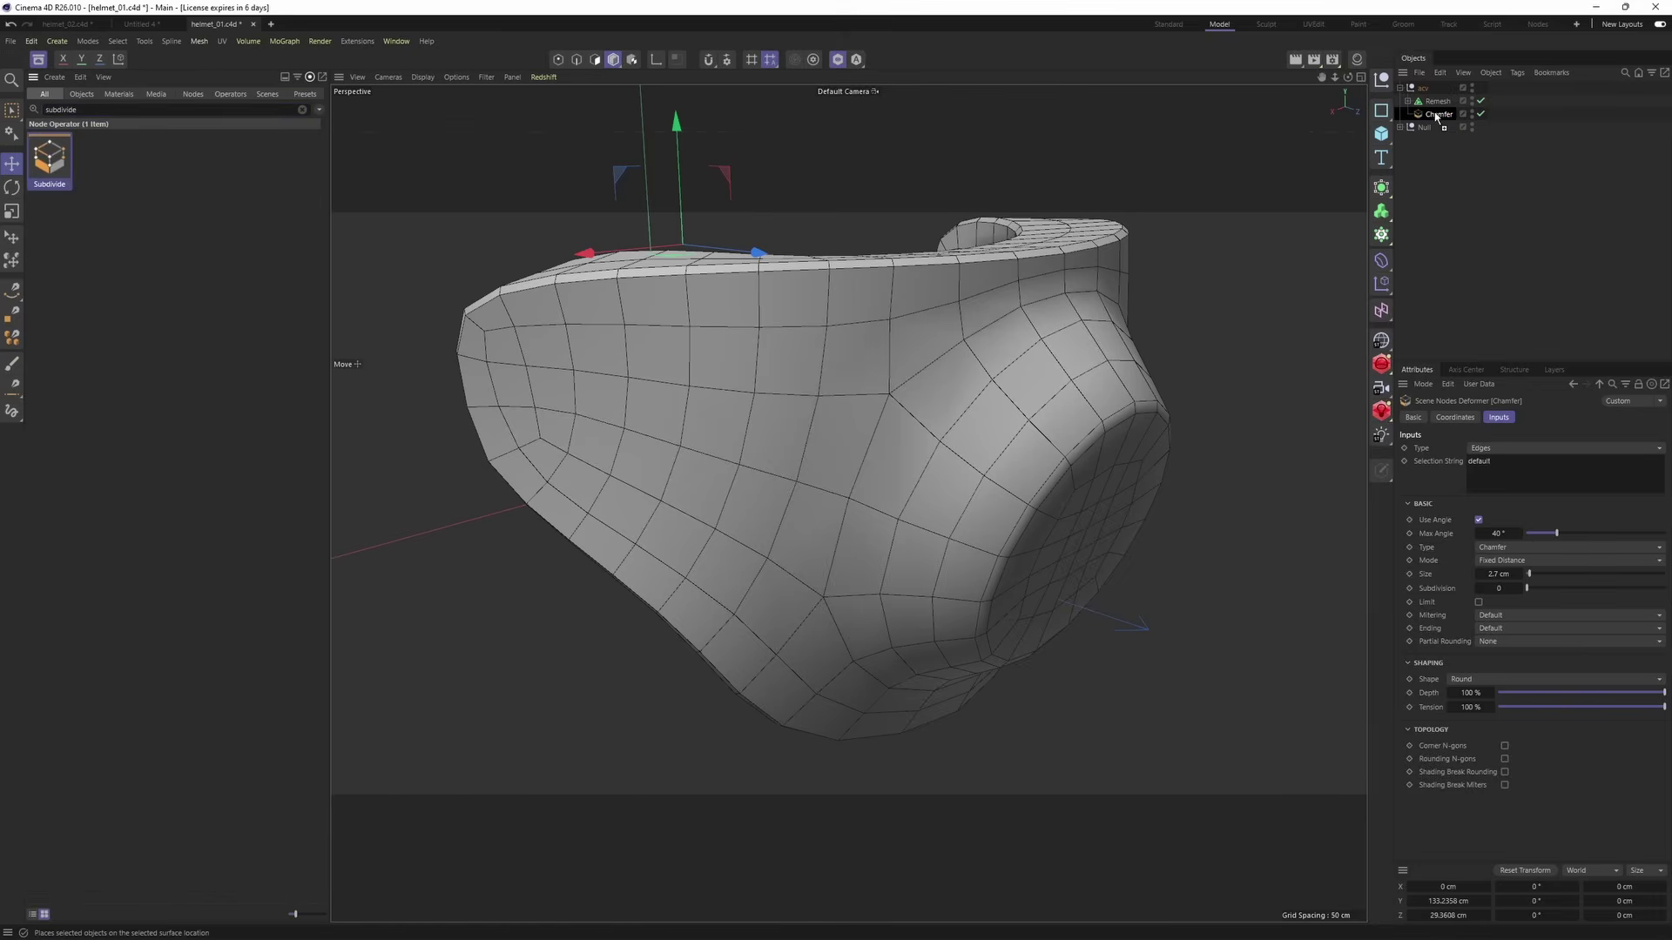
drag(1441, 126, 1441, 127)
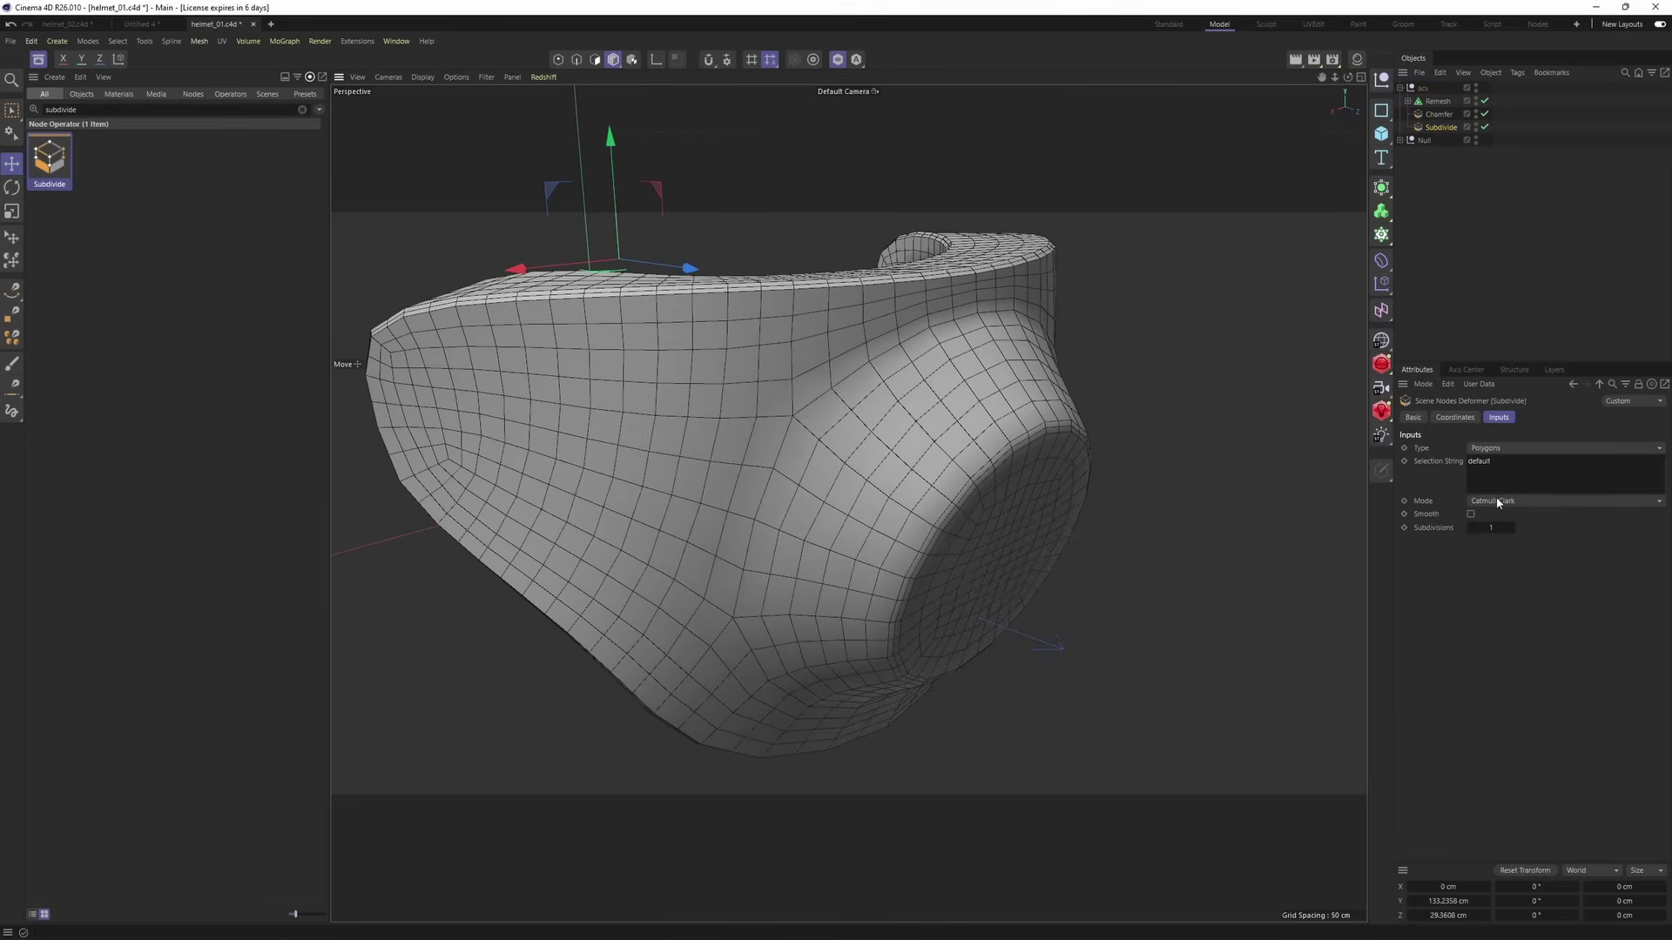
- Turn on Smooth for the Subdivide deformer in Catmull-Clark mode and raise its iterations by one
click(1498, 501)
click(1422, 519)
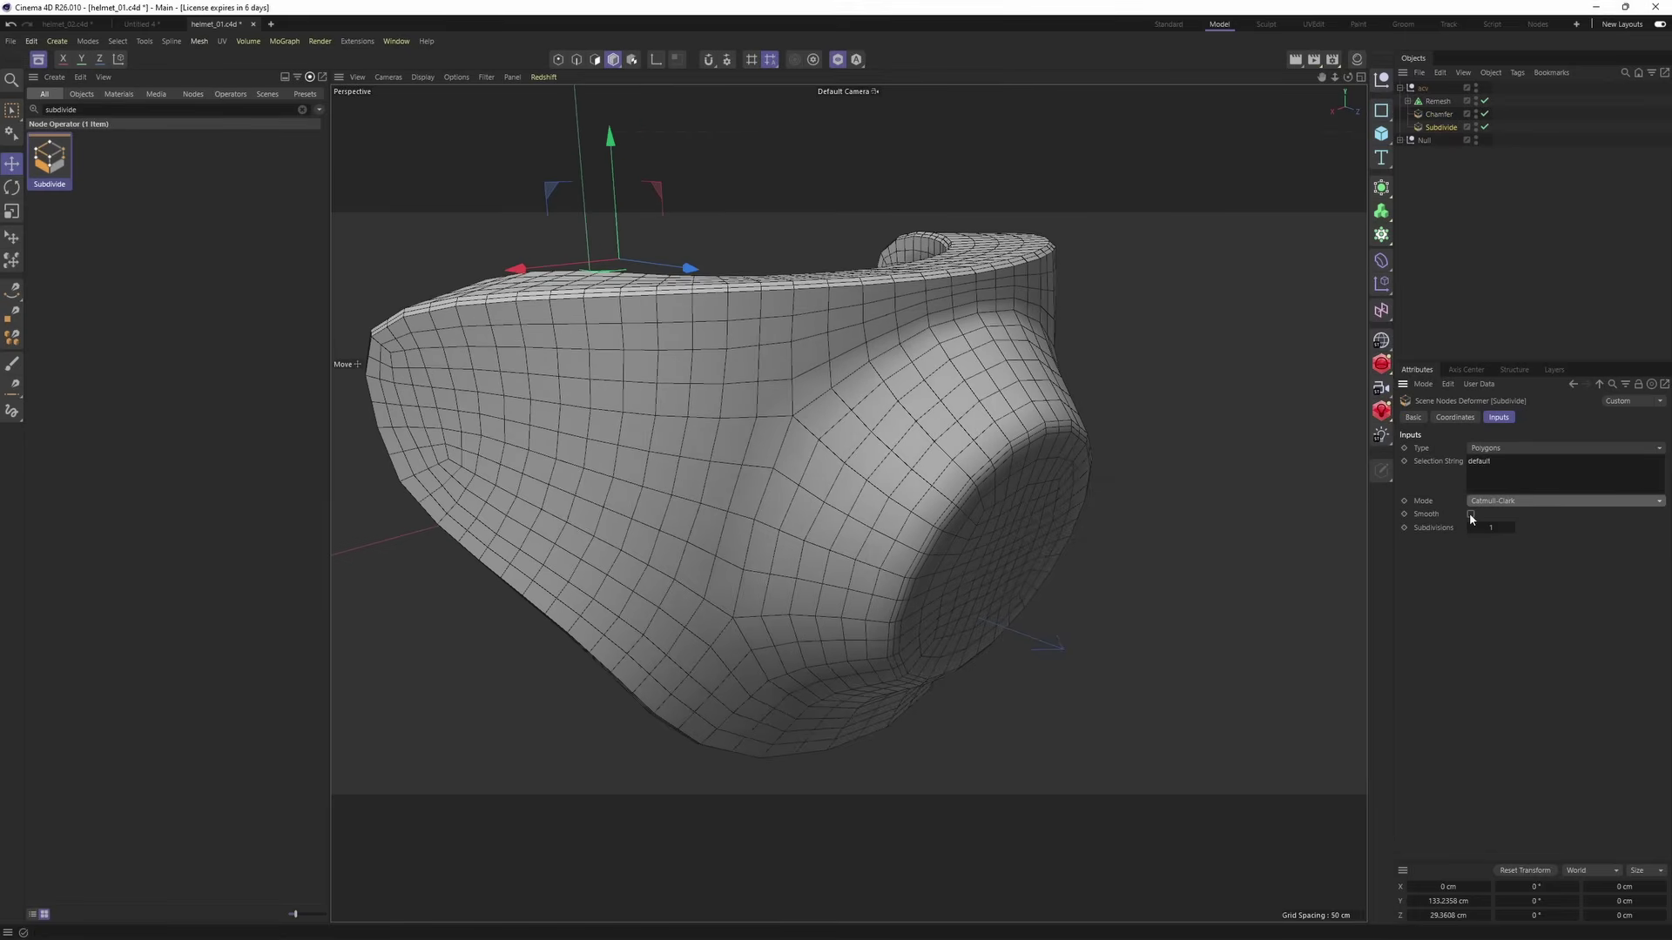
click(1471, 515)
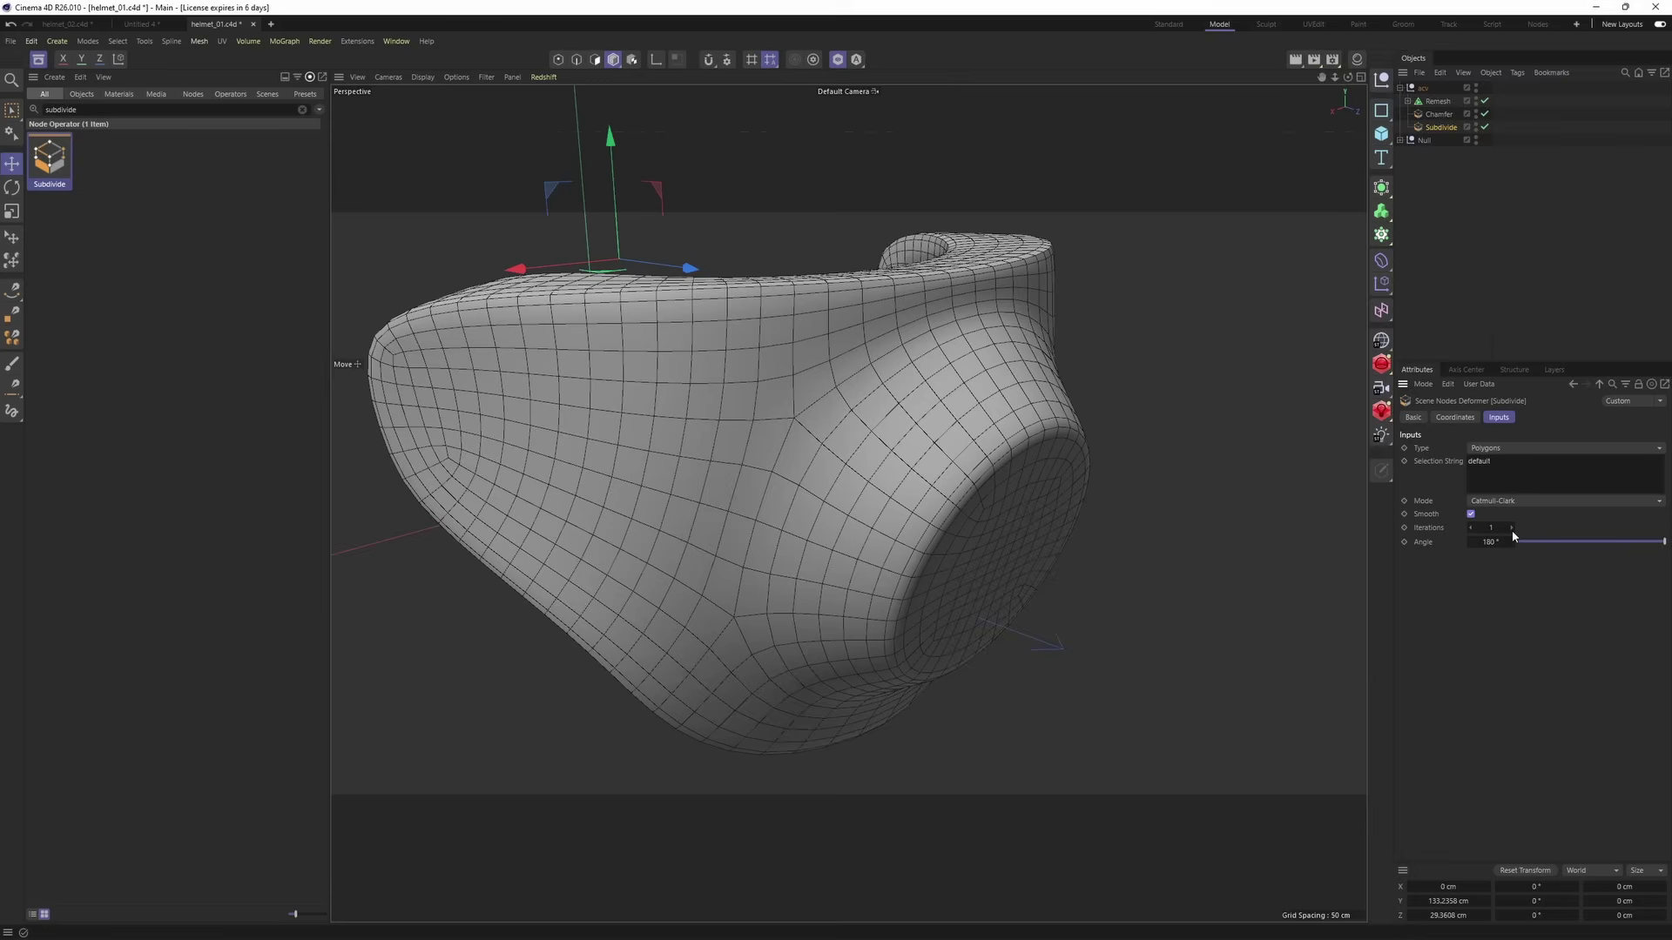
click(1512, 534)
- Hide the wireframe lines and examine the smoothed part's shading from the back and at the front corner
key(m)
key(b)
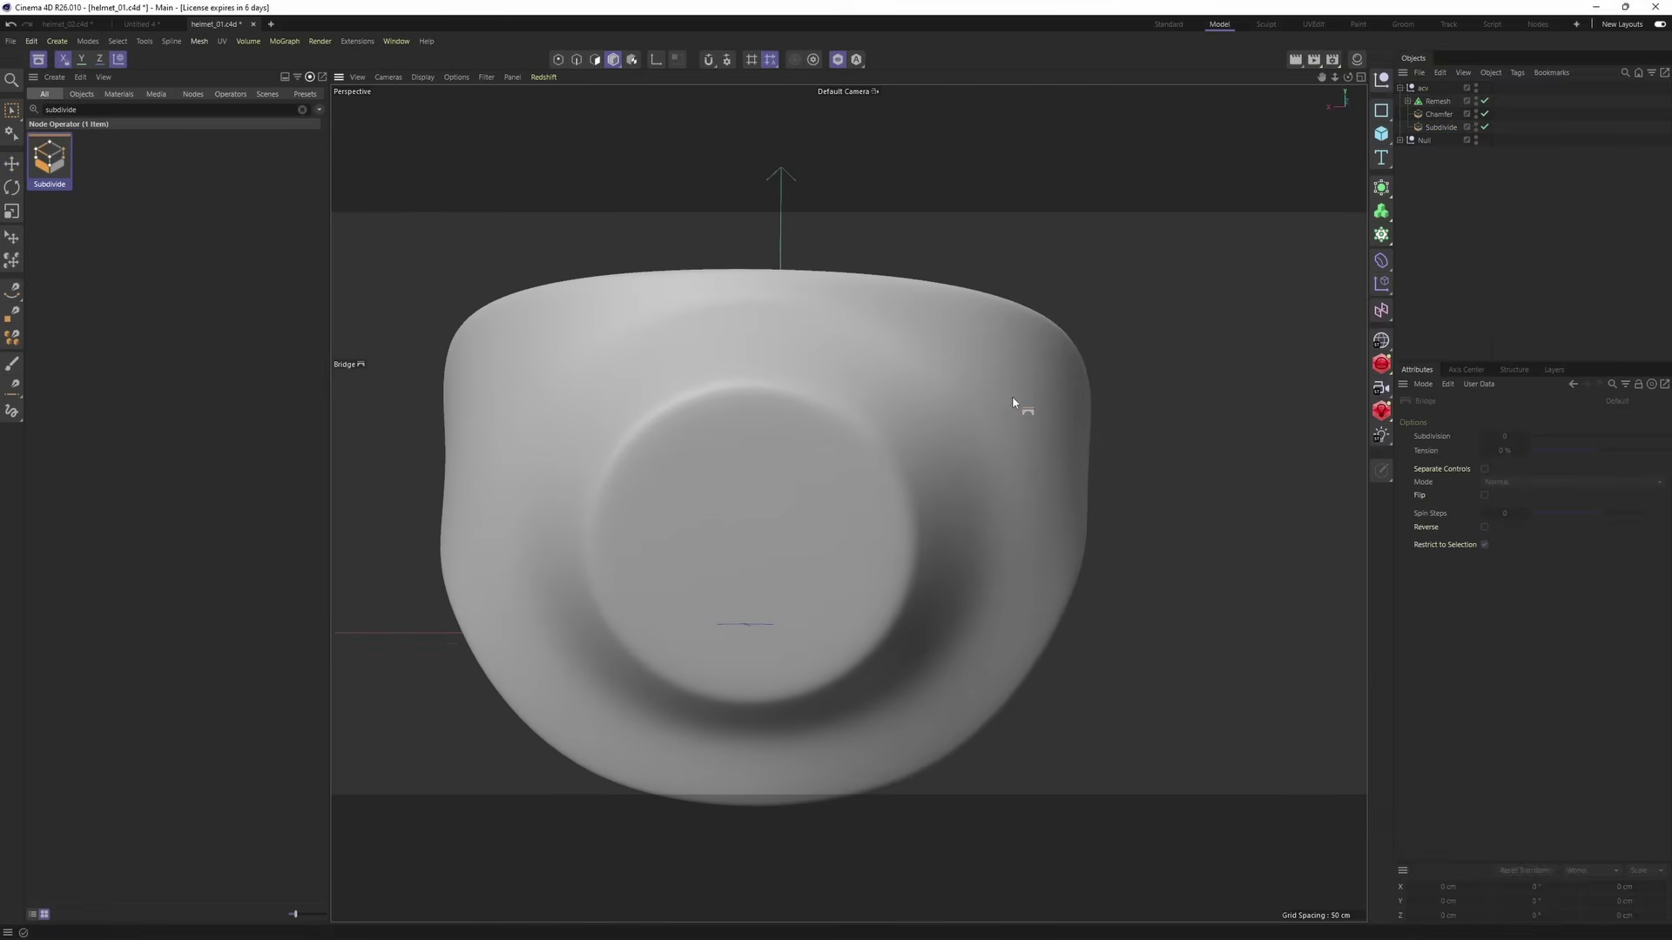
key(e)
alt+drag(1015, 402, 883, 428)
scroll(921, 418, up, 4)
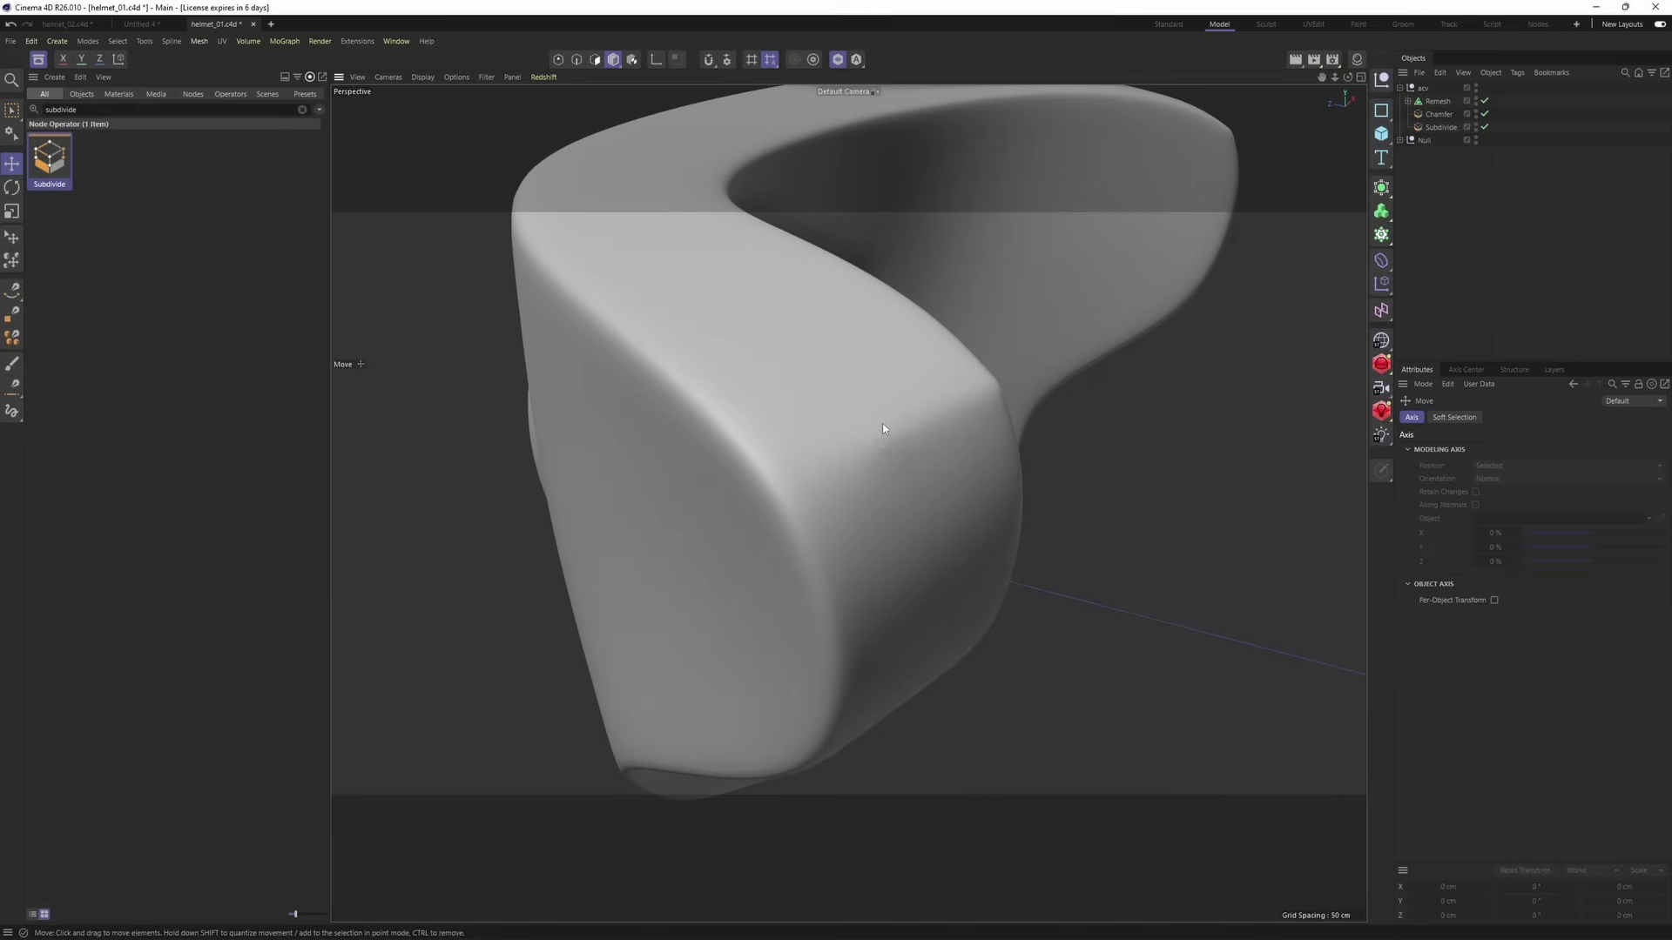
- Turn off the Subdivide deformer, select Chamfer and show the wireframe lines to check the chamfered edges at the front corner
click(1484, 127)
click(1437, 115)
scroll(1134, 414, up, 2)
key(n)
key(b)
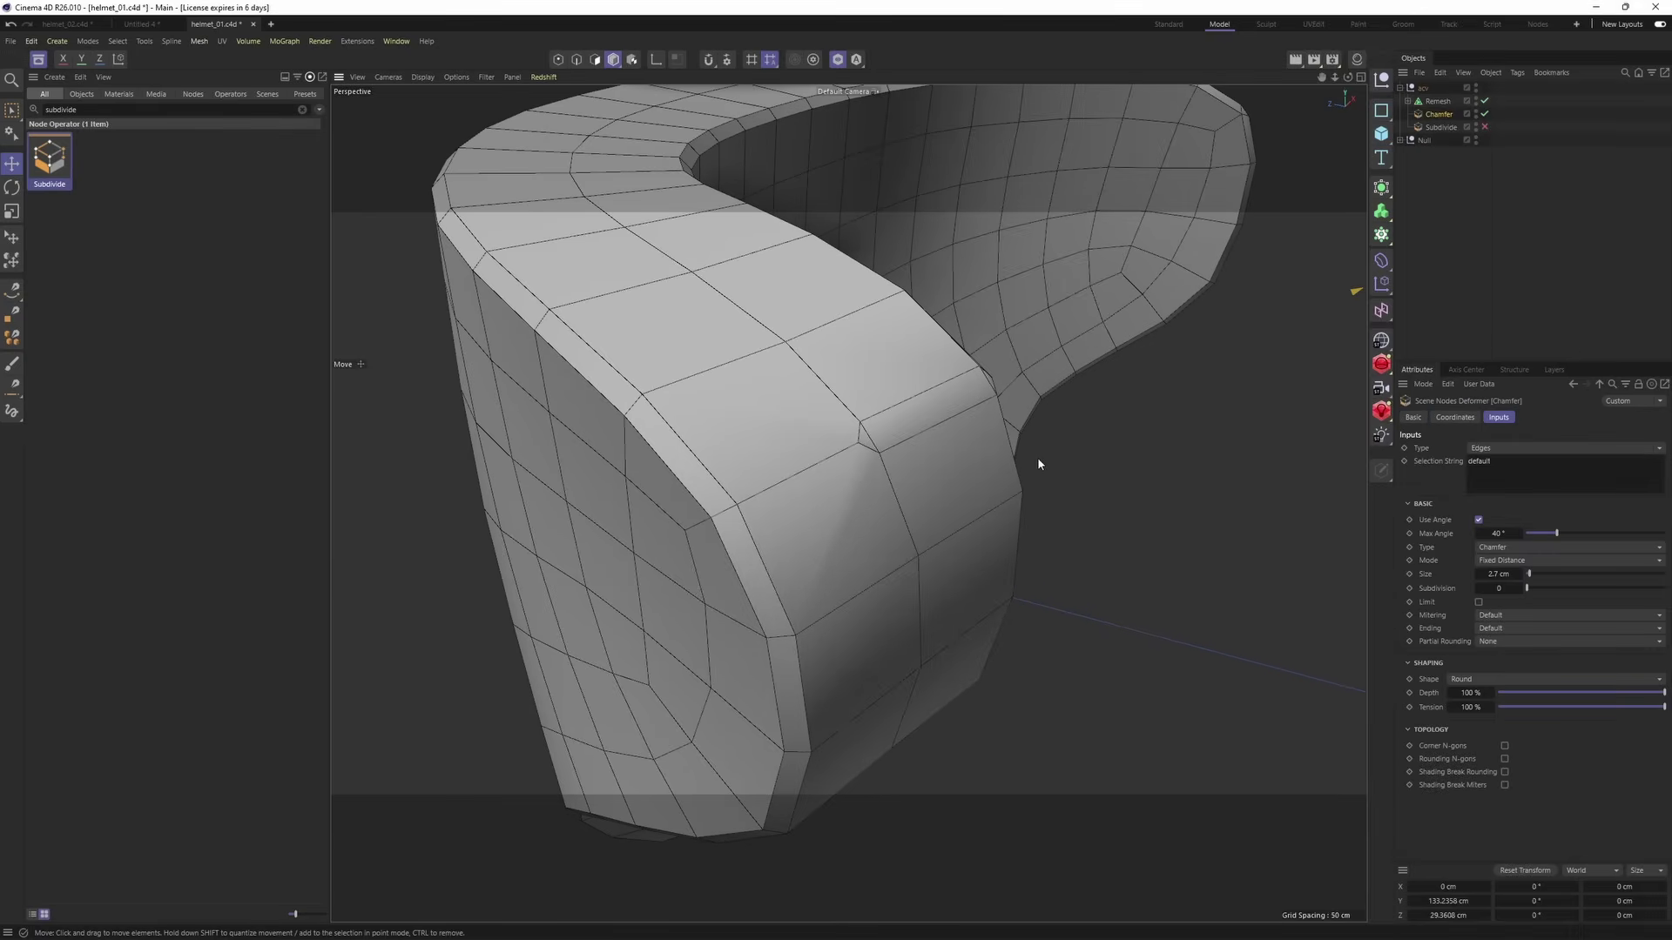
alt+drag(1036, 457, 820, 494)
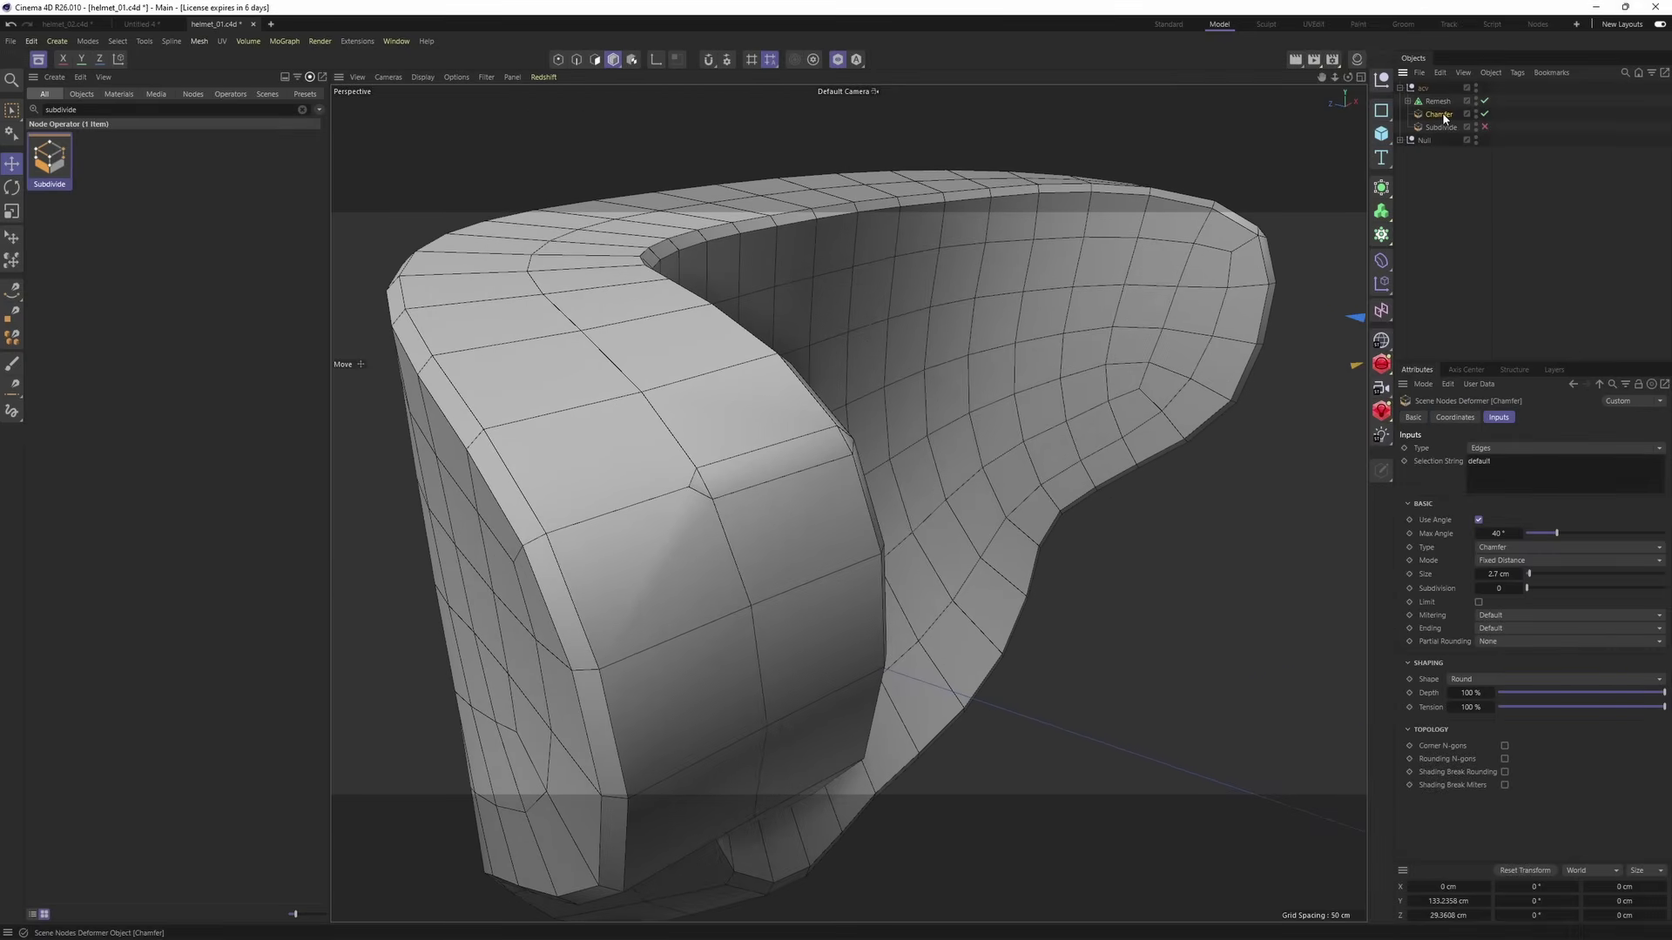
- Set the Chamfer's max angle to 44° and turn the Subdivide deformer back on
scroll(907, 456, up, 2)
alt+drag(908, 455, 1033, 551)
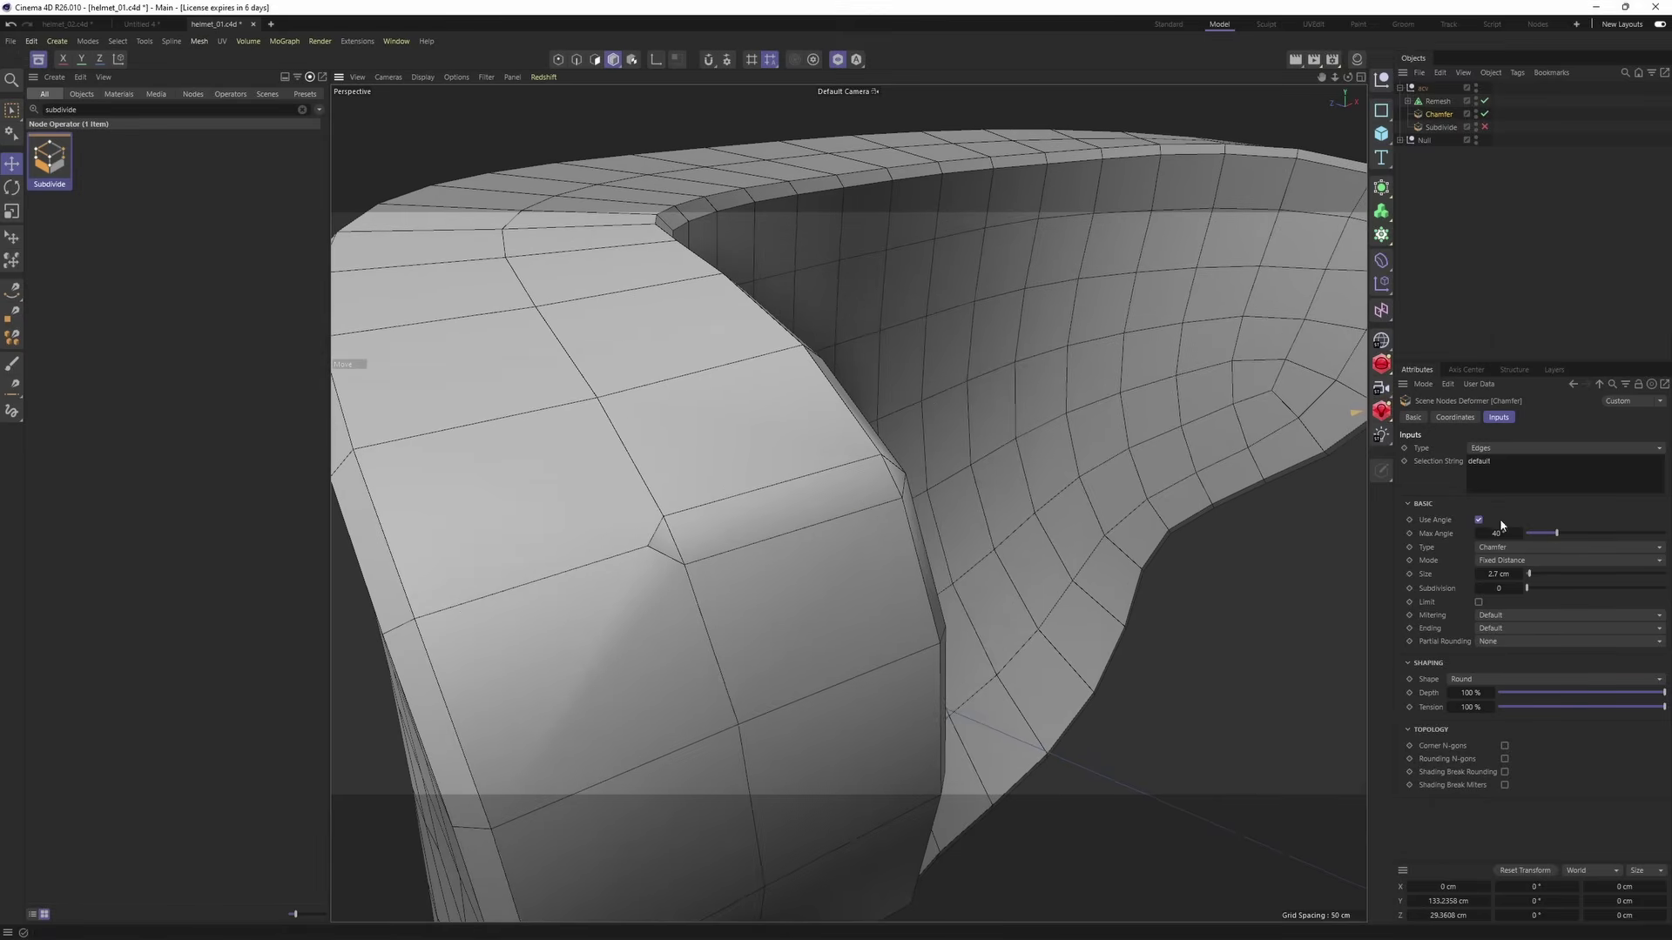
drag(1559, 535, 1561, 535)
alt+drag(1068, 399, 944, 458)
click(1486, 127)
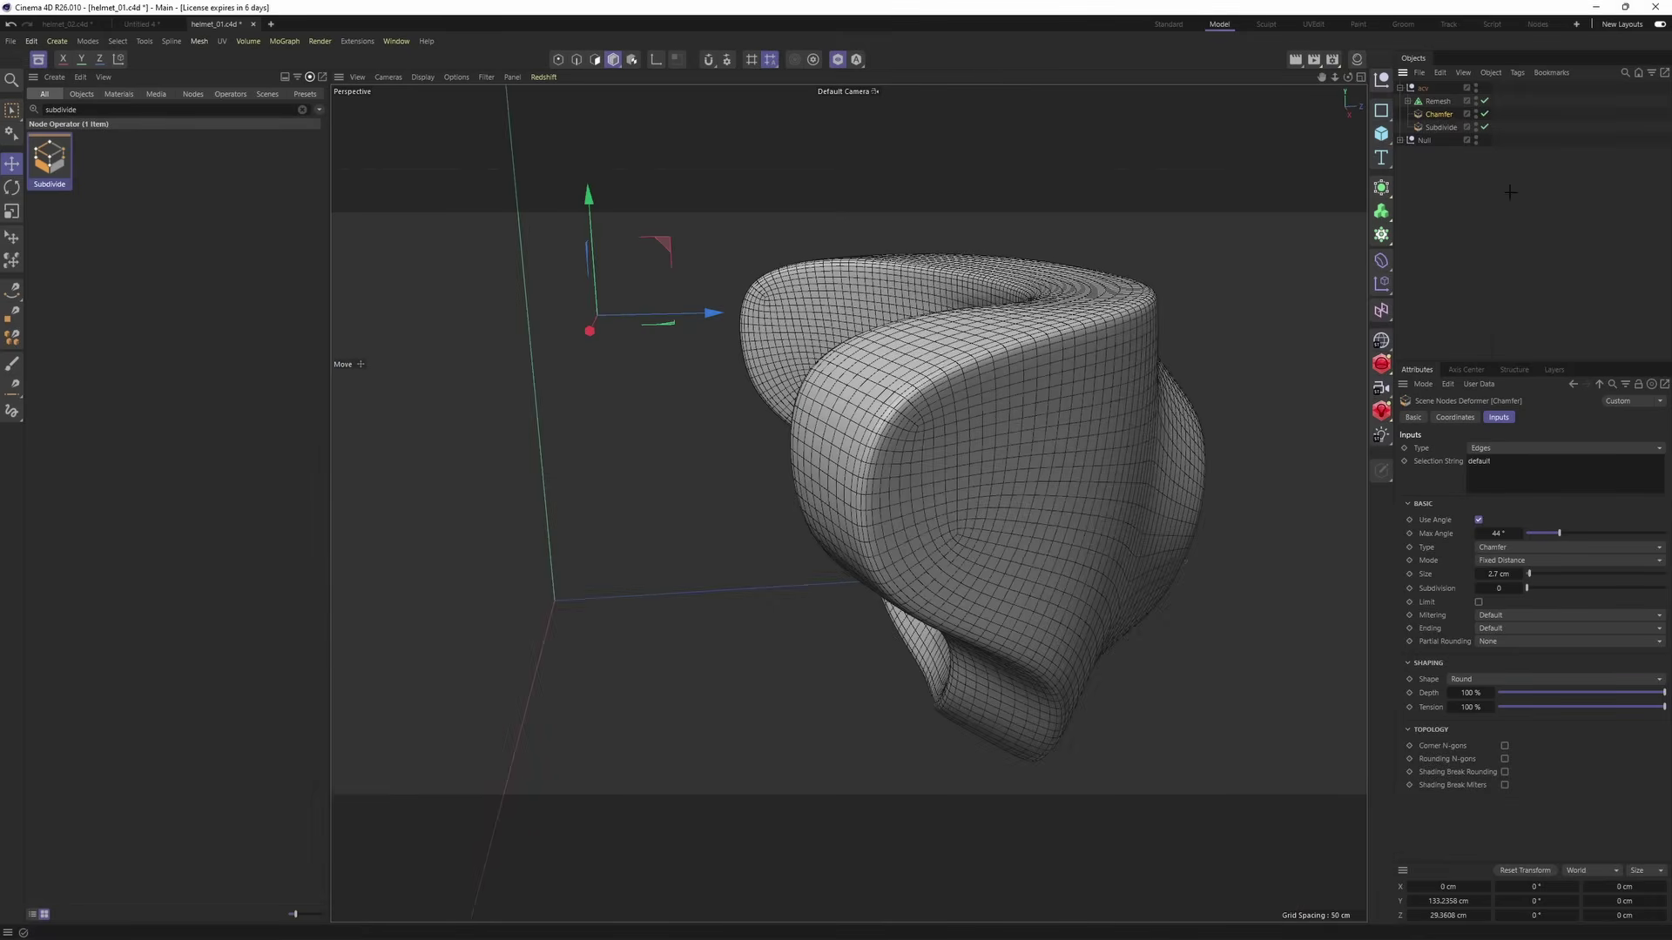
alt+drag(958, 400, 1026, 392)
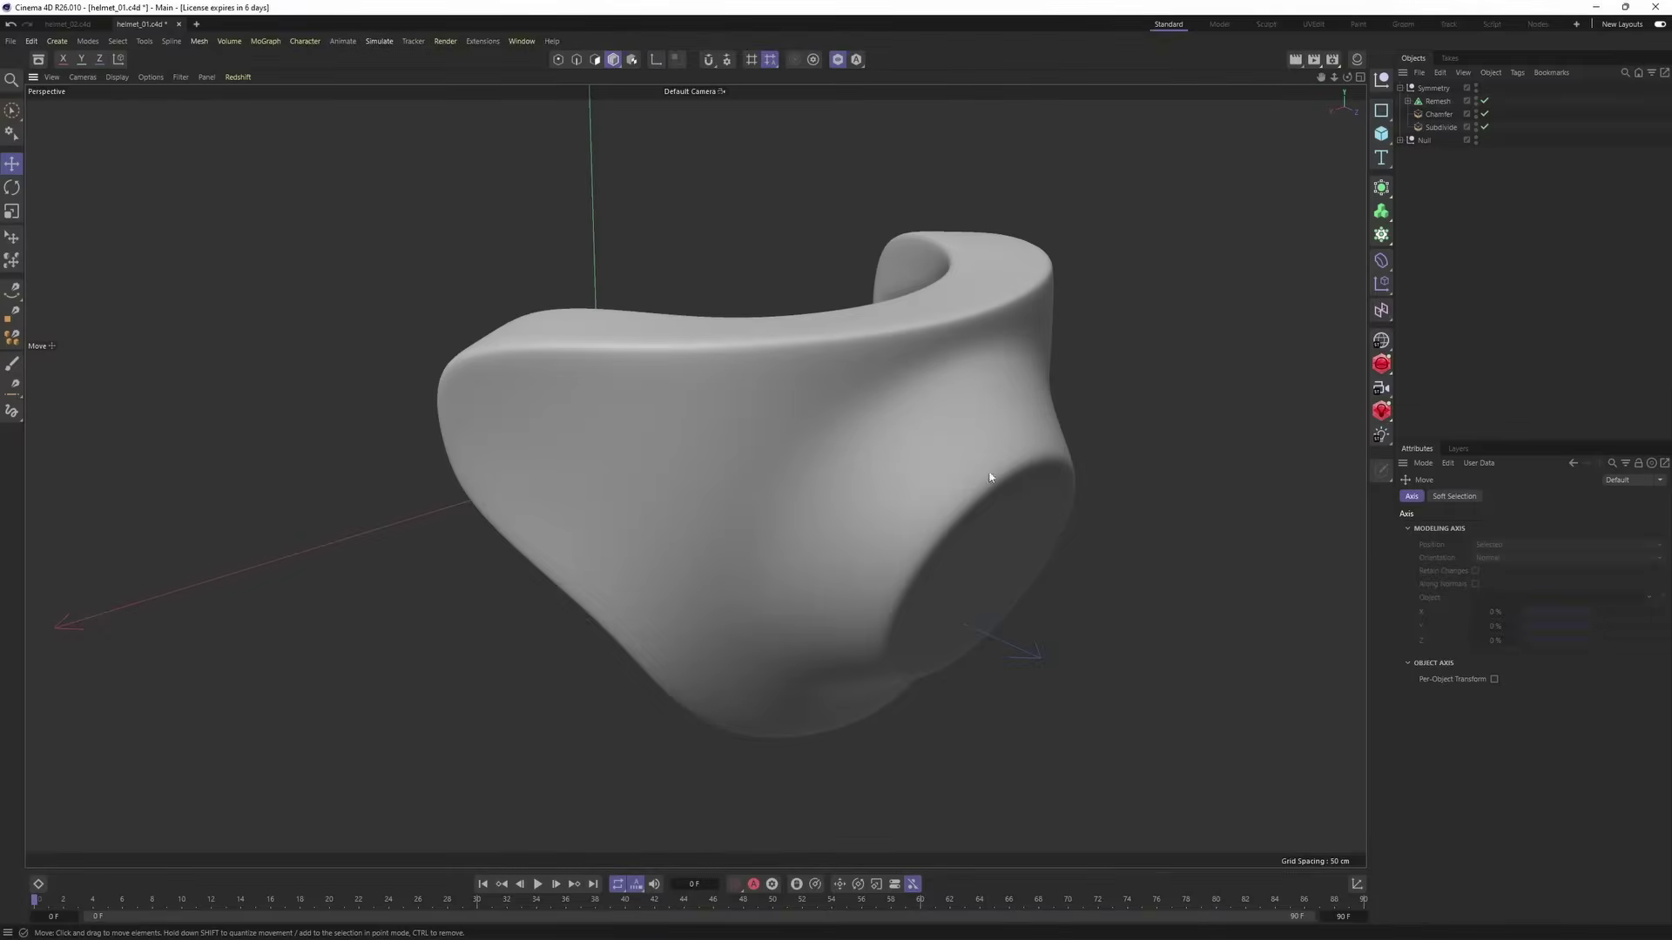
- Turn off the Remesh generator and the Chamfer and Subdivide deformers to get back to the base mesh
mouse_move(862, 427)
alt+mouse_down()
mouse_move(933, 410)
mouse_move(848, 425)
mouse_move(866, 418)
alt+mouse_up()
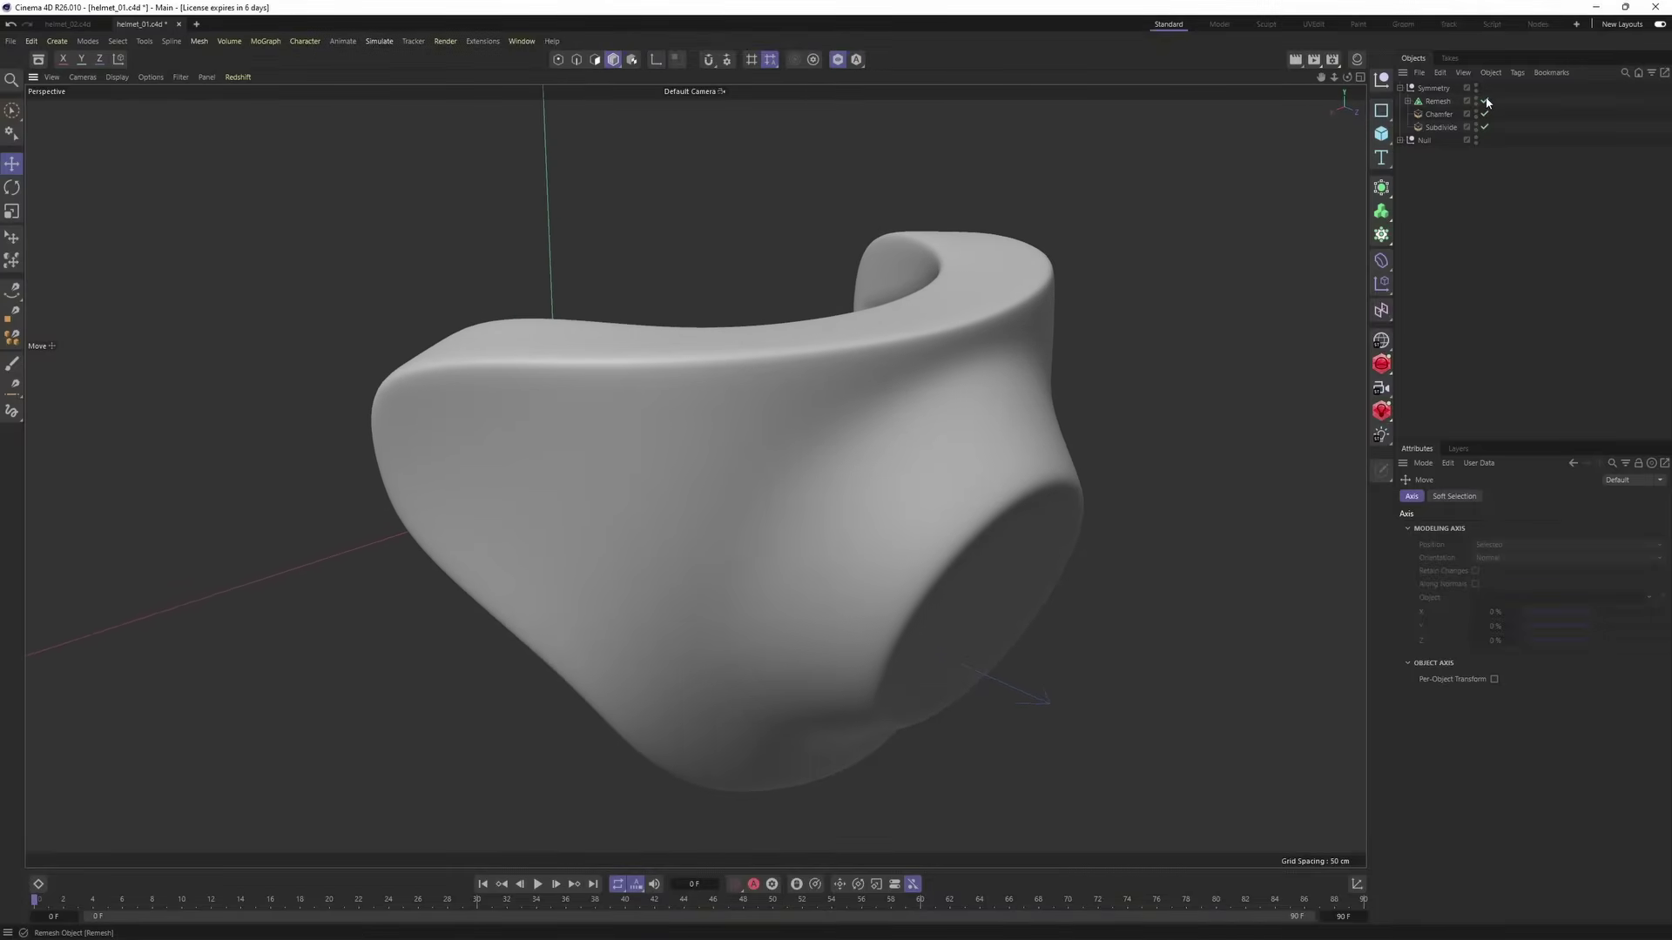
drag(1484, 101, 1484, 127)
alt+drag(1089, 262, 1048, 286)
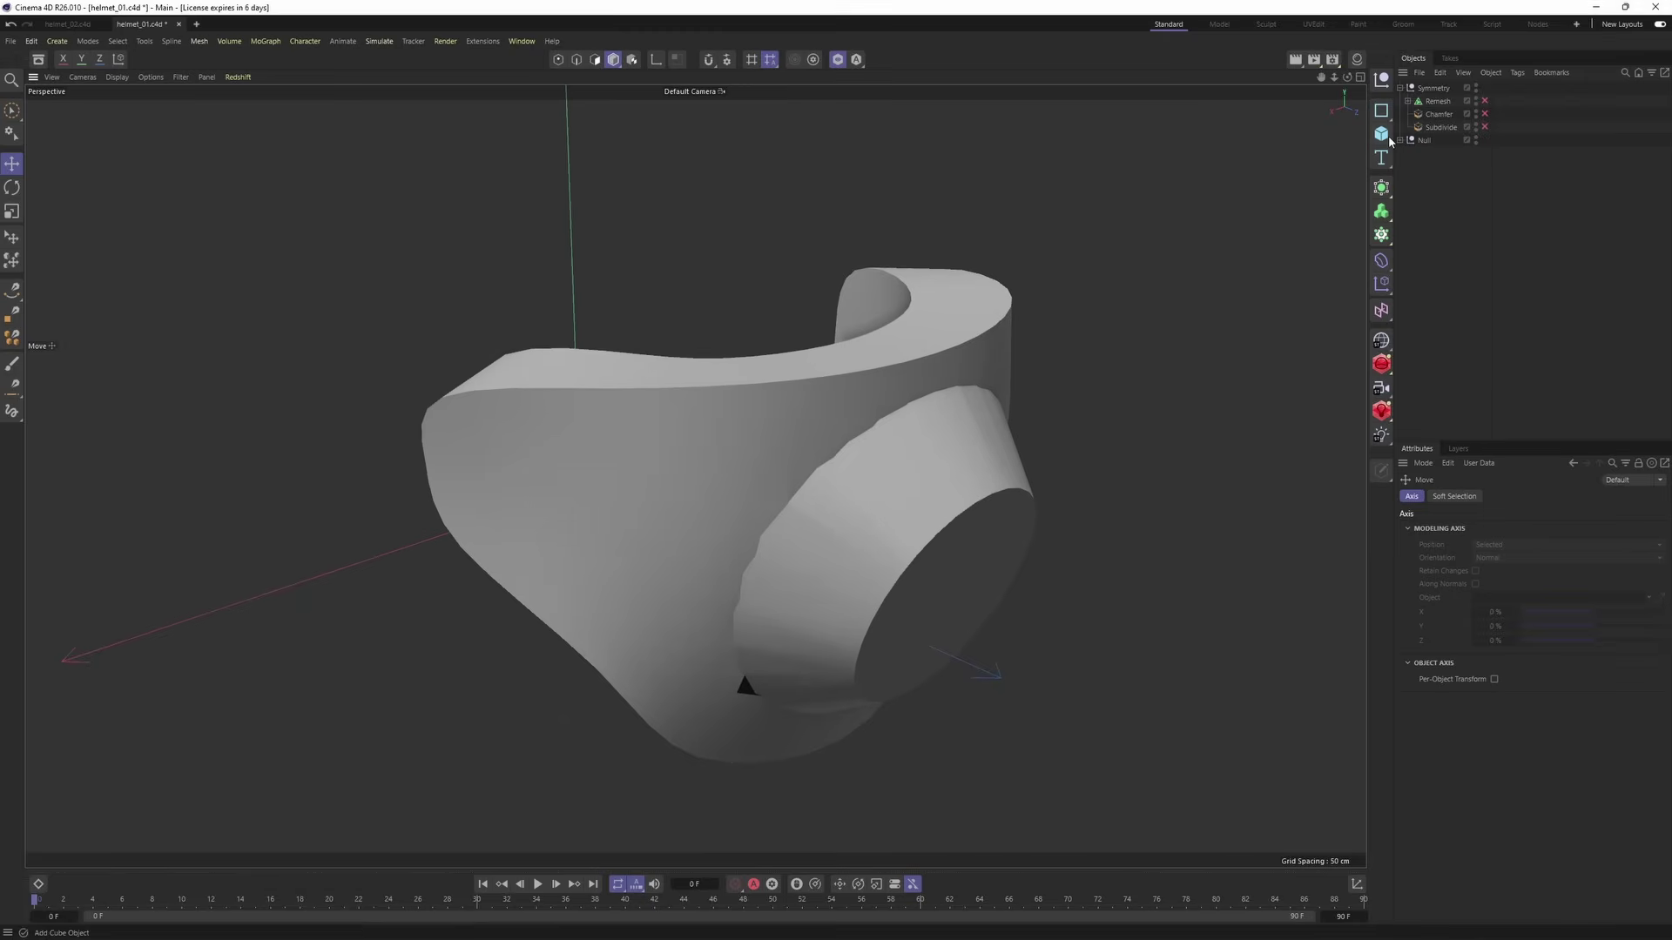
- Add a cylinder primitive and set its orientation to +X
drag(1380, 133, 1522, 157)
alt+drag(859, 407, 1027, 418)
click(1492, 585)
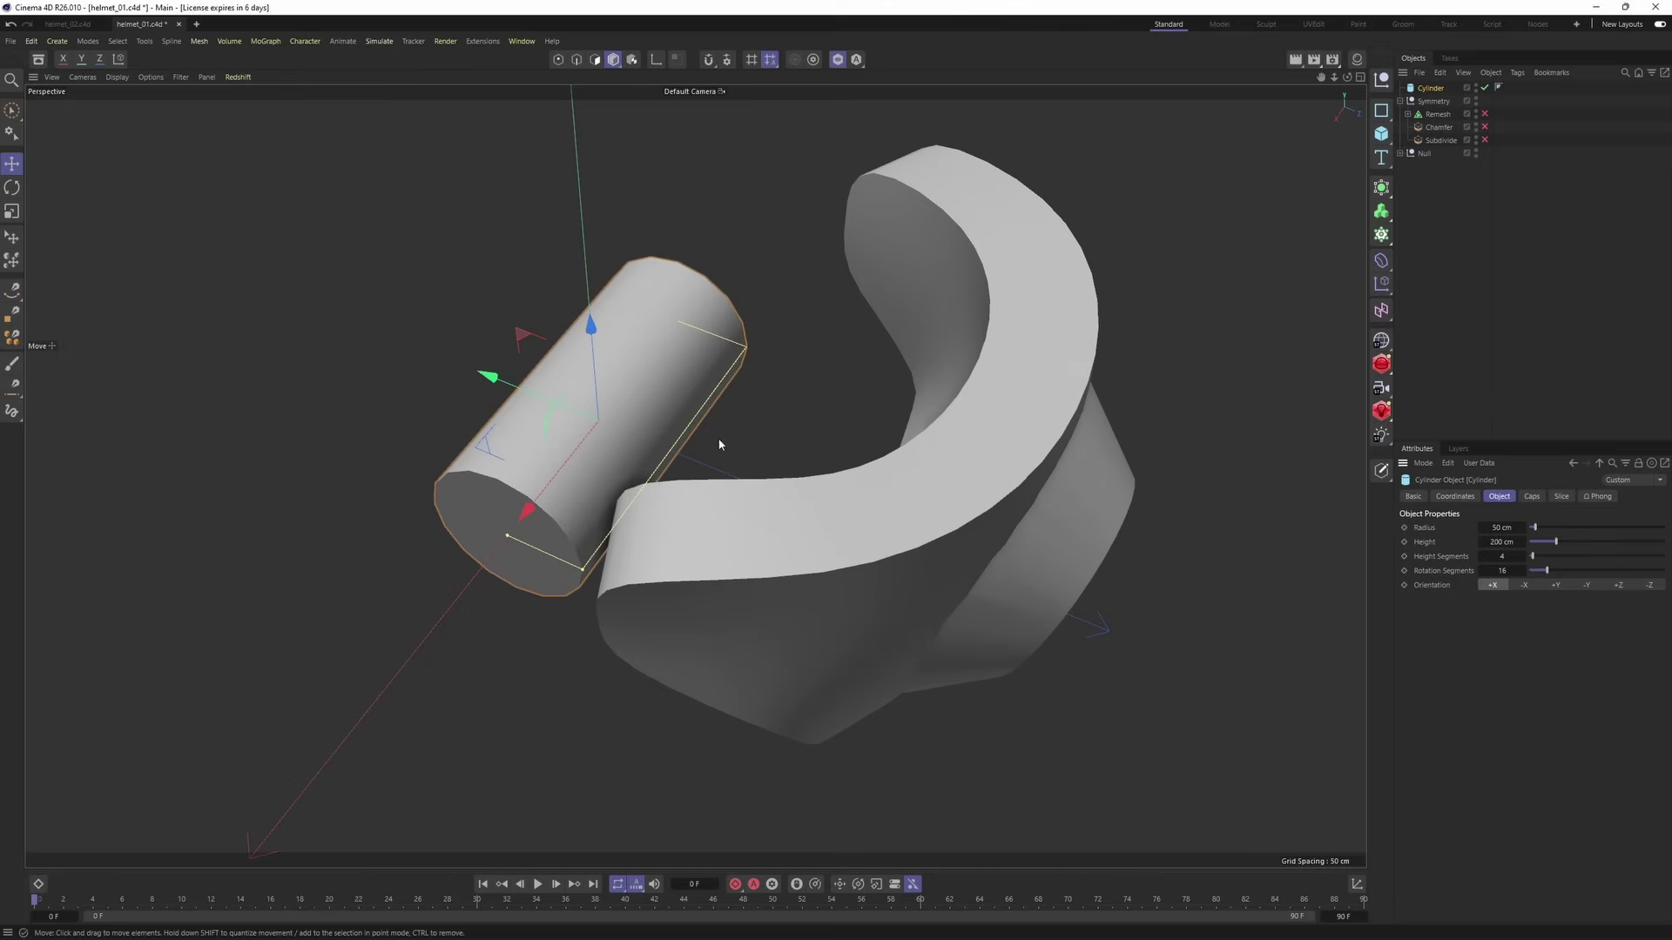
- Run the cylinder through both sides of the part at about 37.7 cm radius and 447 cm height, and show the wireframe lines
drag(488, 380, 649, 445)
drag(686, 620, 557, 793)
alt+middle_drag(659, 625, 700, 518)
scroll(700, 520, down, 3)
alt+drag(700, 521, 739, 547)
drag(823, 583, 803, 580)
alt+drag(803, 580, 729, 402)
drag(854, 515, 843, 516)
drag(774, 462, 786, 462)
mouse_move(785, 462)
alt+mouse_down()
mouse_move(795, 400)
mouse_move(776, 443)
alt+mouse_up()
drag(777, 444, 893, 544)
alt+middle_drag(892, 544, 732, 487)
alt+drag(731, 487, 777, 449)
key(n)
key(b)
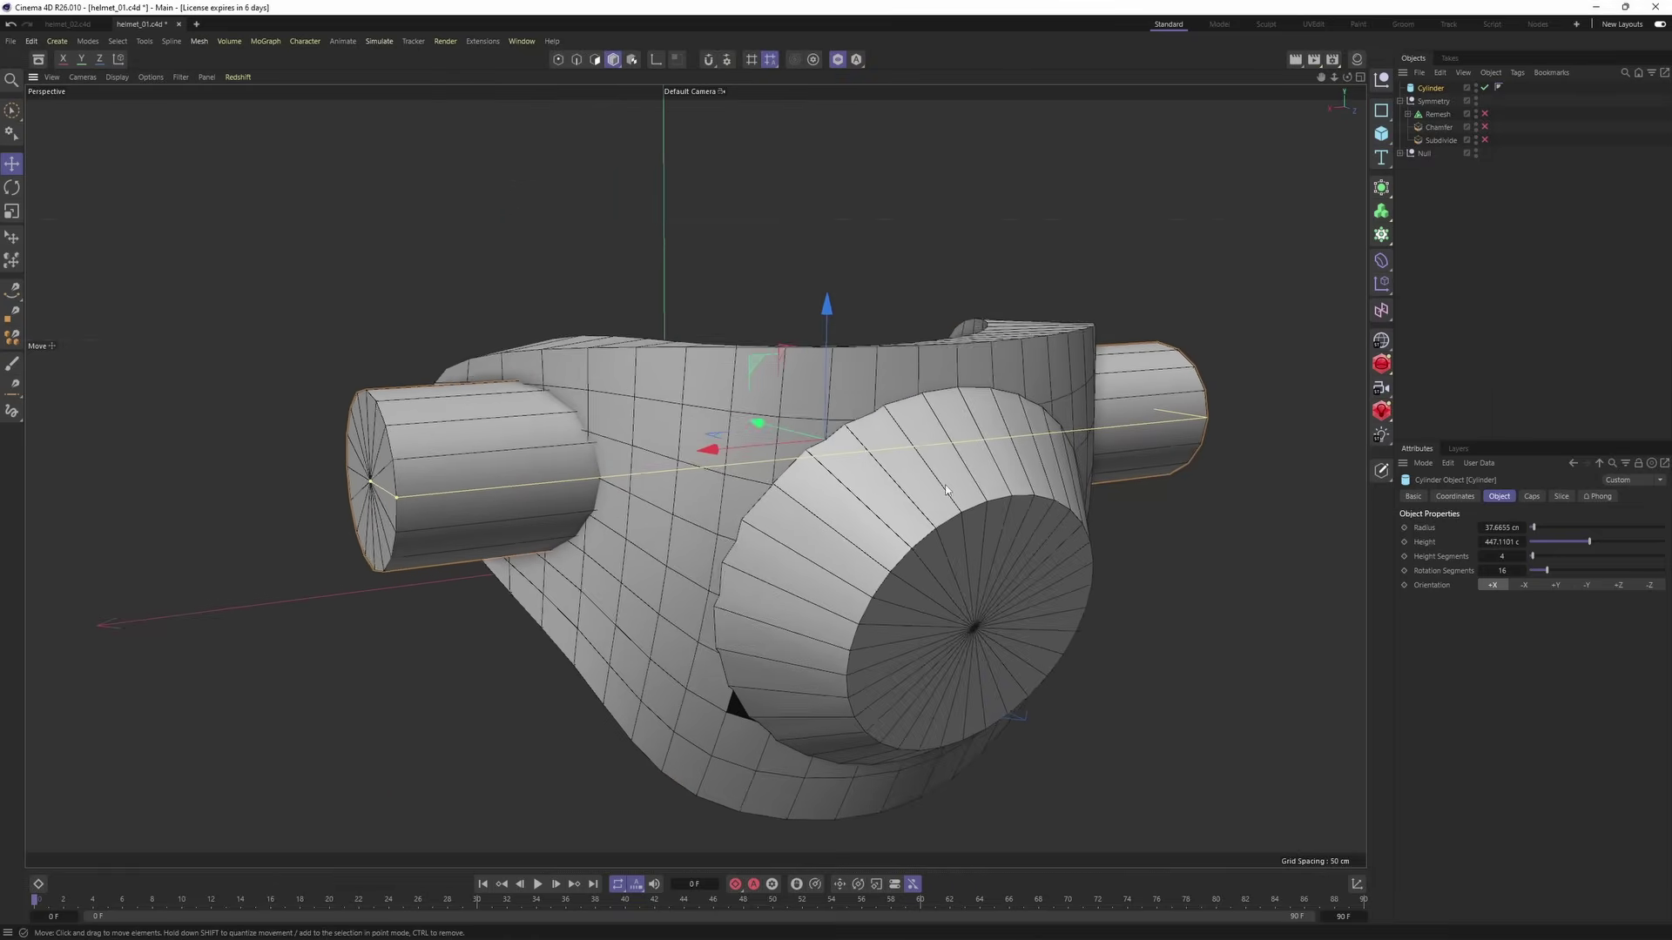
- Parent the Boole mesh under Remesh to a new A subtract B Boole and add the cylinder as its second child
alt+middle_drag(641, 513, 694, 474)
alt+drag(694, 474, 701, 505)
click(1428, 153)
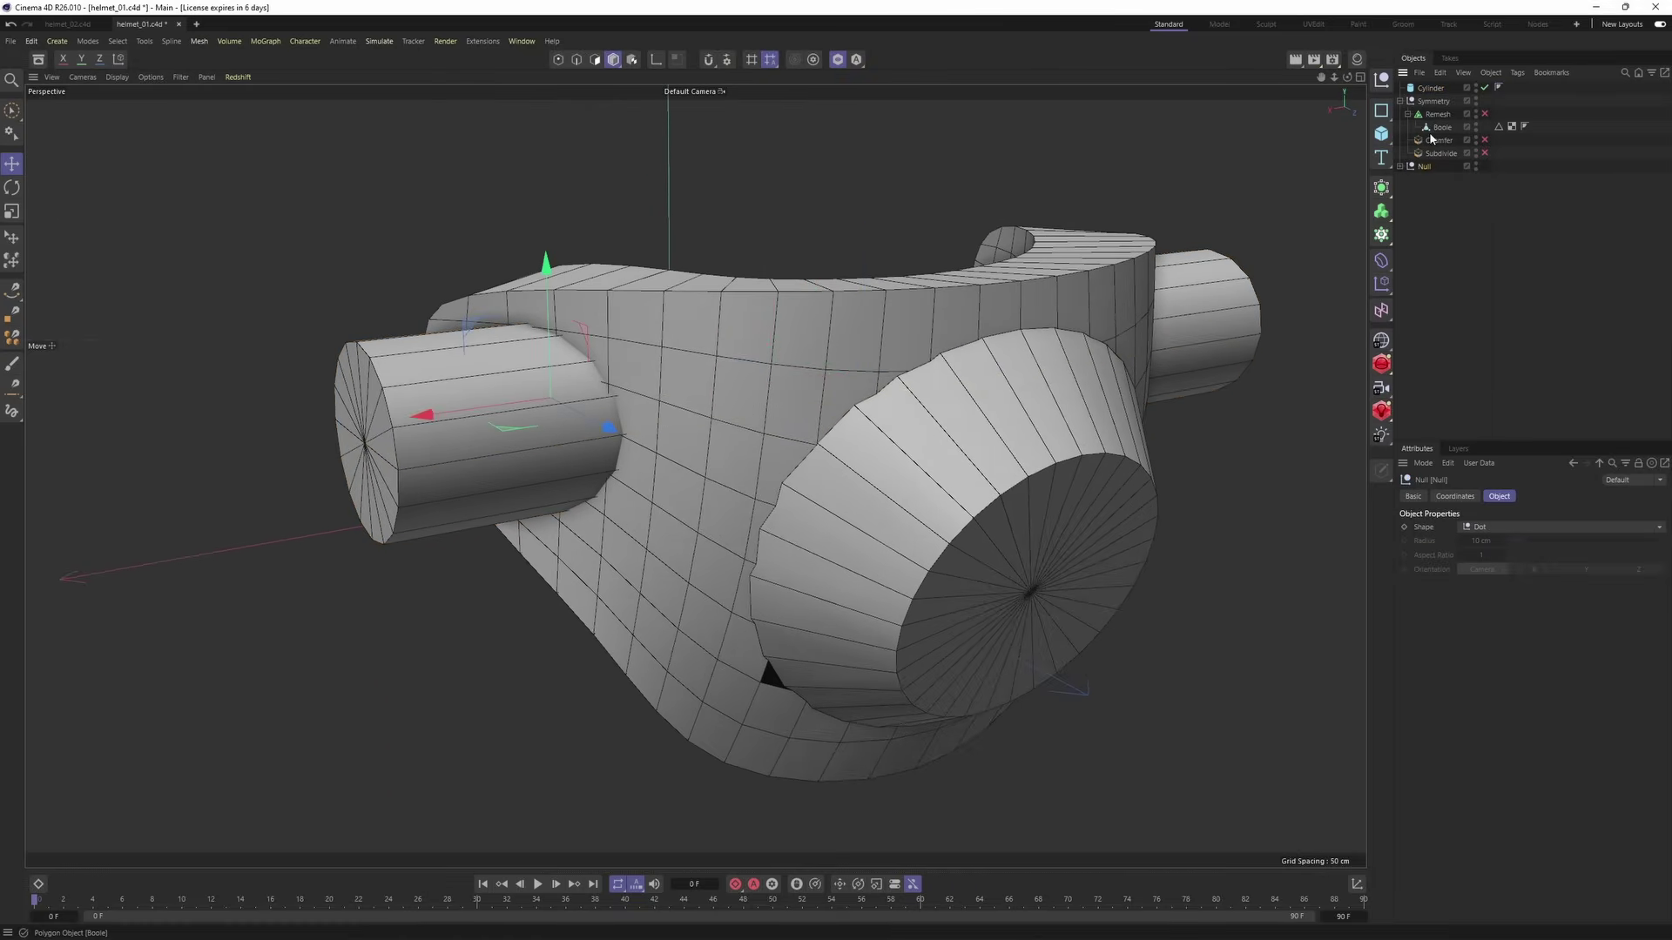
click(1439, 129)
alt+drag(1076, 218, 1103, 267)
alt+middle_drag(1103, 267, 1044, 263)
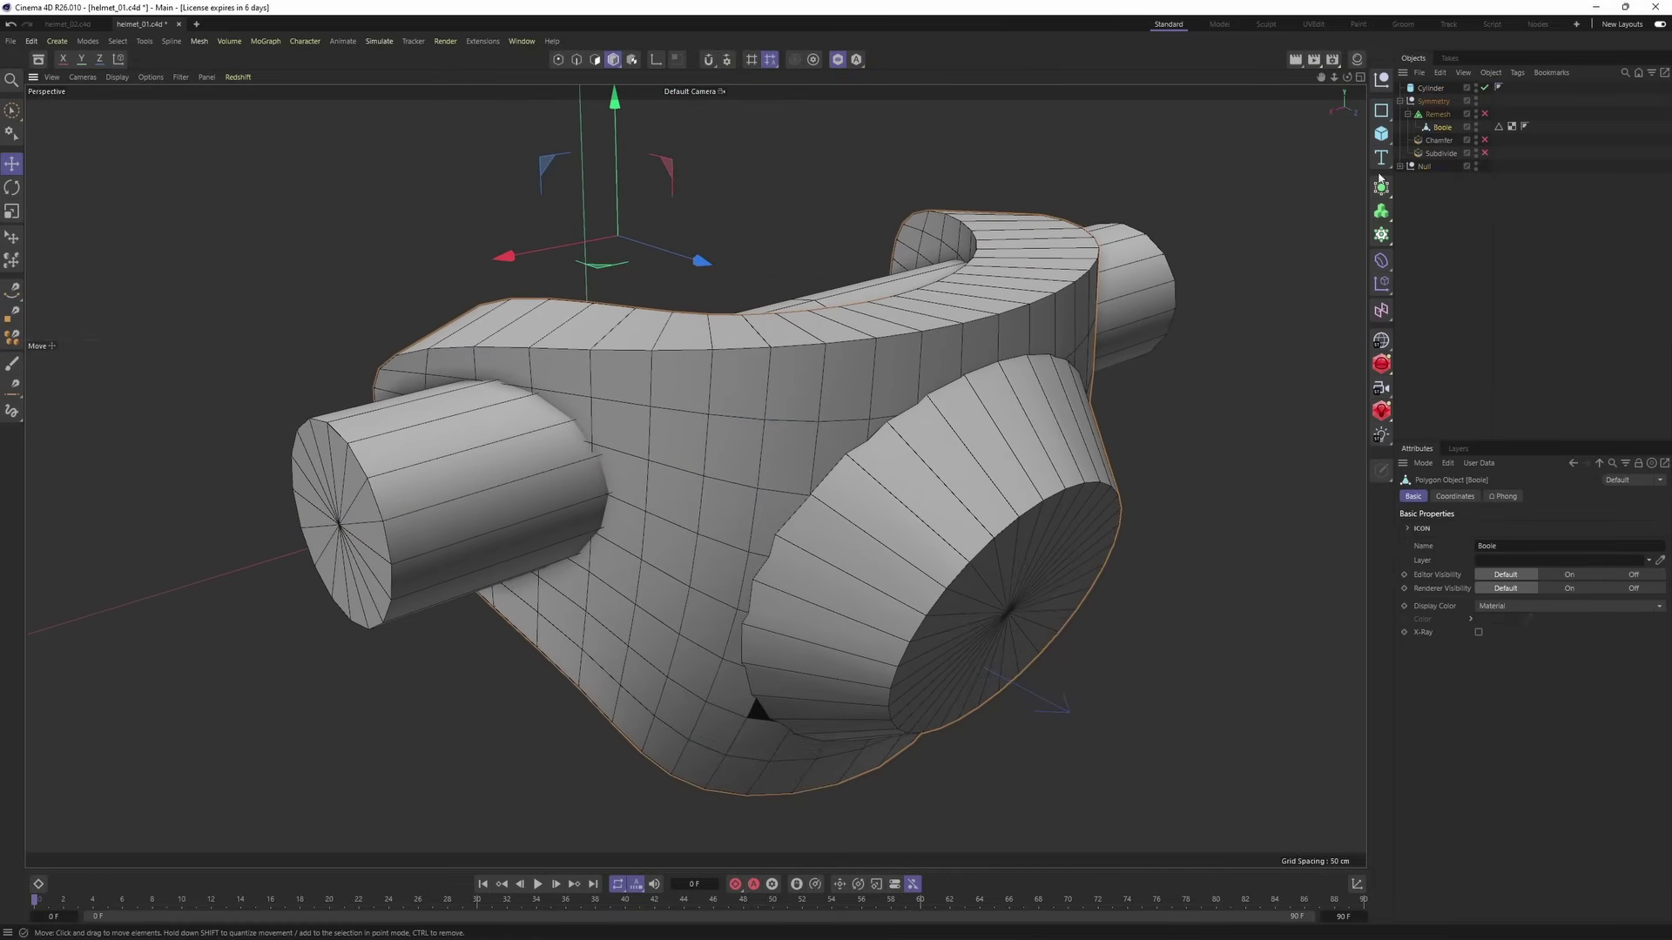
drag(1381, 189, 1530, 264)
key(ctrl+z)
alt+click(1531, 290)
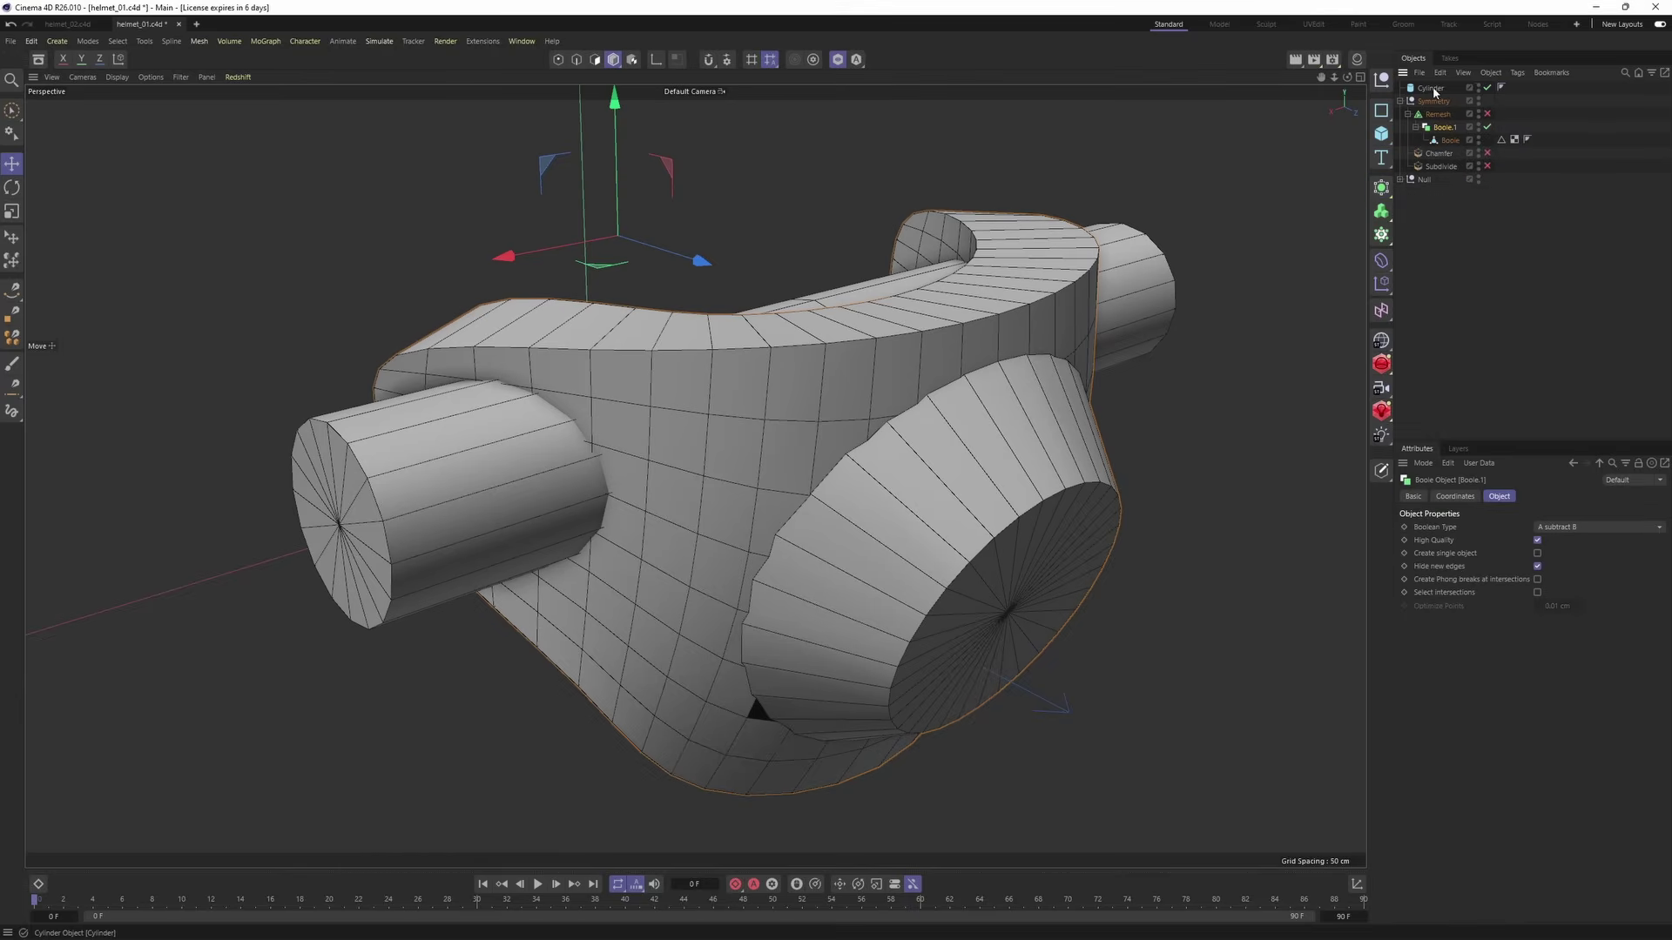
drag(1454, 145, 1455, 145)
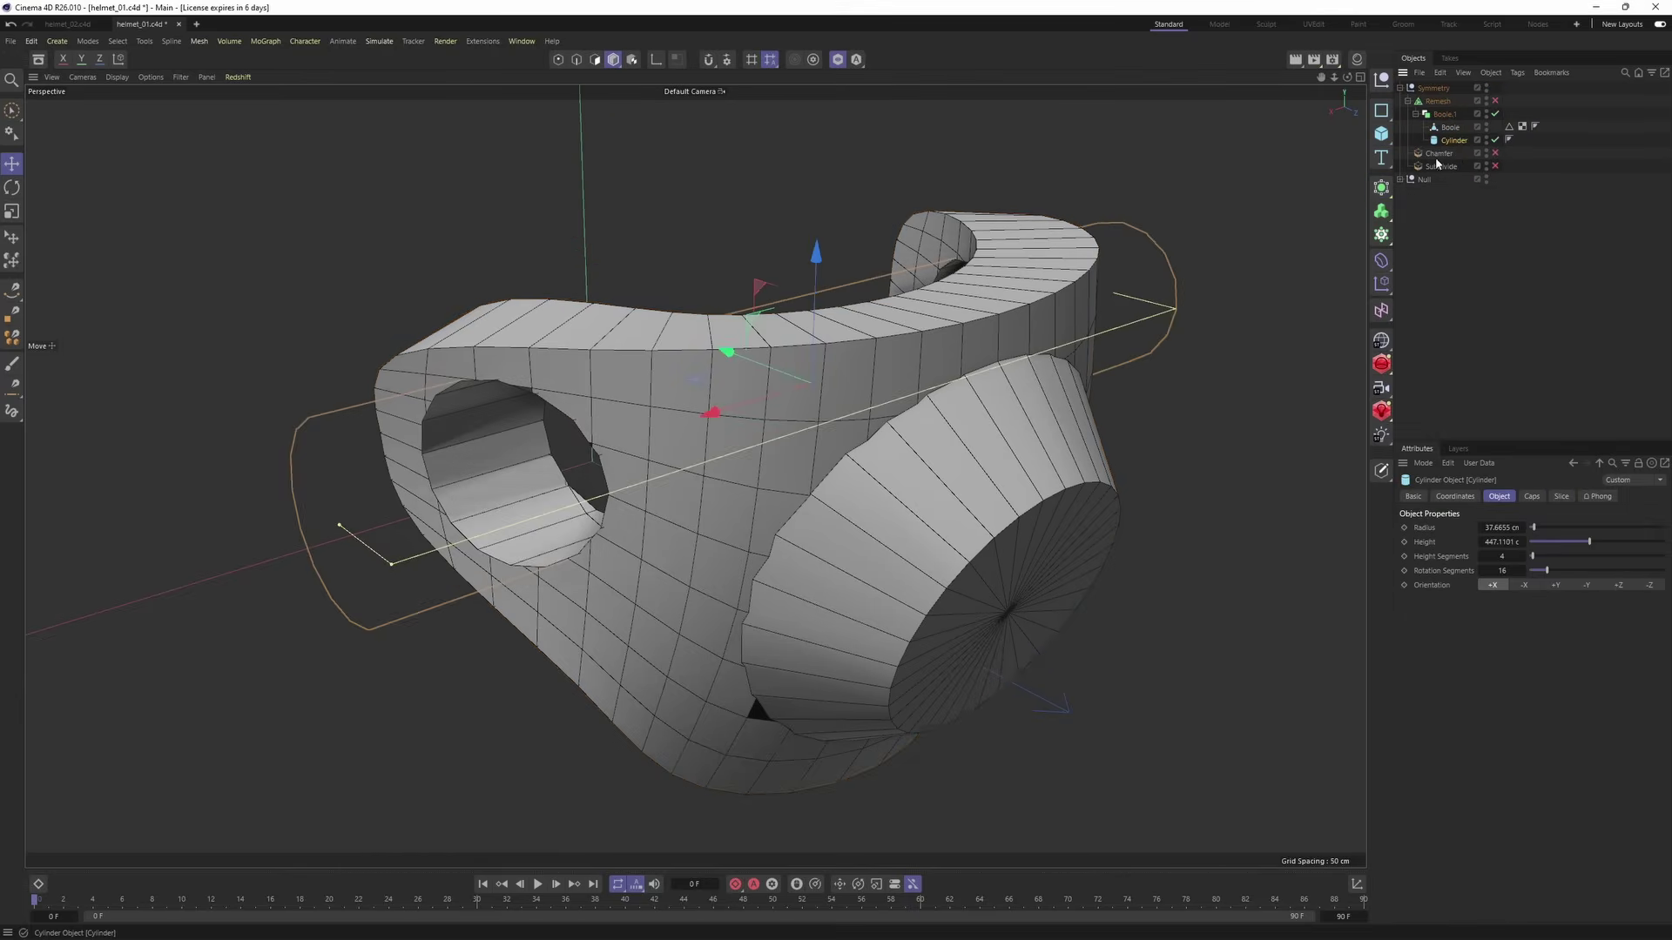
- Enable Create single object on the Boole that cuts the side holes
alt+drag(883, 326, 930, 340)
click(1541, 223)
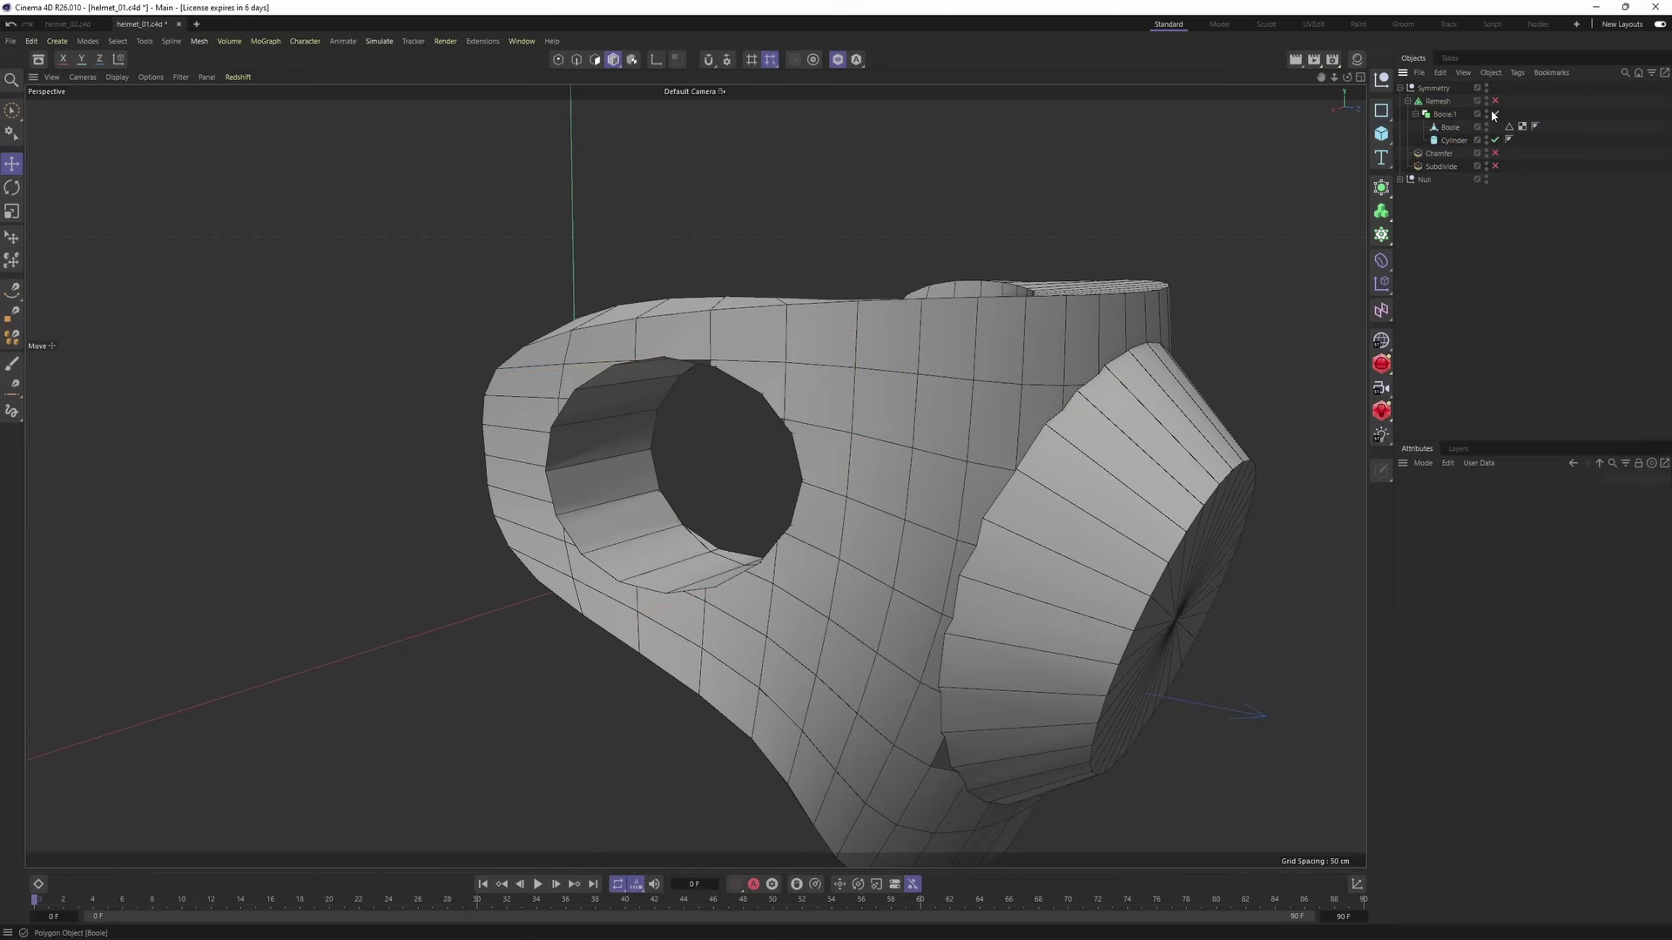
click(1442, 116)
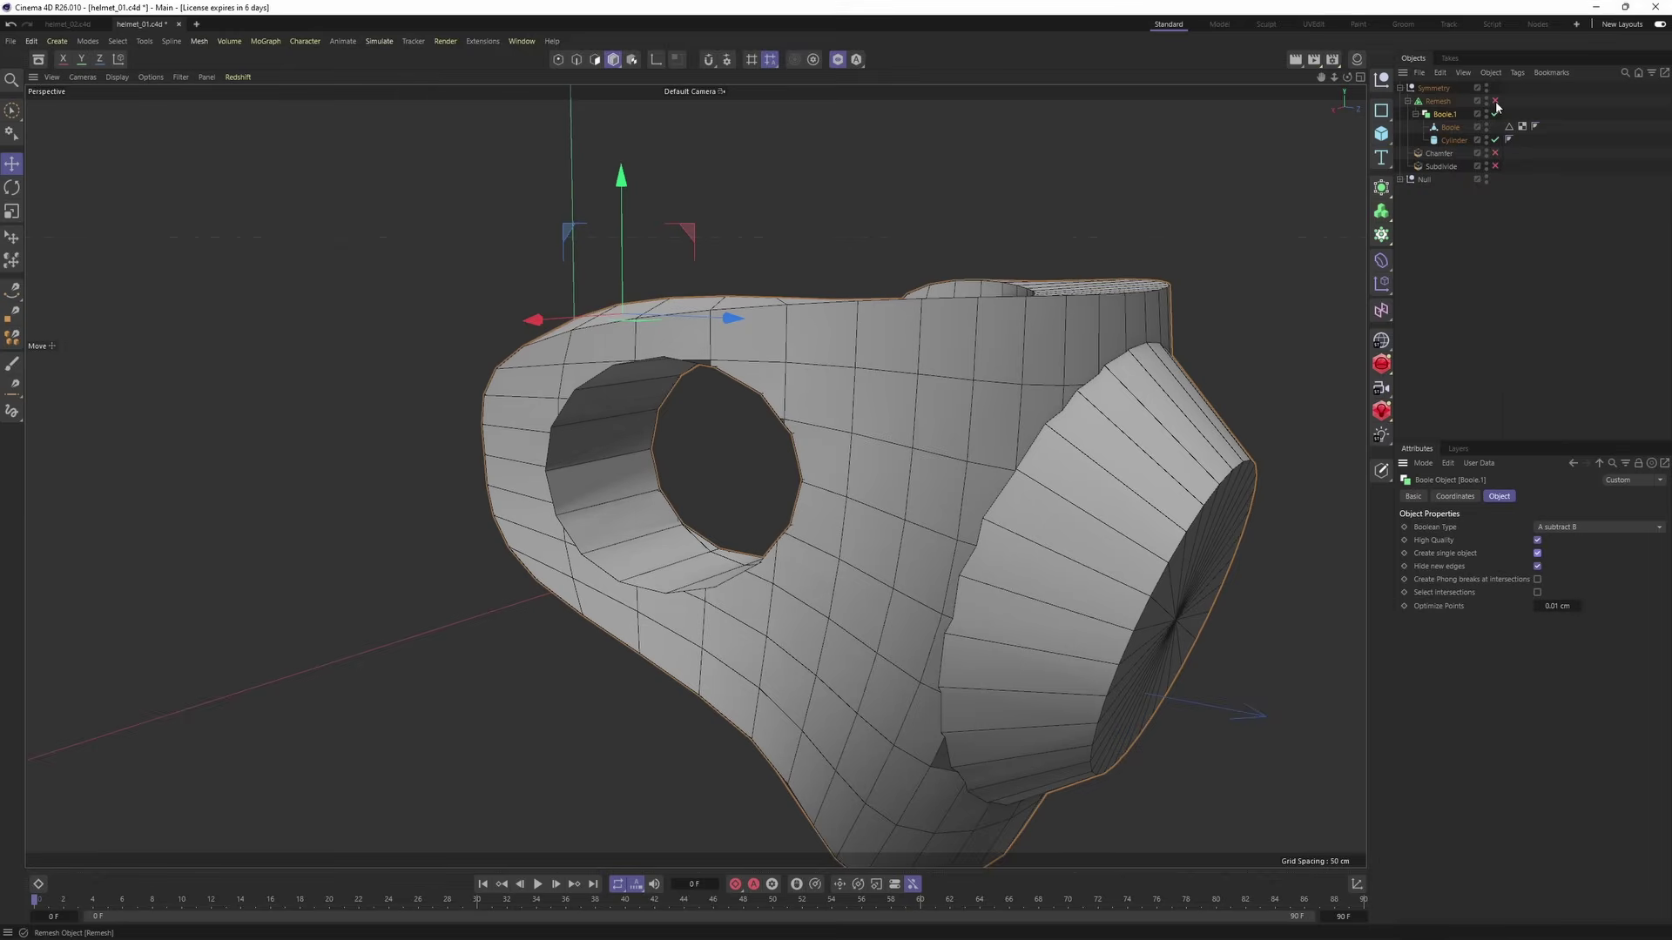
click(1417, 114)
- Turn Remesh, Chamfer and Subdivide back on for the part with the side holes
click(1485, 102)
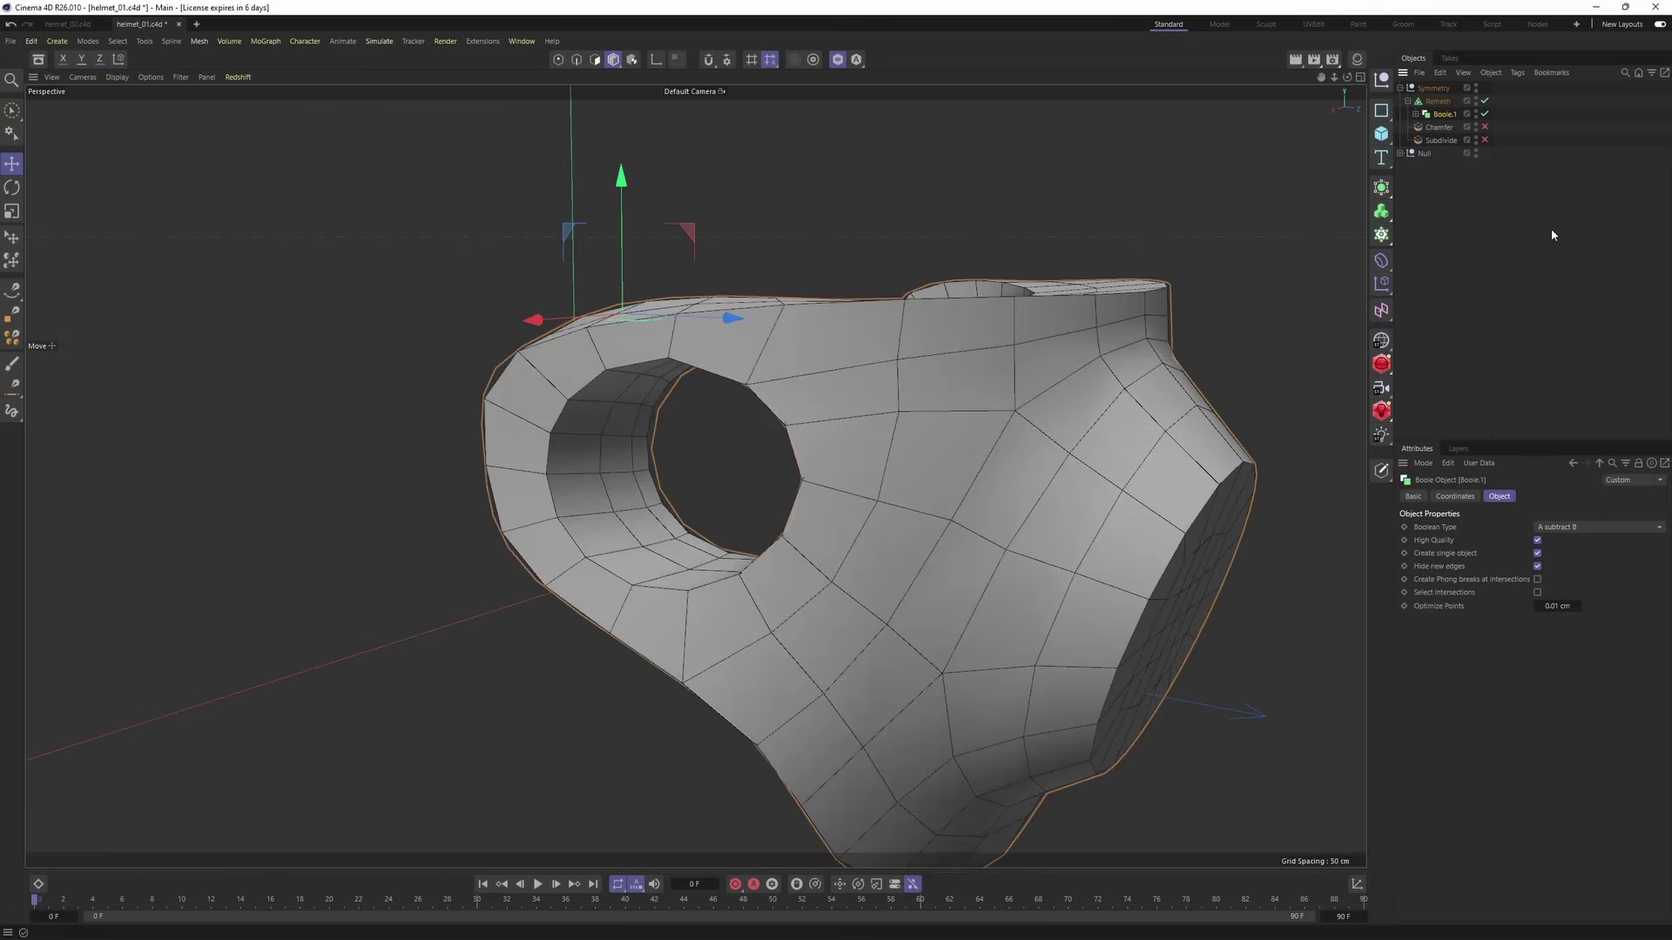
click(1550, 228)
alt+drag(975, 322, 1057, 350)
click(1484, 127)
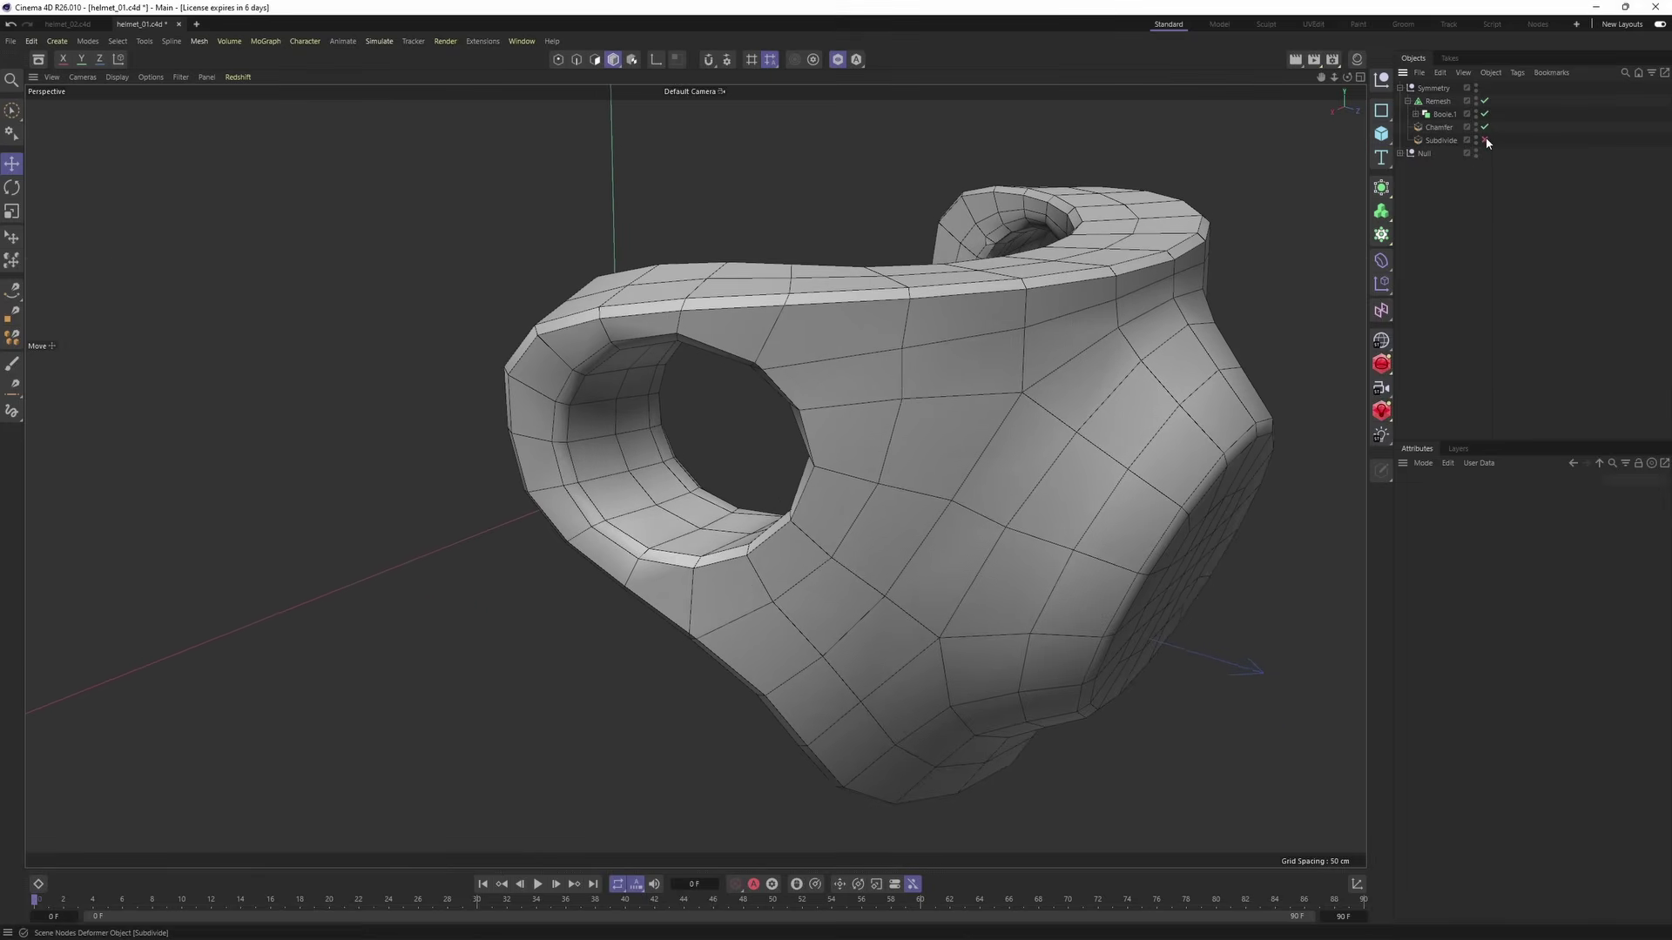
click(1485, 140)
mouse_move(1032, 345)
alt+mouse_down()
mouse_move(1041, 289)
mouse_move(1048, 317)
alt+mouse_up()
- Turn off the Subdivide deformer, inspect the hole's chamfered rim and set the Chamfer's mitering to Uniform
click(1484, 140)
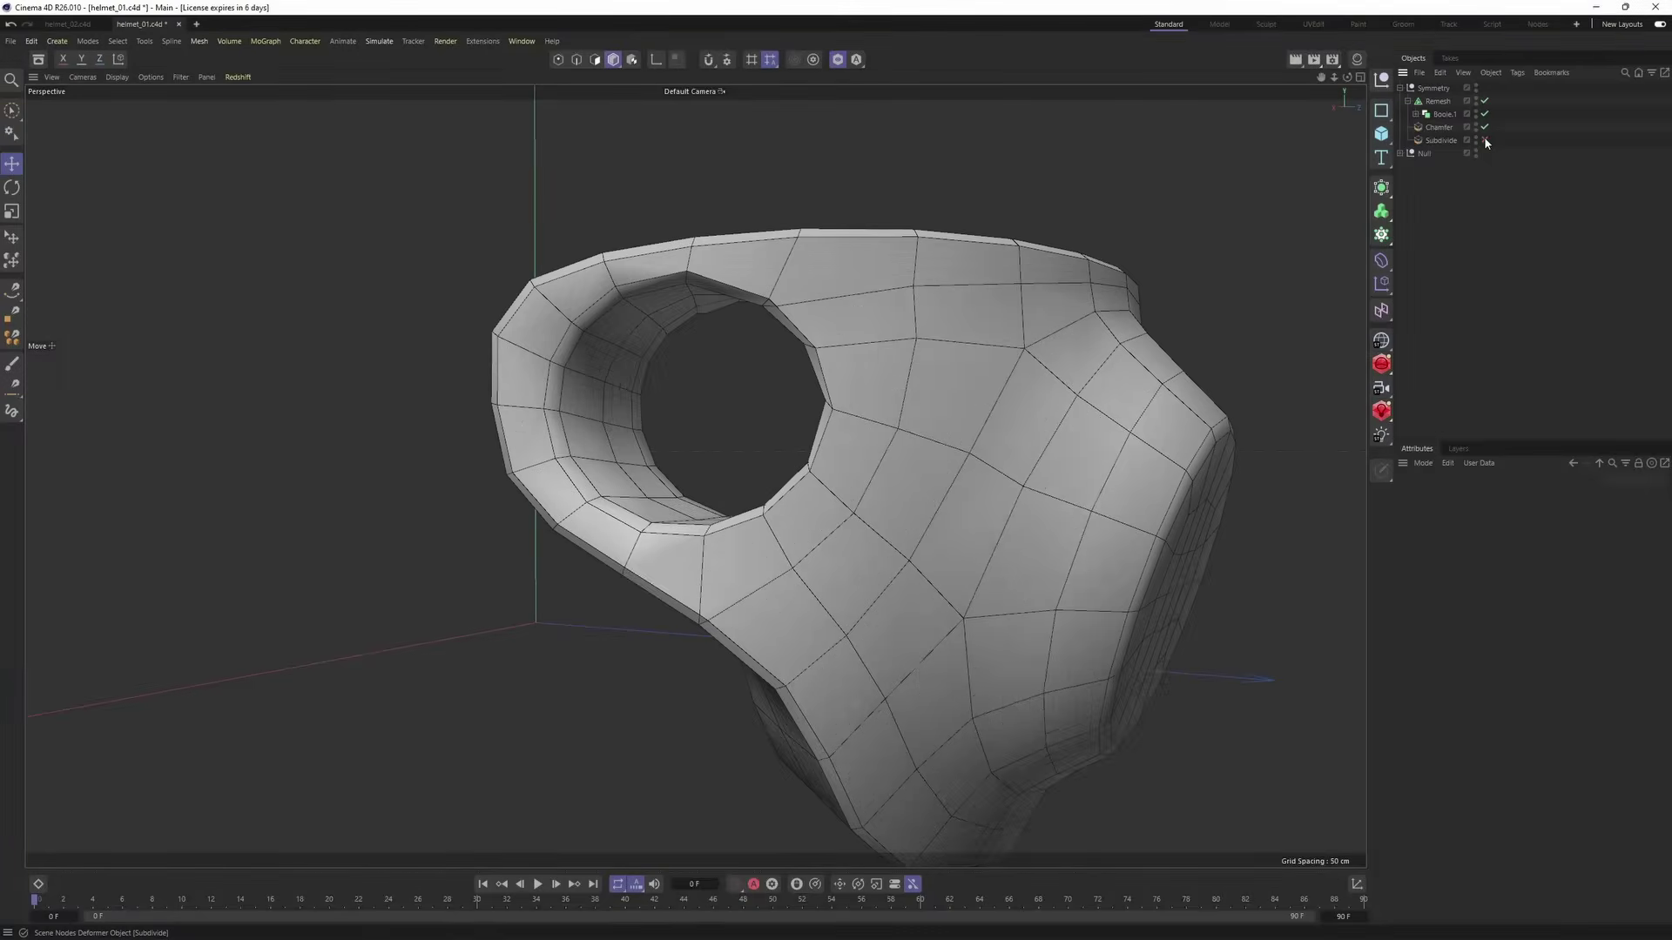
scroll(809, 279, up, 3)
scroll(795, 296, up, 5)
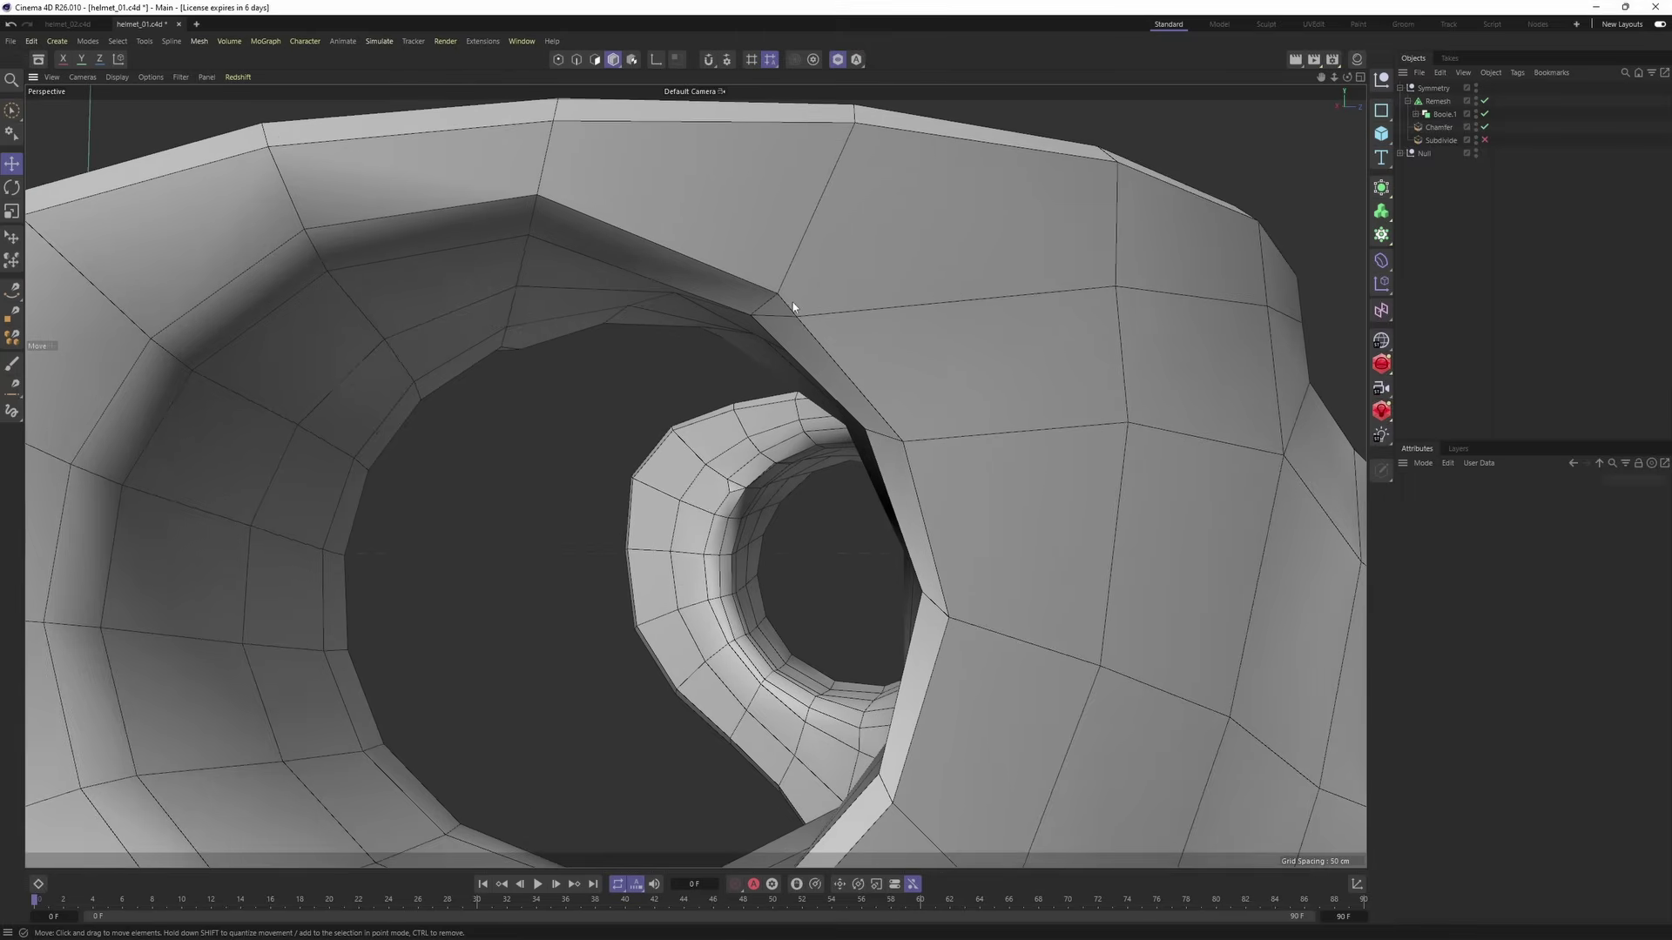
alt+drag(804, 320, 933, 276)
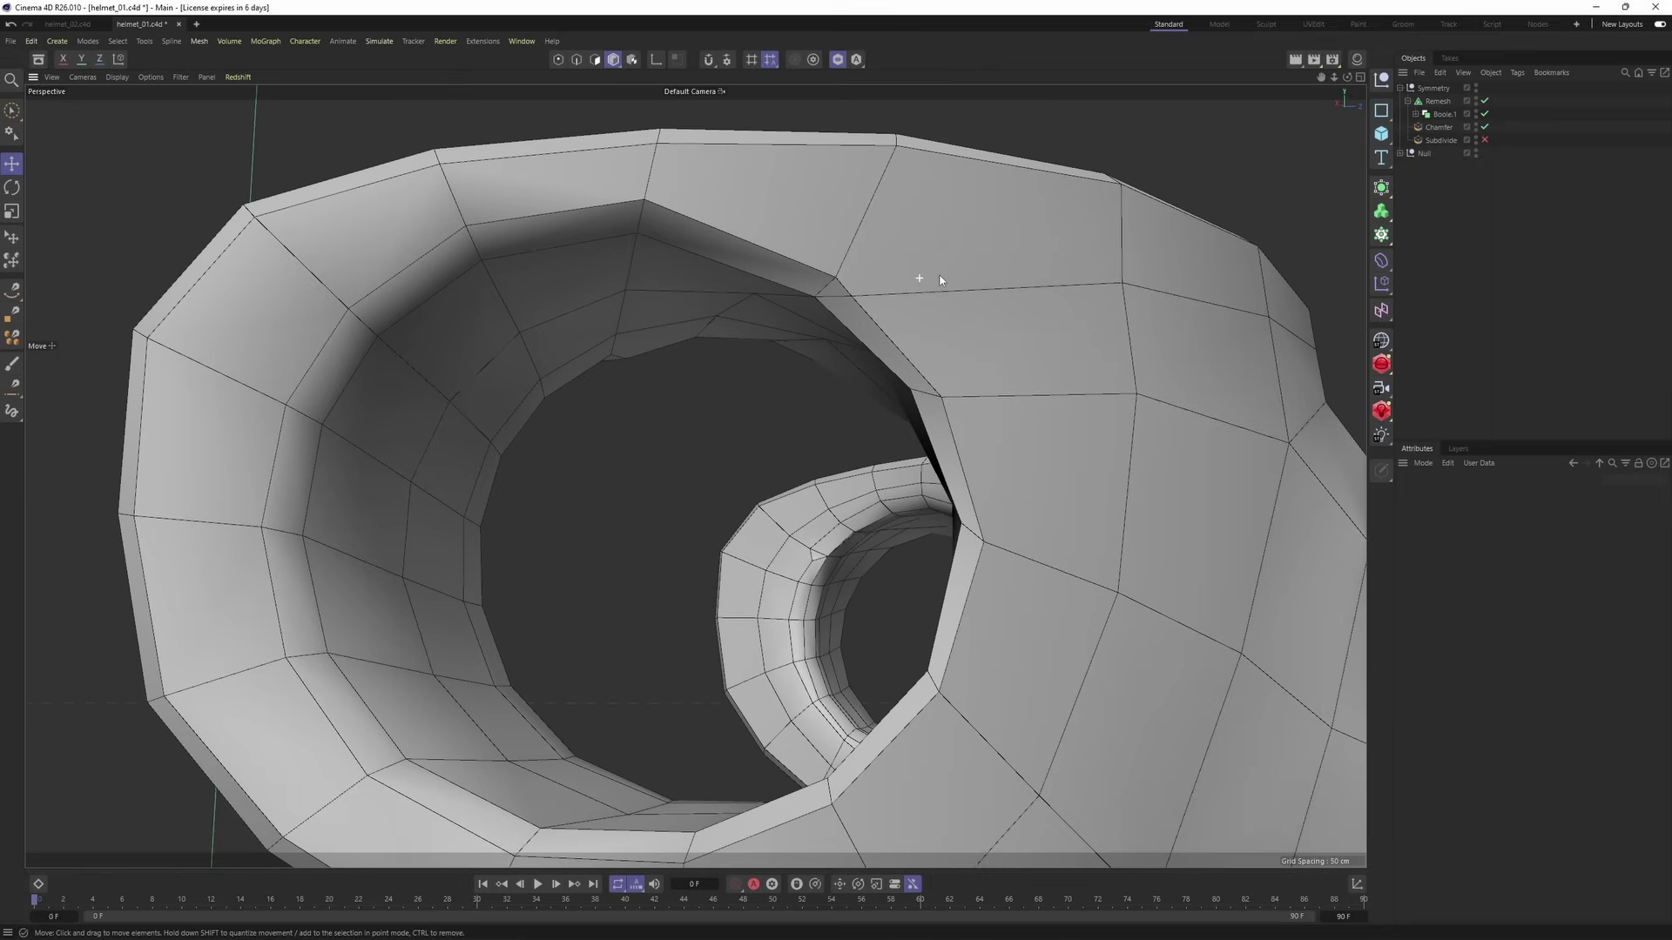
click(1438, 127)
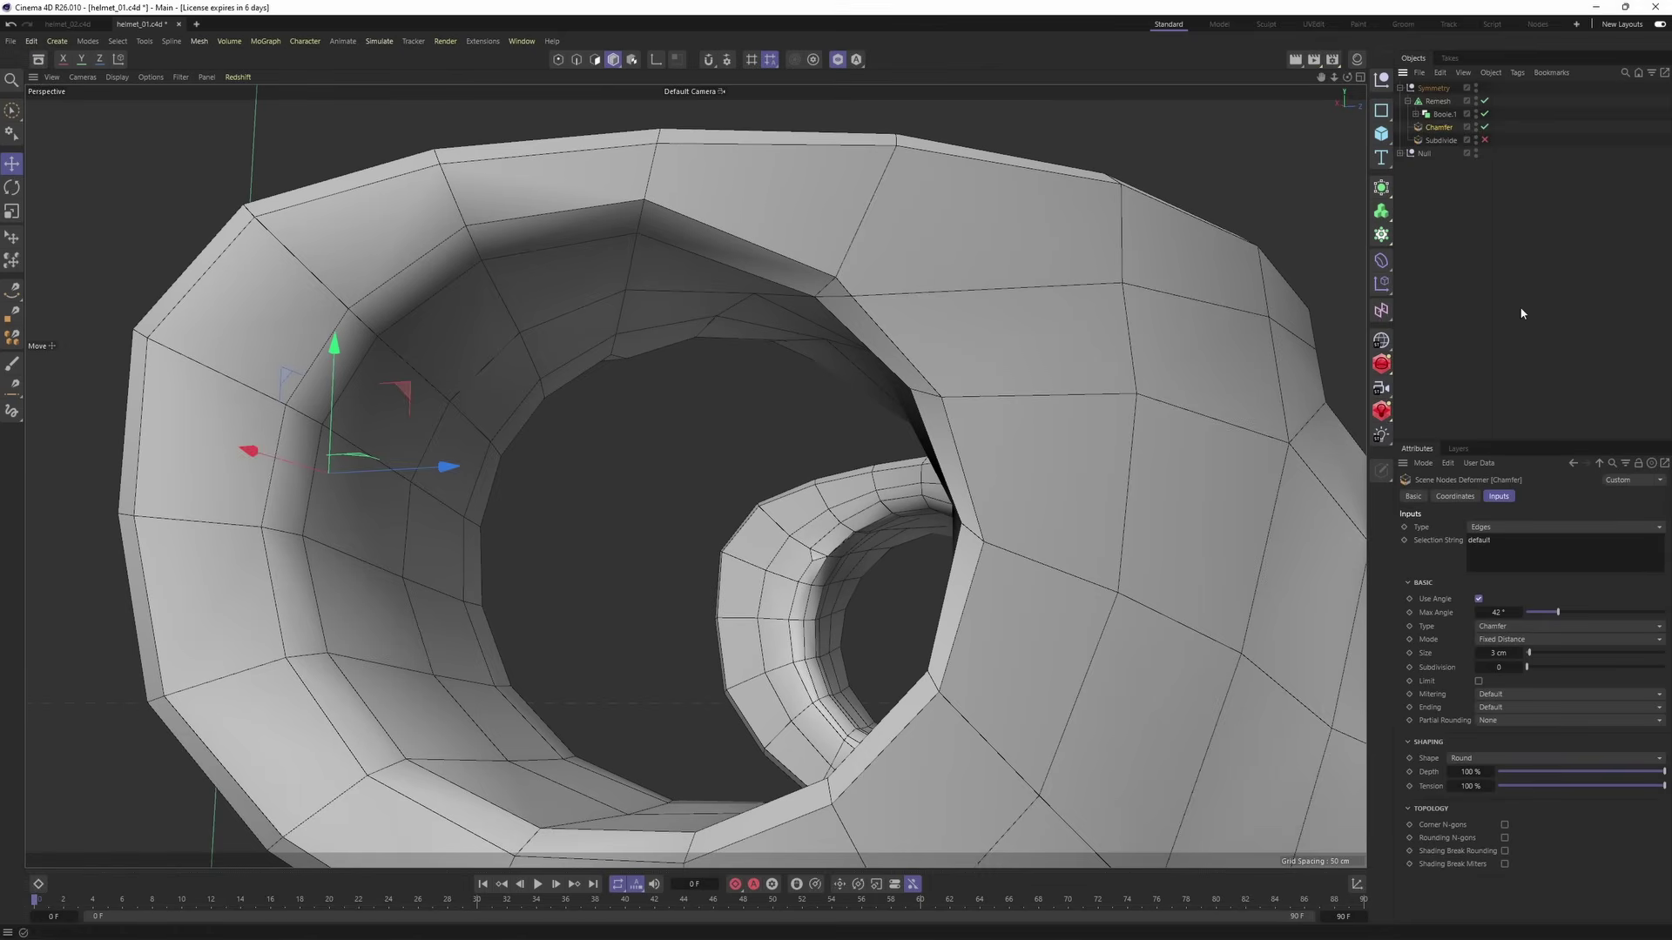
click(1507, 693)
click(1520, 723)
scroll(973, 437, down, 2)
scroll(973, 437, down, 2)
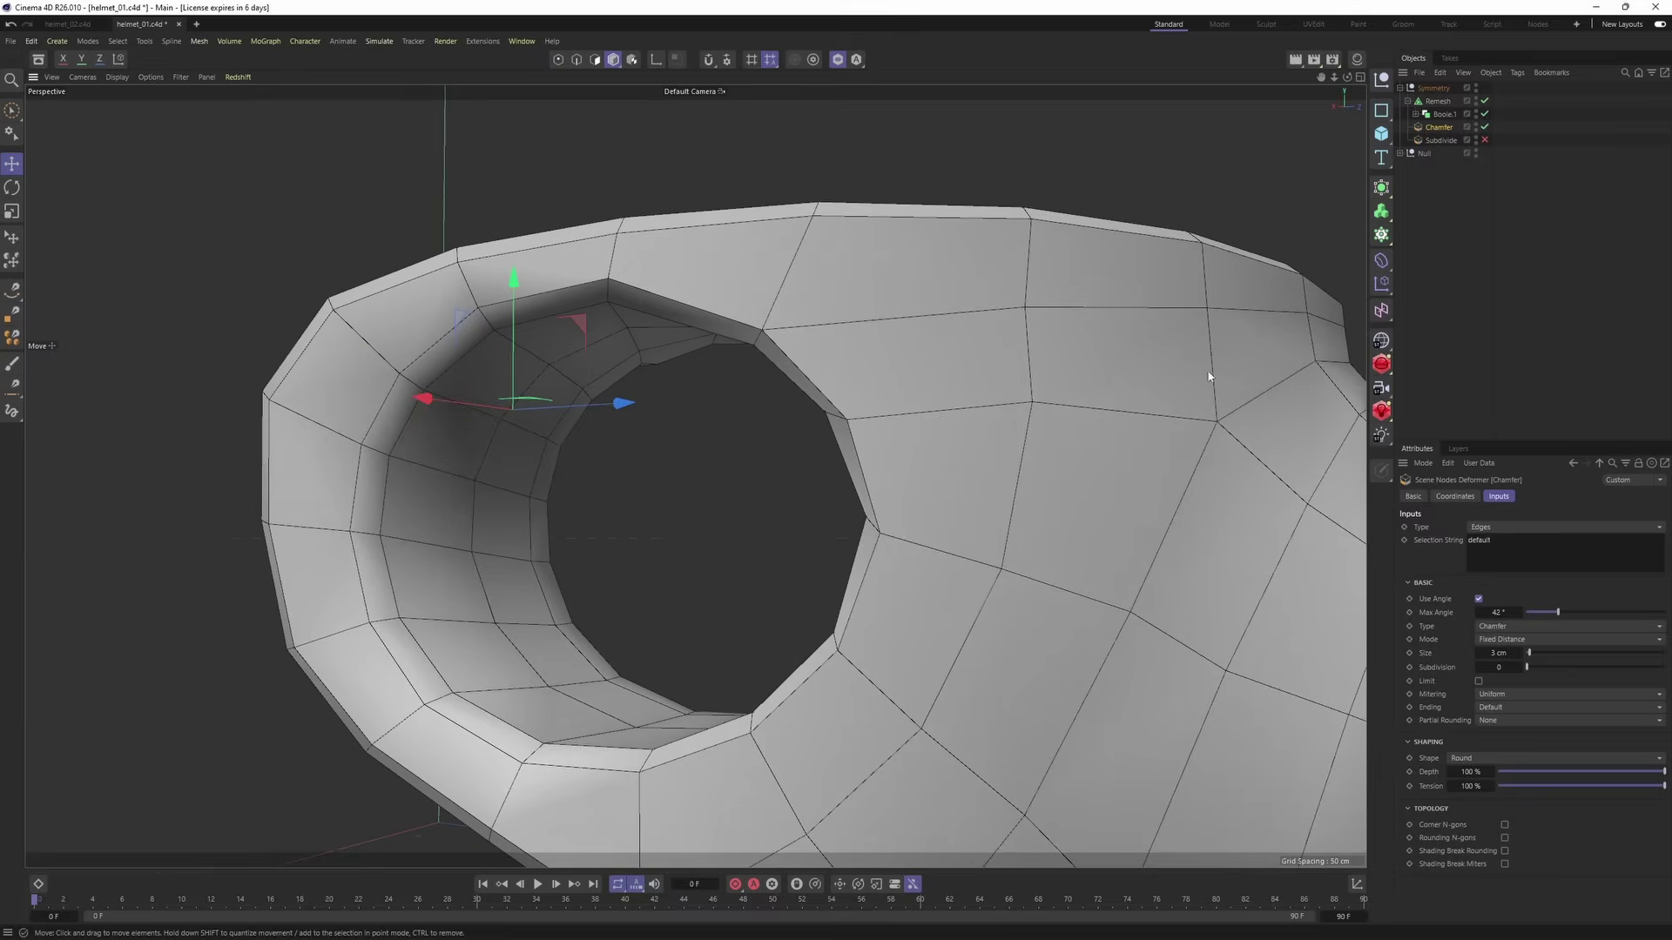
- Turn on Subdivide and hide the wireframe lines to examine the shading around the holes and front
click(1484, 140)
scroll(737, 432, down, 2)
mouse_move(738, 435)
alt+mouse_down()
mouse_move(839, 310)
mouse_move(679, 496)
mouse_move(781, 468)
mouse_move(665, 456)
mouse_move(732, 403)
mouse_move(646, 364)
mouse_move(763, 434)
mouse_move(694, 474)
mouse_move(844, 422)
alt+mouse_up()
scroll(861, 419, down, 2)
key(ctrl+z)
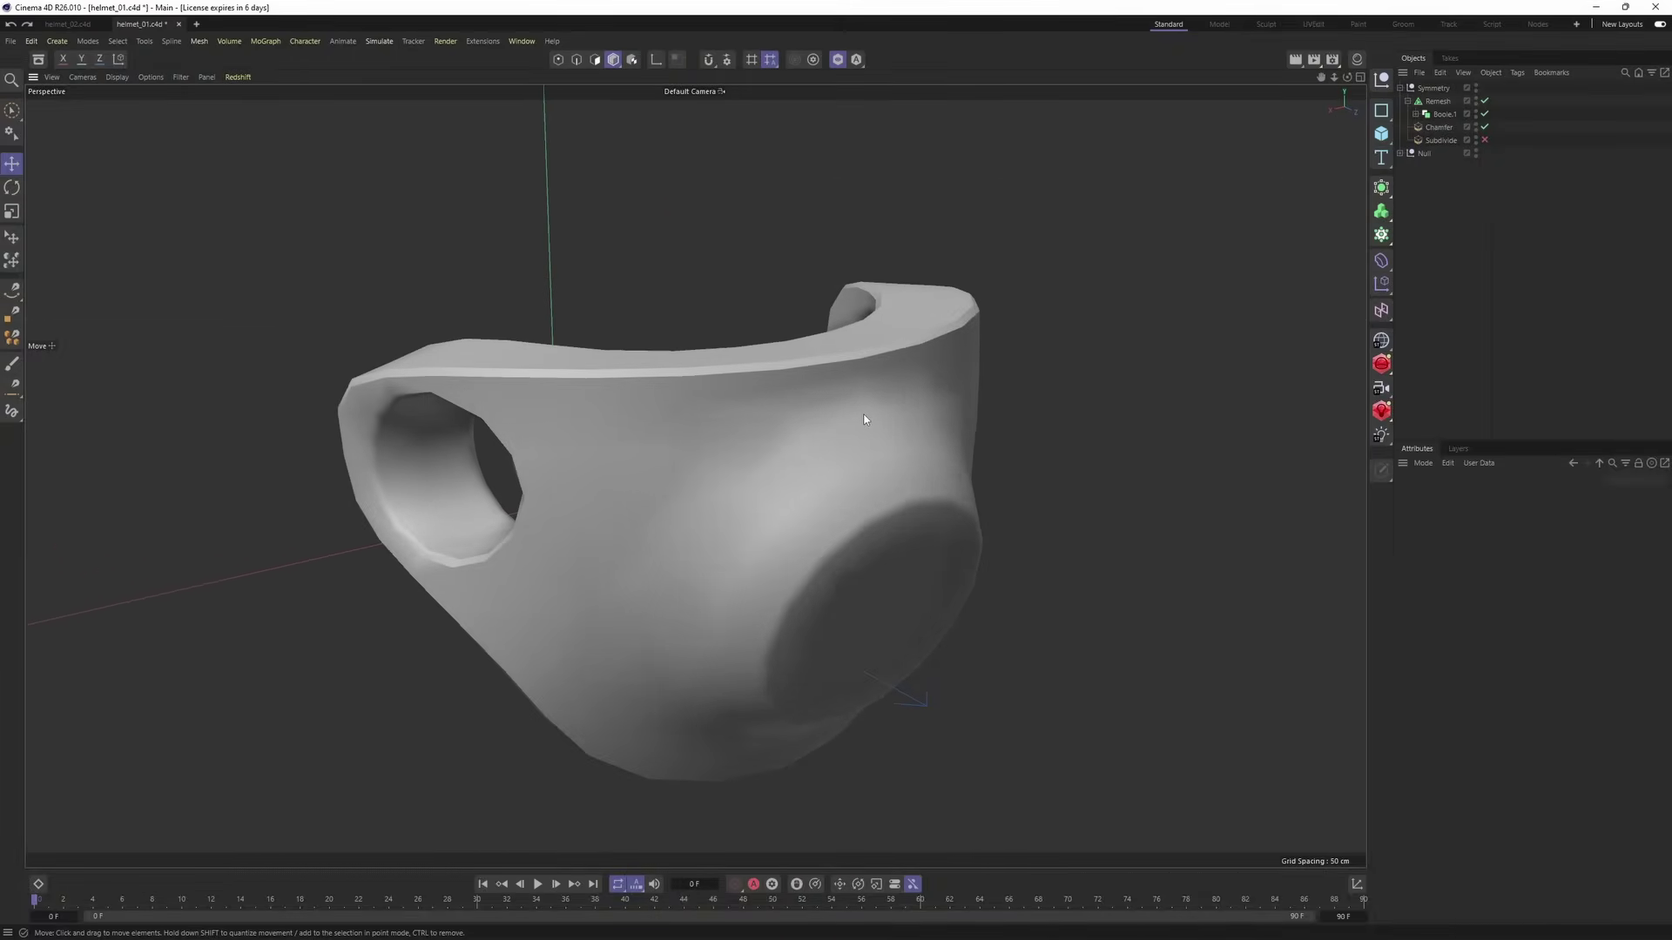
- Turn off Remesh, its Boole and Chamfer, and place a narrowed cube through the middle of the part's front
click(1482, 127)
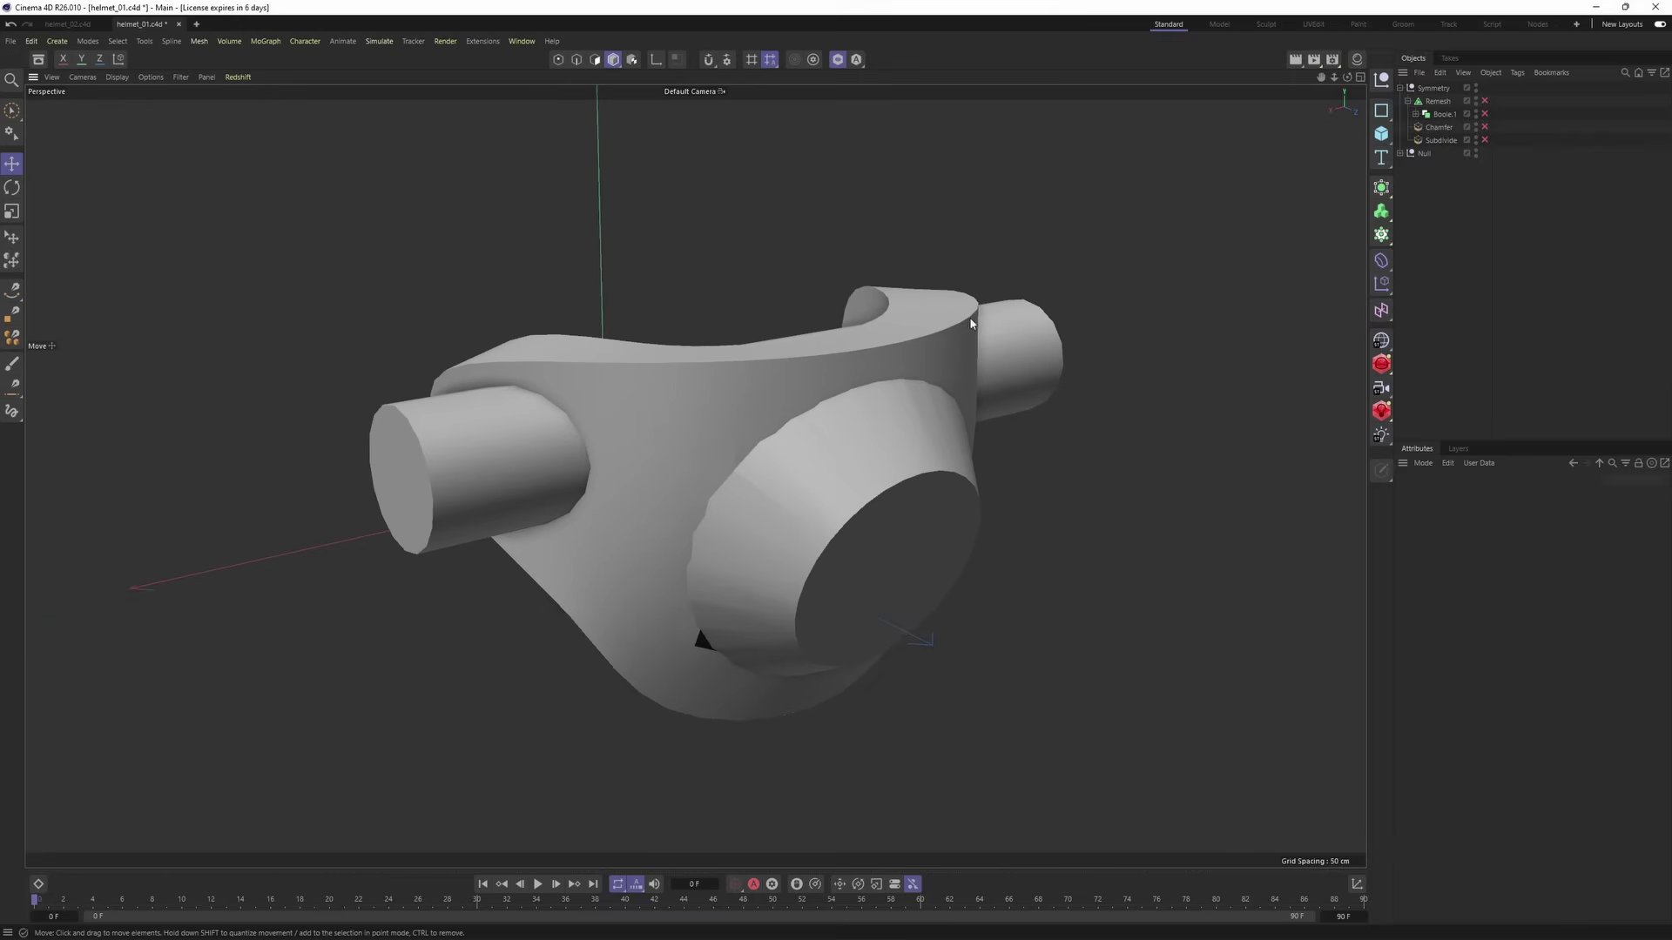
alt+drag(967, 328, 892, 340)
click(1380, 133)
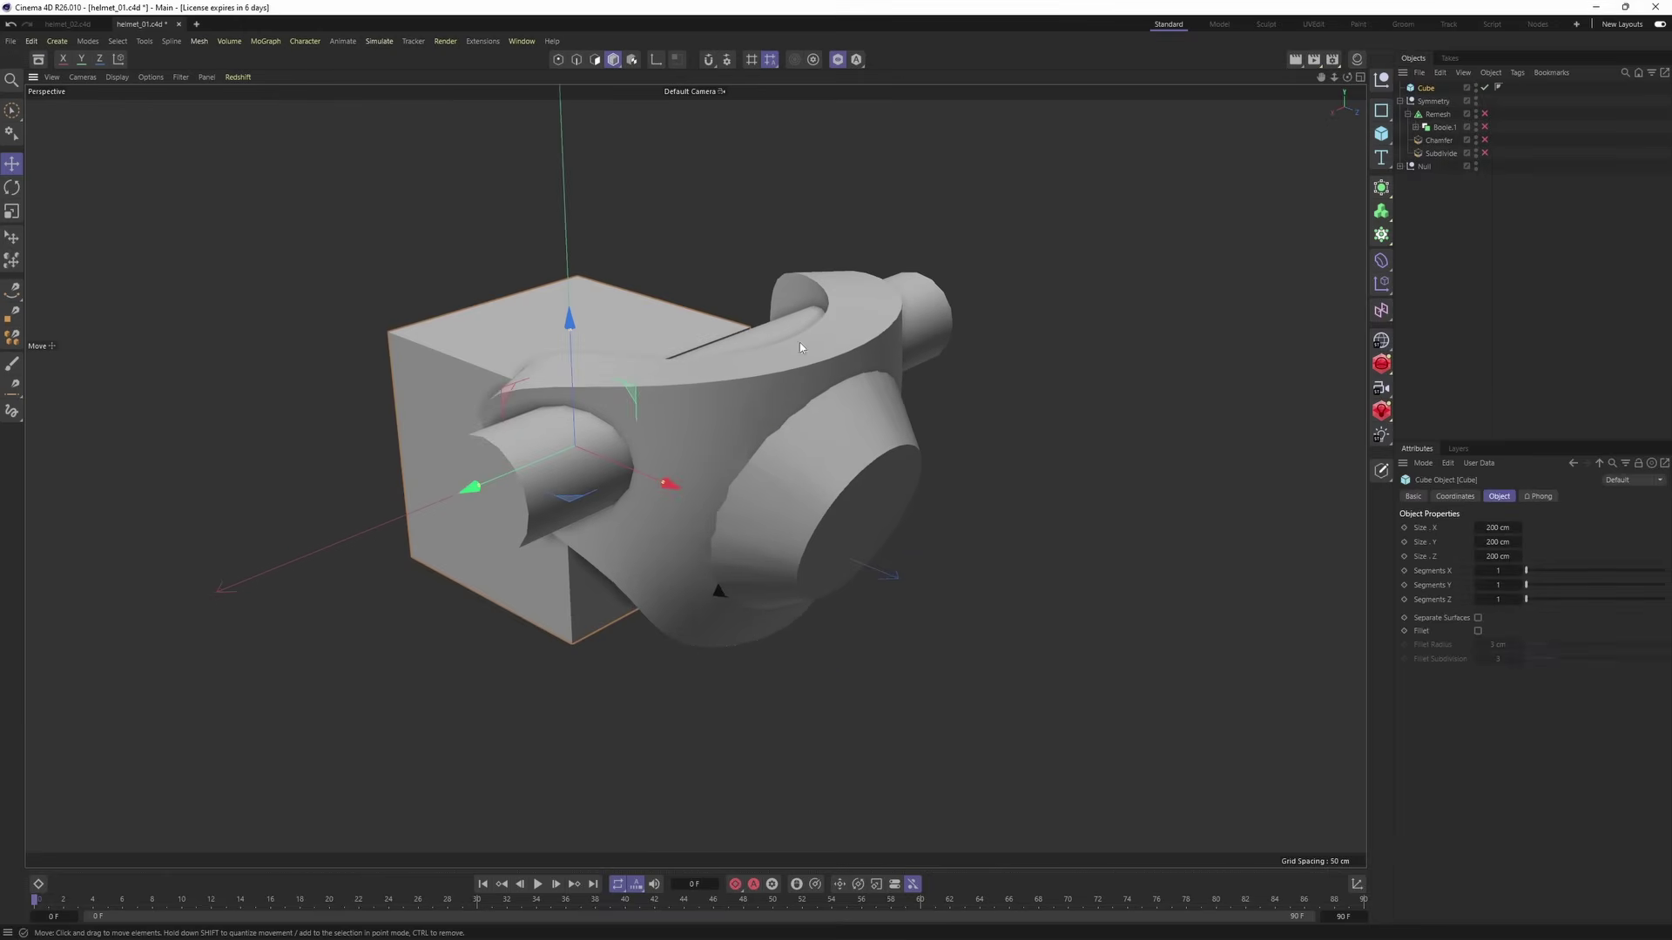
alt+drag(664, 478, 829, 284)
scroll(817, 363, up, 1)
alt+drag(856, 348, 814, 523)
drag(802, 367, 811, 366)
alt+drag(811, 367, 937, 563)
- Make the cube editable and bevel its lower front edge with an offset of about 123.8 cm
key(c)
key(ctrl+a)
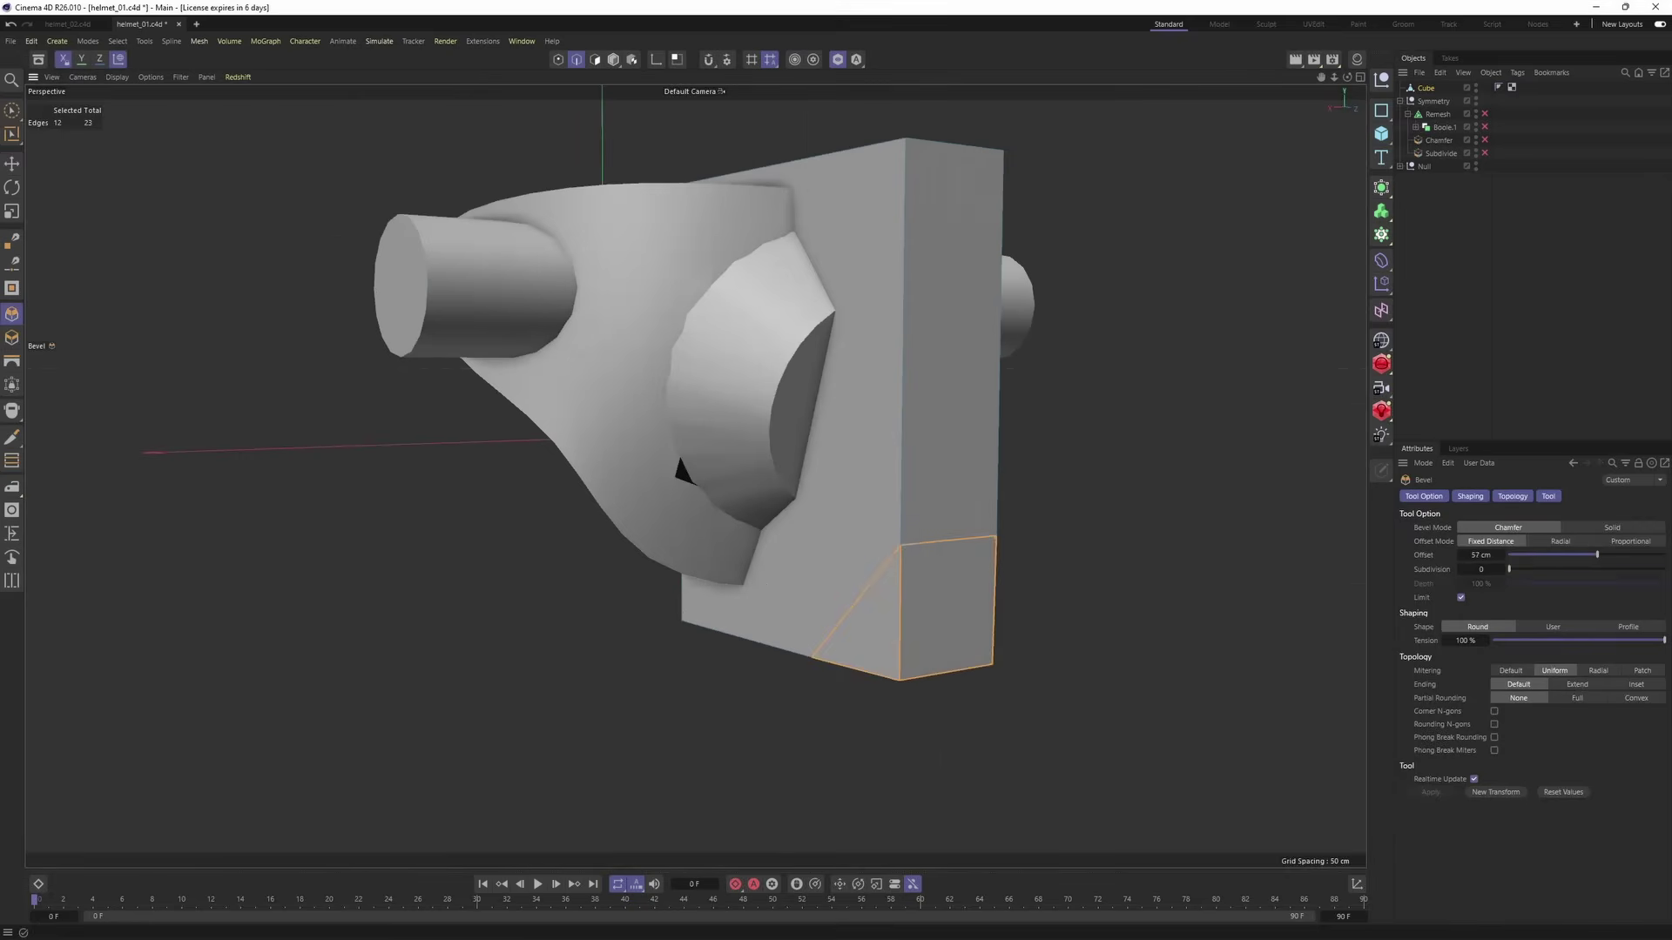
drag(871, 557, 987, 545)
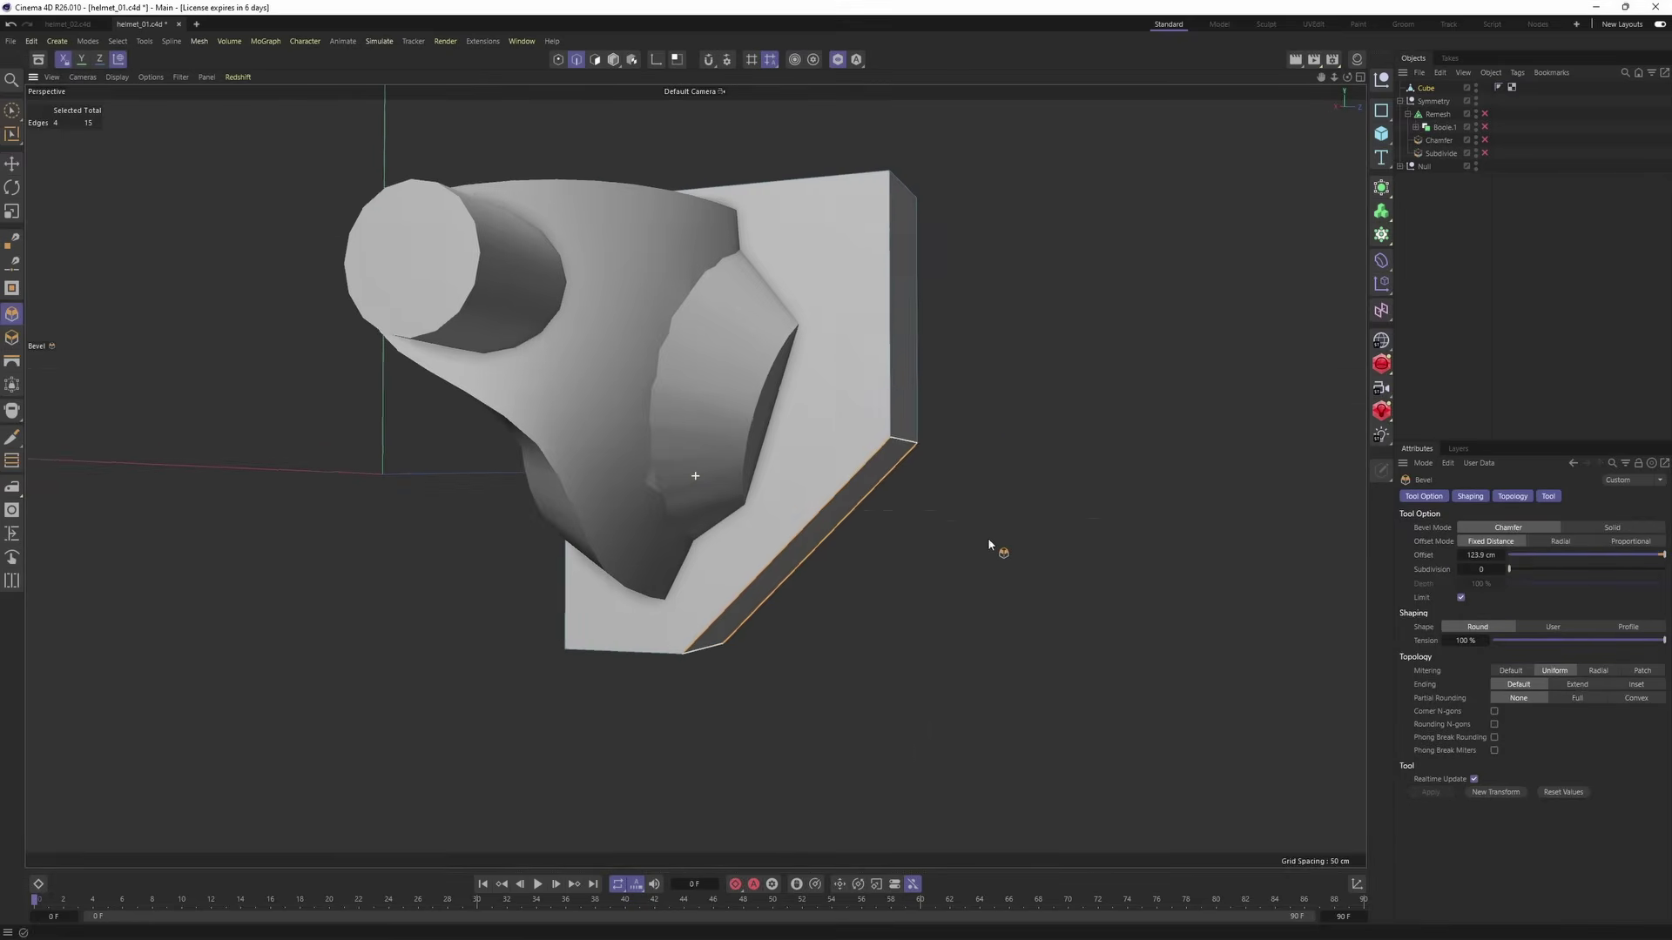
alt+drag(988, 545, 836, 612)
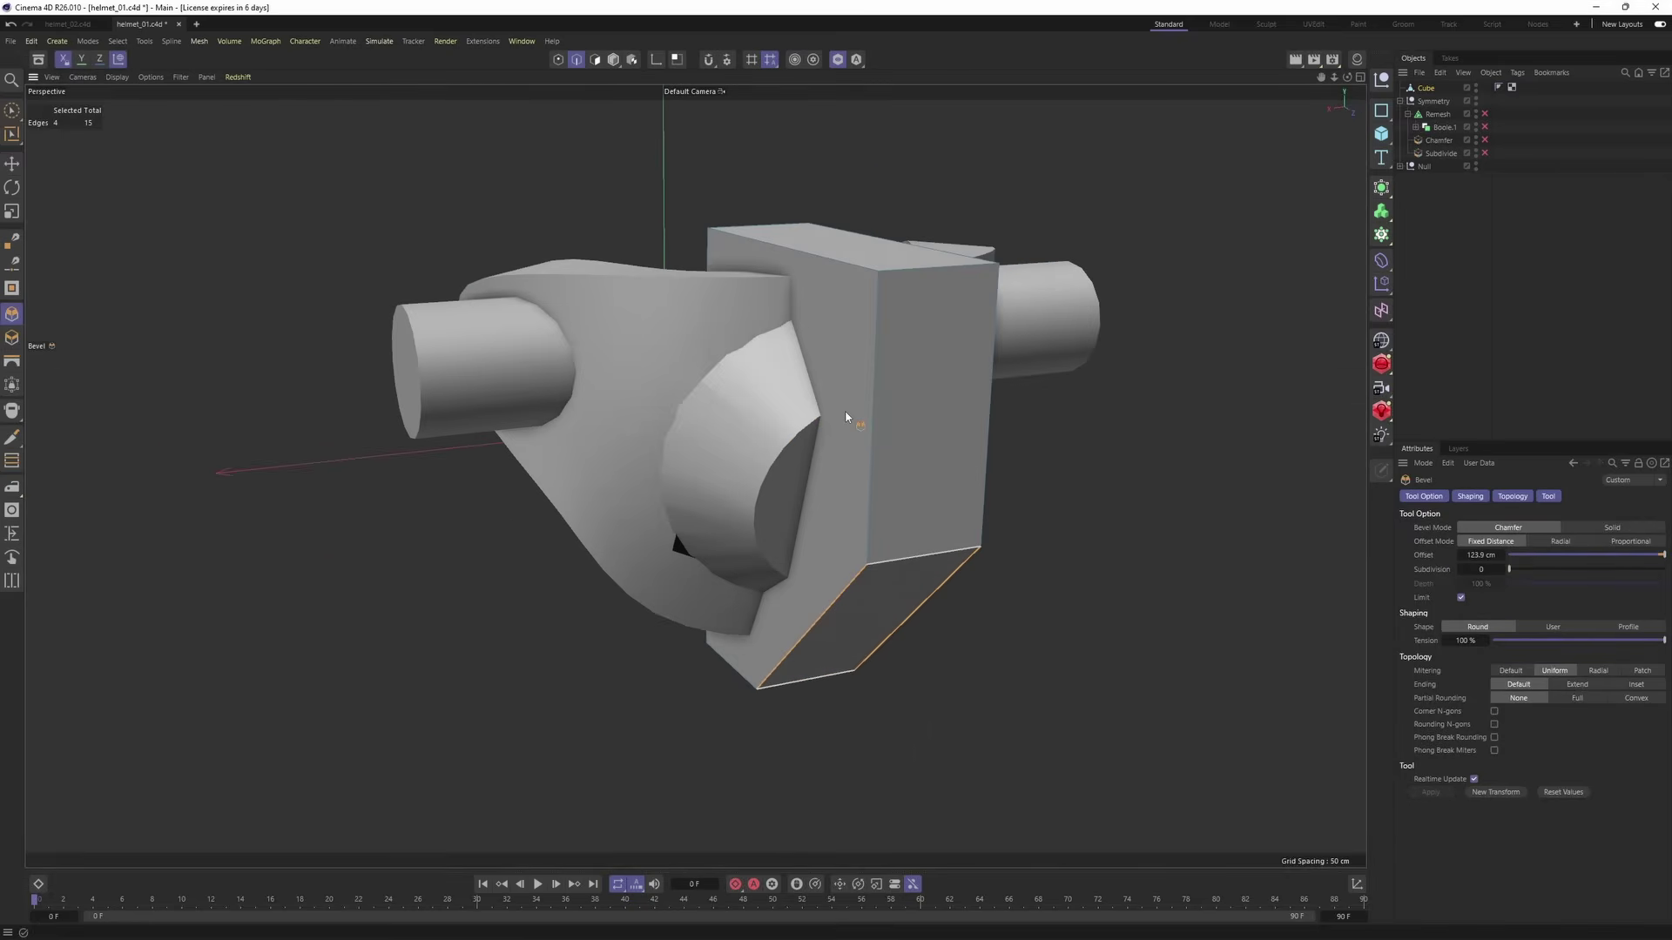
key(e)
alt+drag(895, 370, 844, 451)
alt+middle_drag(745, 319, 799, 392)
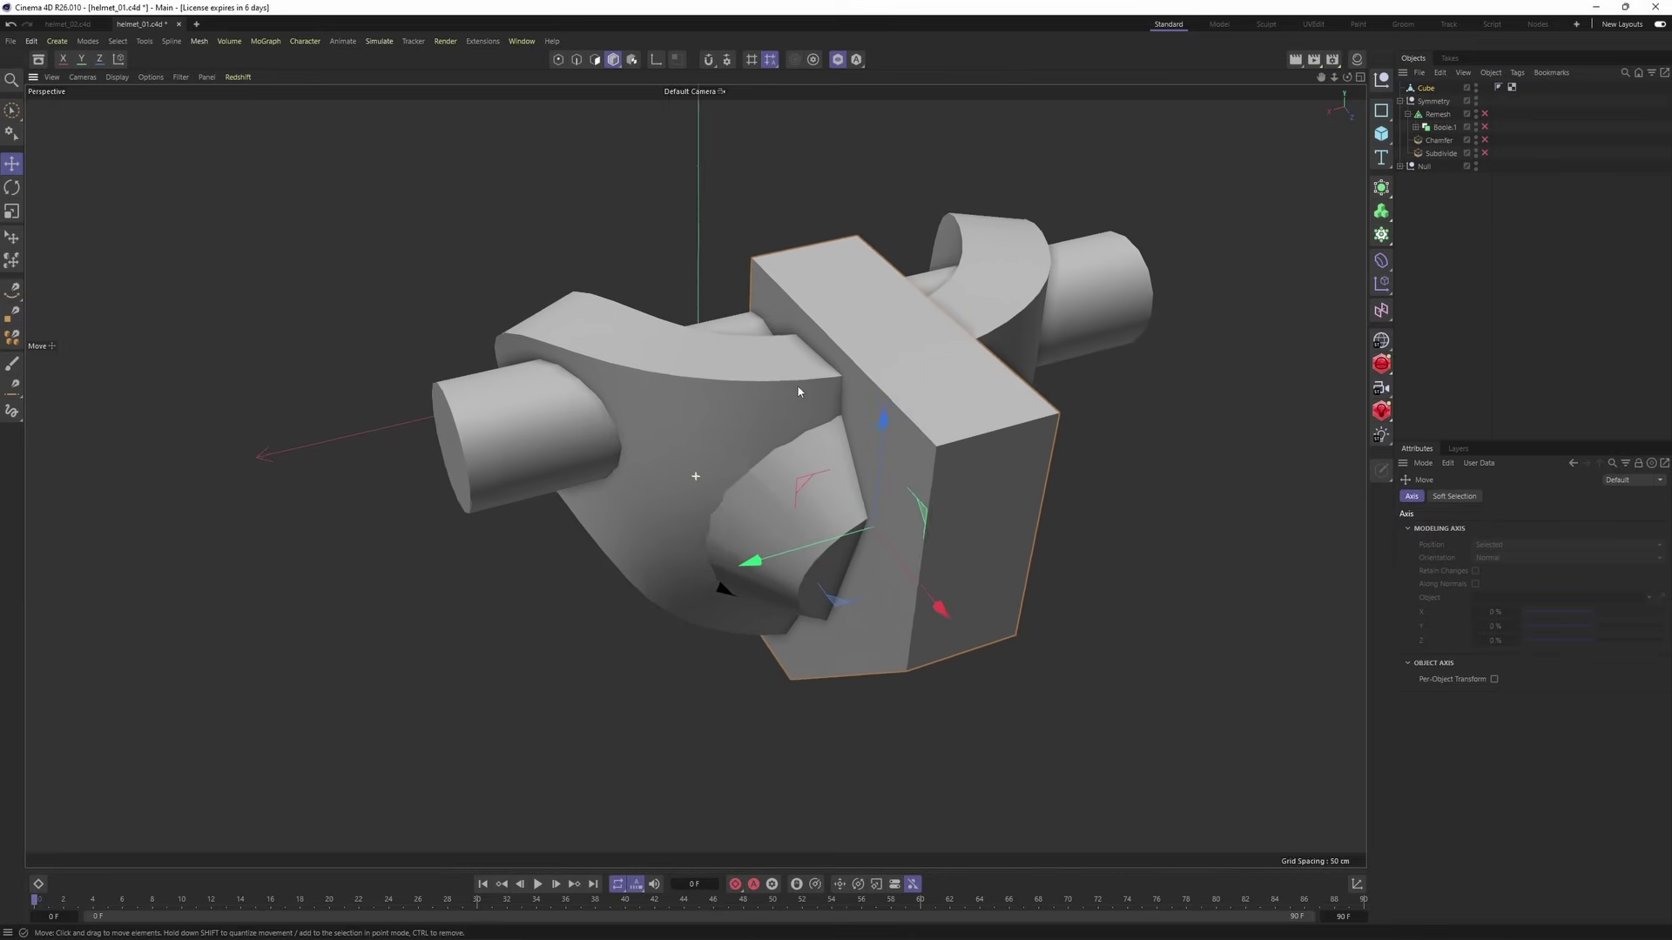
alt+drag(799, 391, 837, 391)
- Parent the existing Boole to a new Boole set to A union B with Create single object enabled
click(1443, 131)
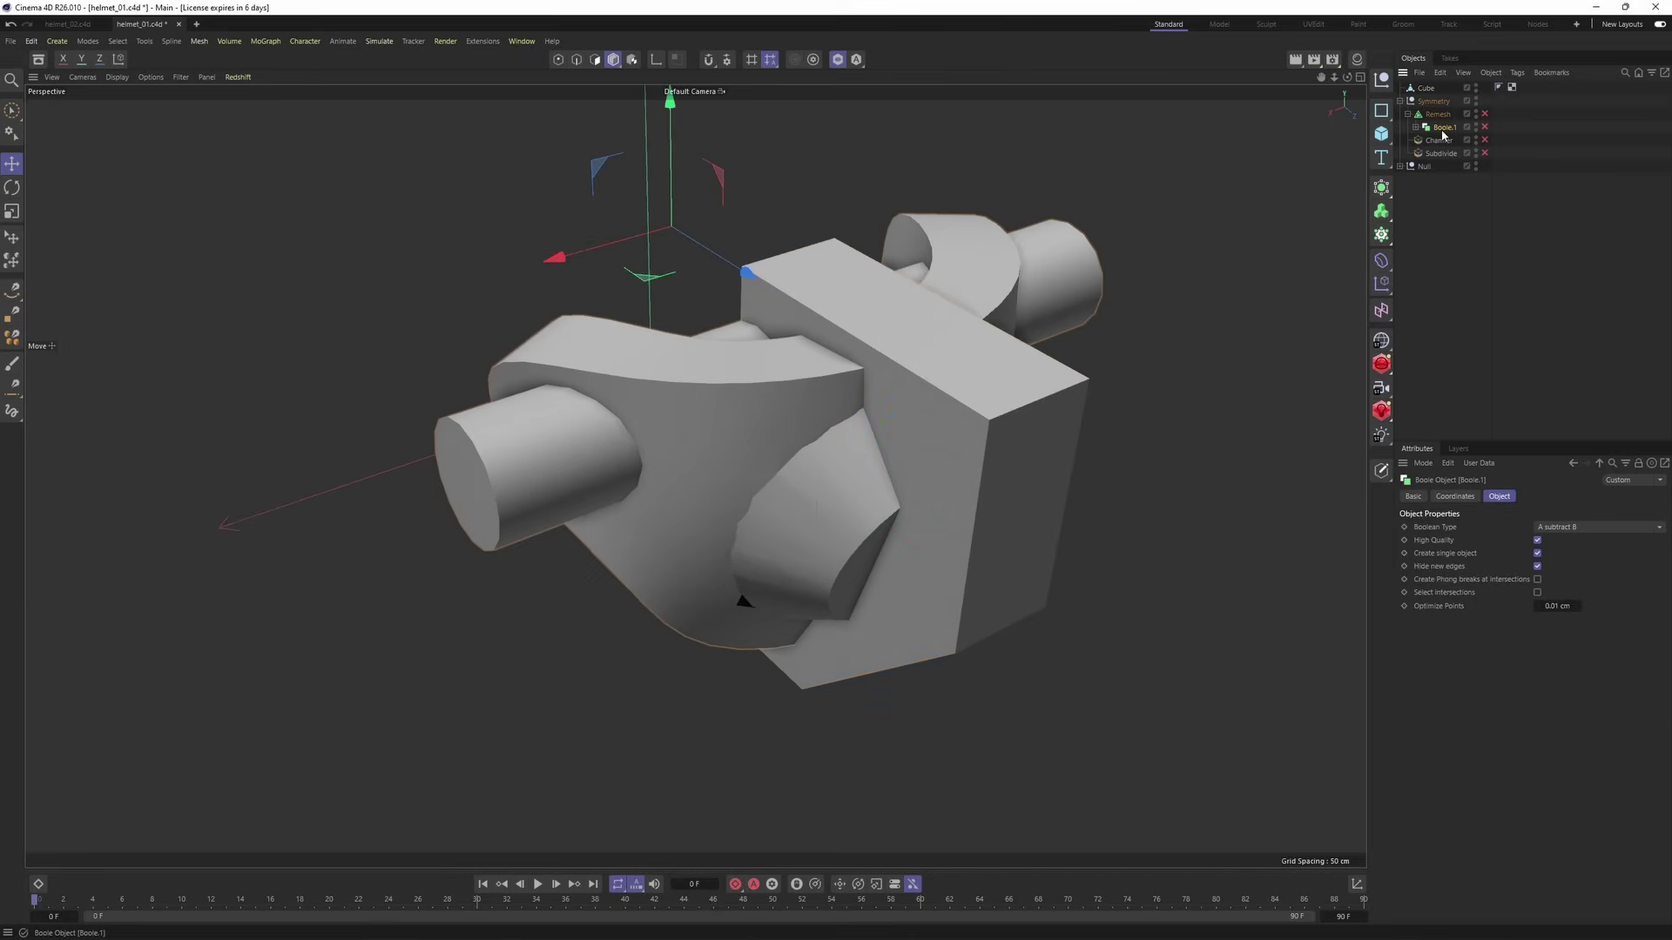
click(1048, 432)
click(1456, 128)
click(1381, 186)
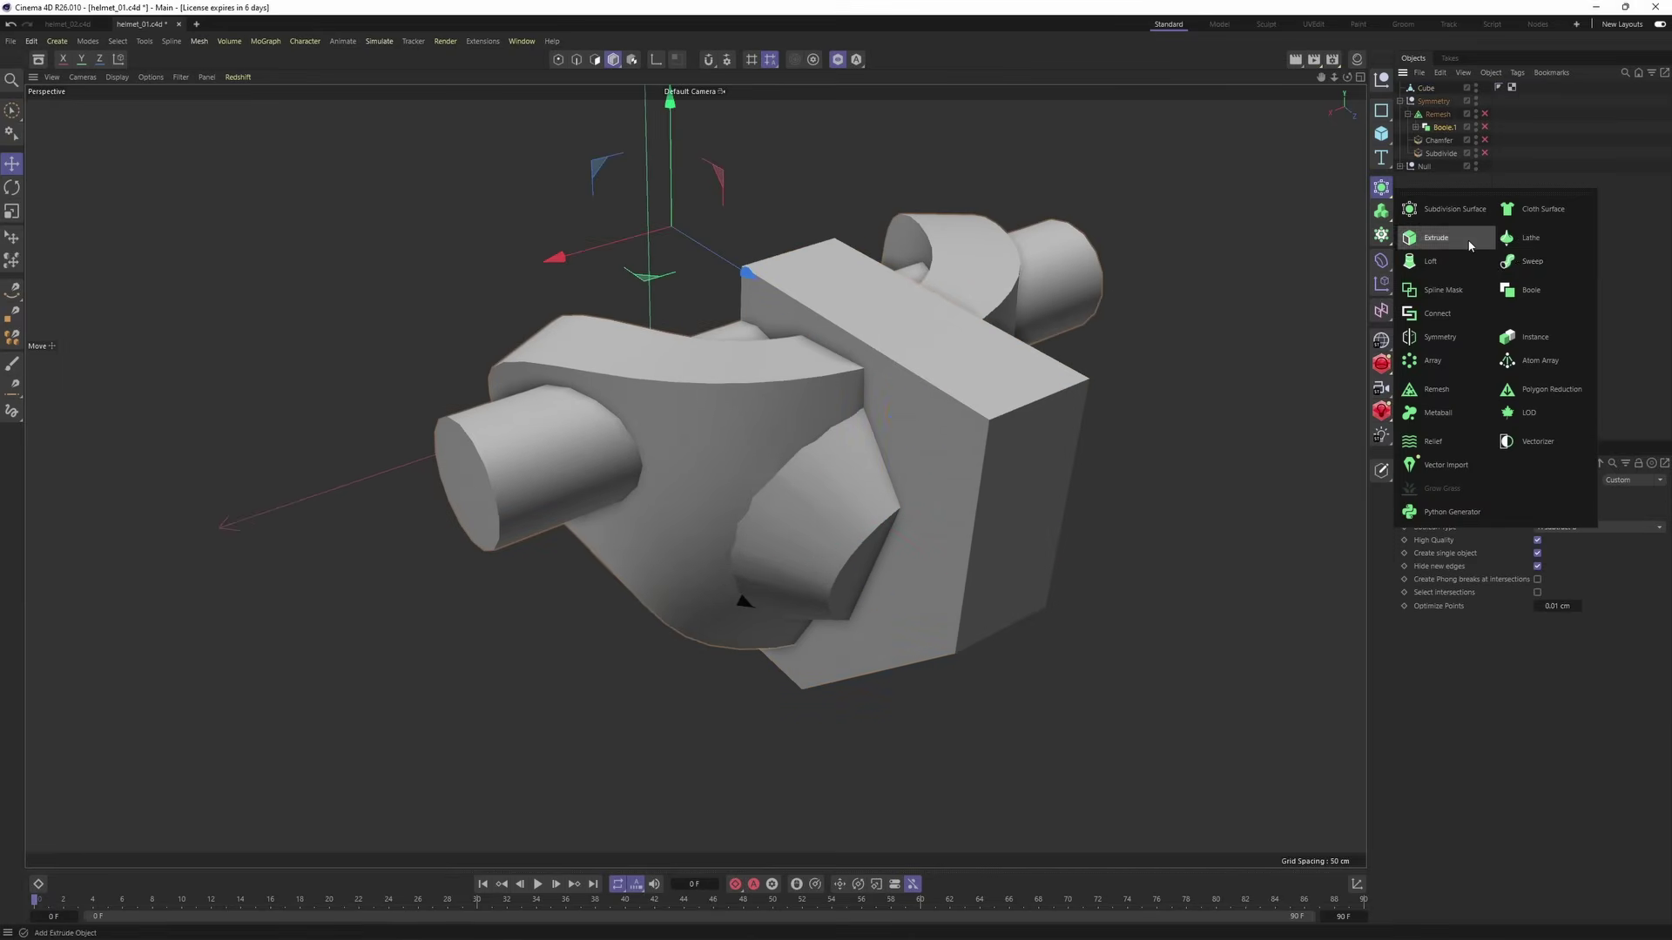
click(1530, 291)
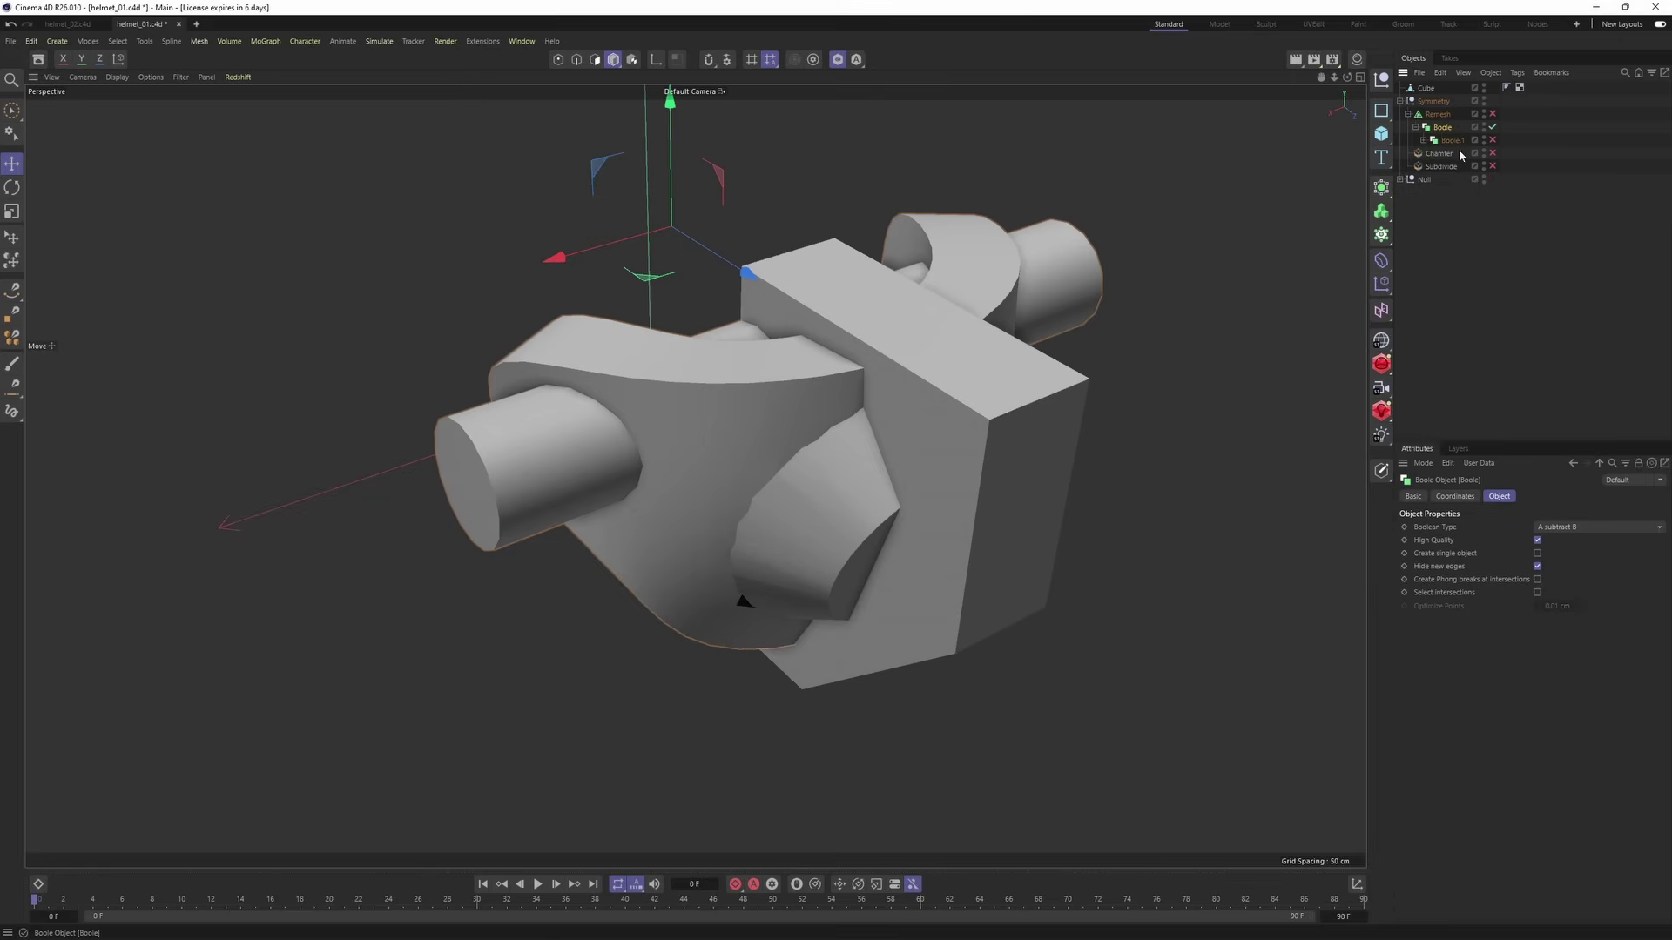
click(1568, 527)
click(1594, 547)
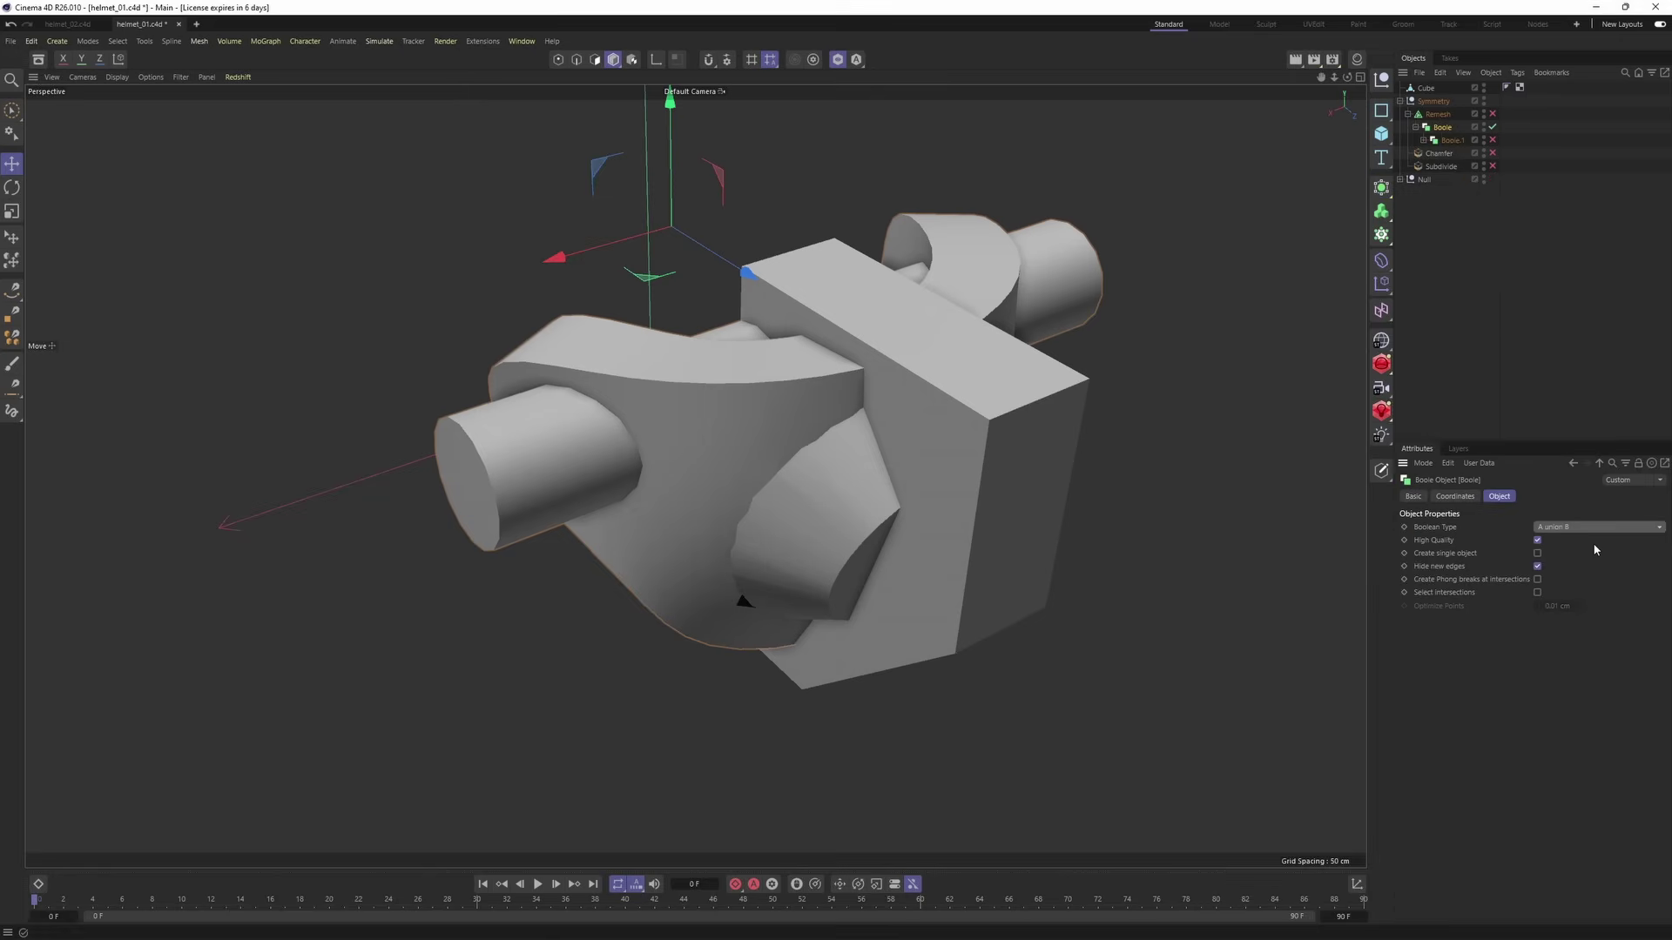
click(1537, 554)
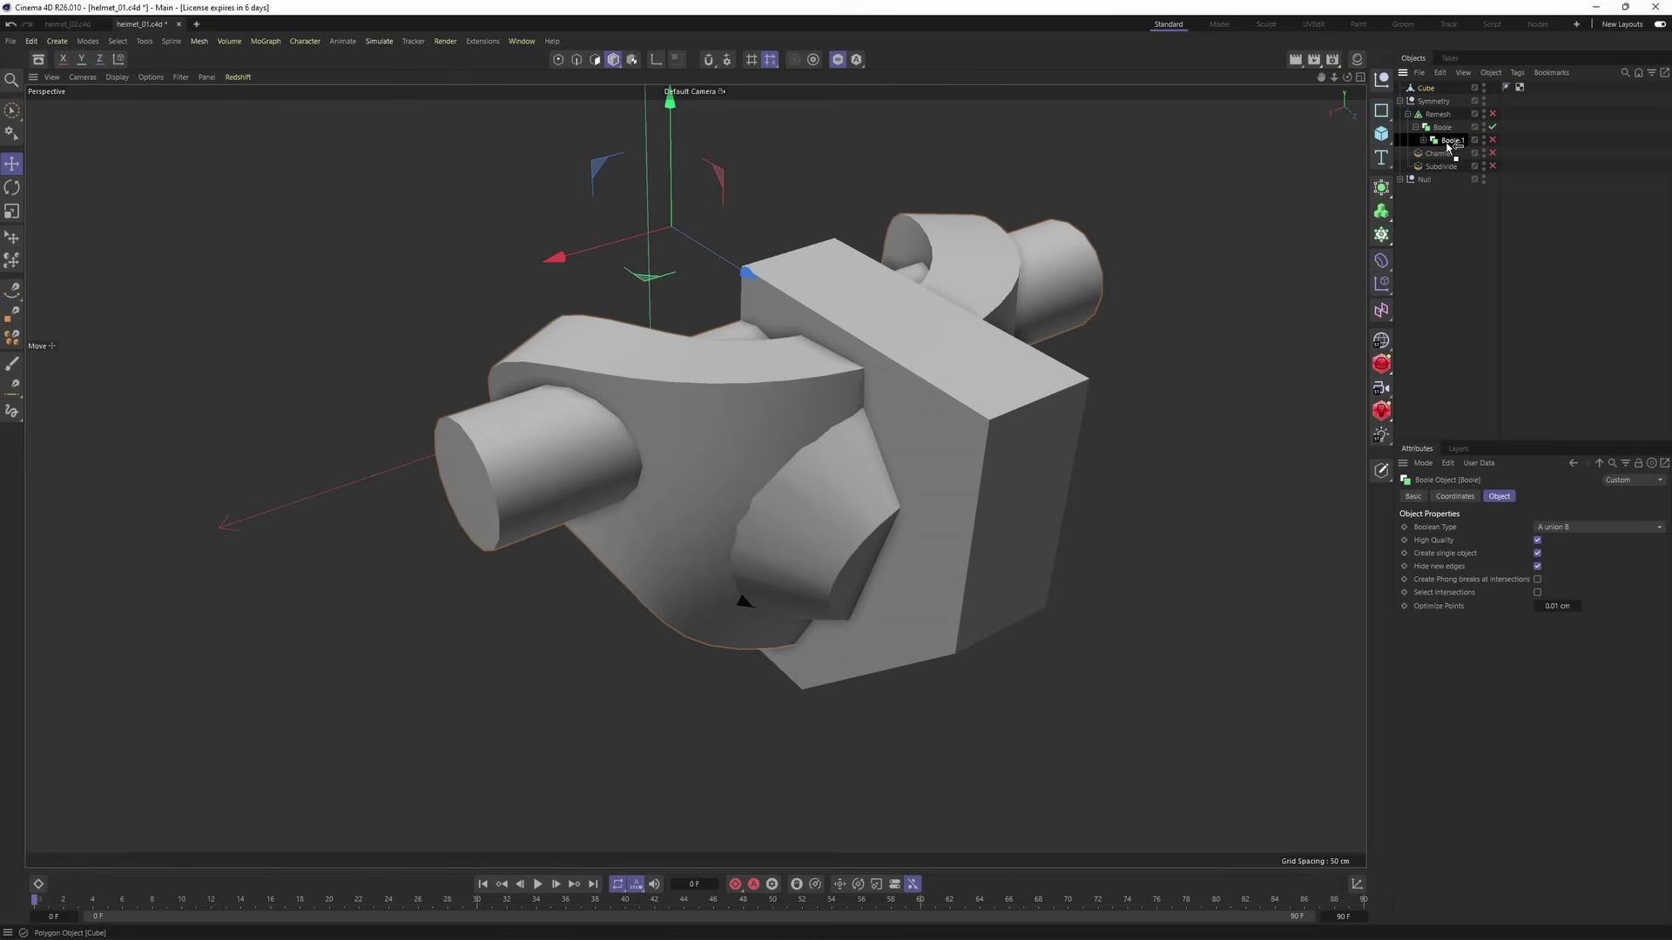
- Place the cube in the union Boole below the inner Boole and show the wireframe lines
drag(1452, 146, 1452, 143)
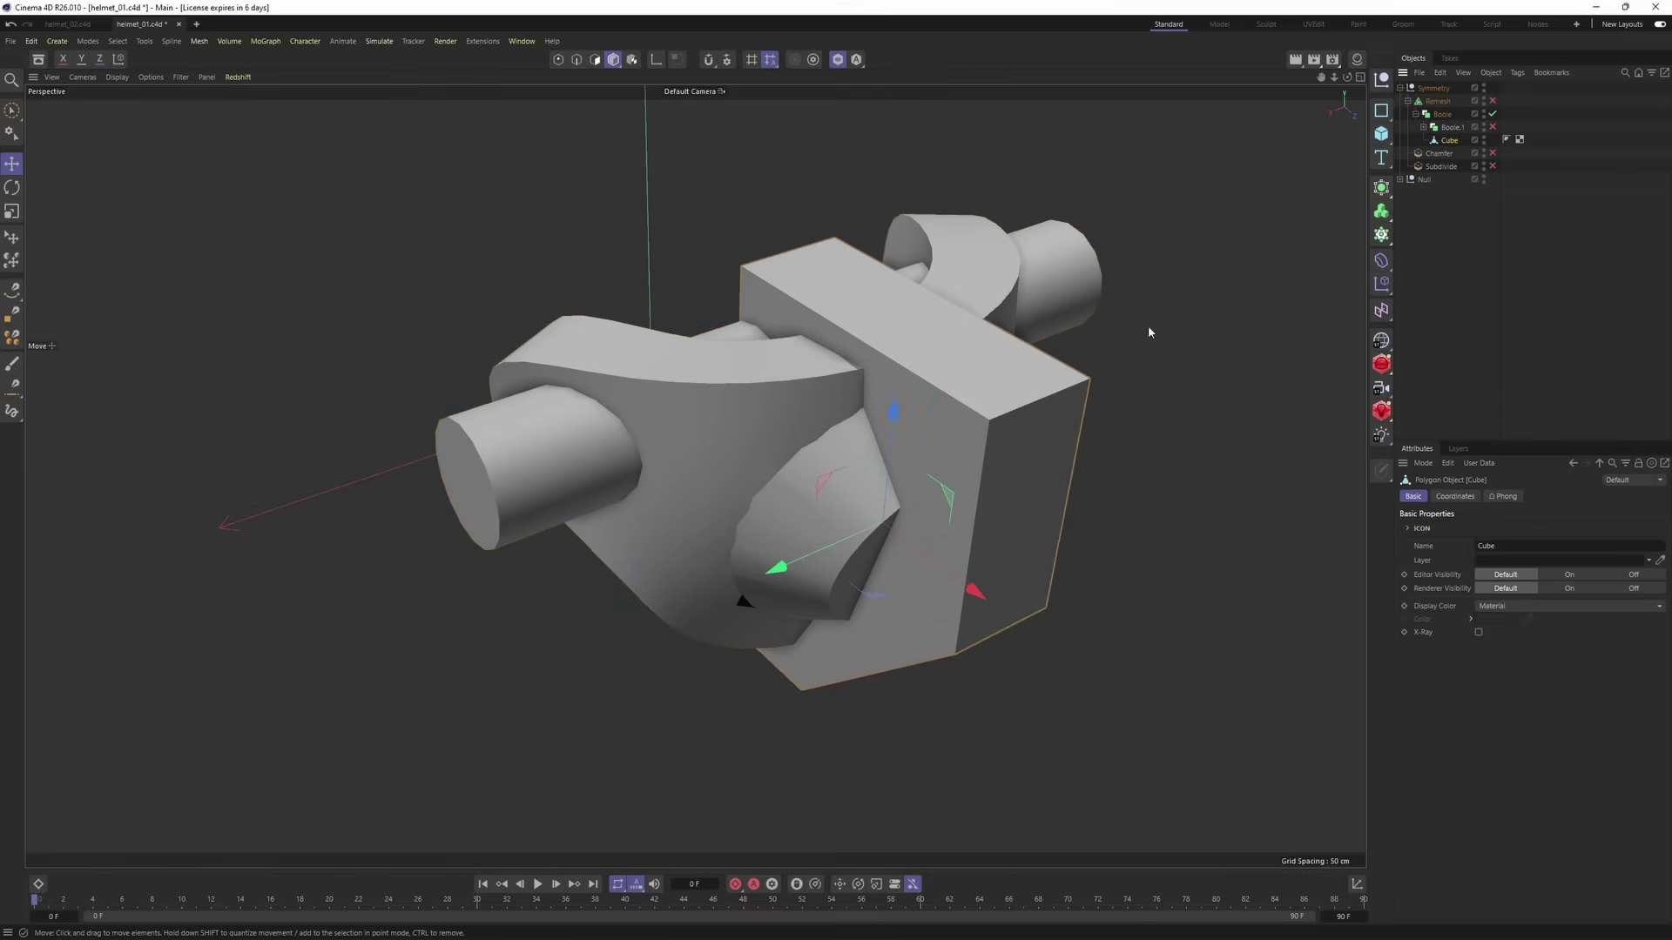
scroll(994, 347, up, 5)
scroll(893, 383, up, 2)
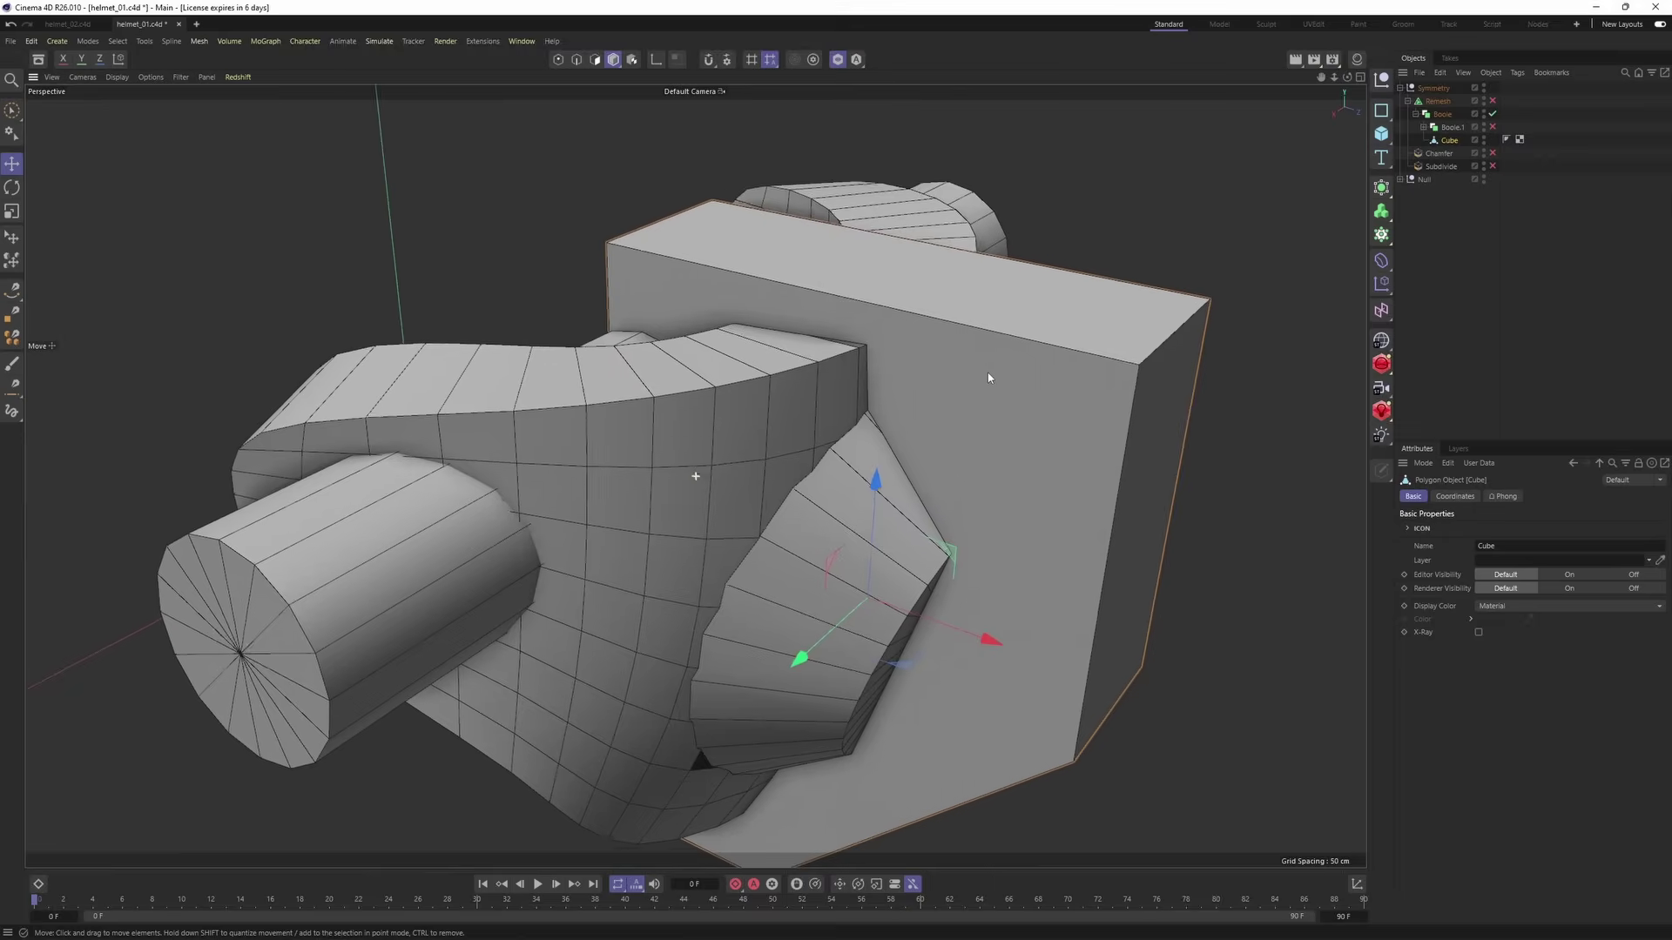
alt+drag(989, 377, 893, 392)
click(1416, 114)
click(1442, 114)
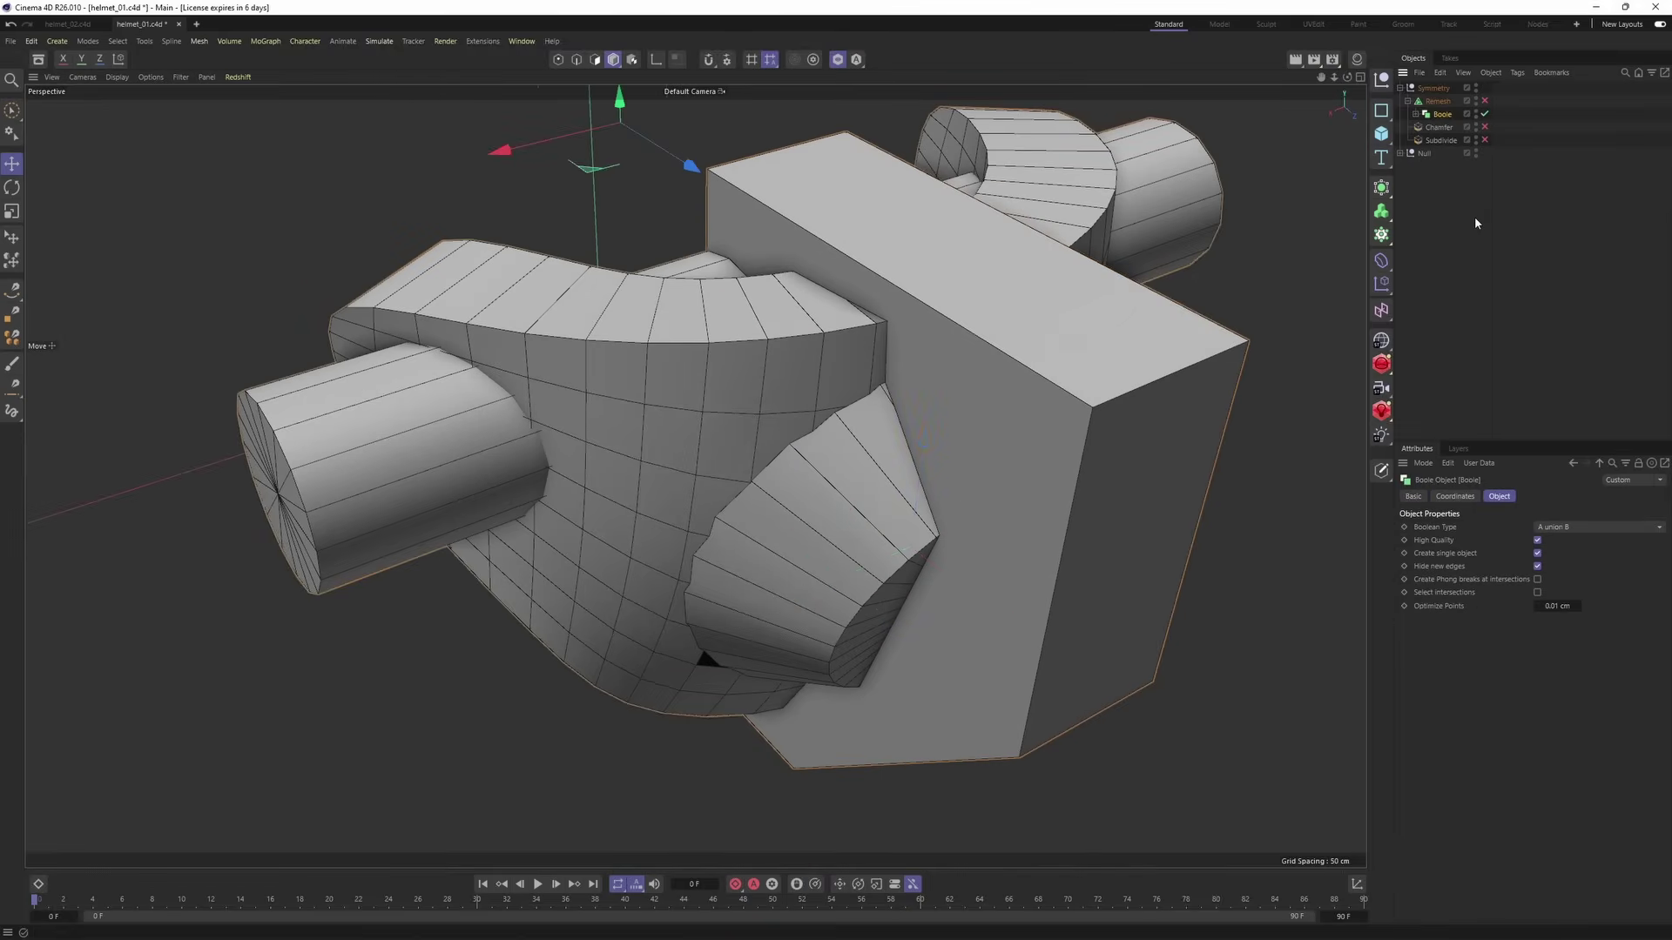
alt+middle_drag(1195, 211, 1080, 302)
scroll(1120, 258, down, 1)
click(1455, 300)
scroll(1135, 253, down, 1)
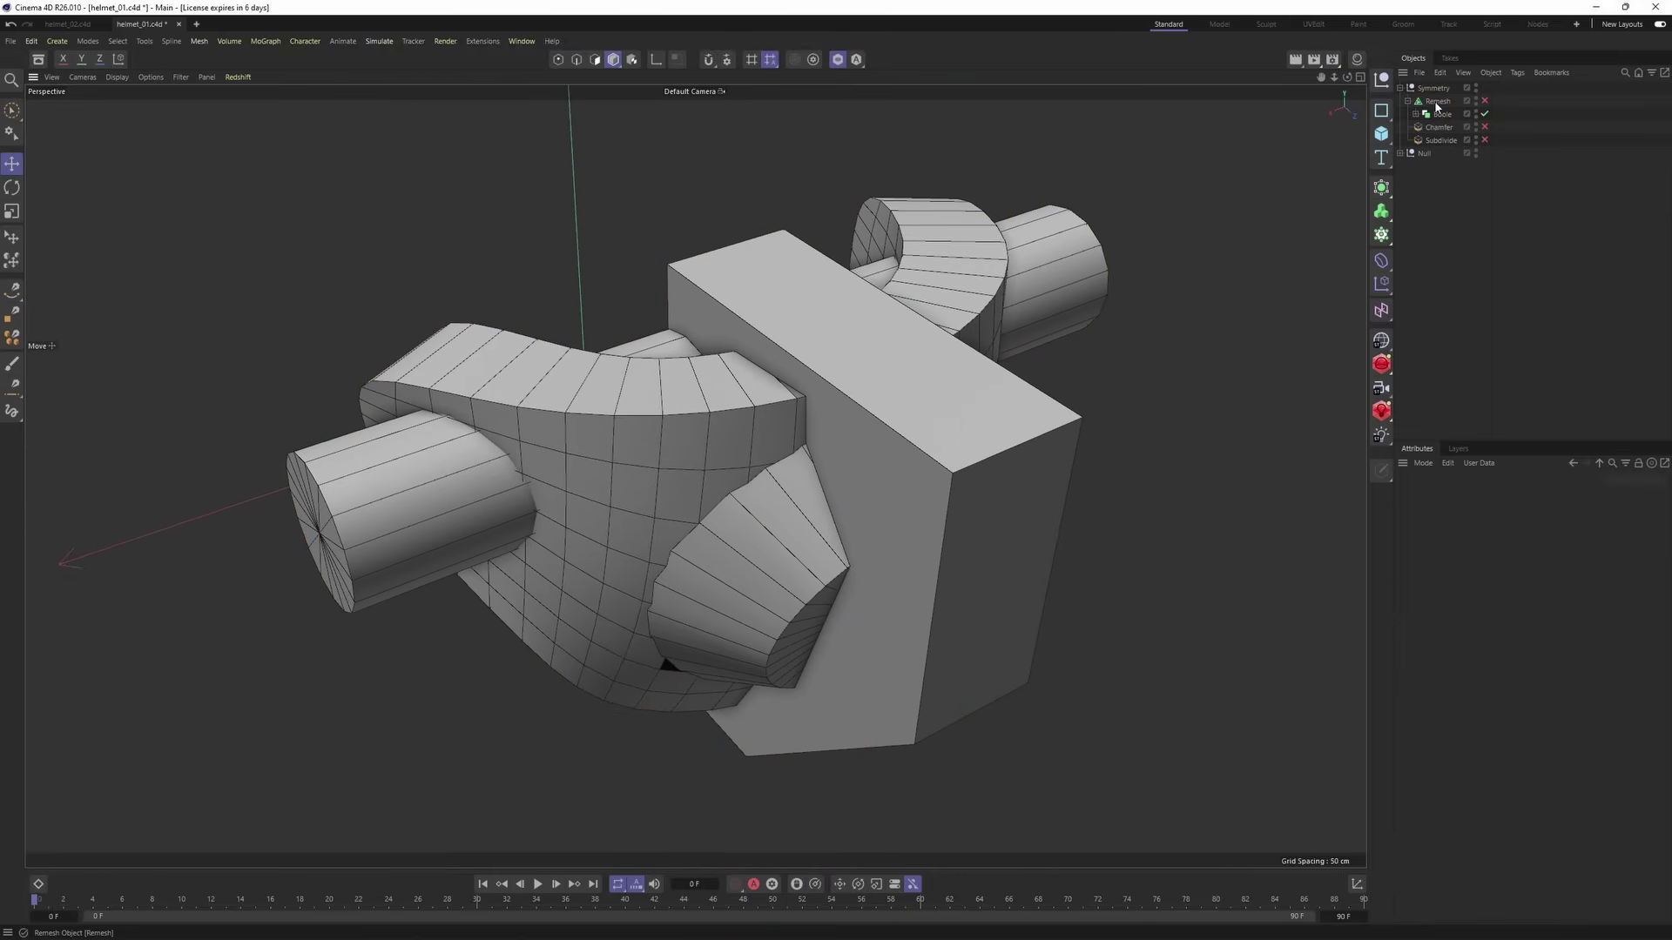
- Turn on the Remesh generator to remesh the part united with the cube
click(1484, 101)
alt+drag(1523, 289, 944, 384)
alt+middle_drag(944, 384, 996, 380)
scroll(996, 380, up, 1)
- Turn on the inner Boole that cuts the side holes and the Chamfer deformer
click(1415, 114)
click(1415, 114)
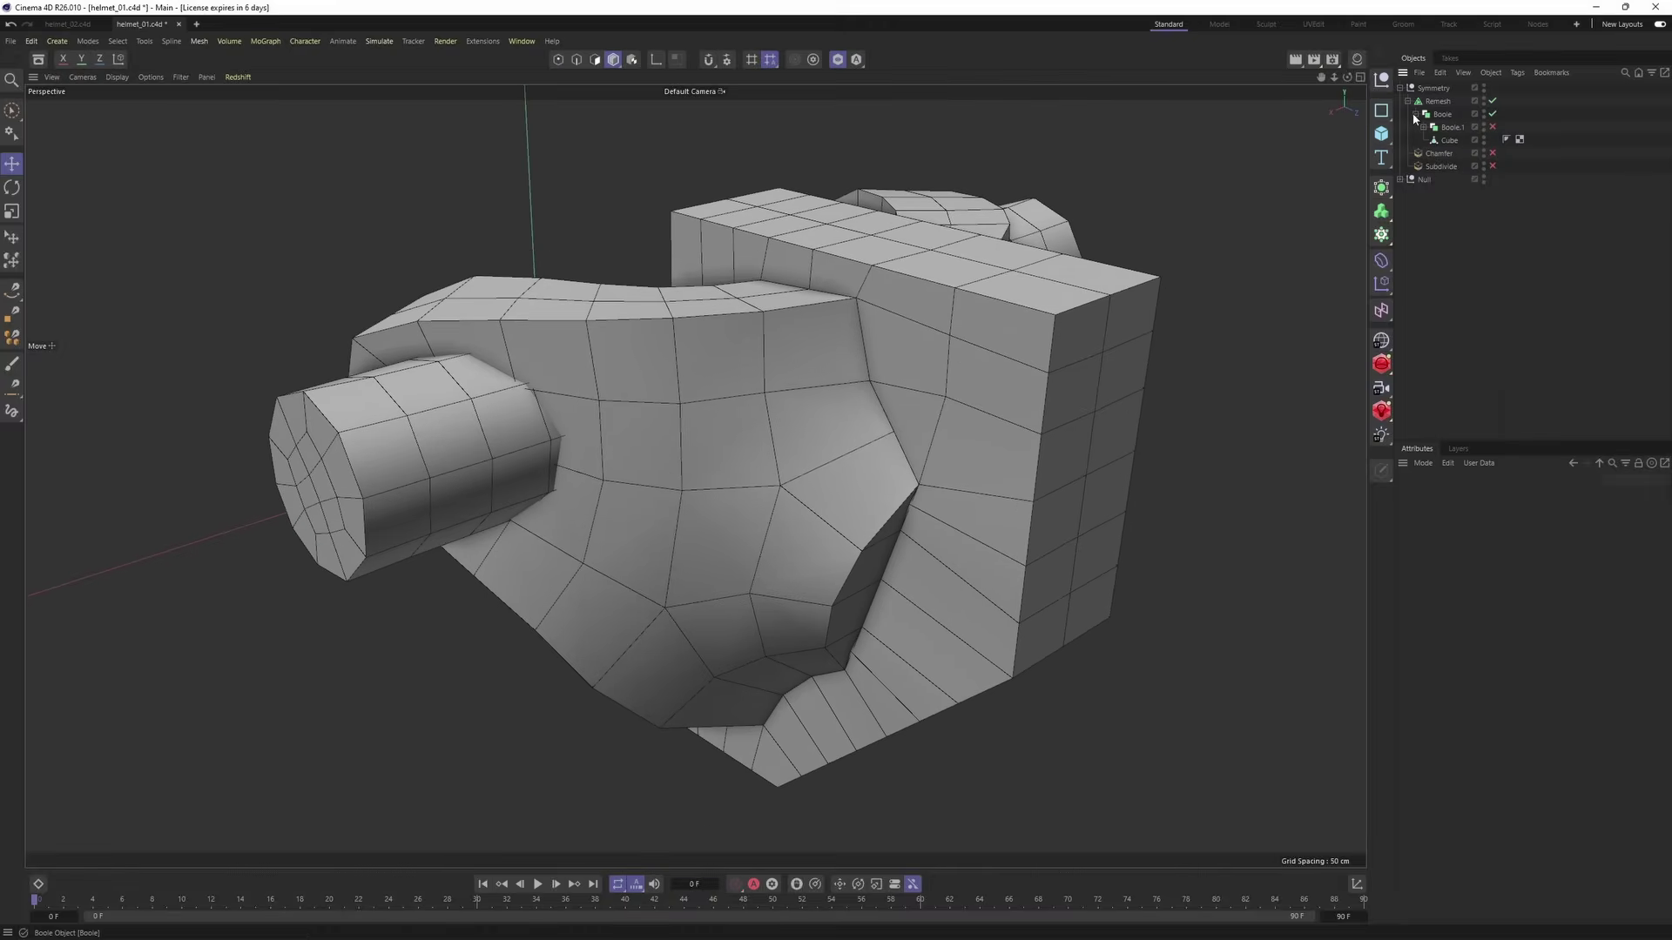
click(1492, 128)
alt+drag(857, 379, 883, 409)
click(1492, 153)
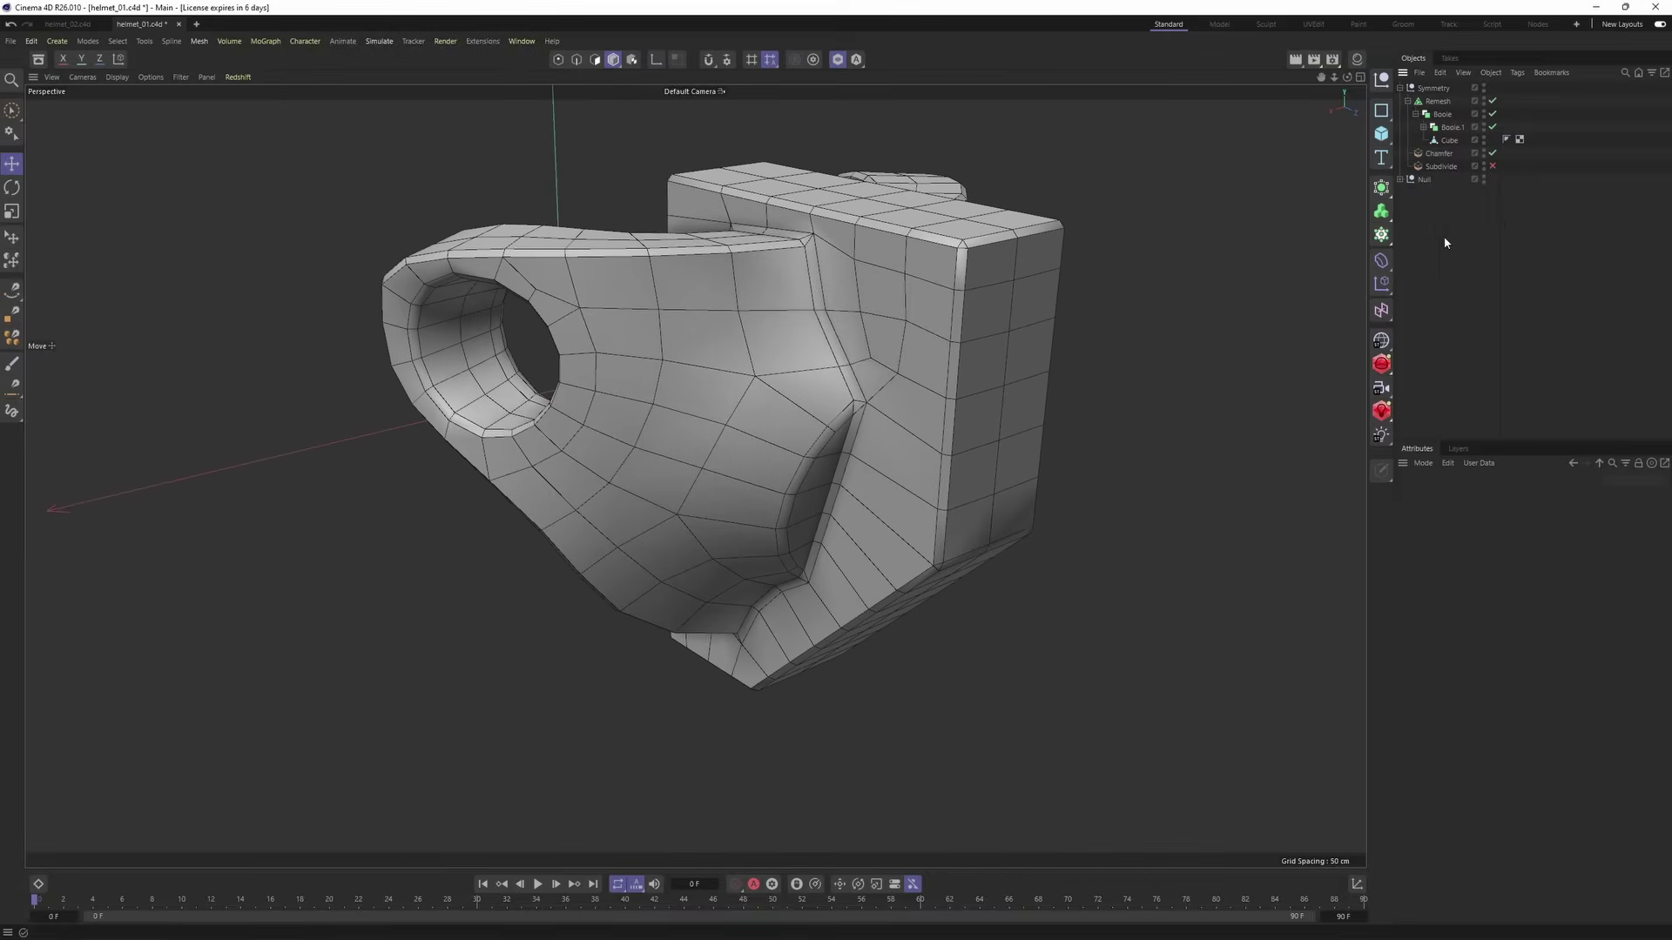
- Turn on the Subdivide deformer and view the smoothed part in plain shading without wireframe lines
alt+drag(1019, 383, 947, 397)
mouse_move(984, 383)
alt+mouse_down()
mouse_move(1052, 322)
mouse_move(1026, 357)
mouse_move(1123, 428)
mouse_move(764, 378)
mouse_move(998, 385)
alt+mouse_up()
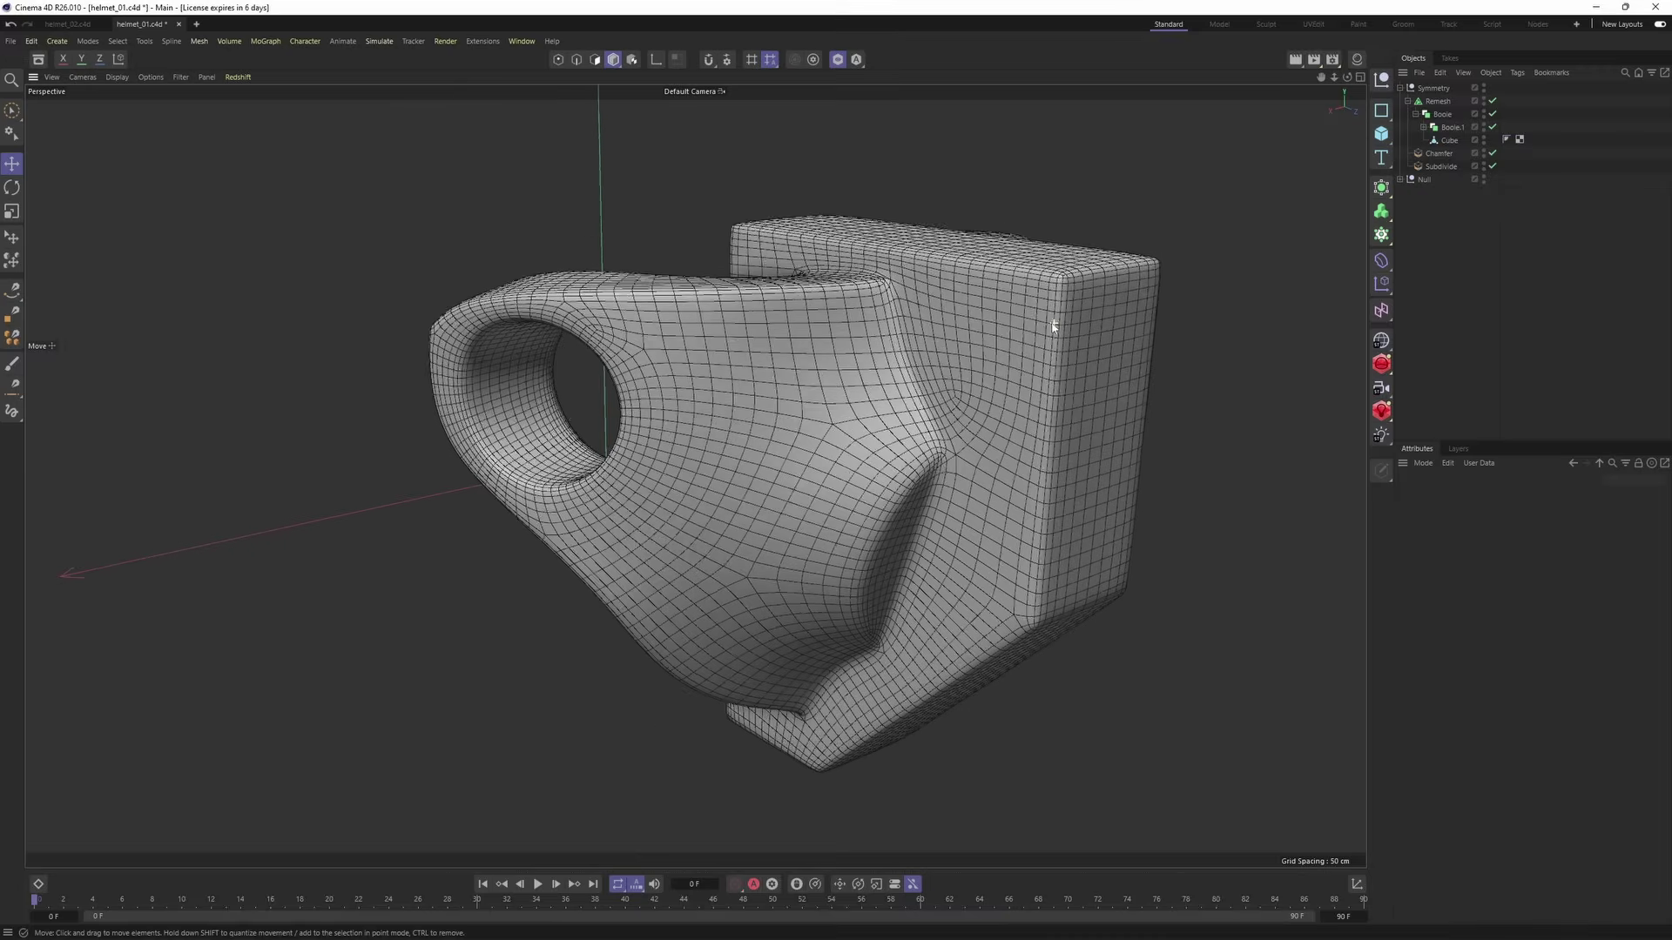
key(n)
key(a)
alt+drag(883, 422, 683, 514)
alt+right_drag(815, 305, 856, 324)
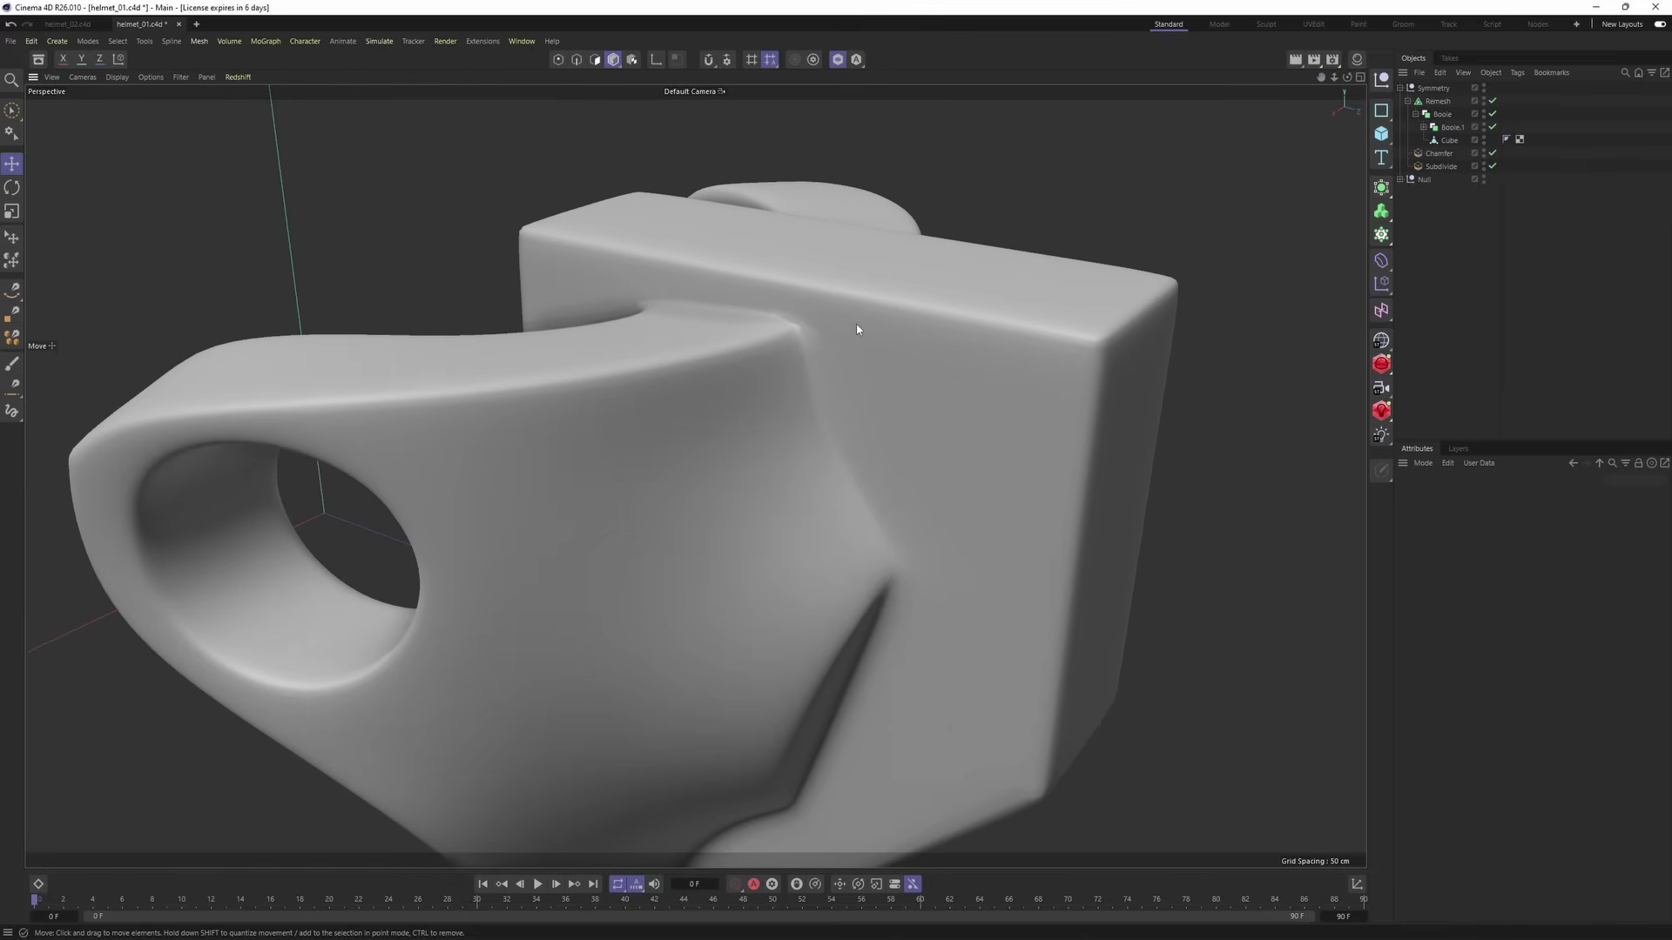
- Display the wireframe lines over the shading again and inspect the subdivided topology around the cube joint
key(n)
key(b)
mouse_move(856, 336)
alt+mouse_down()
mouse_move(821, 347)
mouse_move(881, 384)
alt+mouse_up()
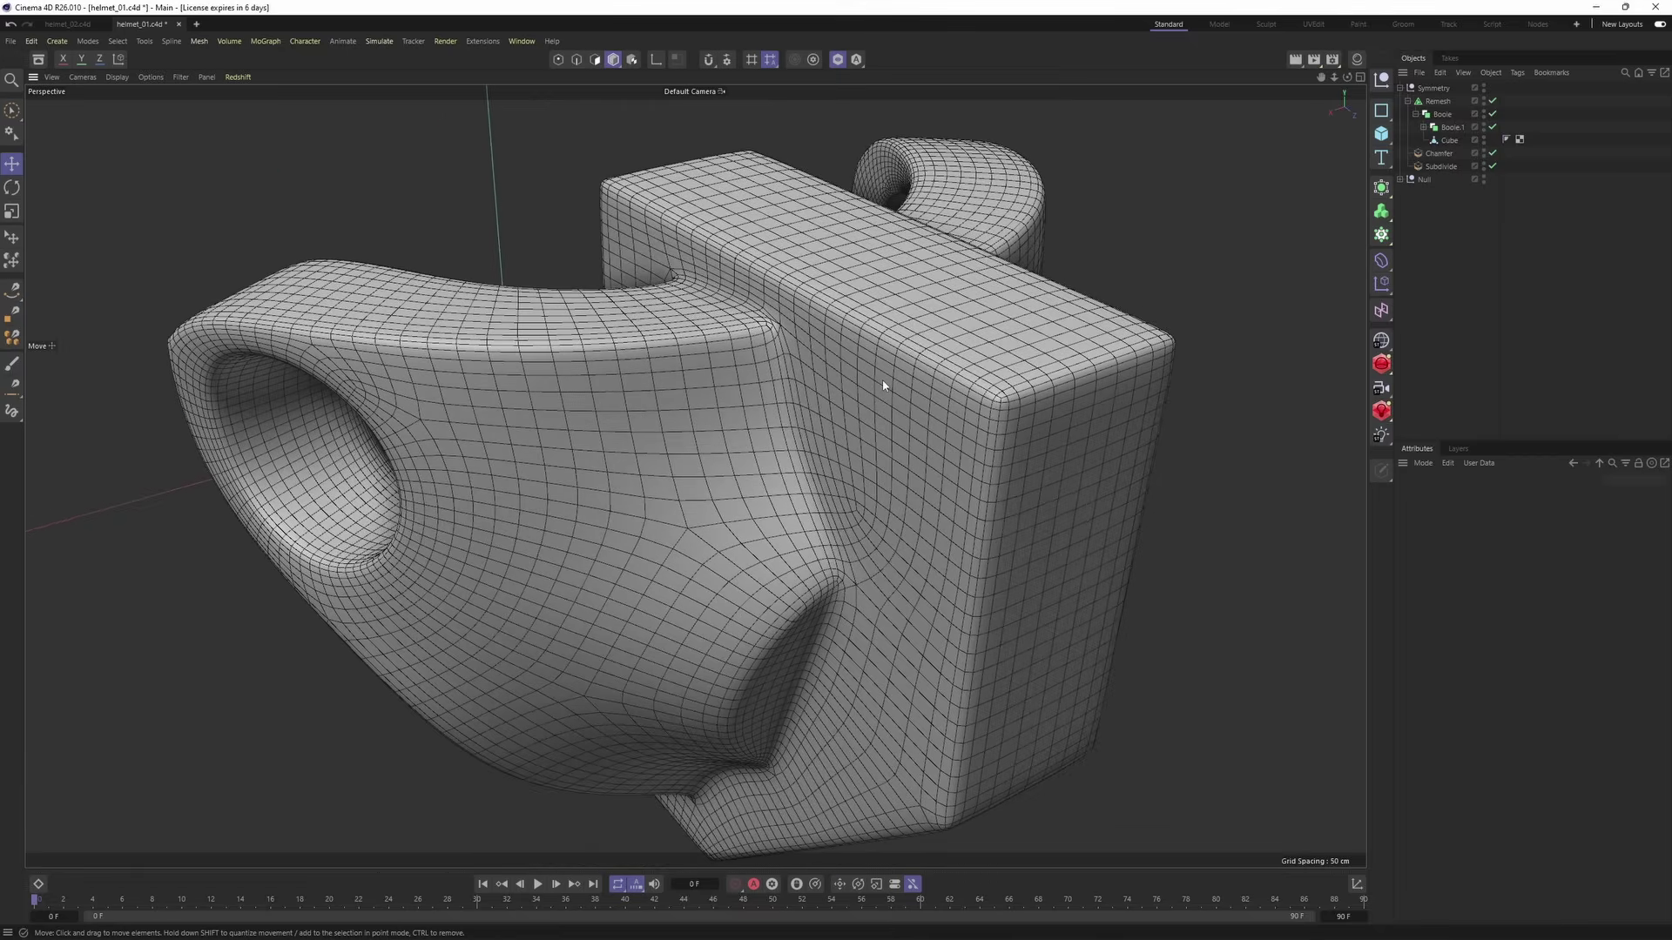
alt+drag(964, 431, 954, 490)
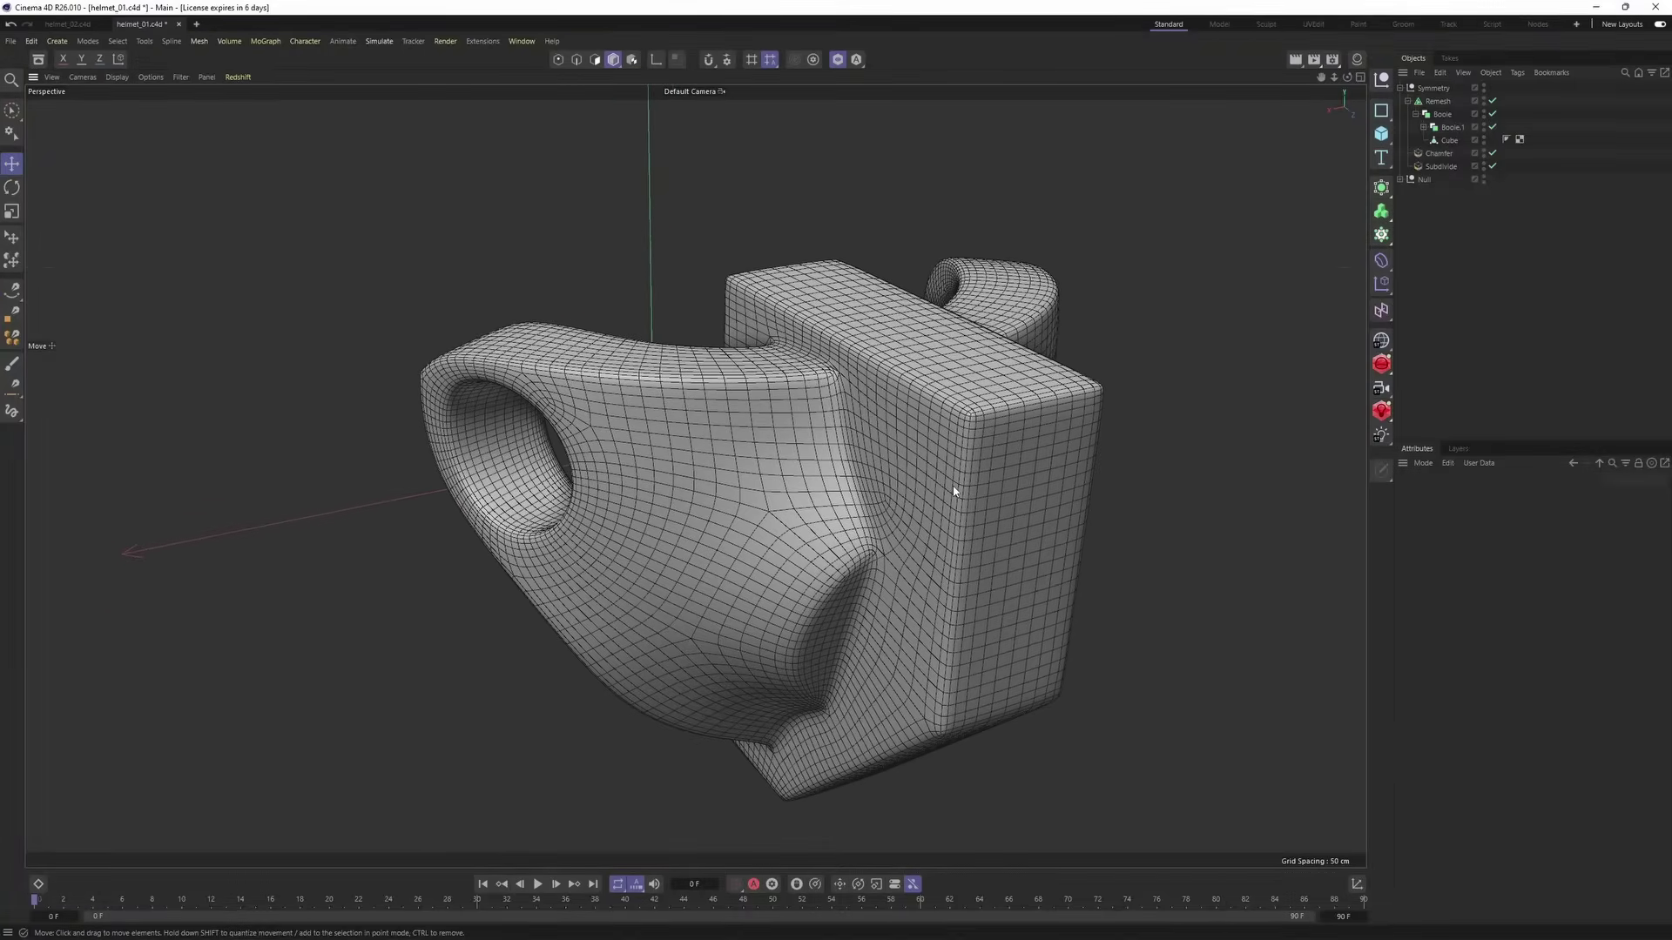
alt+drag(941, 496, 959, 374)
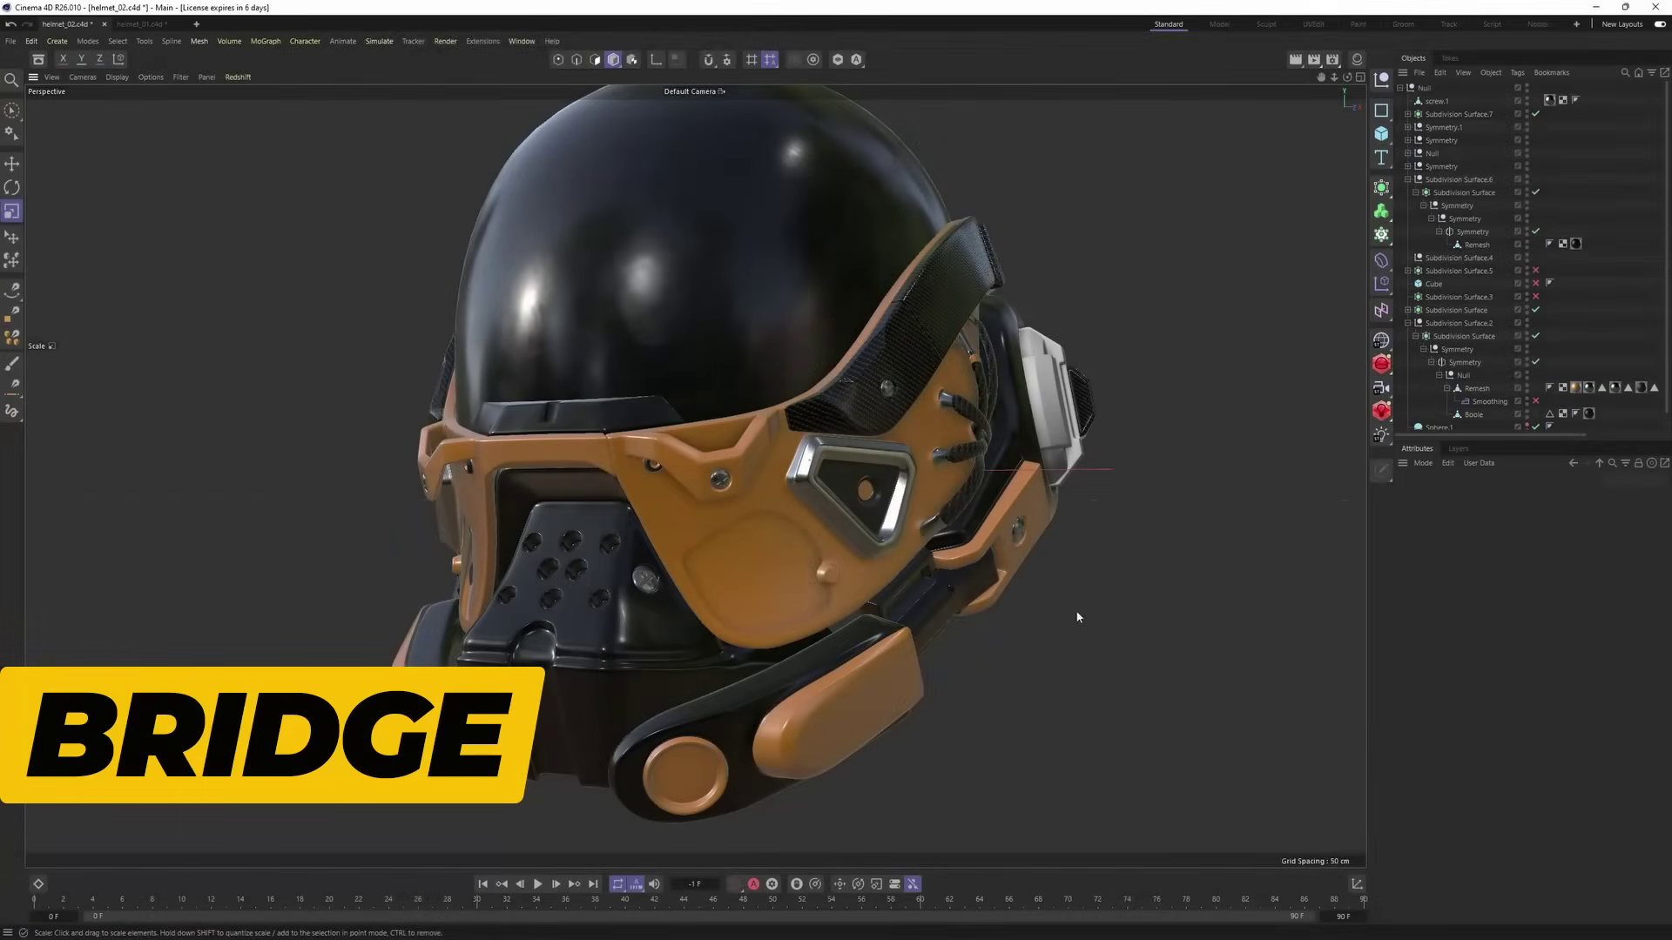
- Turn off the Subdivision Surface of the orange side plate and switch its Remesh mesh to edge mode
scroll(808, 493, up, 10)
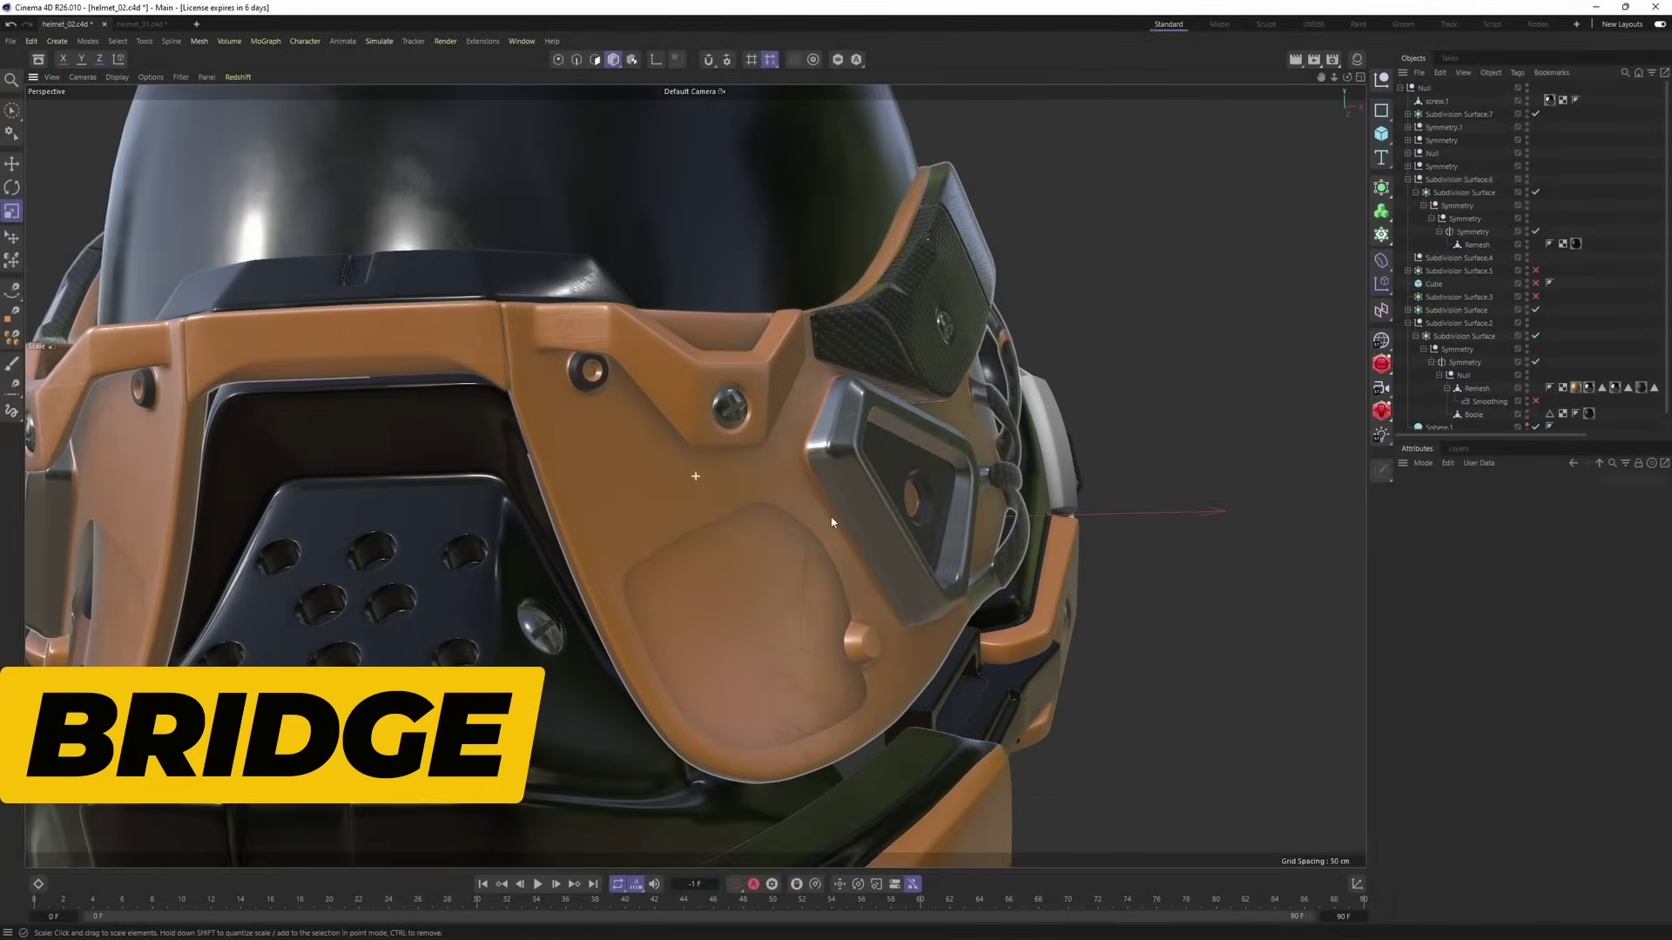
alt+drag(831, 523, 799, 511)
click(800, 512)
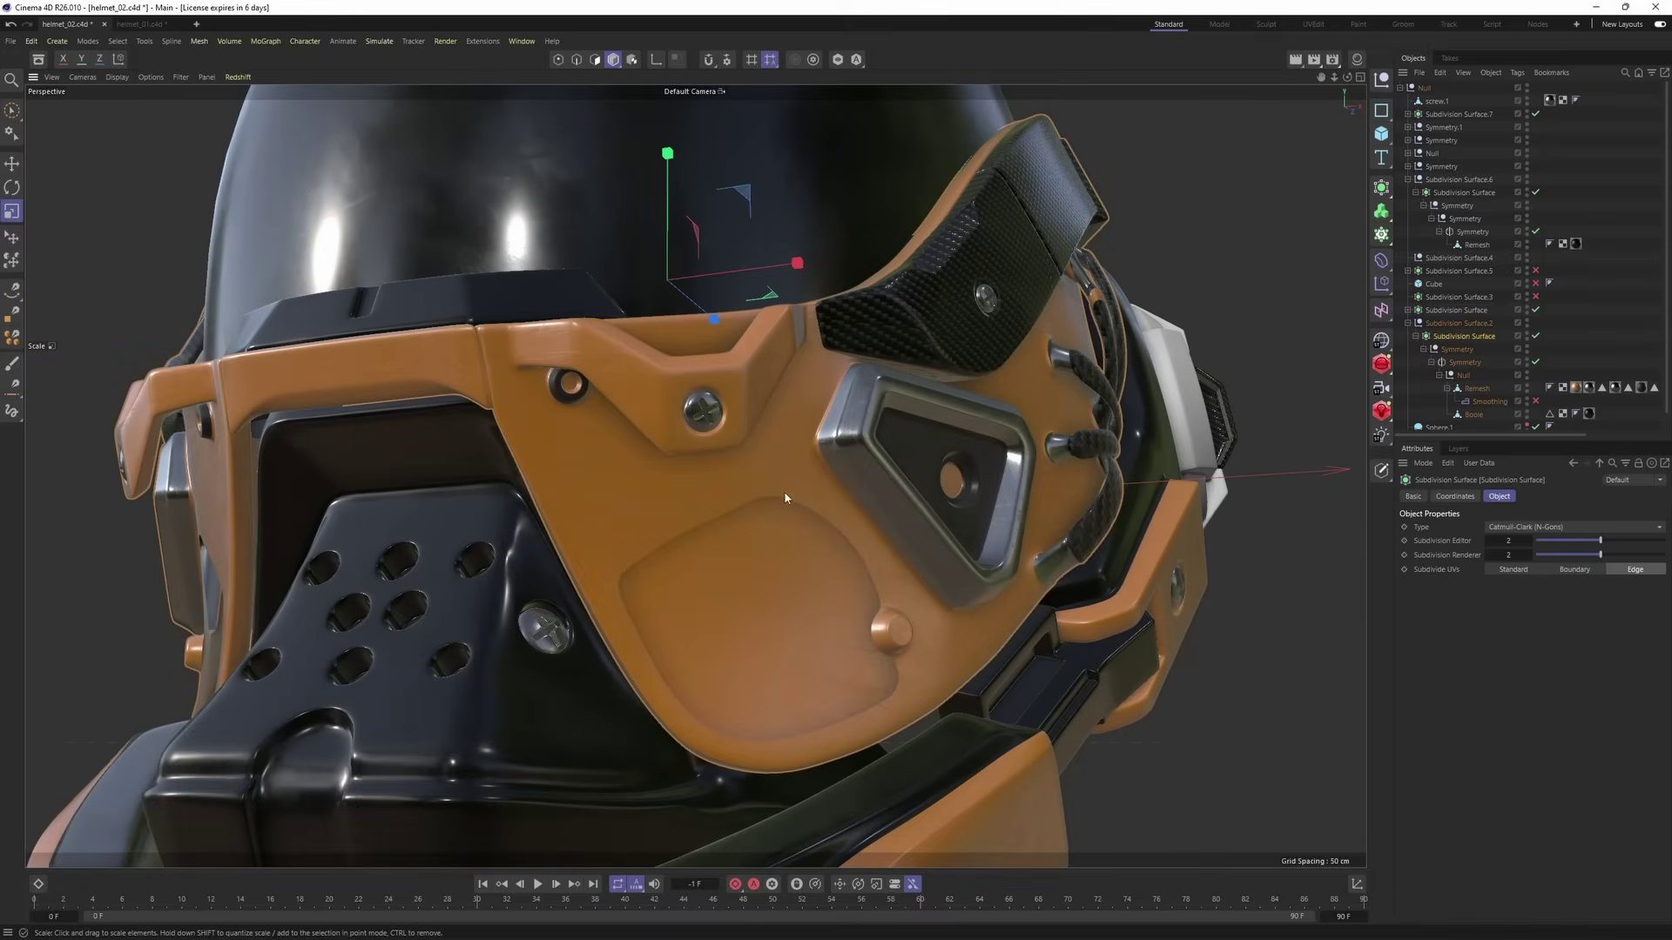
key(q)
scroll(801, 545, up, 5)
alt+middle_drag(662, 601, 693, 474)
click(694, 473)
key(Return)
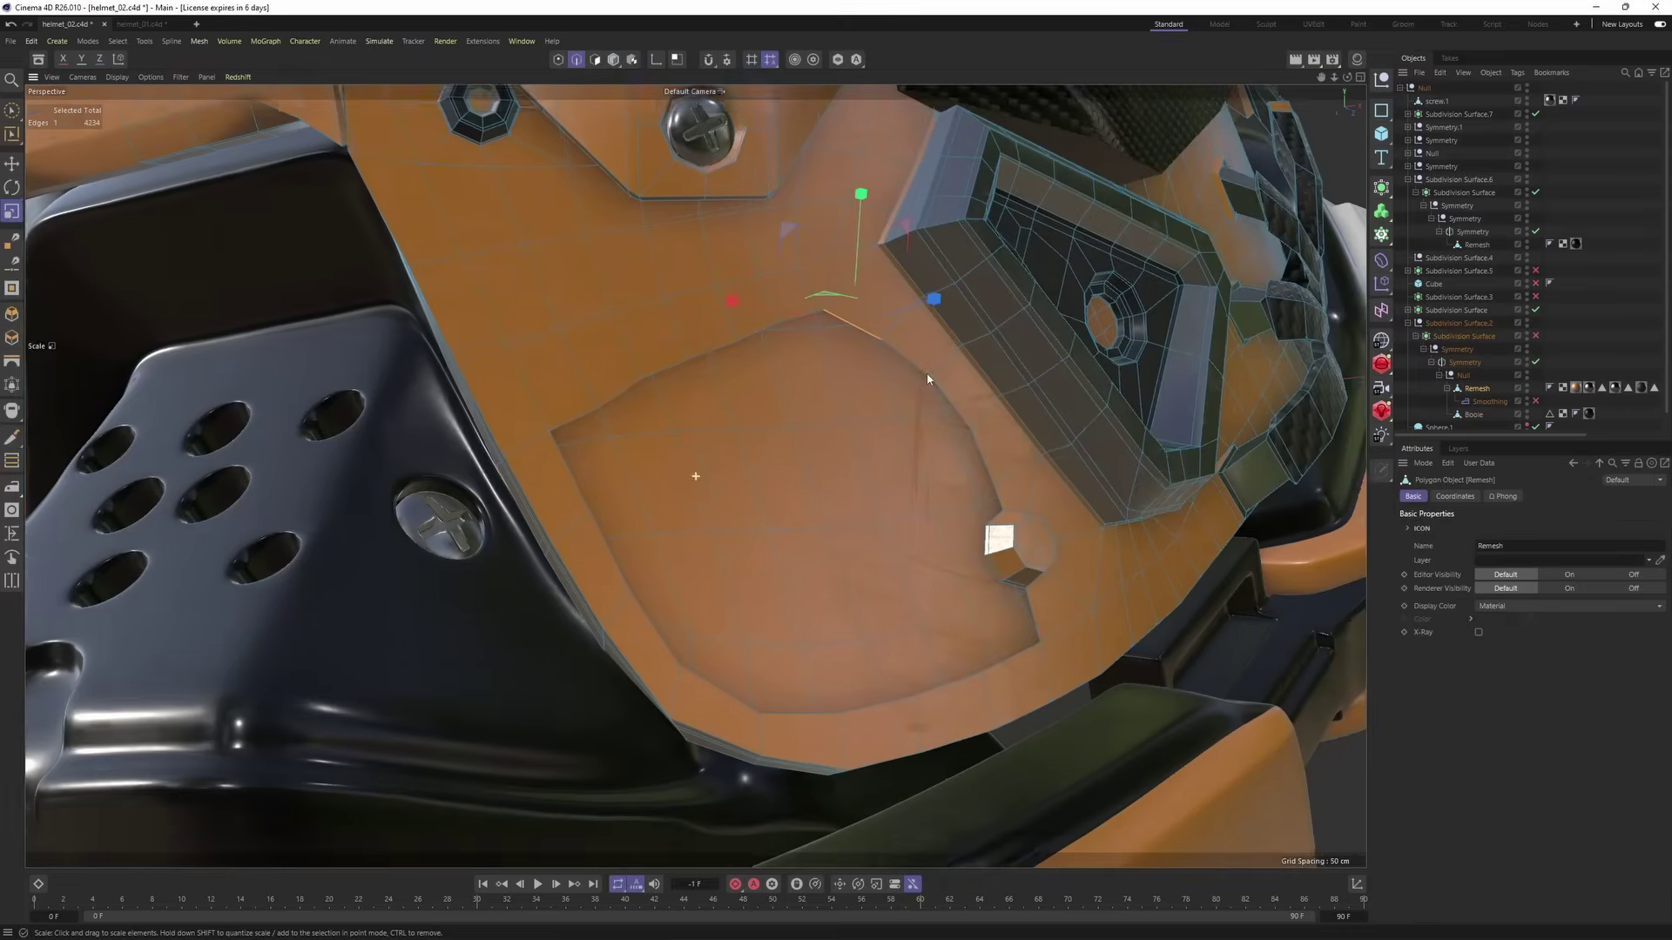
- Start the Bridge tool for the open hole in the orange plate and enable Patch Mode
mouse_move(927, 440)
alt+mouse_down()
mouse_move(950, 460)
mouse_move(945, 442)
alt+mouse_up()
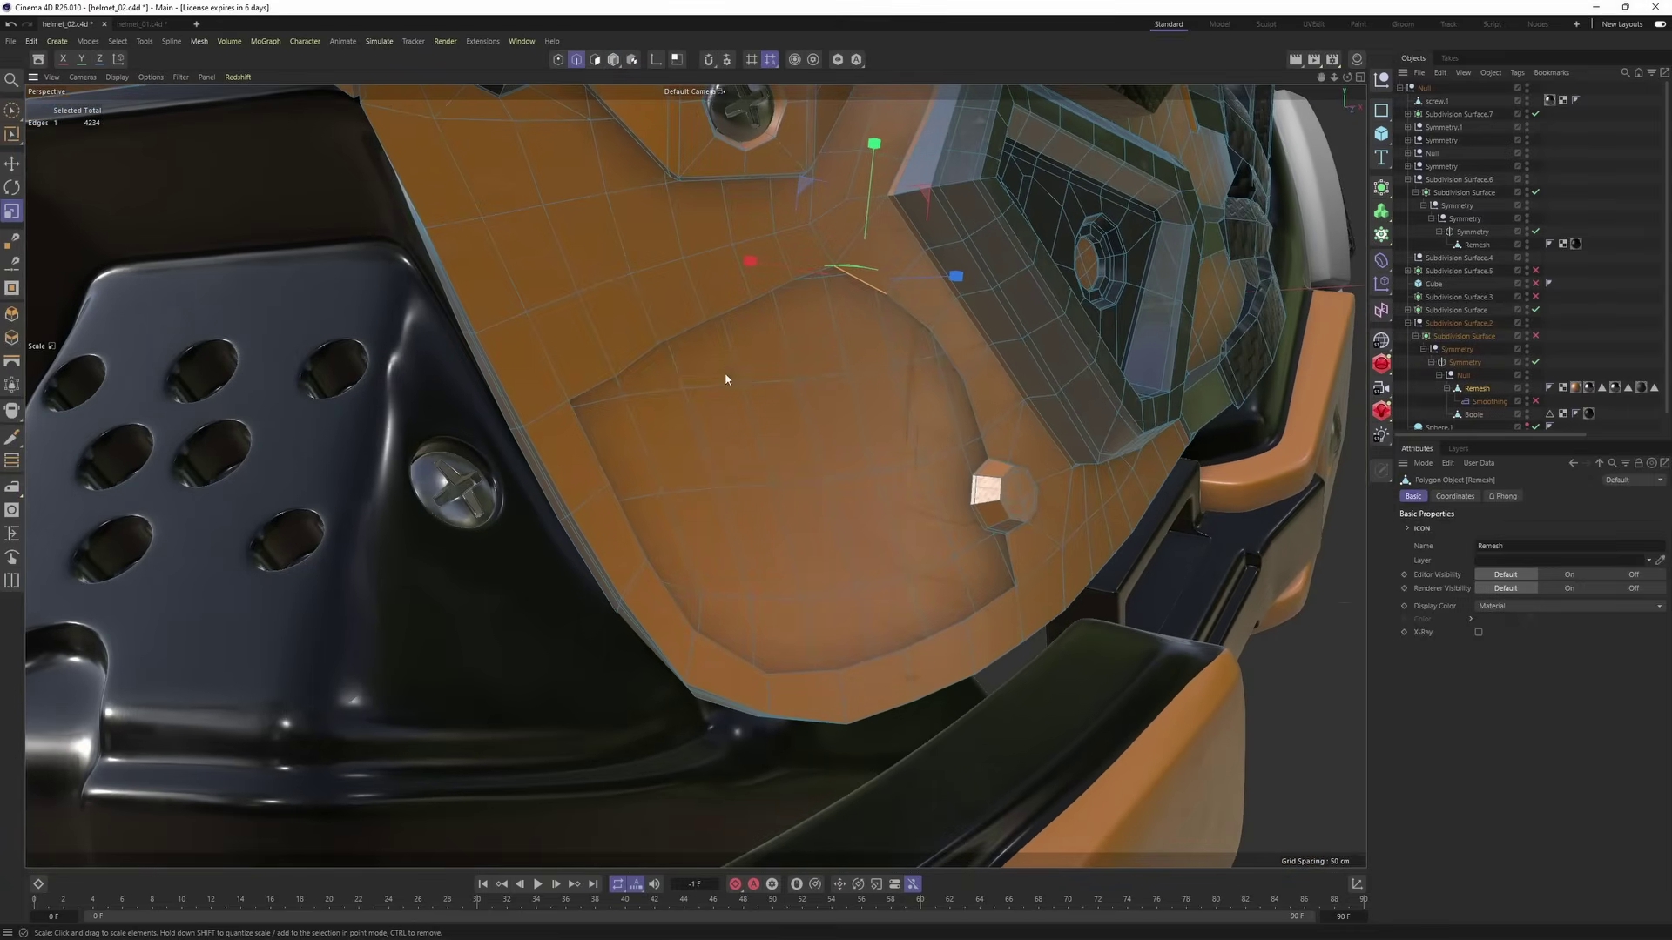
alt+drag(731, 378, 724, 421)
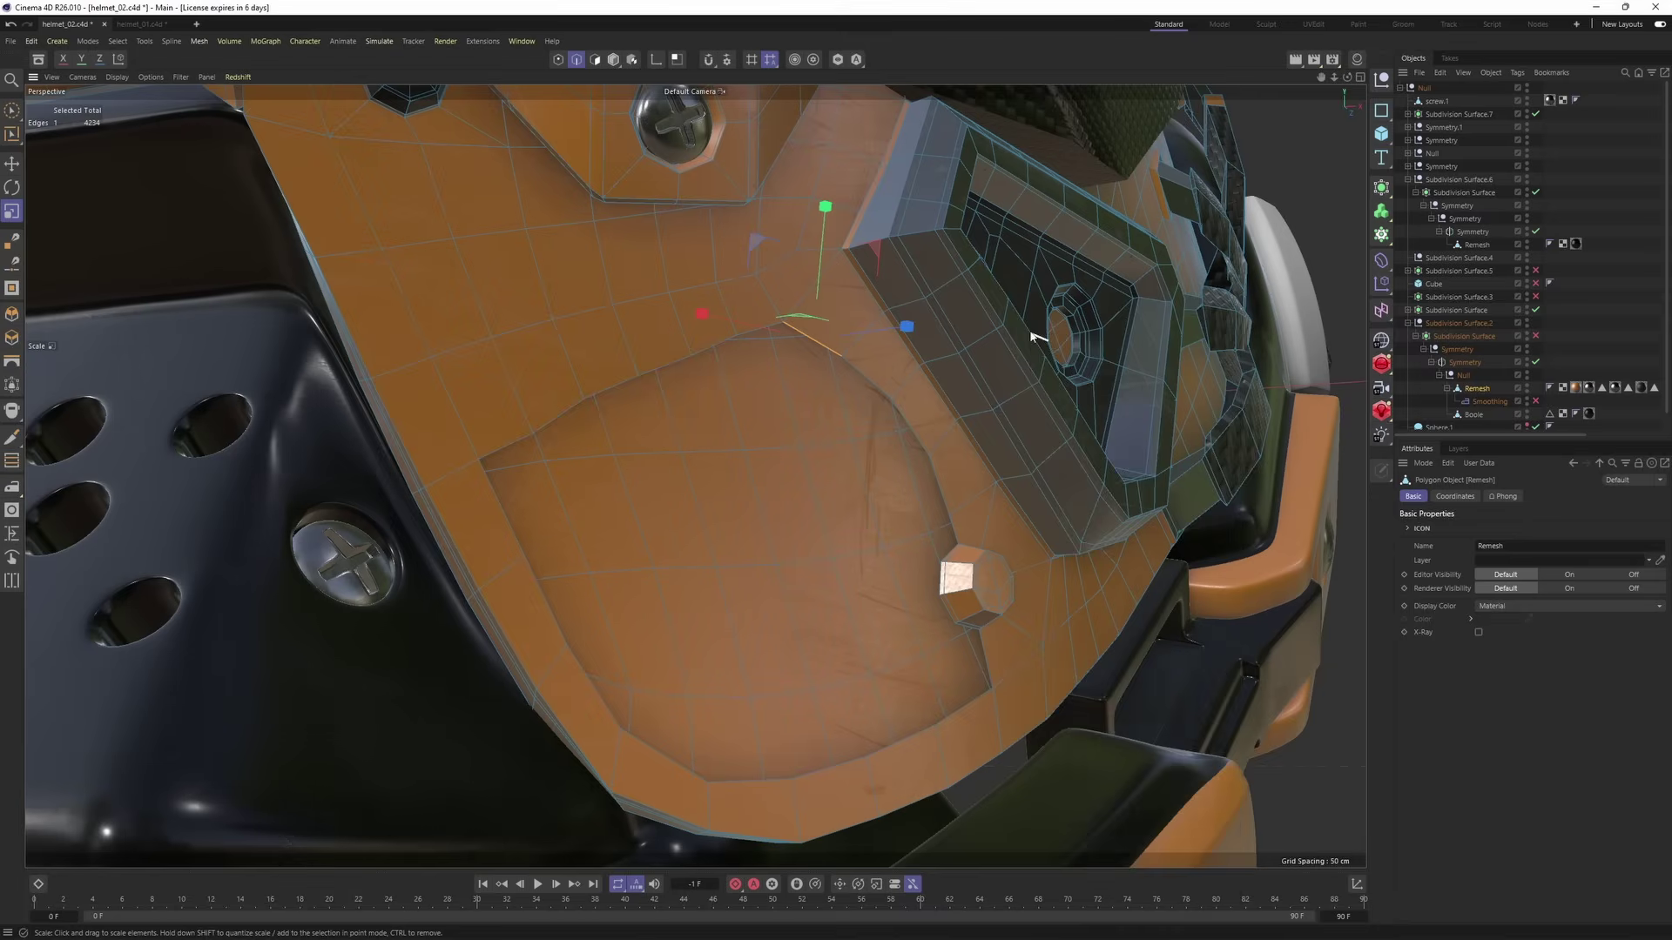
right_click(1032, 335)
click(1058, 424)
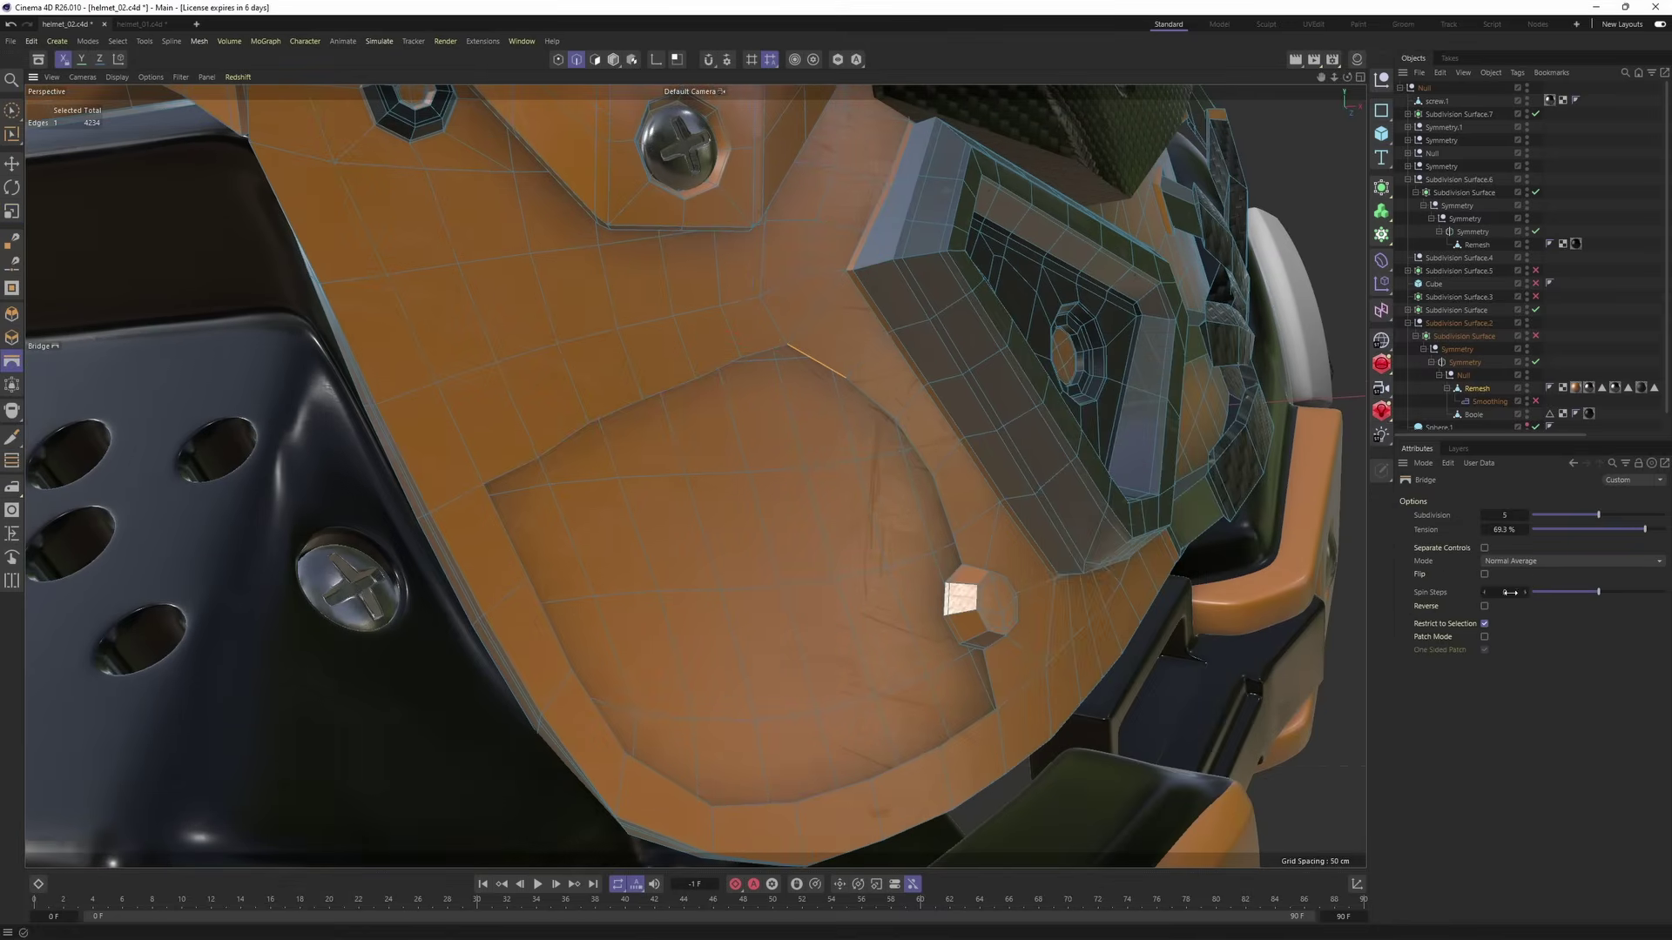
click(1484, 637)
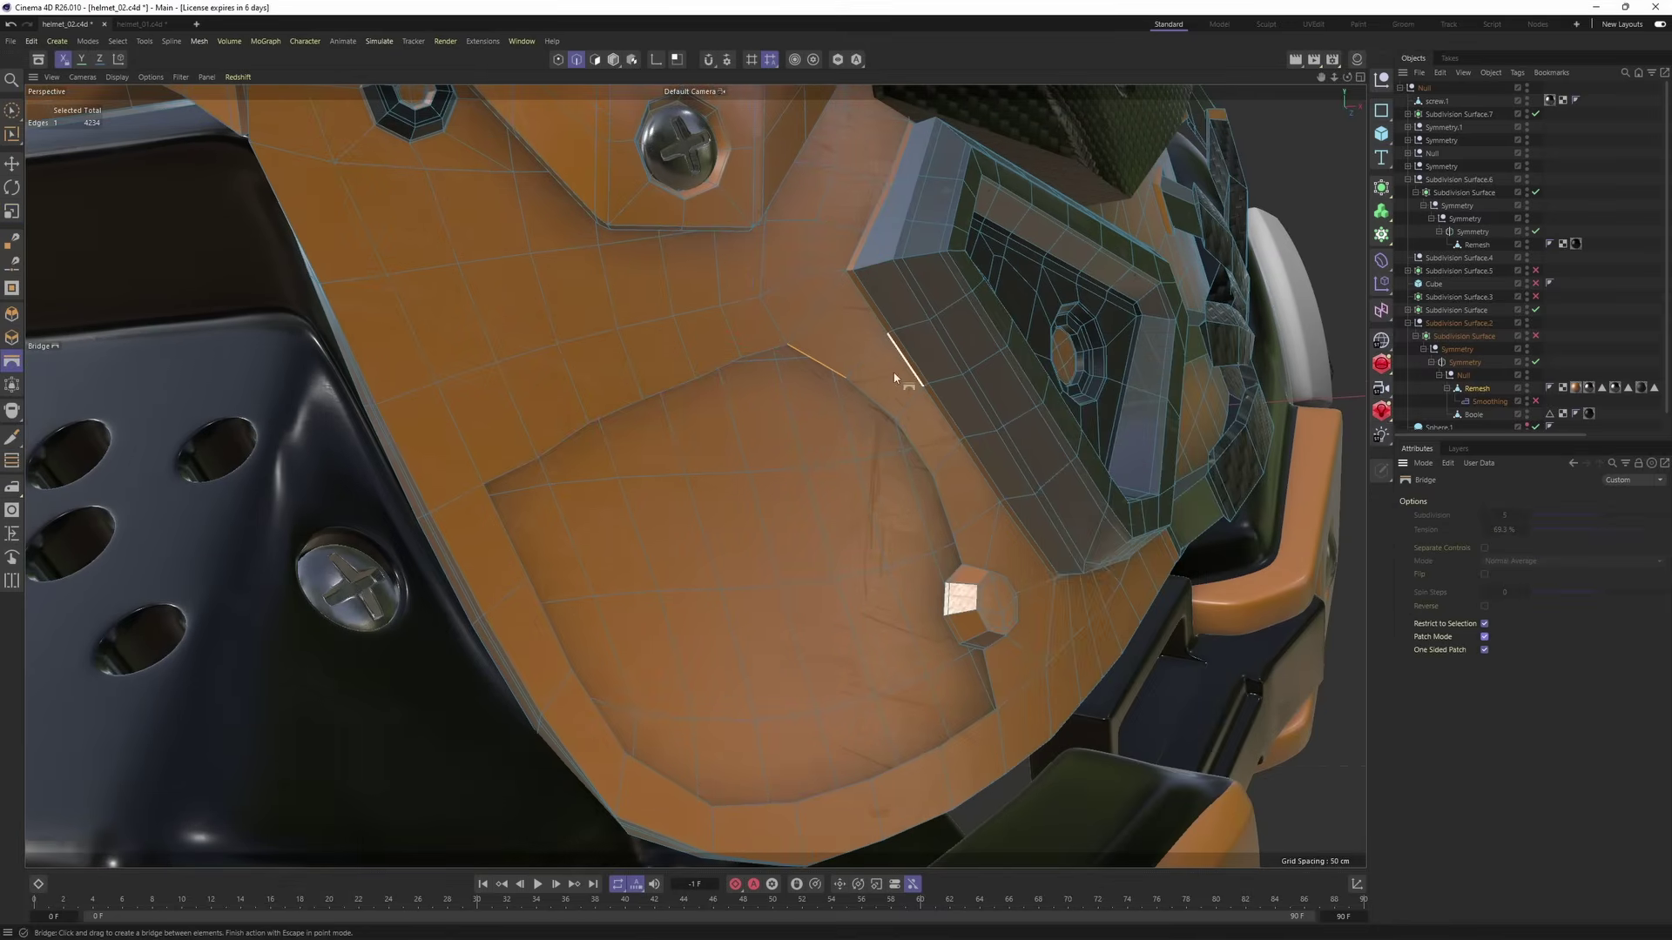
- Bridge the hole's upper rim edge to its left rim edge to patch the first strip of polygons
alt+drag(906, 362, 956, 318)
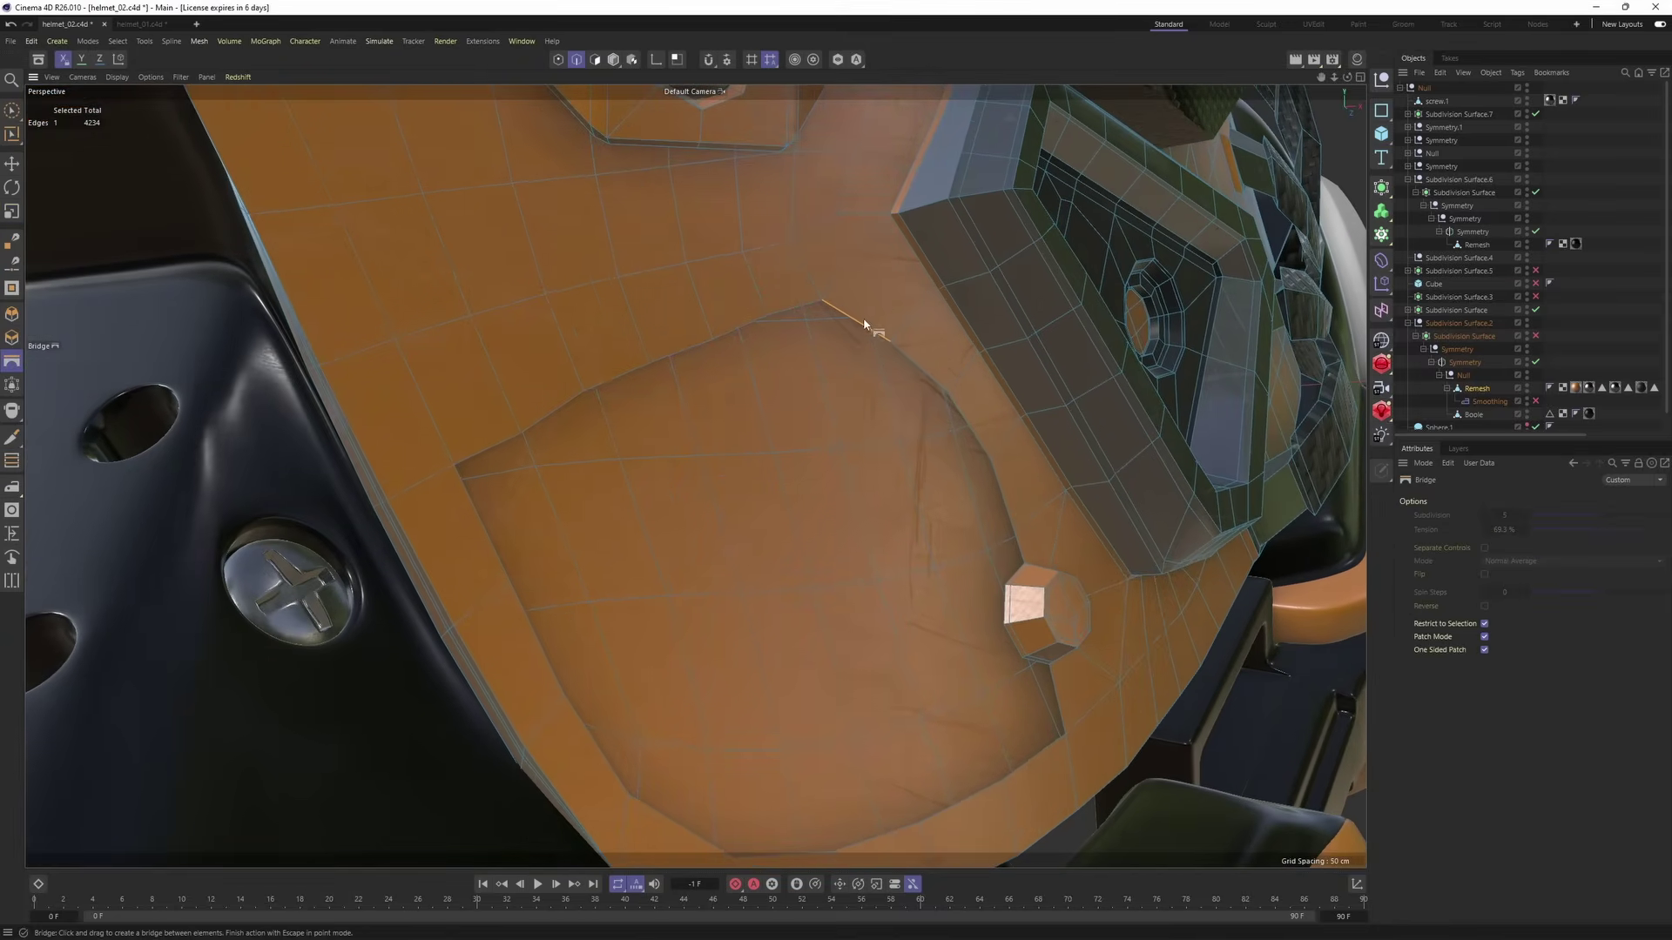
alt+drag(830, 331, 815, 309)
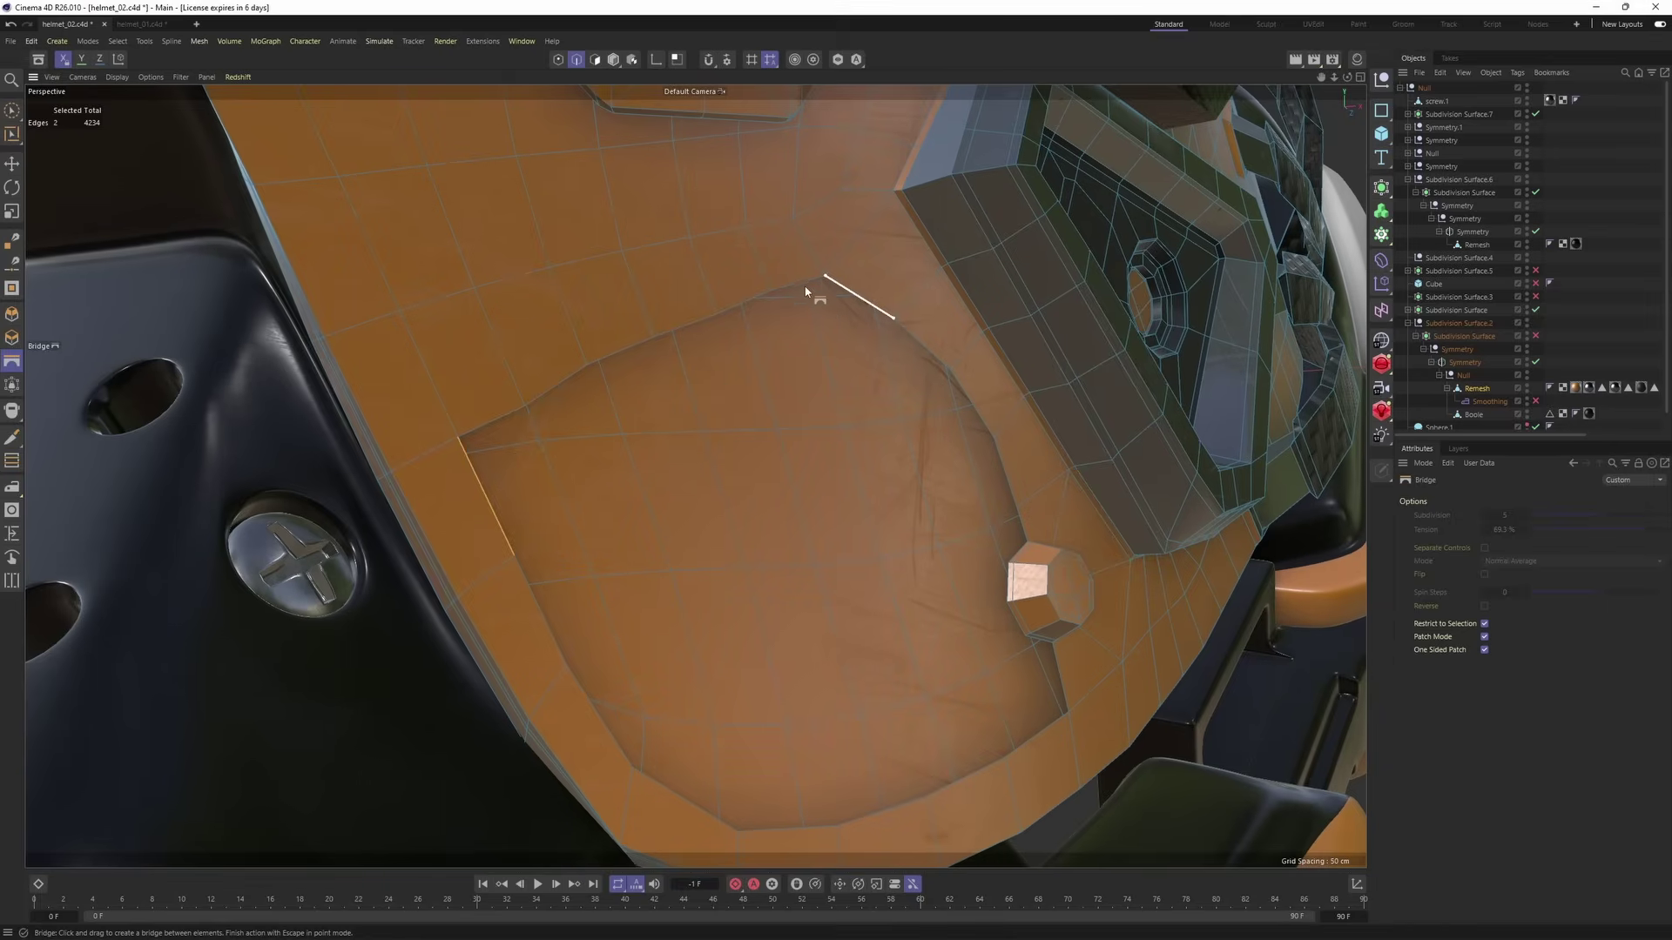
drag(805, 288, 464, 436)
alt+drag(623, 342, 536, 307)
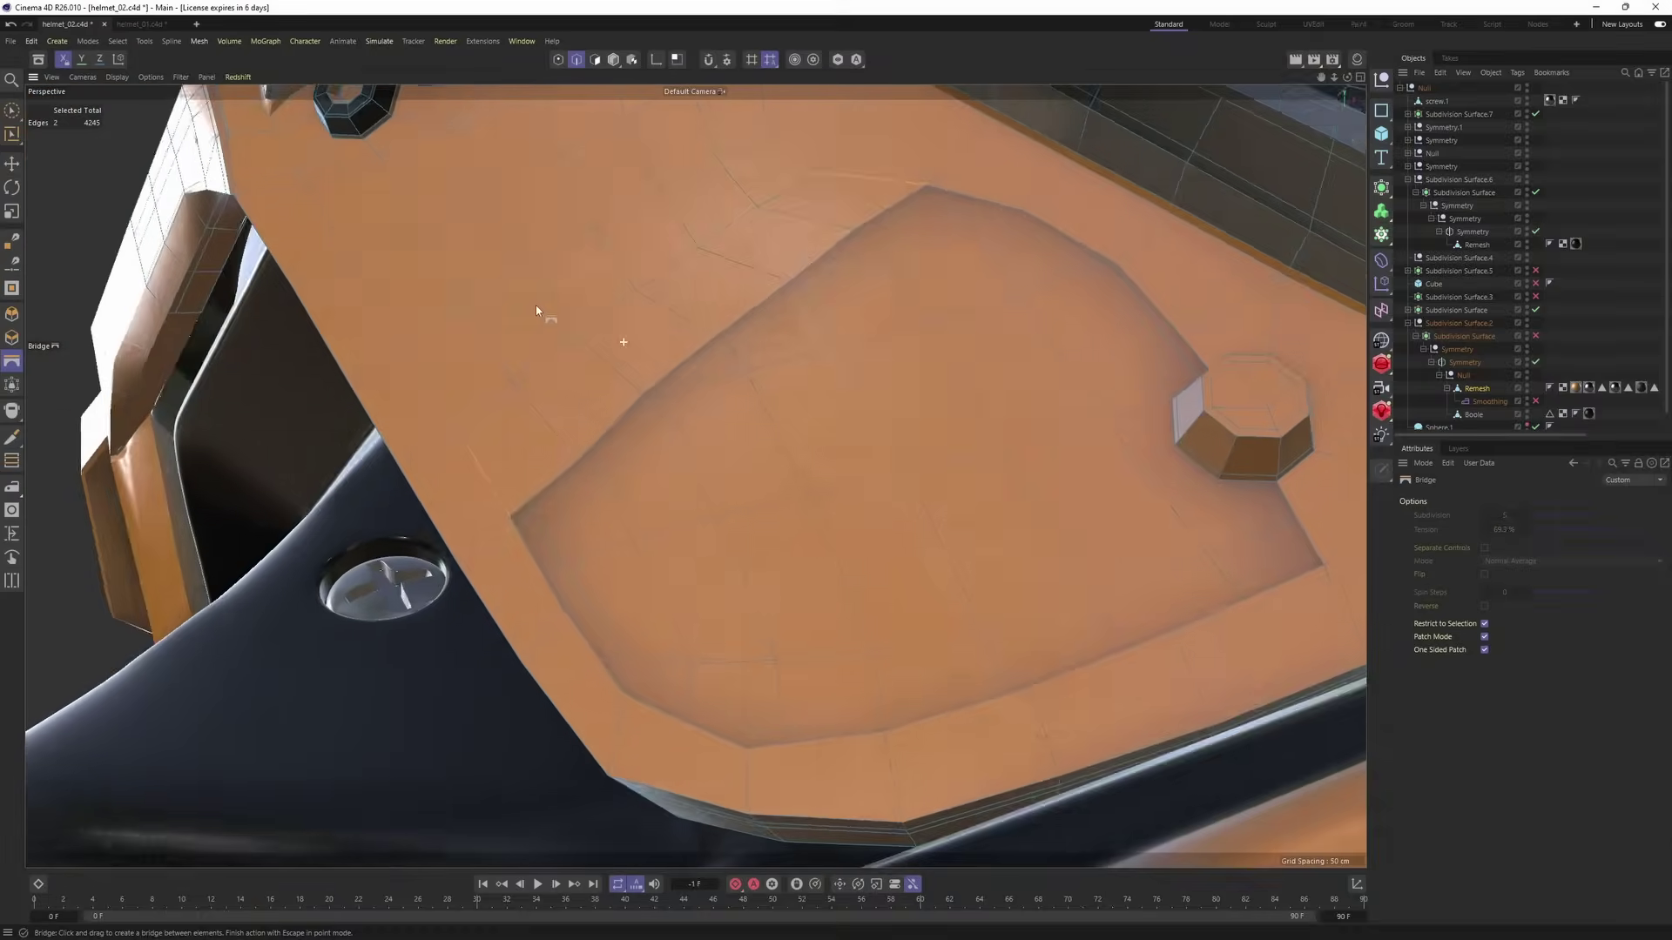
alt+drag(694, 474, 566, 392)
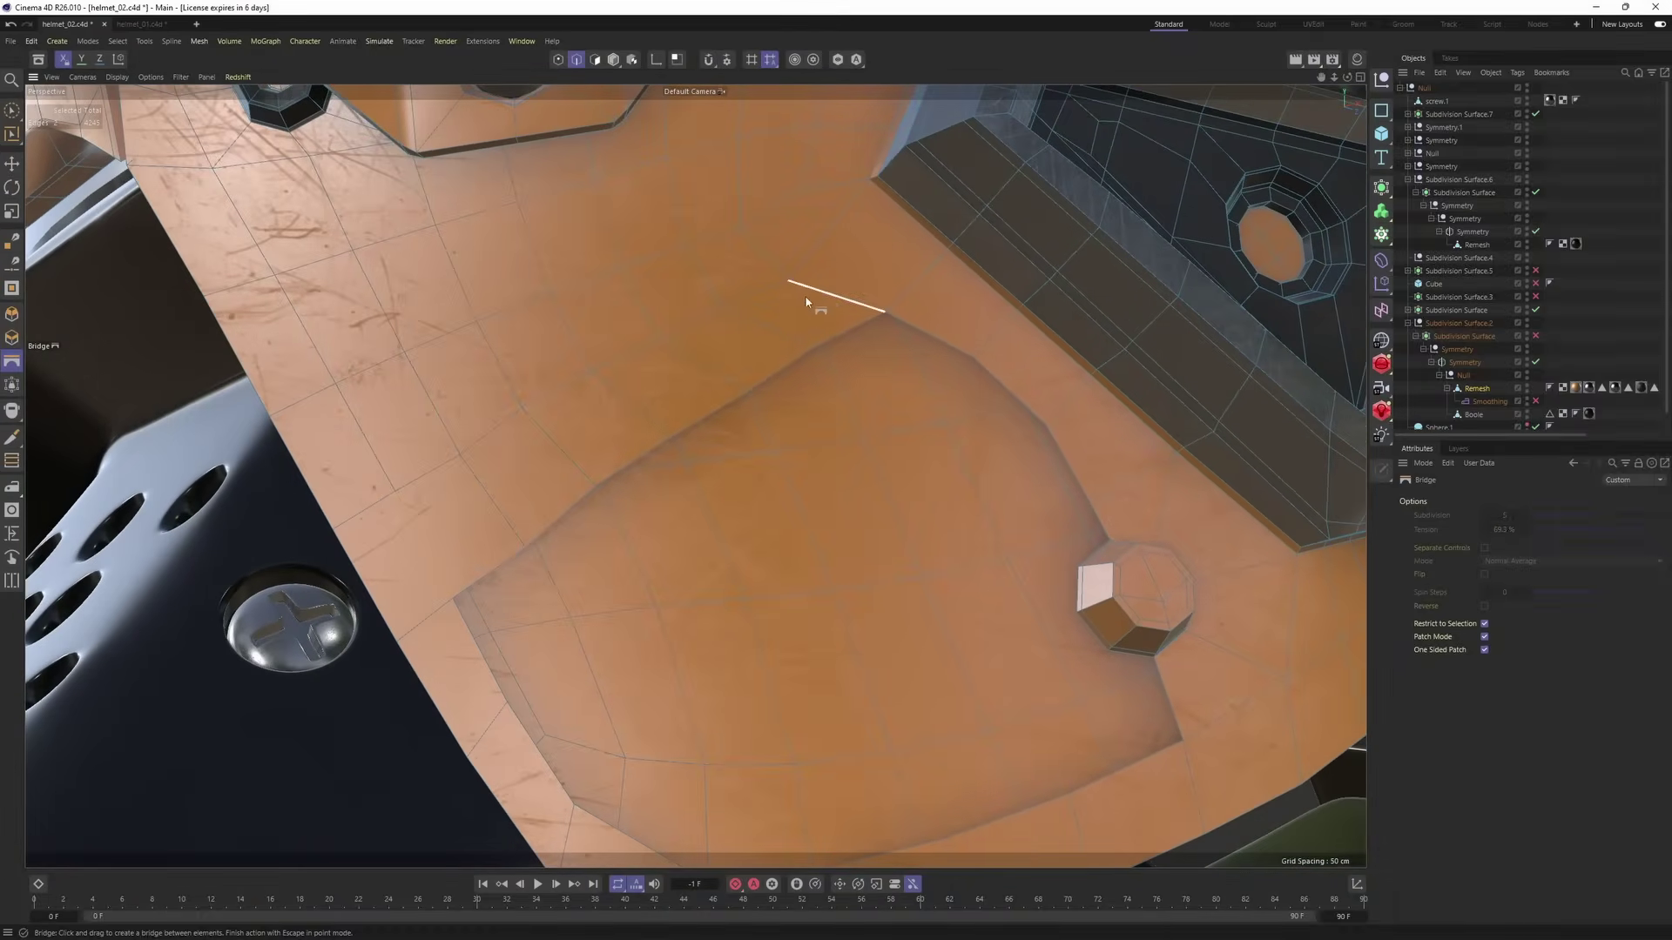
alt+drag(806, 302, 747, 352)
alt+drag(485, 492, 877, 321)
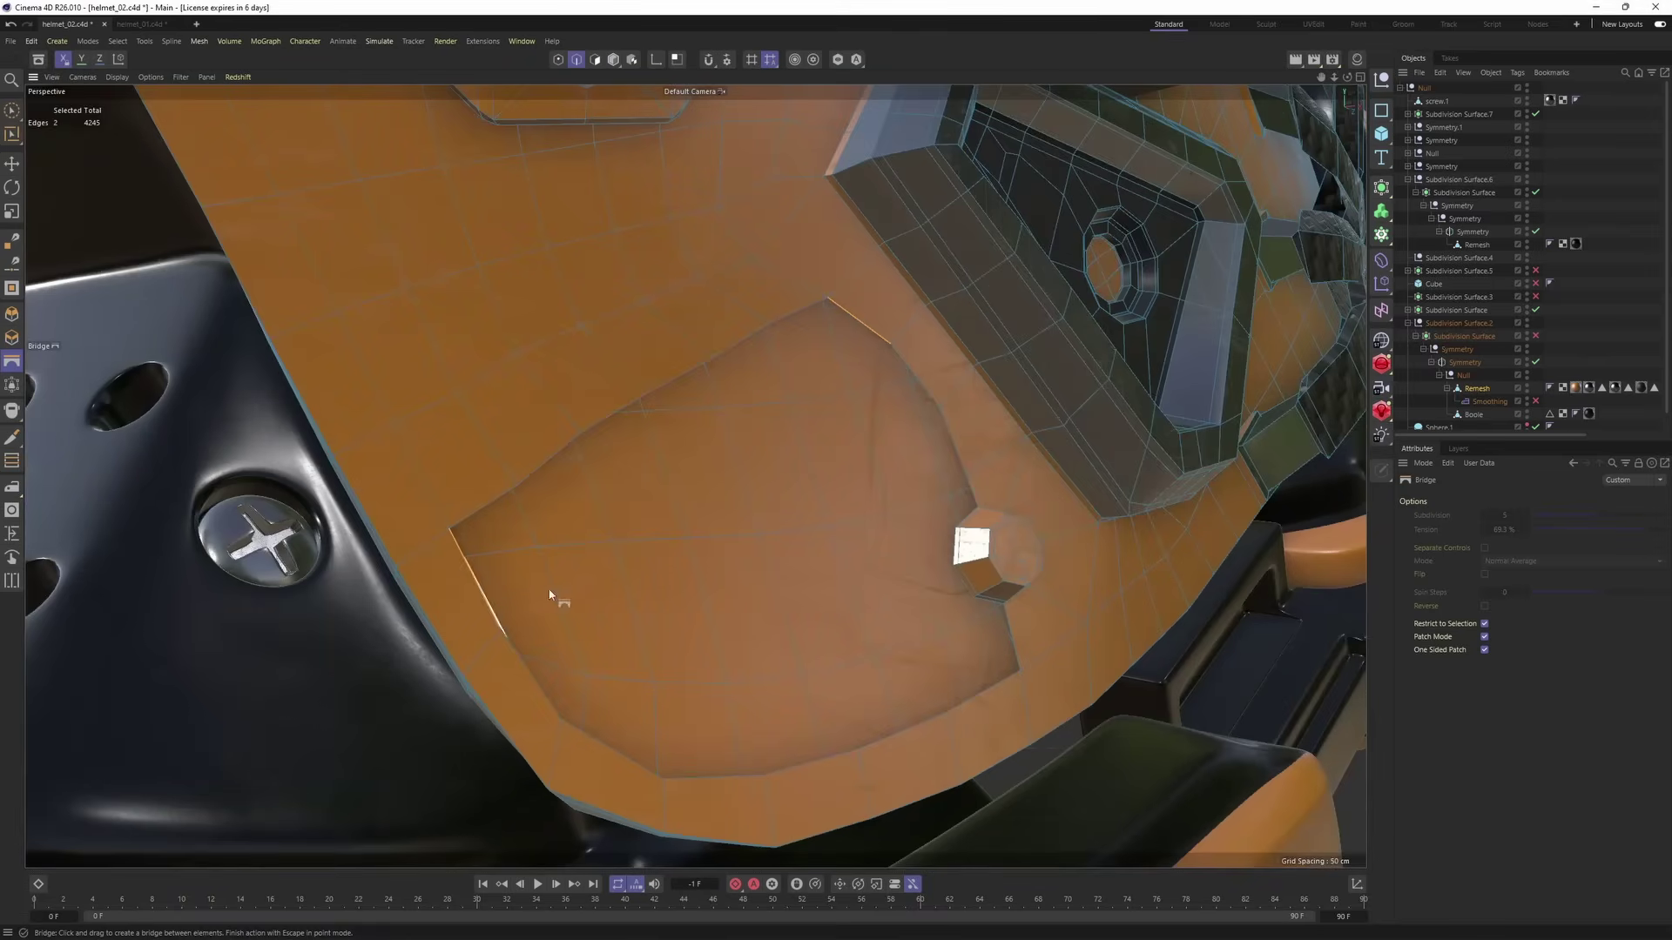
- Patch three more strips across the hole by bridging the opposite rim edges, working down towards the octagonal pin
drag(832, 297, 466, 520)
alt+drag(731, 571, 914, 318)
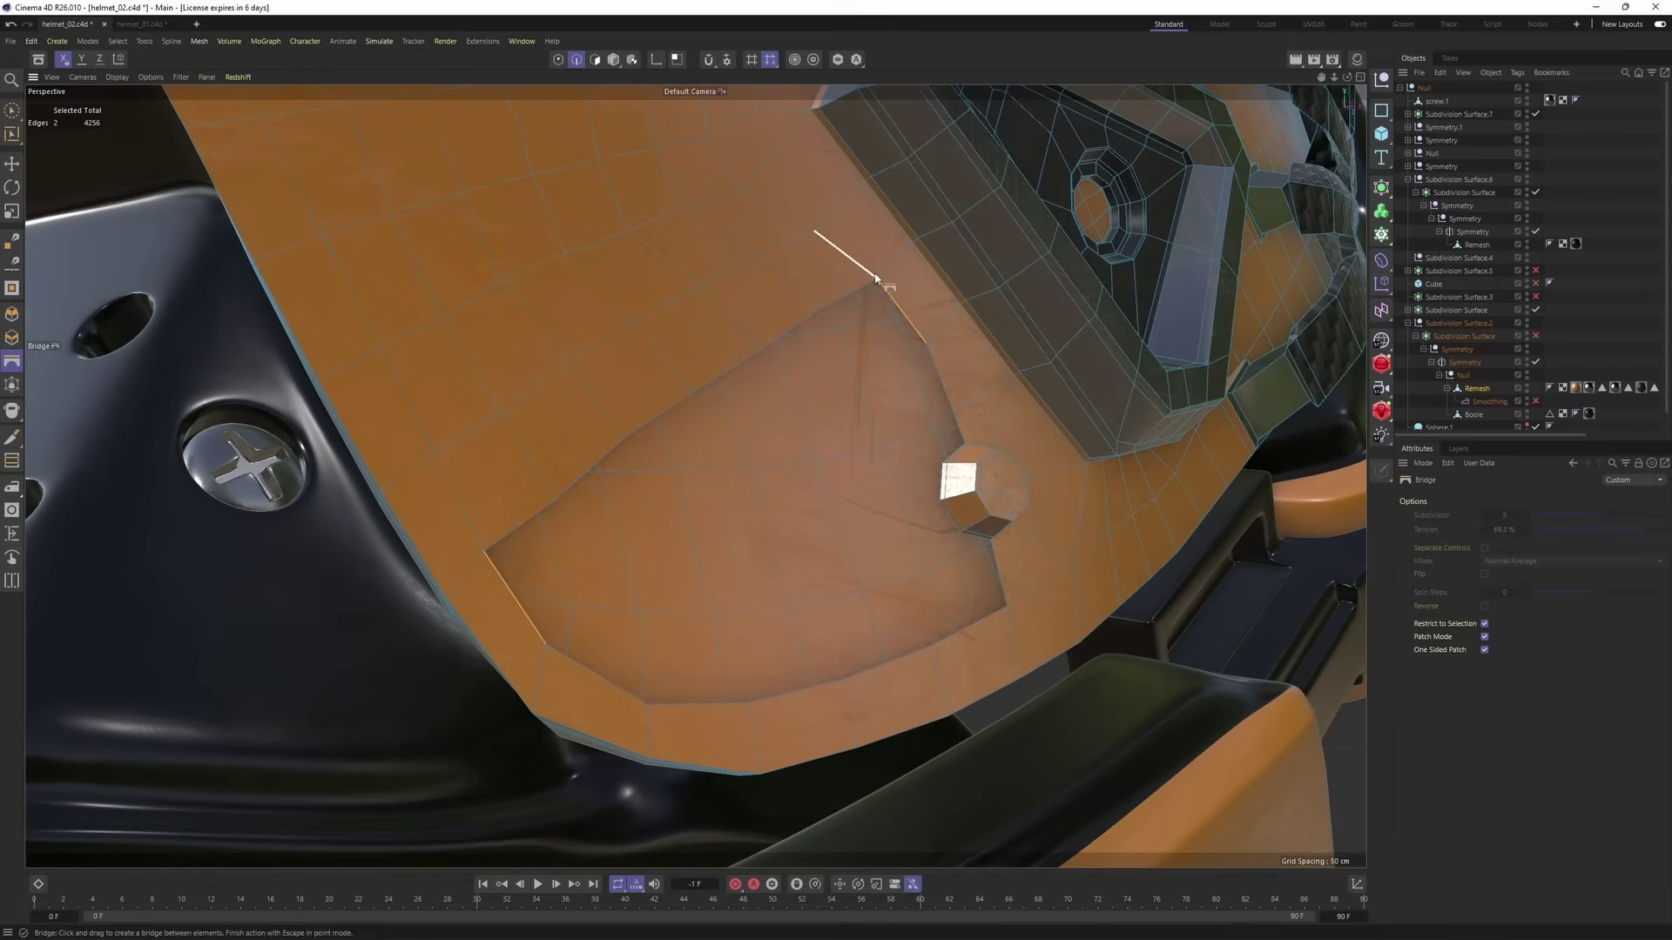
drag(875, 279, 521, 555)
alt+drag(809, 548, 970, 357)
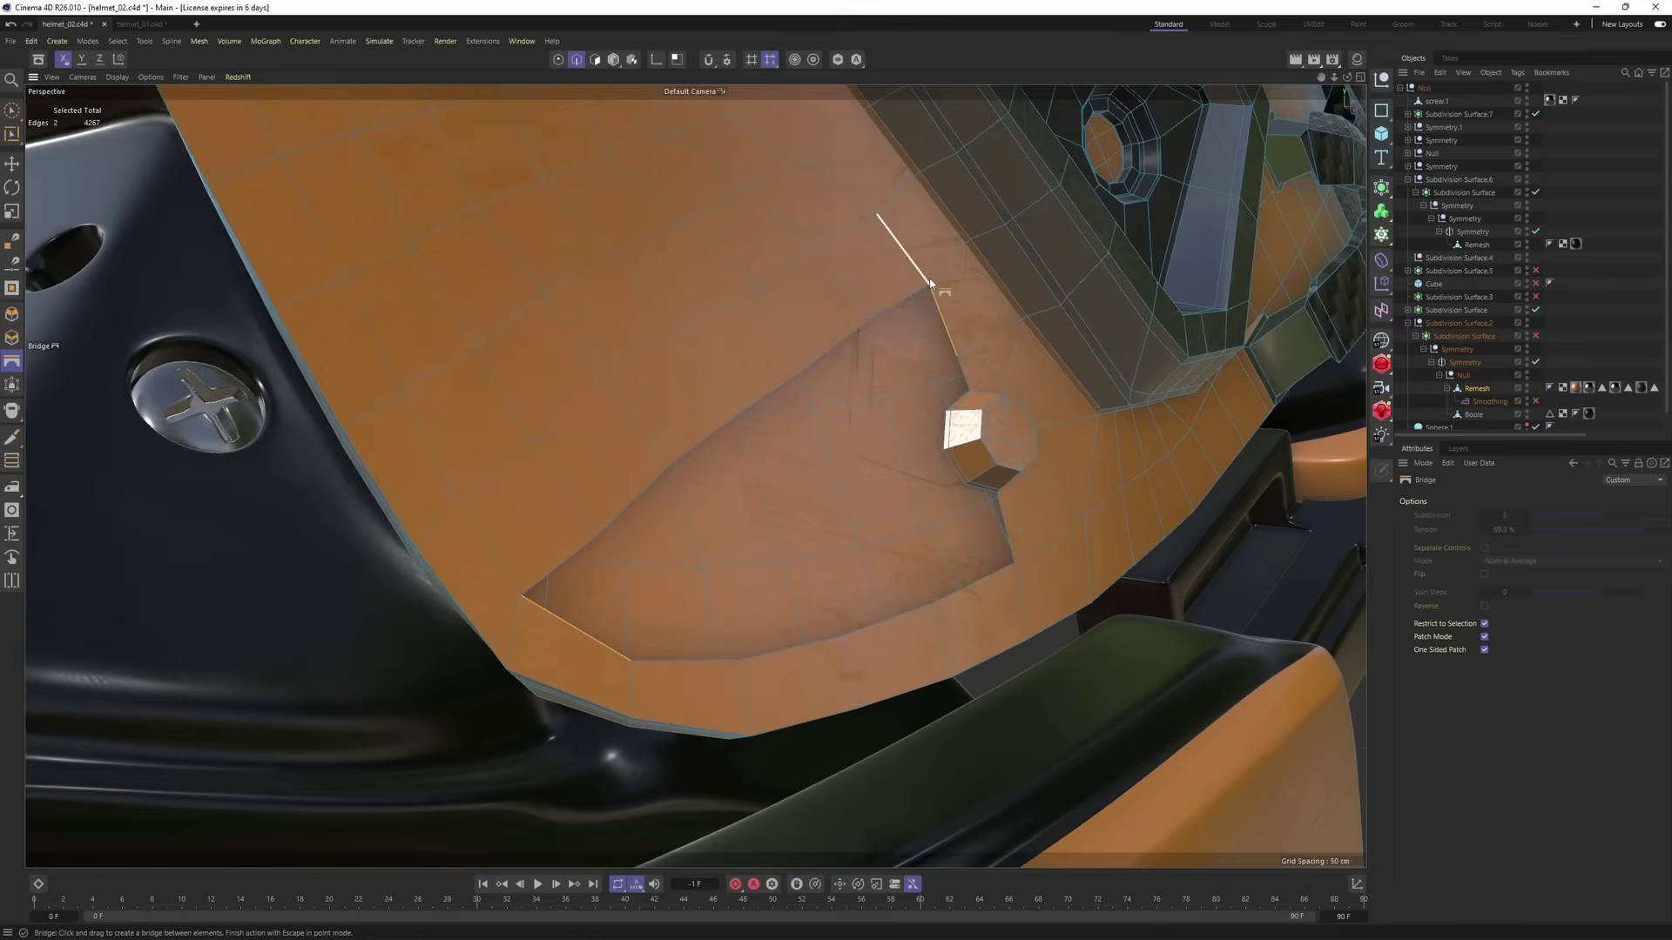
drag(930, 283, 552, 561)
alt+drag(775, 523, 898, 309)
alt+drag(969, 396, 860, 331)
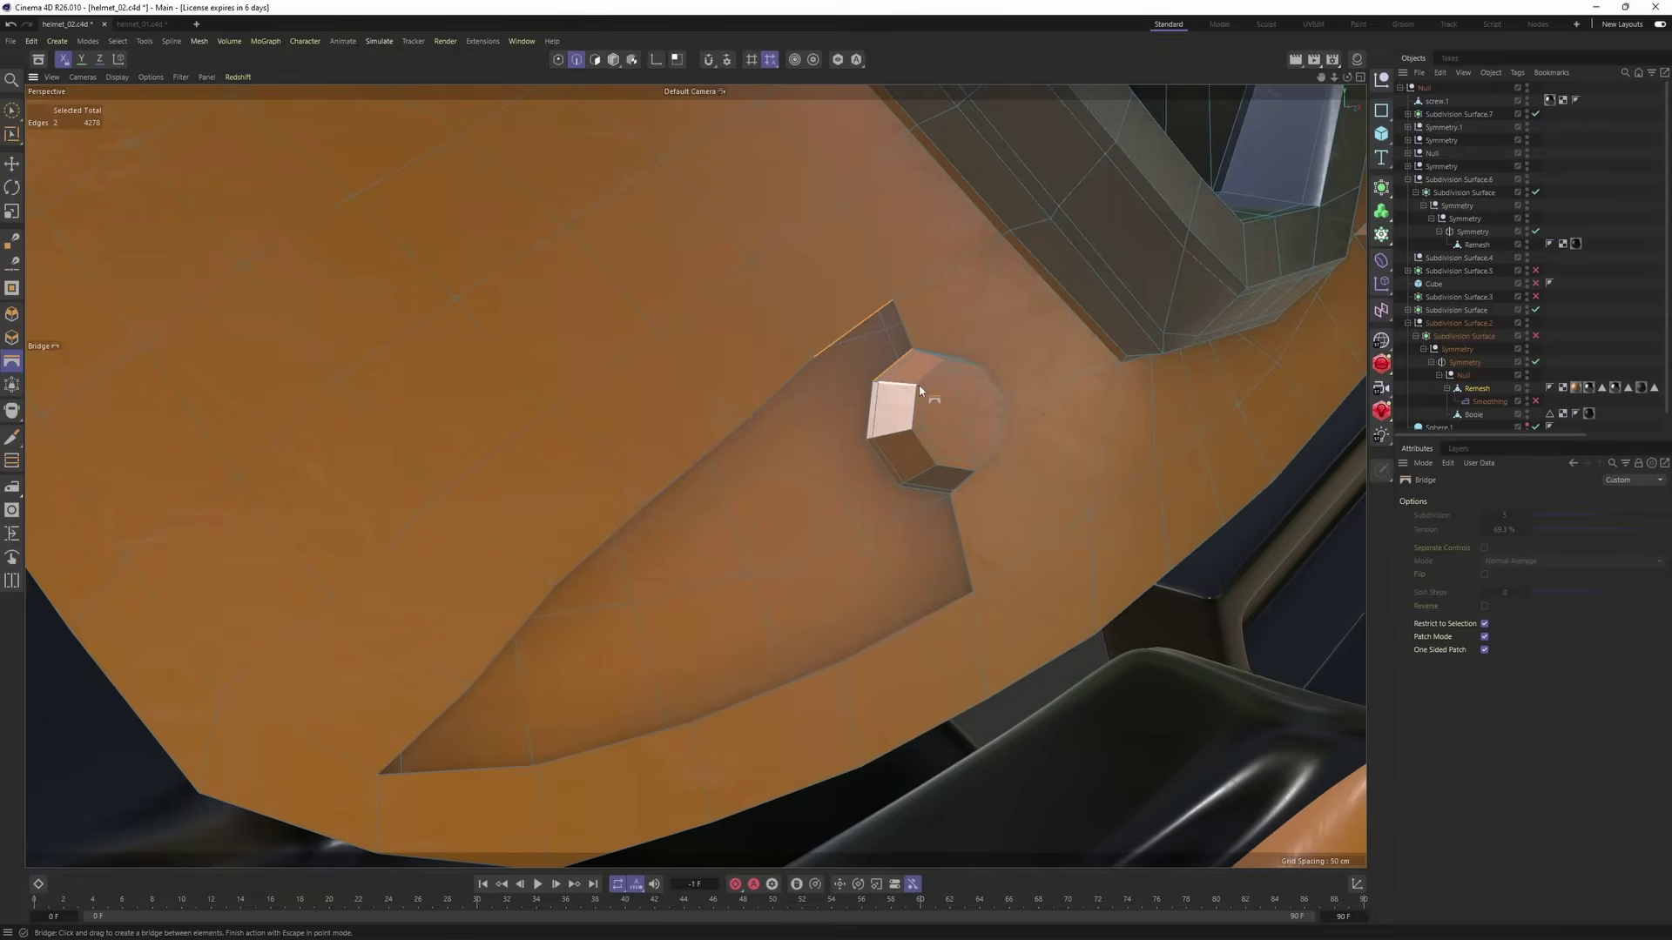
- Bridge the rim edges next to the octagonal pin to fill the part of the hole that borders it
drag(876, 390, 879, 388)
alt+drag(881, 390, 933, 333)
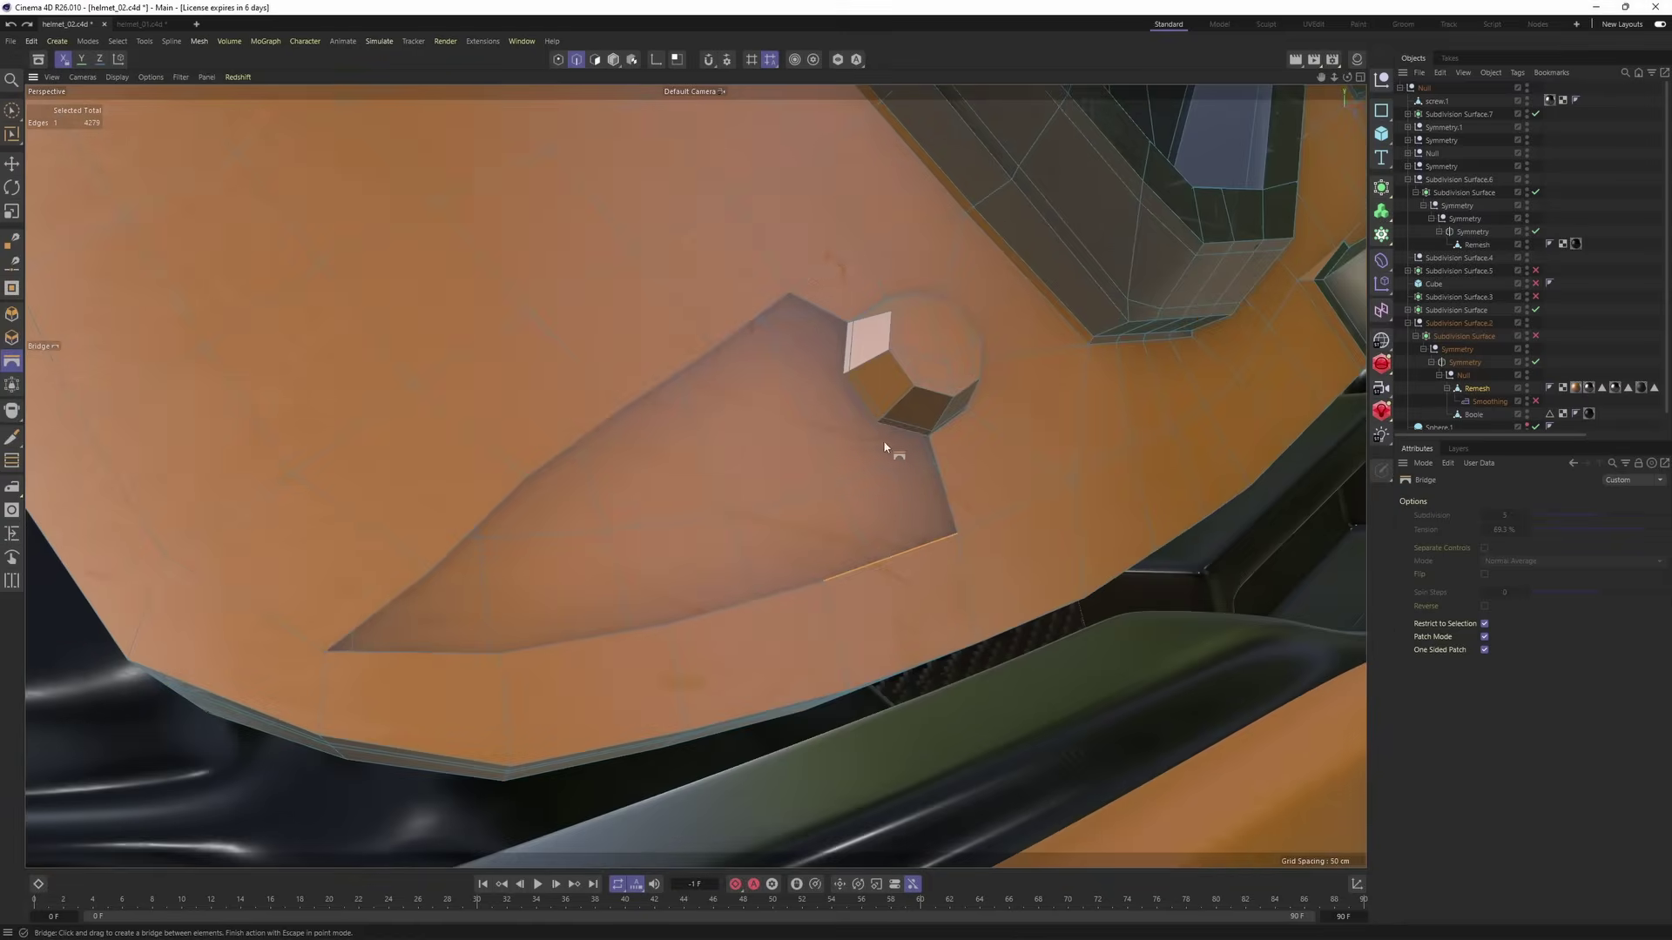
drag(845, 490, 901, 496)
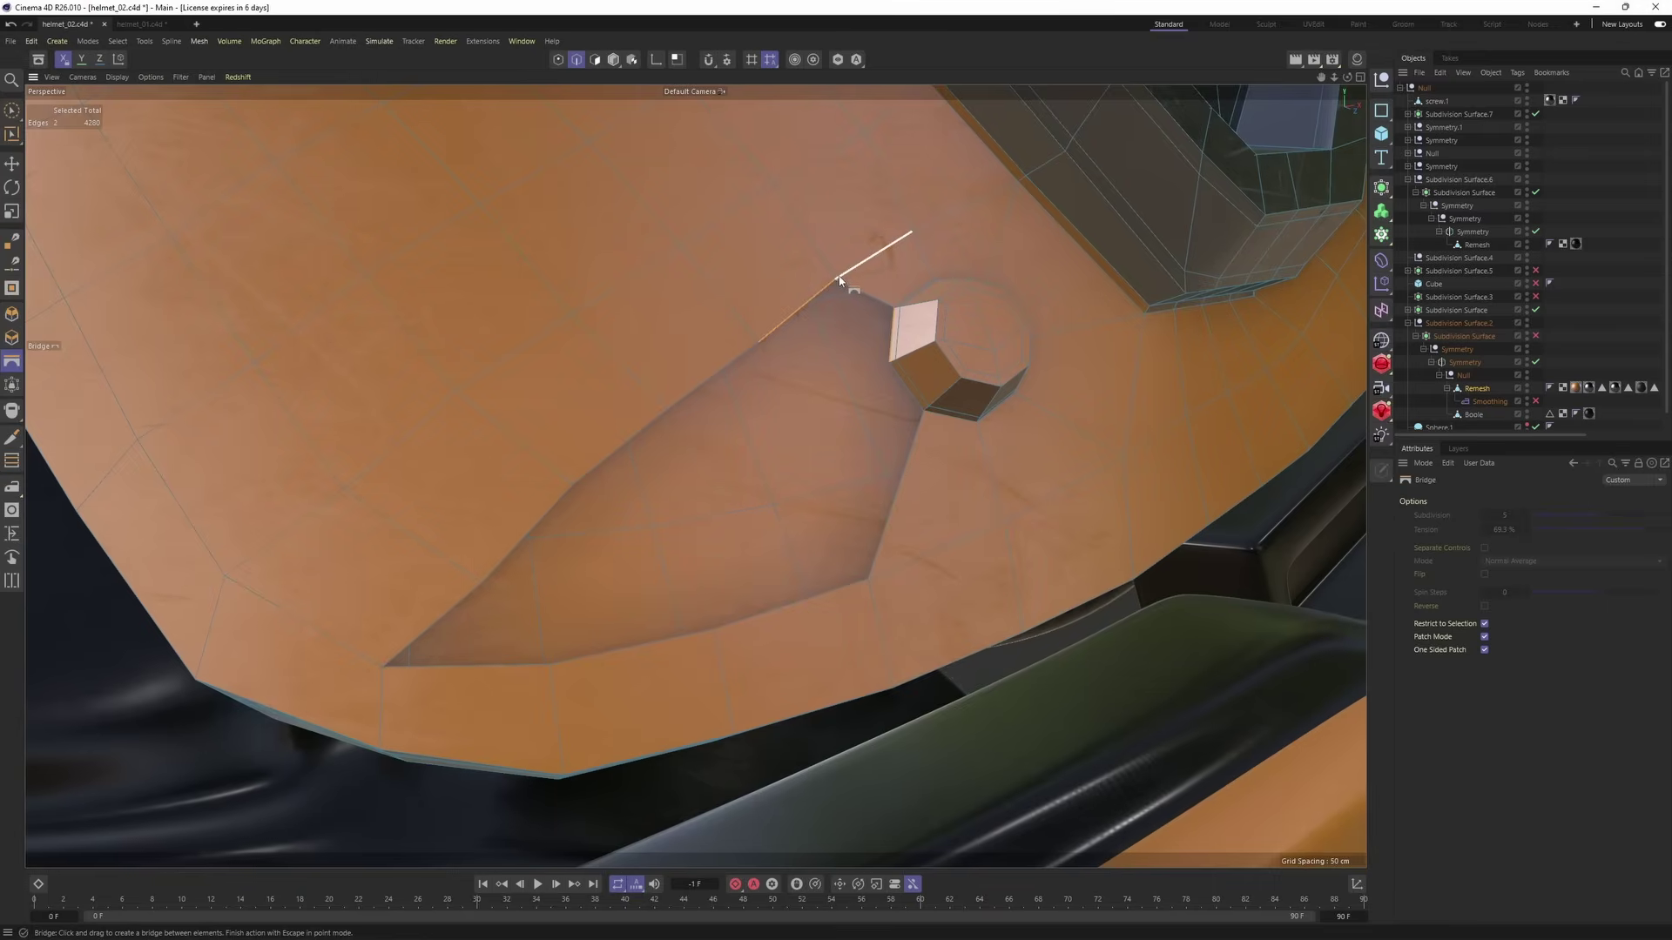
drag(907, 320, 905, 320)
alt+drag(905, 320, 840, 283)
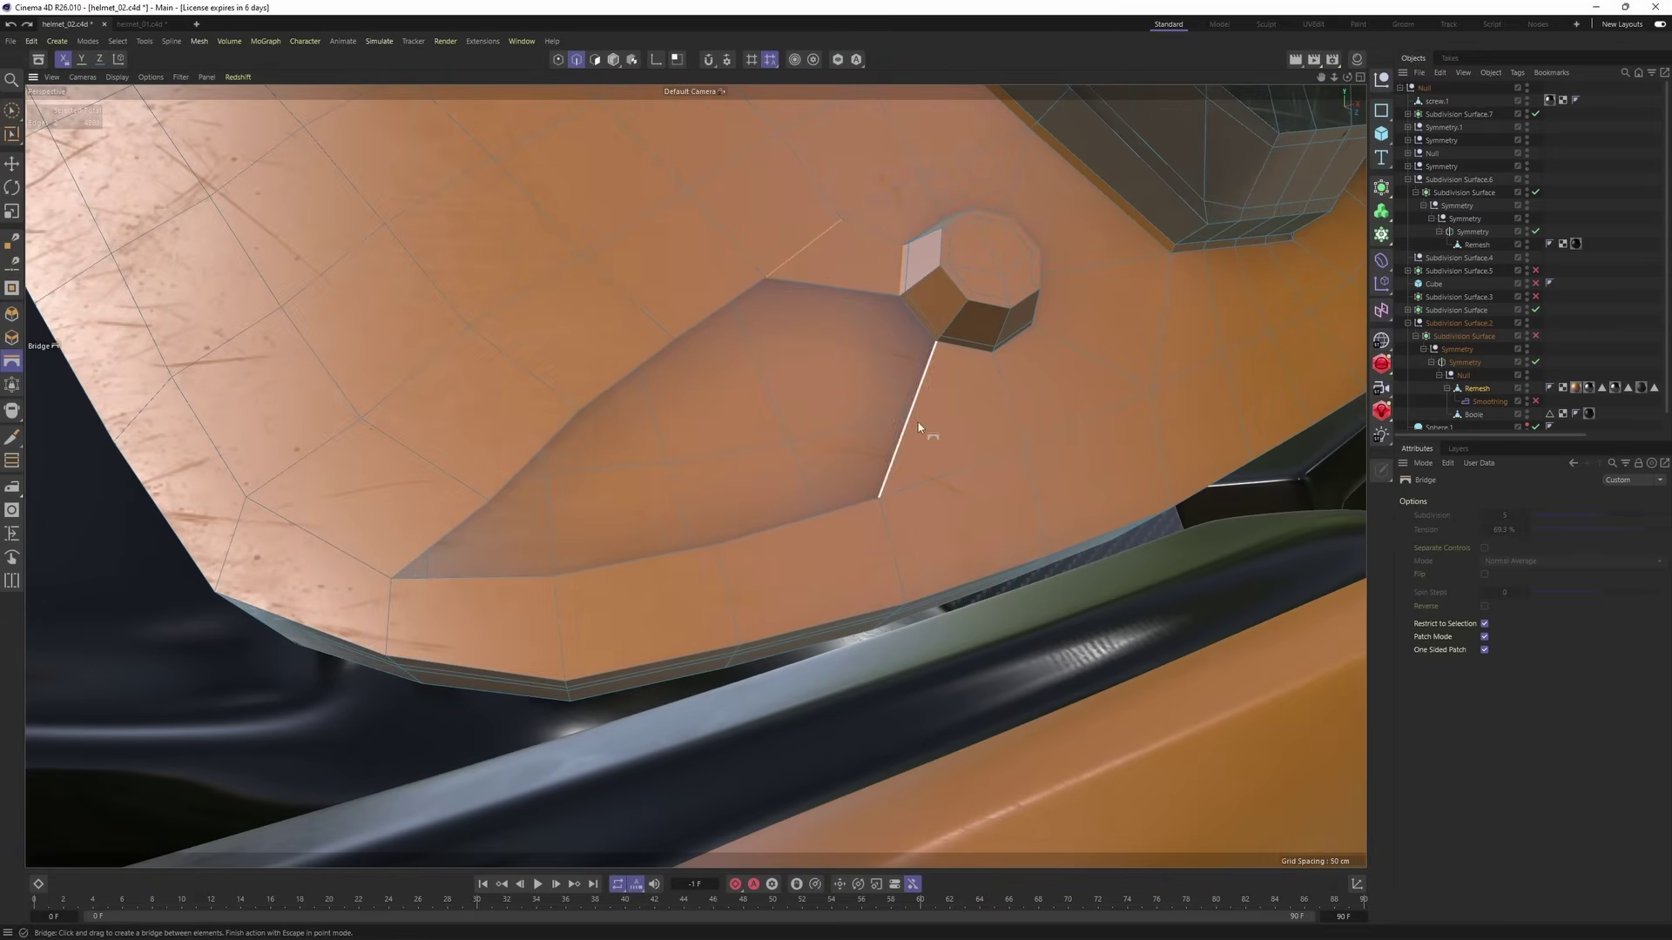
alt+drag(900, 436, 875, 329)
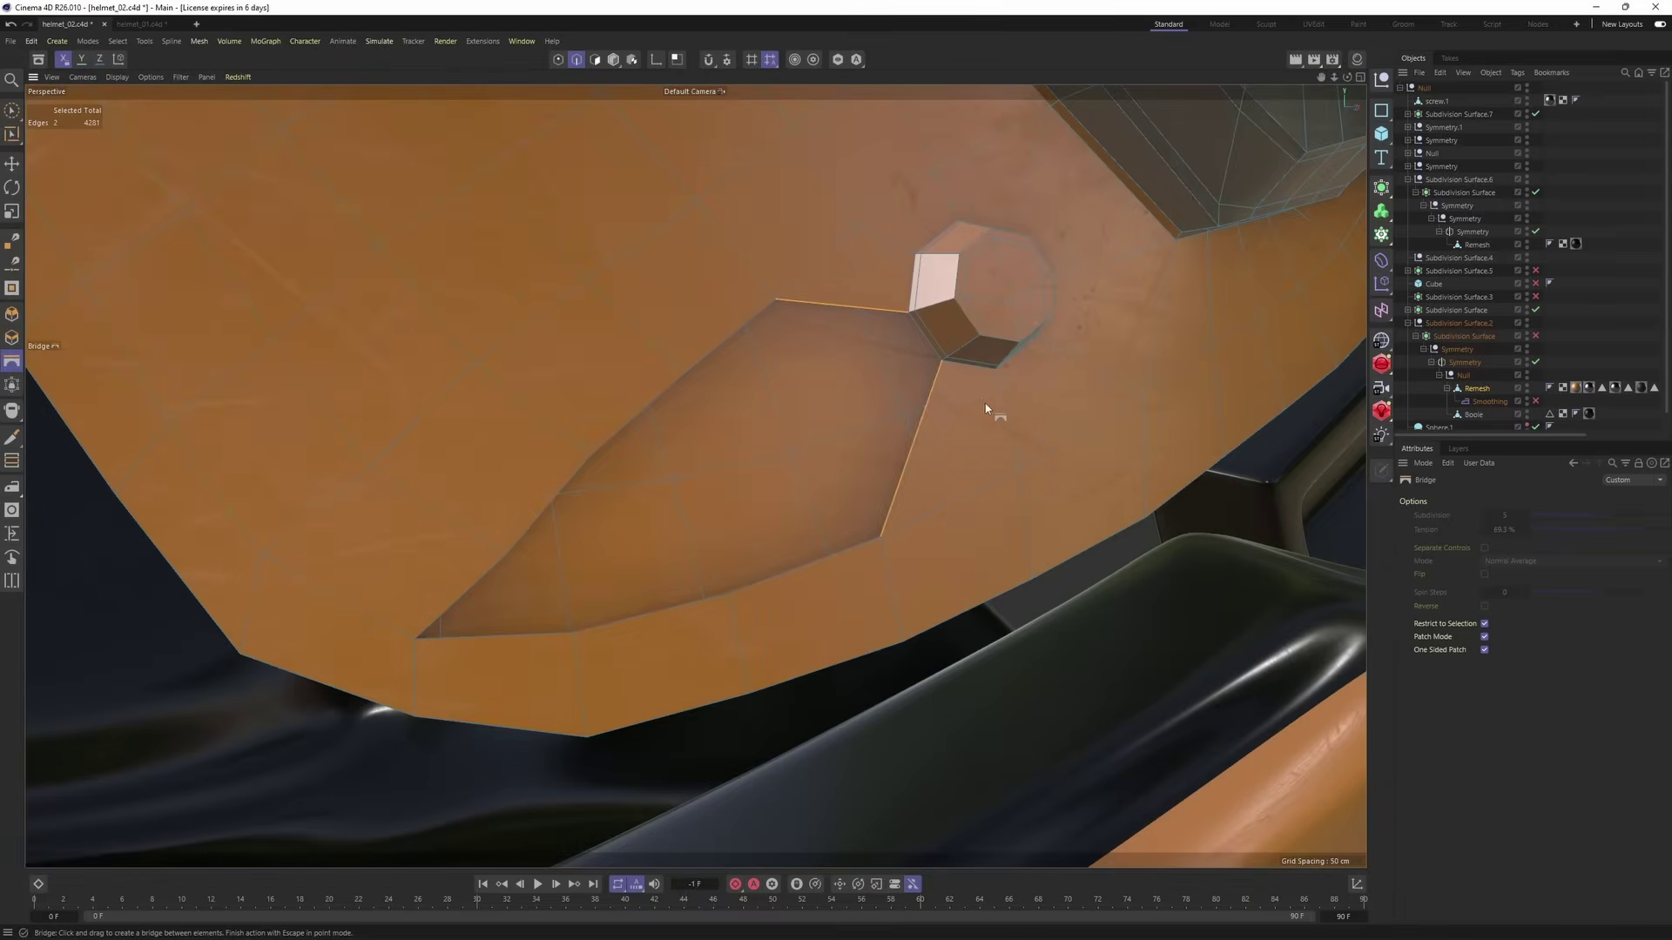
drag(821, 368, 906, 512)
alt+drag(932, 452, 968, 377)
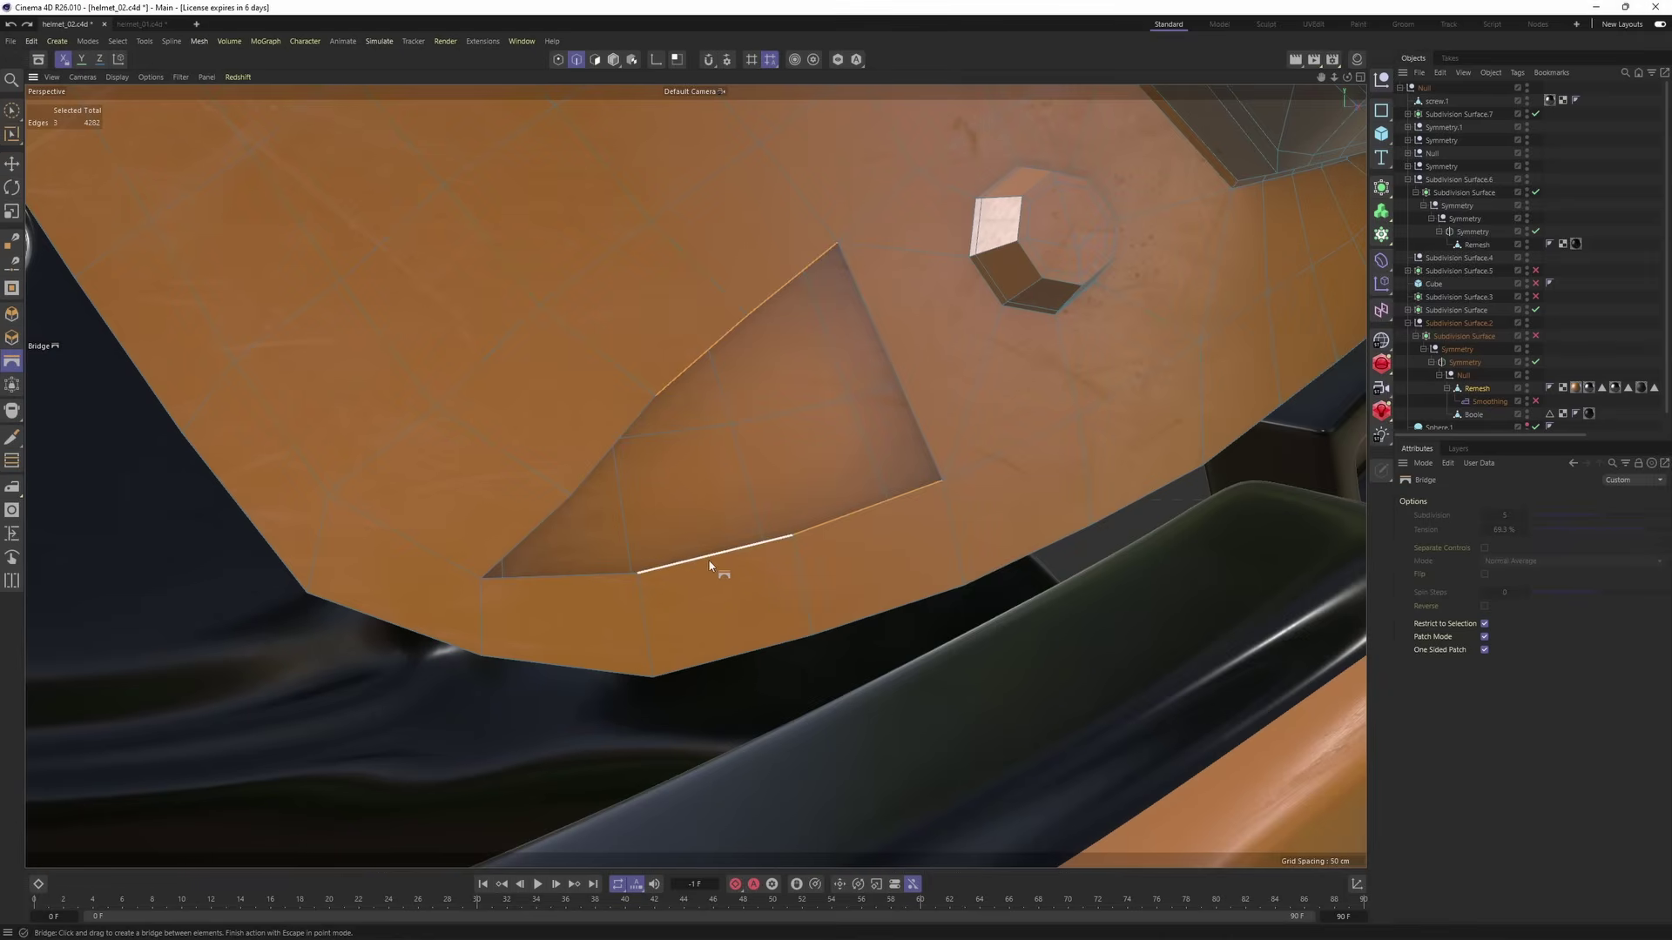
- Bridge the remaining rim edges at the lower end of the plate to close the rest of the hole
drag(675, 400, 787, 400)
click(768, 376)
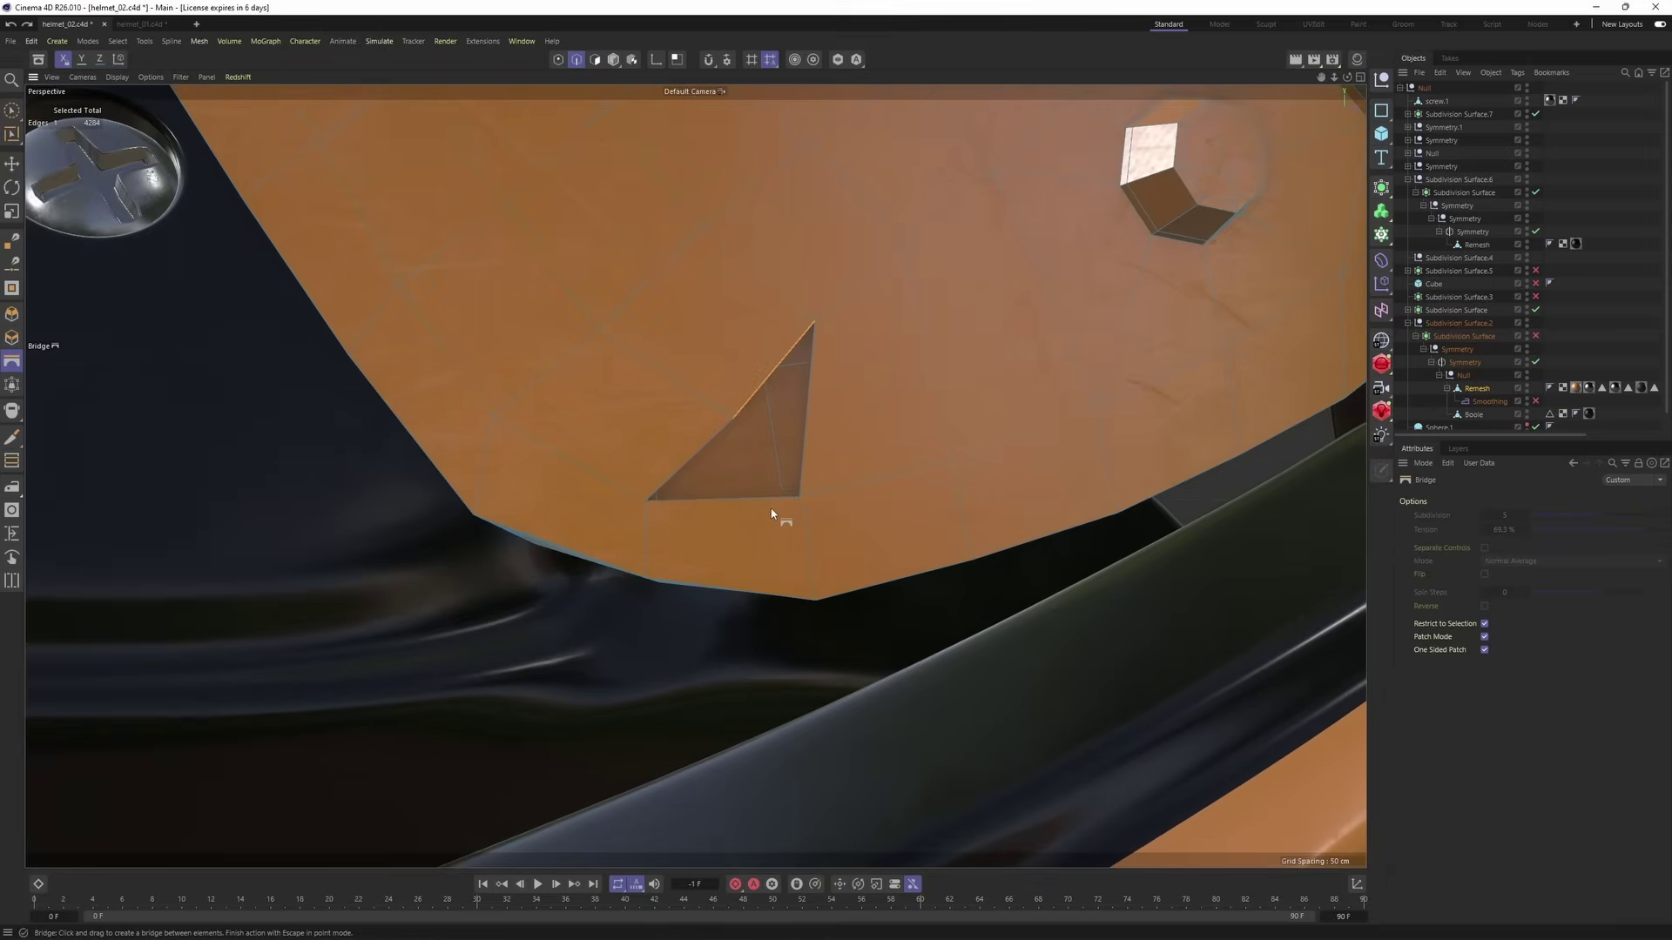
drag(688, 471, 694, 469)
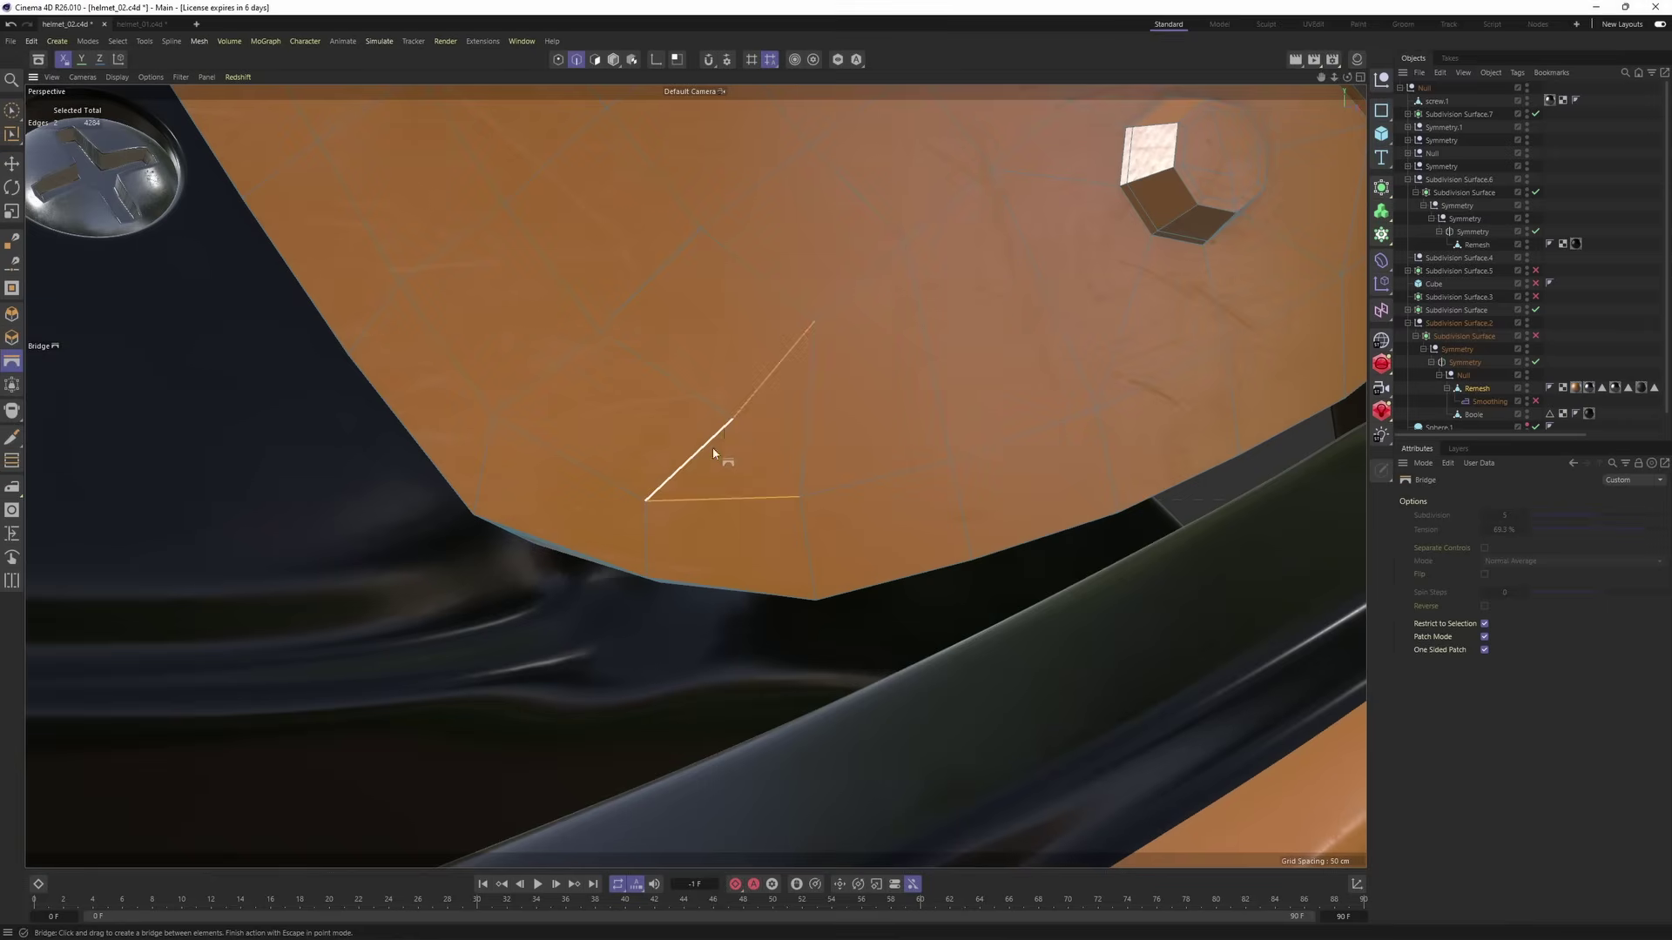
- Switch to point mode and slide points in the patched area with the Slide tool to even out the topology
alt+middle_drag(714, 449, 756, 489)
key(Return)
key(m)
key(o)
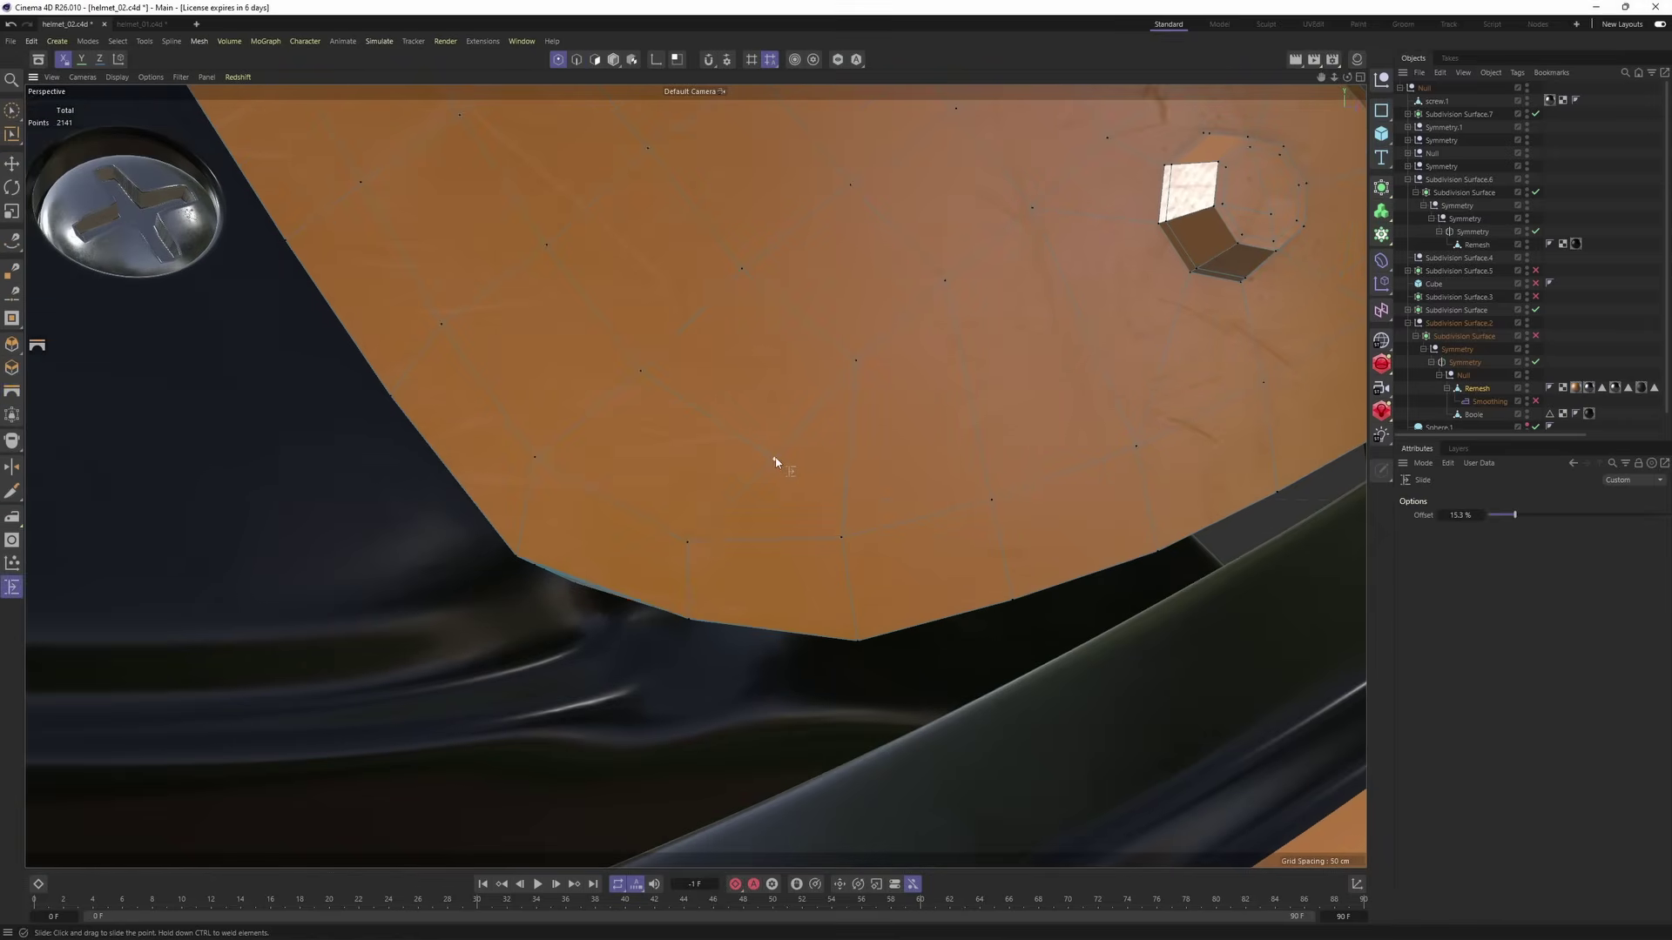
drag(736, 436, 723, 427)
alt+right_drag(776, 399, 742, 421)
alt+drag(695, 476, 763, 434)
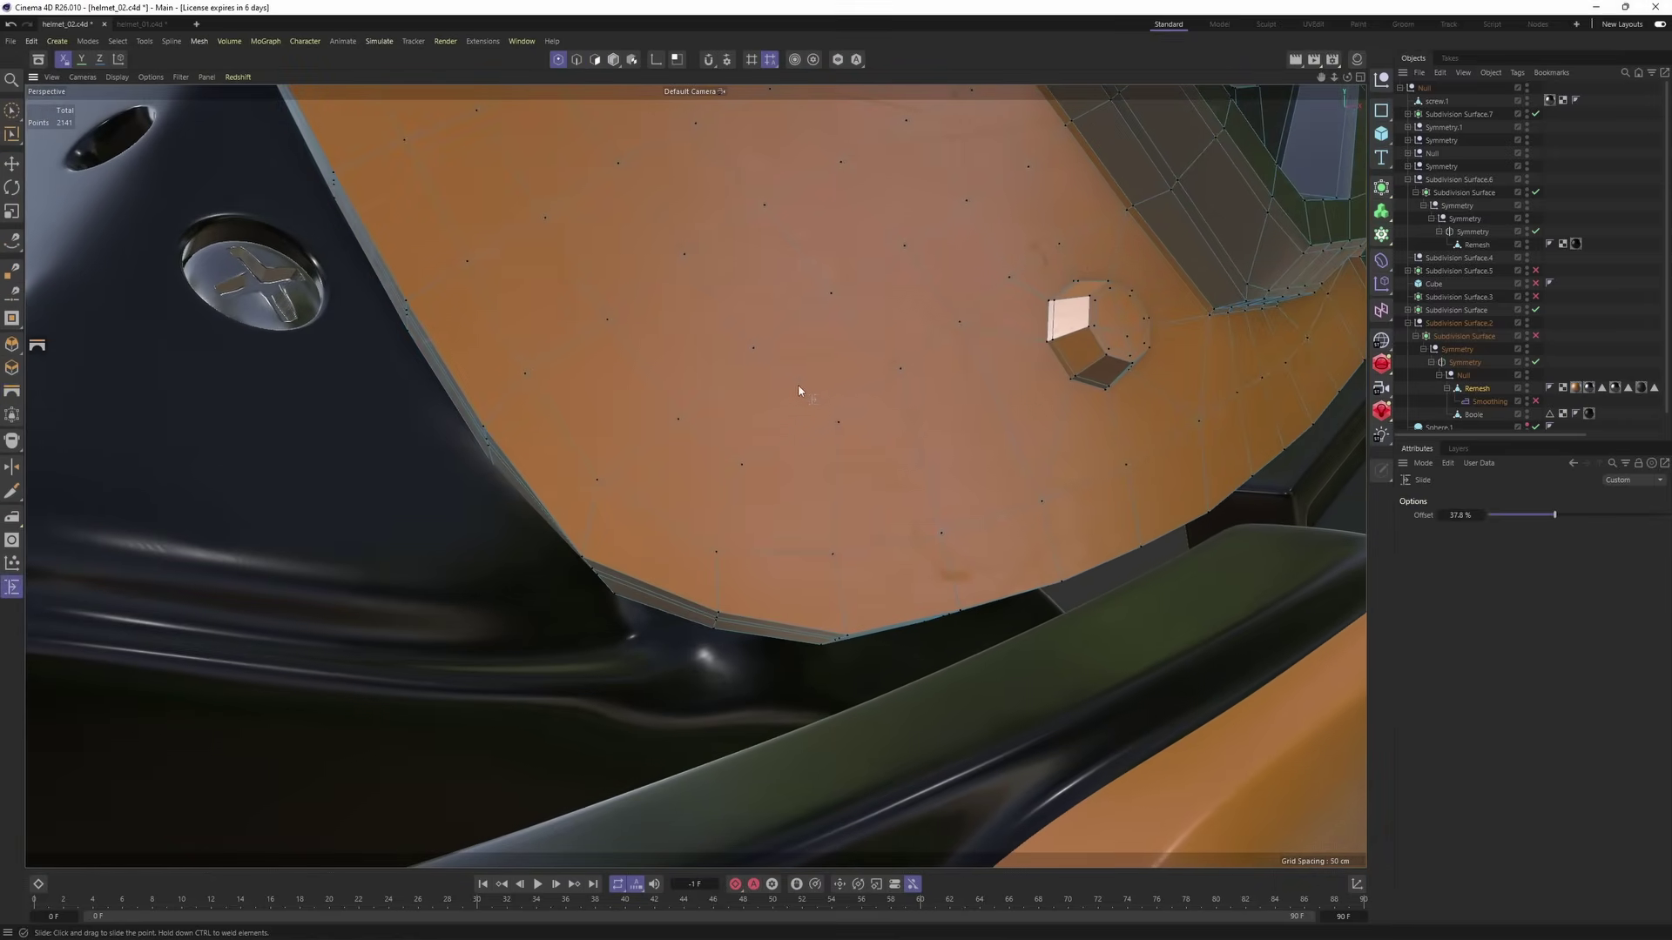
- Turn the plate's Subdivision Surface back on and check the smoothed patch from several angles
alt+right_drag(798, 391, 720, 500)
alt+drag(720, 500, 786, 382)
alt+right_drag(786, 381, 761, 412)
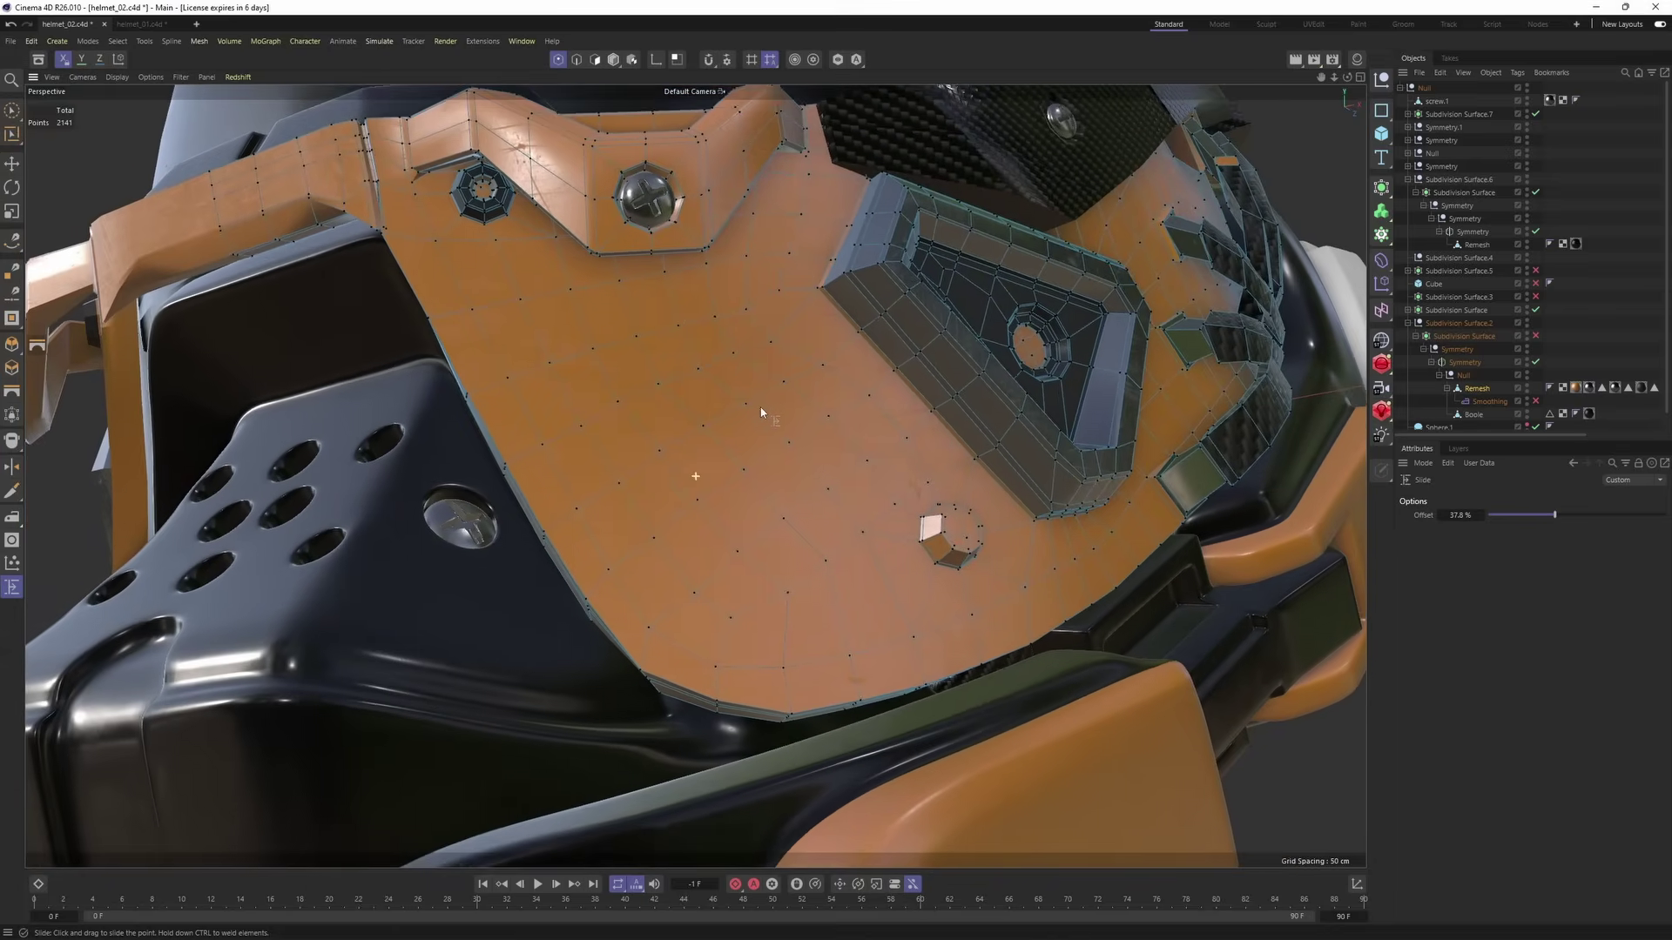
alt+drag(761, 412, 929, 429)
alt+right_drag(929, 429, 1079, 431)
alt+middle_drag(1079, 431, 906, 430)
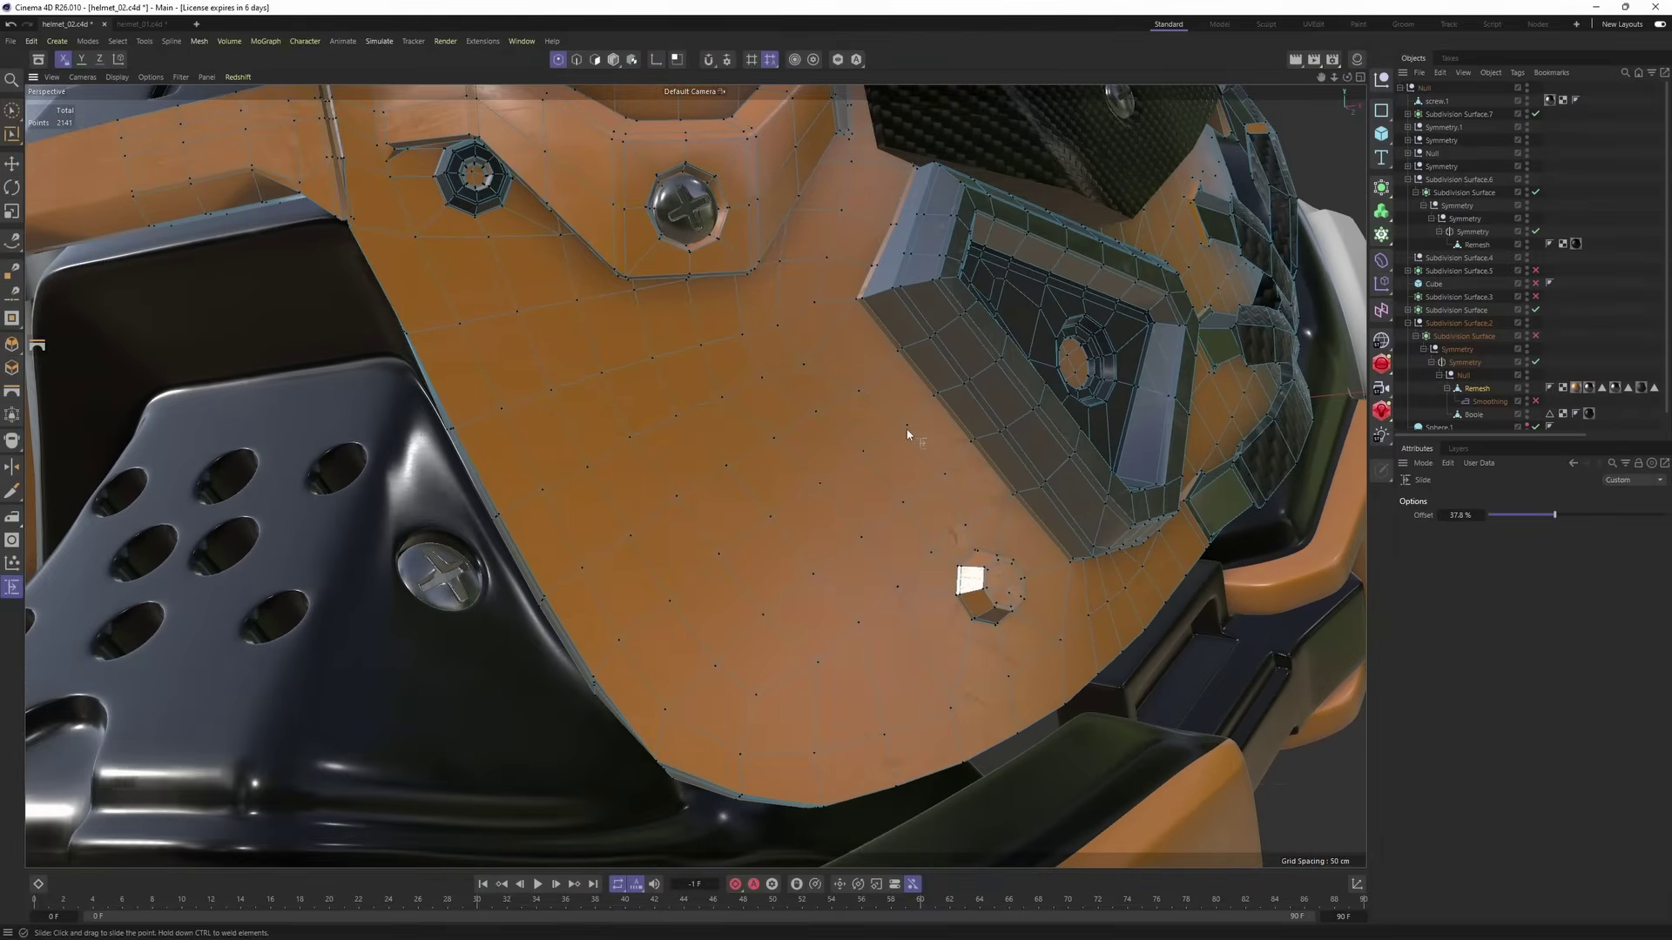
alt+drag(907, 434, 916, 401)
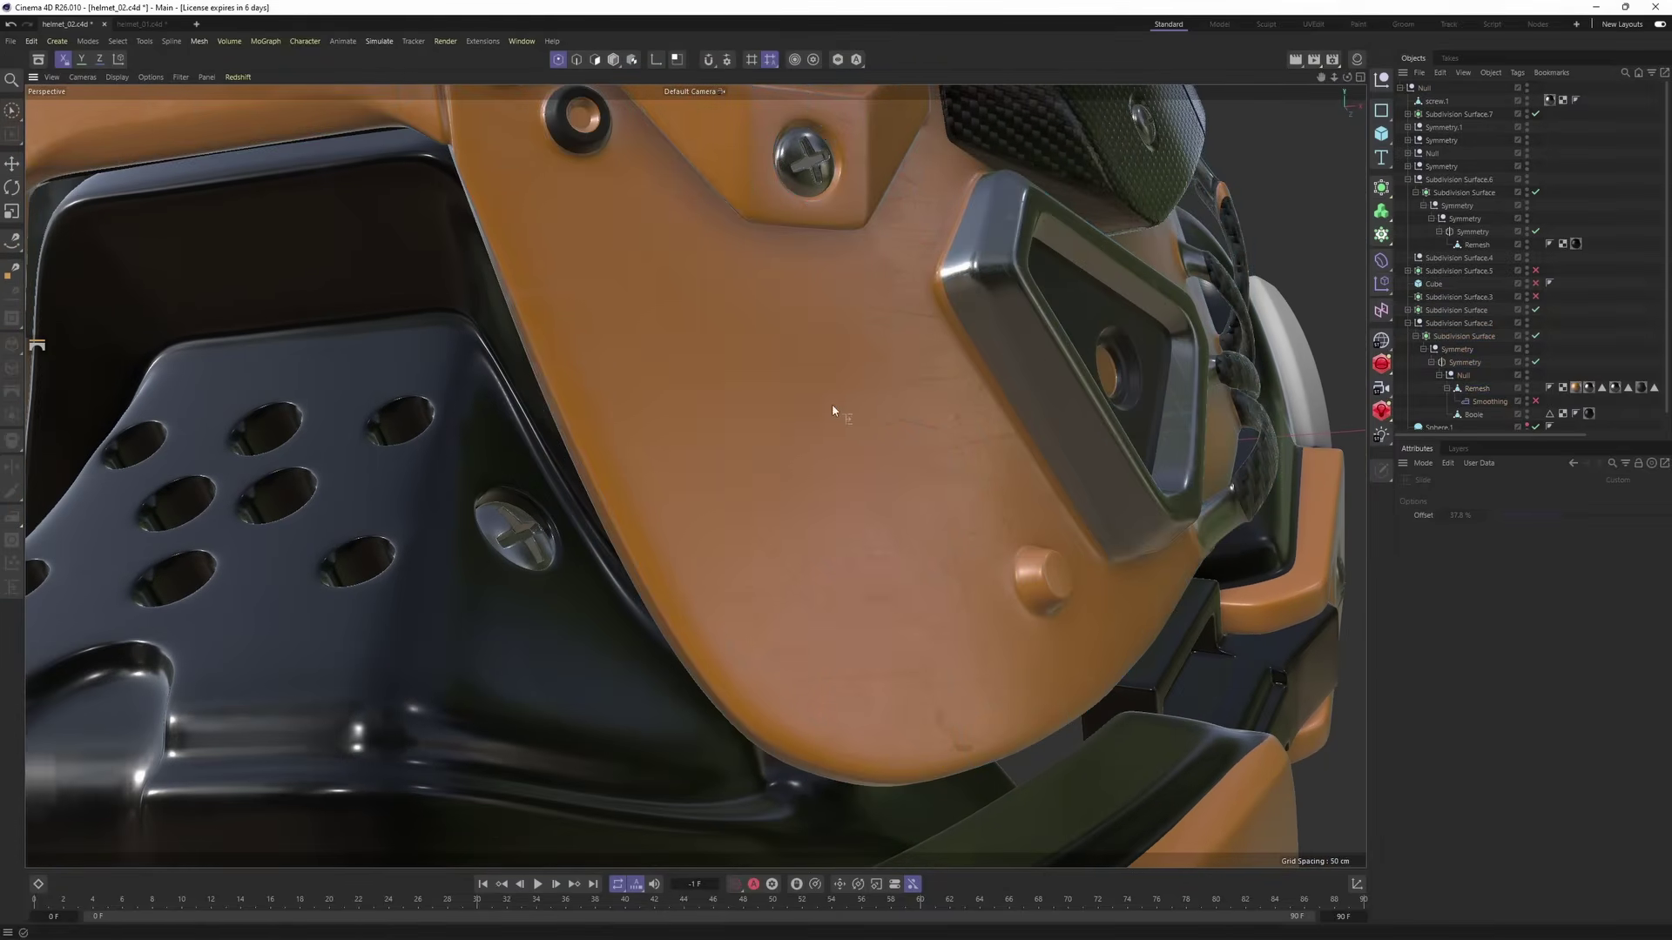
alt+right_drag(906, 390, 781, 390)
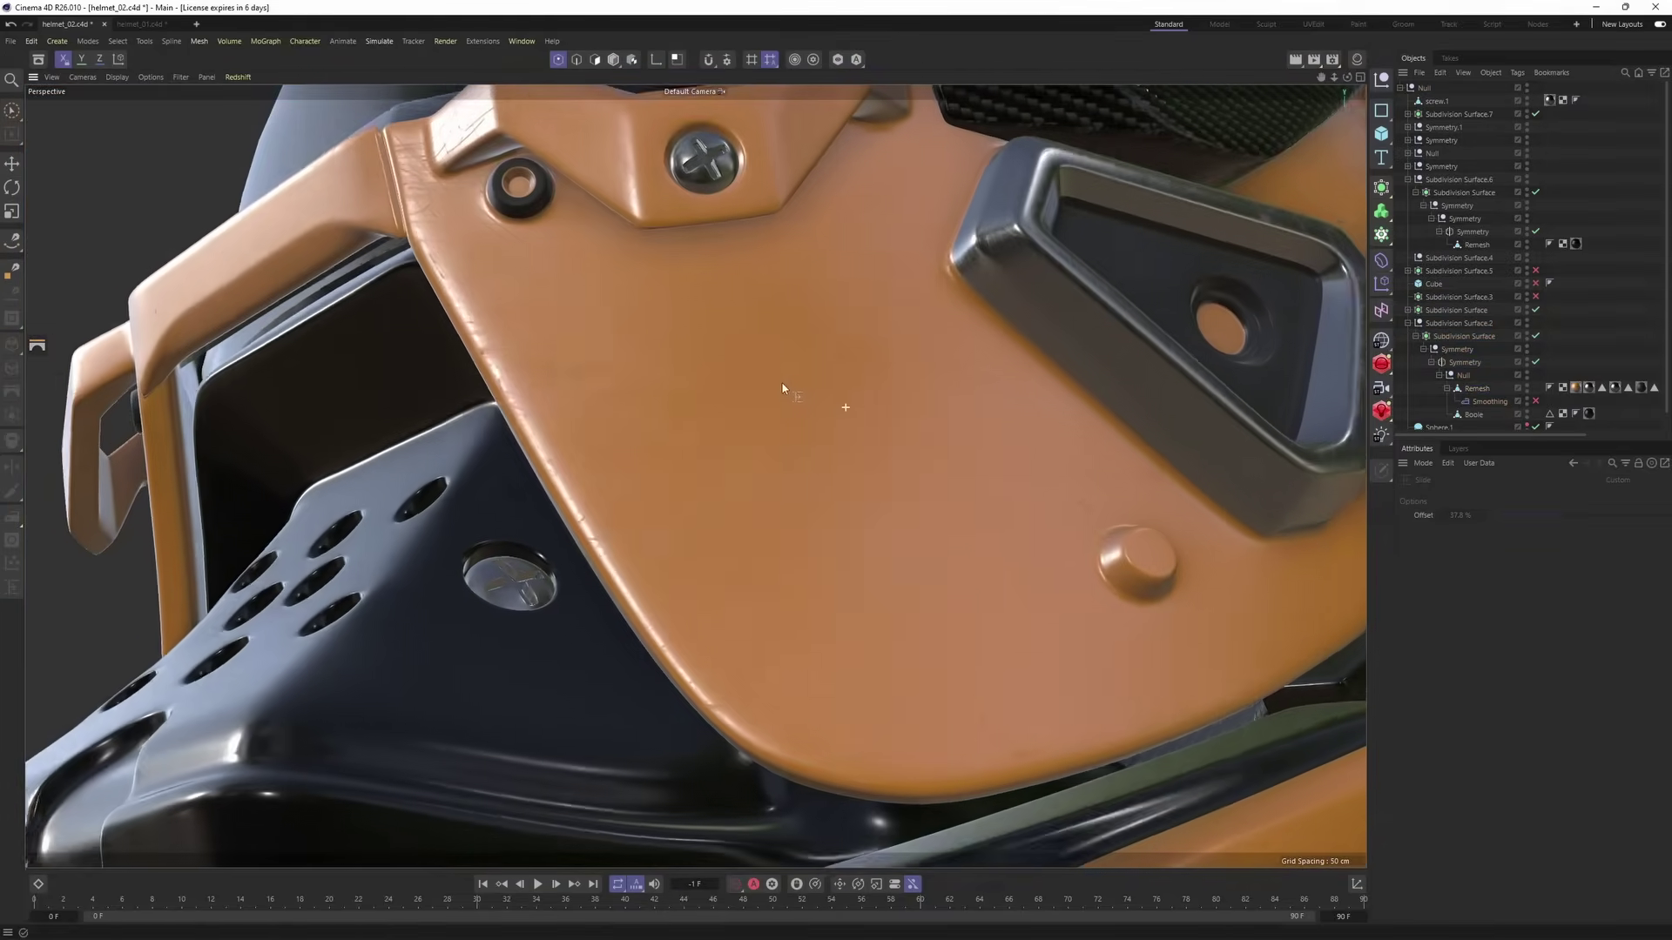
alt+drag(782, 388, 952, 488)
key(ctrl+z)
key(ctrl+z)
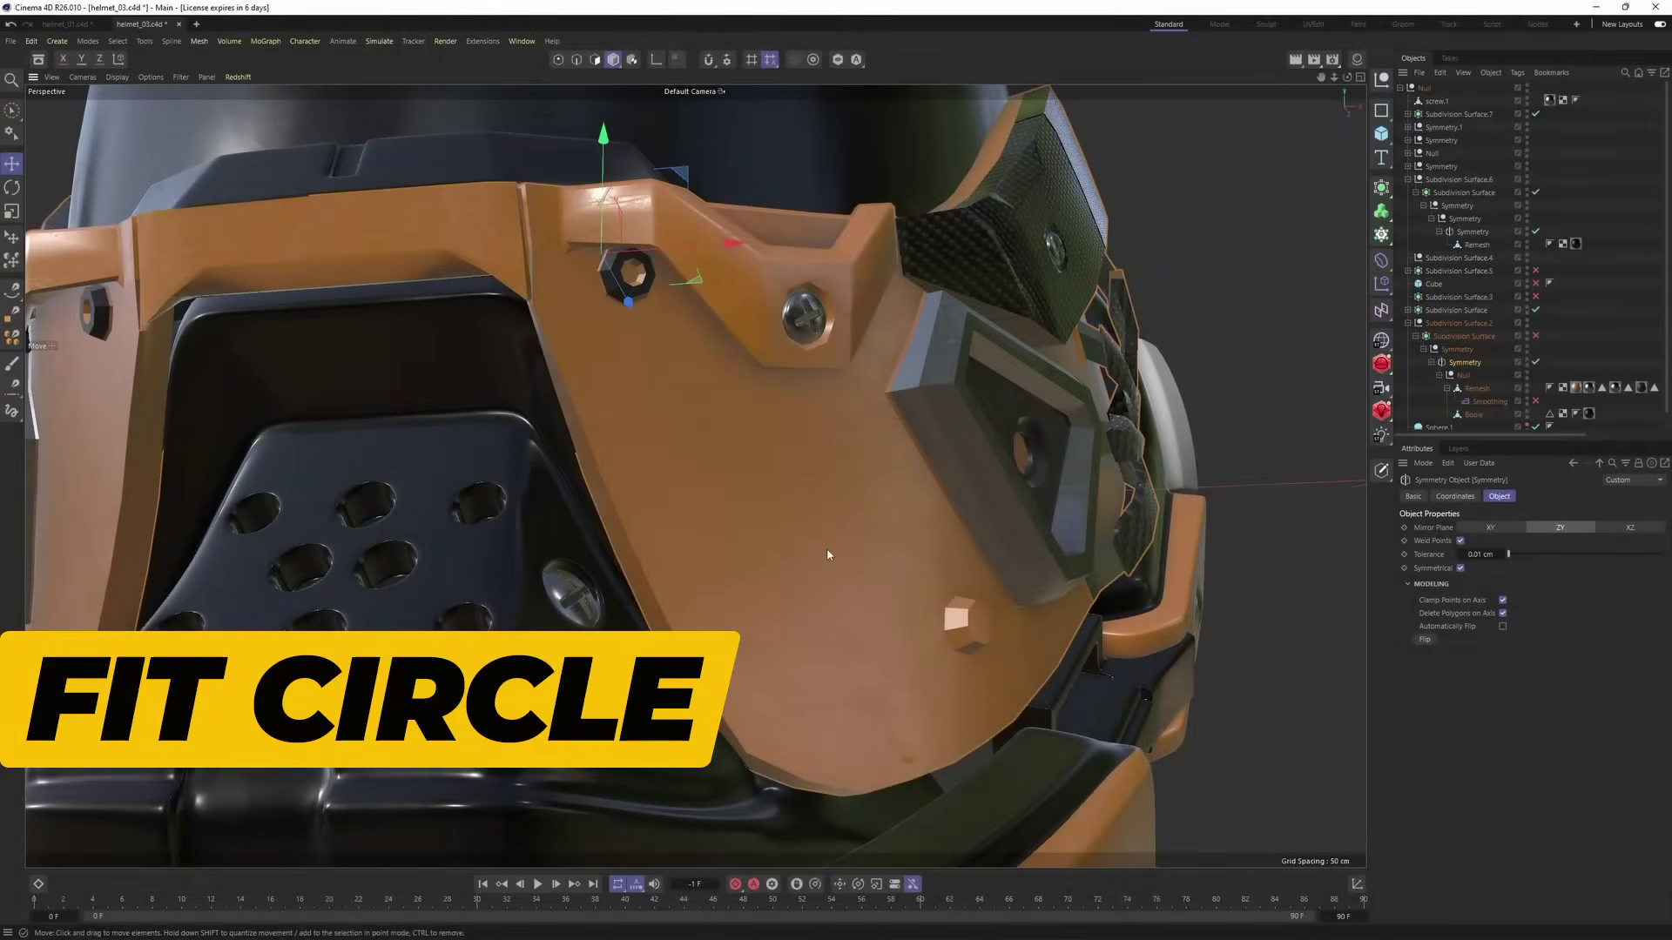
- In polygon mode on the Remesh object, select a large patch of polygons on the plate beside the small octagonal pin
right_click(818, 540)
click(795, 414)
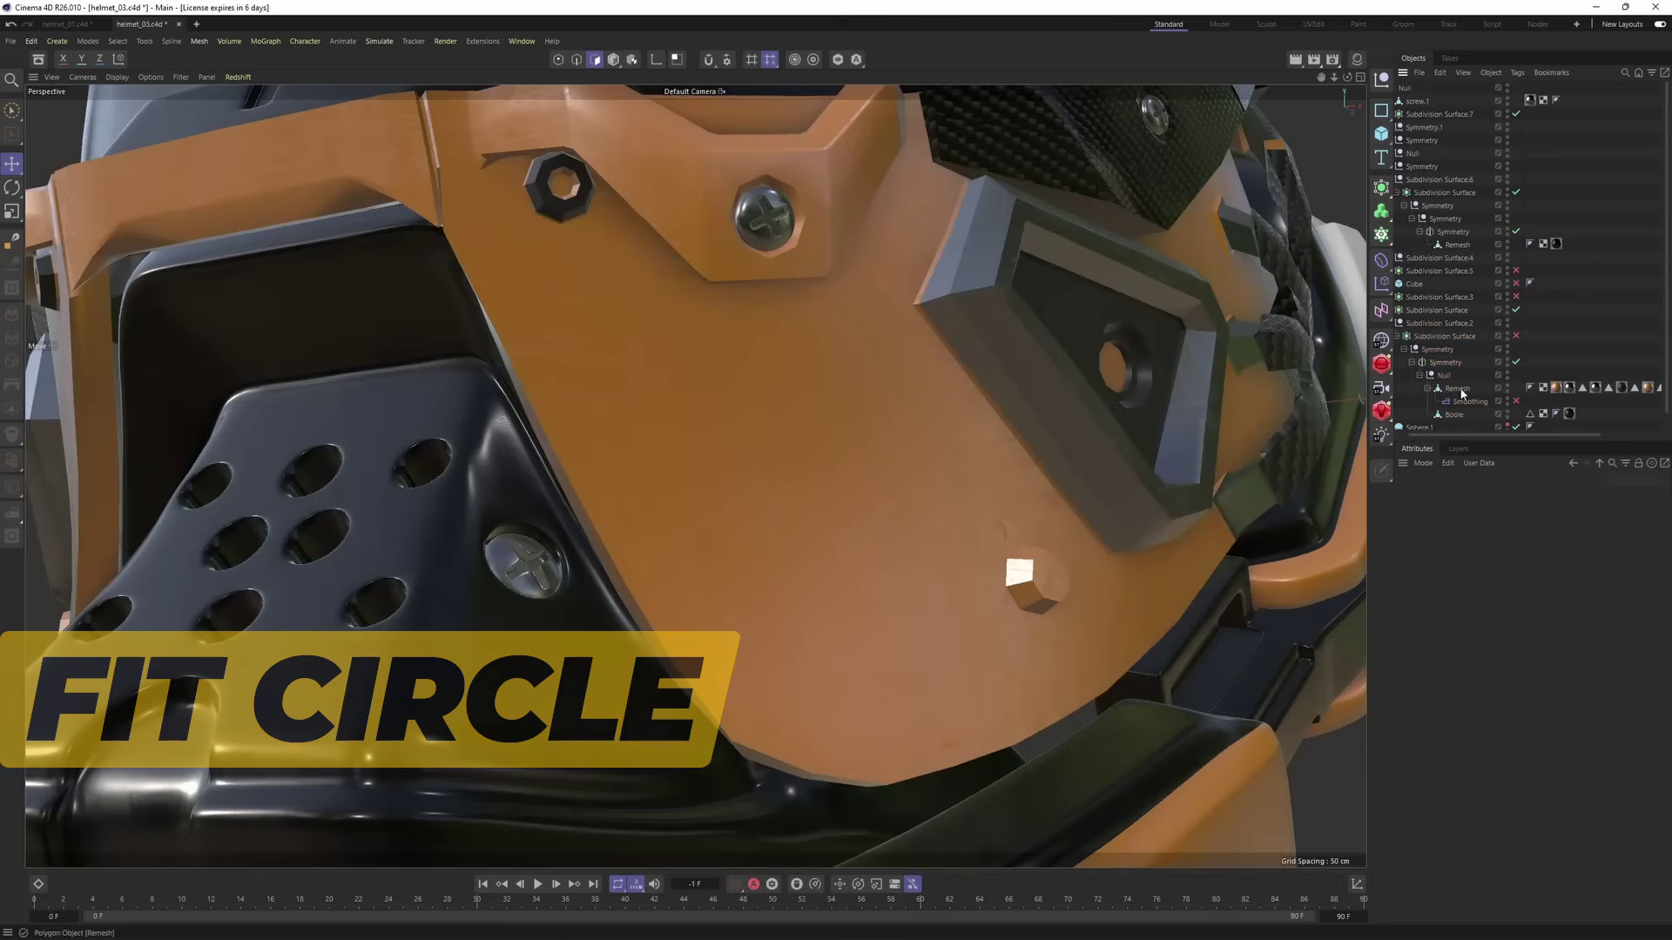
click(1457, 389)
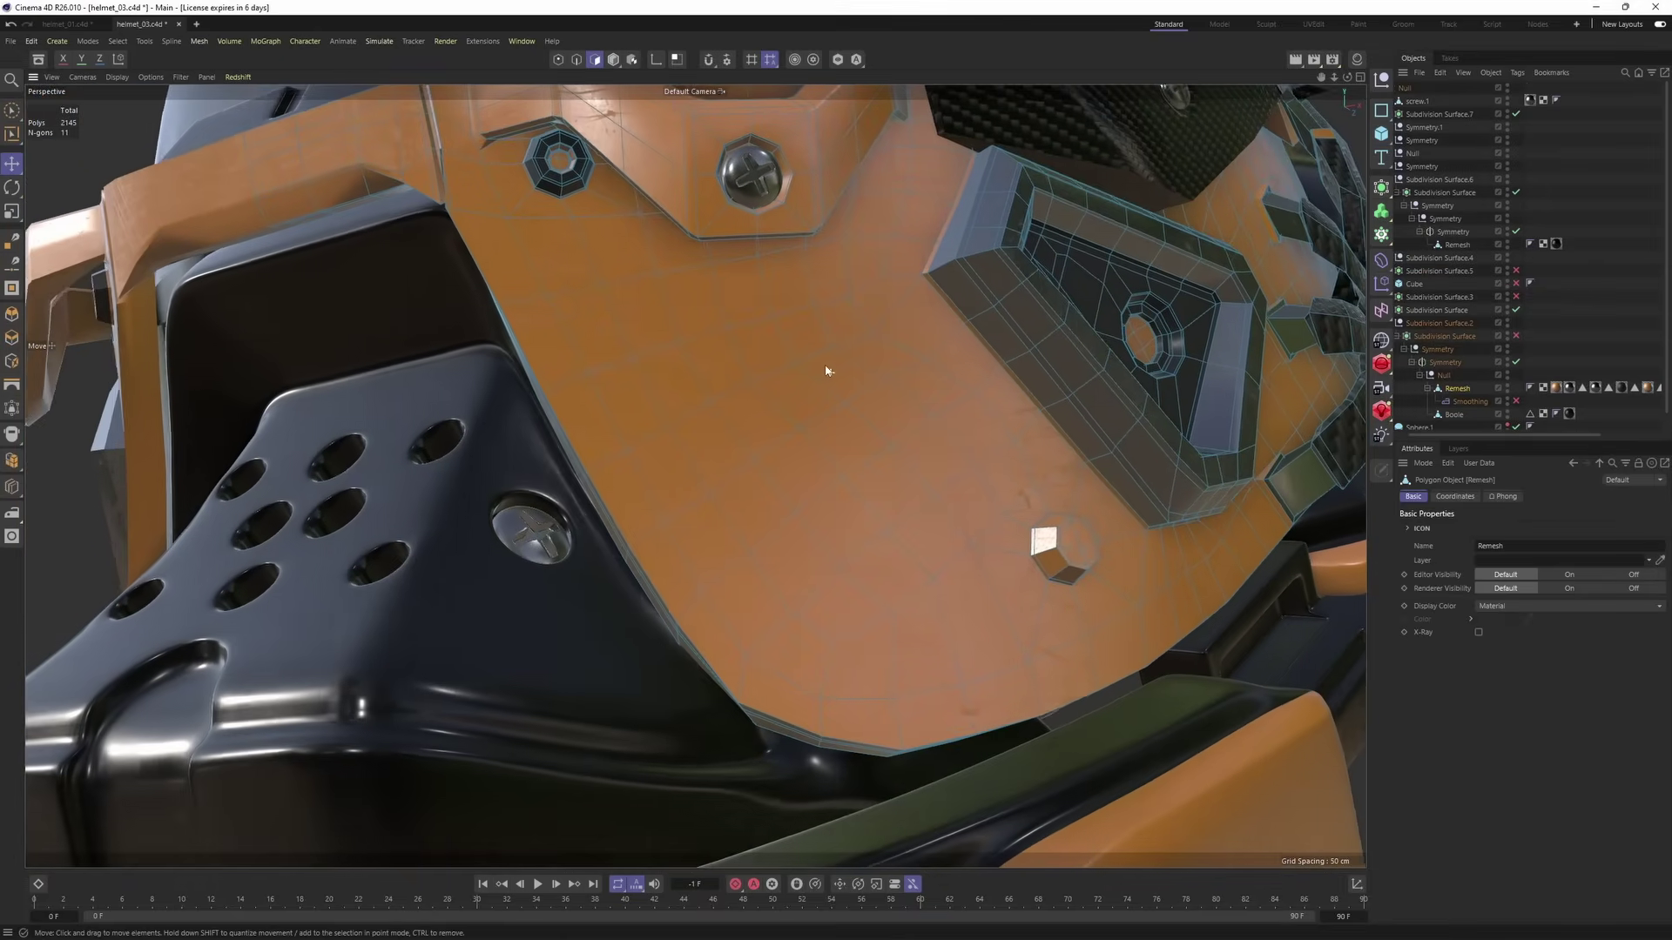
click(880, 355)
mouse_move(825, 371)
alt+mouse_down()
mouse_move(846, 372)
mouse_move(798, 337)
mouse_move(624, 400)
mouse_move(786, 661)
mouse_move(913, 659)
mouse_move(1010, 535)
mouse_move(1001, 470)
mouse_move(798, 386)
mouse_move(791, 470)
mouse_move(886, 575)
mouse_move(968, 506)
mouse_move(883, 410)
alt+mouse_up()
alt+middle_drag(857, 368, 816, 377)
alt+drag(816, 375, 987, 313)
alt+middle_drag(960, 379, 932, 405)
alt+right_drag(933, 406, 966, 396)
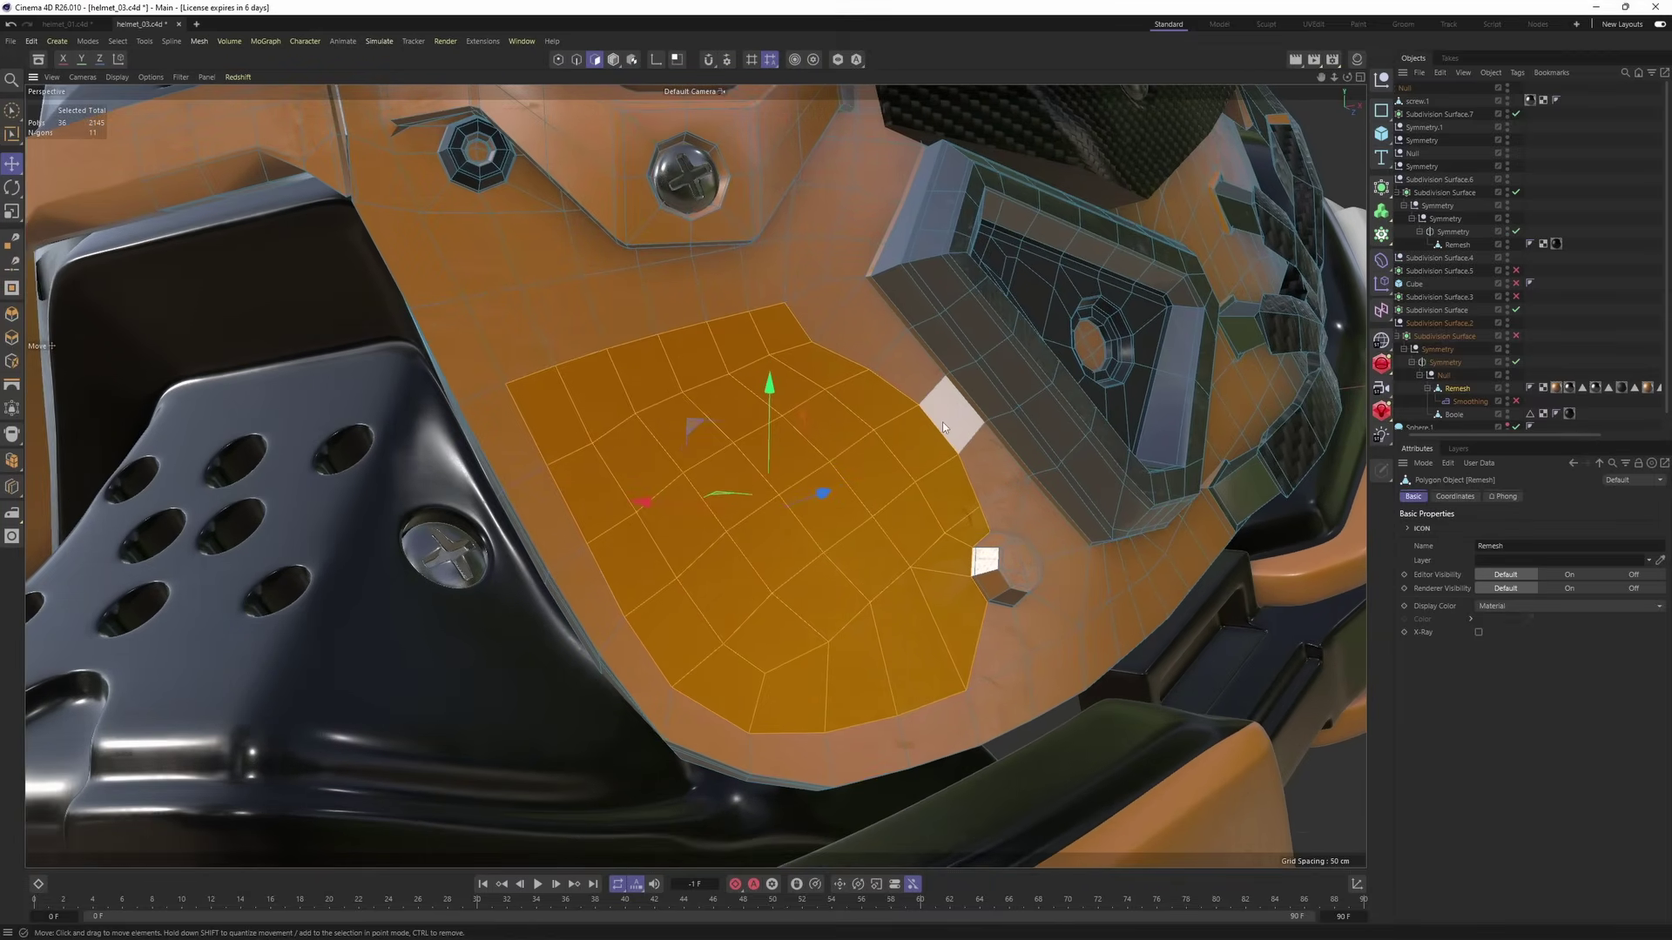
- Inset the selected patch slightly and round it into a circle with Fit Circle, scaled to 64.5%
right_click(947, 427)
click(997, 439)
drag(1076, 509, 1055, 509)
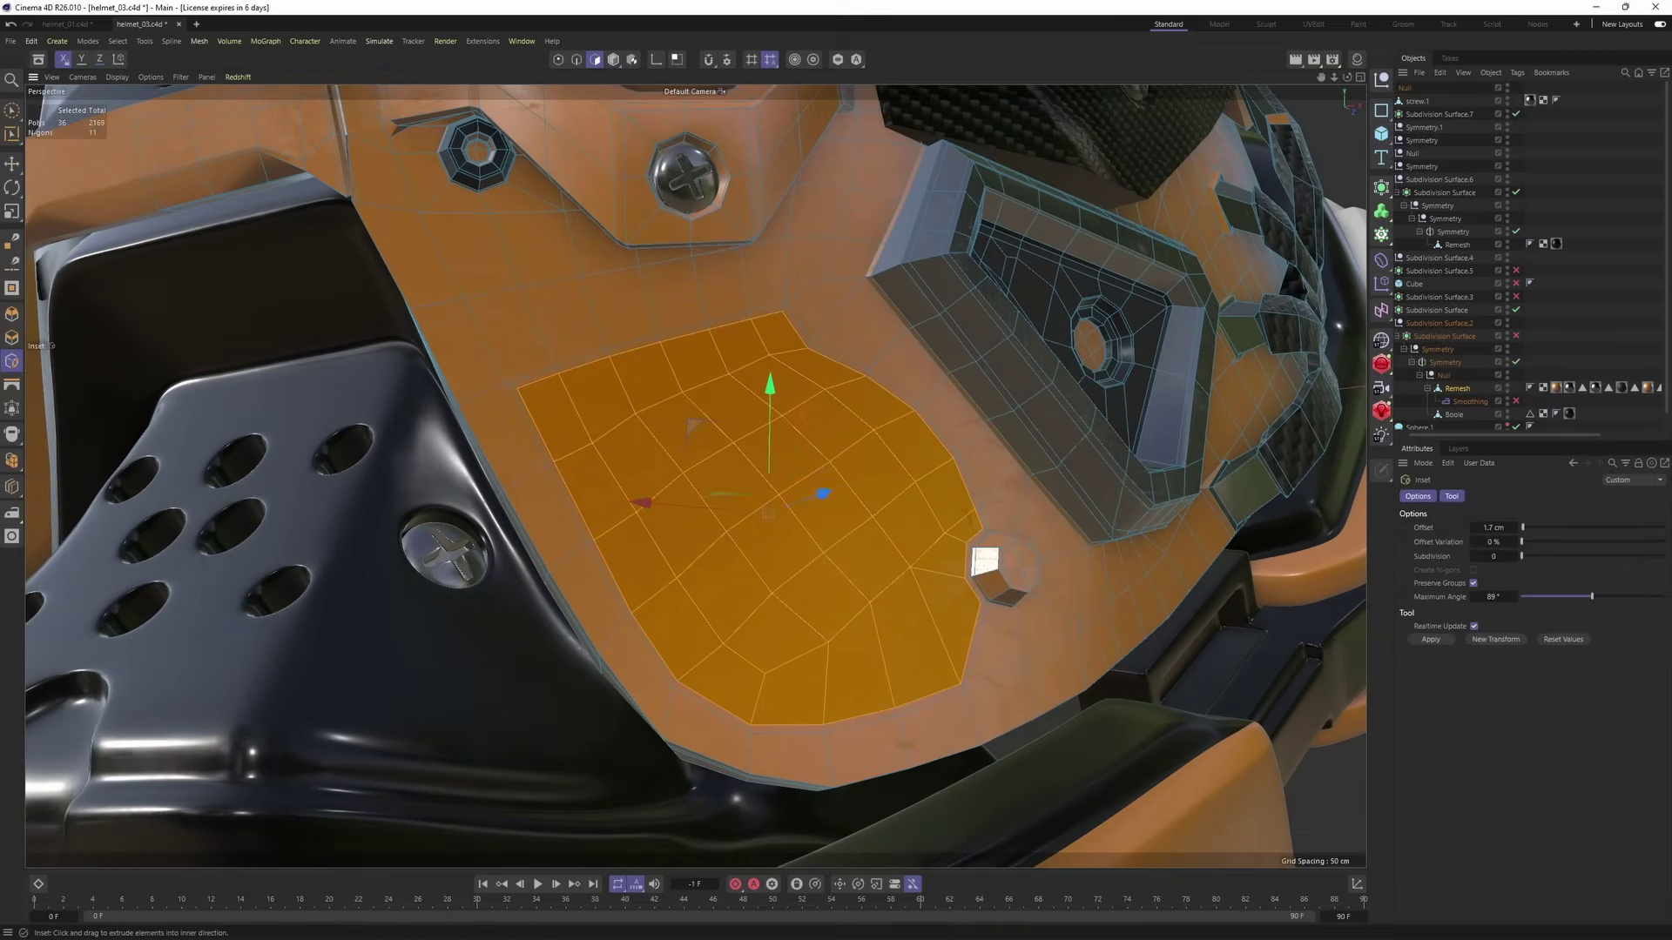
right_click(963, 401)
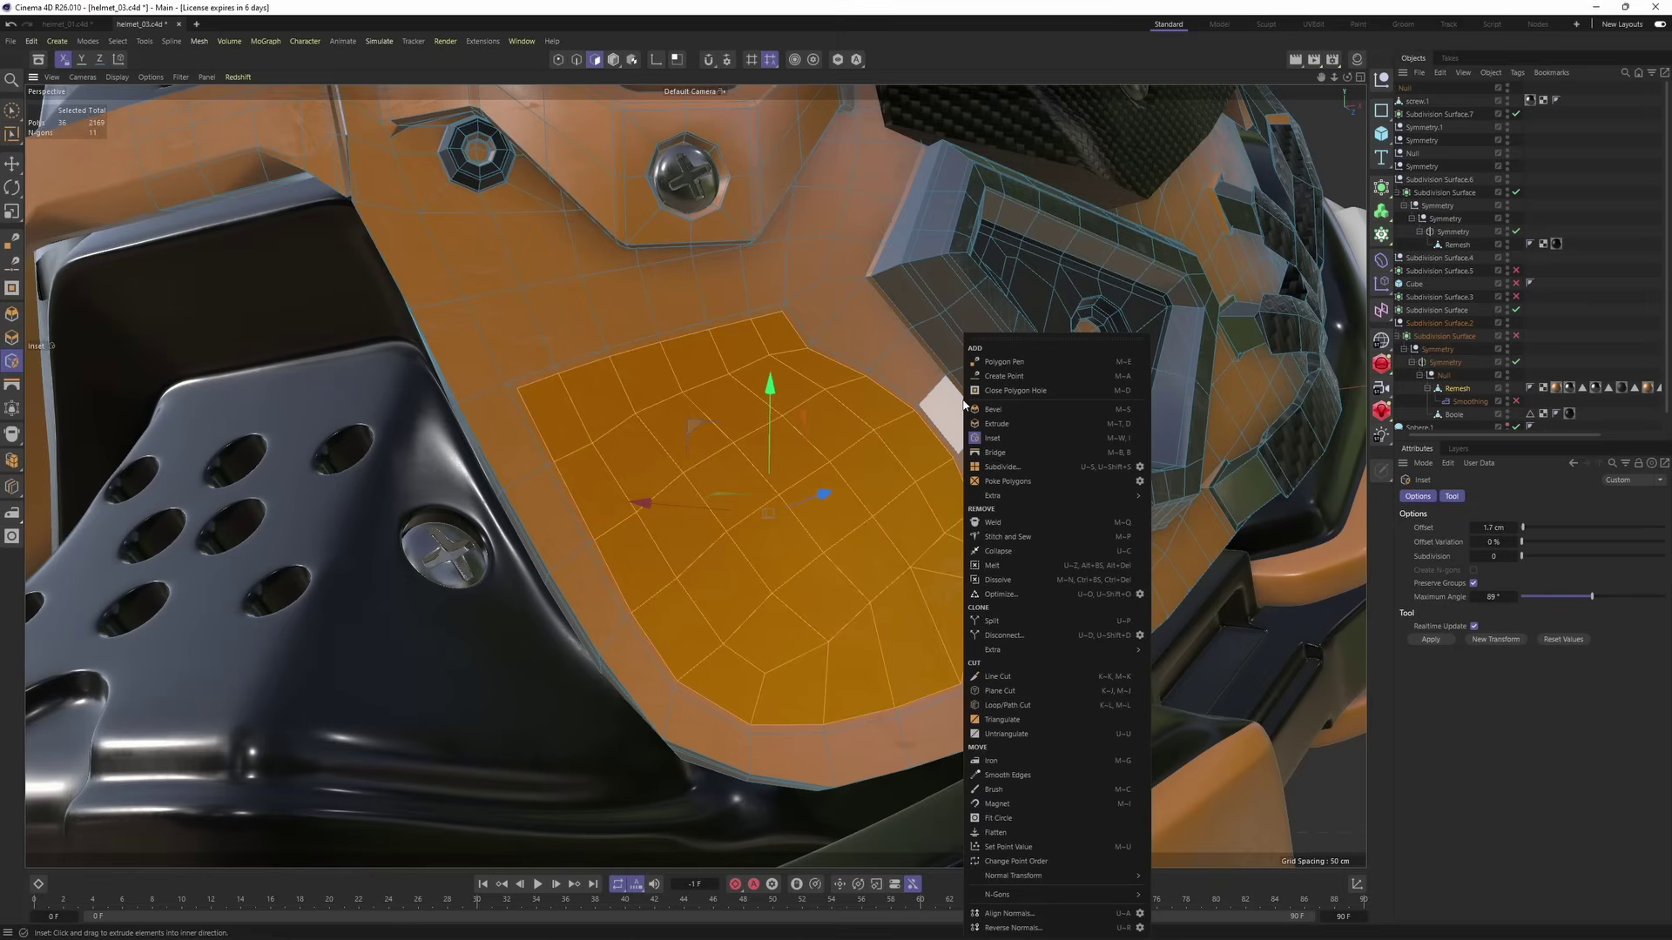
click(1021, 823)
drag(855, 609, 820, 609)
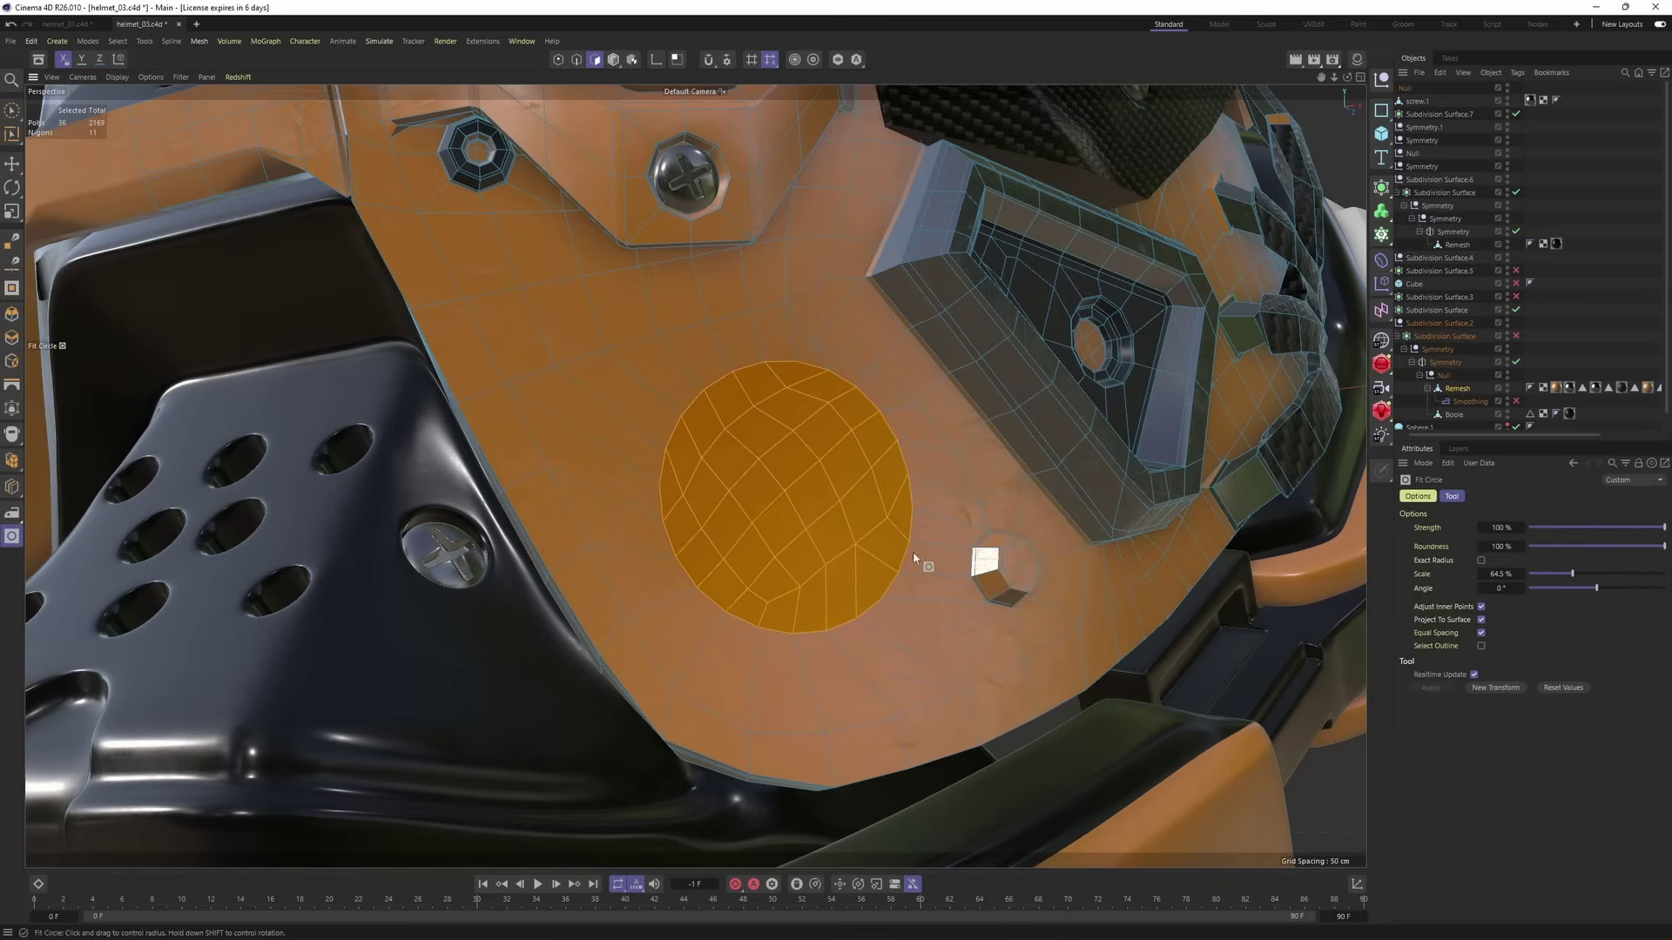
- Extrude the circular selection into the plate with a smaller inner face to form a sunken recess with sloped walls
alt+middle_drag(913, 552, 895, 474)
mouse_move(894, 456)
alt+mouse_down()
mouse_move(850, 459)
mouse_move(886, 486)
mouse_move(900, 463)
alt+mouse_up()
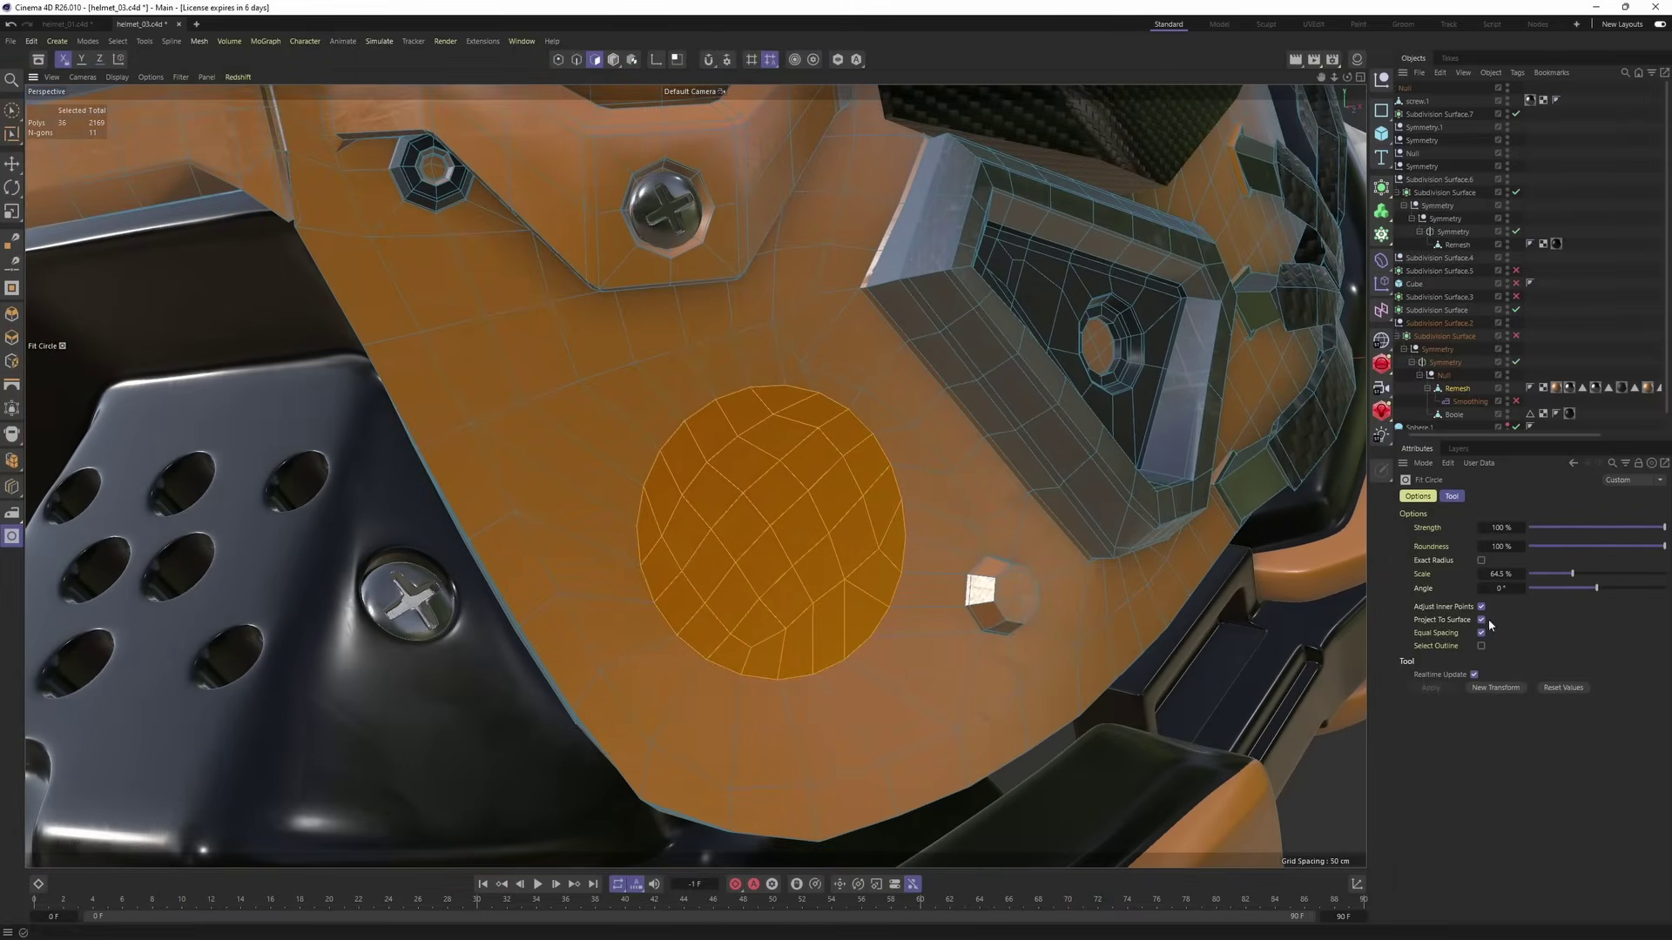
alt+middle_drag(982, 491, 928, 537)
alt+drag(927, 537, 591, 455)
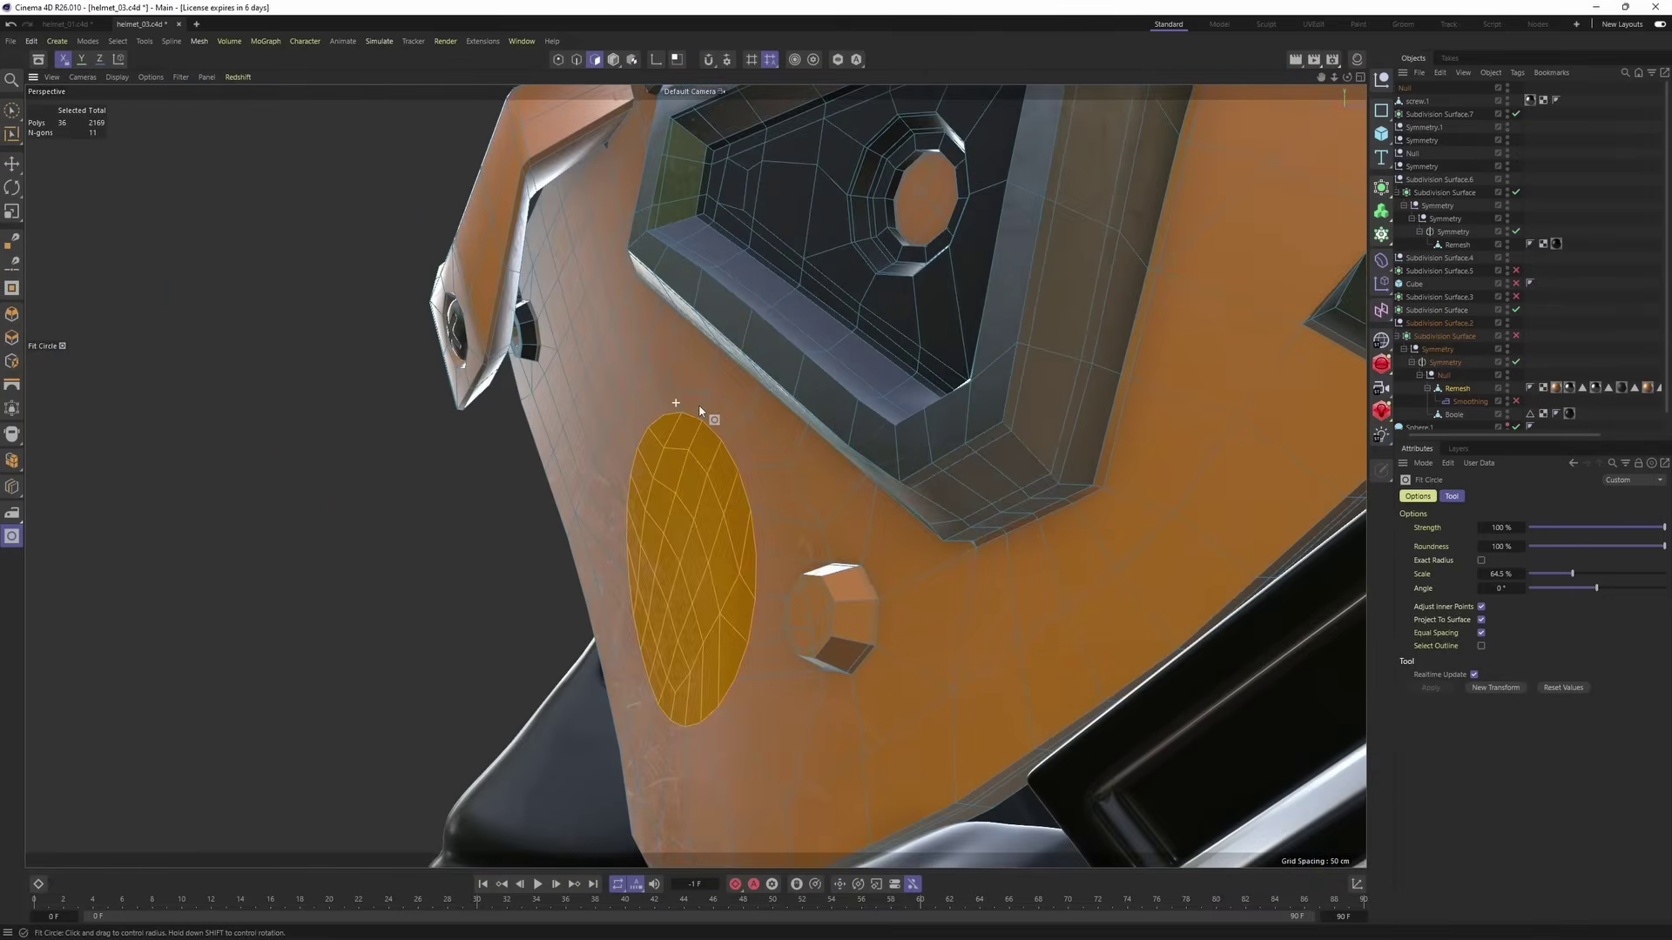
alt+drag(699, 406, 771, 406)
alt+drag(695, 476, 879, 453)
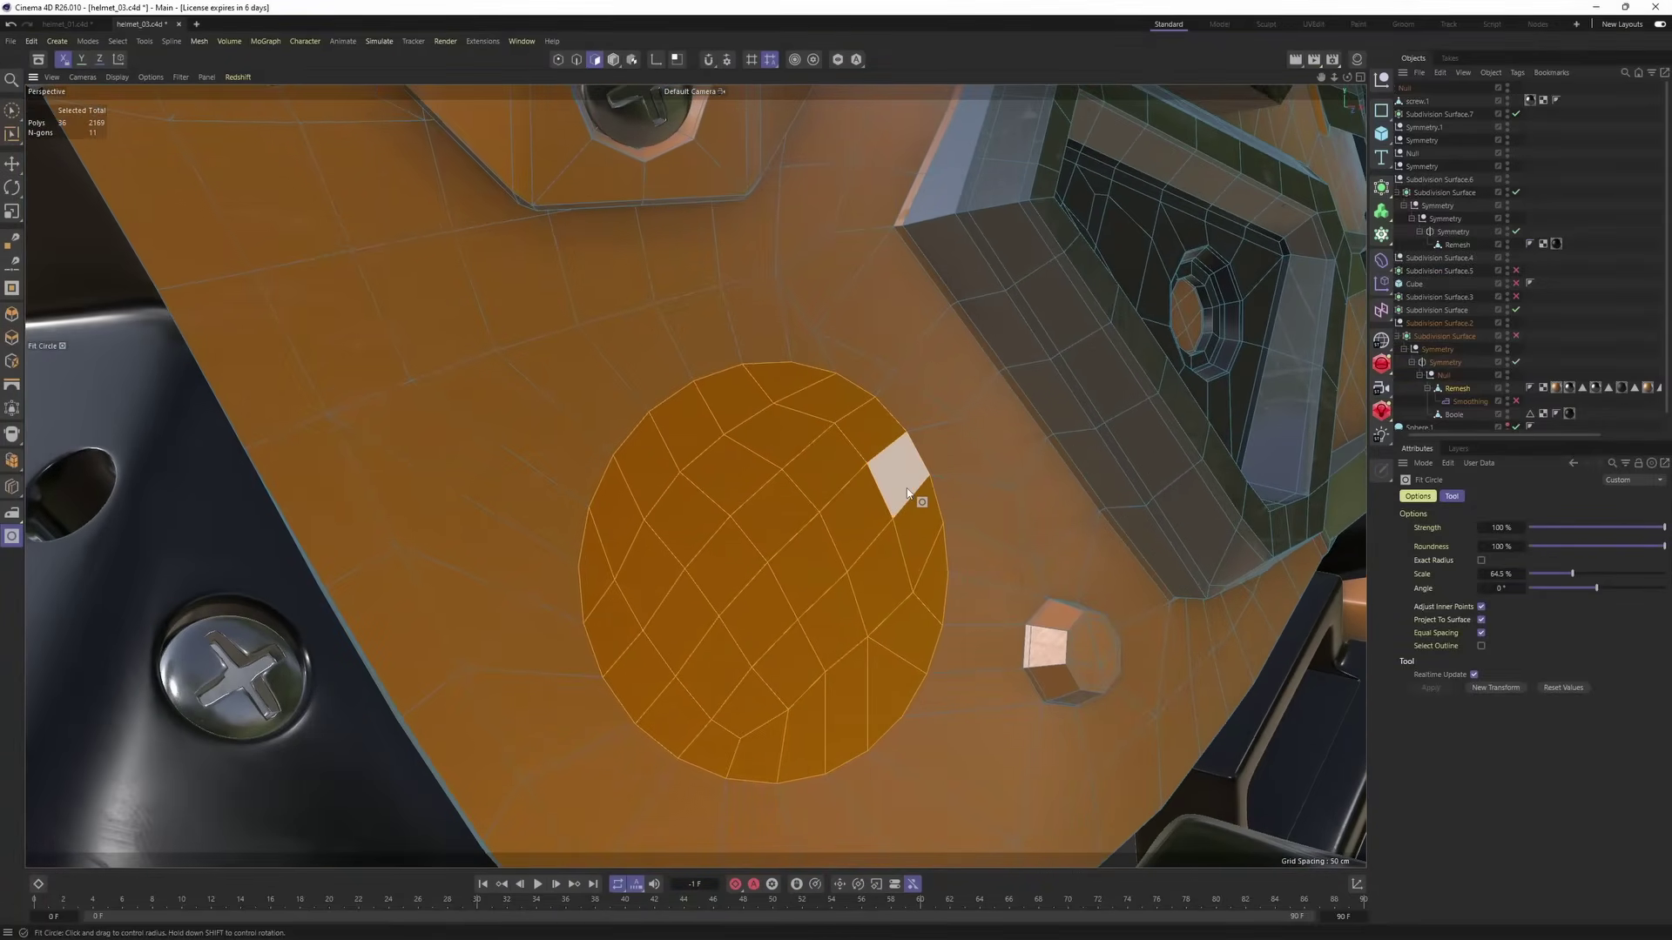
key(t)
ctrl+drag(1101, 546, 1032, 556)
key(e)
alt+drag(806, 530, 842, 585)
- Inset the recess floor to leave a narrow rim and raise the inner face as a slightly tapered round disc
key(i)
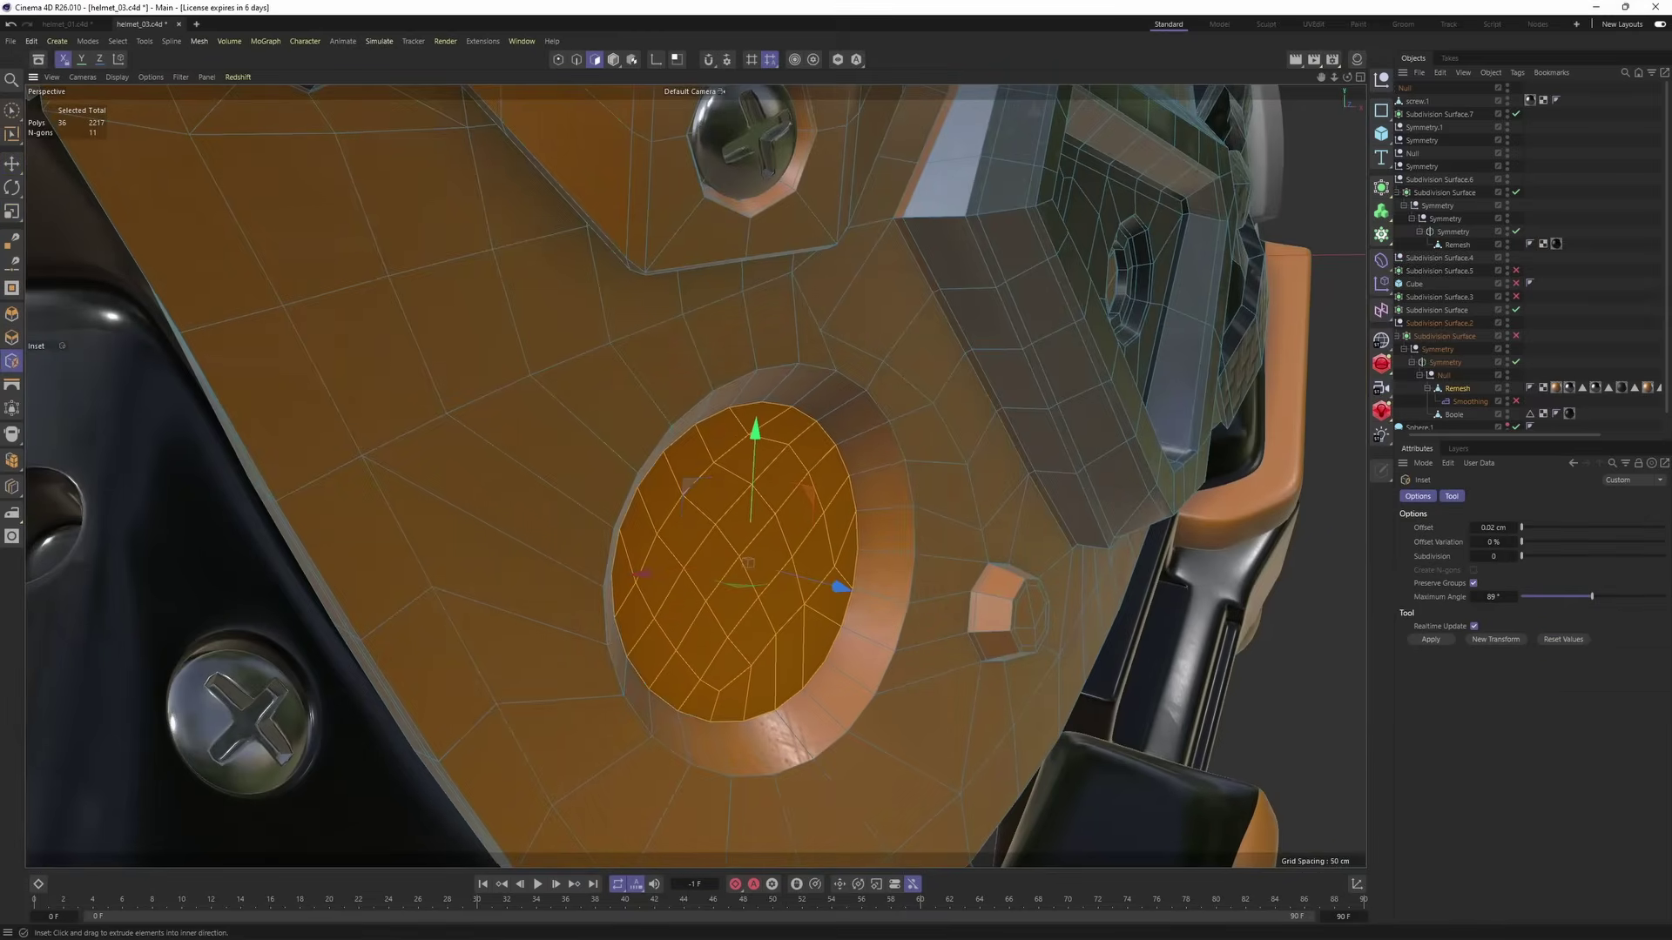
drag(976, 550, 1024, 562)
key(t)
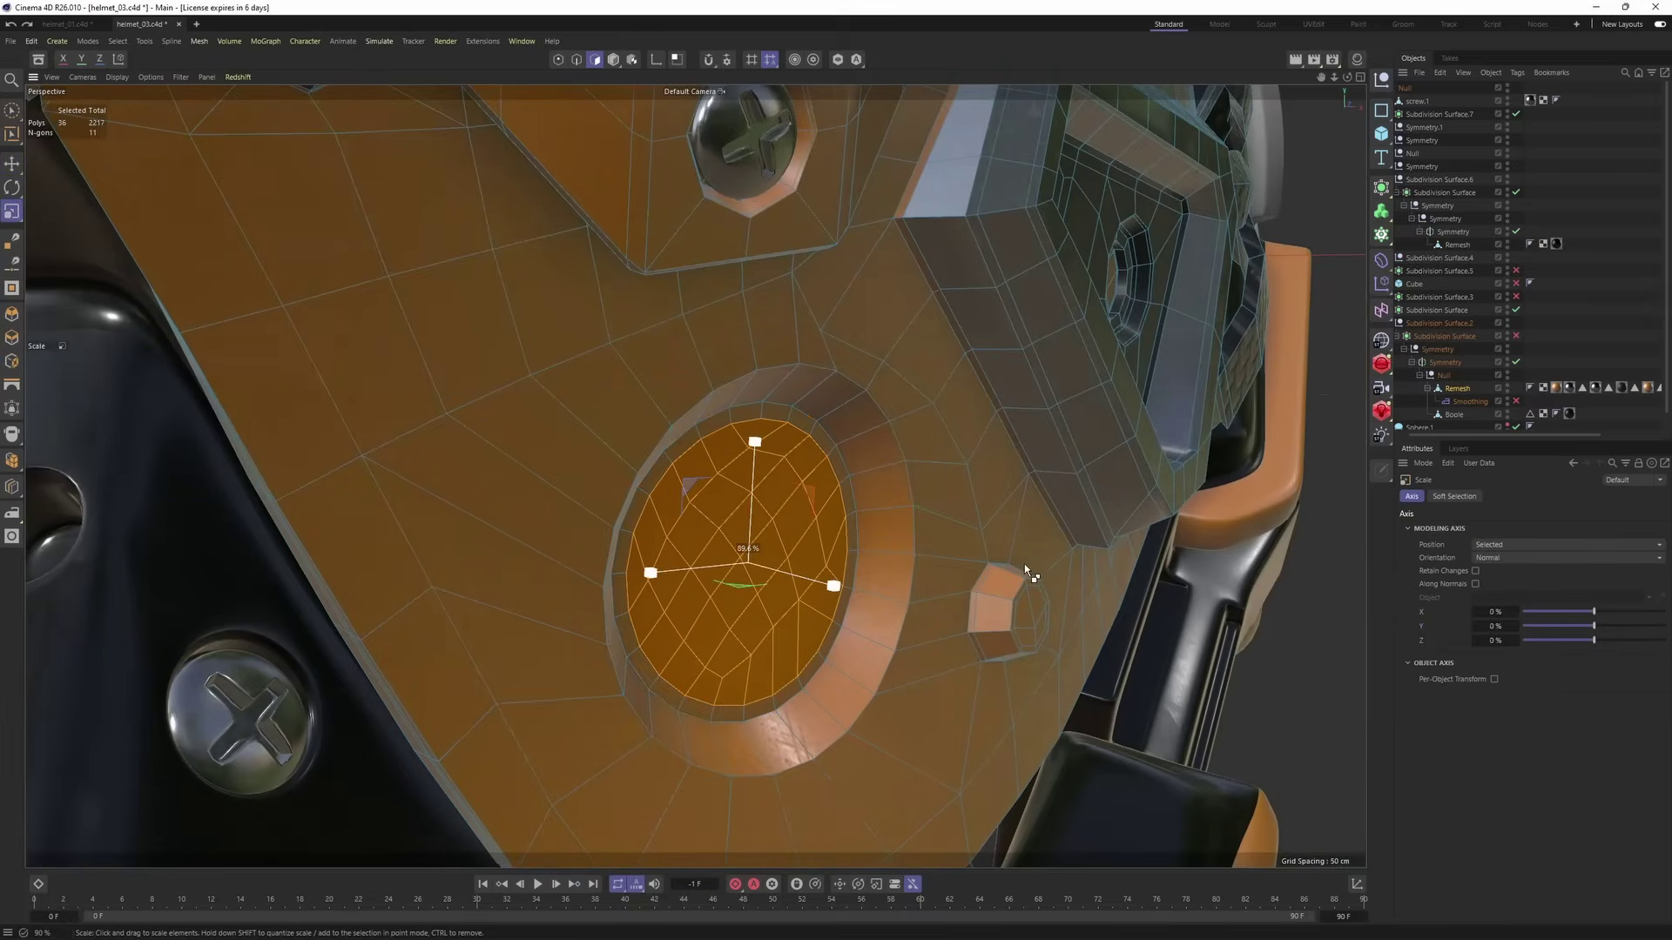
alt+drag(833, 565, 886, 608)
mouse_move(897, 527)
alt+mouse_down()
mouse_move(827, 509)
mouse_move(865, 538)
alt+mouse_up()
key(t)
drag(1088, 603, 1041, 609)
alt+drag(825, 519, 868, 471)
- Delete the irregular polygons on top of the disc and close the hole with a Grid-type polygon fill
scroll(767, 458, up, 3)
mouse_move(745, 364)
alt+mouse_down()
mouse_move(709, 358)
mouse_move(767, 388)
alt+mouse_up()
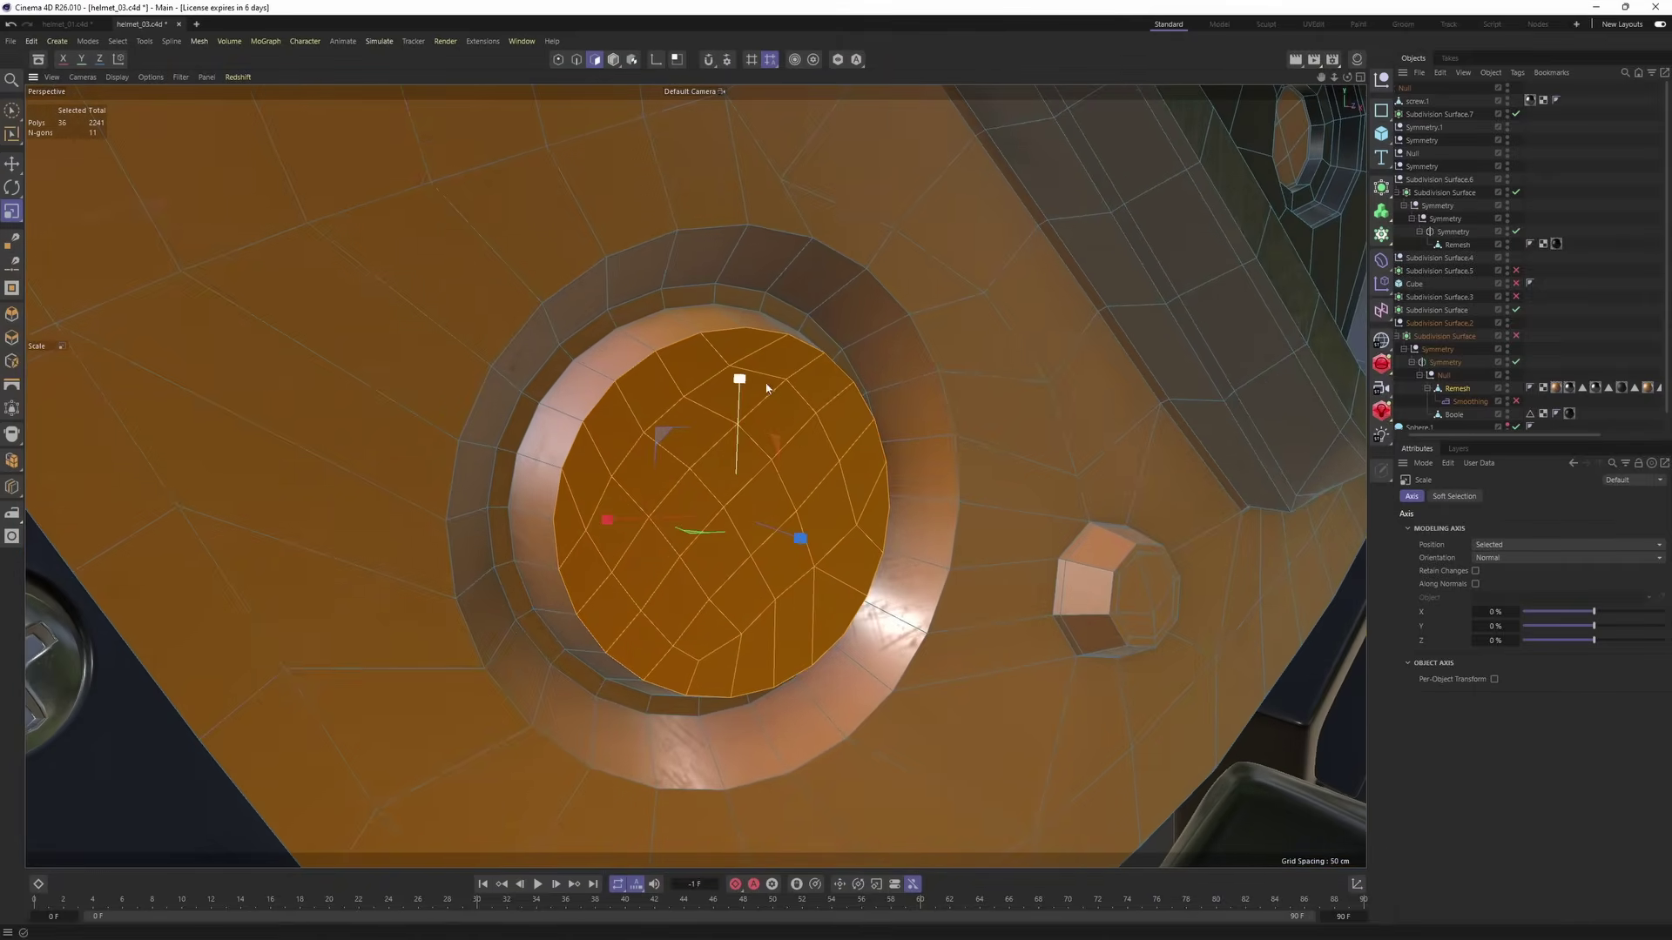
alt+drag(783, 645, 827, 479)
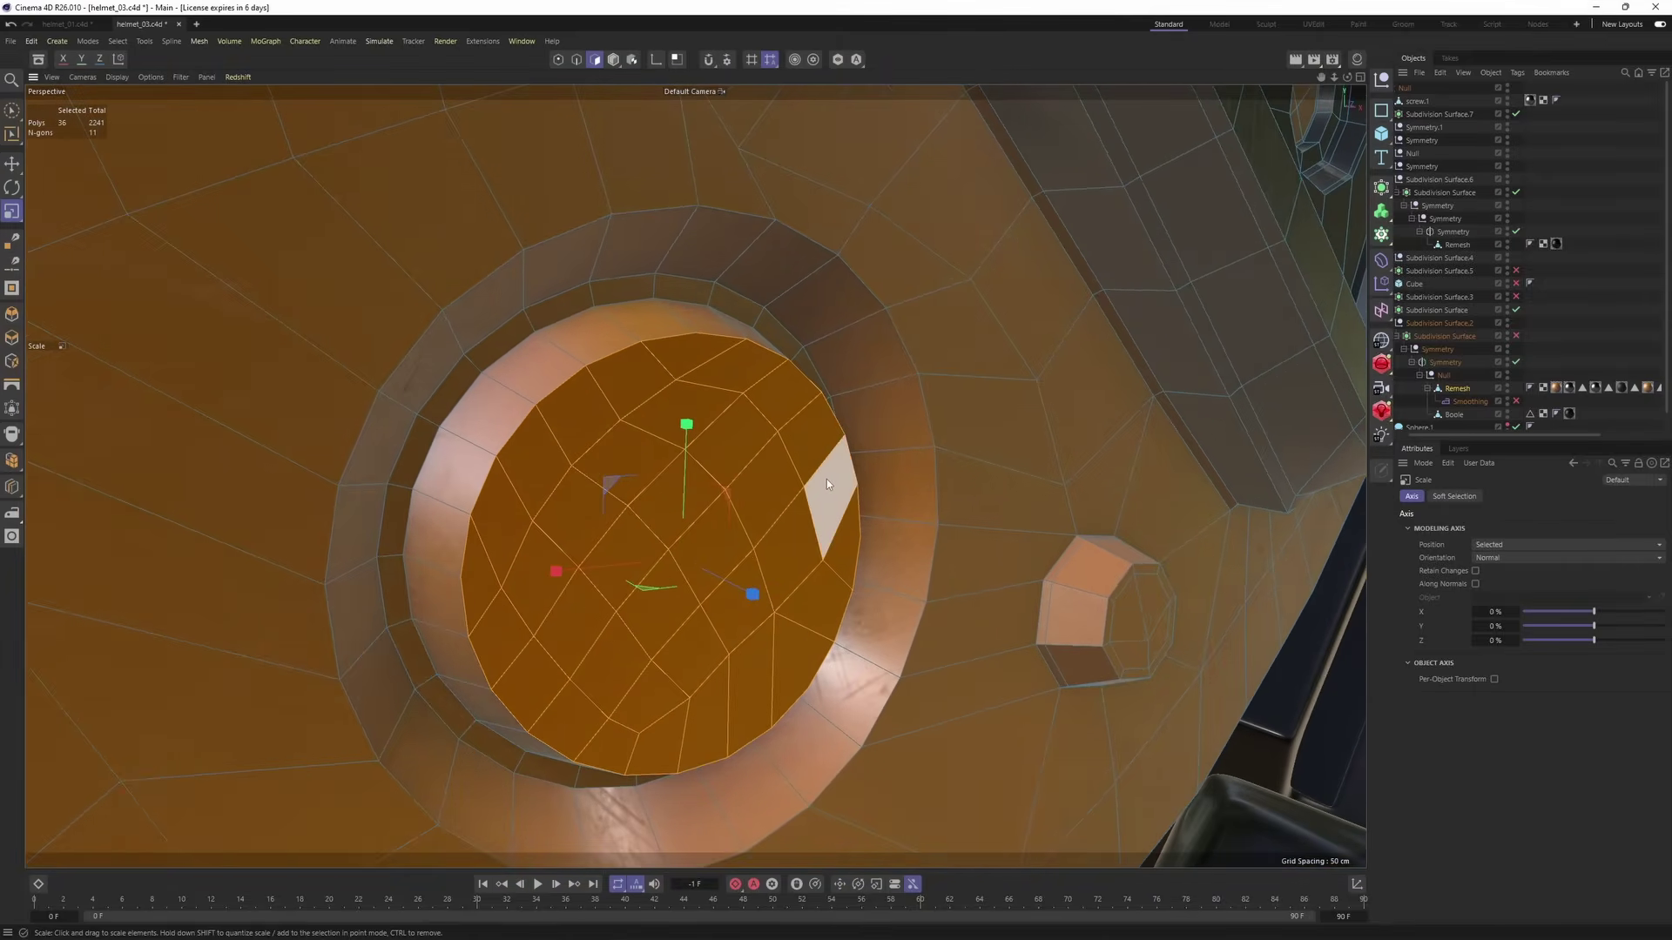
key(Delete)
click(843, 410)
right_click(844, 407)
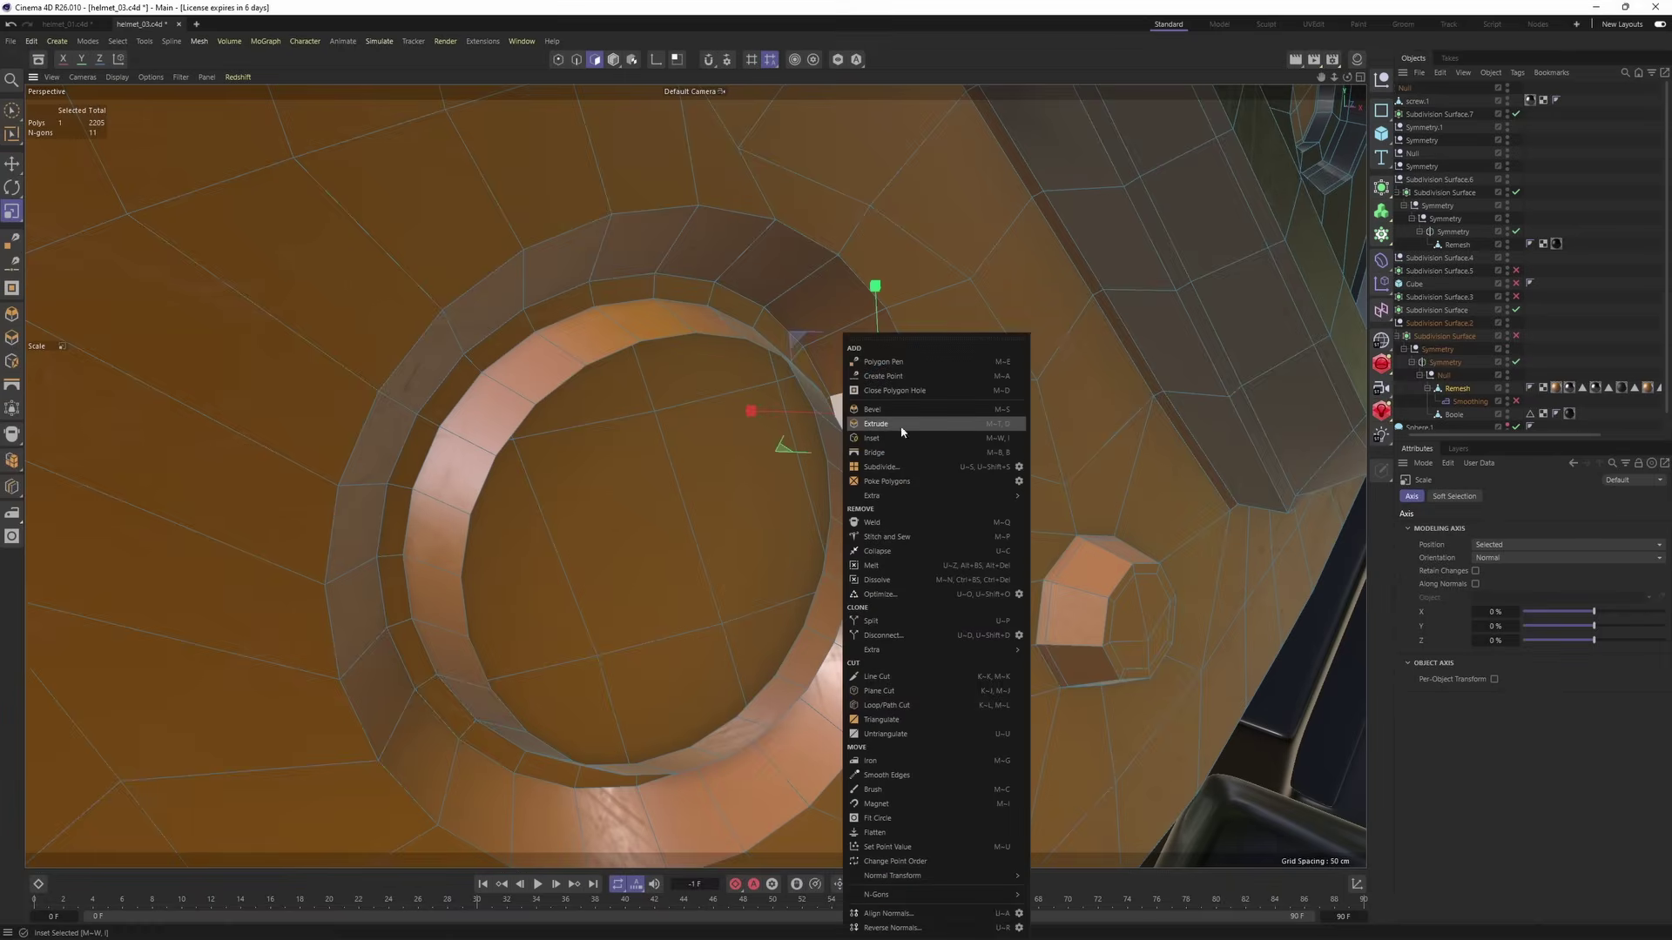
click(895, 390)
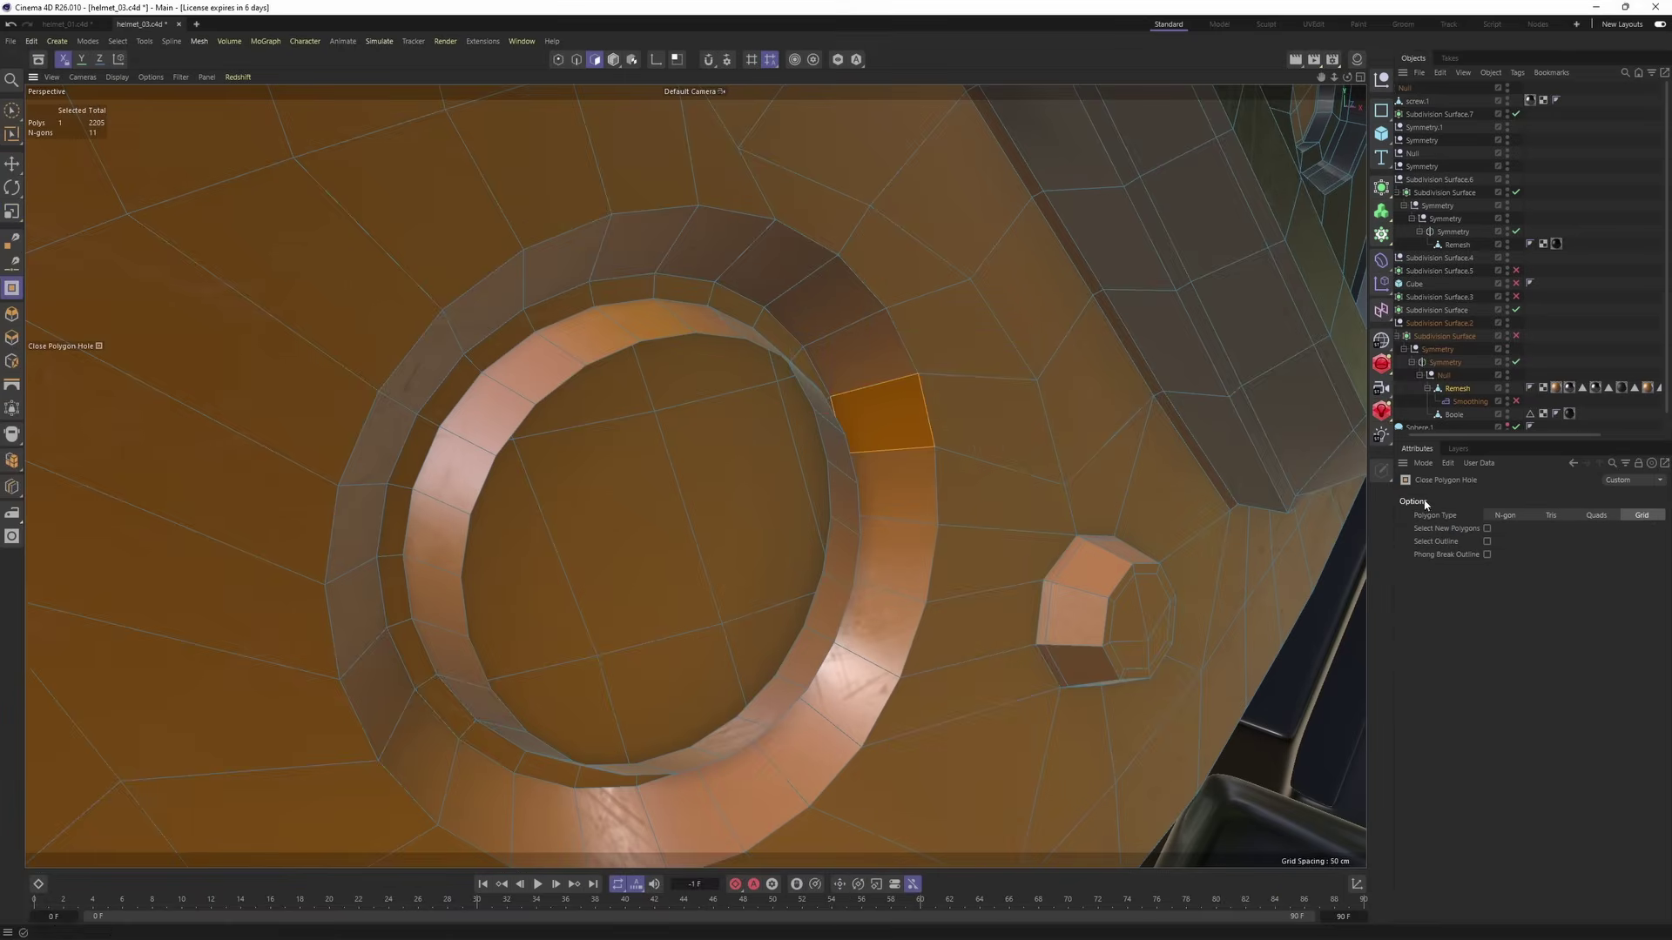
click(765, 350)
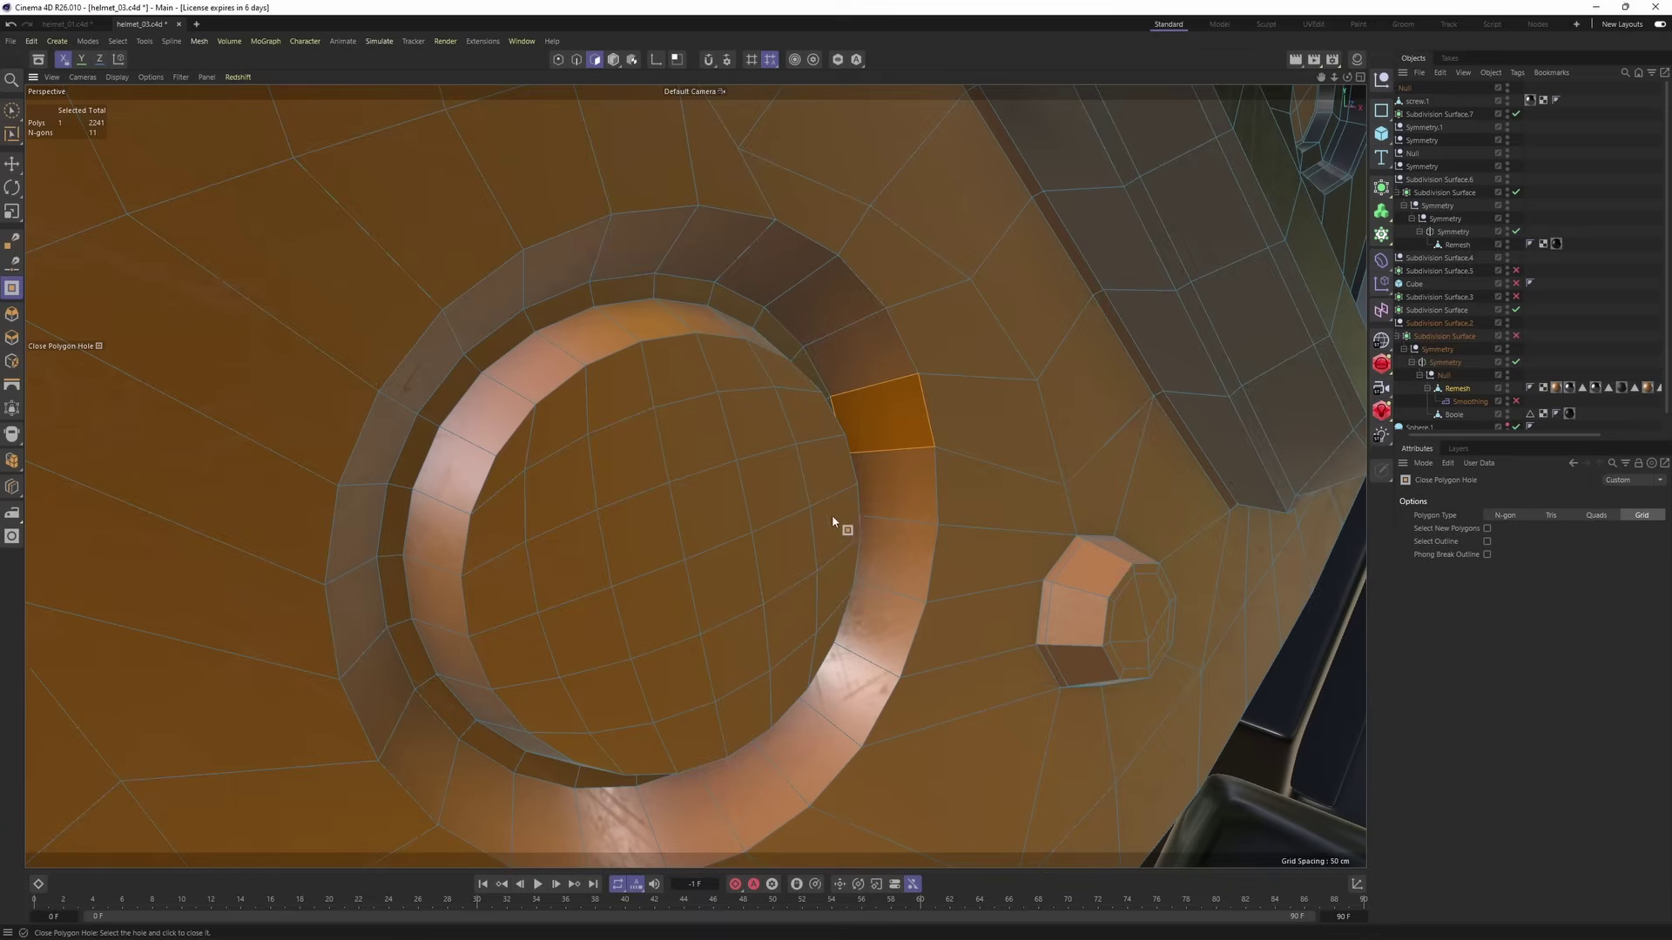
alt+drag(790, 502, 724, 436)
- Clone support edge loops next to the recess's outer rim and inner floor edge with the Slide tool
click(576, 59)
double_click(724, 227)
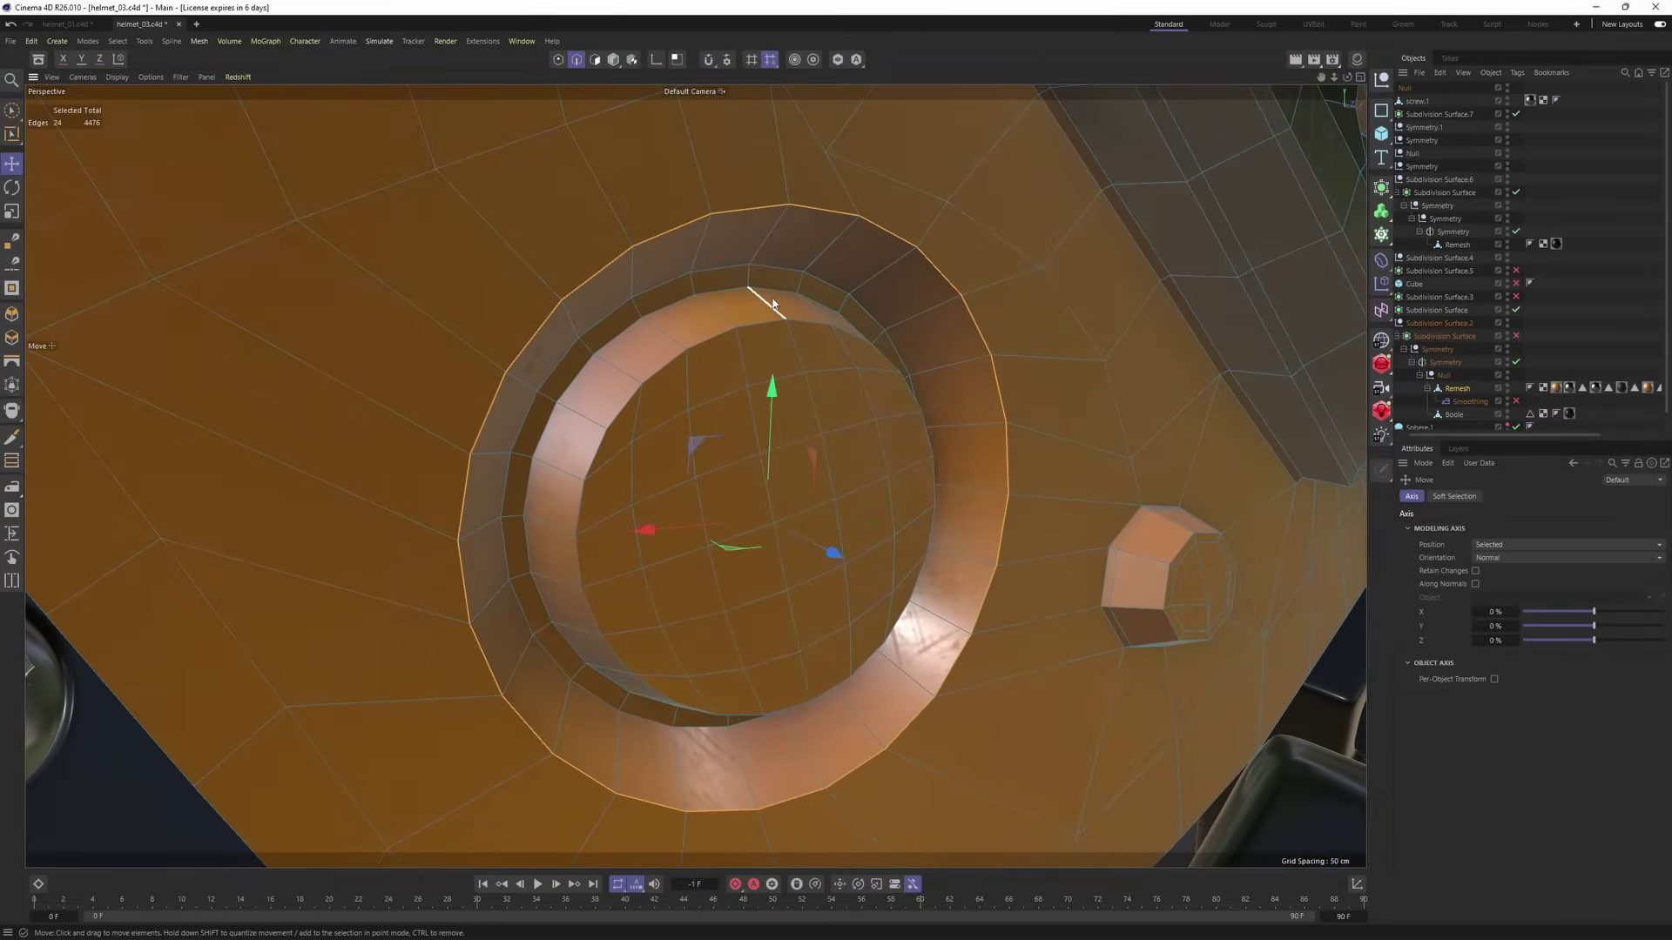
key(m)
key(o)
scroll(745, 207, up, 1)
drag(745, 216, 706, 279)
scroll(700, 288, up, 1)
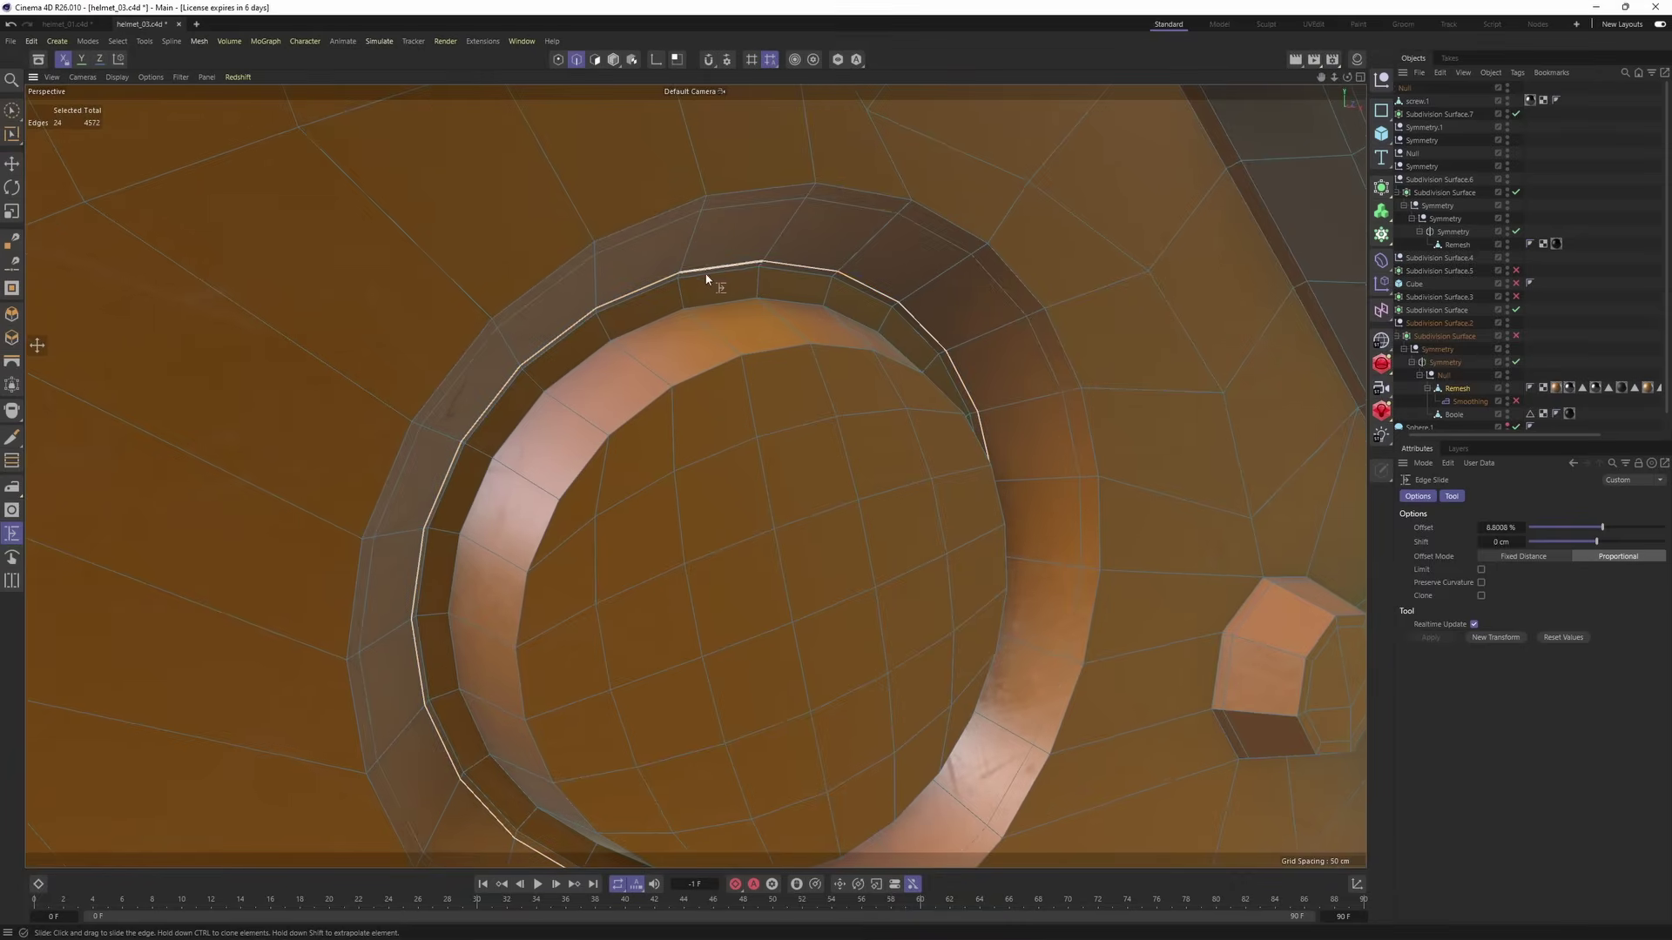
- Select the edge loop around the disc's top and clone a support loop beside it with Slide, offset about -16.4%
key(u)
key(l)
click(710, 377)
key(m)
key(o)
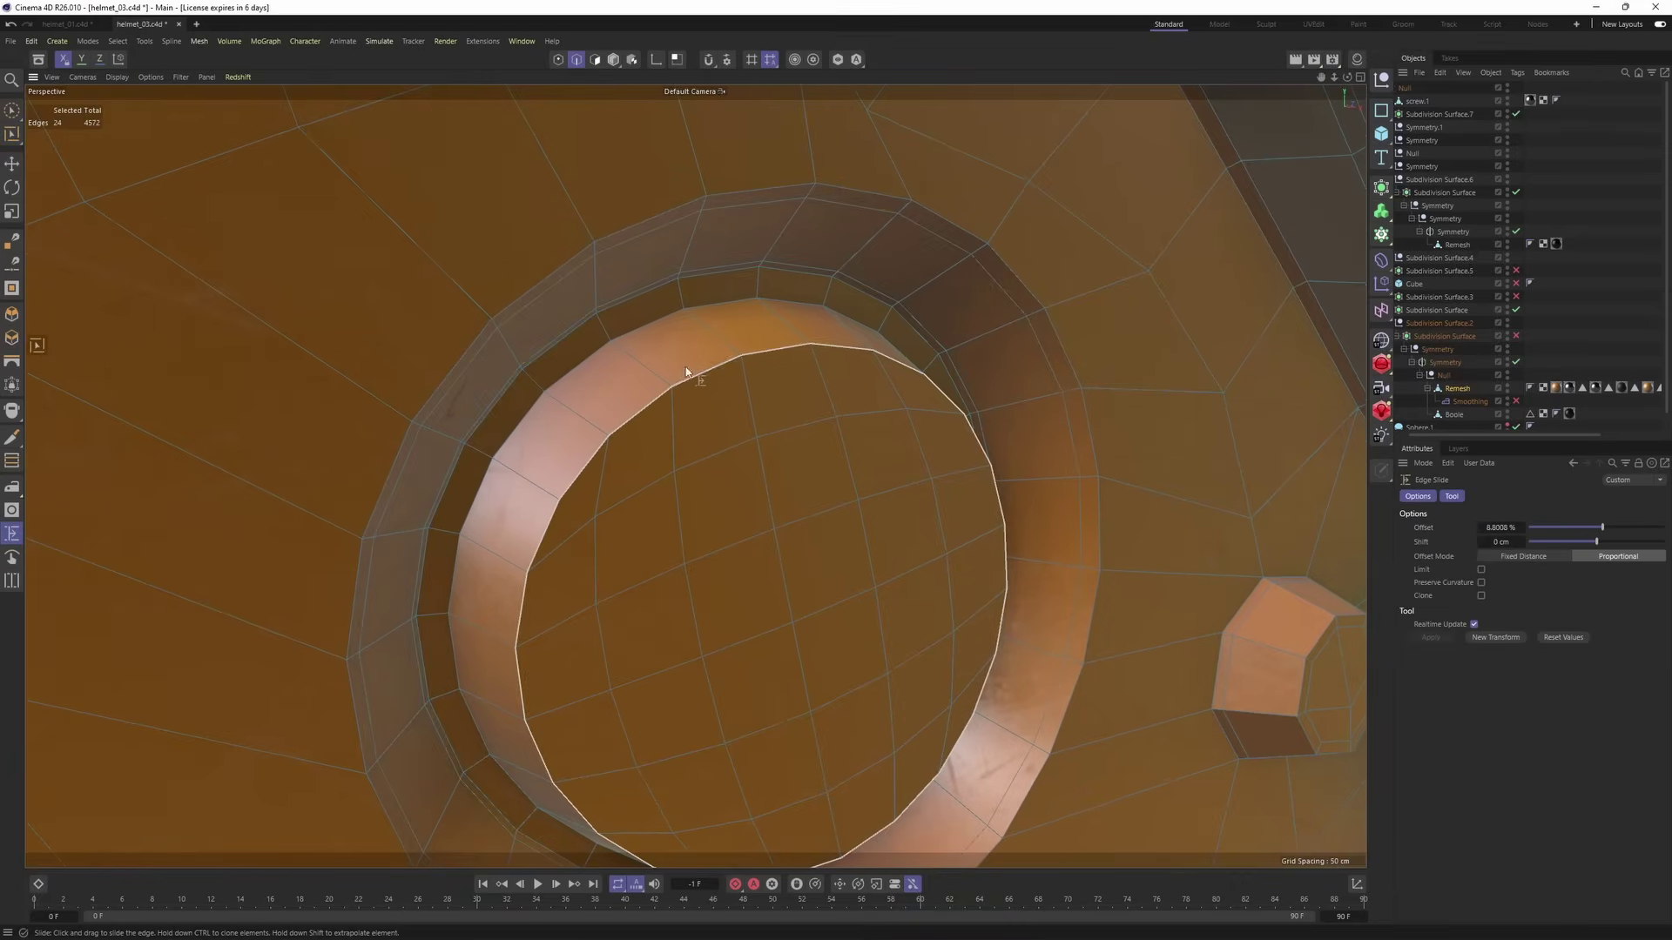
ctrl+drag(689, 369, 697, 369)
- Turn on the plate's Subdivision Surface and examine the smoothed round recess from several angles
scroll(714, 380, down, 1)
scroll(713, 385, down, 2)
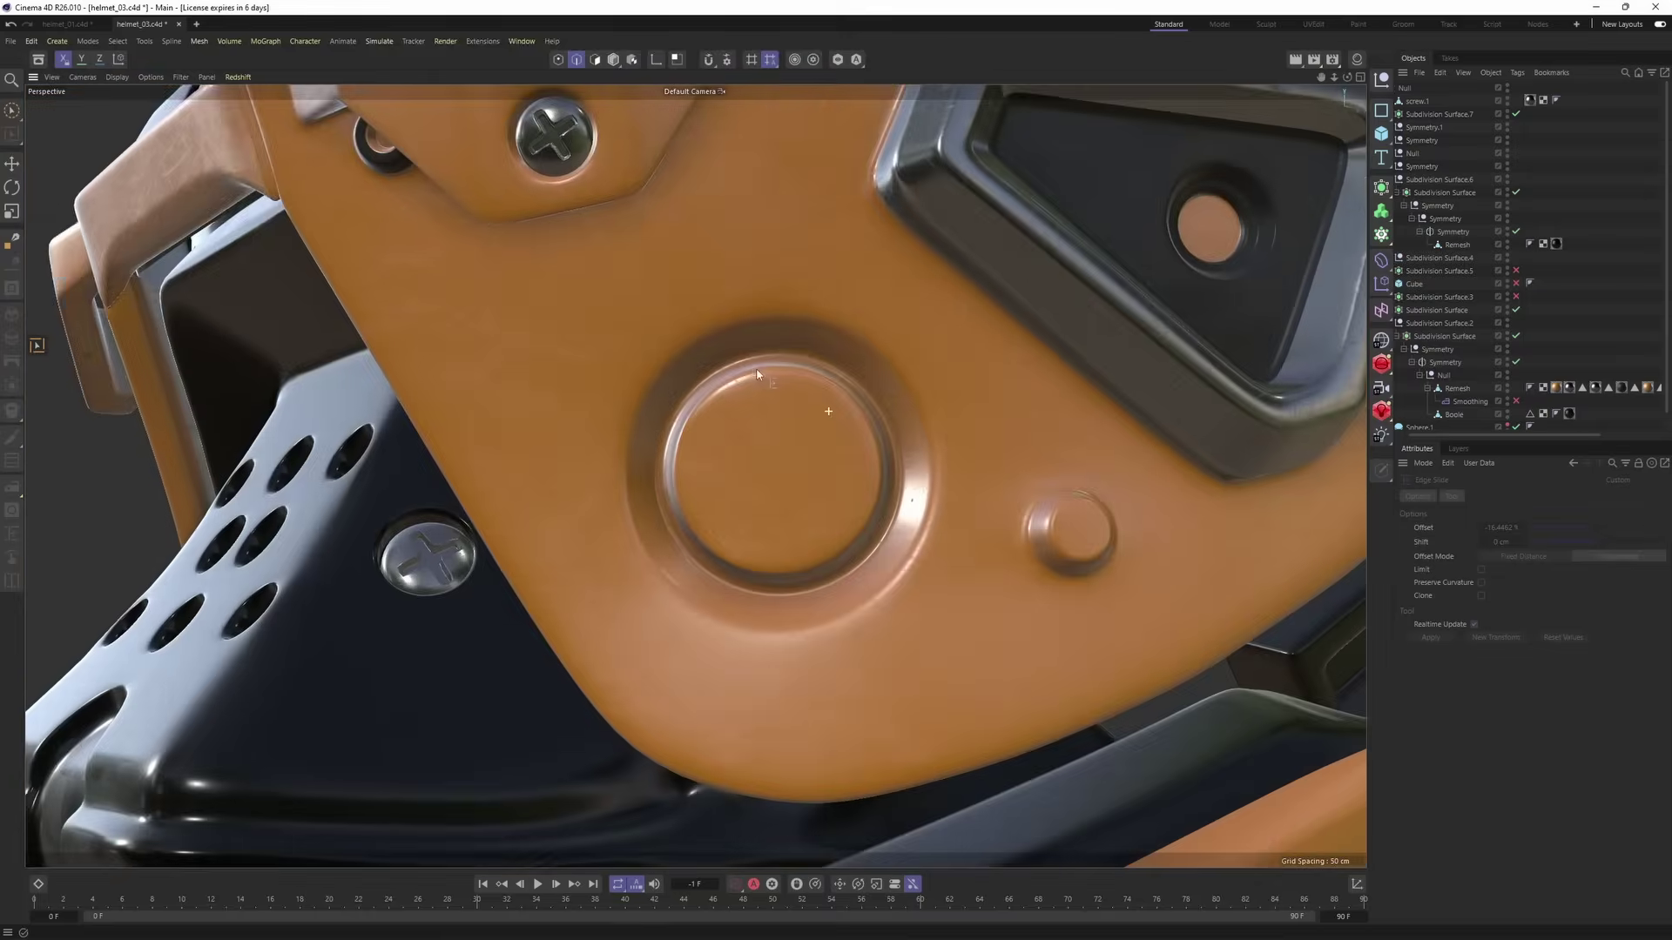
alt+drag(756, 375, 840, 436)
scroll(753, 379, down, 2)
scroll(839, 436, down, 2)
alt+drag(609, 418, 694, 427)
scroll(694, 427, down, 2)
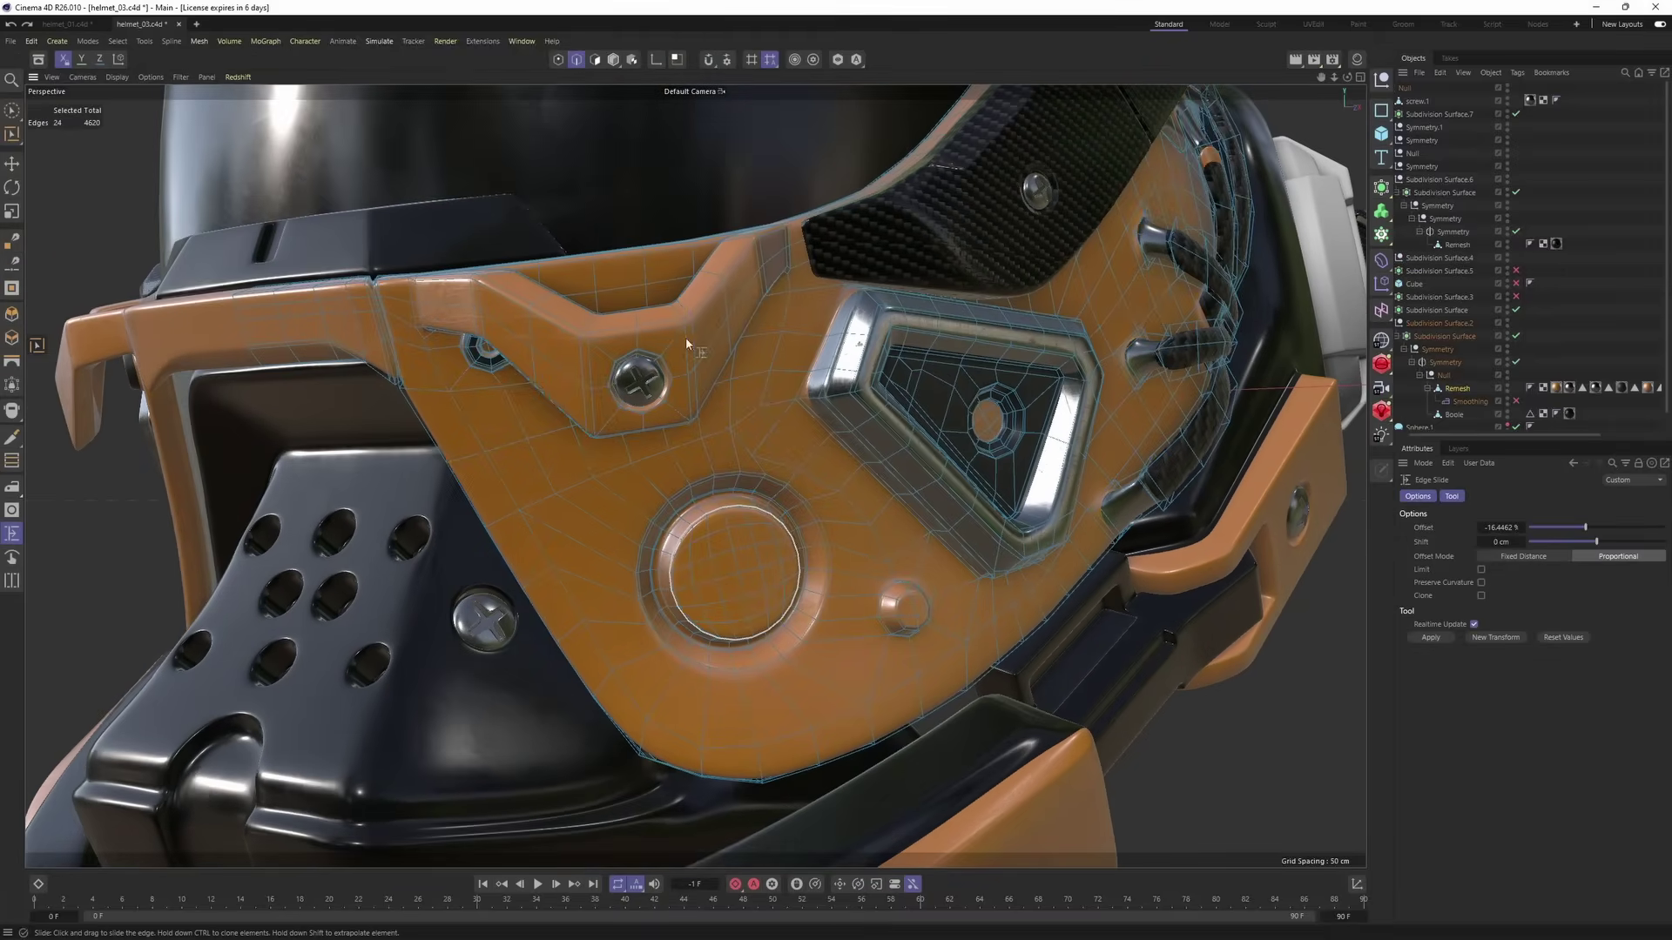
- Turn the Subdivision Surface off and select the four adjoining polygons on the sloped side face of the raised screw mount
key(e)
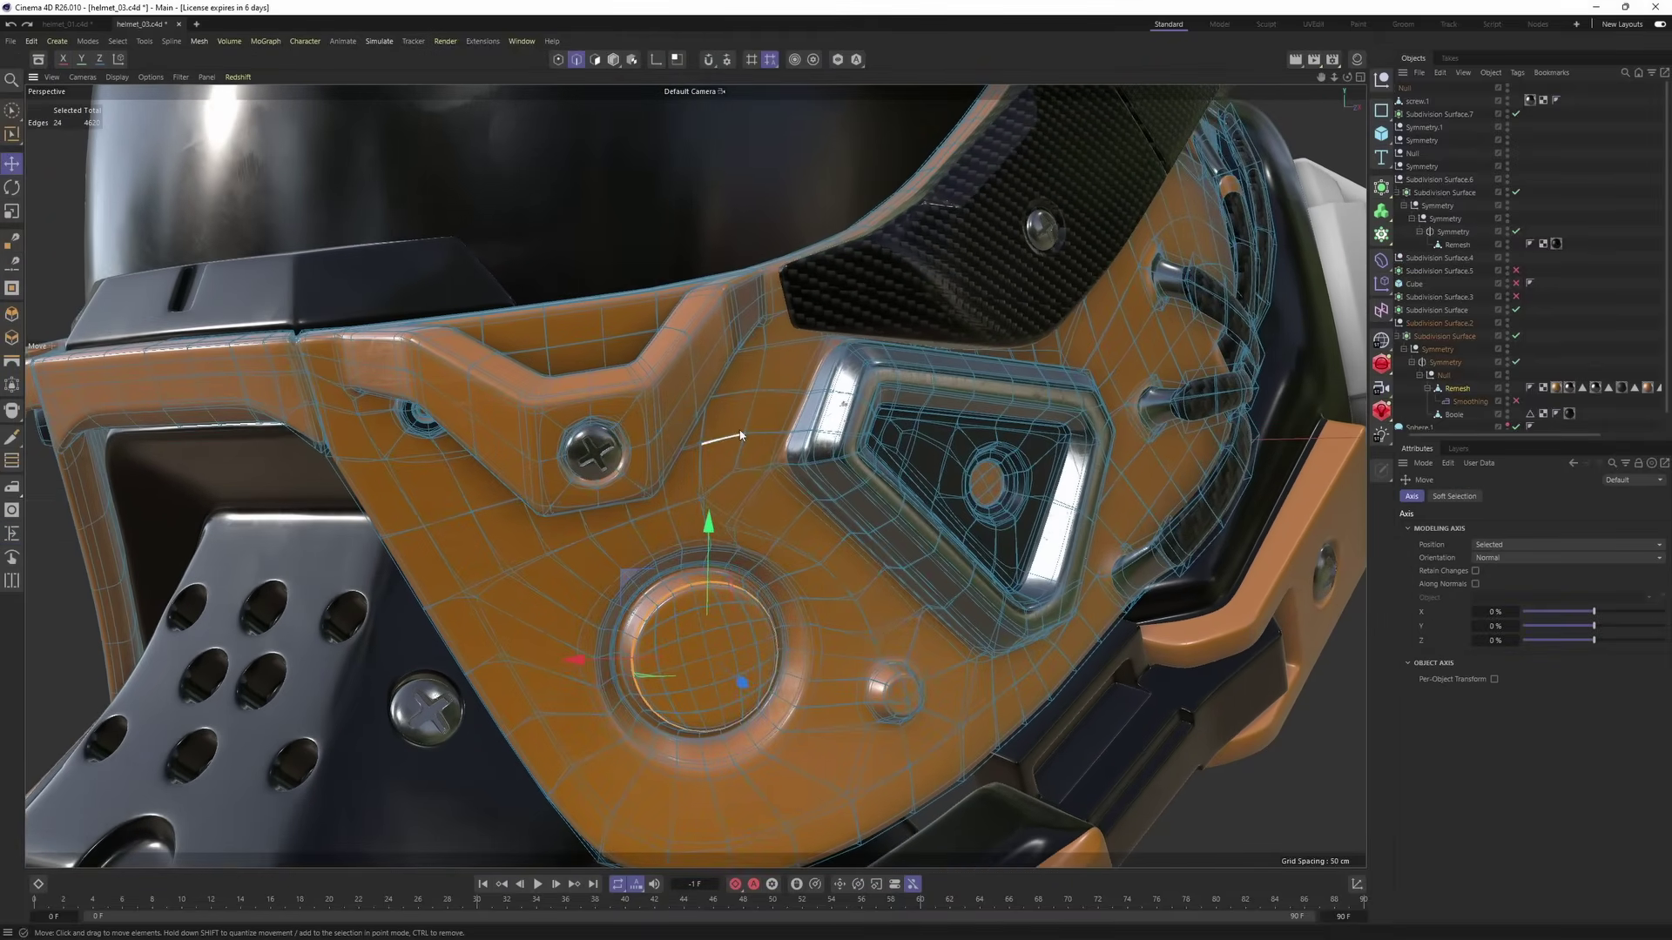
key(q)
scroll(686, 383, up, 3)
key(Return)
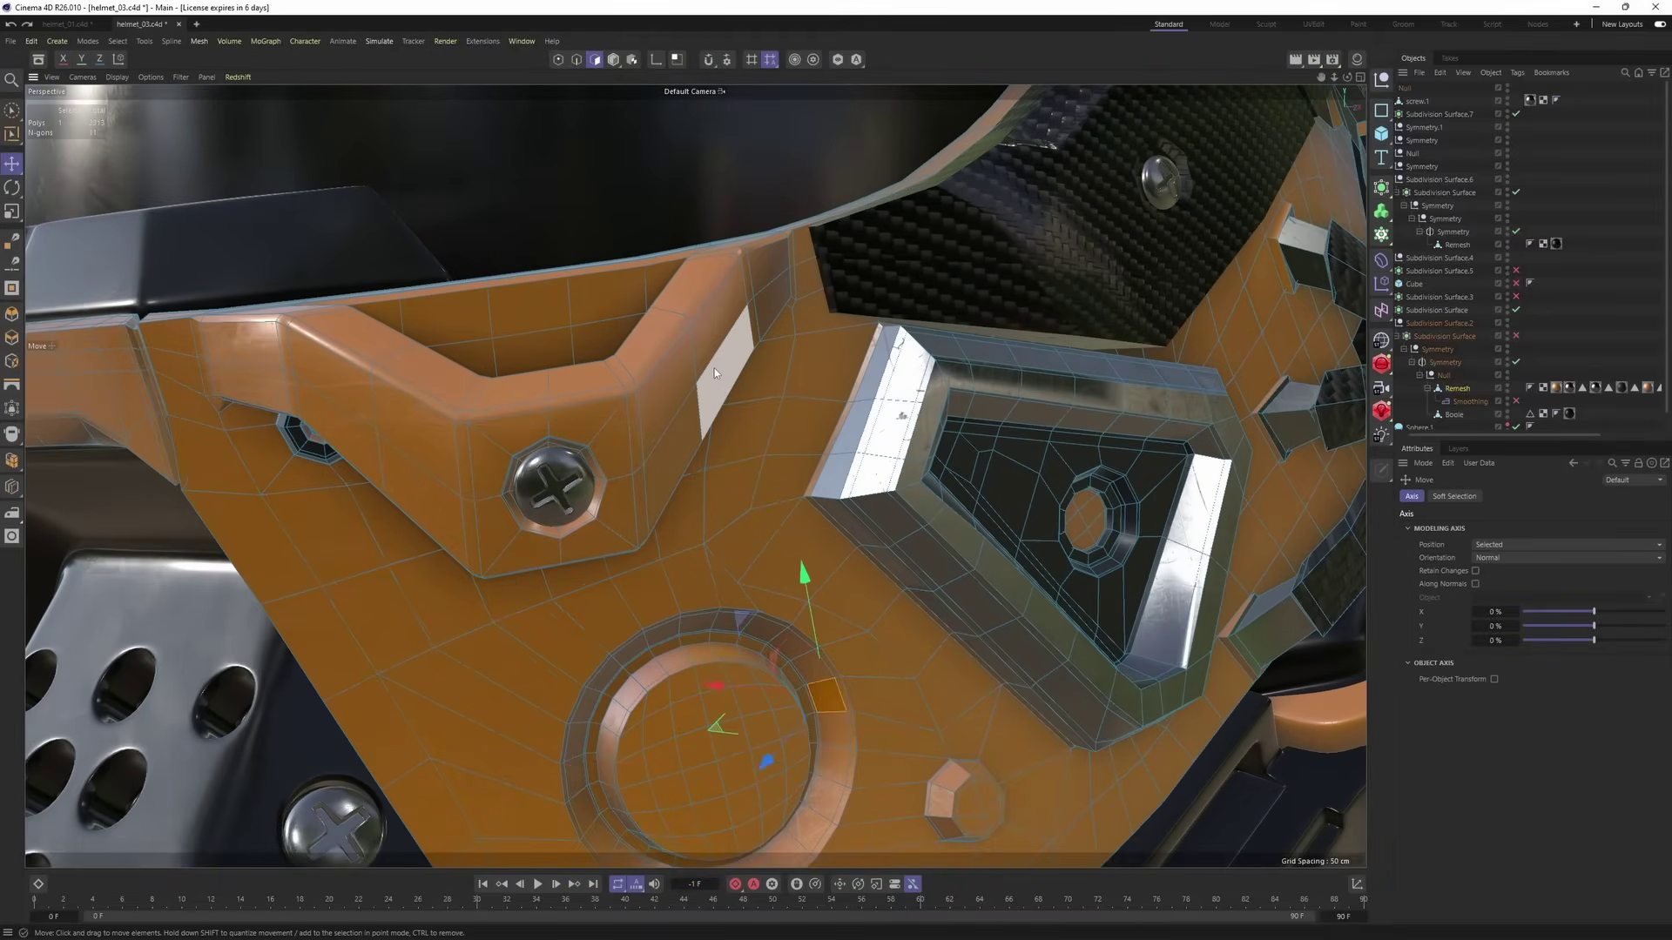
scroll(719, 369, up, 3)
alt+drag(704, 393, 667, 383)
scroll(717, 405, up, 2)
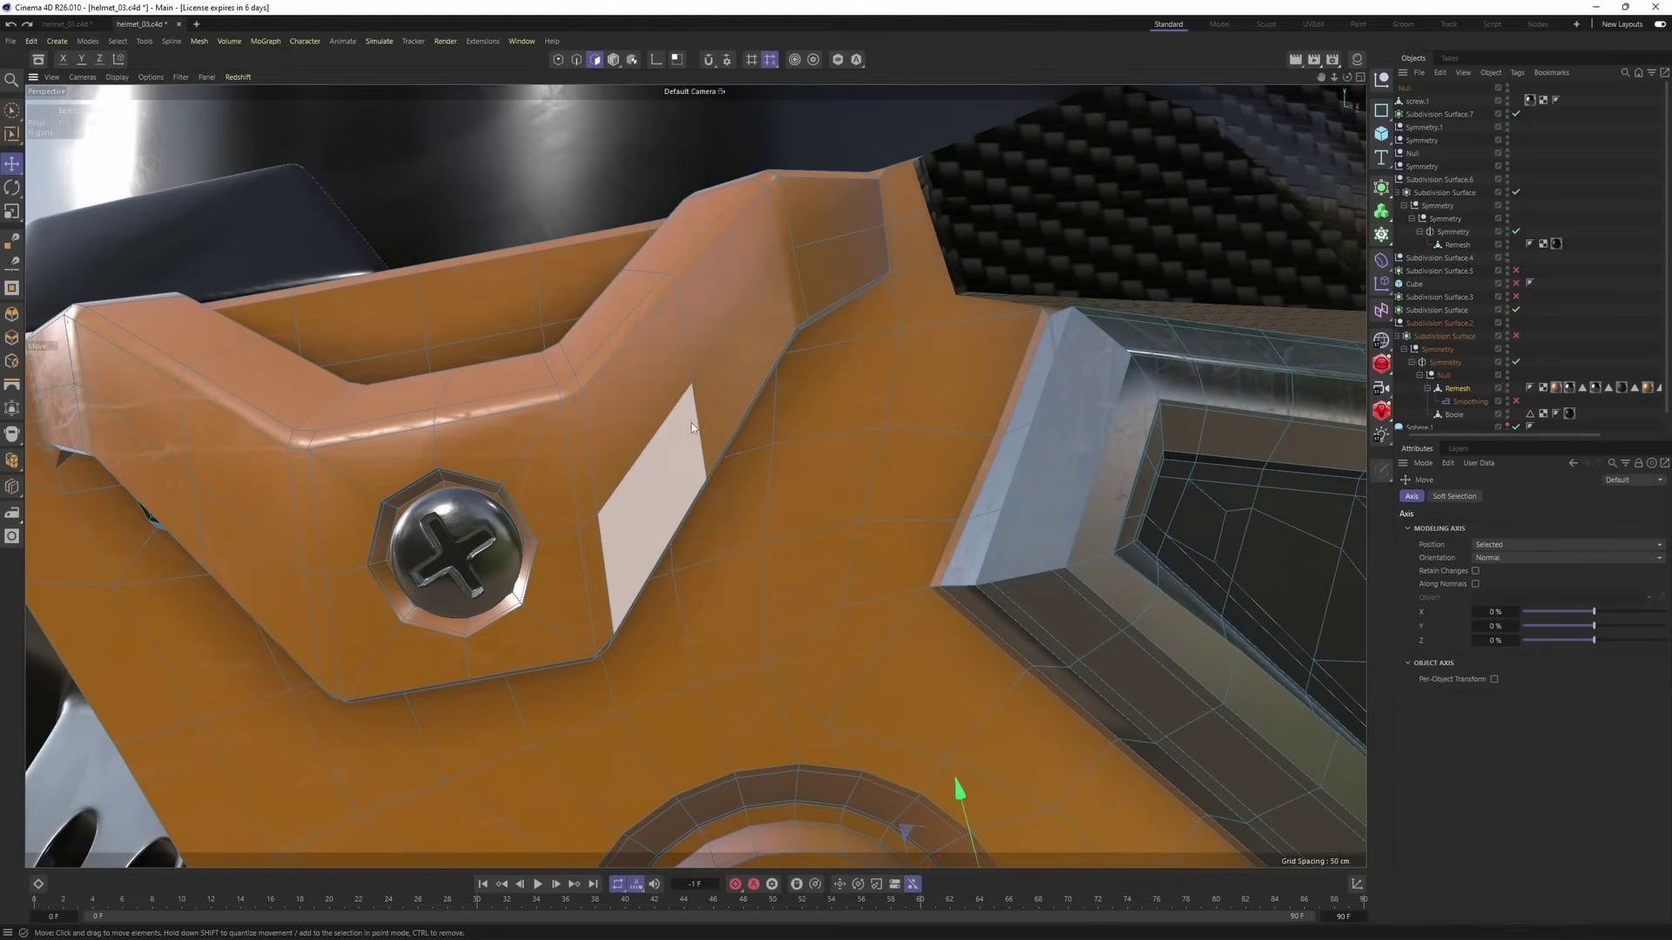
click(701, 362)
shift+click(671, 405)
shift+click(684, 418)
shift+click(712, 371)
- Inset the four polygons and turn them into an octagon with Fit Circle, using a scale of 35.7% and an 18° angle
alt+drag(724, 358, 696, 407)
scroll(701, 401, up, 1)
key(i)
right_click(865, 378)
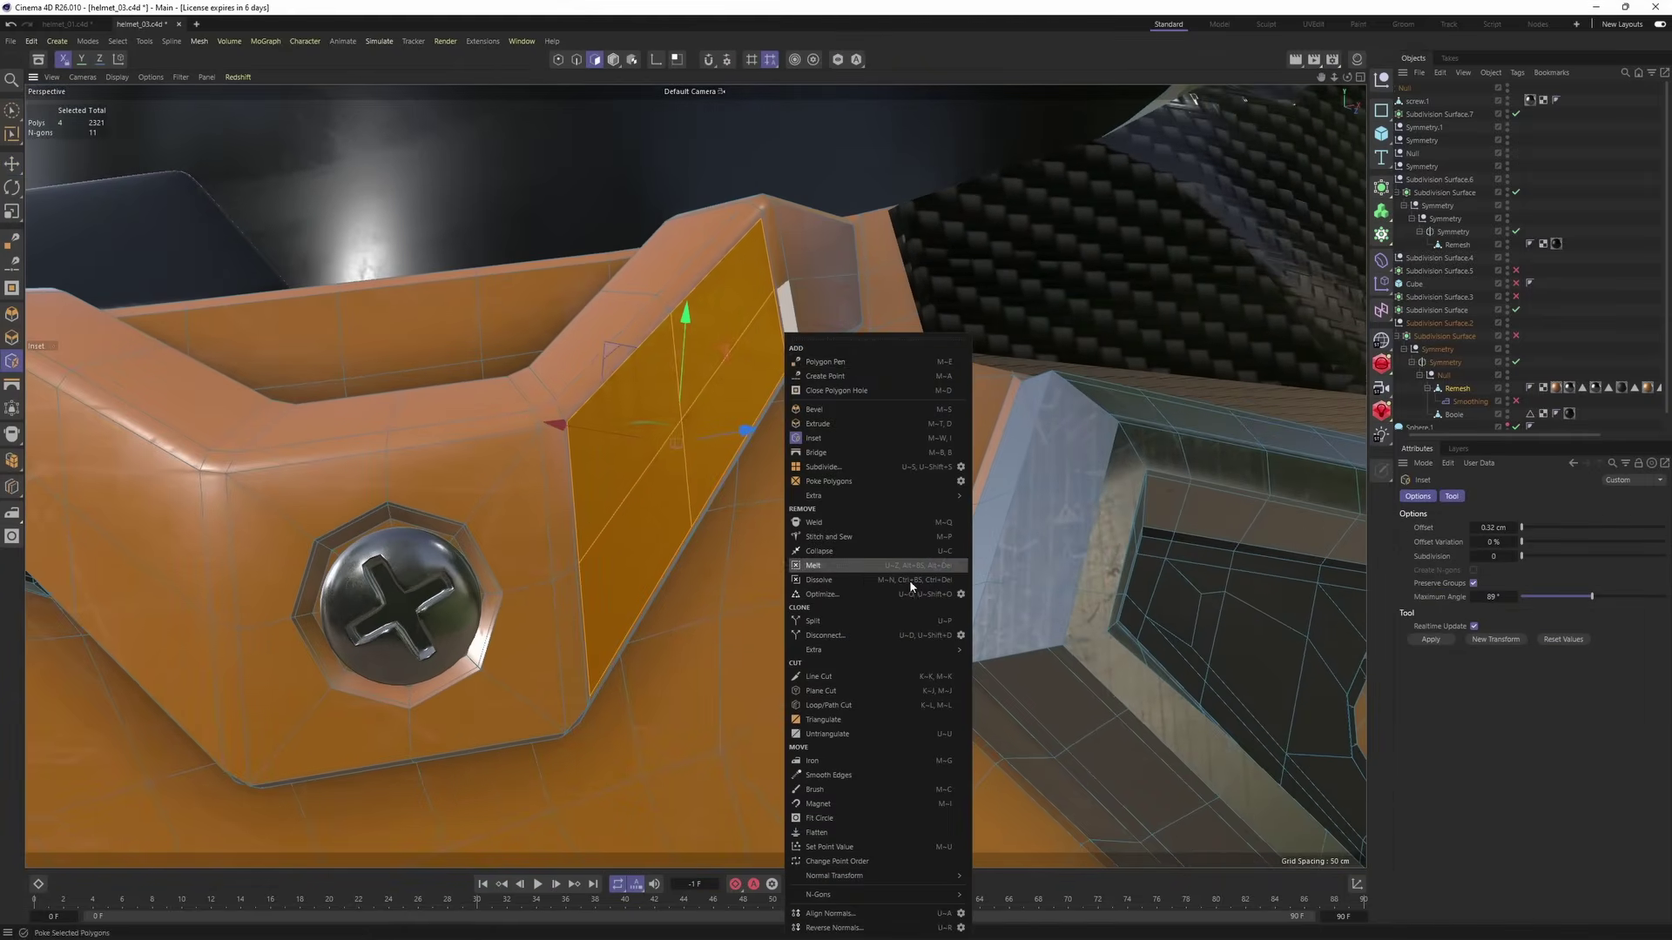
click(828, 818)
drag(782, 545, 719, 545)
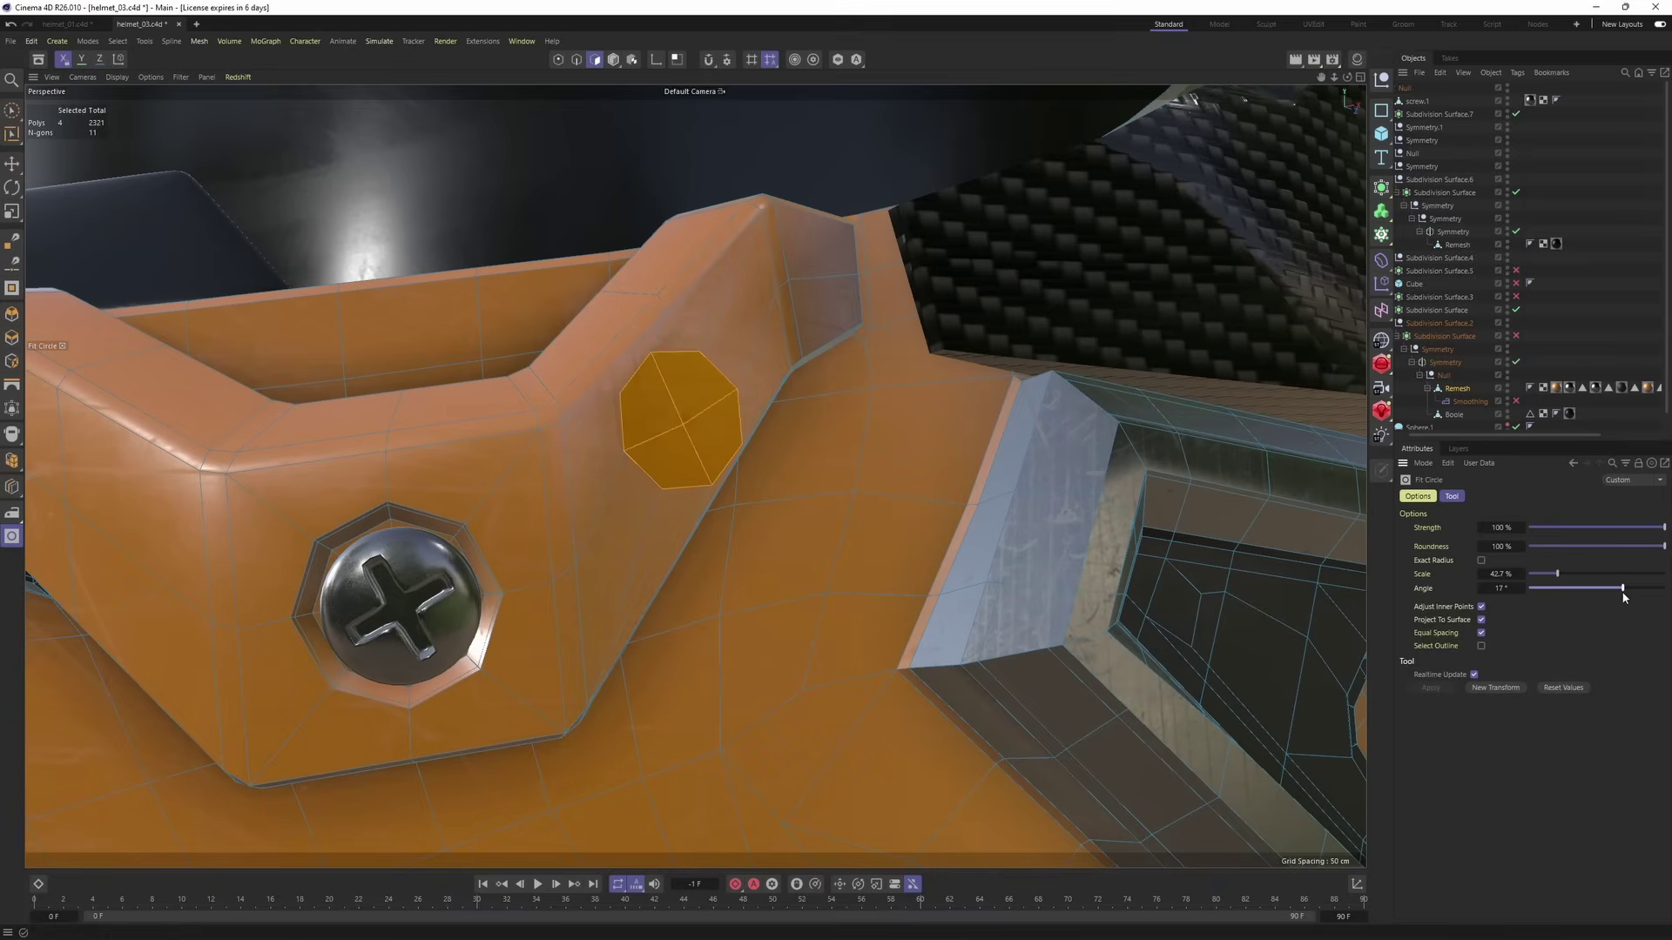
drag(1623, 596, 1624, 597)
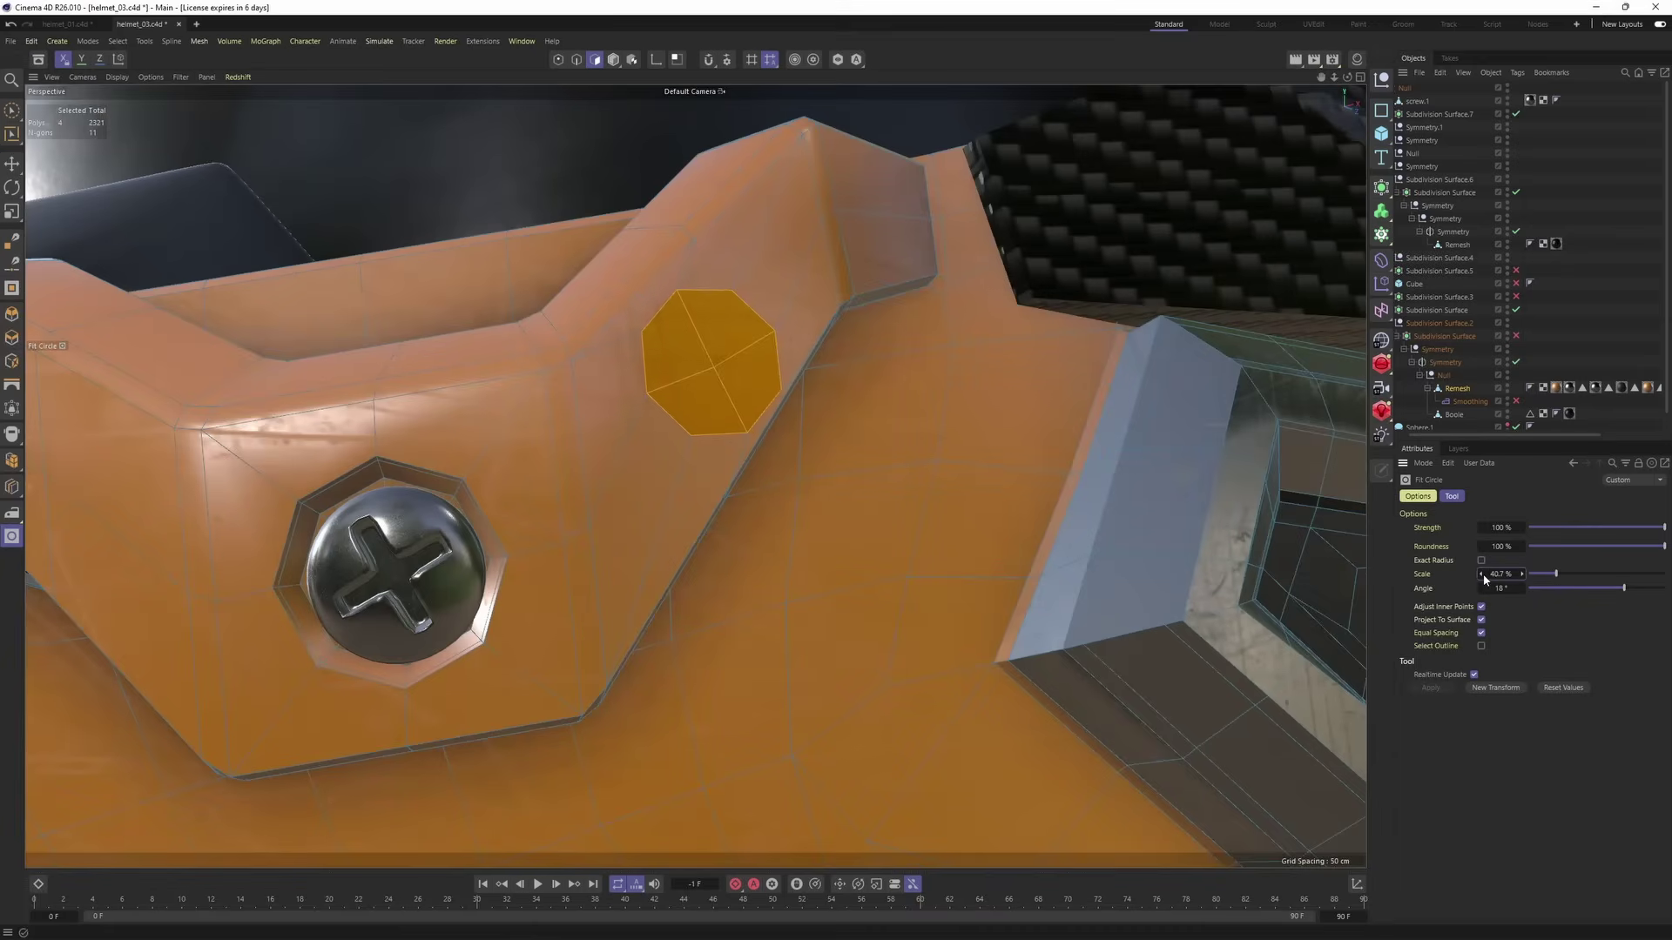
click(1483, 578)
alt+drag(936, 409, 911, 387)
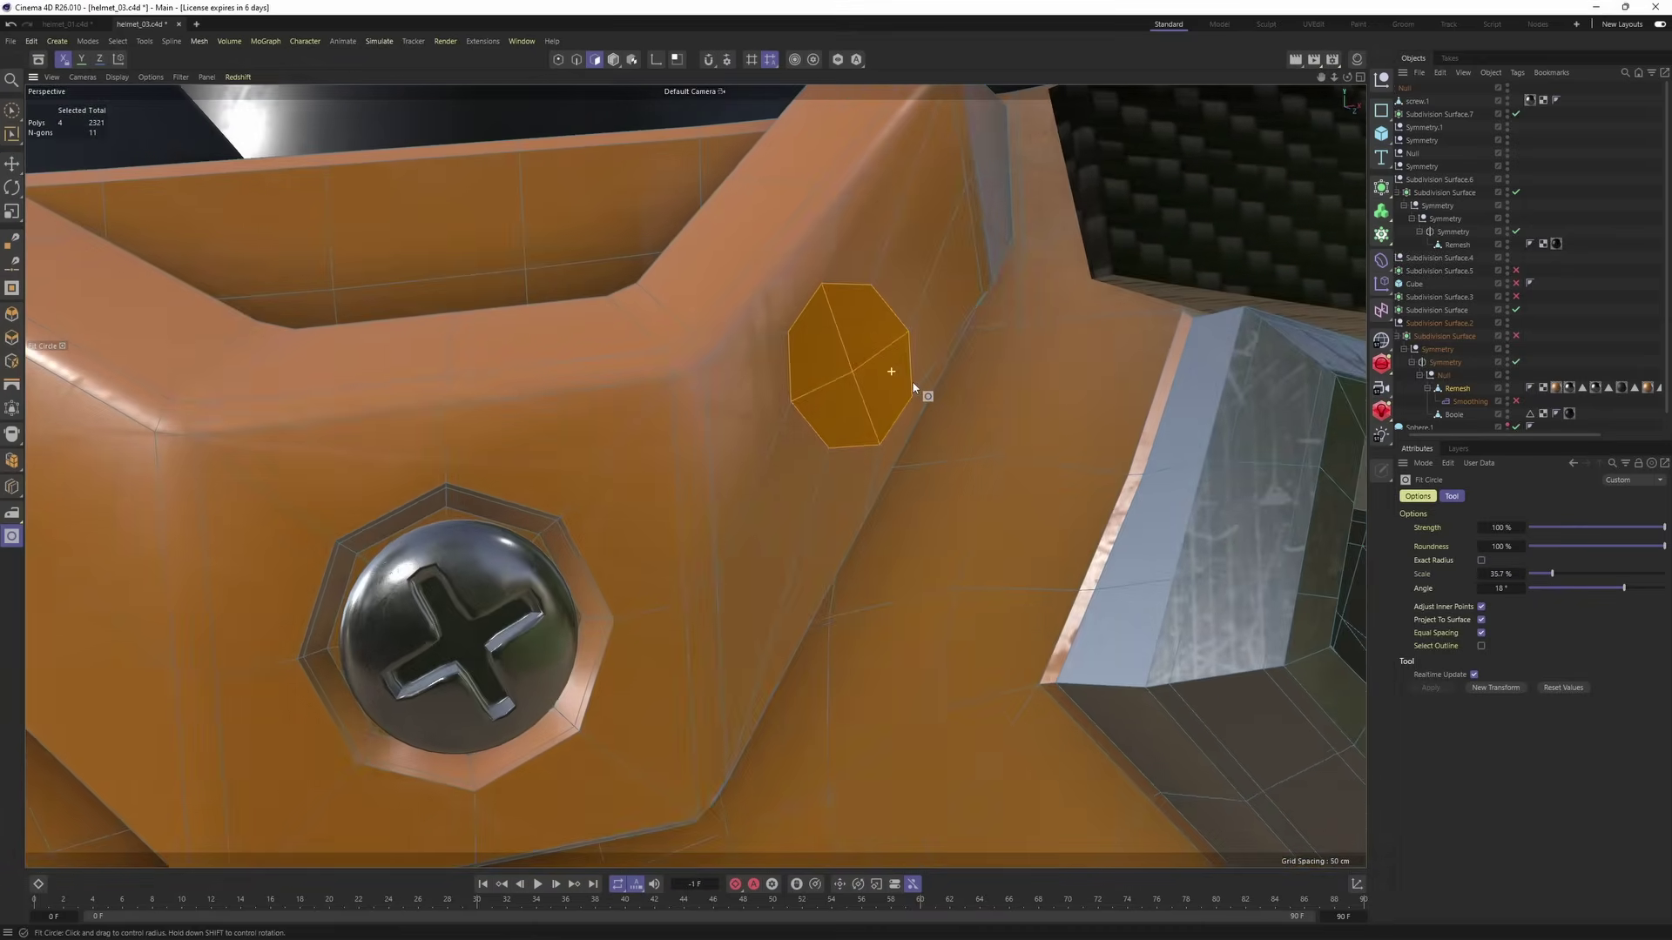
- Scale an inner copy of the octagon down and push it into the screw mount's side face to form a hole
alt+right_drag(911, 386, 948, 393)
key(t)
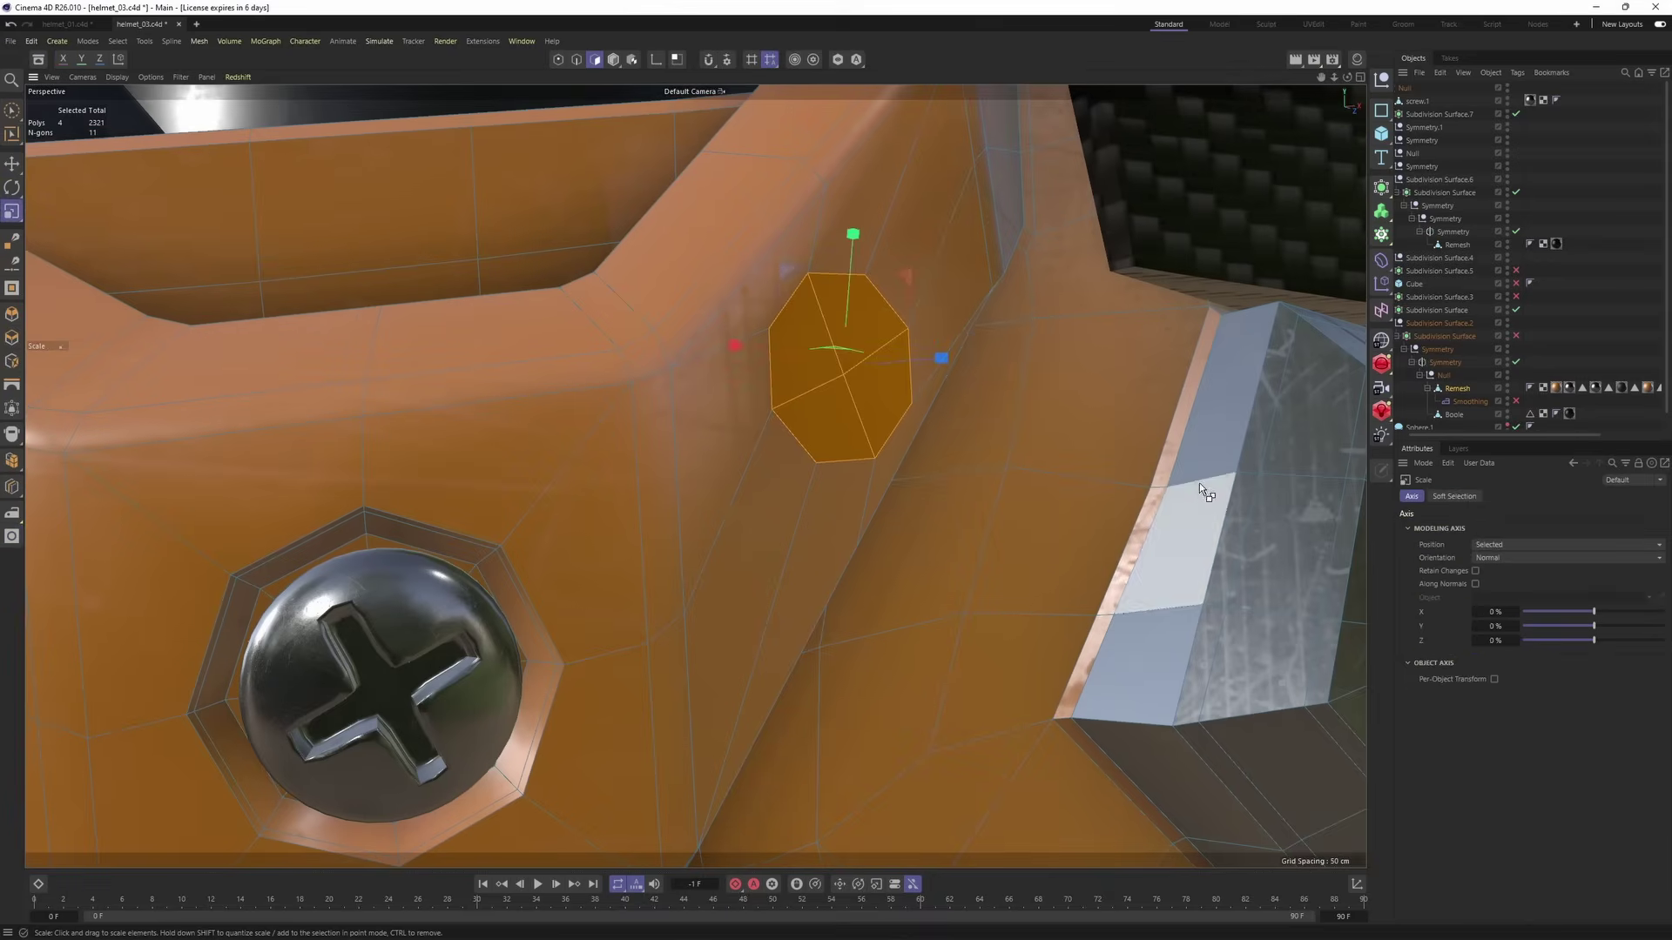
drag(1198, 482, 1100, 483)
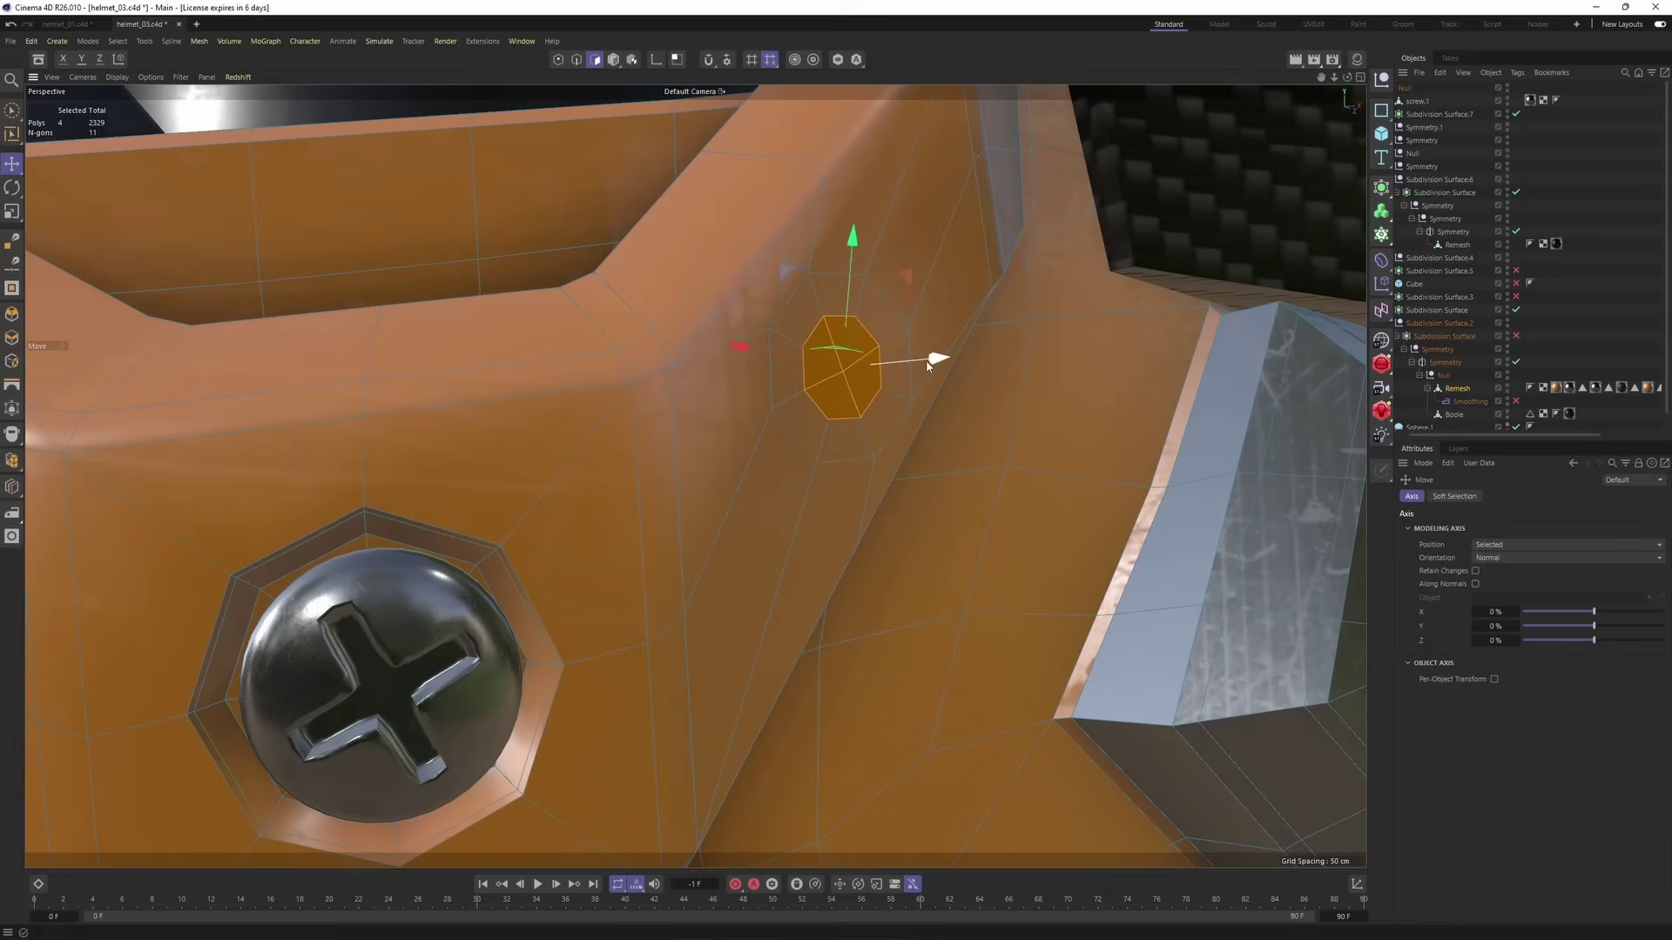
drag(928, 365, 888, 409)
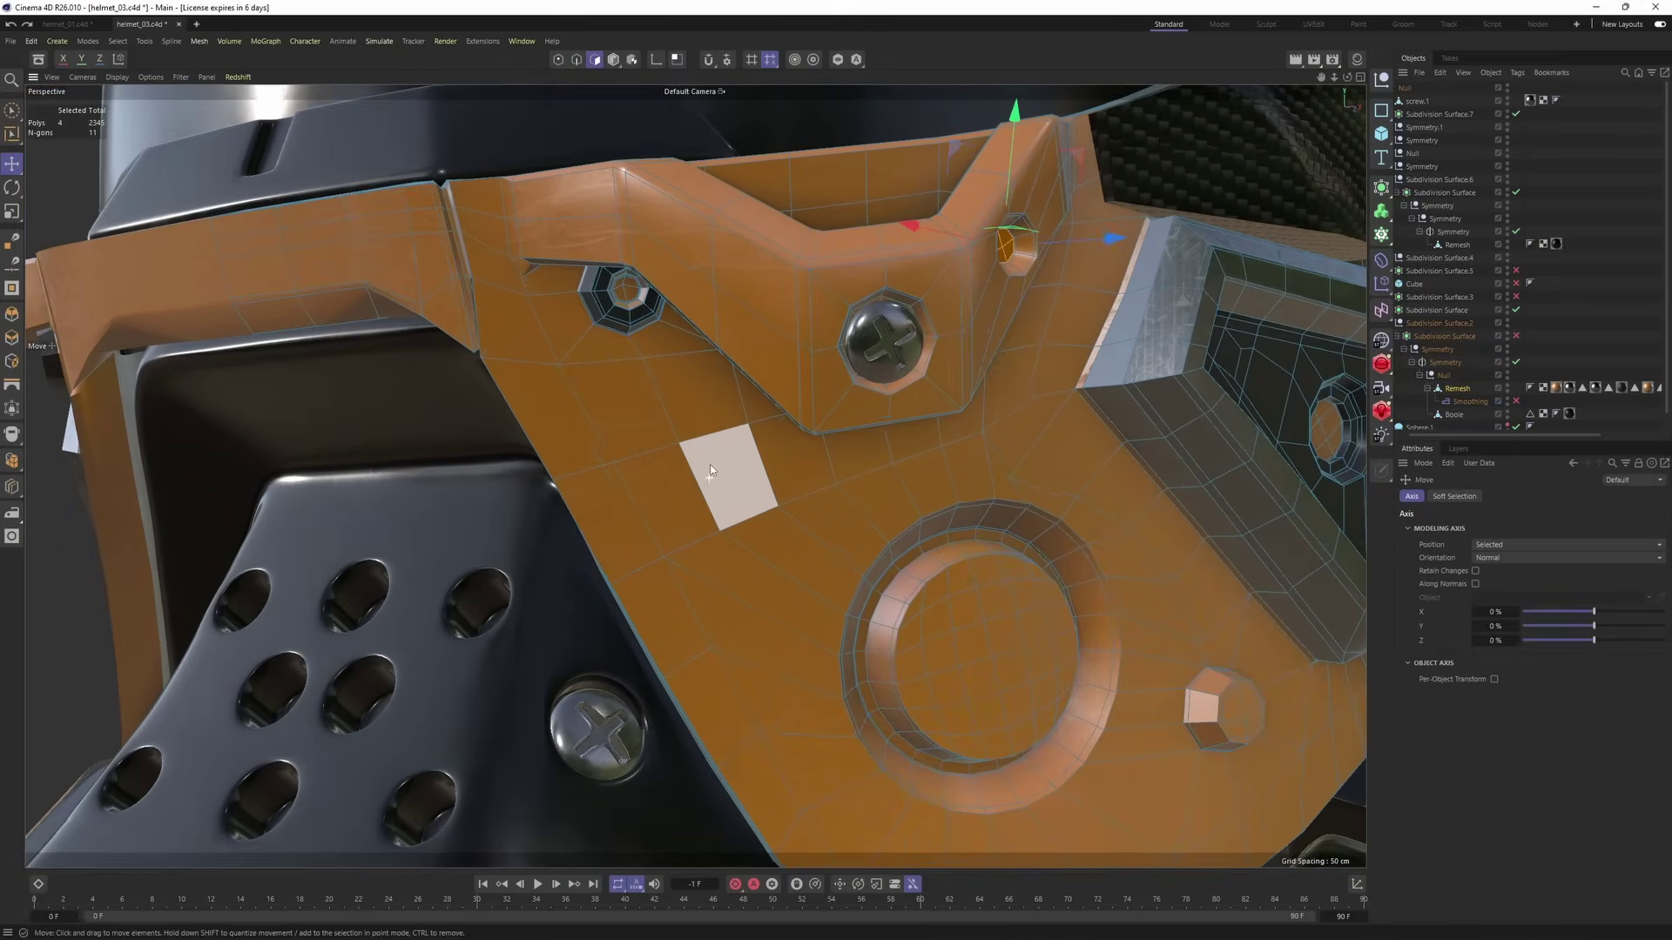
- Select a two-by-two block of polygons on the plate below the dark octagonal pin
alt+drag(710, 470, 698, 425)
alt+right_drag(698, 426, 789, 462)
click(687, 409)
shift+click(588, 388)
shift+click(644, 509)
shift+click(740, 492)
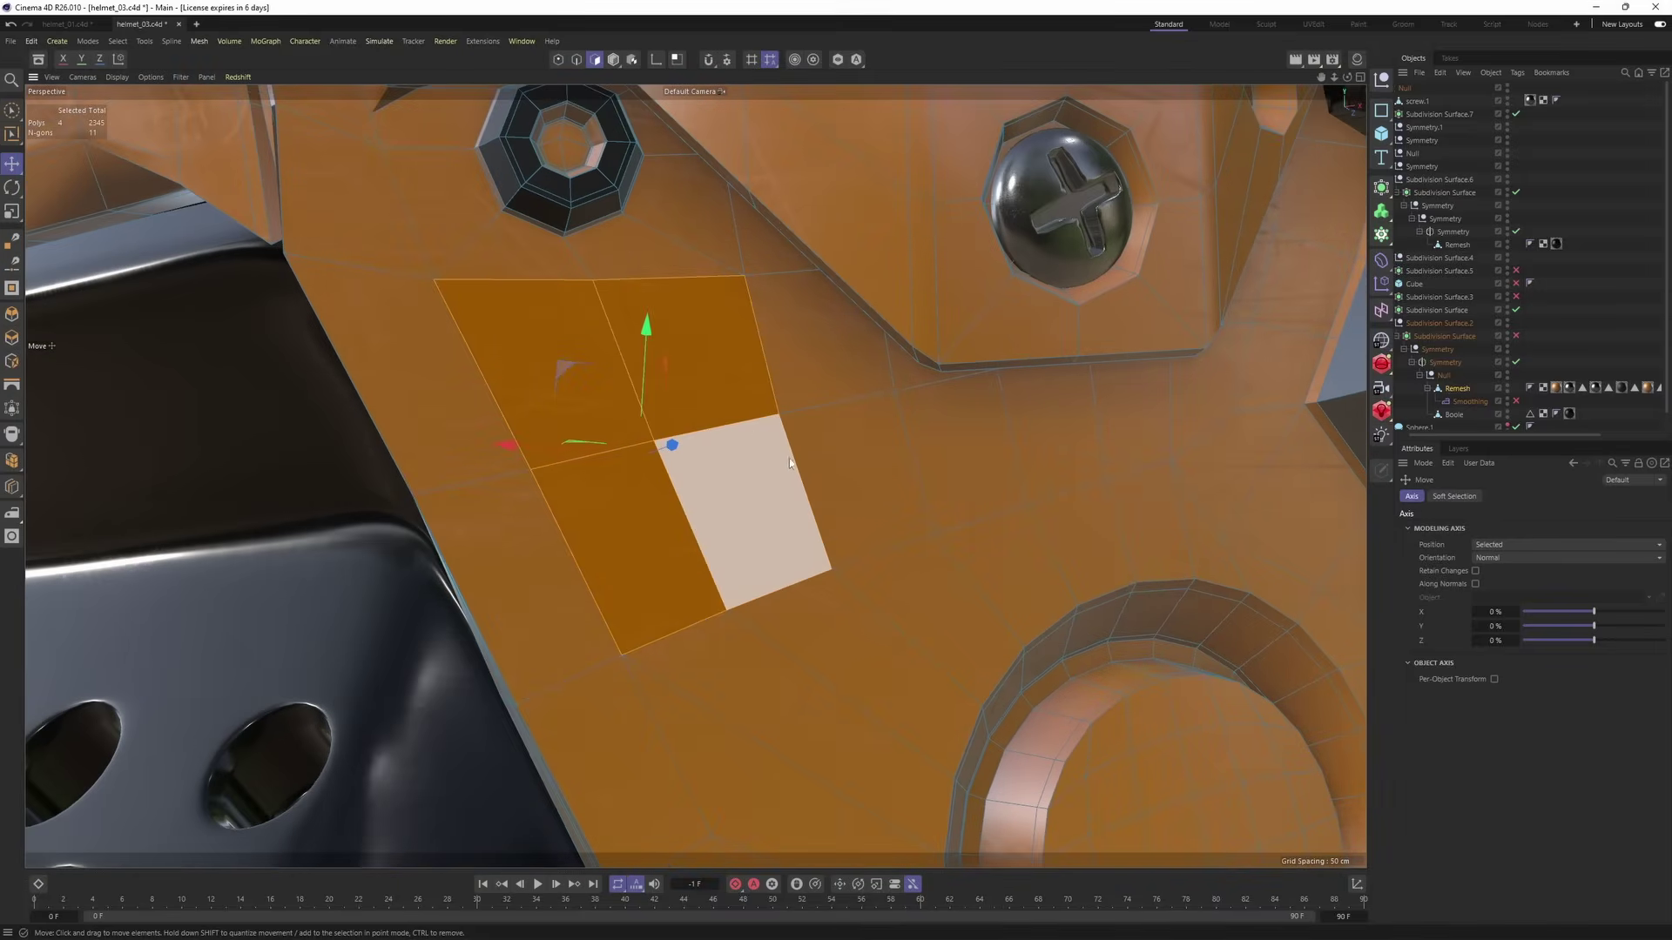
- Inset the four plate polygons and round them into an octagon with Fit Circle, scaled to about 48%
key(i)
drag(906, 585, 938, 522)
right_click(942, 514)
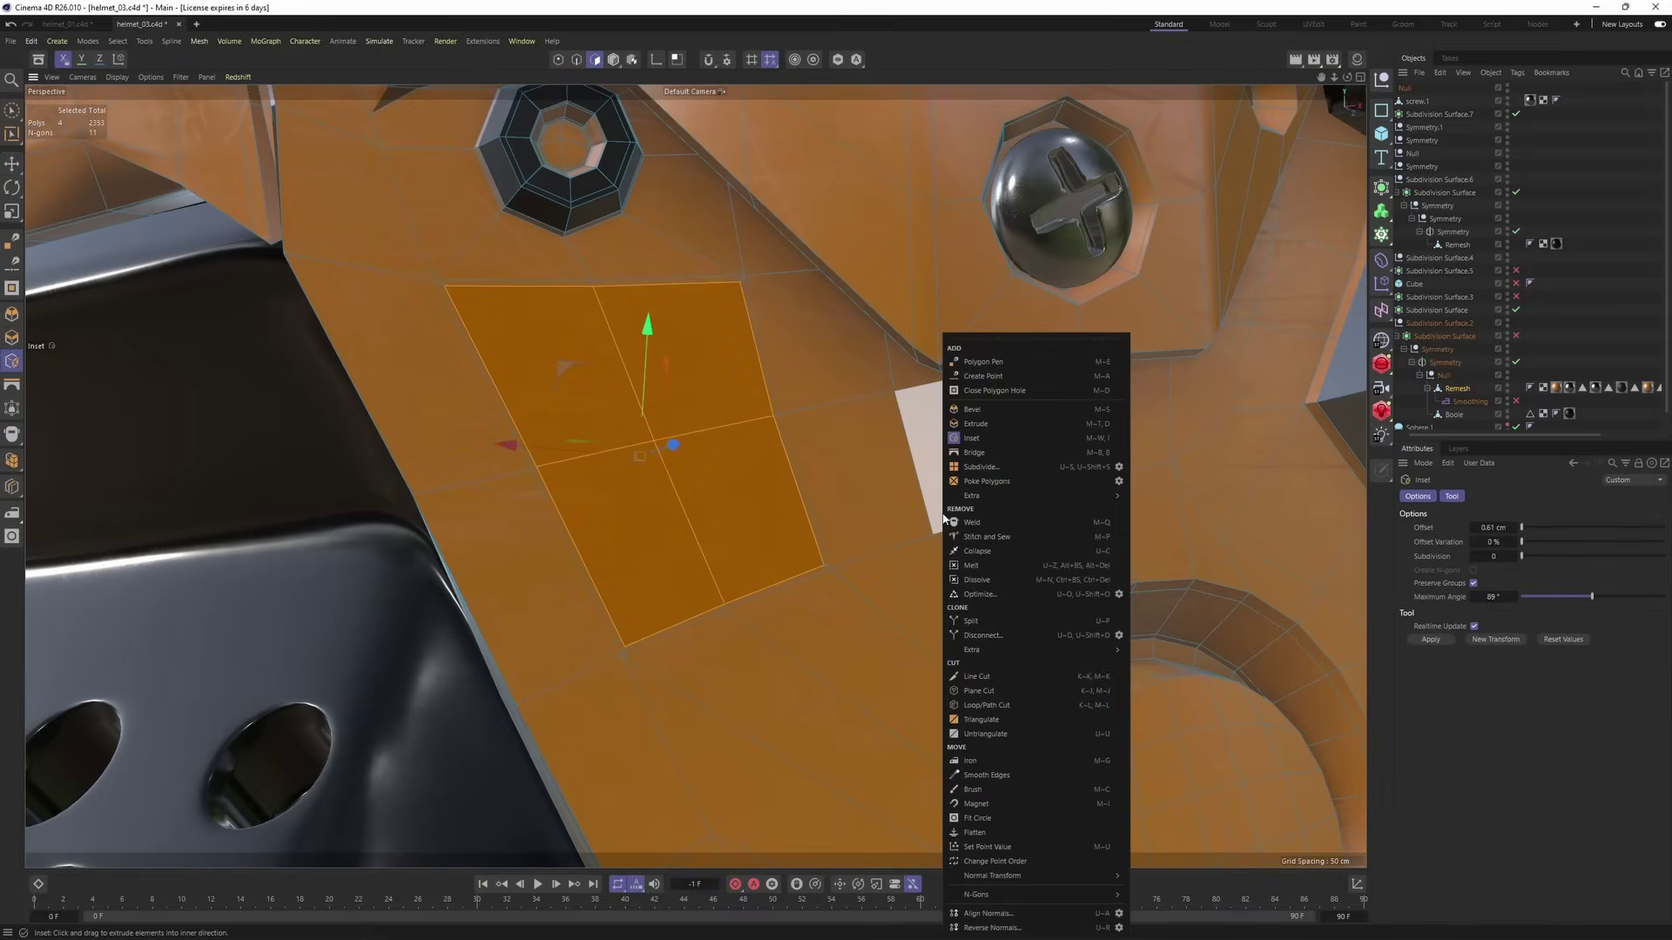
click(987, 818)
alt+drag(918, 559, 1076, 500)
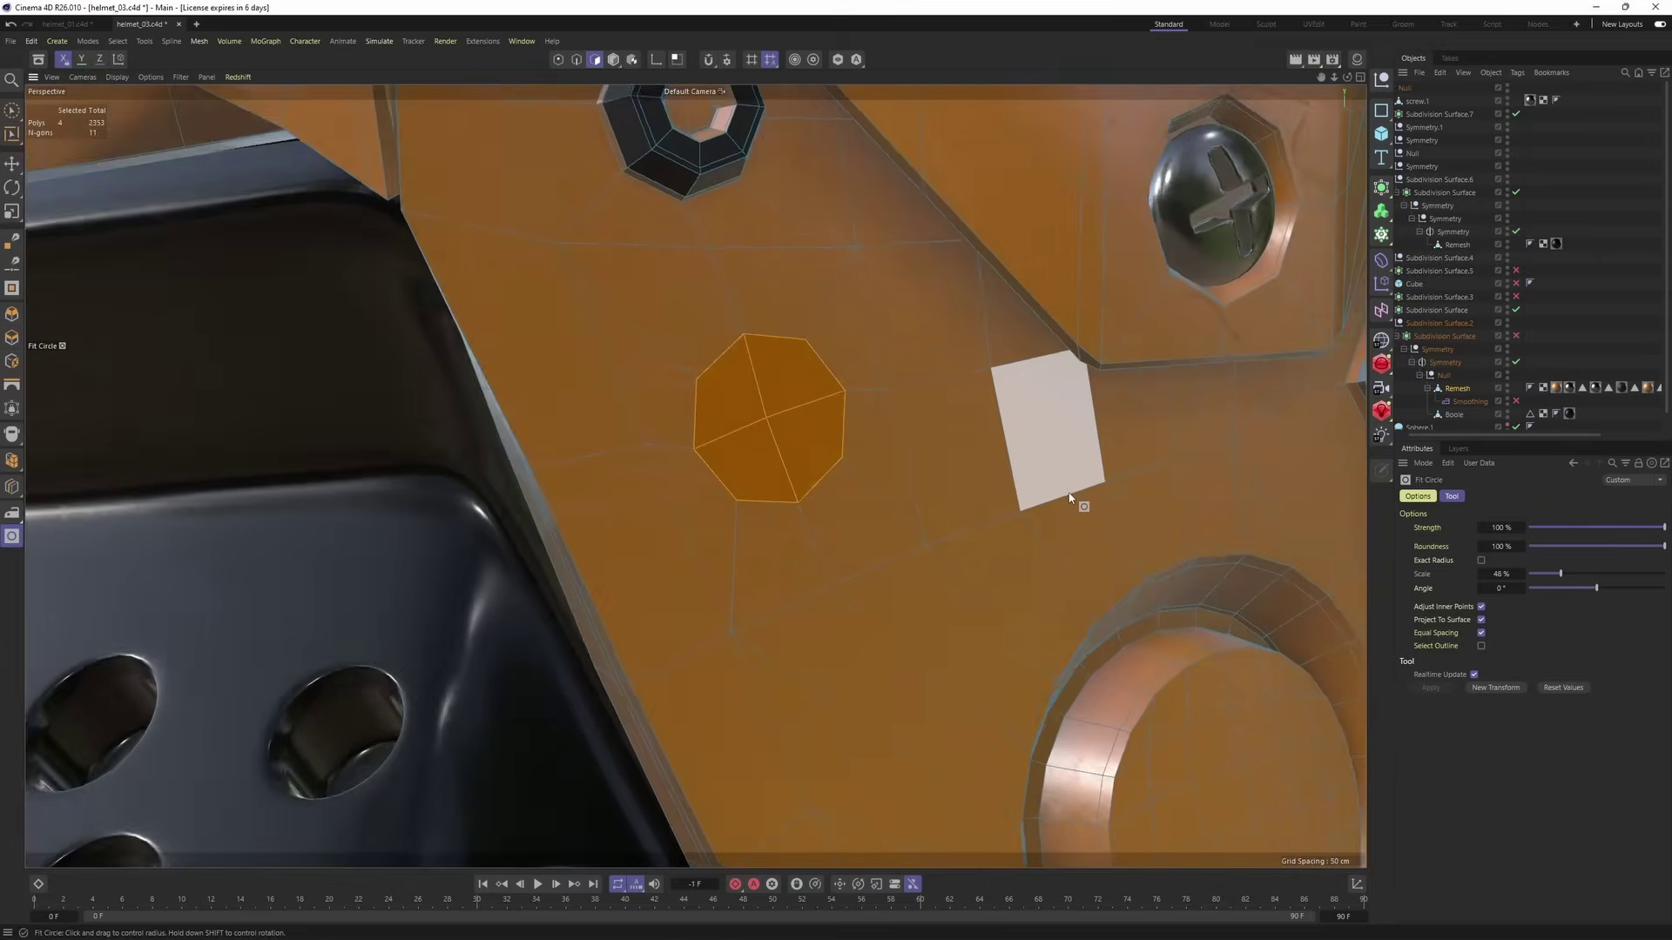
alt+right_drag(1080, 499, 1123, 509)
- Inset the new octagon on the plate to surround it with a ring of polygons
key(i)
drag(1084, 617, 1088, 614)
alt+drag(1057, 548, 1118, 557)
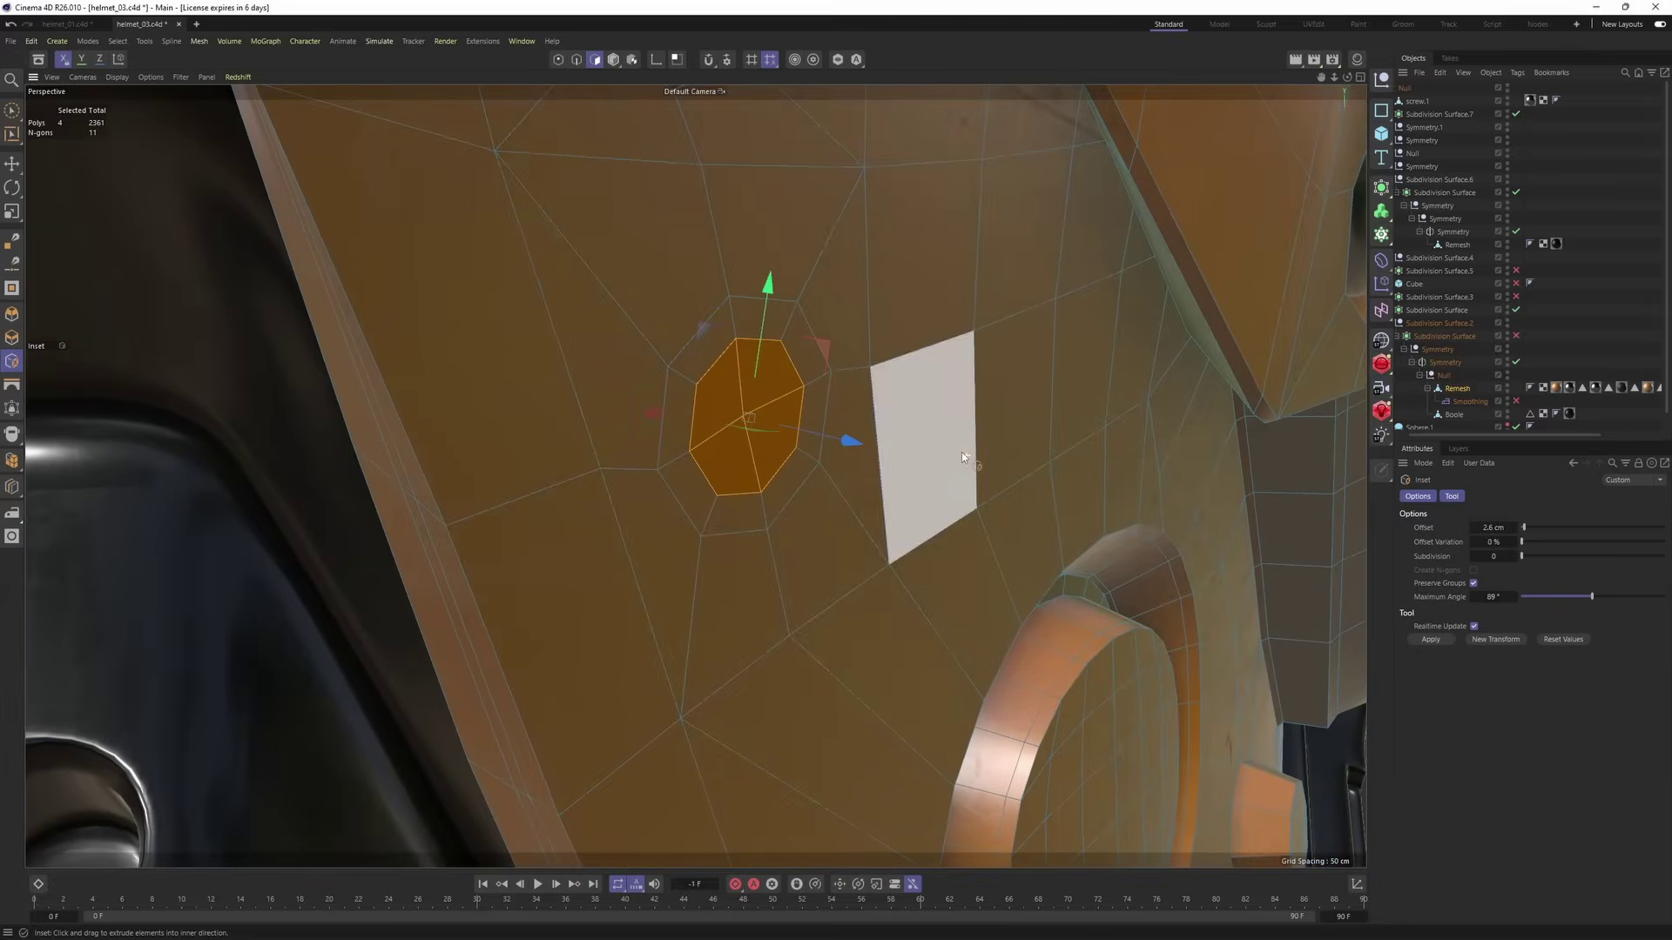
- Pull the plate's octagon outward into a raised boss and slide a cloned edge loop below its top rim, offset about -15.3 %
drag(846, 447, 880, 454)
scroll(879, 454, up, 2)
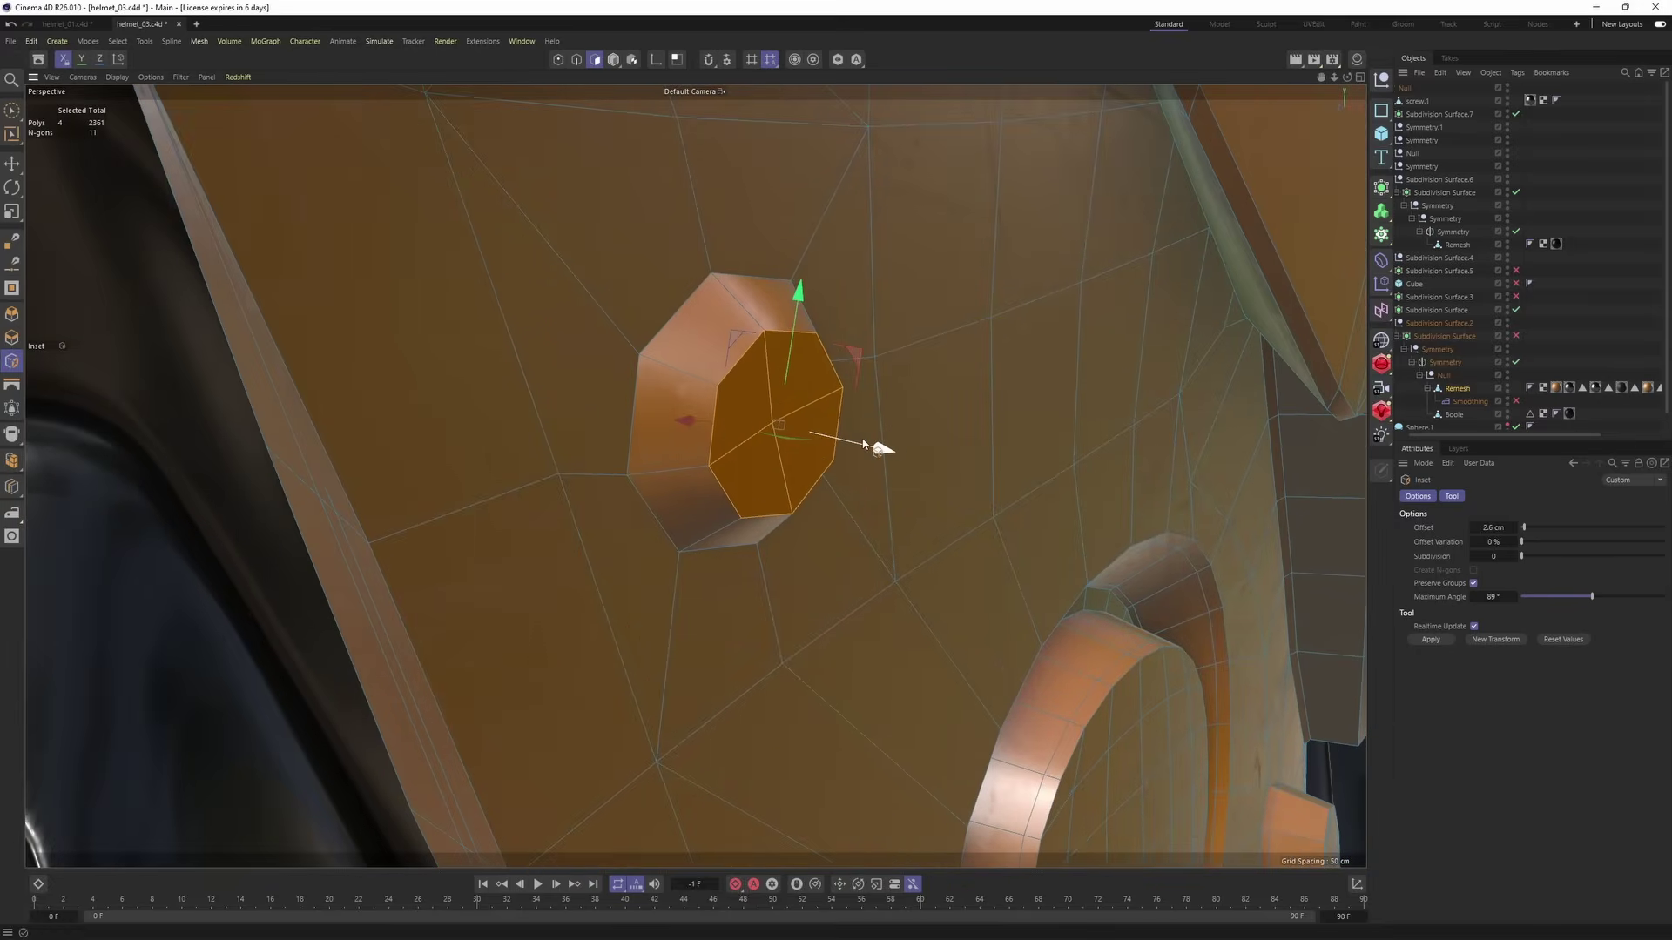
key(u)
key(q)
key(m)
key(o)
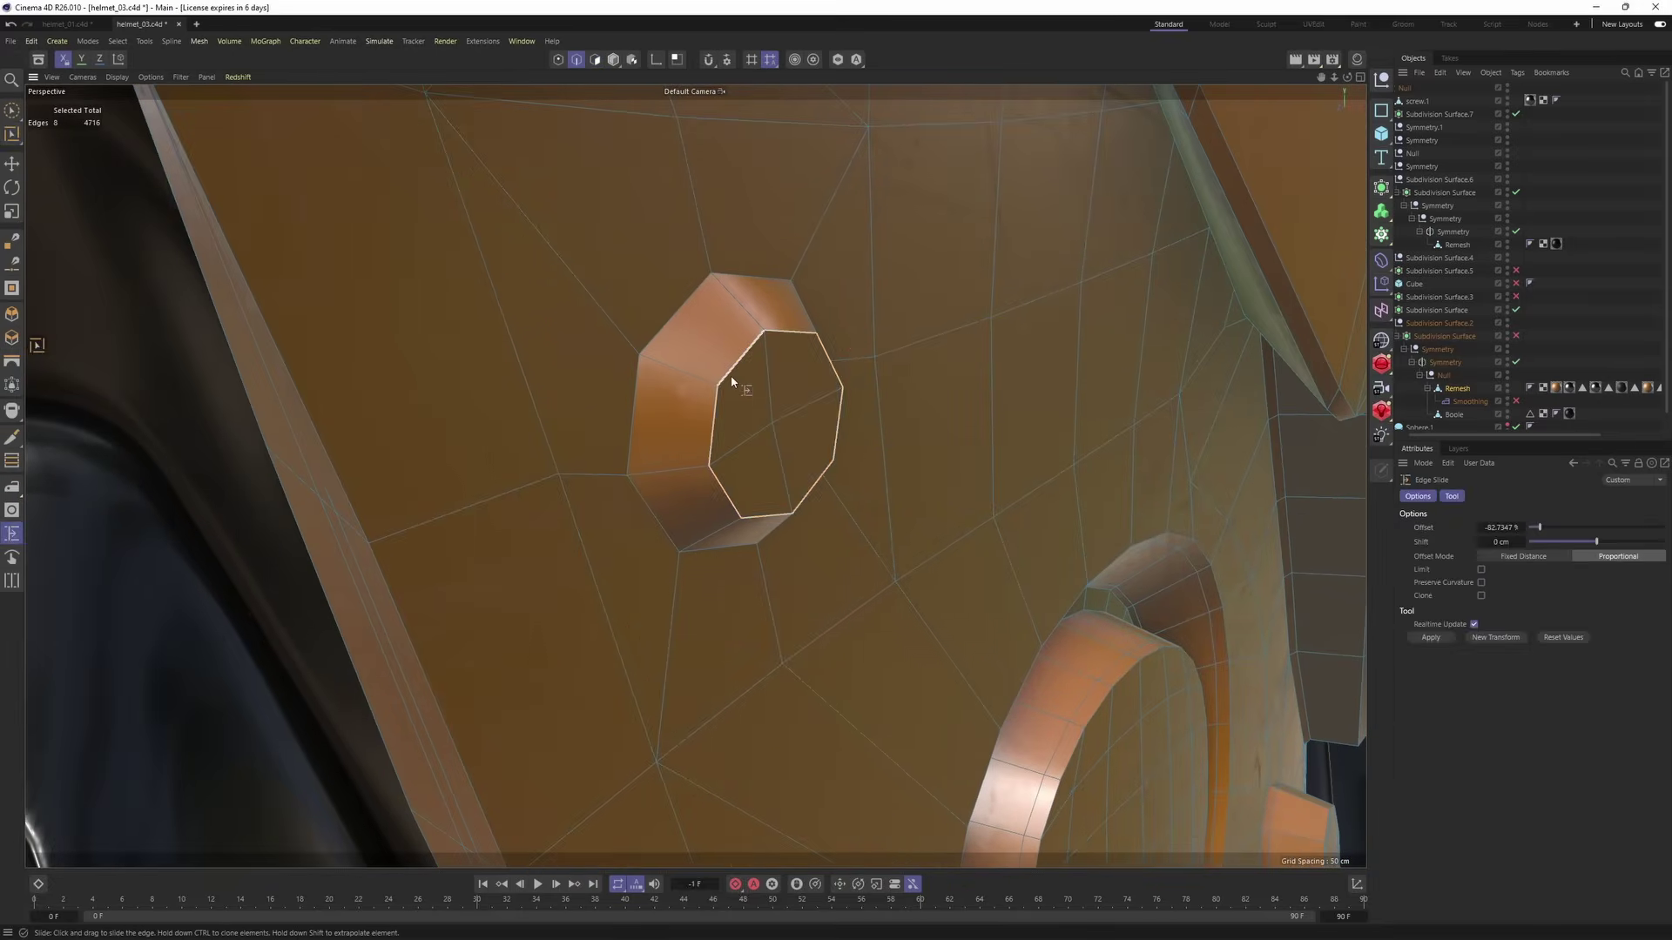
scroll(743, 370, up, 3)
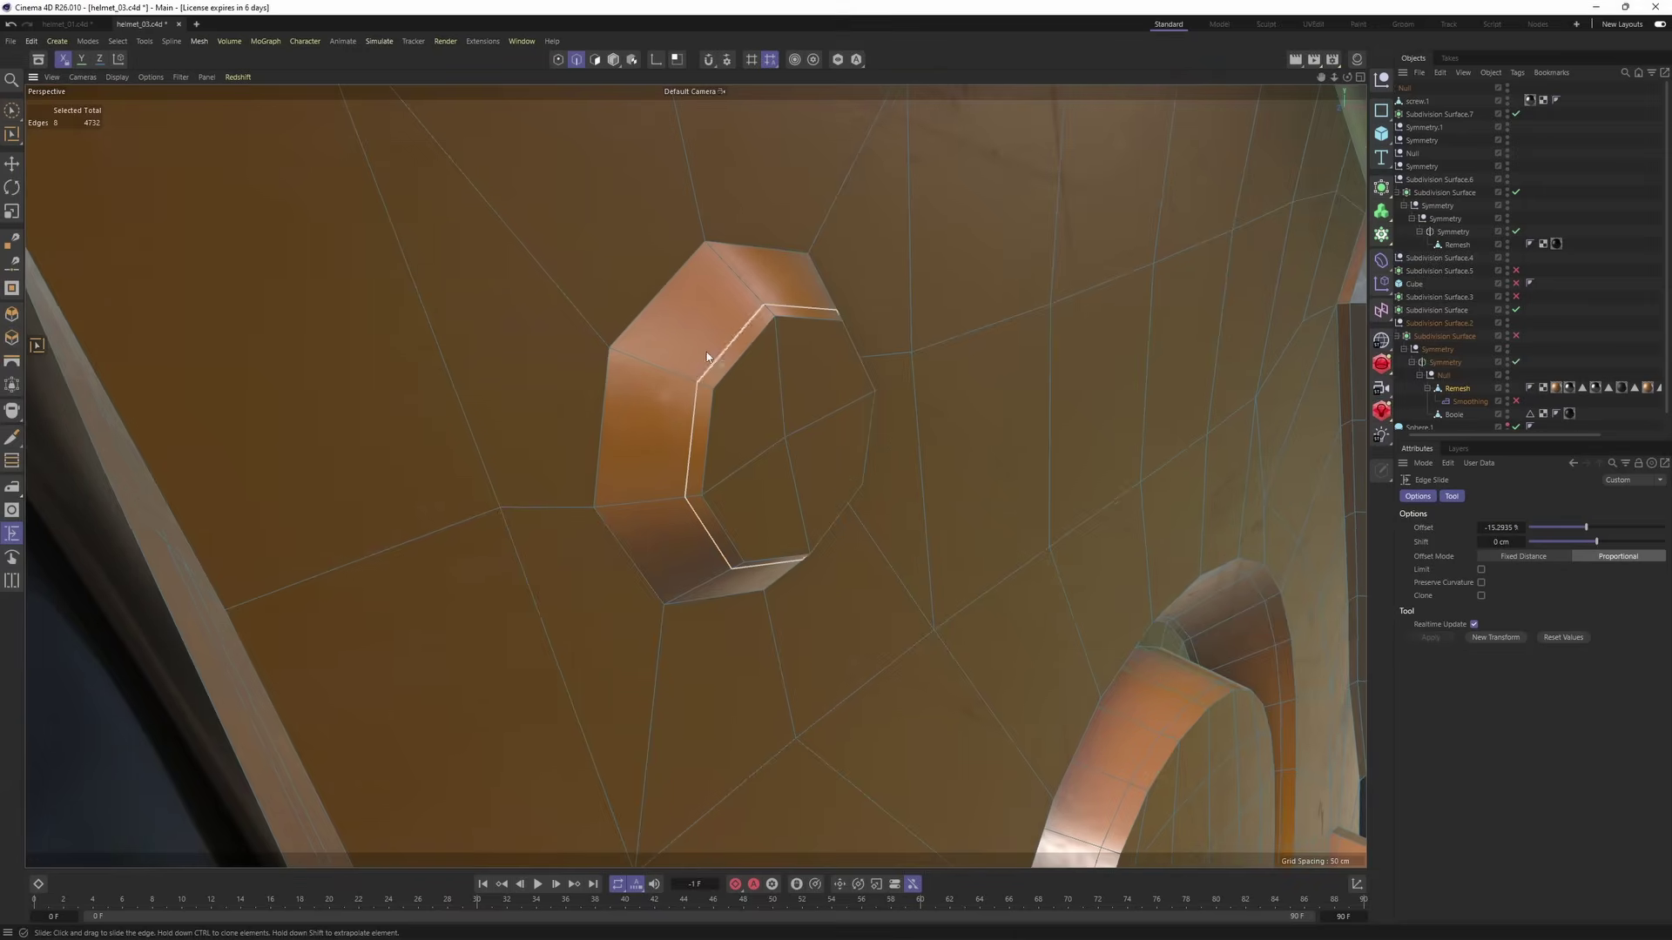
- Slide a cloned edge loop outward around the boss's base, offset about -7.5 %, and turn on the plate's subdivision smoothing
key(u)
key(l)
click(641, 315)
key(m)
key(o)
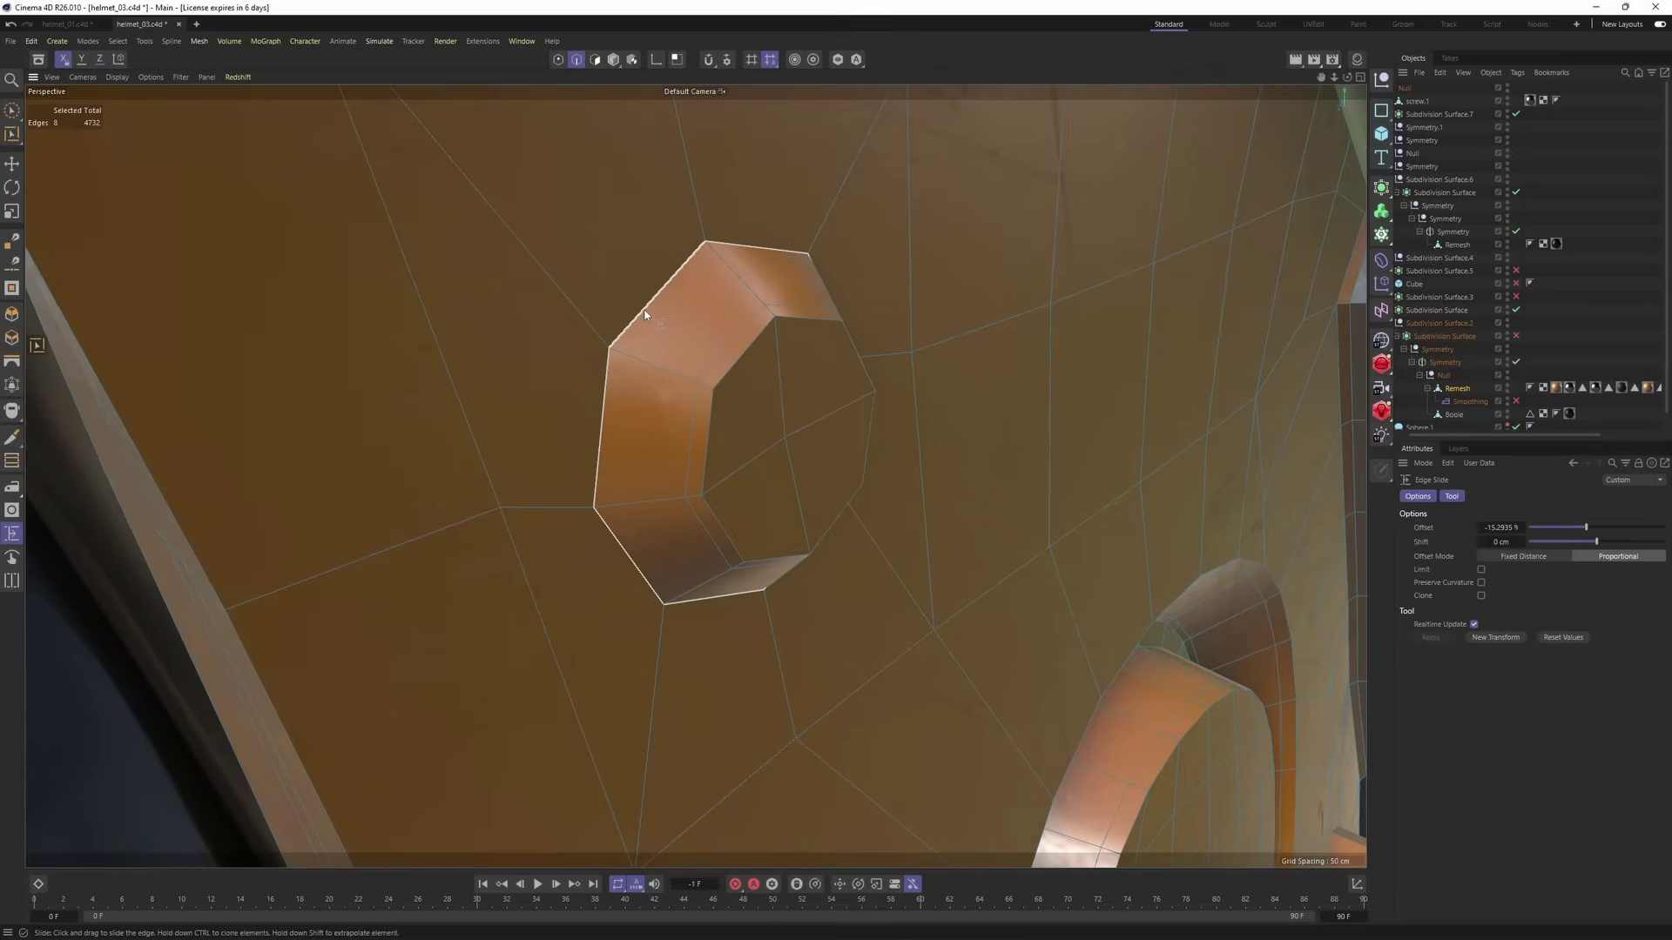
ctrl+drag(643, 316, 640, 310)
key(q)
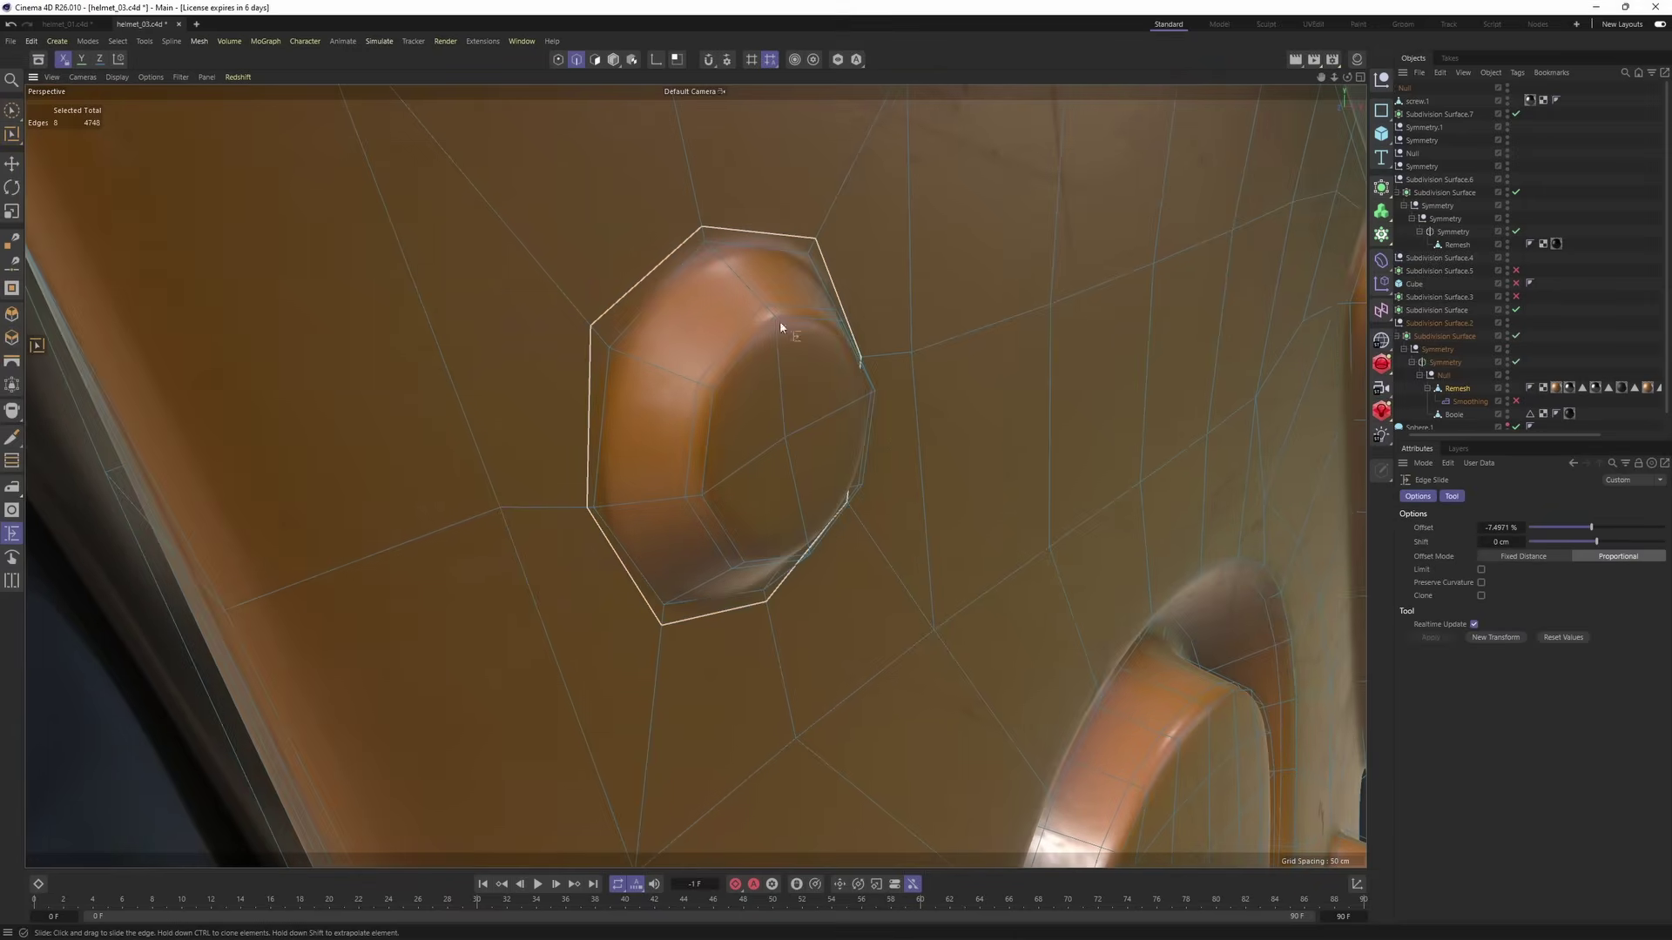
- Examine the smoothed boss on the orange side plate in the context of the whole helmet
click(1507, 248)
scroll(810, 279, down, 5)
alt+drag(810, 296, 608, 362)
scroll(713, 451, down, 3)
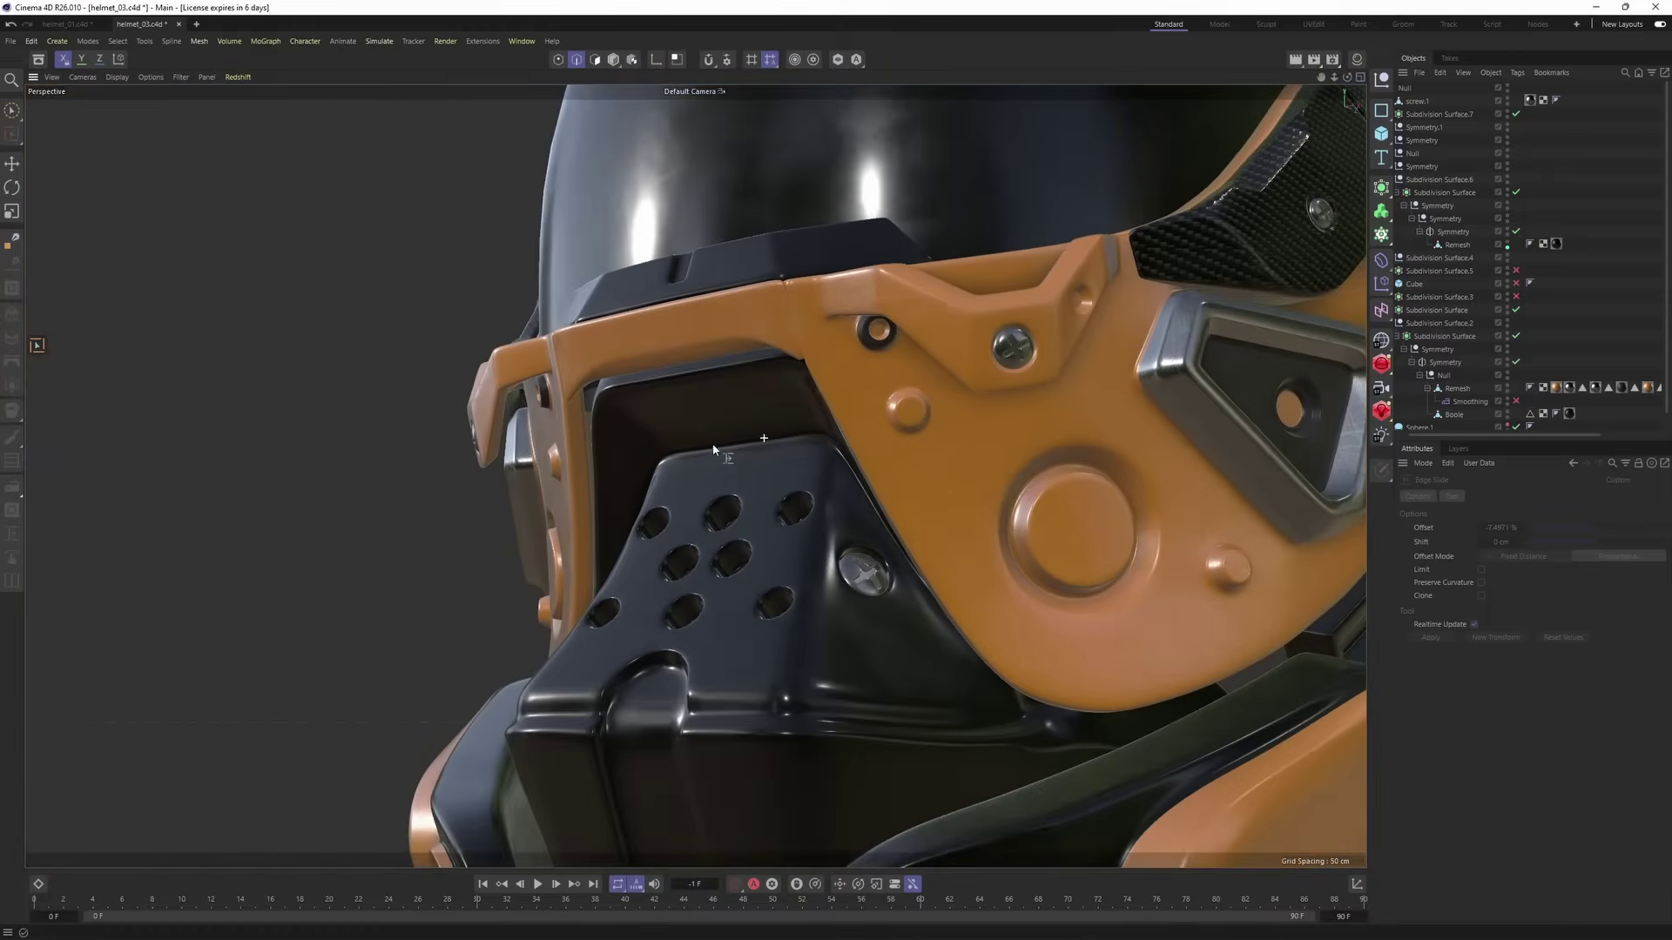
alt+drag(713, 444, 790, 448)
key(ctrl+z)
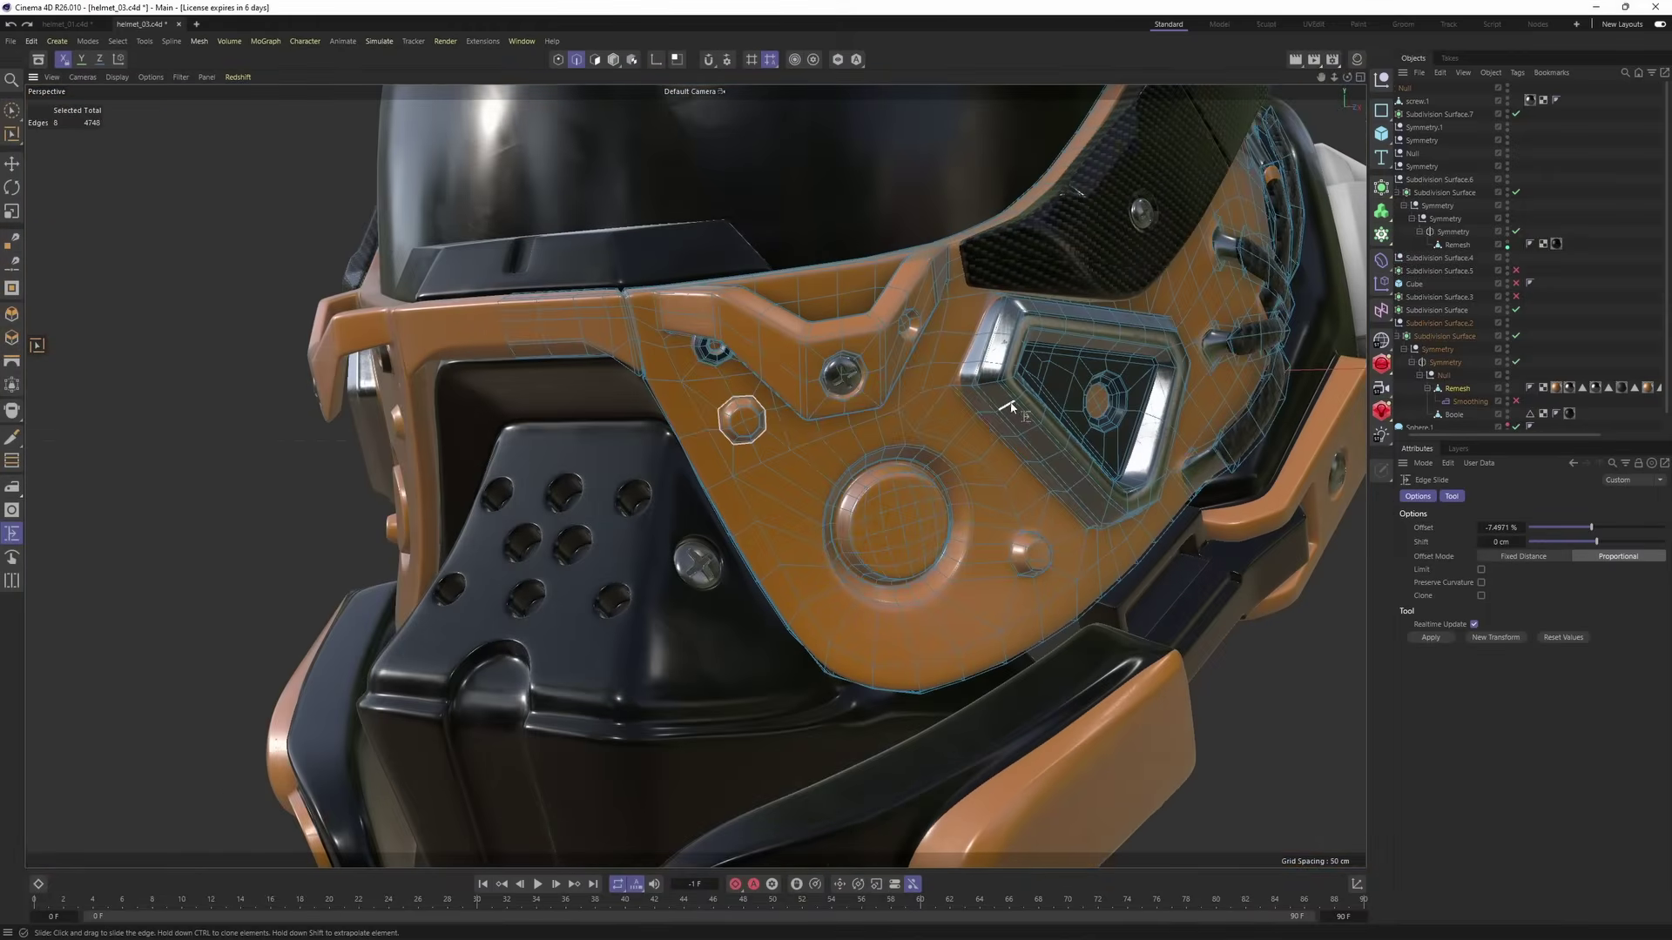
alt+drag(1010, 406, 821, 403)
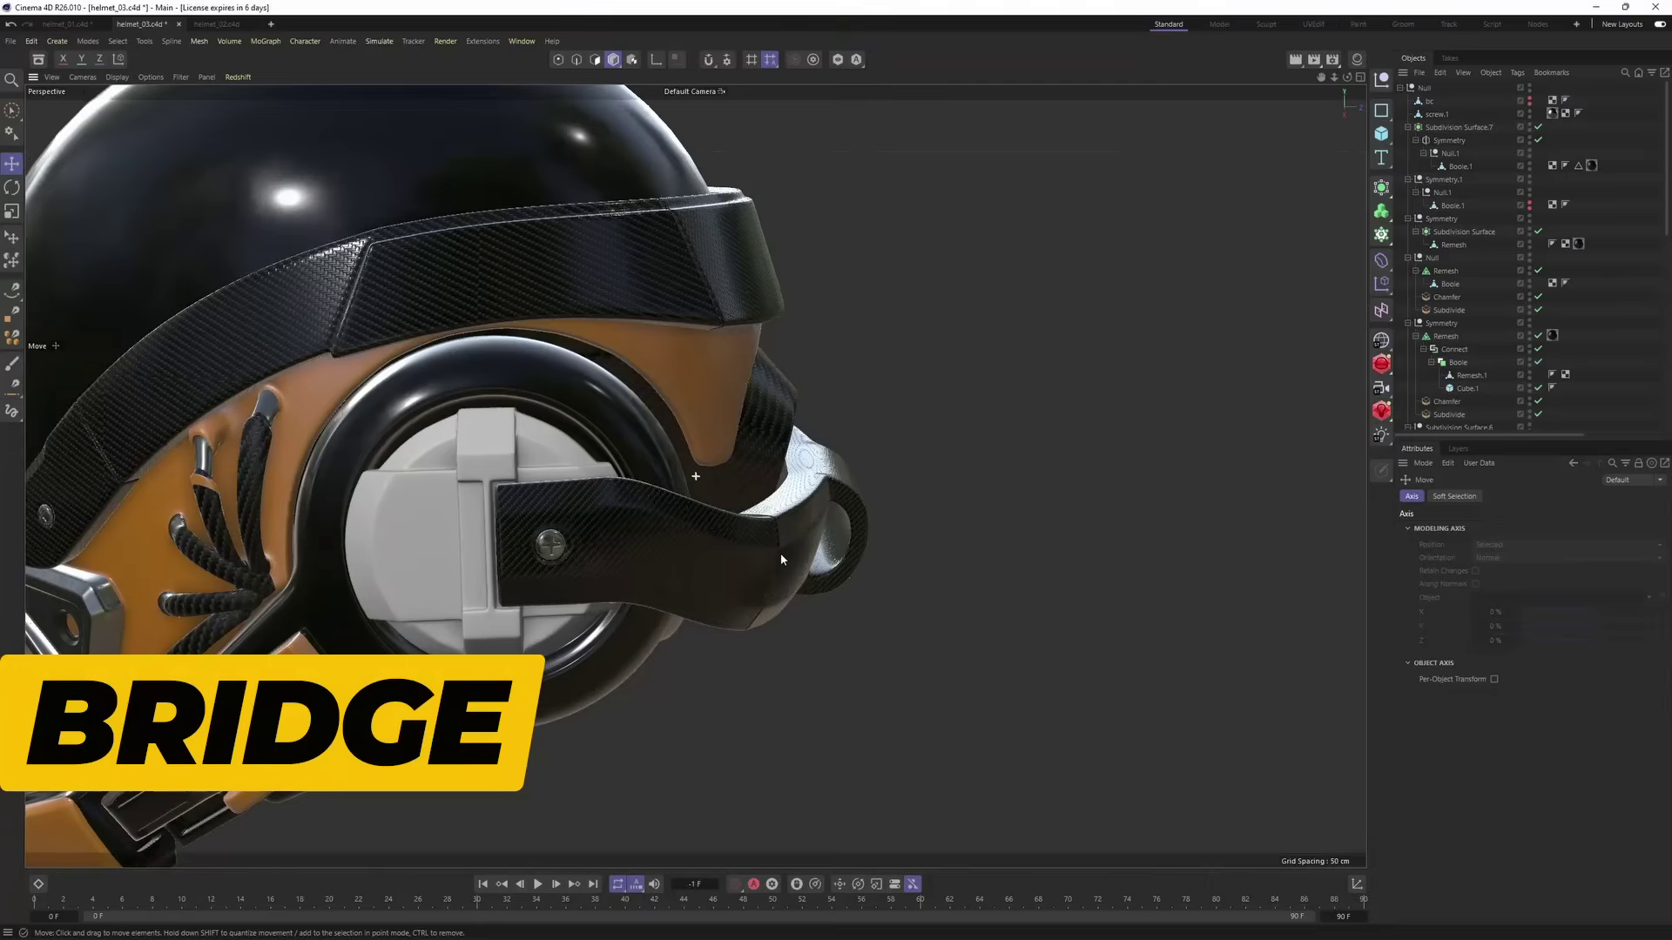
- Hide Subdivision Surface.7 with the finished carbon strap, then show and select the bc object
alt+drag(780, 552, 751, 583)
alt+right_drag(751, 583, 874, 569)
alt+drag(875, 569, 984, 573)
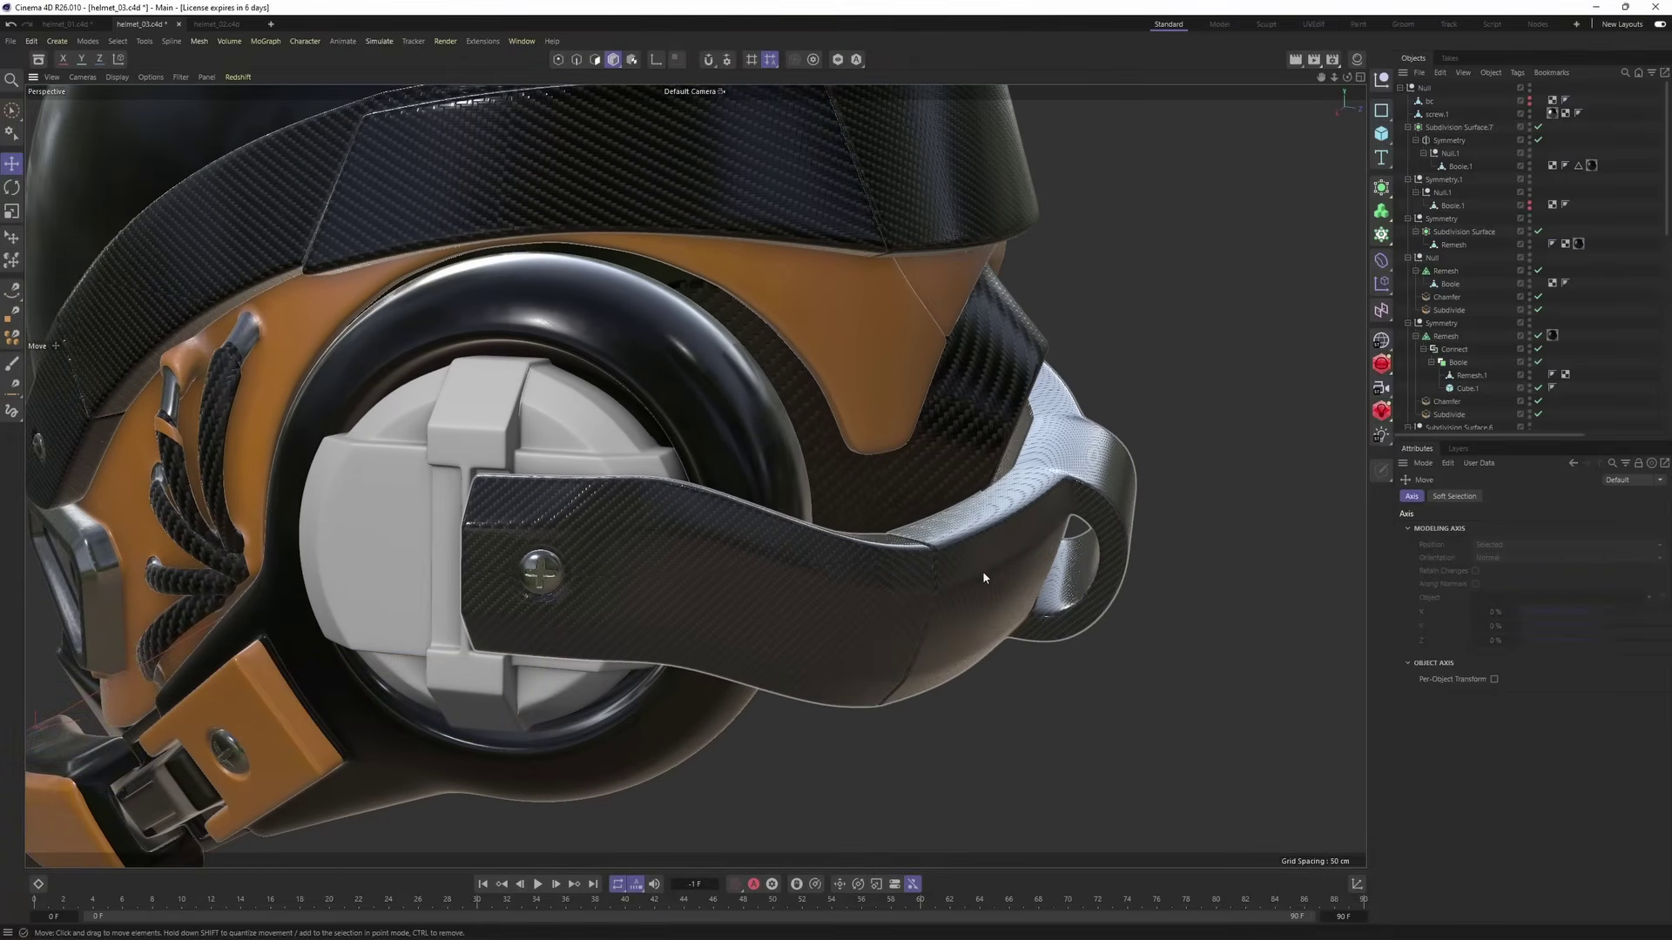
click(1524, 128)
click(1528, 129)
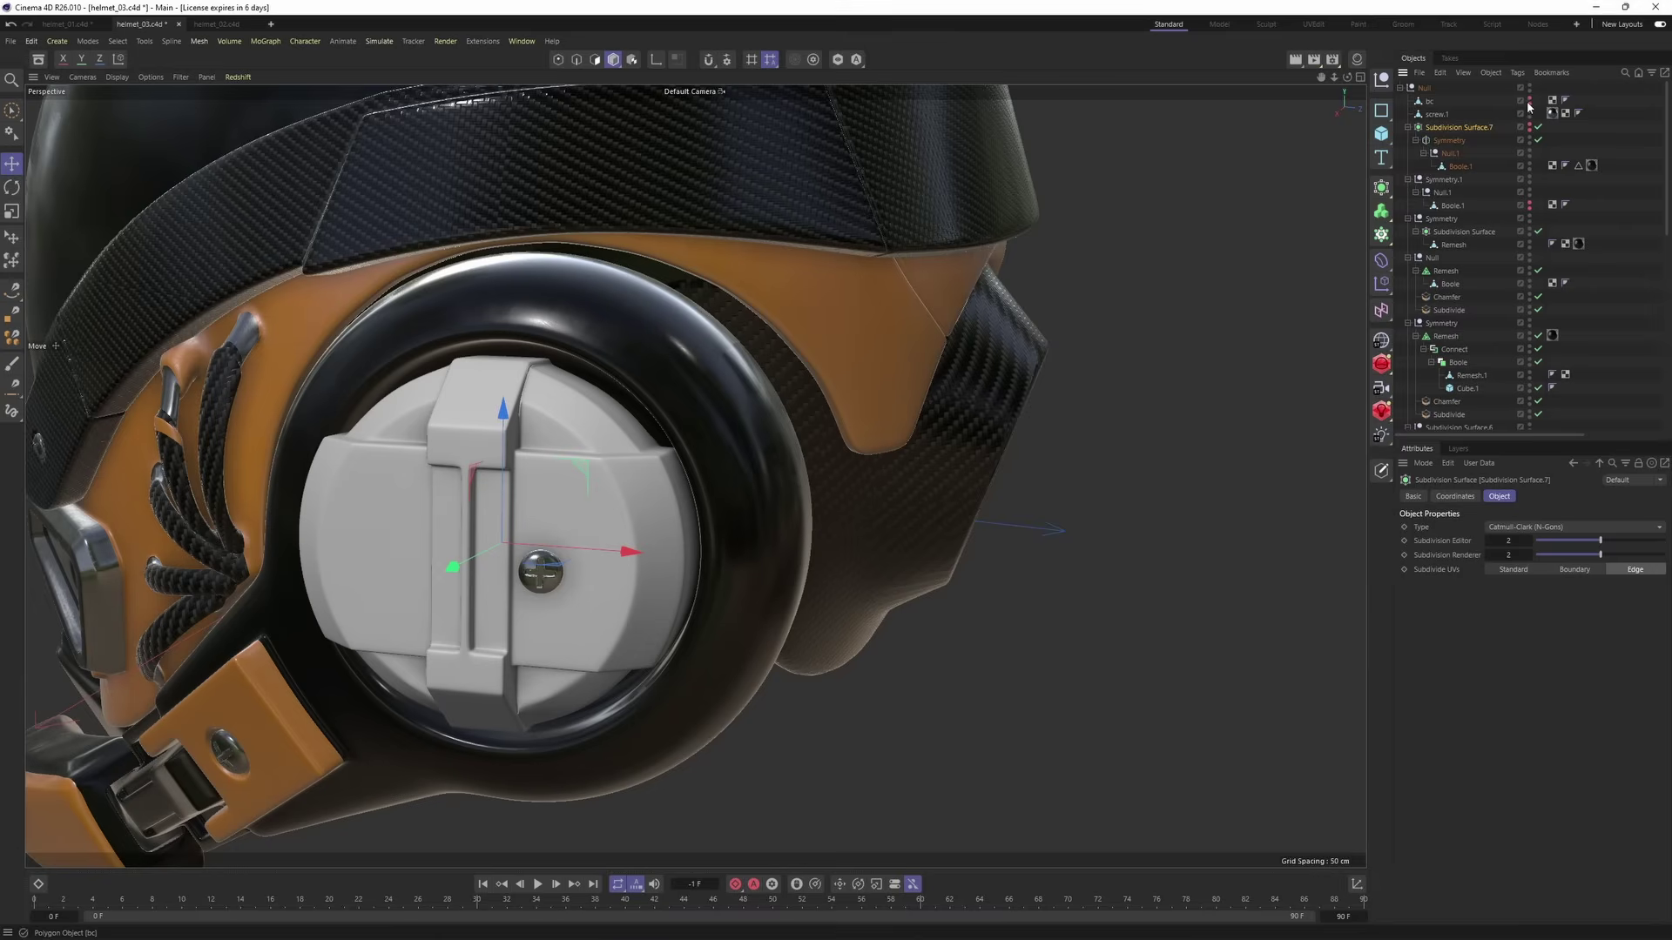
click(1429, 101)
- Select the end-face polygons on both strap stubs, four on each side of the helmet
alt+drag(1028, 366, 406, 459)
alt+drag(407, 541, 745, 563)
scroll(745, 564, up, 1)
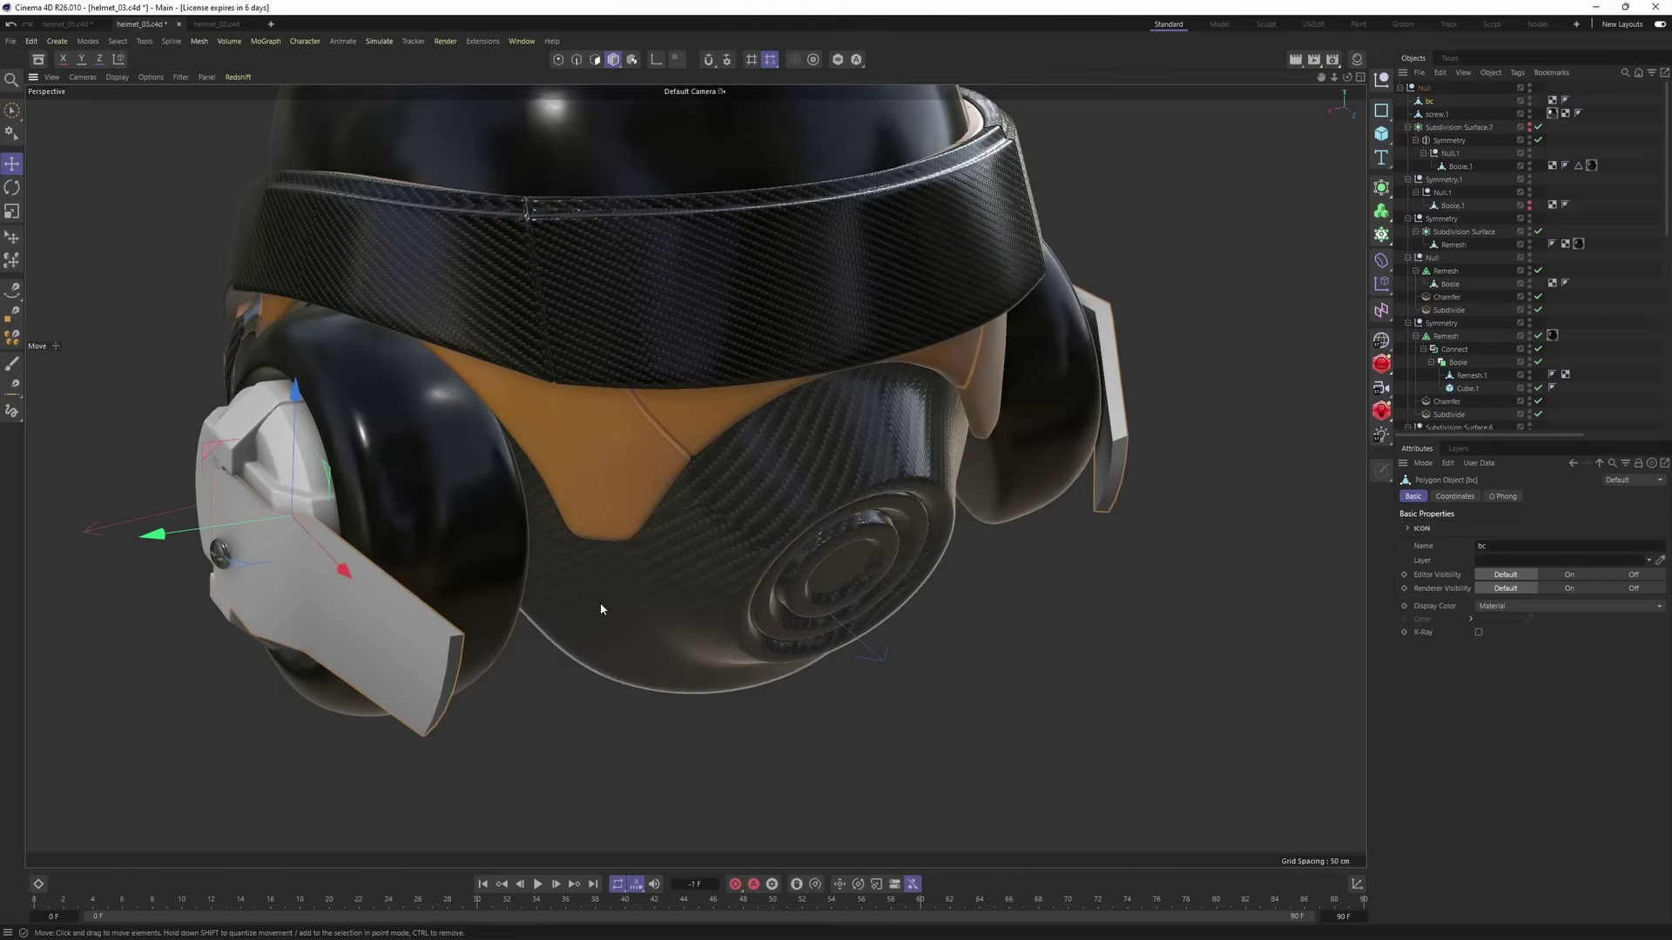
key(Return)
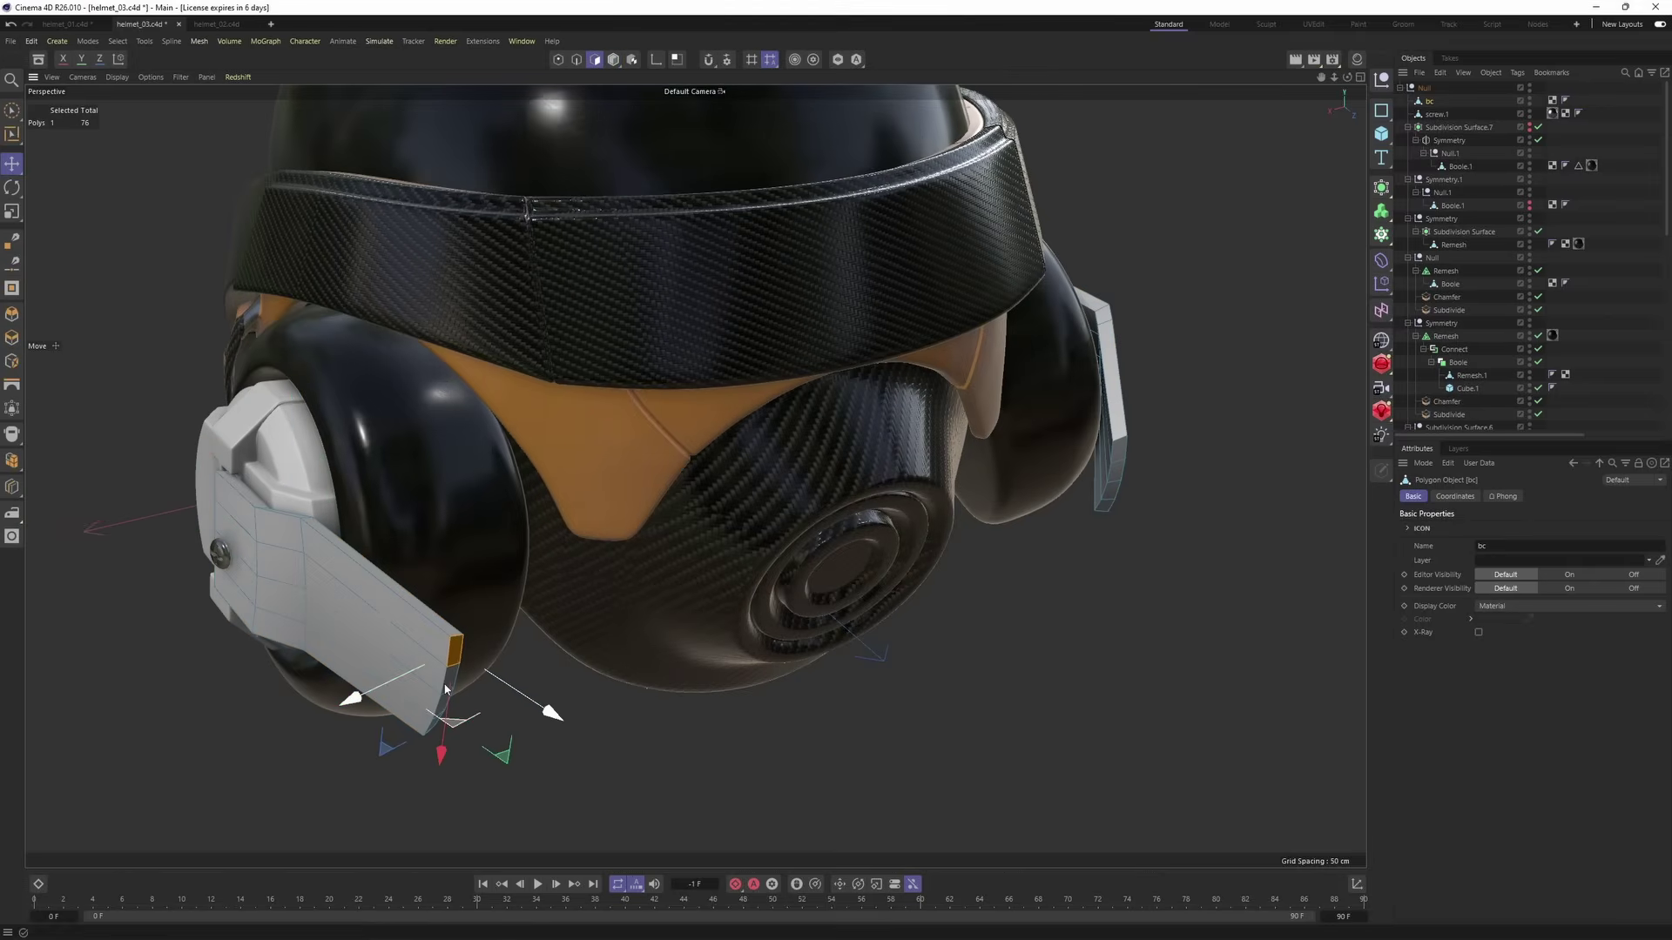
alt+drag(490, 702, 1031, 592)
shift+click(405, 557)
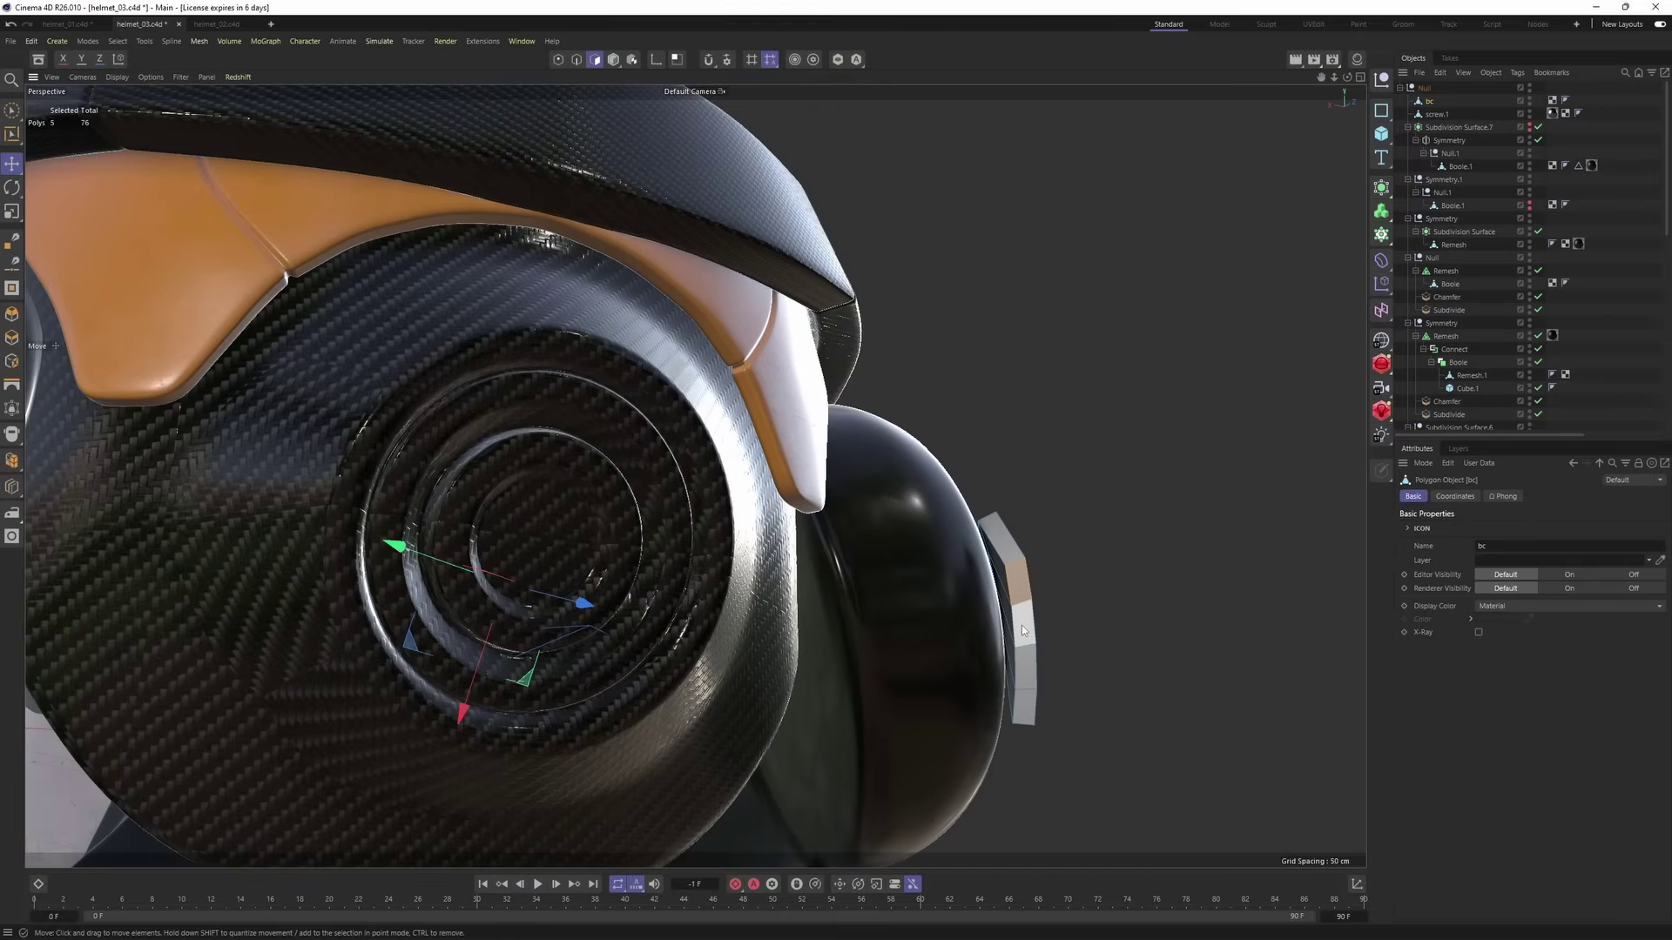
shift+click(1023, 631)
- Bridge the selected end faces of the two strap stubs across the front of the helmet
right_click(1069, 540)
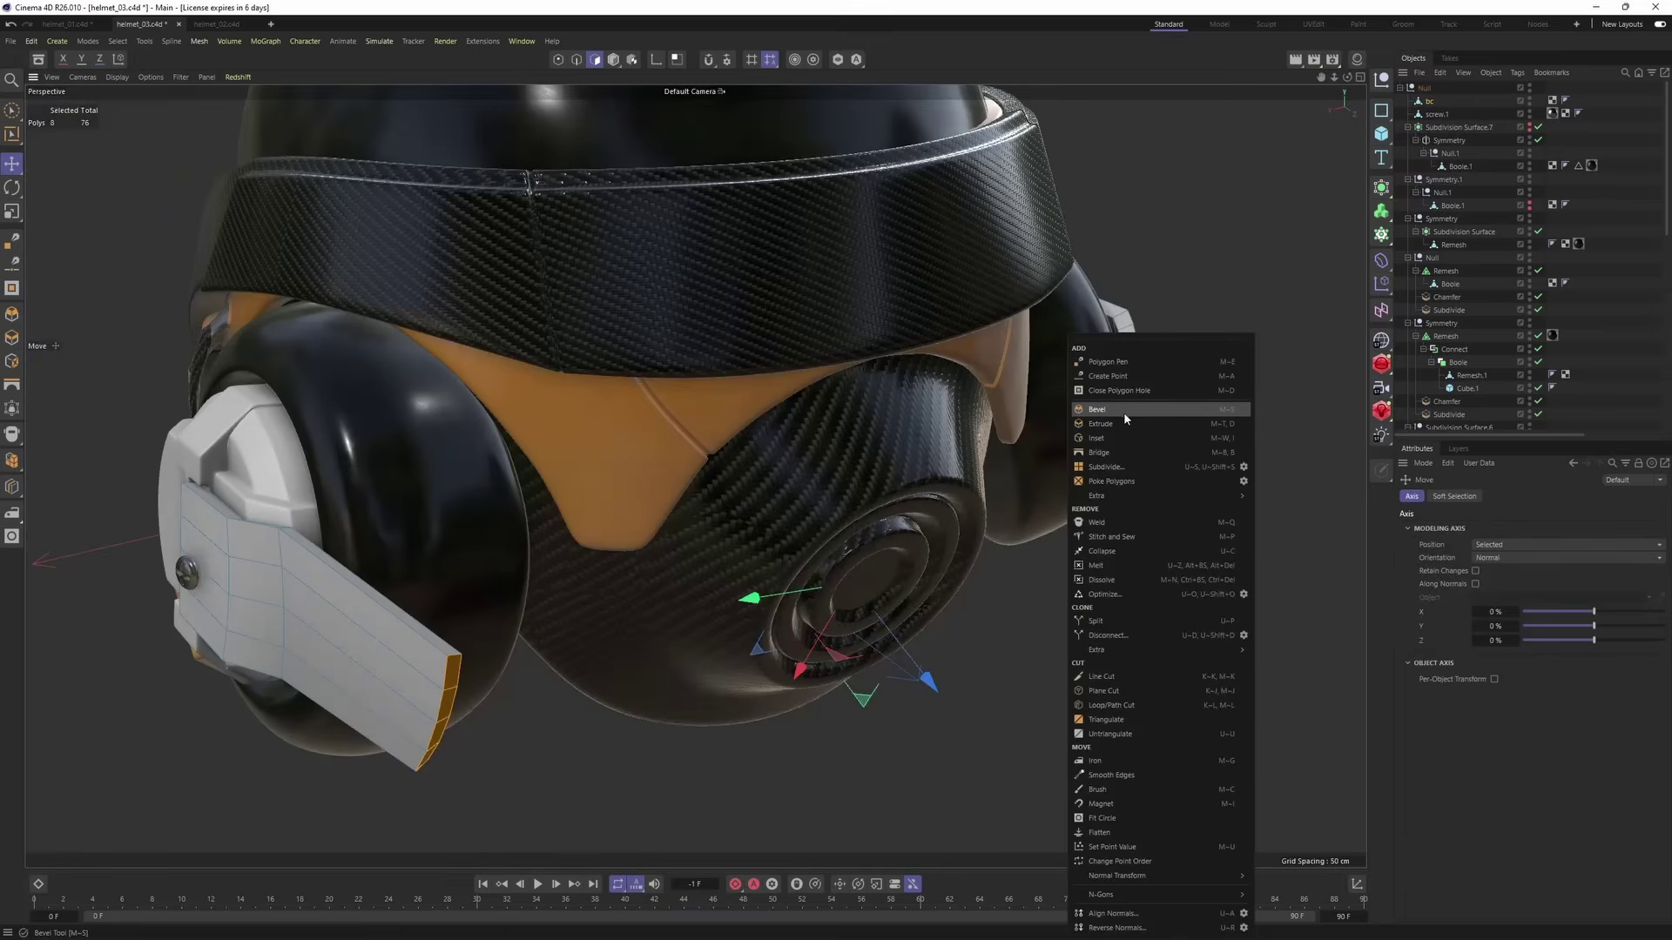
click(1099, 453)
alt+drag(1056, 504, 1102, 503)
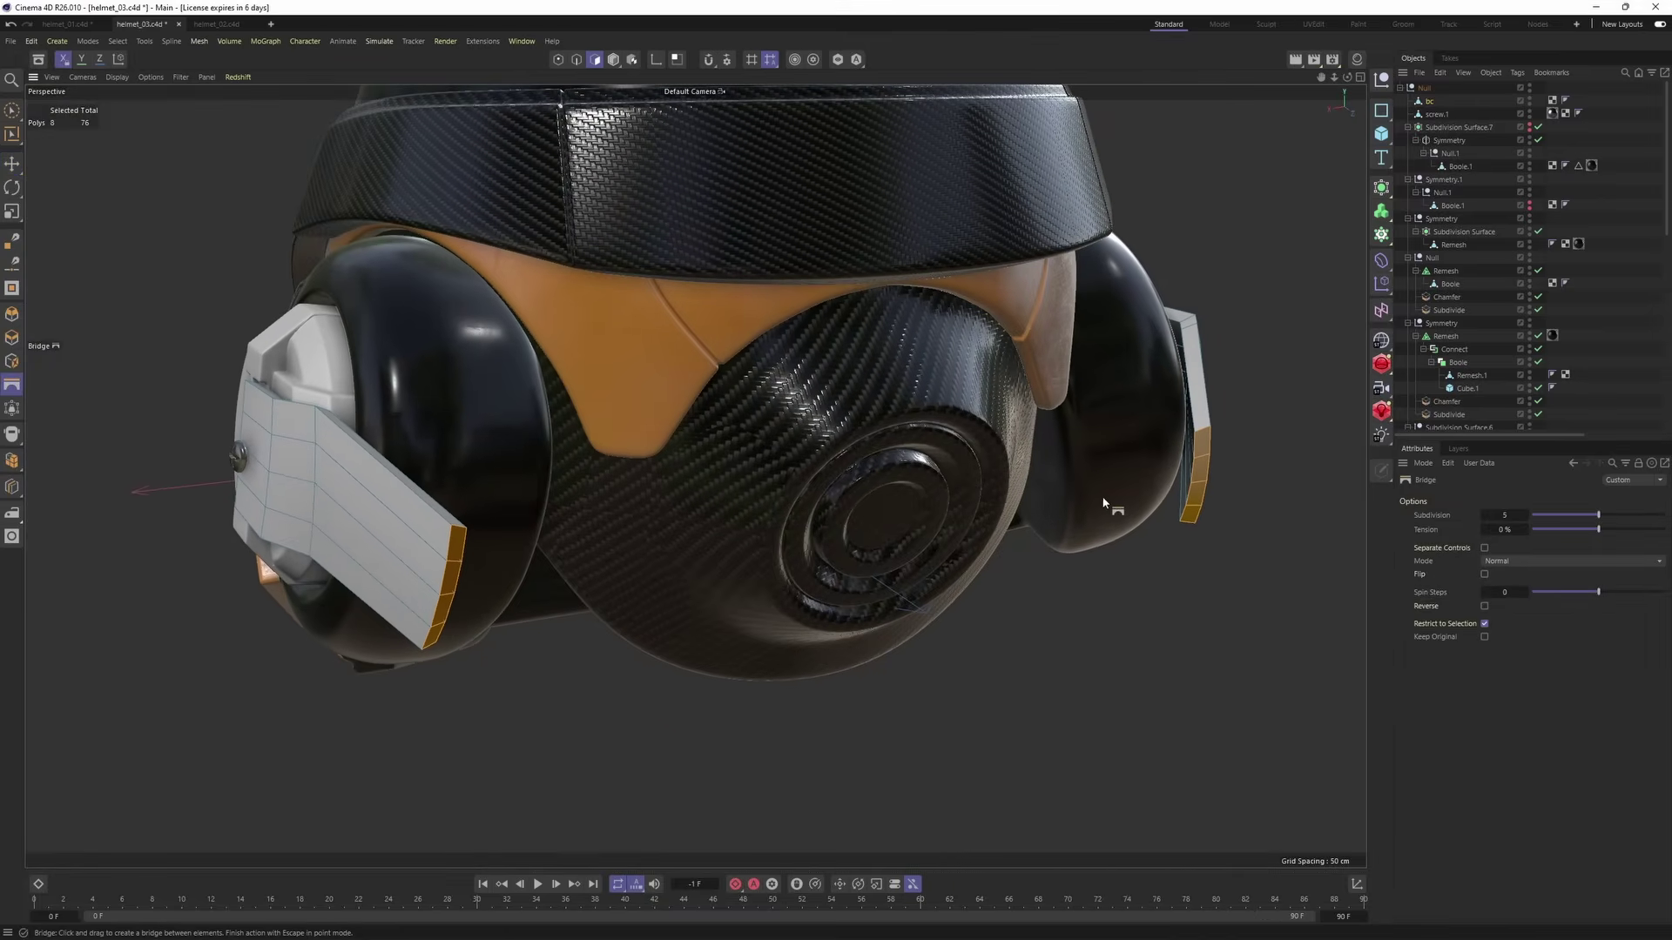
scroll(1203, 446, up, 2)
alt+drag(1203, 445, 1182, 470)
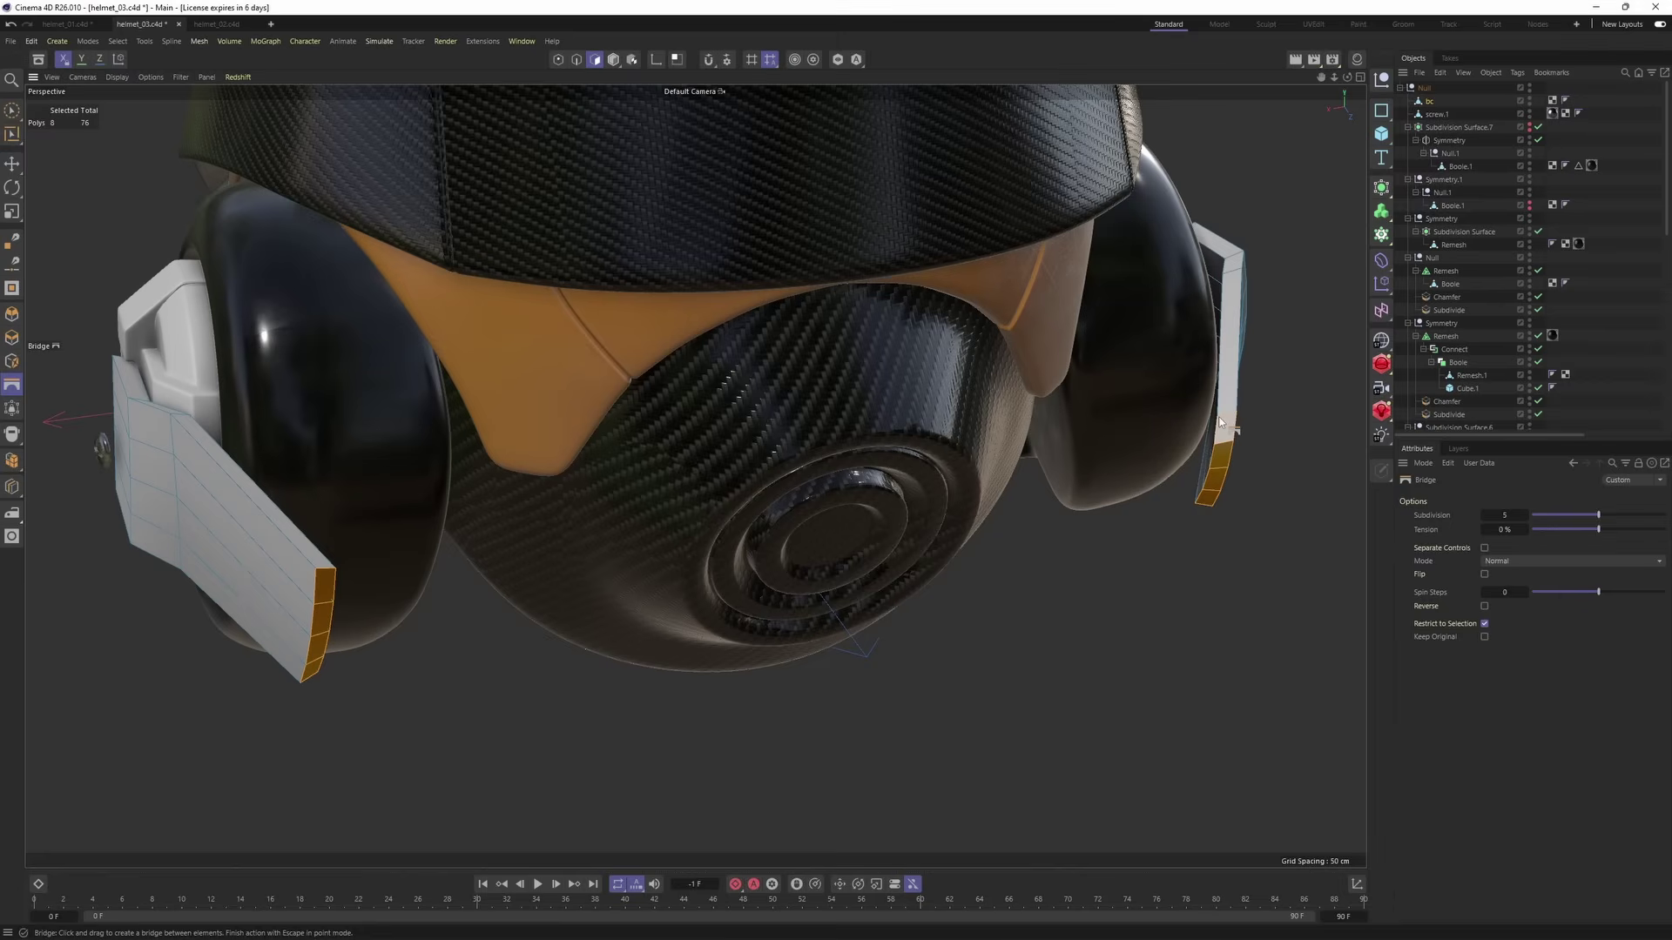
drag(357, 571, 975, 470)
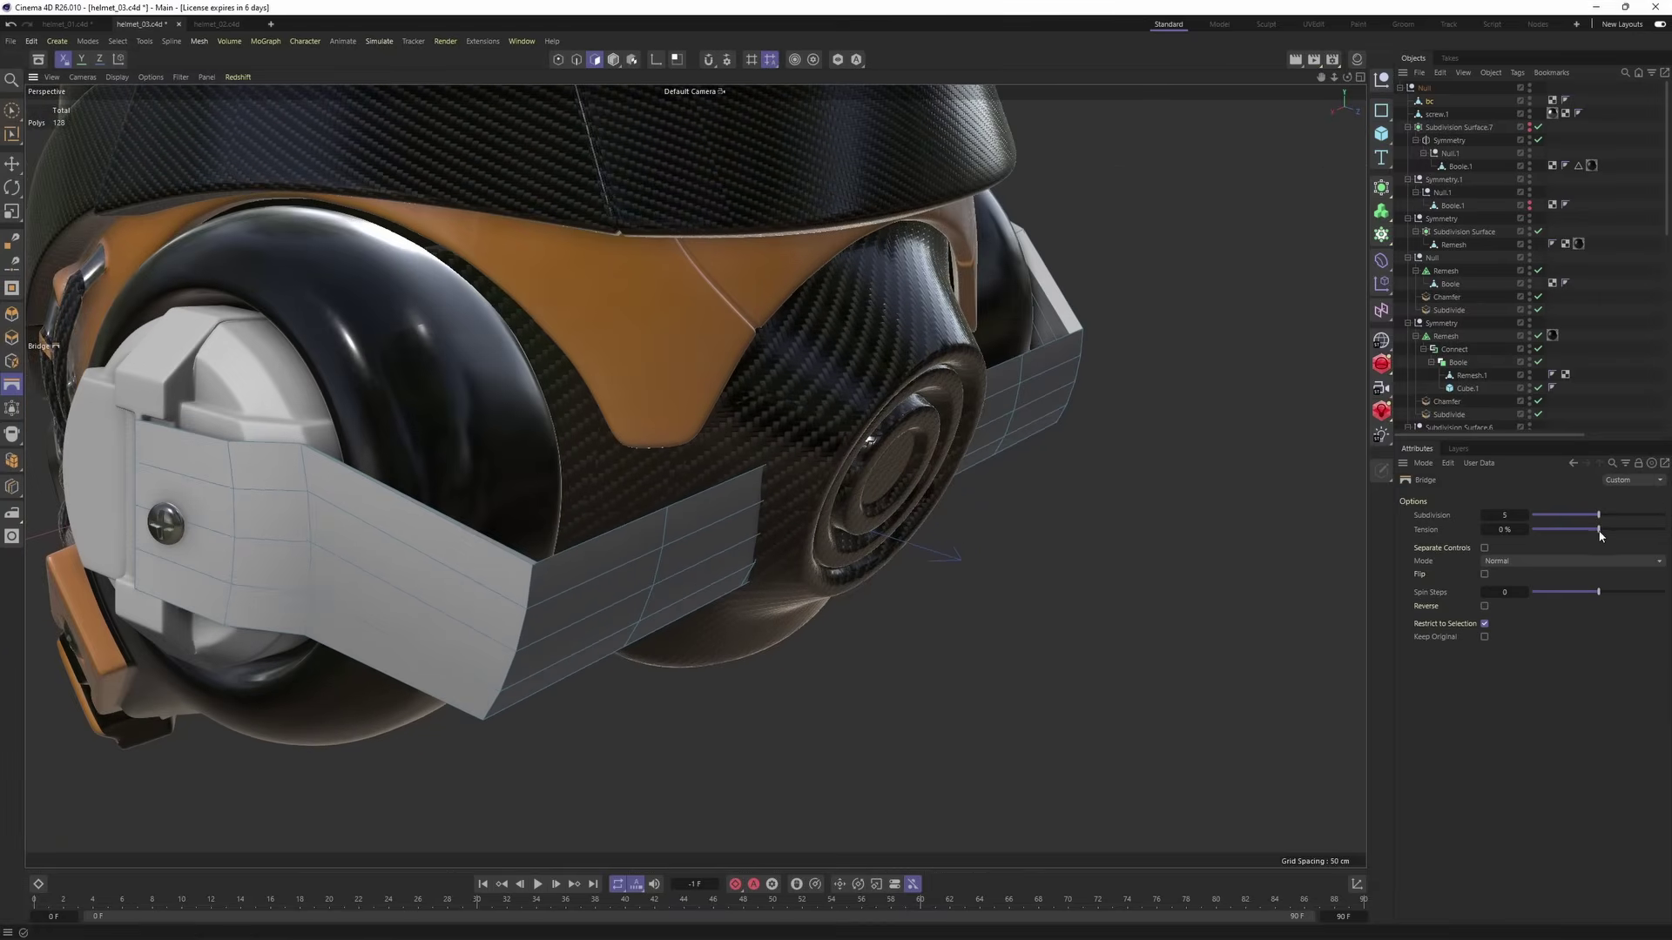
- Set the strap bridge's tension to 28.3 % and its mode to Normal Average
drag(1599, 532, 1617, 529)
alt+drag(1090, 528, 1041, 522)
scroll(969, 444, down, 3)
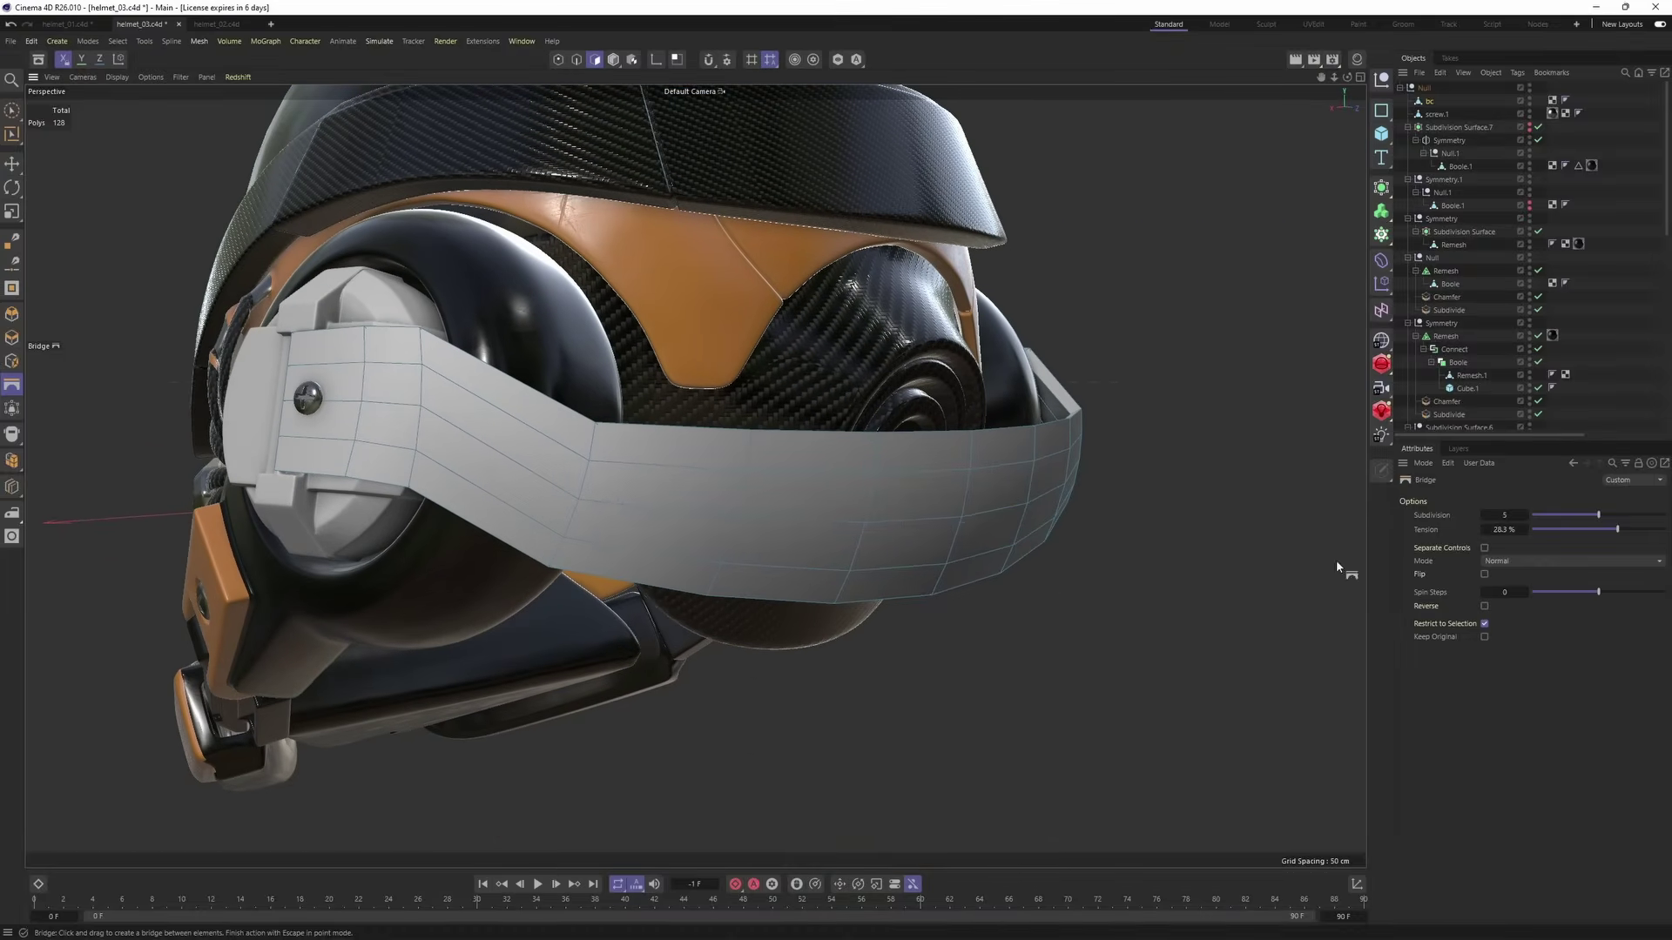
alt+drag(871, 488, 1071, 474)
click(1560, 561)
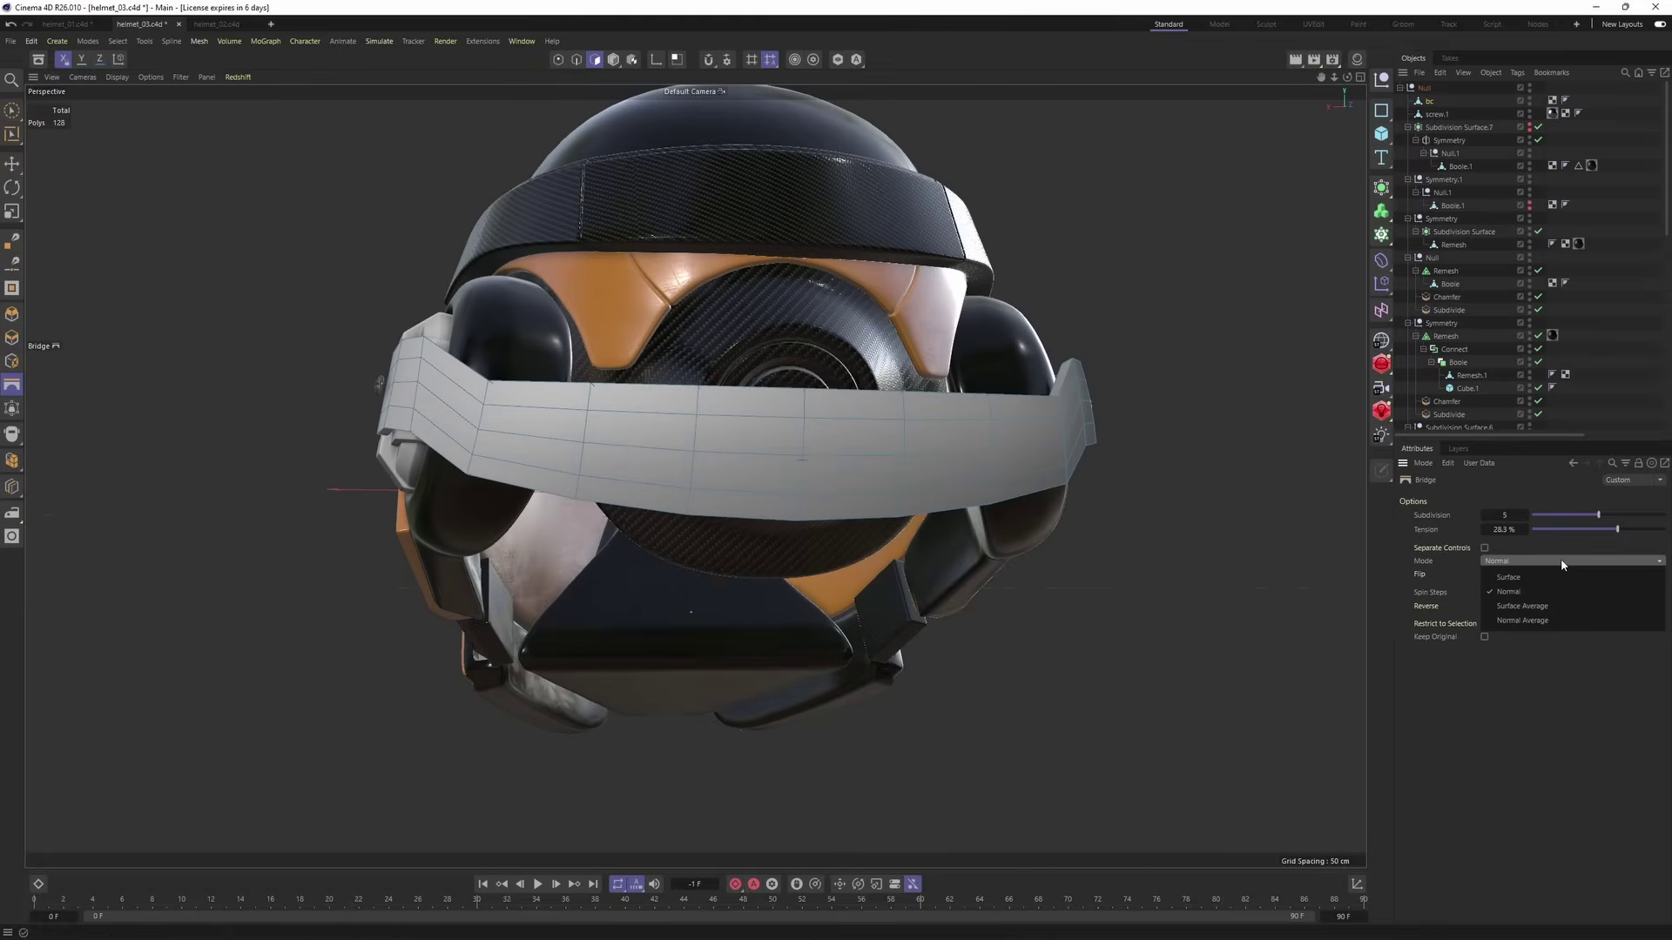
click(1569, 620)
alt+drag(963, 521, 762, 509)
drag(1617, 529, 1617, 529)
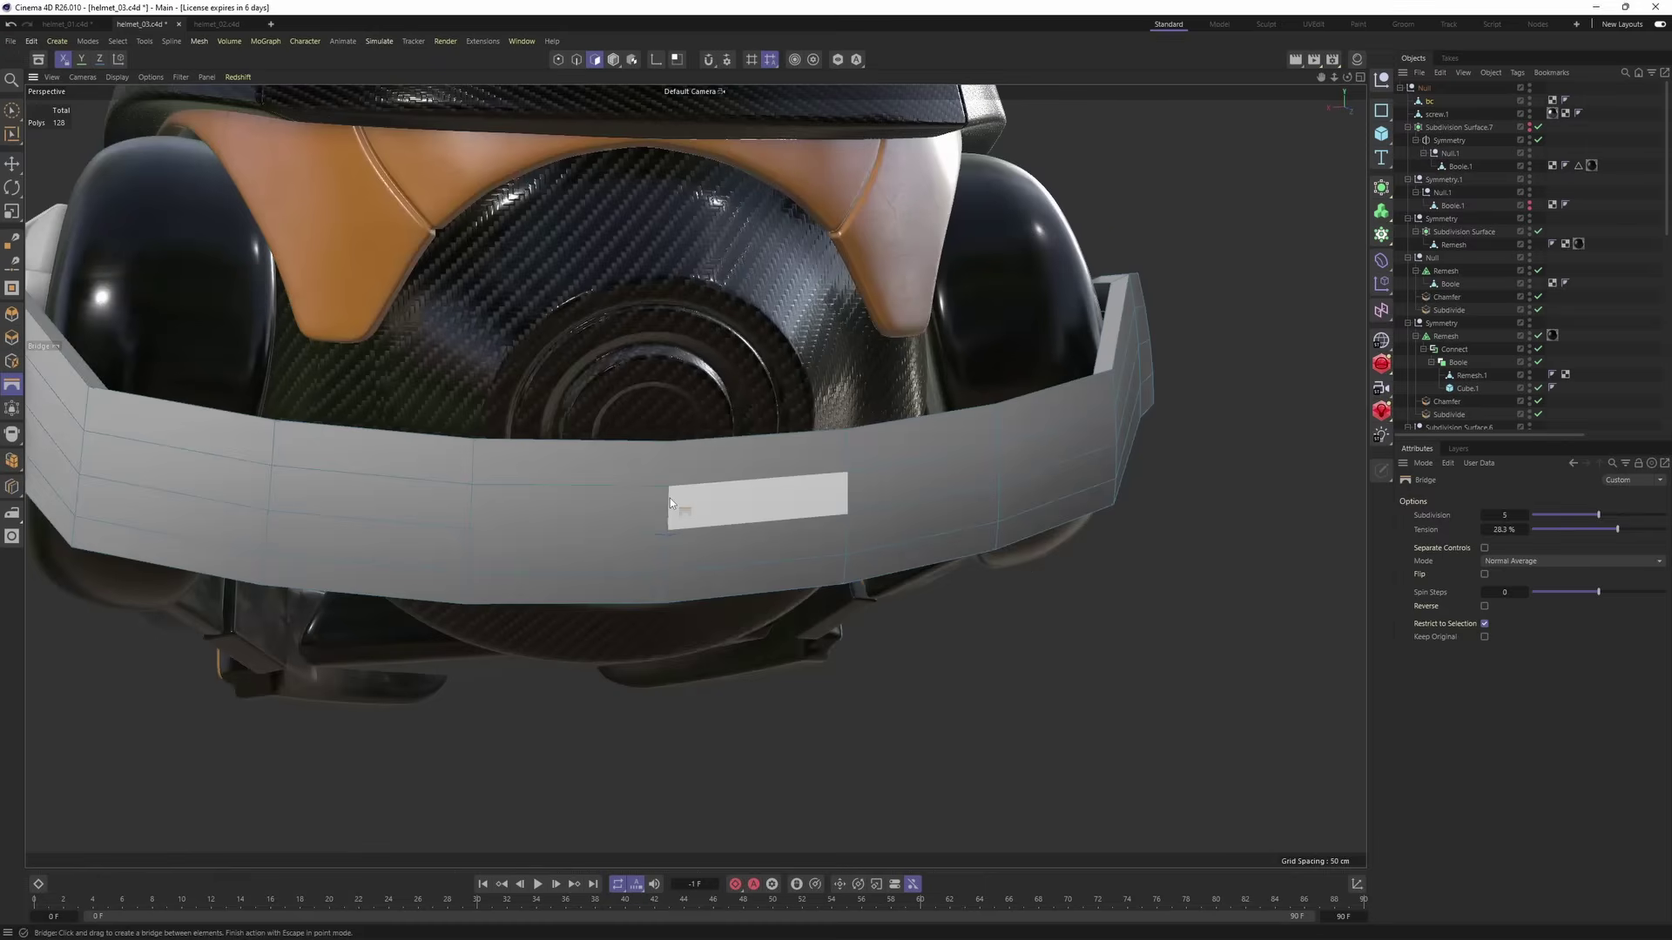
- Select the edge loop around the middle of the bridged strap and dissolve it
key(e)
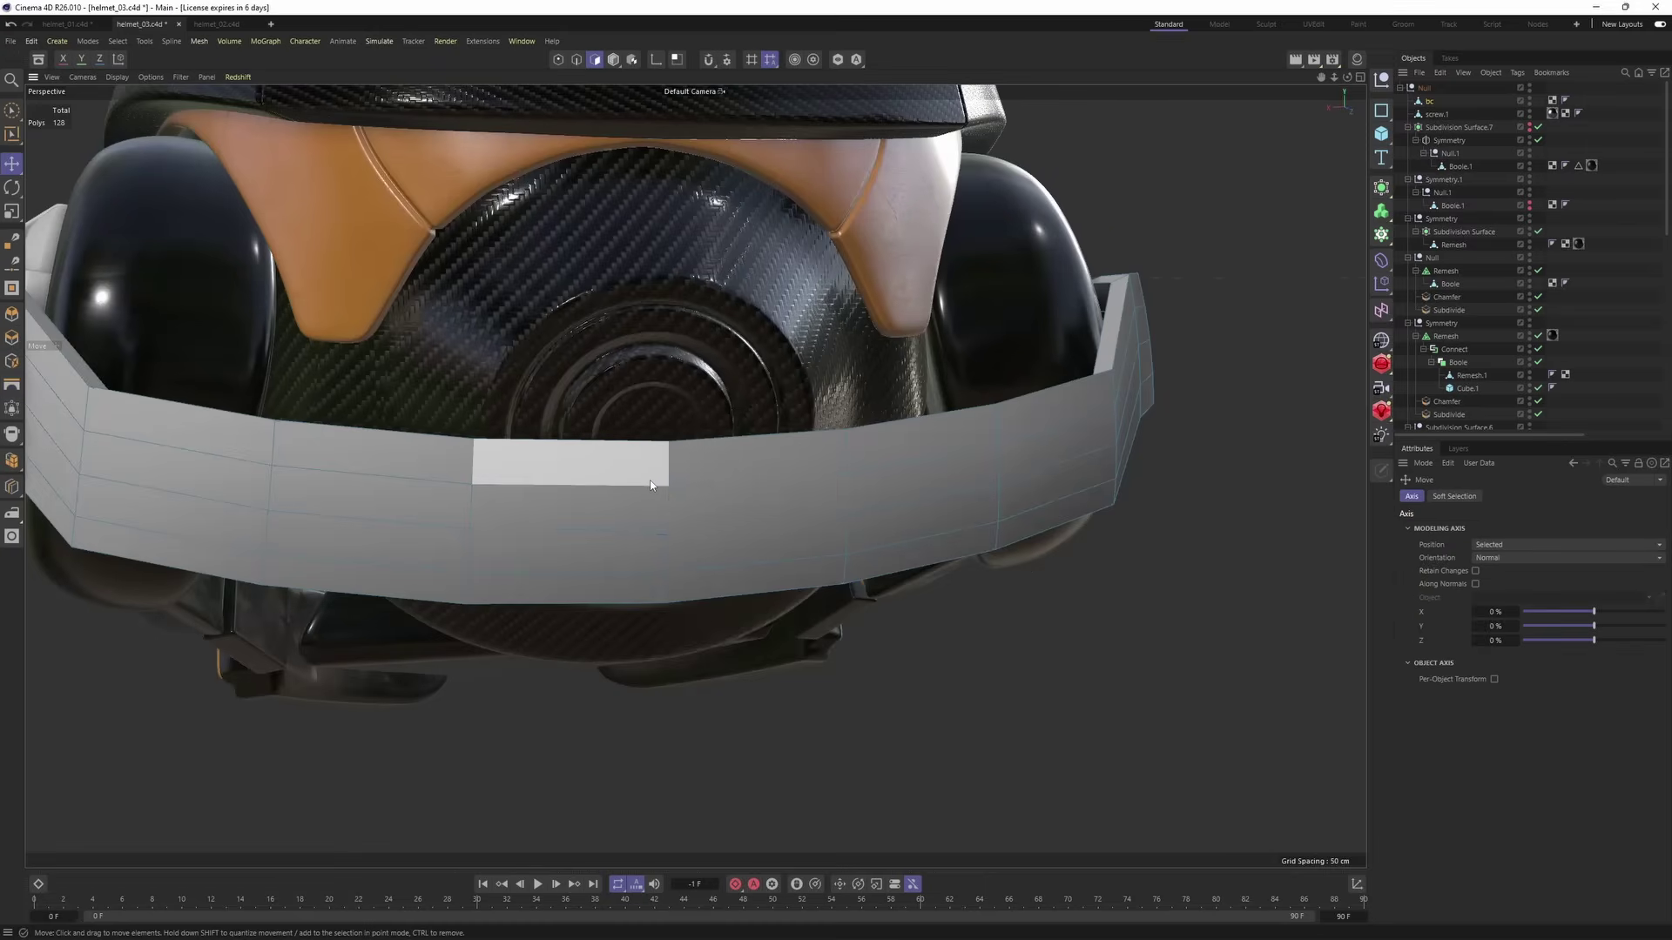
click(566, 460)
shift+click(719, 467)
alt+middle_drag(740, 493, 780, 447)
scroll(780, 447, up, 3)
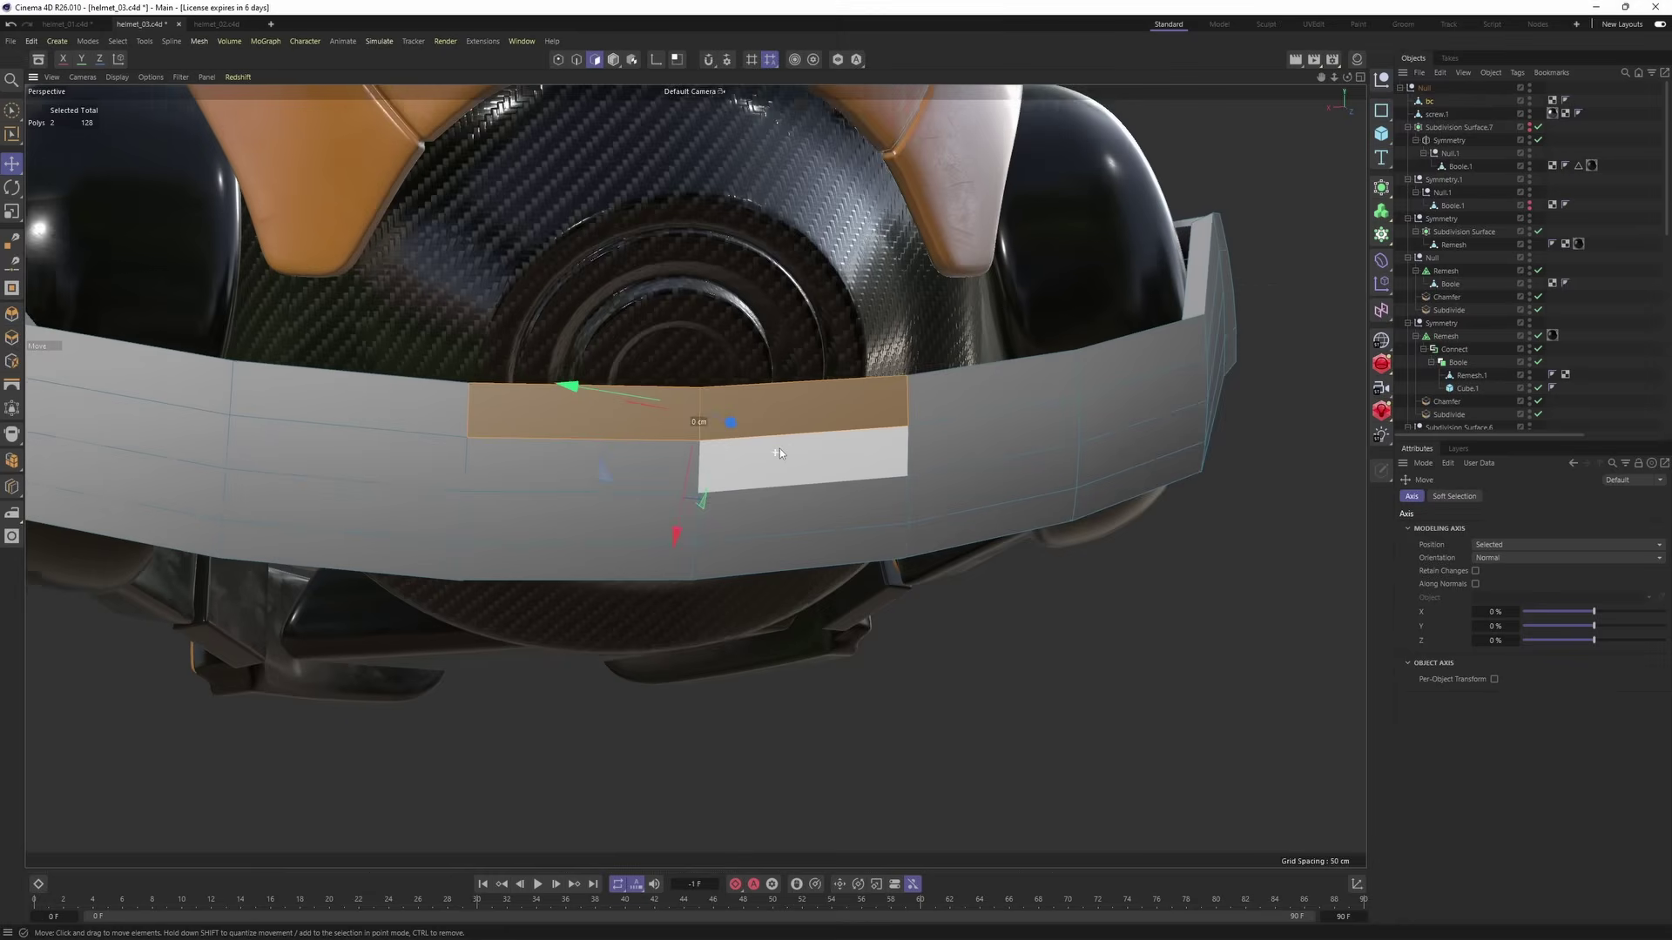
key(Return)
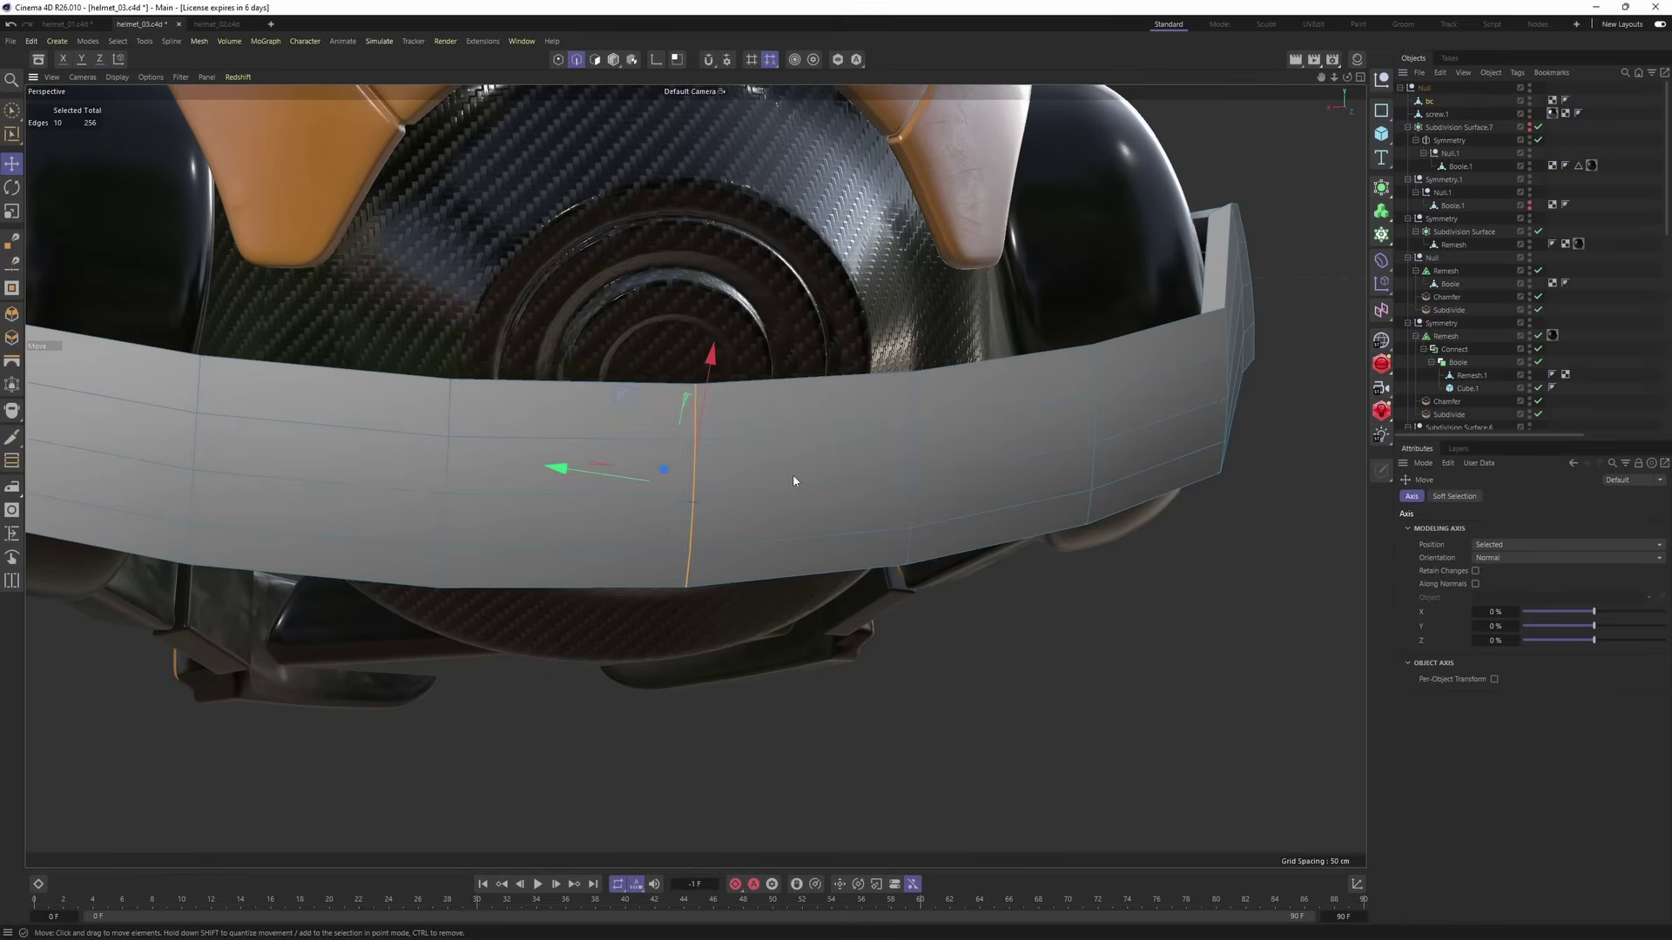
key(ctrl+BackSpace)
key(Return)
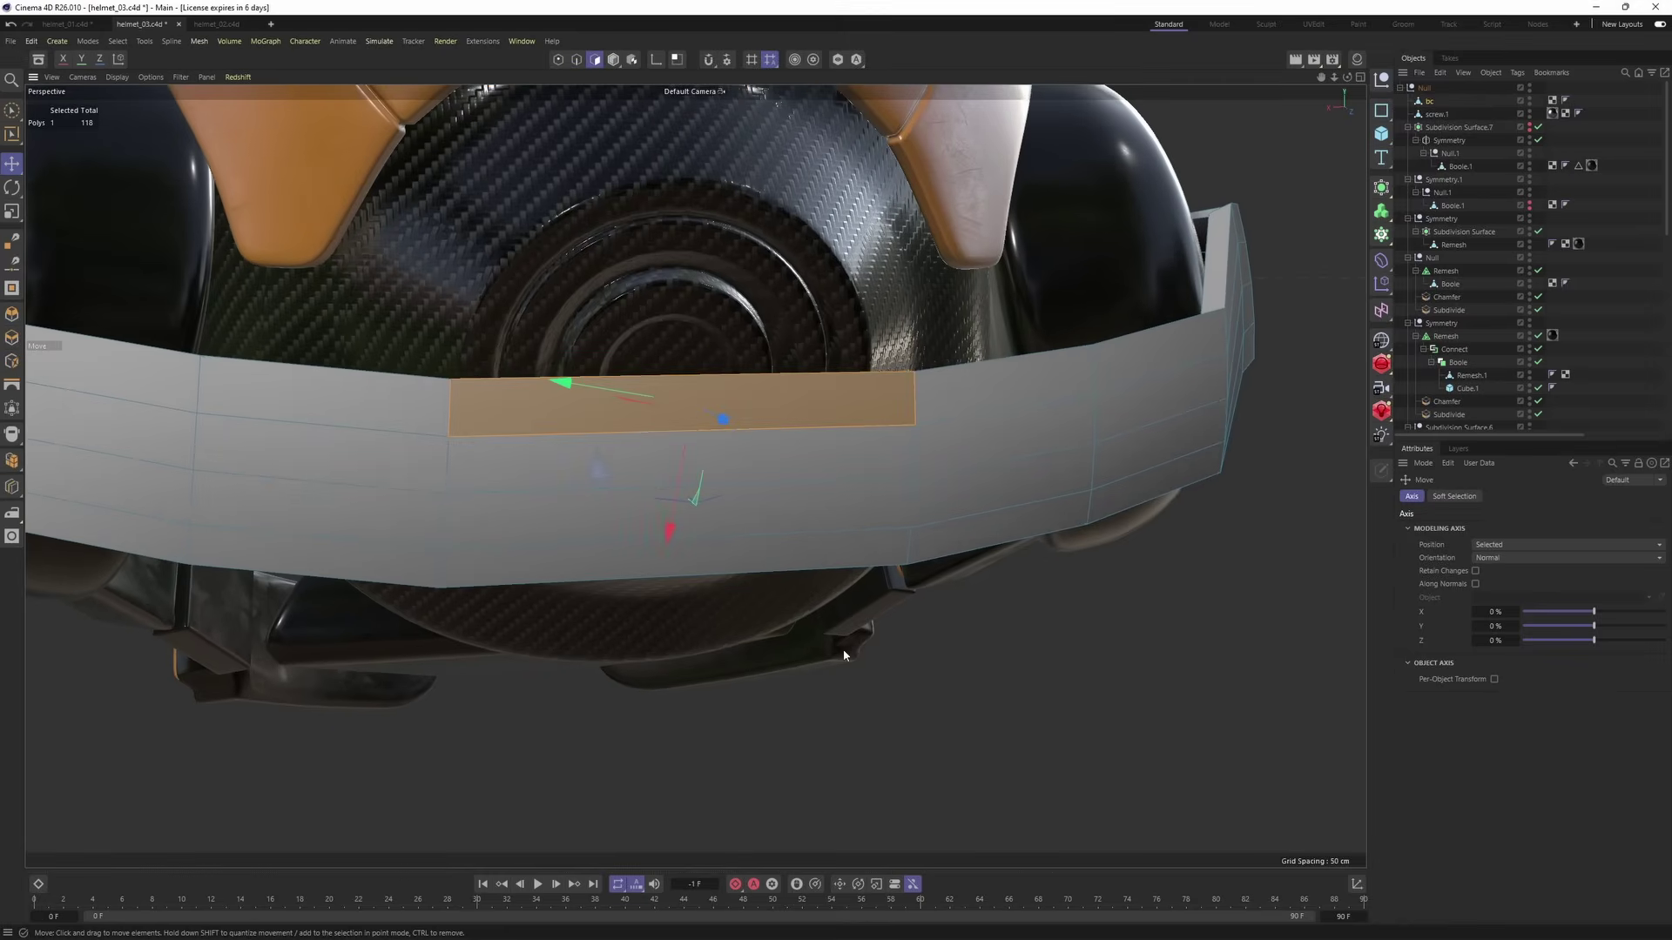
- Bridge the uppermost and lowermost polygons at the strap's front centre into a loop with 100 % tension
alt+drag(844, 655, 956, 494)
right_click(956, 495)
click(840, 611)
click(1040, 524)
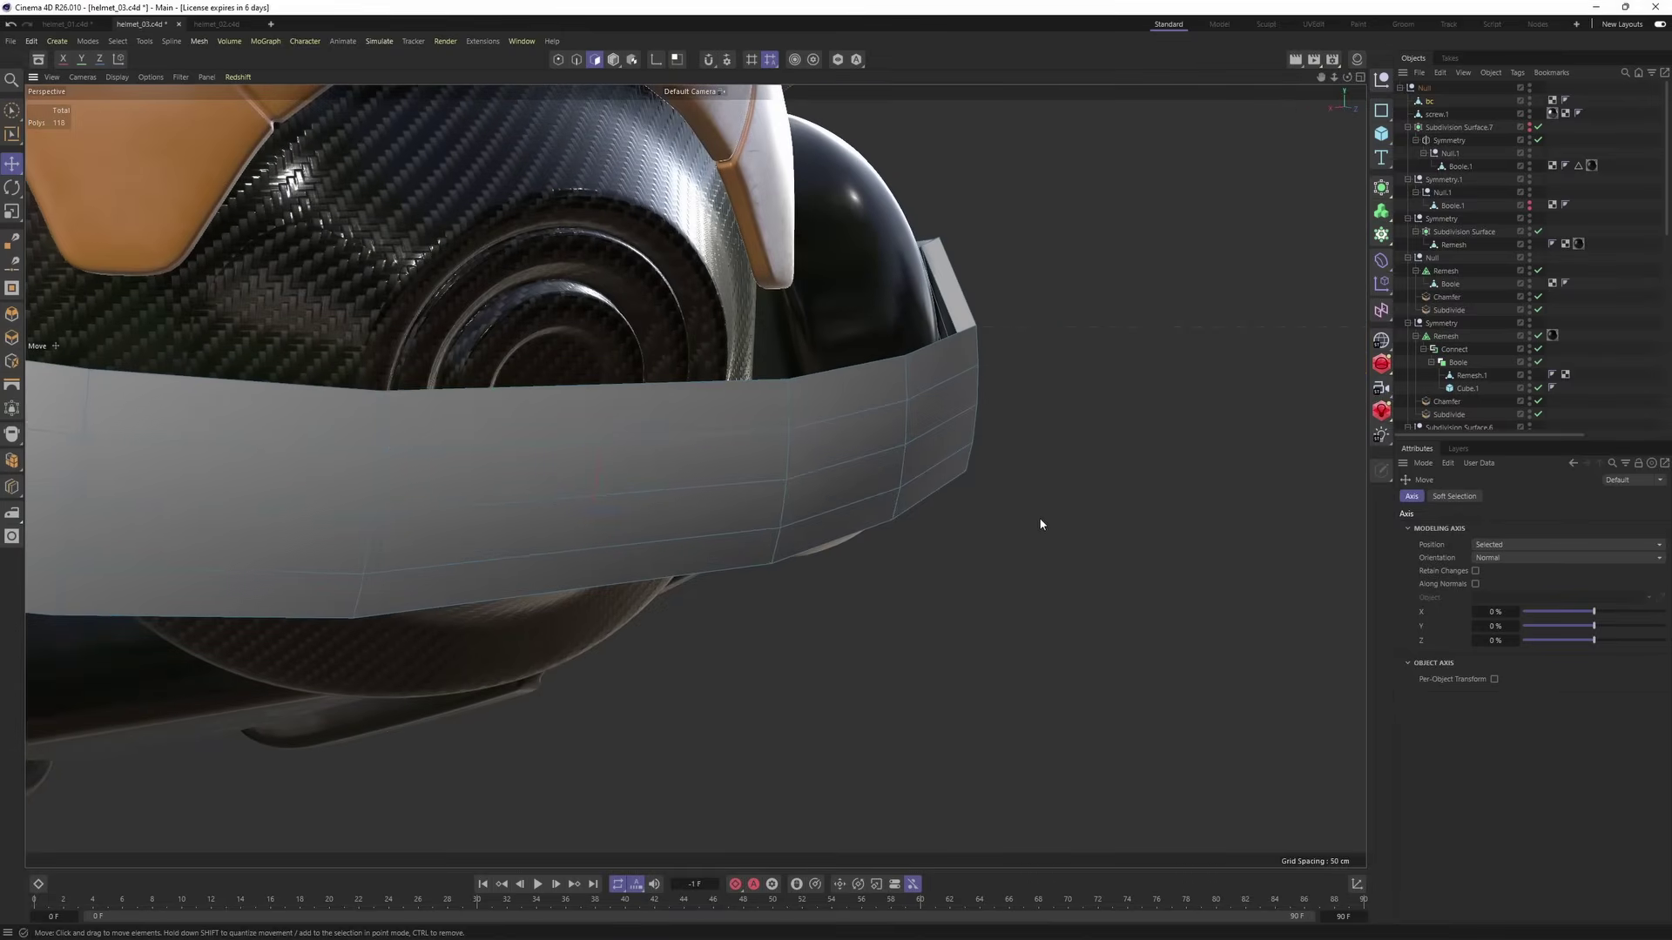
right_click(1068, 514)
click(1126, 454)
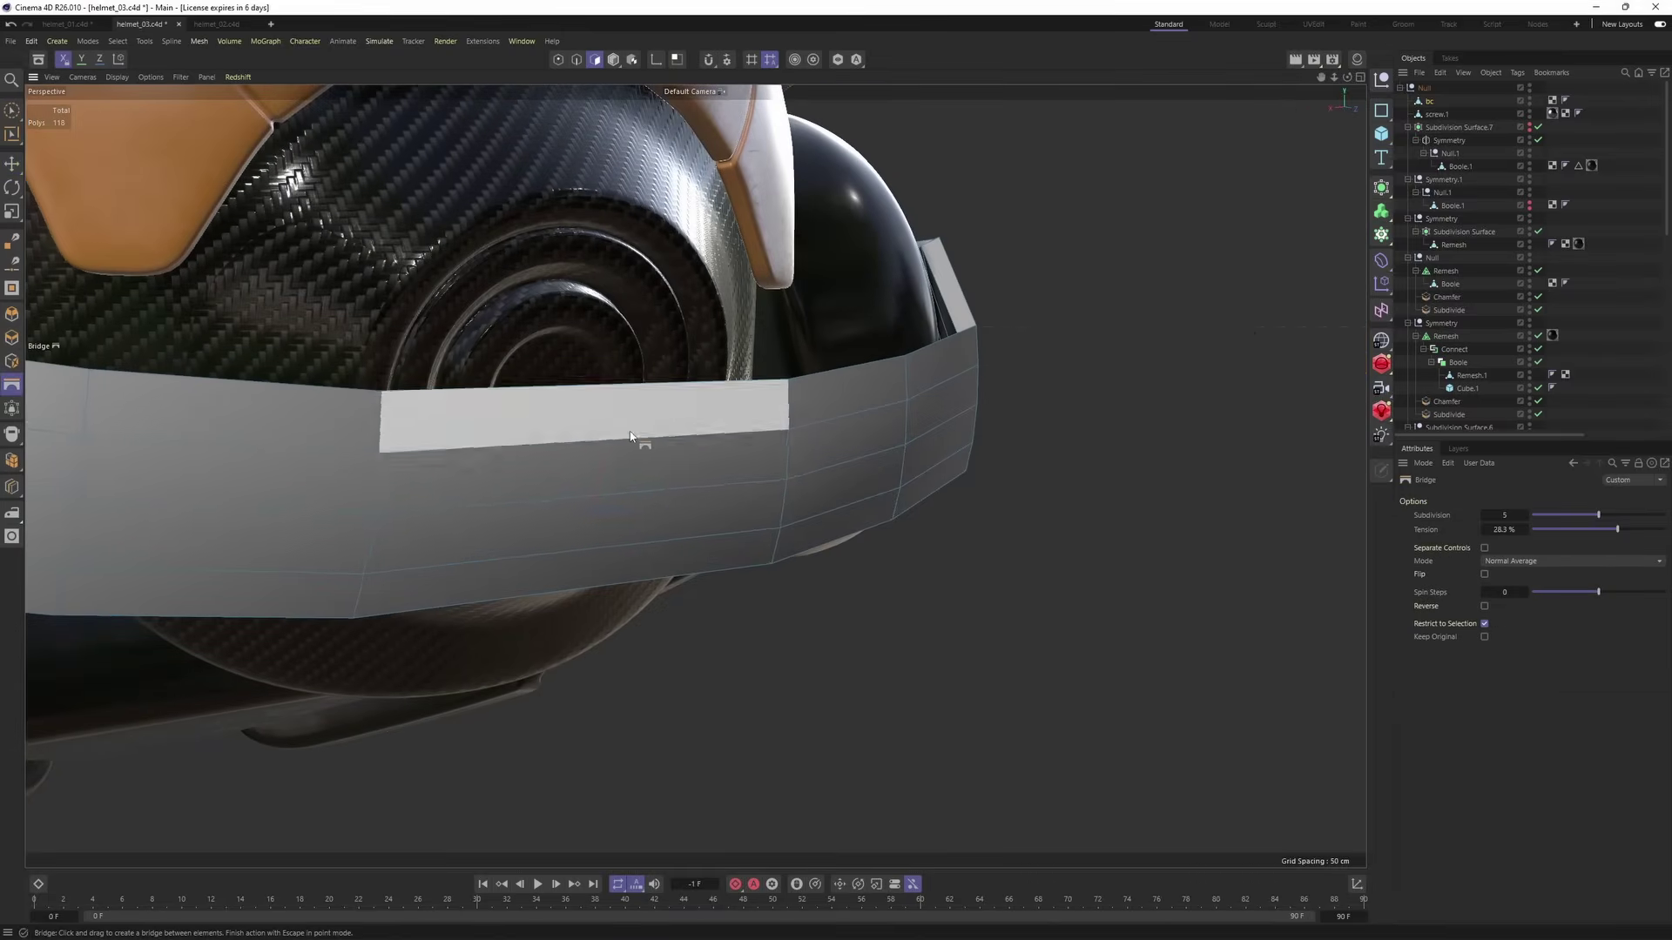
mouse_move(638, 438)
alt+mouse_down()
mouse_move(655, 378)
mouse_move(627, 372)
mouse_move(650, 414)
alt+mouse_up()
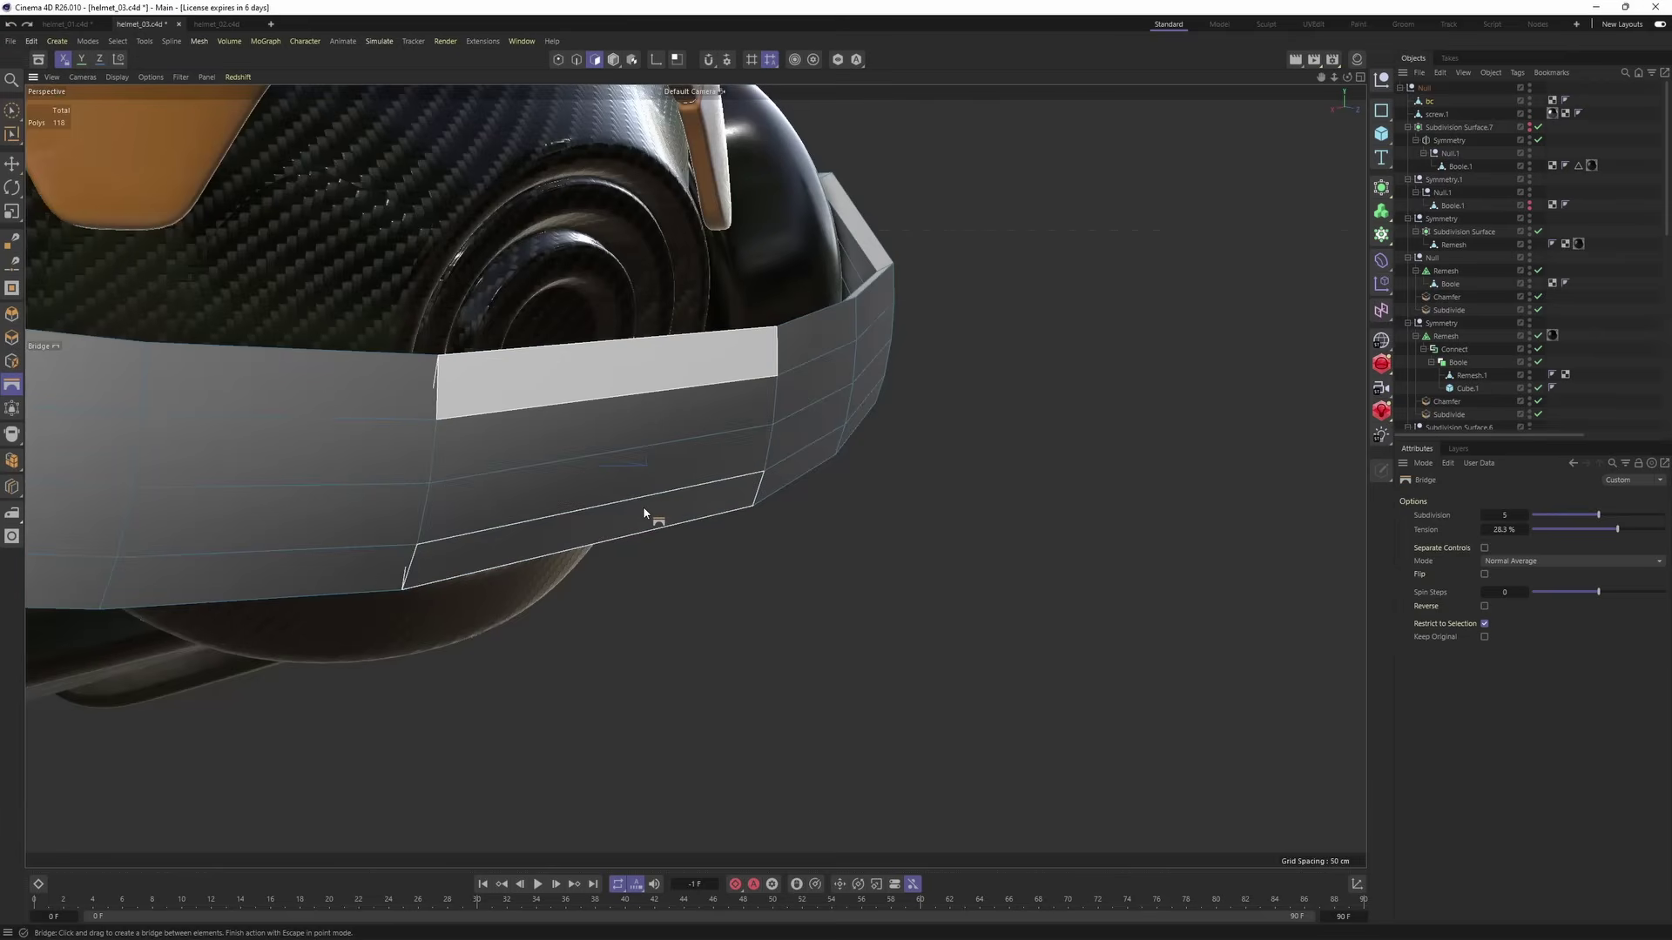
drag(644, 516, 726, 374)
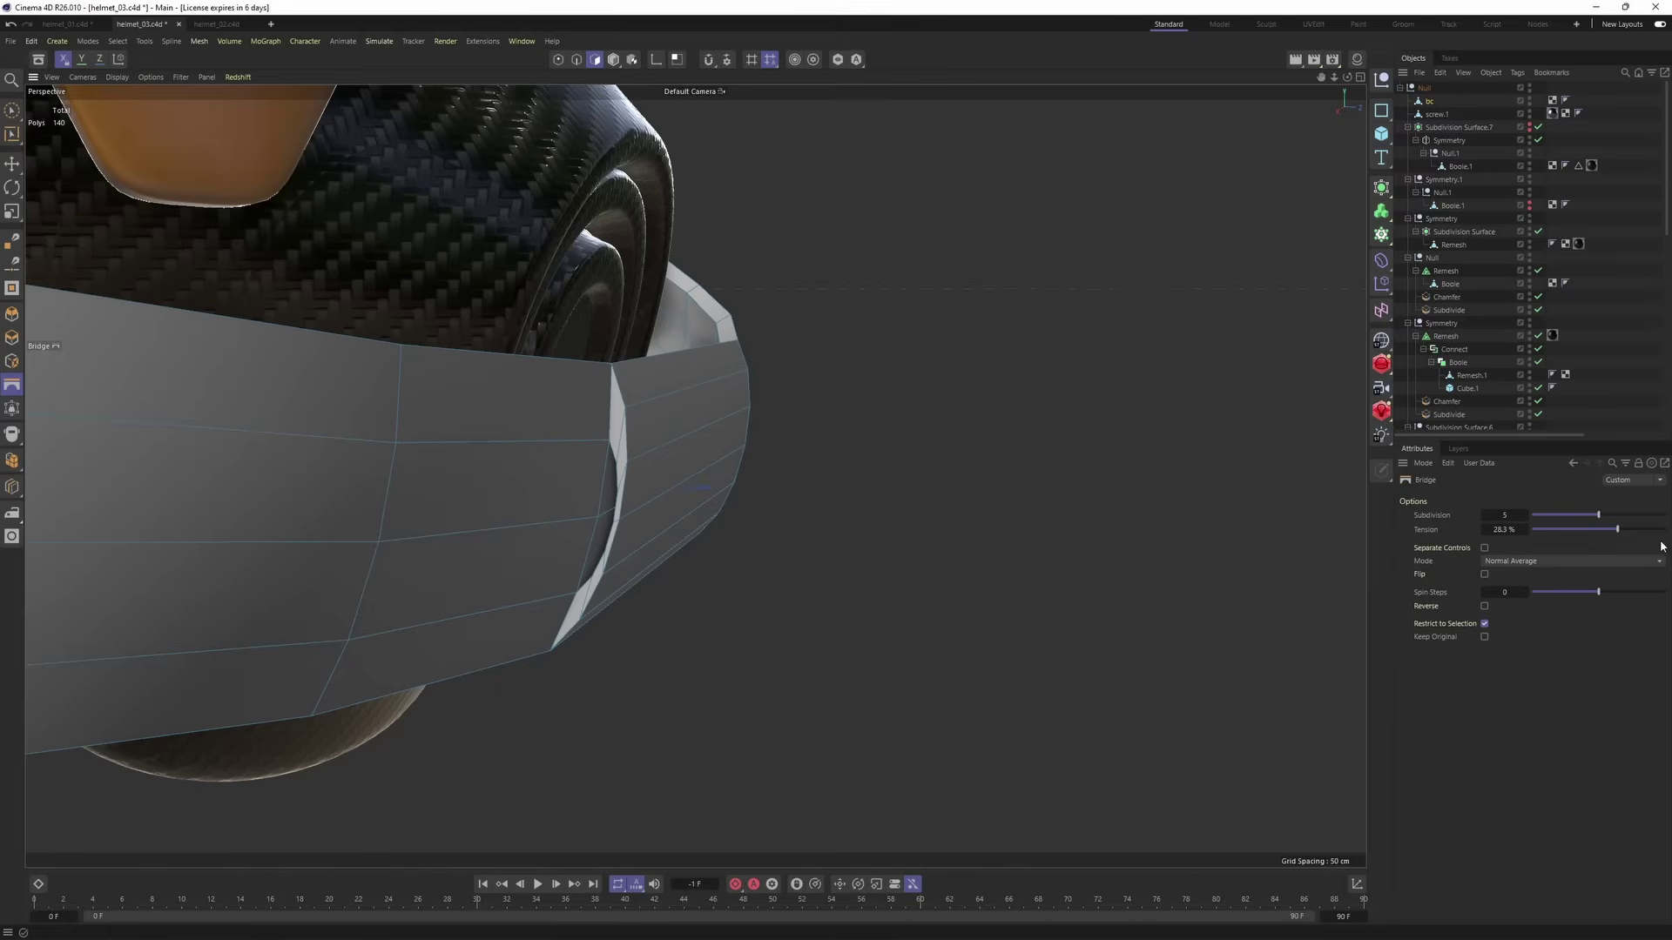
drag(1622, 534, 1667, 544)
alt+drag(1058, 540, 1013, 539)
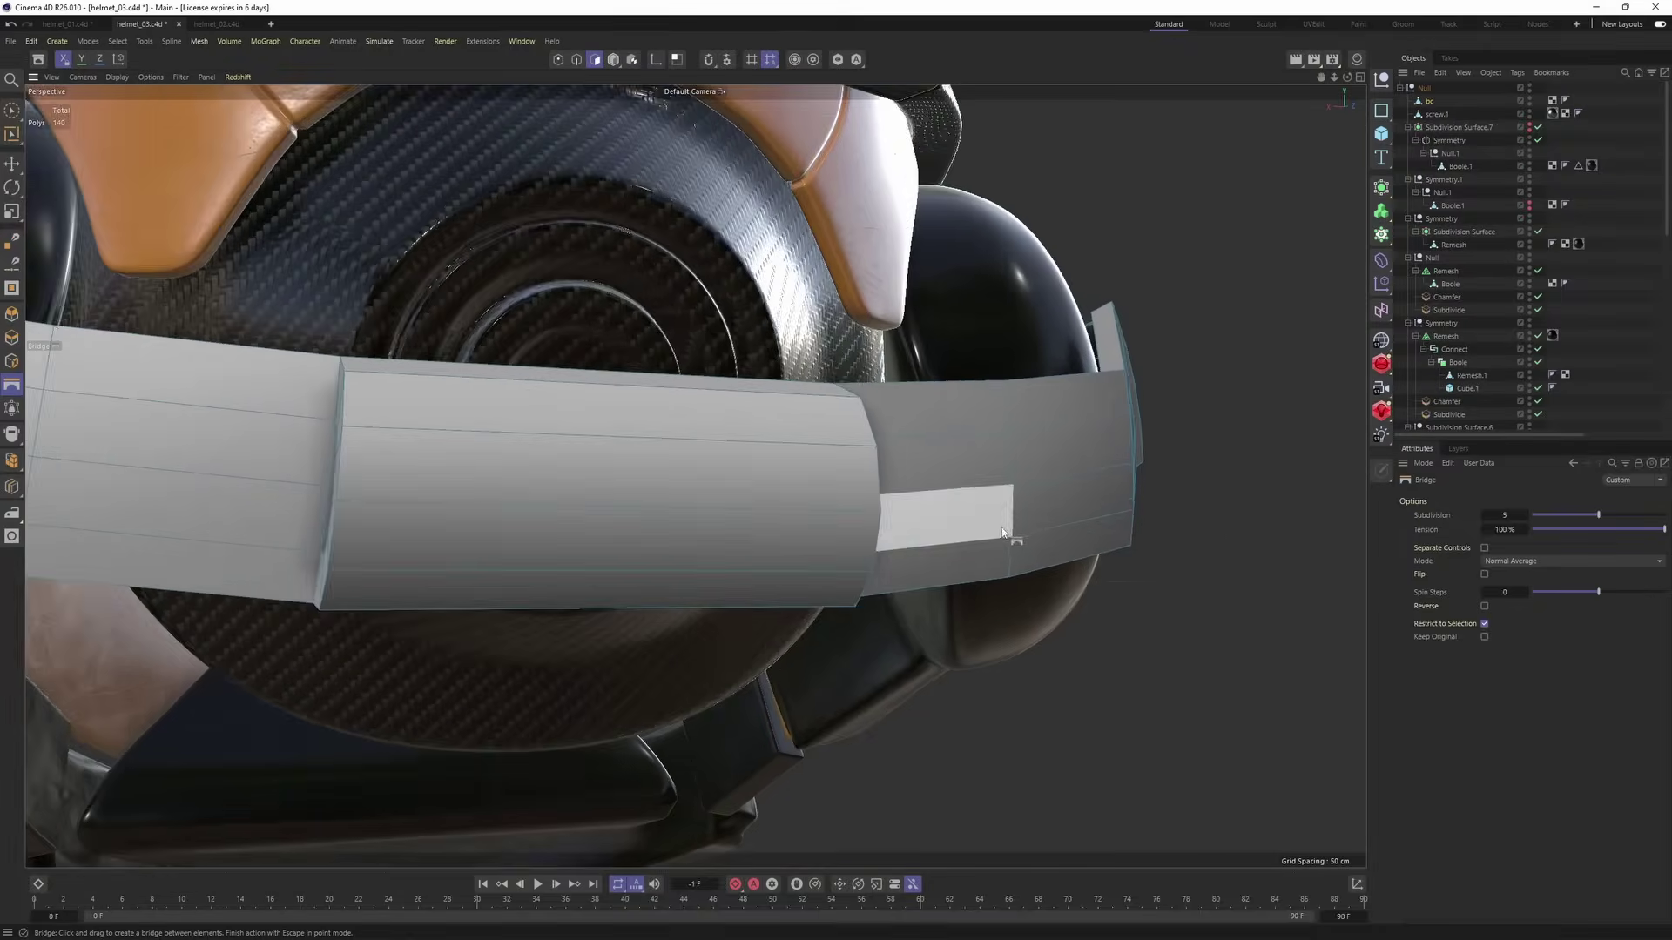
- Bridge polygons on the strap's side beside the screw to form another protruding loop
alt+drag(784, 531, 888, 555)
alt+drag(709, 487, 830, 526)
alt+drag(525, 458, 624, 474)
scroll(521, 437, up, 3)
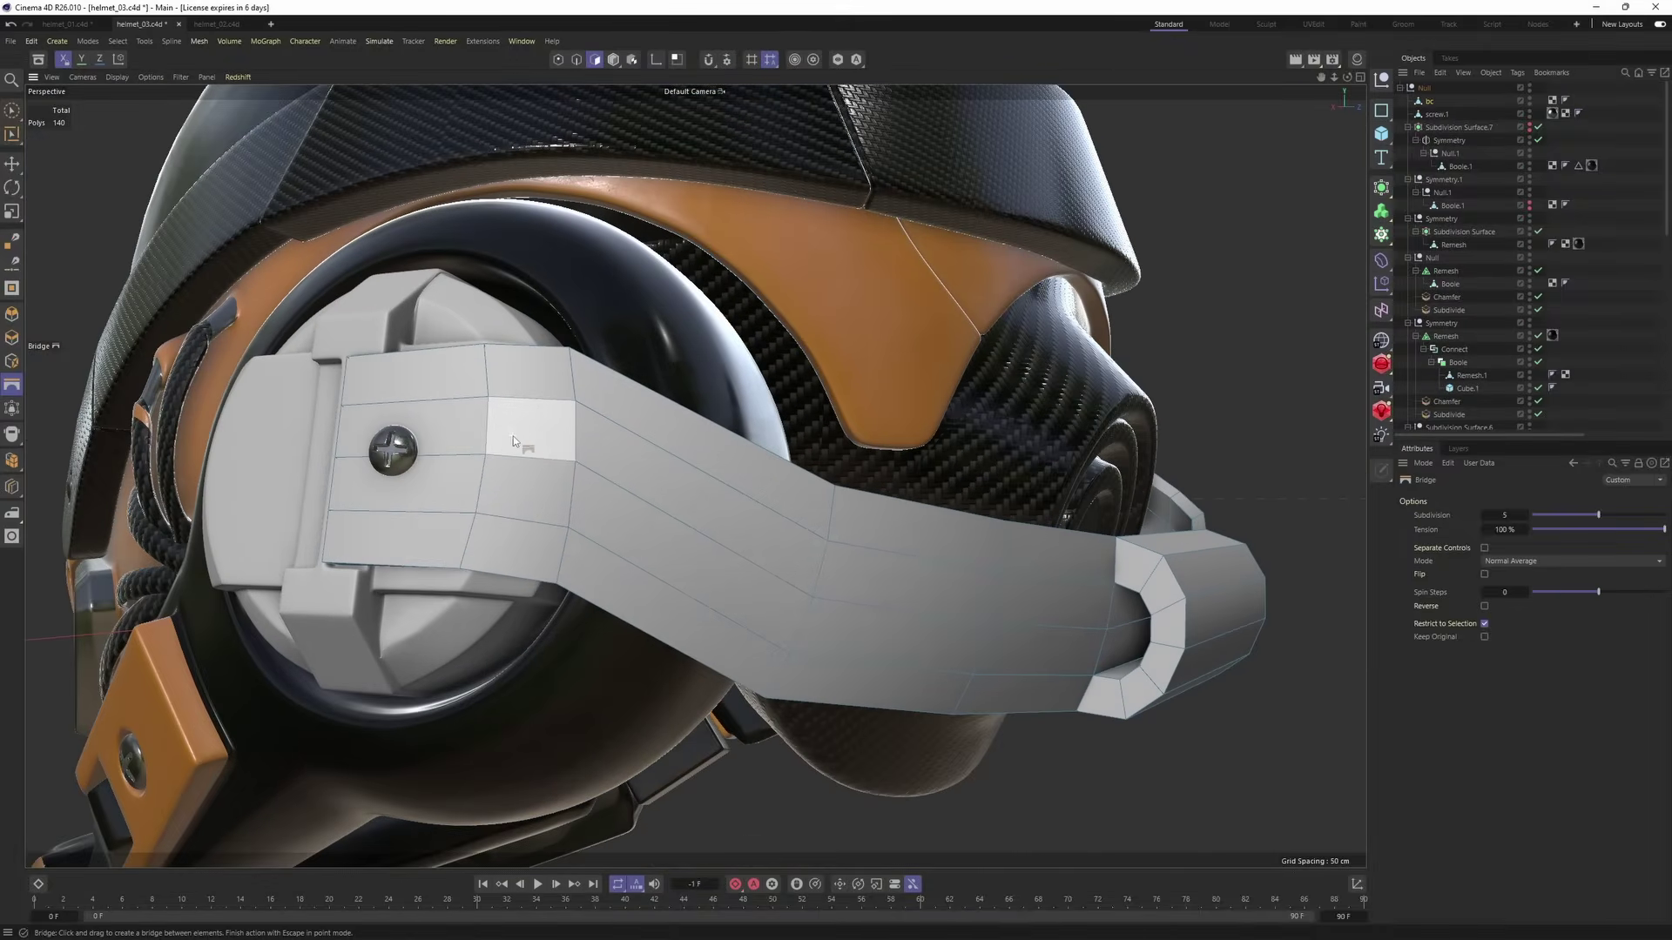
alt+drag(525, 440, 640, 464)
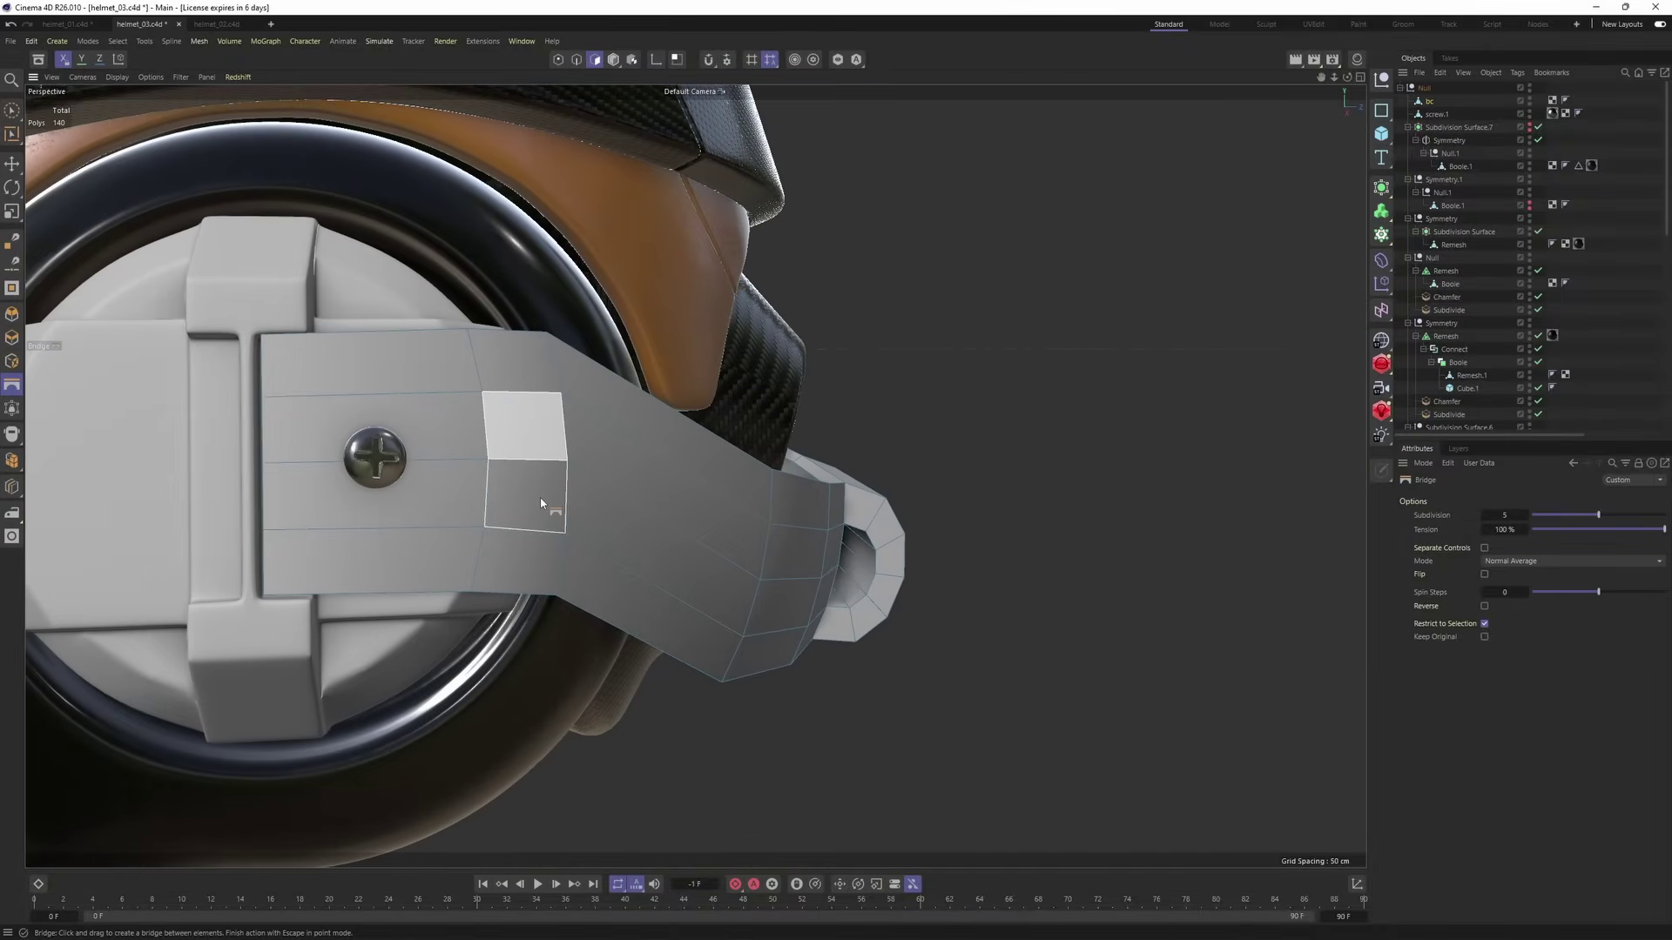
drag(539, 503, 540, 505)
alt+drag(612, 474, 531, 509)
drag(855, 389, 862, 489)
alt+drag(836, 514, 790, 423)
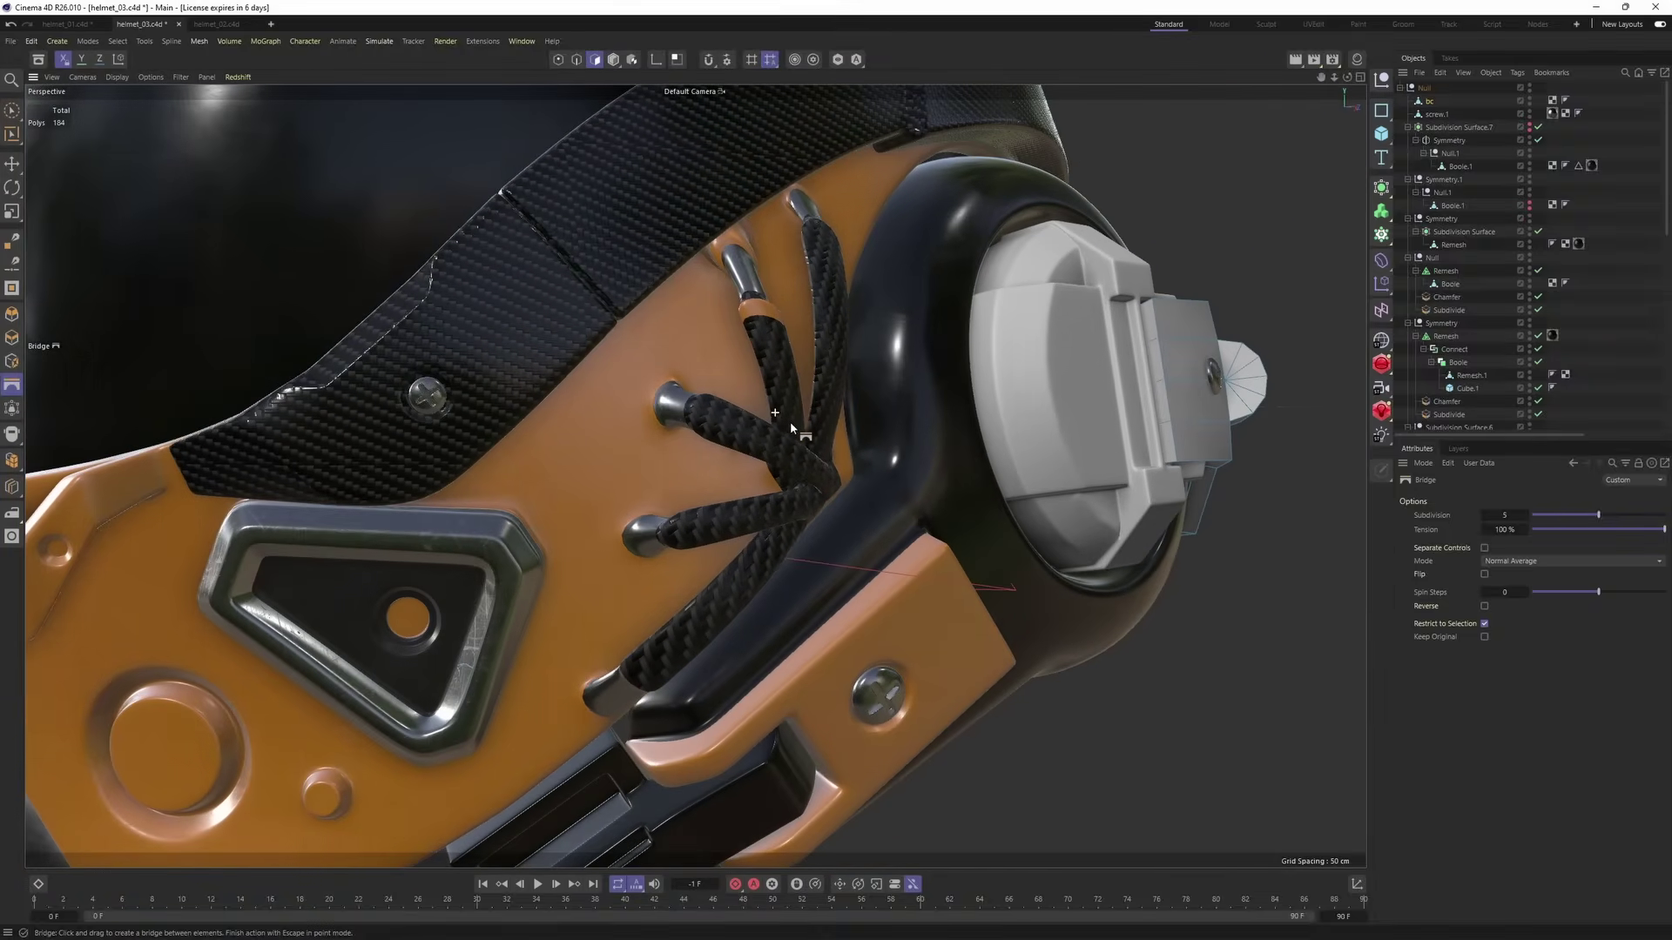
- Turn off the orange side plate's subdivision smoothing and open its Remesh object for polygon editing around the cables
key(e)
key(Return)
click(710, 498)
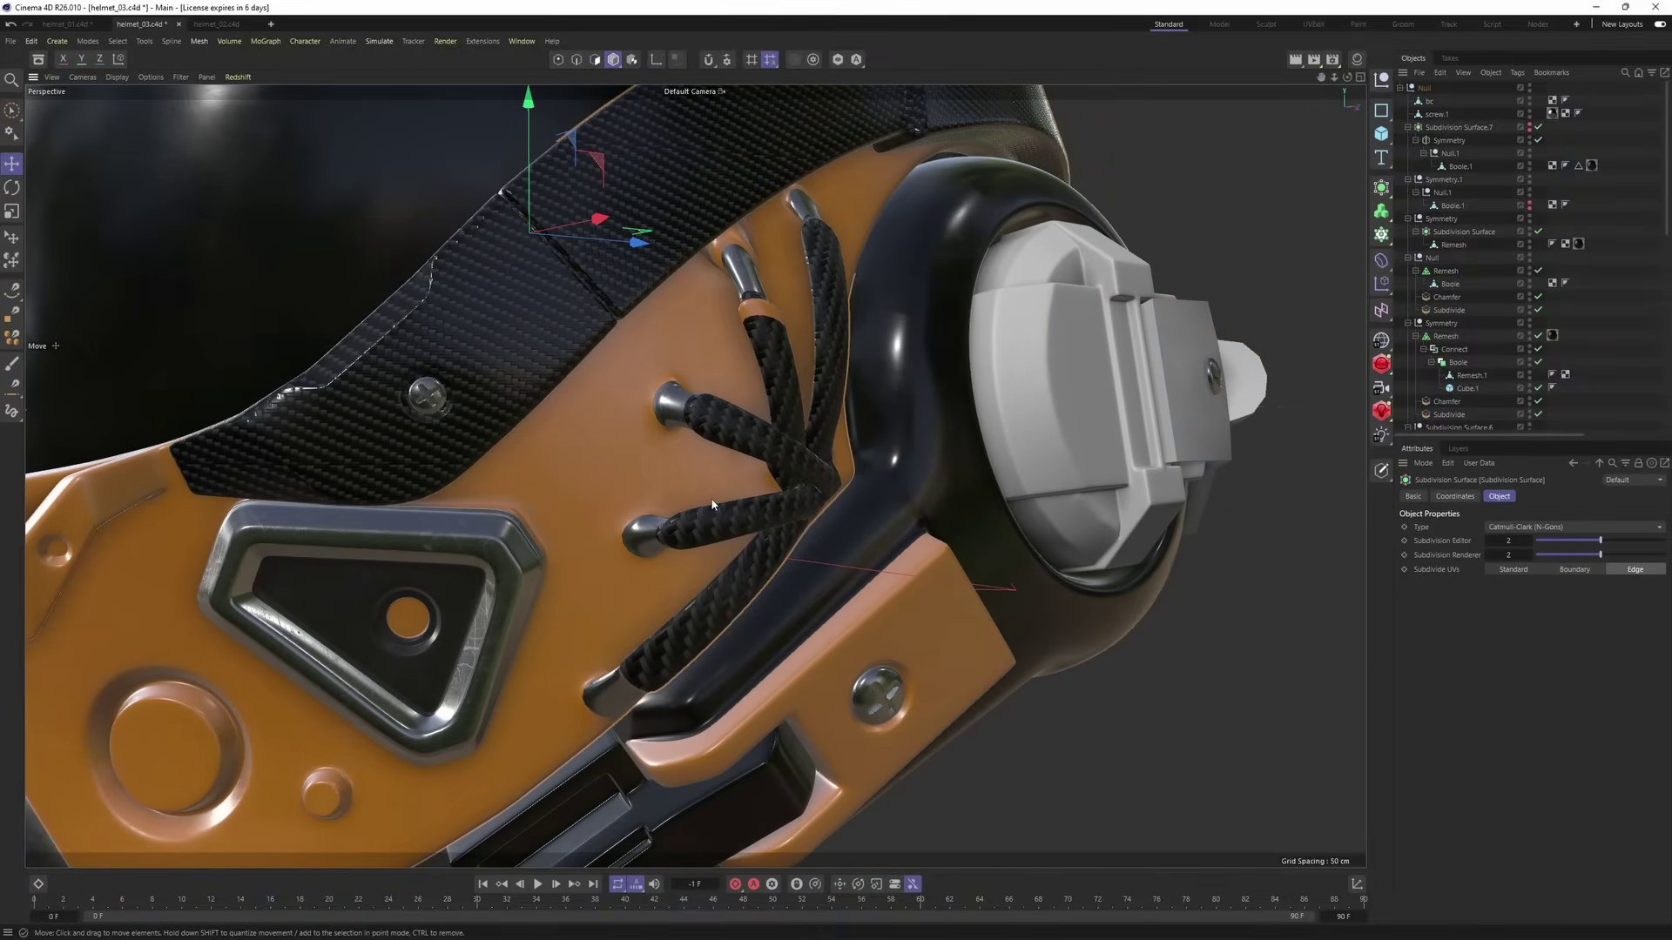
key(q)
scroll(1537, 368, down, 10)
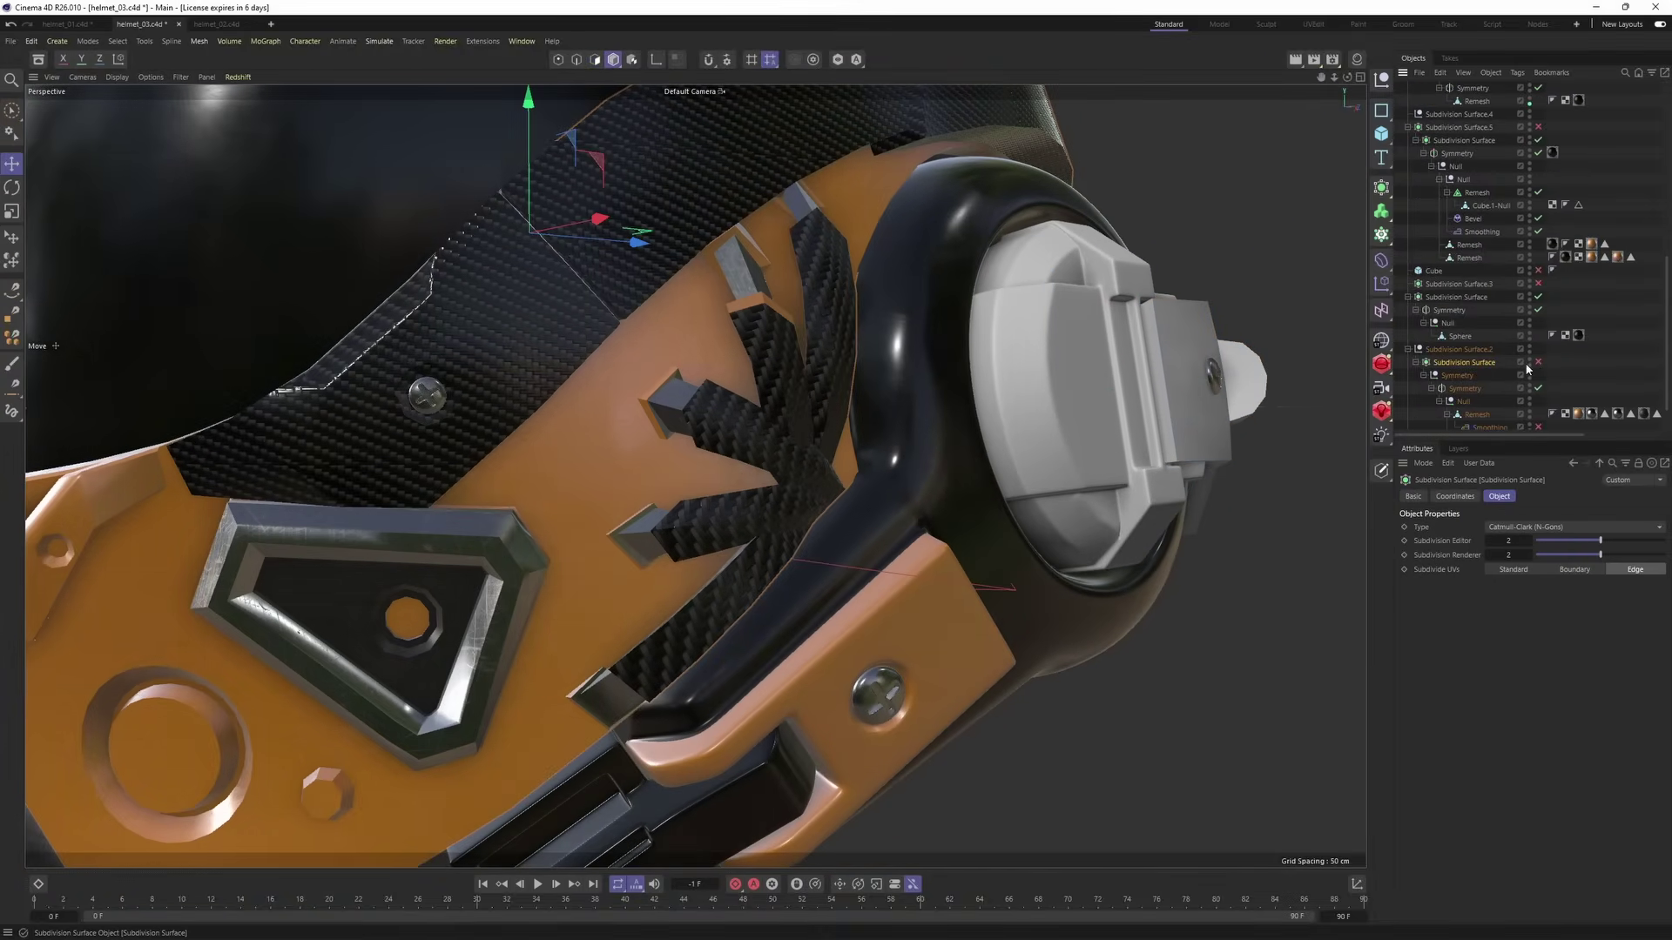
click(1483, 416)
key(Return)
alt+drag(685, 453, 766, 440)
alt+right_drag(766, 440, 794, 429)
alt+drag(696, 477, 823, 438)
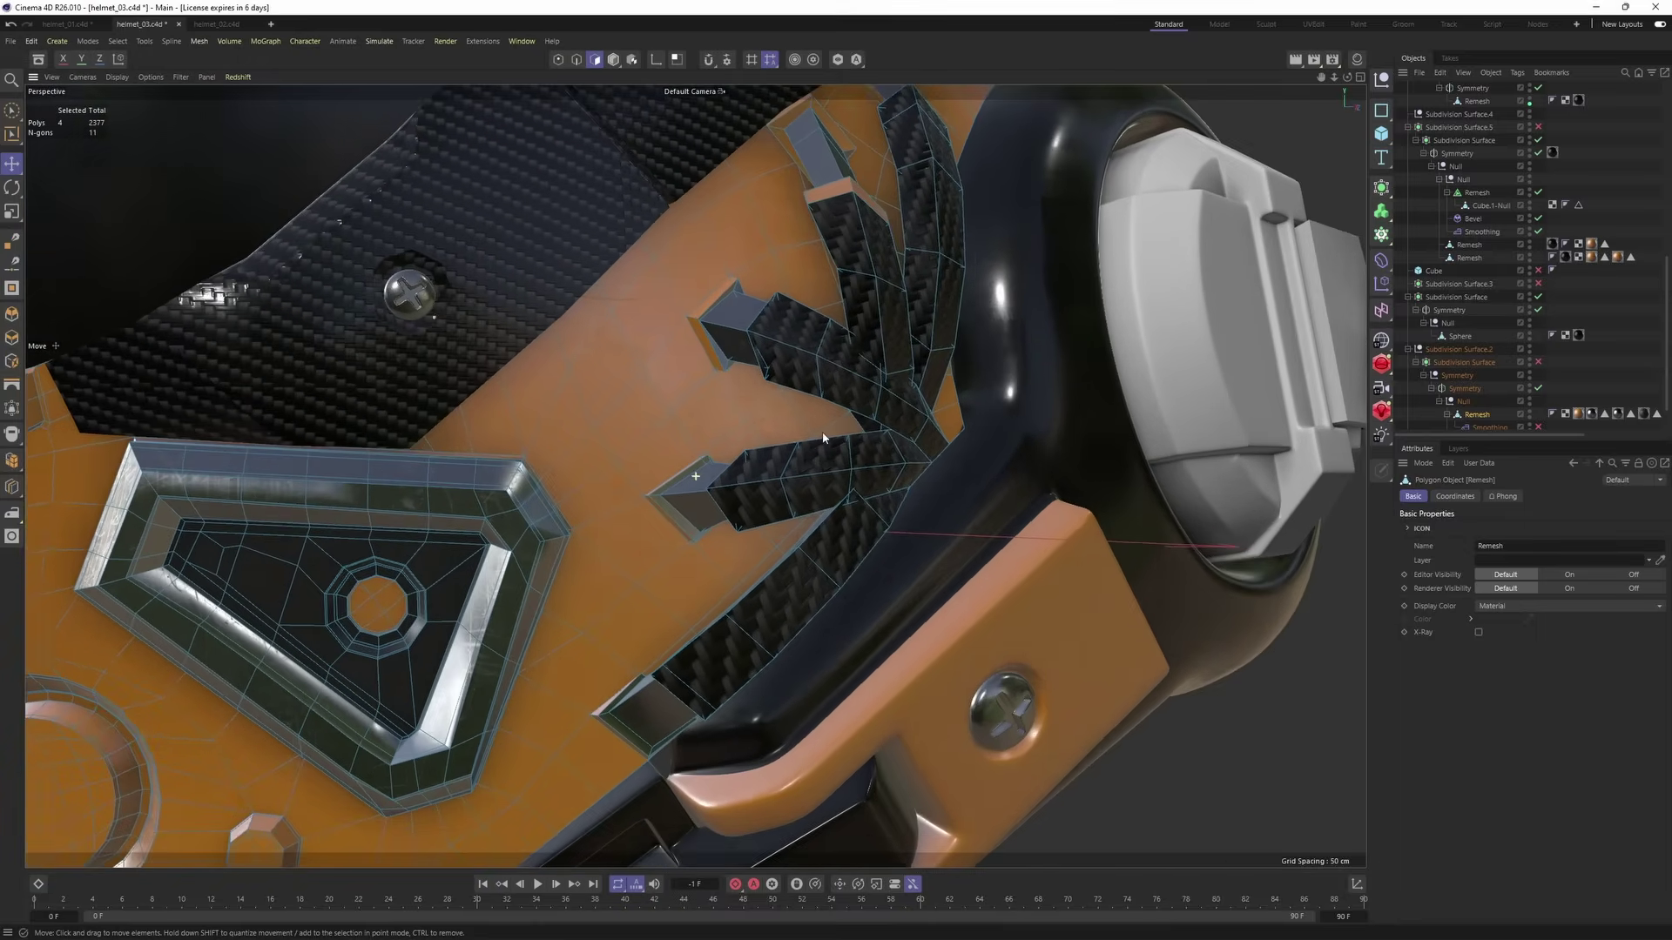
- Bridge two polygons of the orange plate into a cable beside the carbon cables, lowering the bridge tension to 44.9 %
right_click(1134, 544)
click(1182, 454)
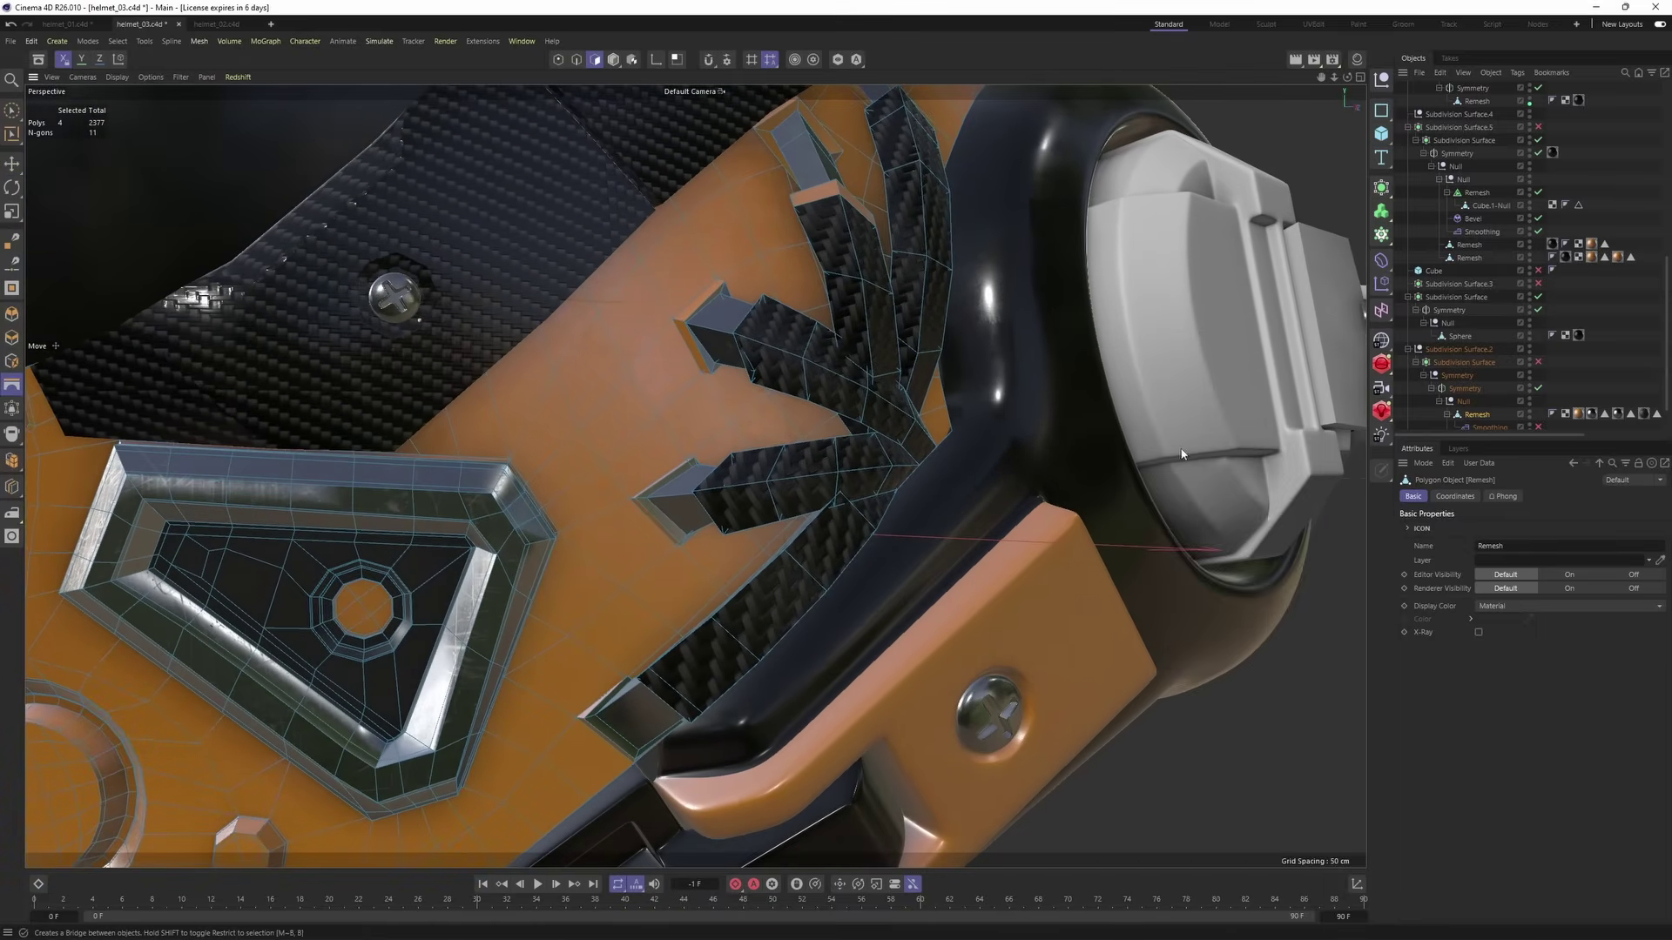
alt+middle_drag(773, 431, 901, 430)
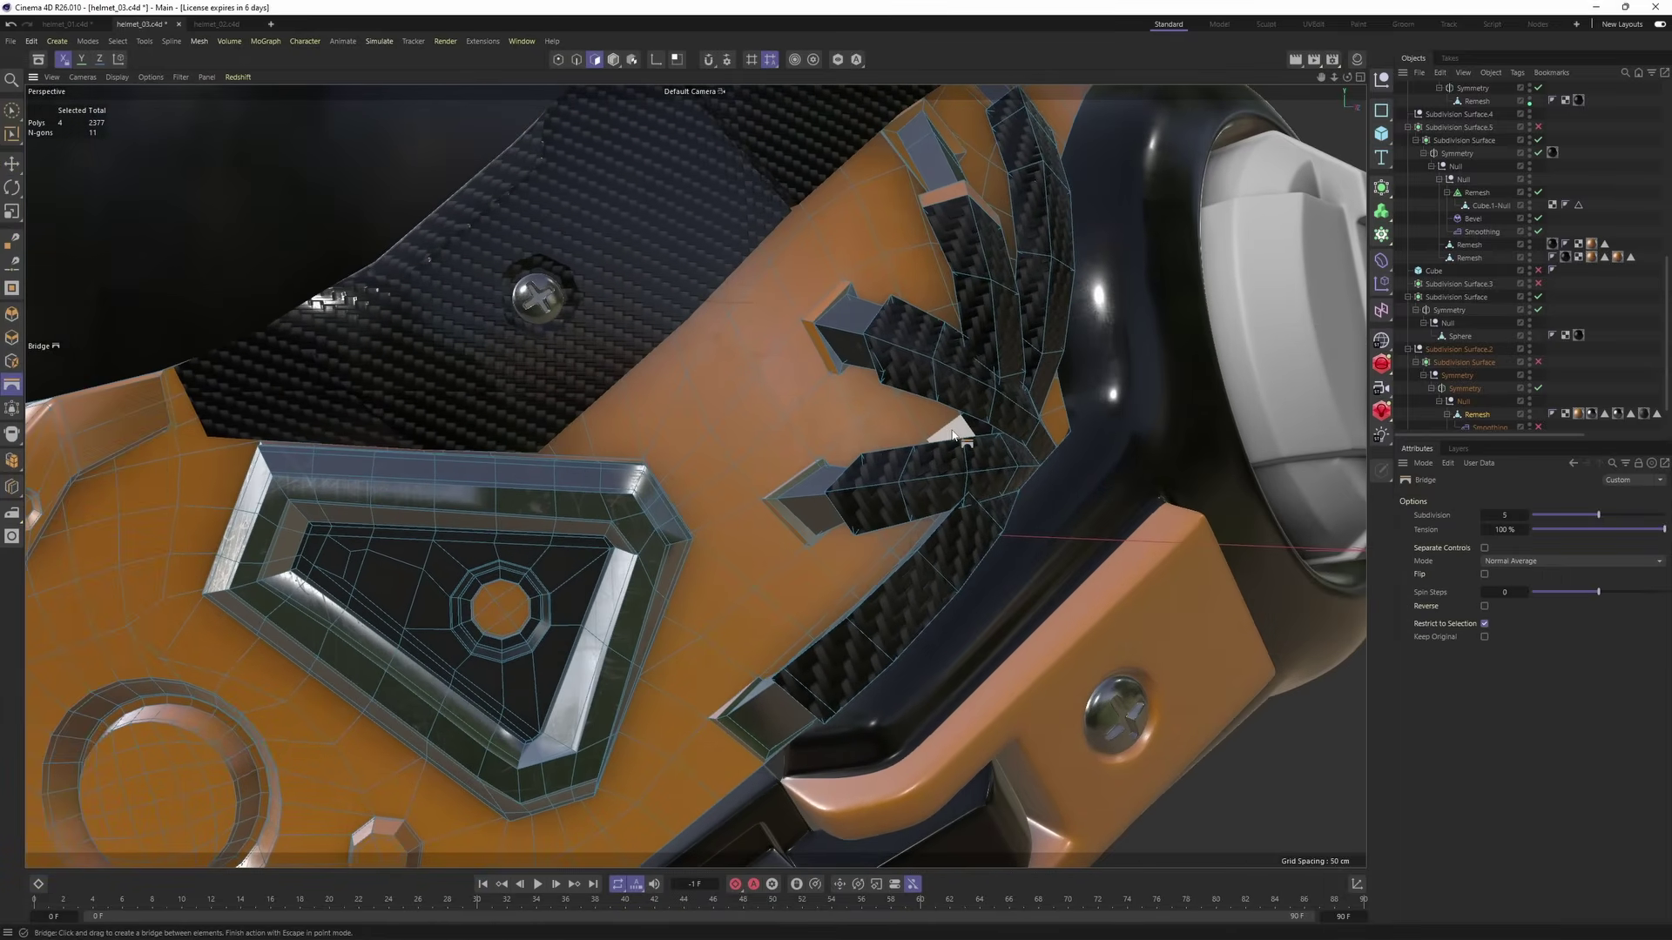
key(ctrl+shift+a)
alt+drag(655, 391, 817, 419)
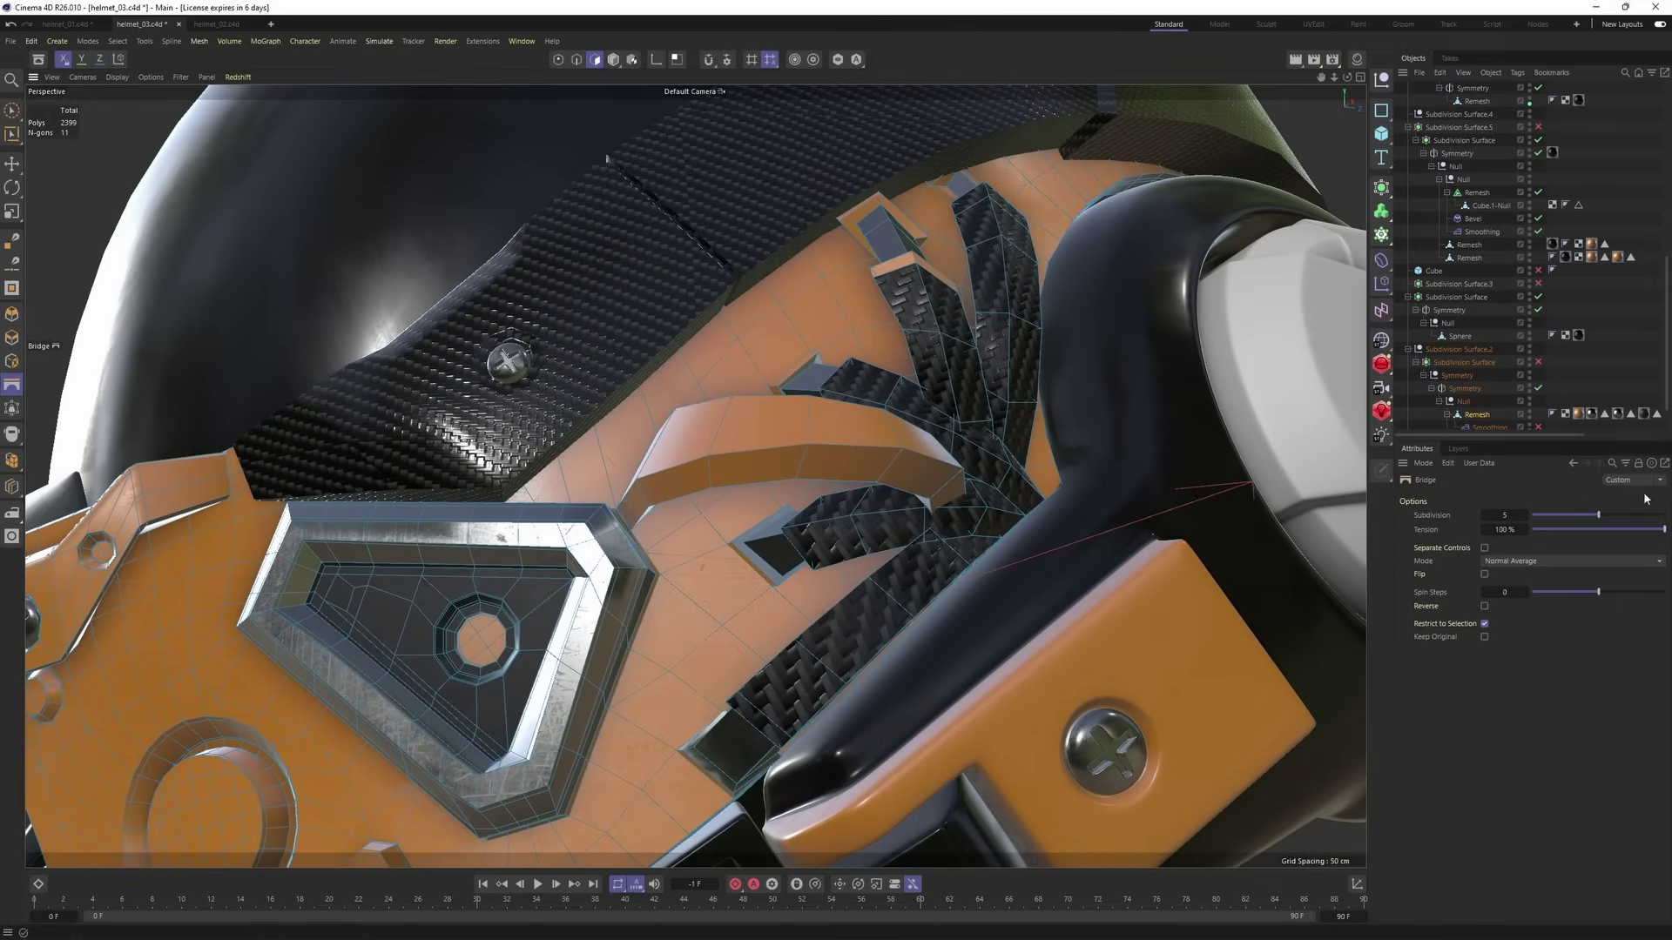
alt+drag(1020, 435, 1064, 446)
drag(1663, 531, 1629, 533)
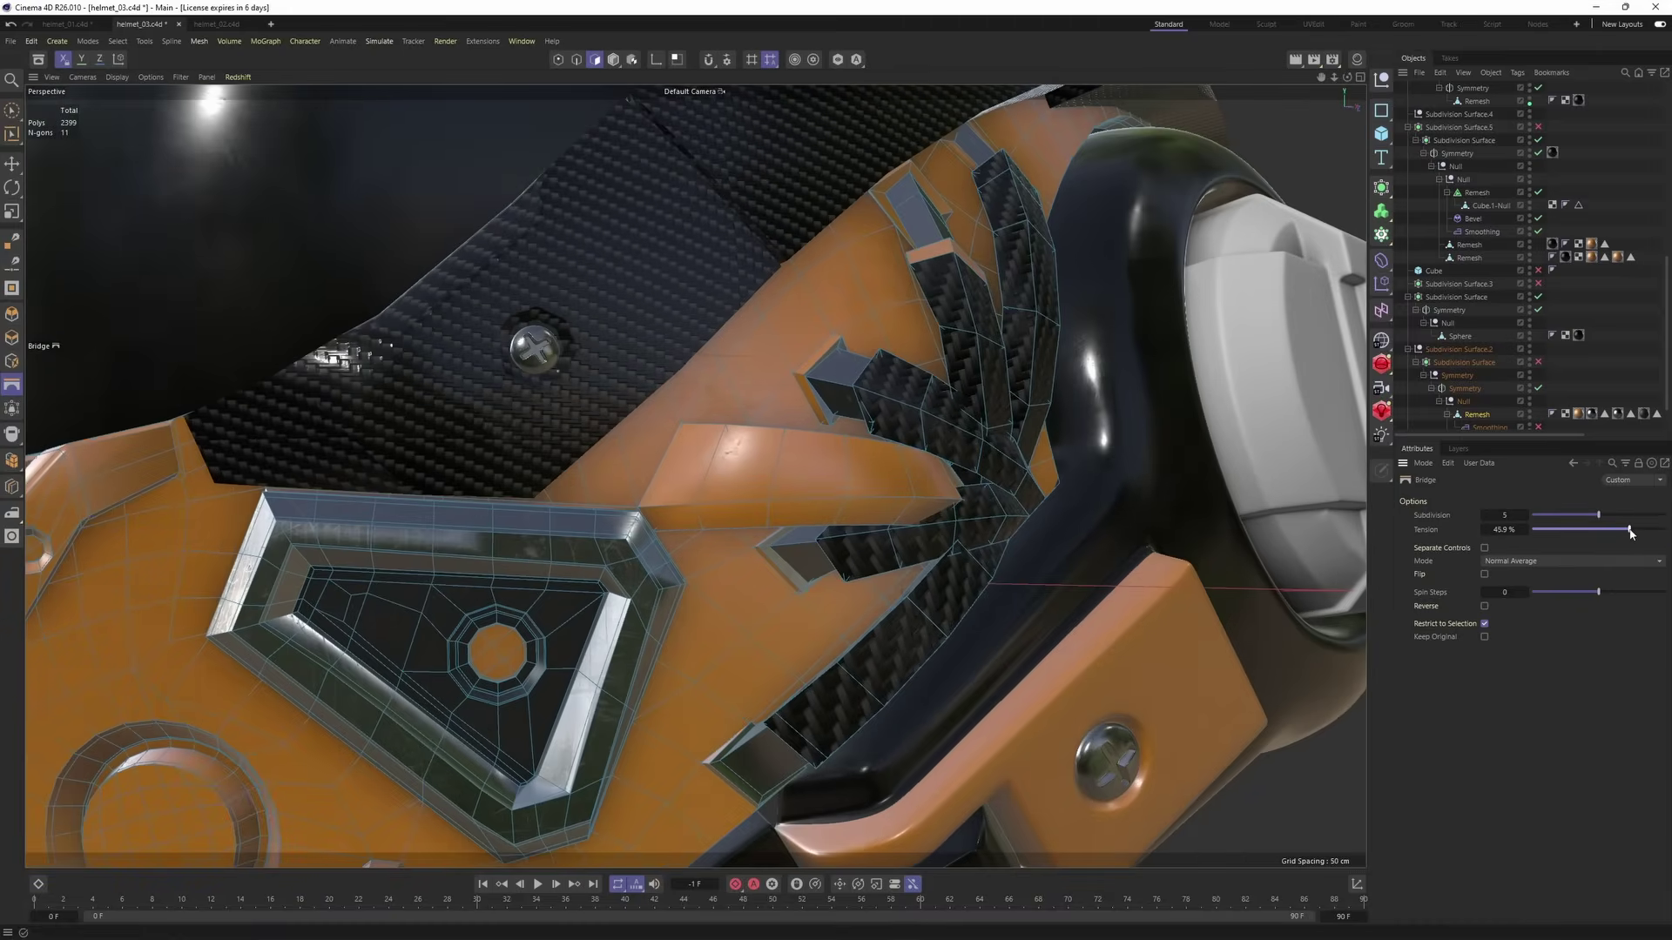
alt+drag(811, 380, 799, 382)
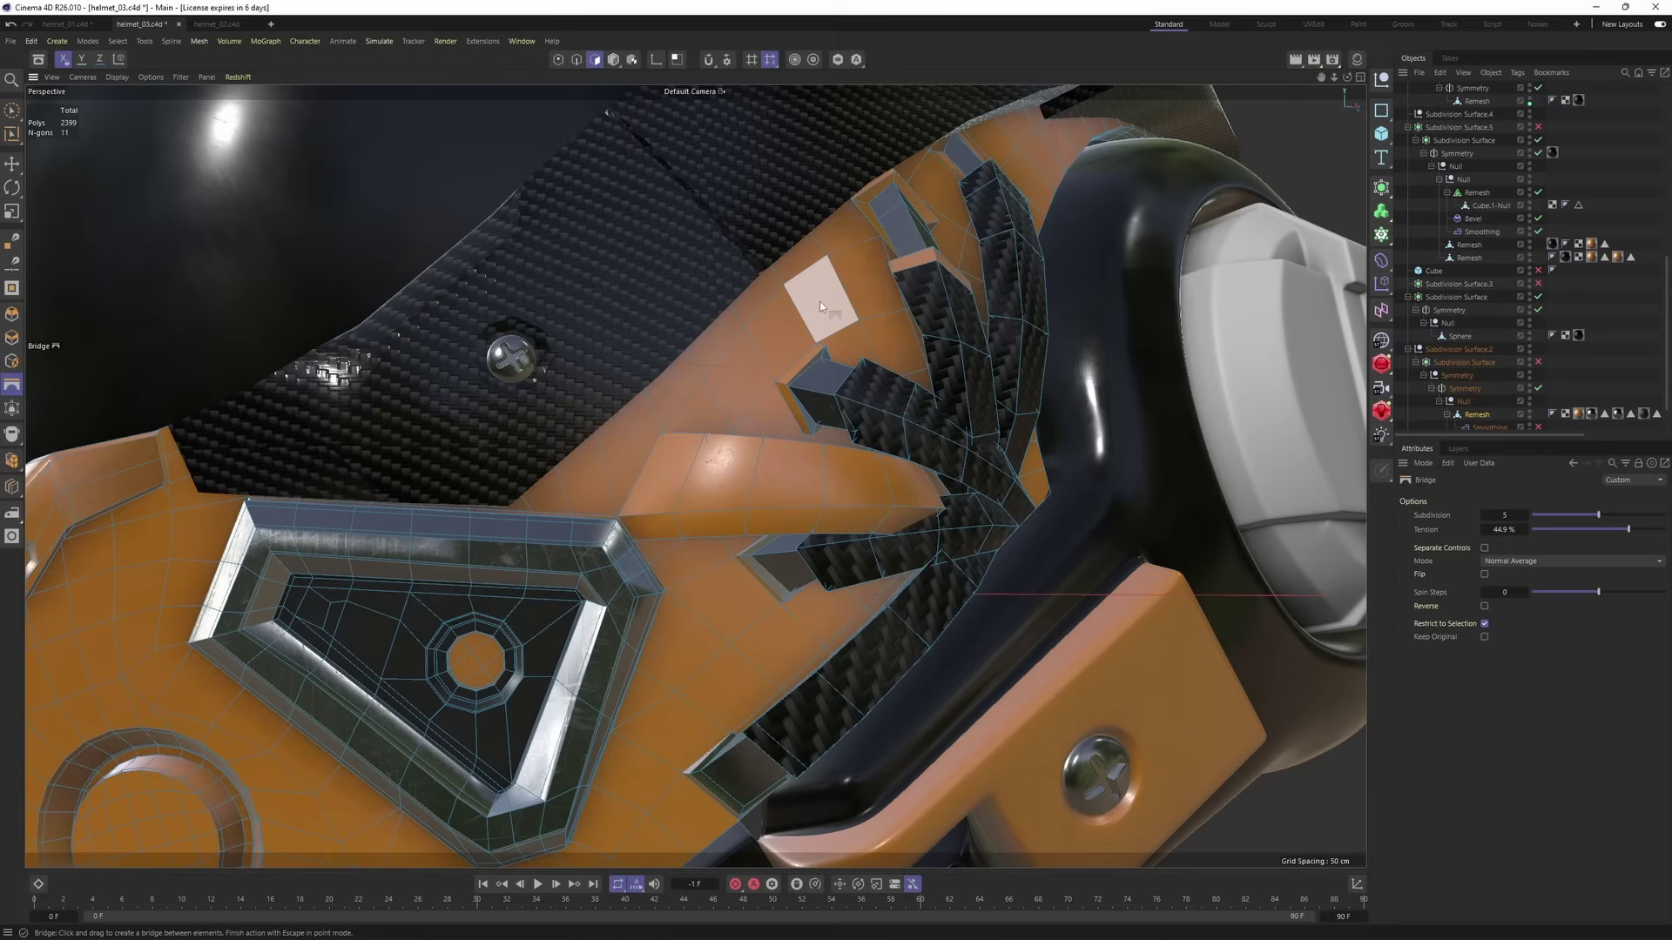
- Bridge further polygons of the orange plate into crossing cables, raising the bridge tension to about 57 % and then slightly higher
drag(787, 647, 855, 550)
drag(1628, 533, 1635, 527)
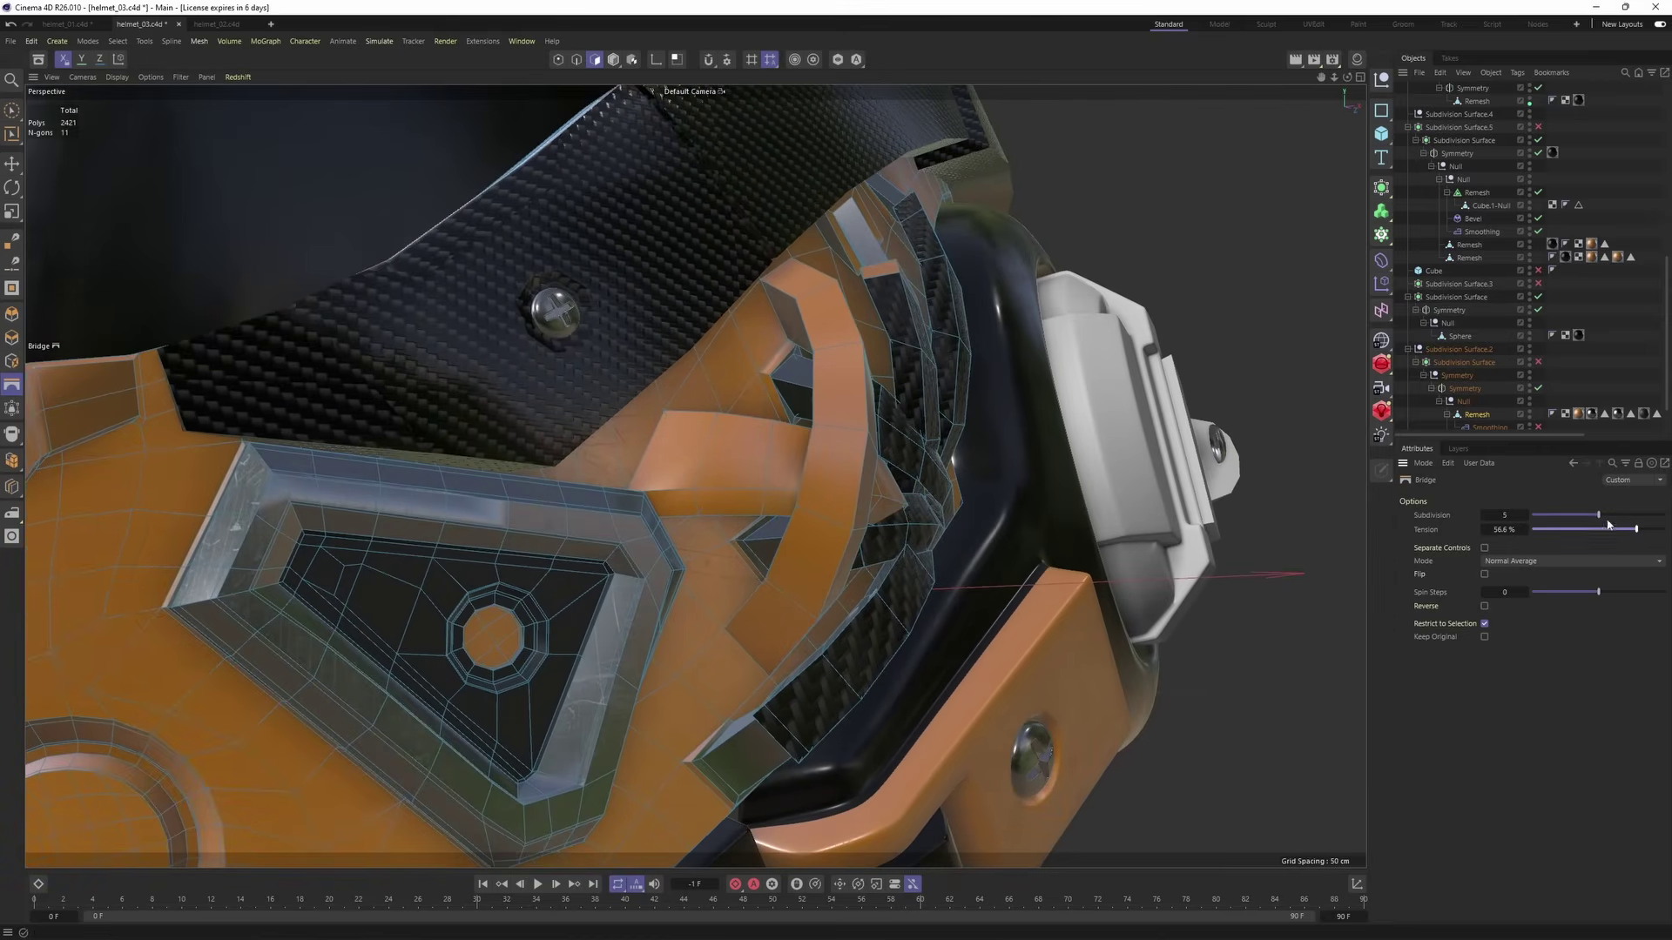
alt+drag(1132, 470, 699, 420)
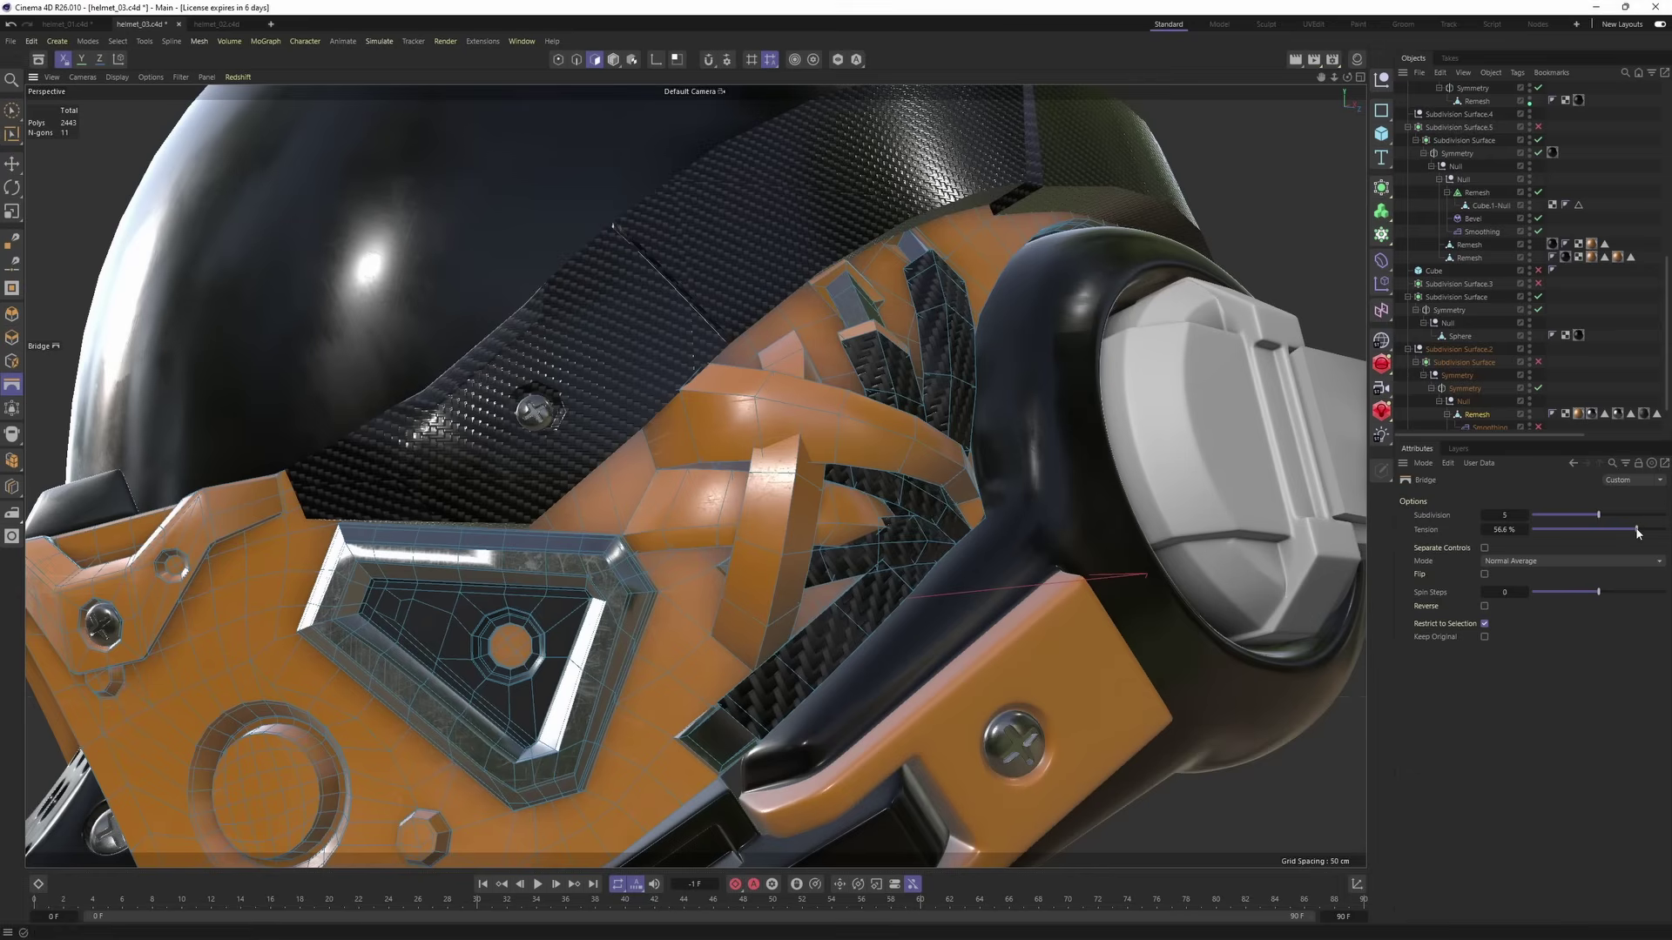
drag(1636, 533, 1642, 534)
mouse_move(863, 426)
alt+mouse_down()
mouse_move(896, 448)
mouse_move(875, 384)
mouse_move(999, 385)
mouse_move(798, 411)
mouse_move(865, 409)
mouse_move(986, 451)
mouse_move(836, 439)
alt+mouse_up()
- Turn the orange side plate's subdivision smoothing back on to round off the bridged cables
scroll(896, 447, down, 5)
scroll(892, 383, up, 4)
scroll(1000, 385, down, 4)
key(q)
click(1568, 320)
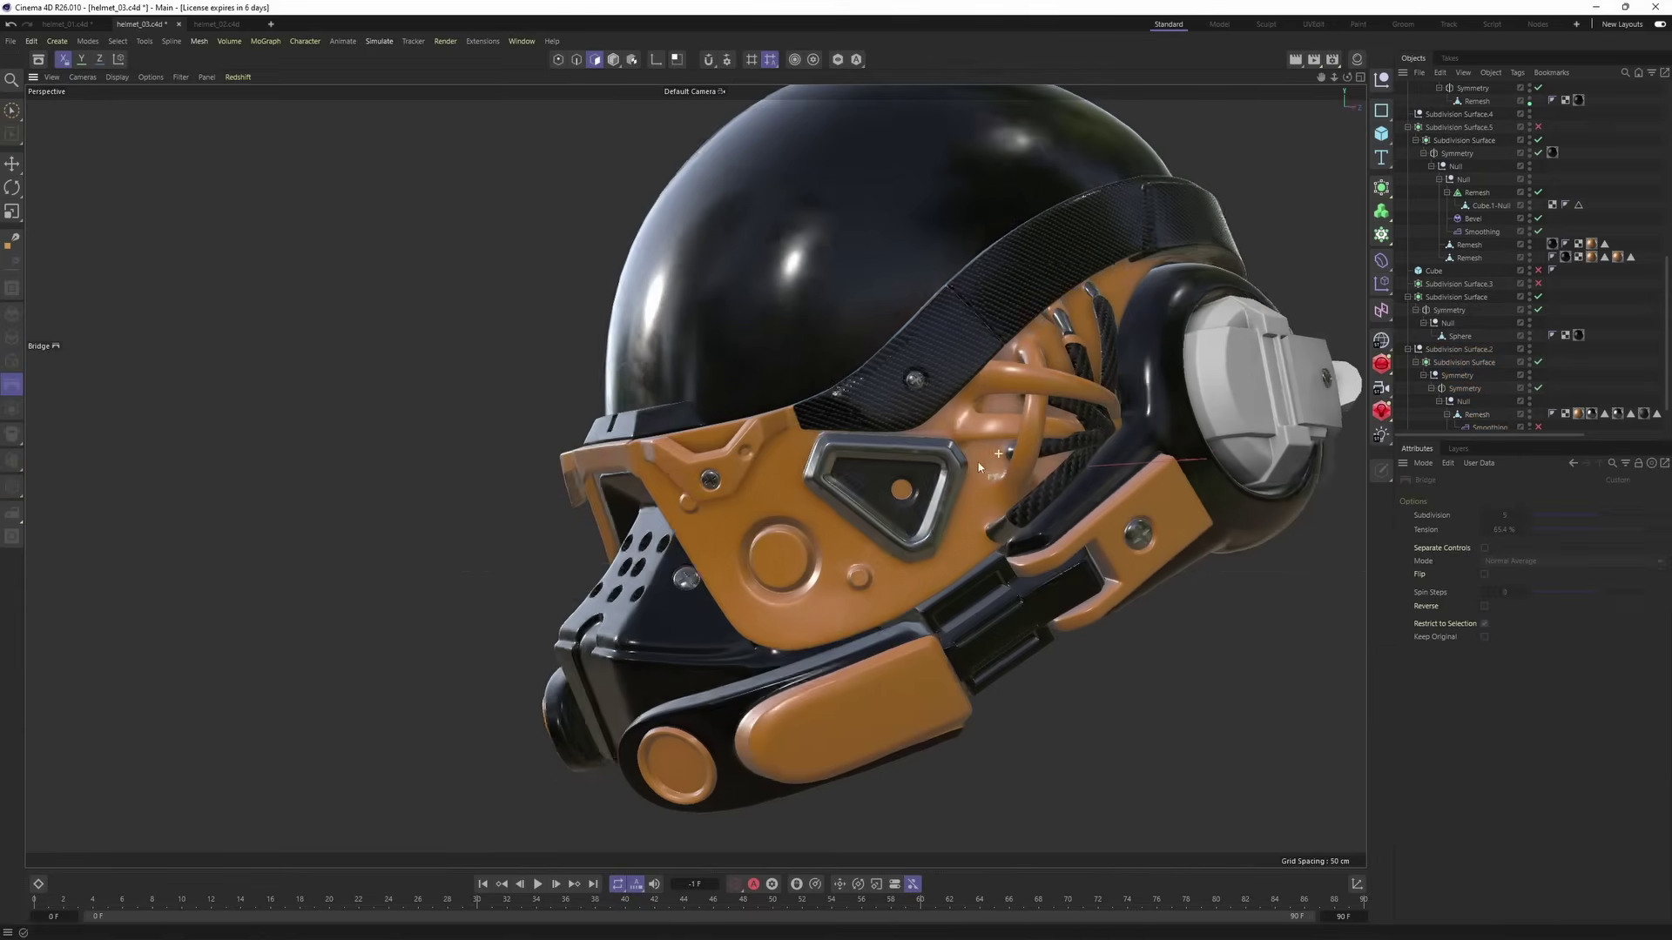
- Examine the smoothed crossing cables between the orange side plate and the ear piece from several angles
mouse_move(1002, 452)
alt+mouse_down()
mouse_move(895, 470)
mouse_move(1027, 448)
alt+mouse_up()
scroll(1064, 379, up, 3)
alt+drag(1064, 378, 905, 440)
scroll(1009, 446, down, 4)
scroll(1009, 456, up, 4)
alt+drag(1009, 456, 1123, 488)
scroll(955, 462, down, 5)
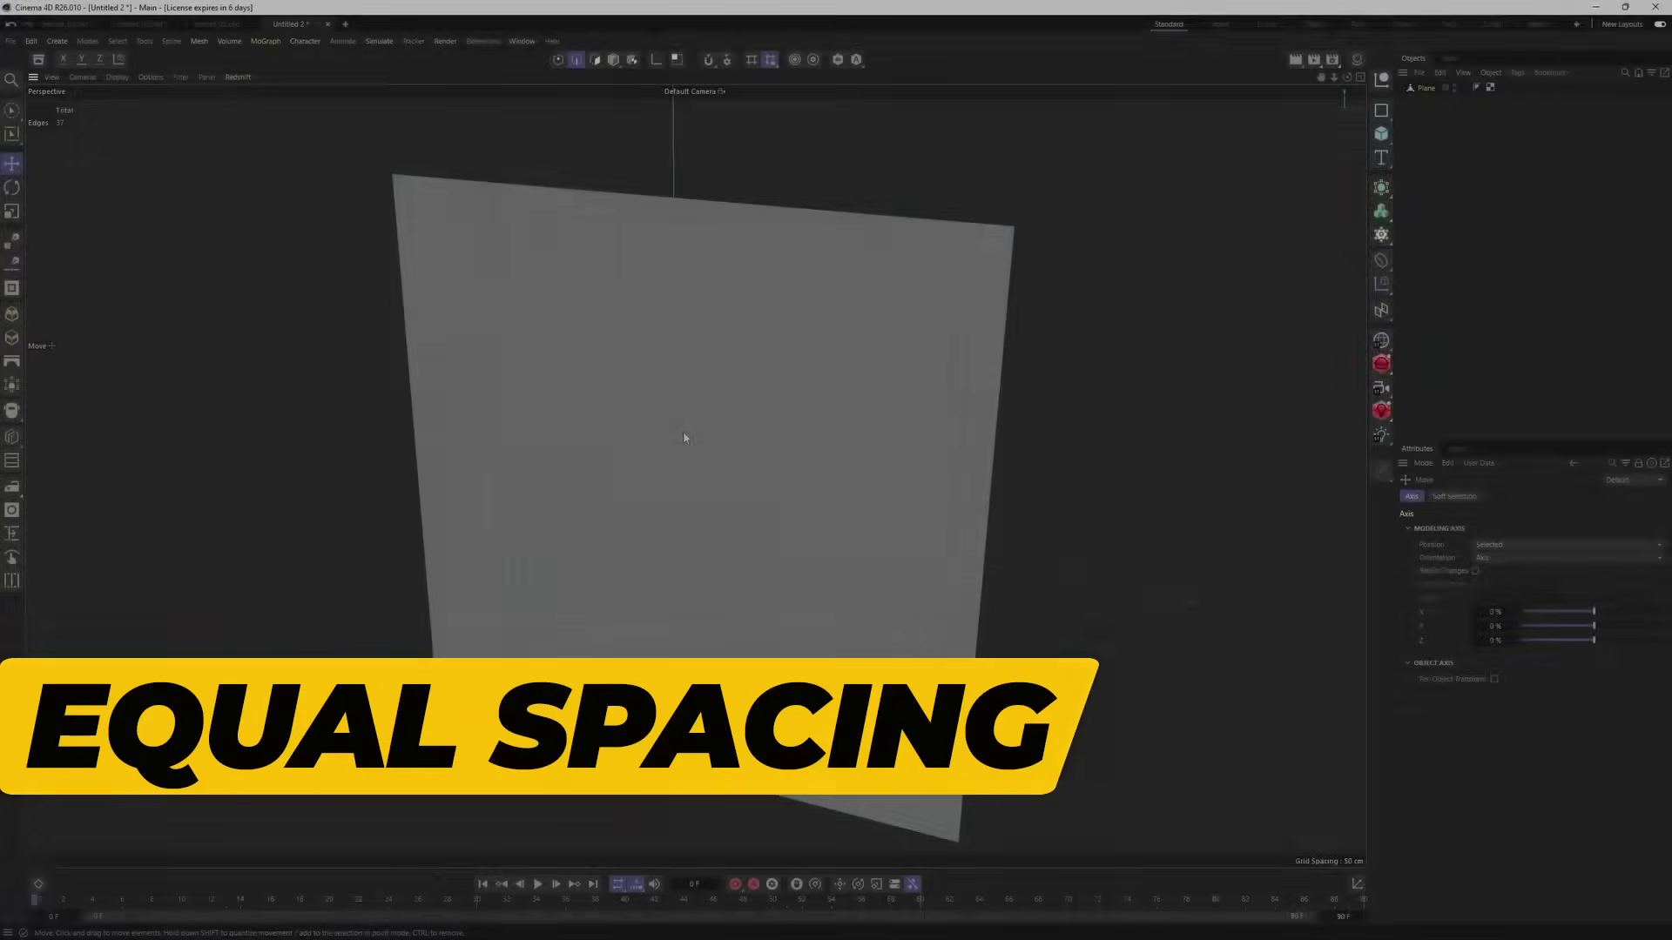
mouse_move(683, 432)
alt+mouse_down()
mouse_move(690, 363)
mouse_move(685, 402)
alt+mouse_up()
right_click(696, 426)
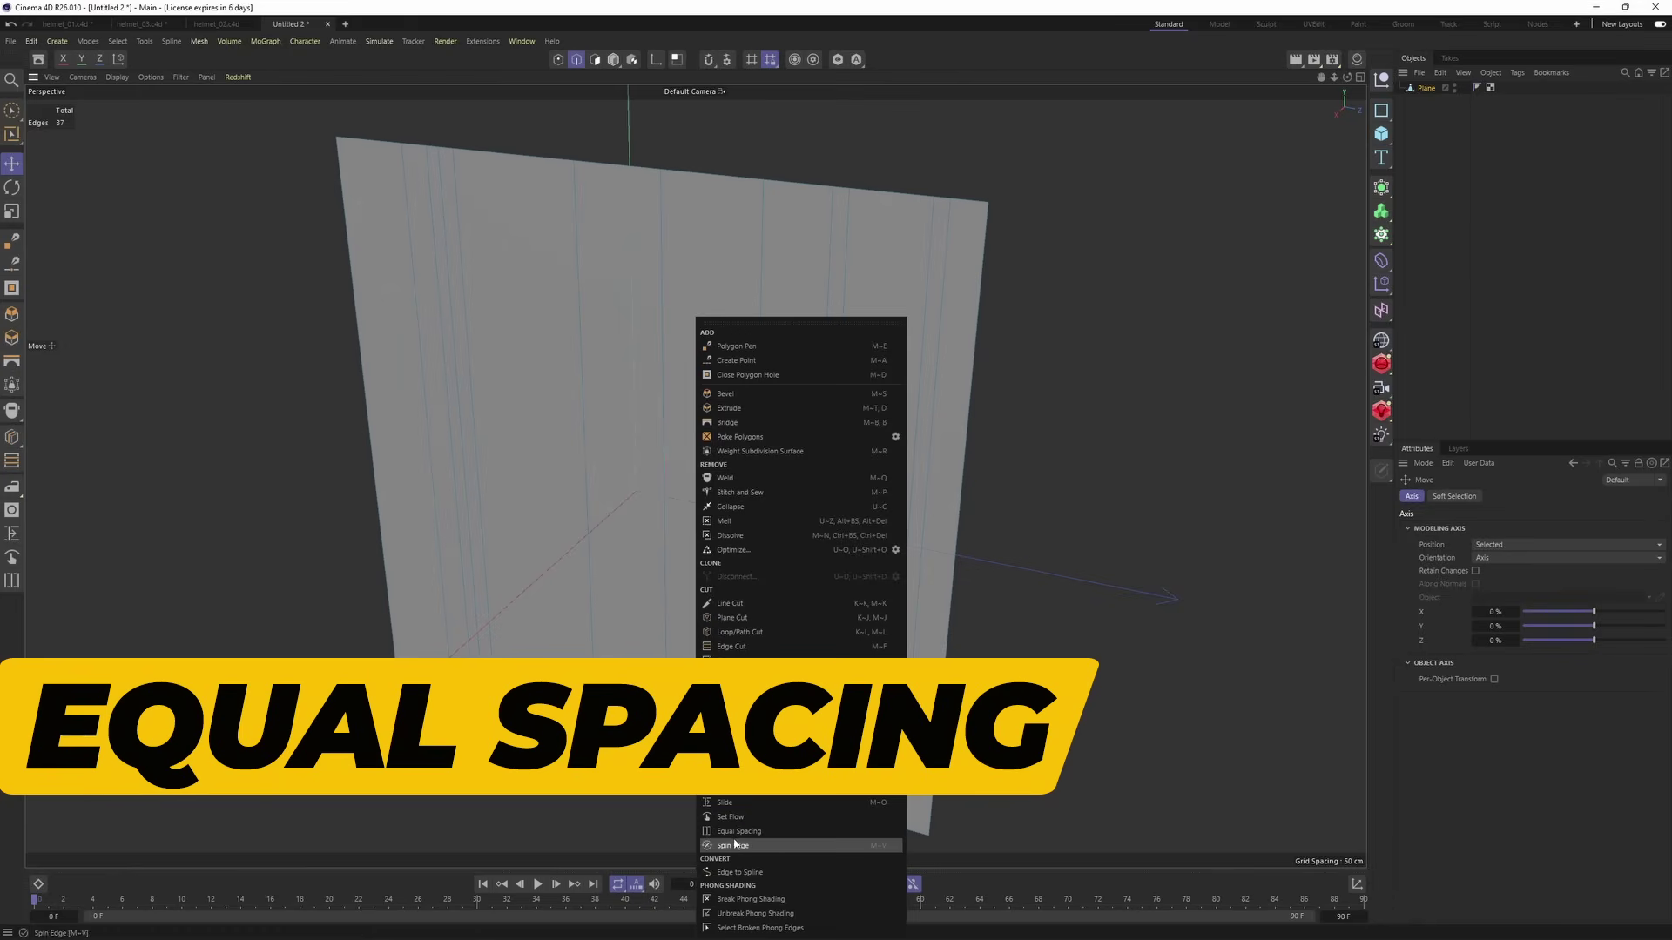
click(458, 406)
alt+middle_drag(458, 406, 516, 499)
alt+drag(517, 499, 553, 522)
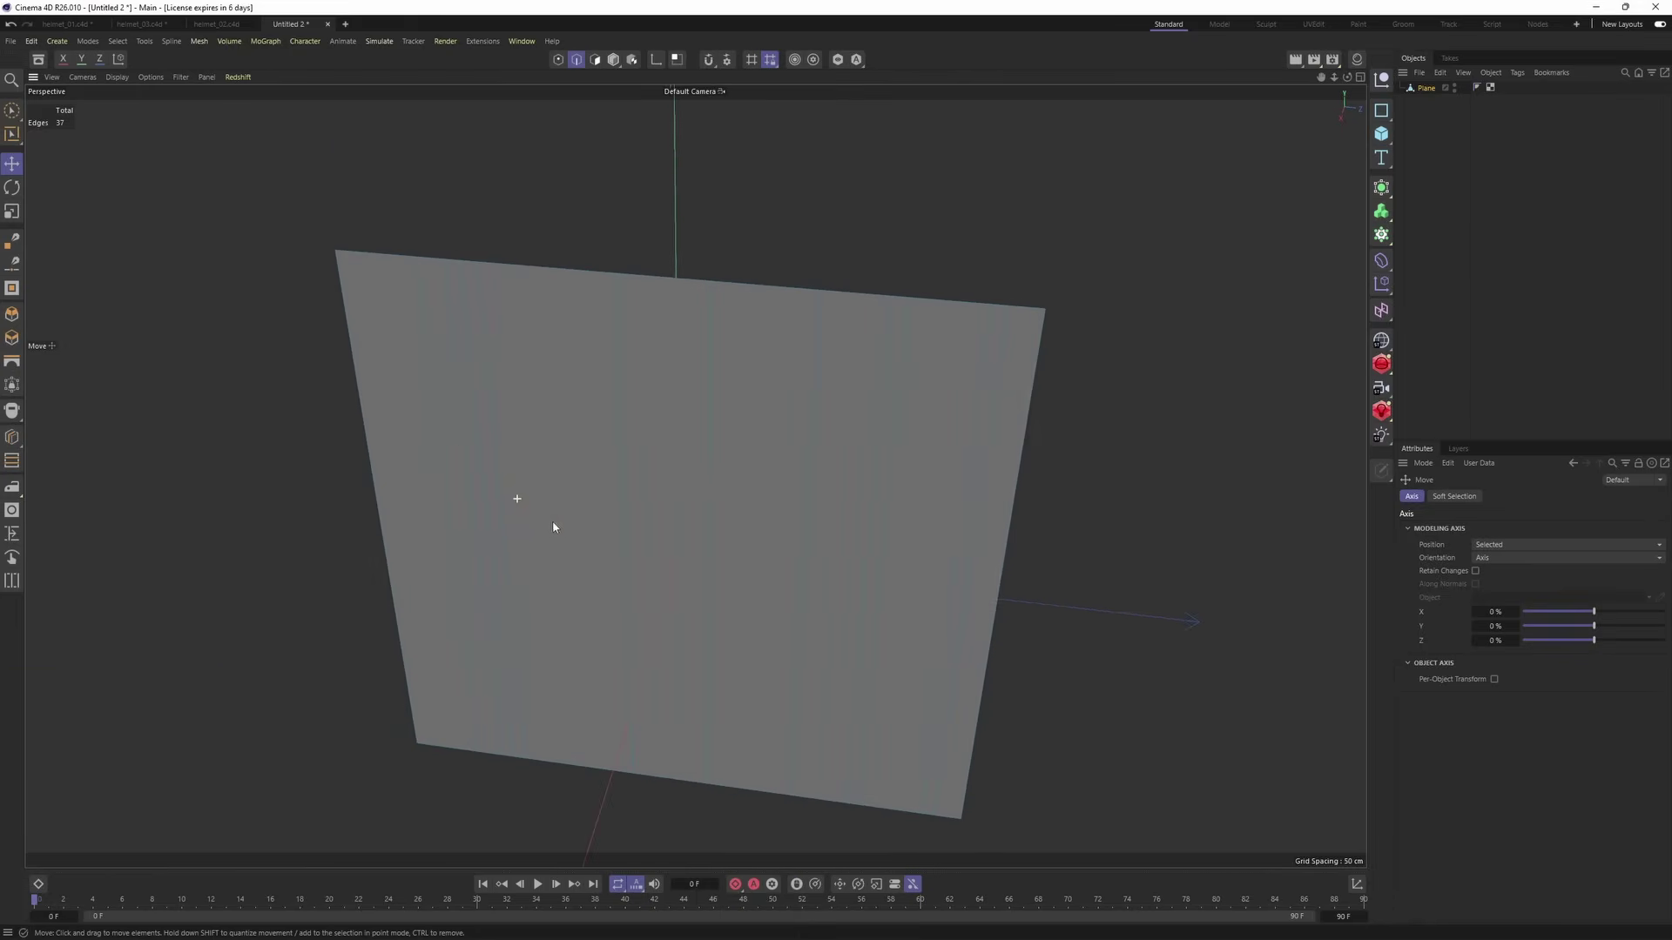
- Select all eleven unevenly spaced vertical edges across the interior of the plane
click(440, 452)
alt+drag(440, 452, 428, 416)
shift+click(471, 441)
shift+click(482, 442)
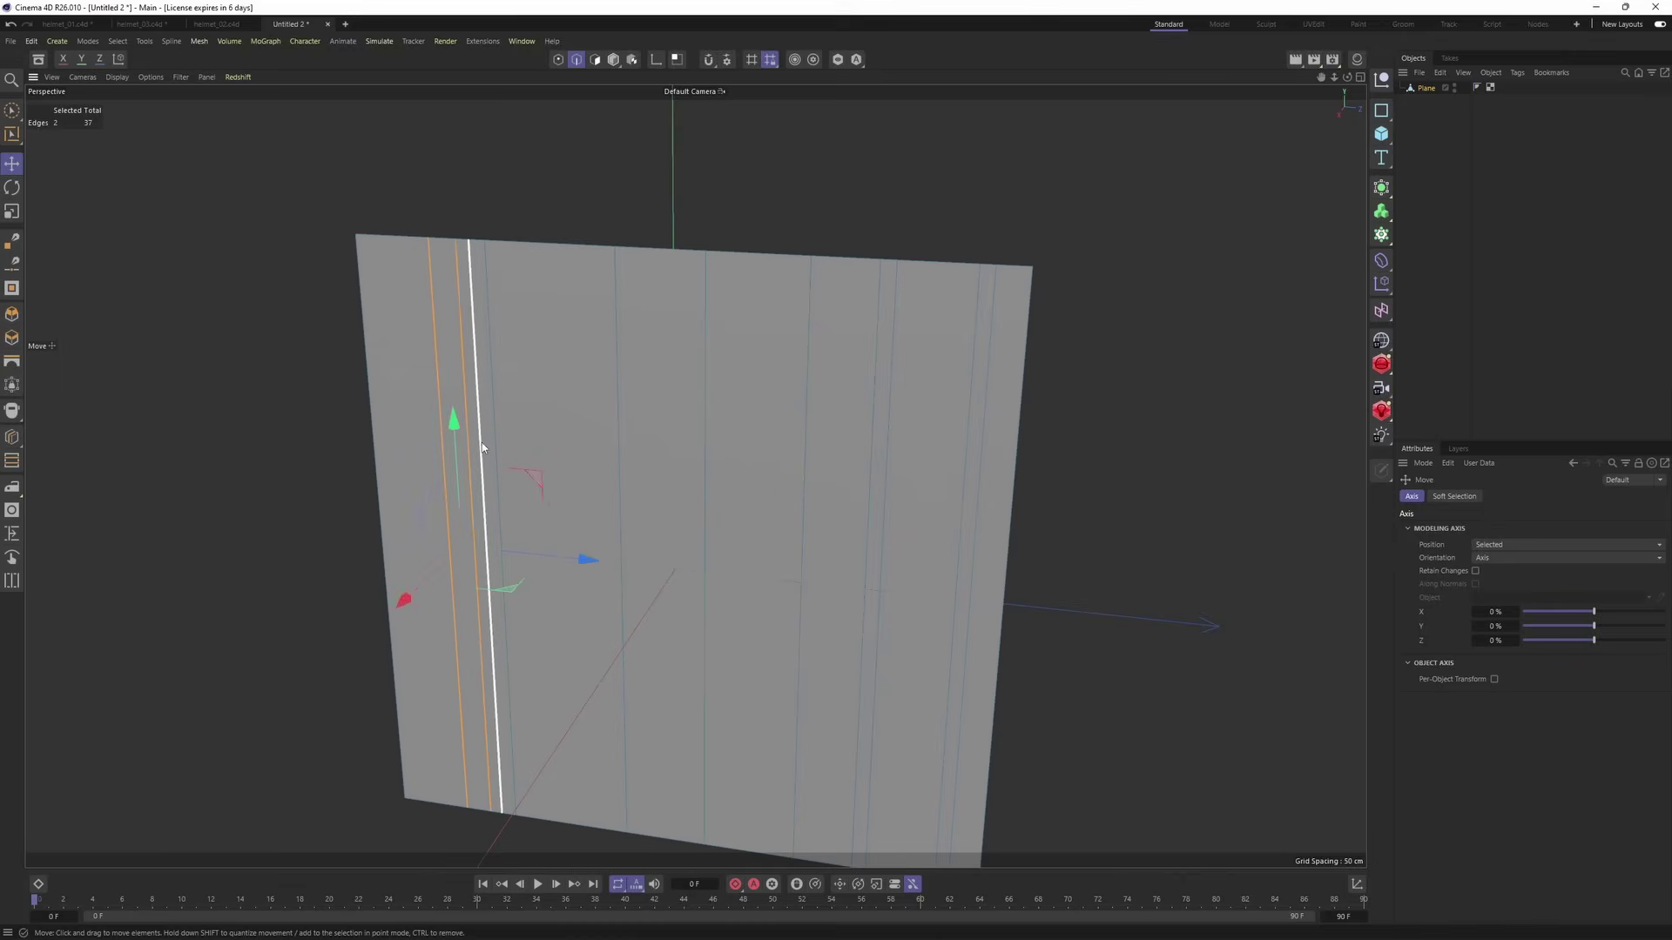
shift+click(498, 439)
shift+click(607, 408)
shift+click(708, 406)
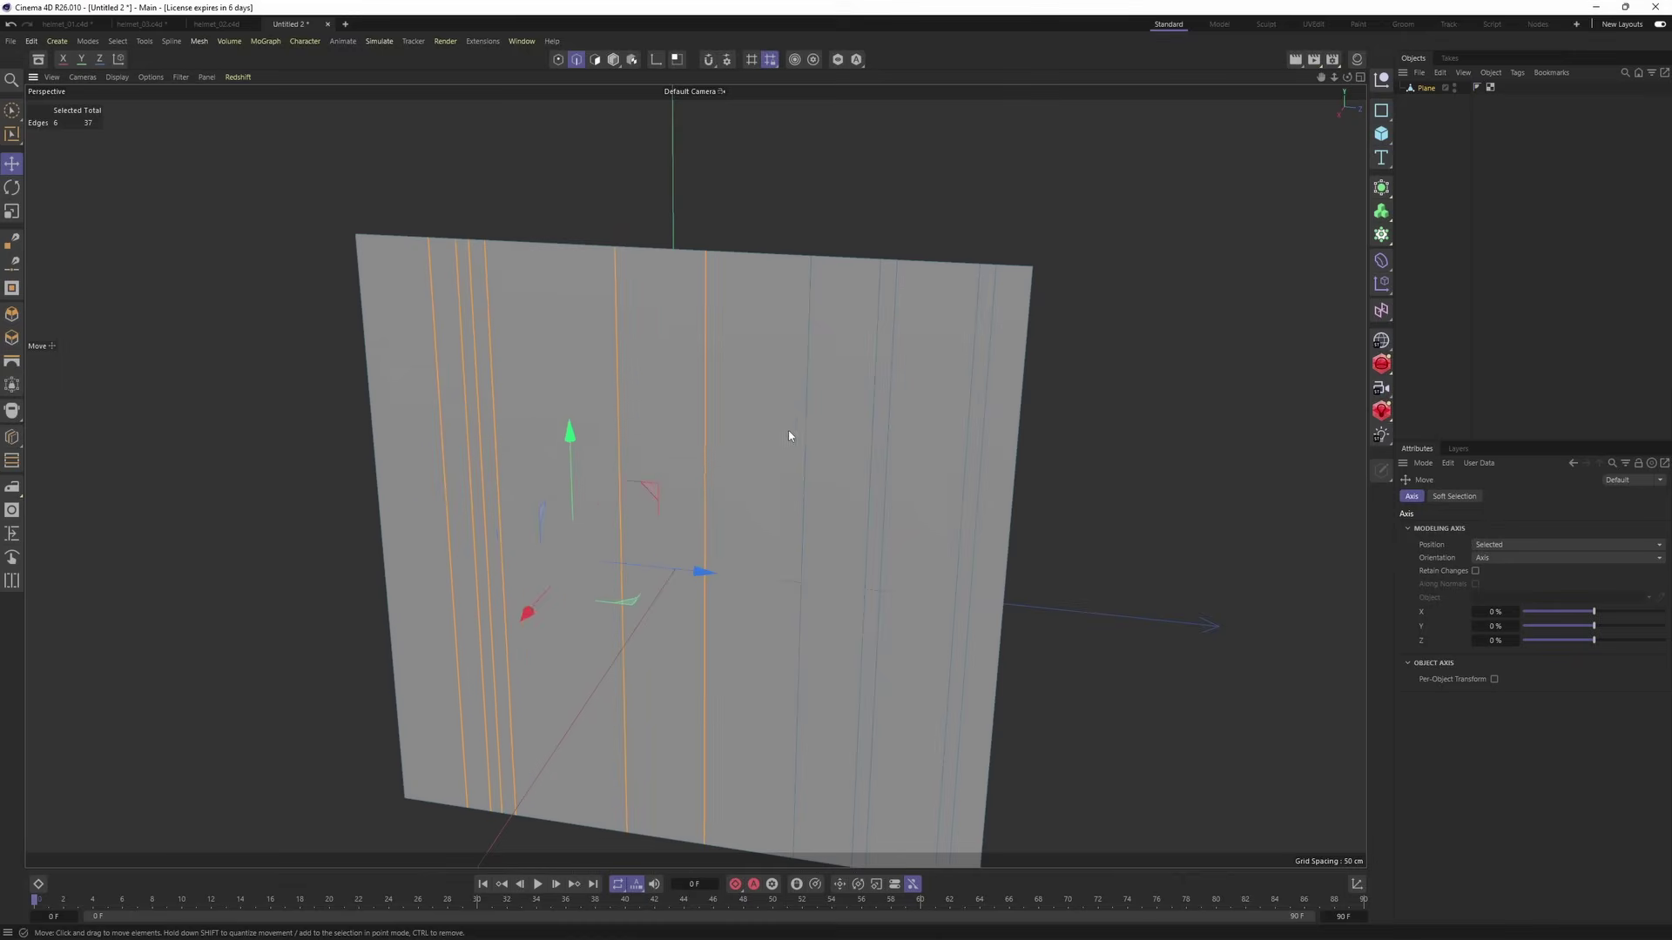
shift+click(811, 407)
shift+click(873, 411)
shift+click(888, 418)
shift+click(964, 433)
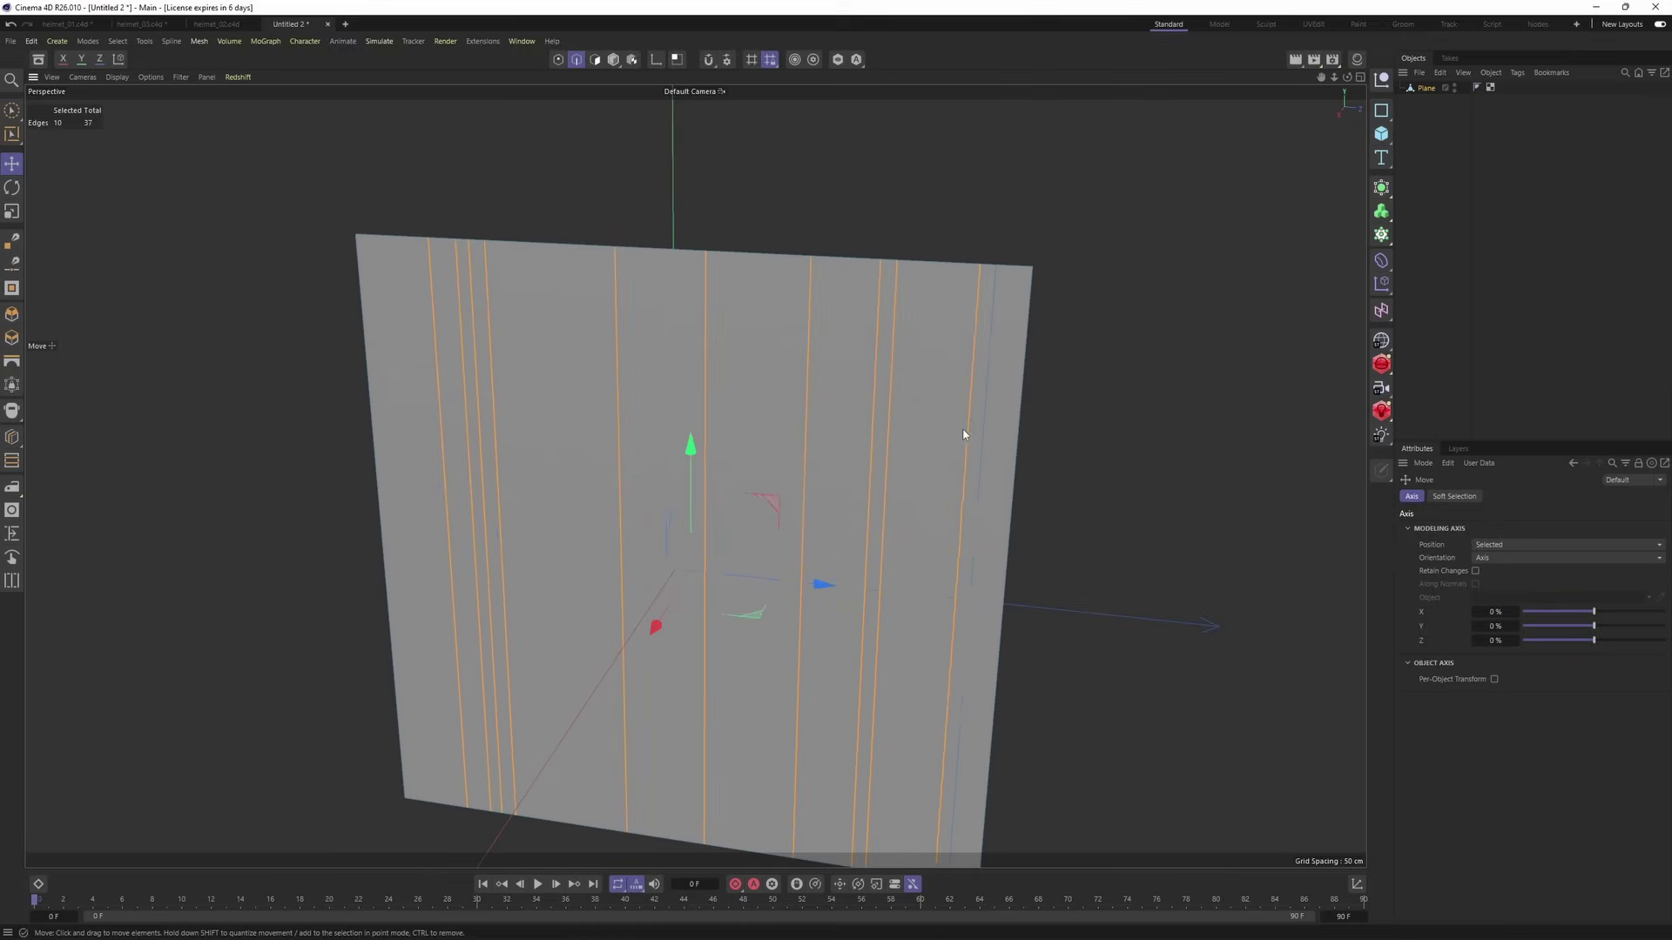
shift+click(978, 430)
alt+drag(979, 430, 756, 412)
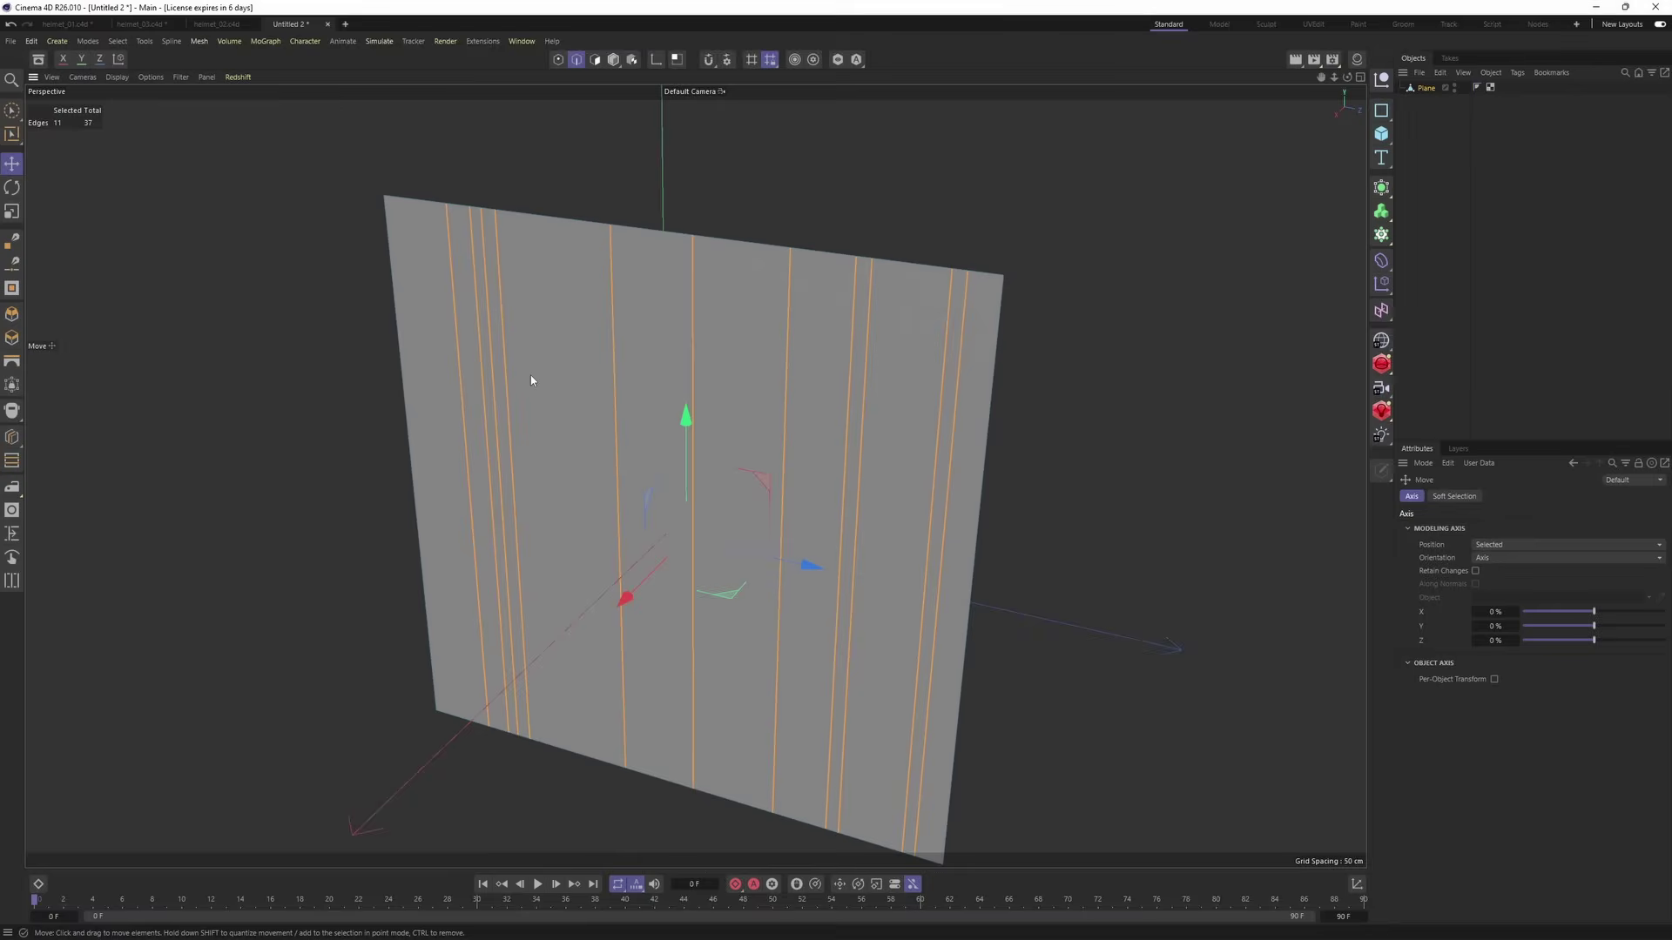
- Distribute the selected edges evenly across the plane with Equal Spacing at 100 % strength
key(9)
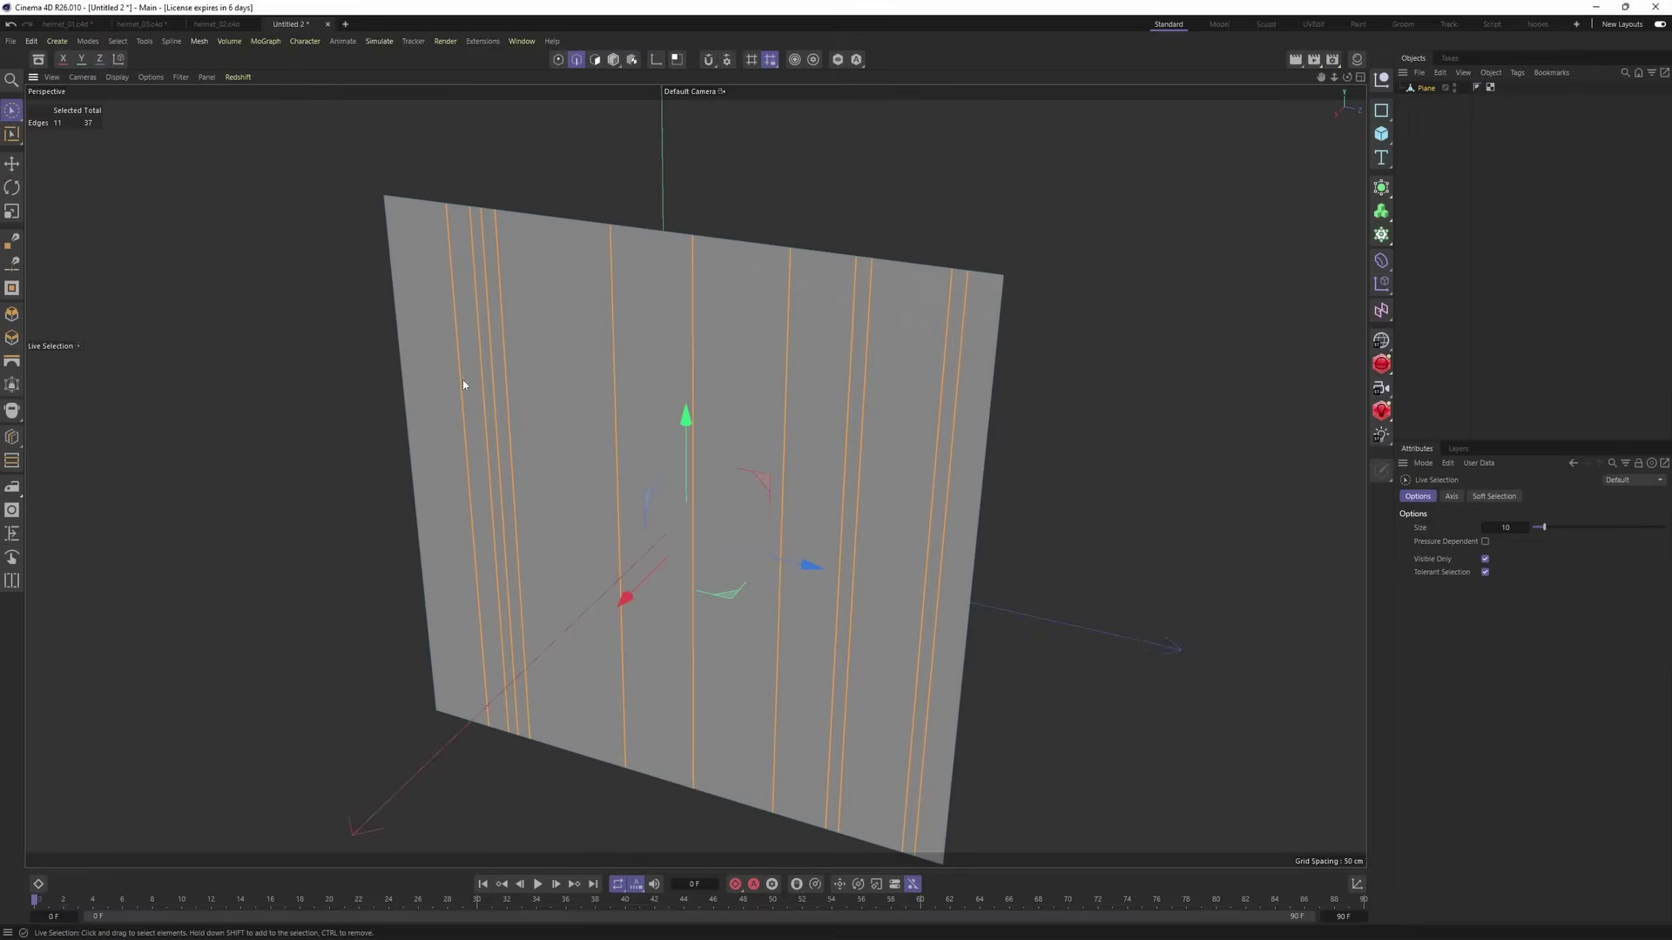
right_click(861, 414)
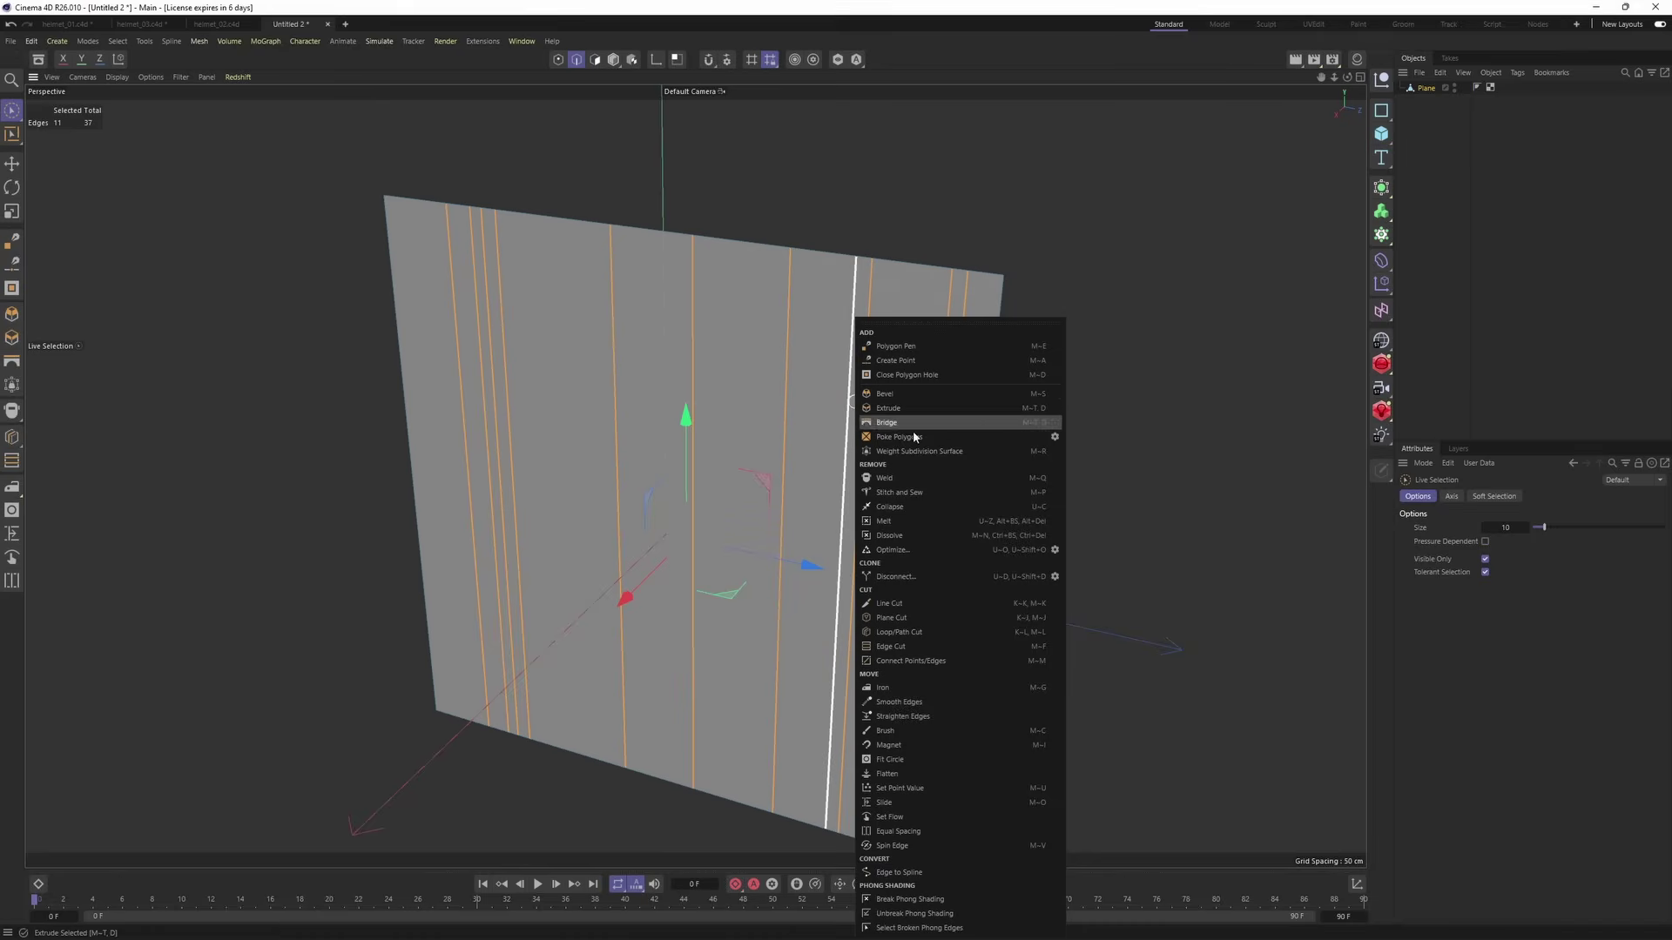
click(898, 832)
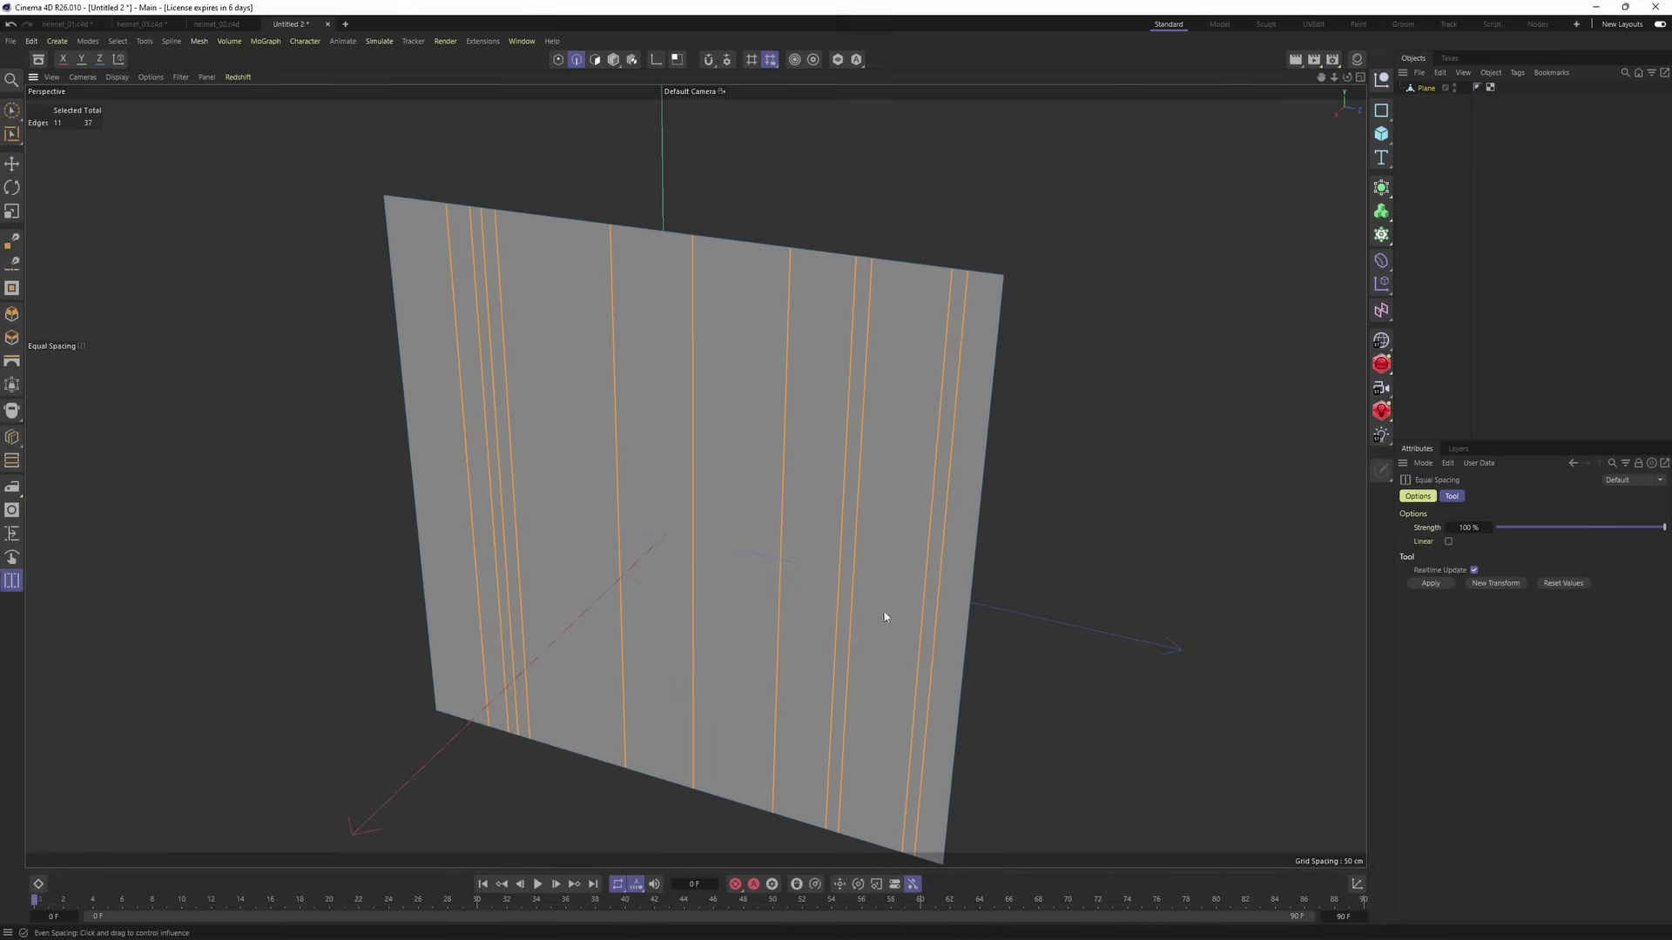
alt+drag(885, 608, 860, 543)
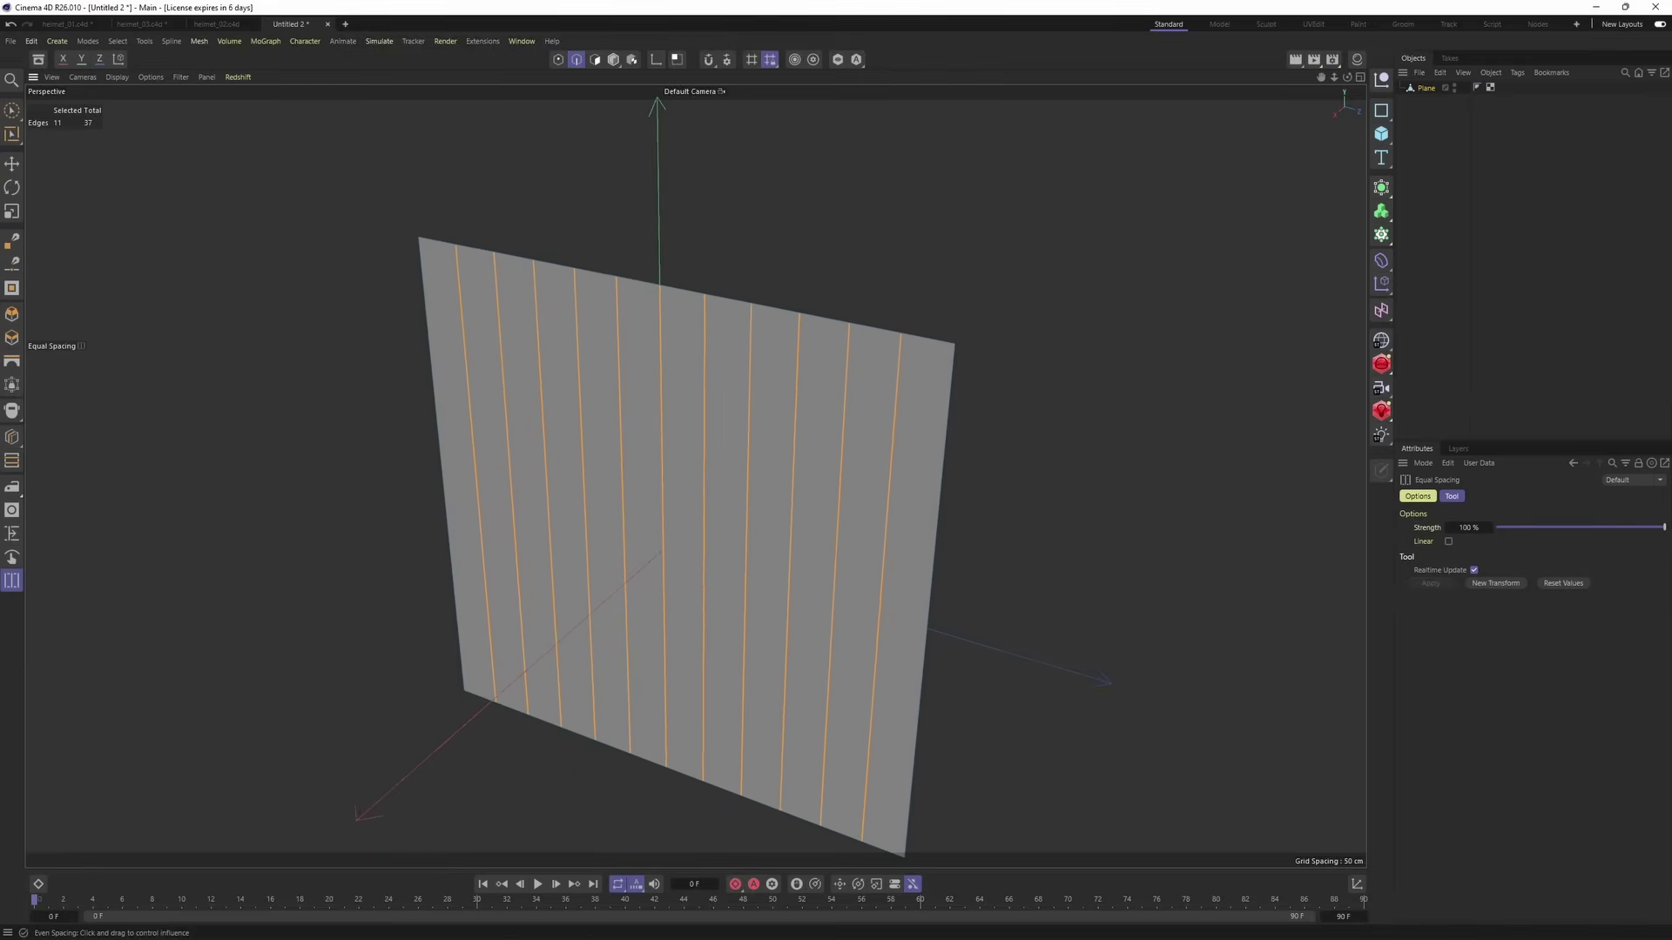
alt+middle_drag(647, 495, 655, 427)
mouse_move(655, 428)
alt+mouse_down()
mouse_move(812, 427)
mouse_move(877, 395)
mouse_move(807, 352)
mouse_move(717, 392)
mouse_move(676, 474)
mouse_move(674, 450)
alt+mouse_up()
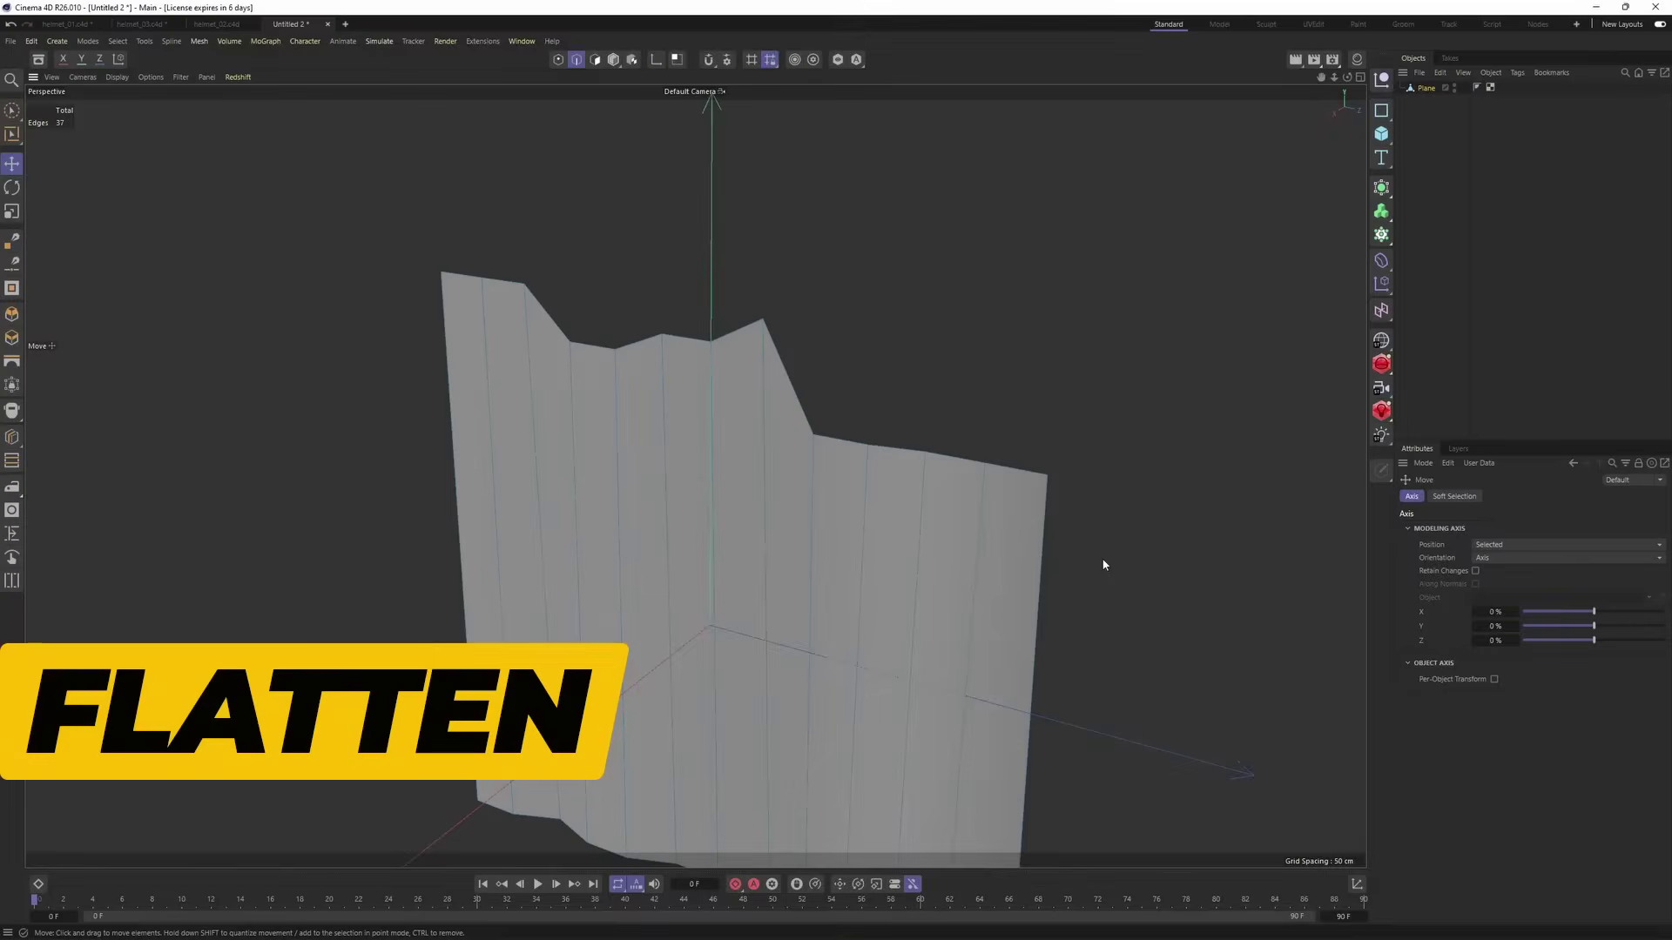
- Select the jagged upper edge loop of the plane and try Flatten on it in Best Fit mode
right_click(1104, 564)
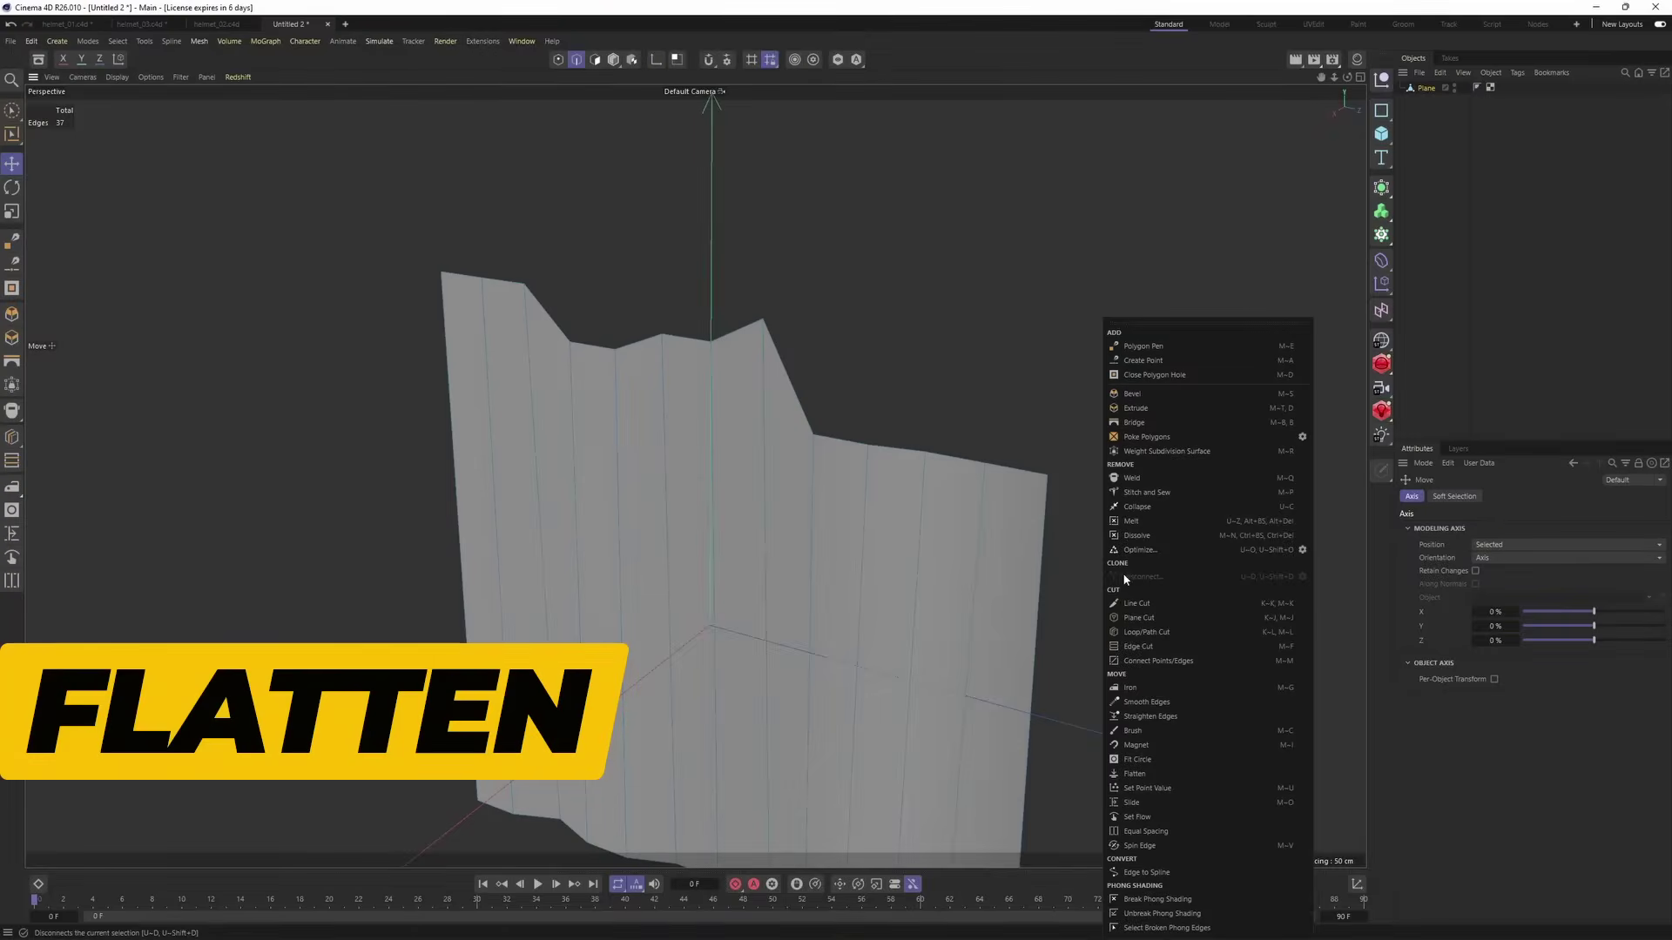
click(1138, 777)
key(e)
double_click(944, 458)
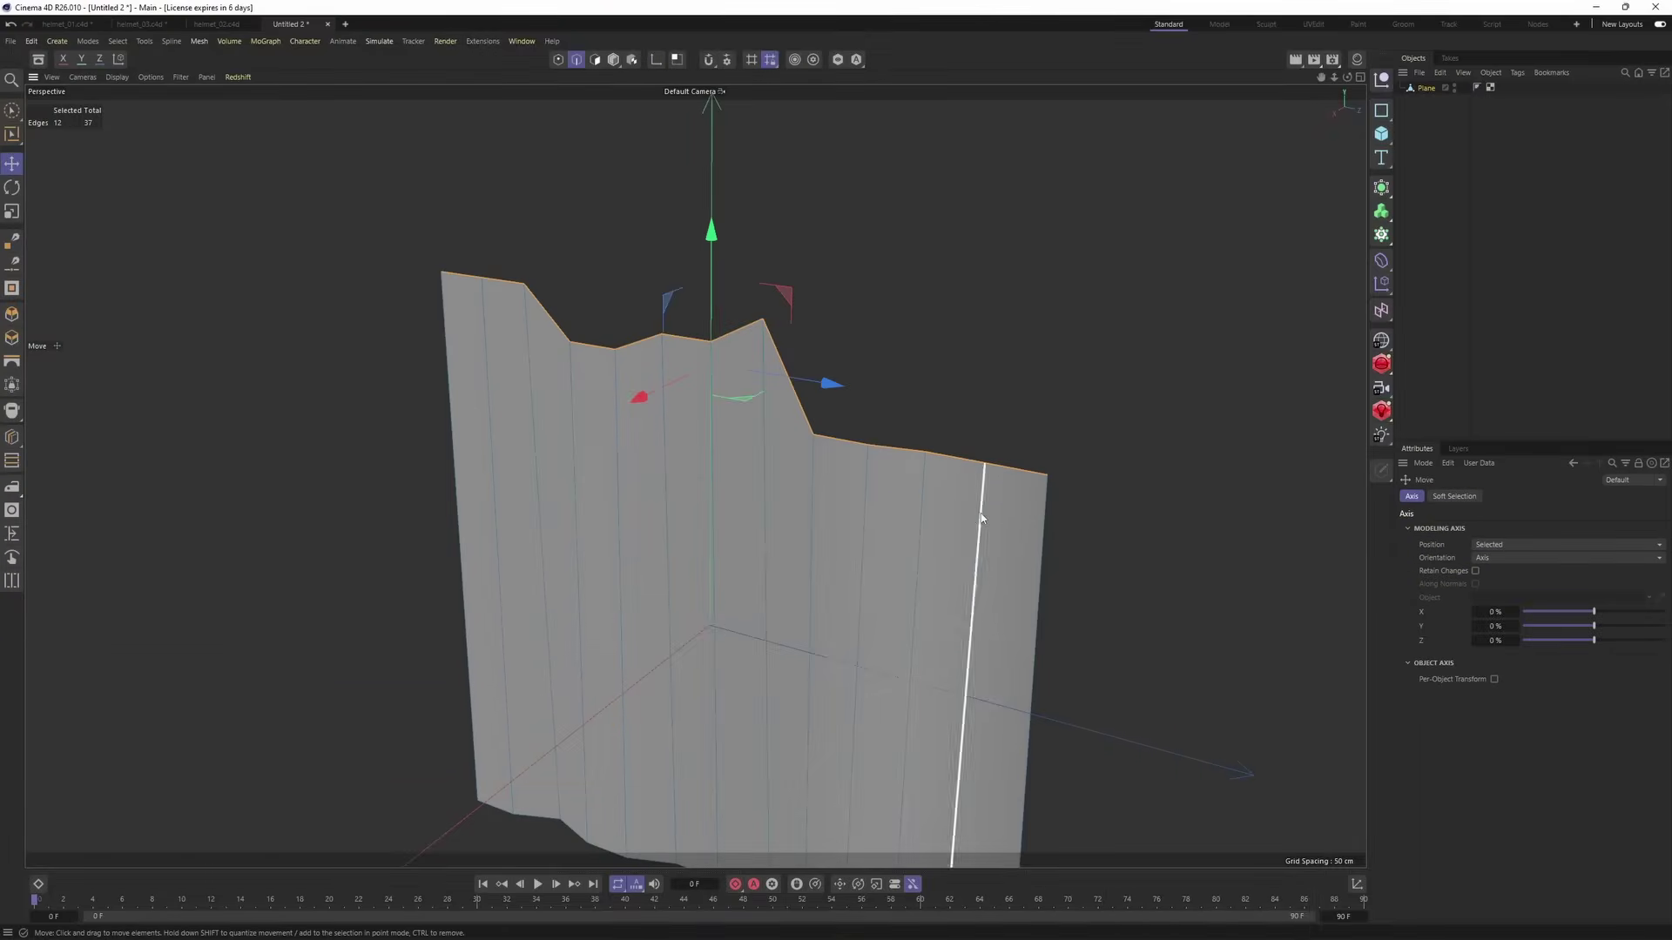
right_click(948, 518)
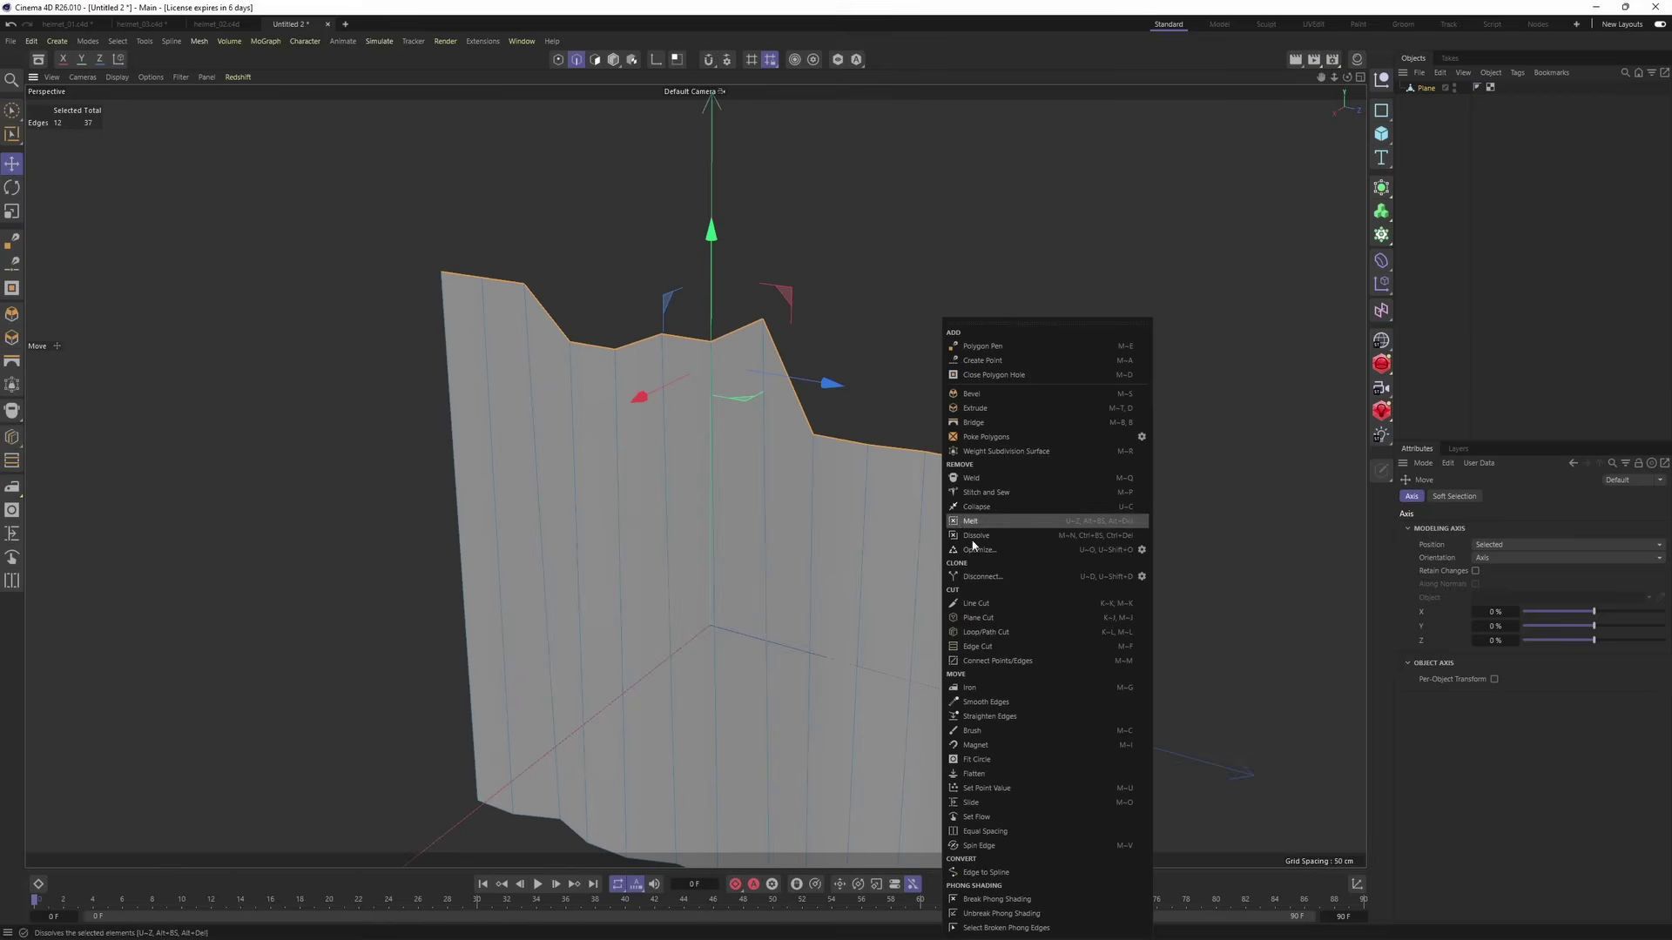
click(989, 775)
drag(753, 493, 754, 492)
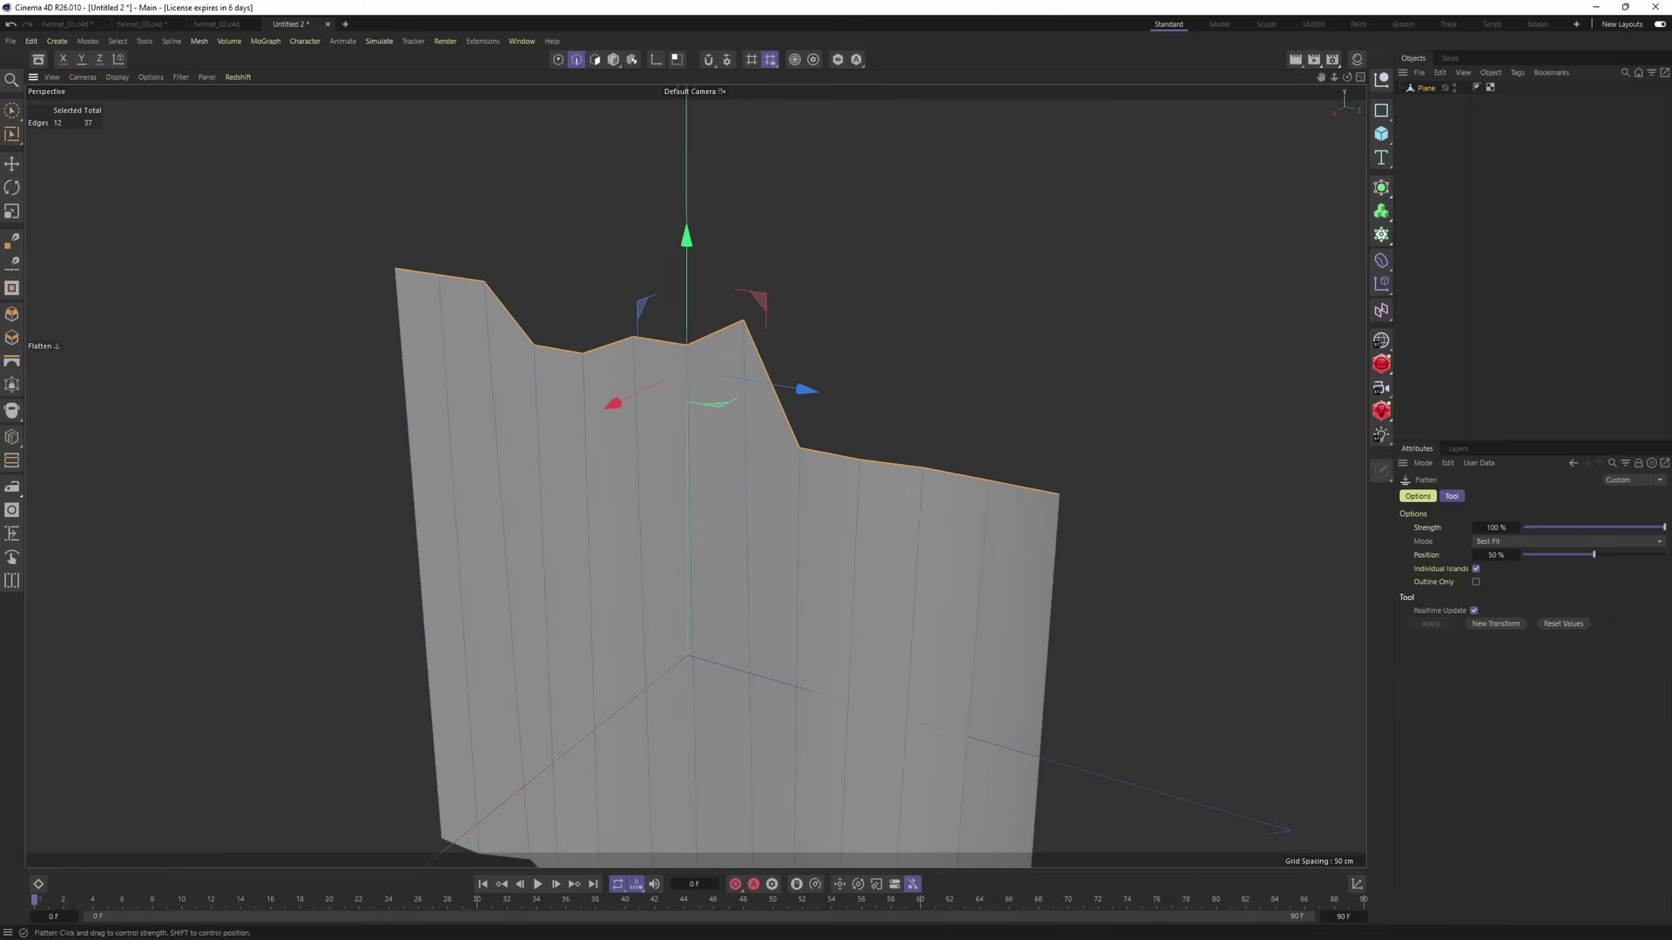
- Flatten the plane's upper edge loop with the mode set to Modeling Axis and the axis to Y
alt+drag(820, 493, 810, 383)
click(1508, 541)
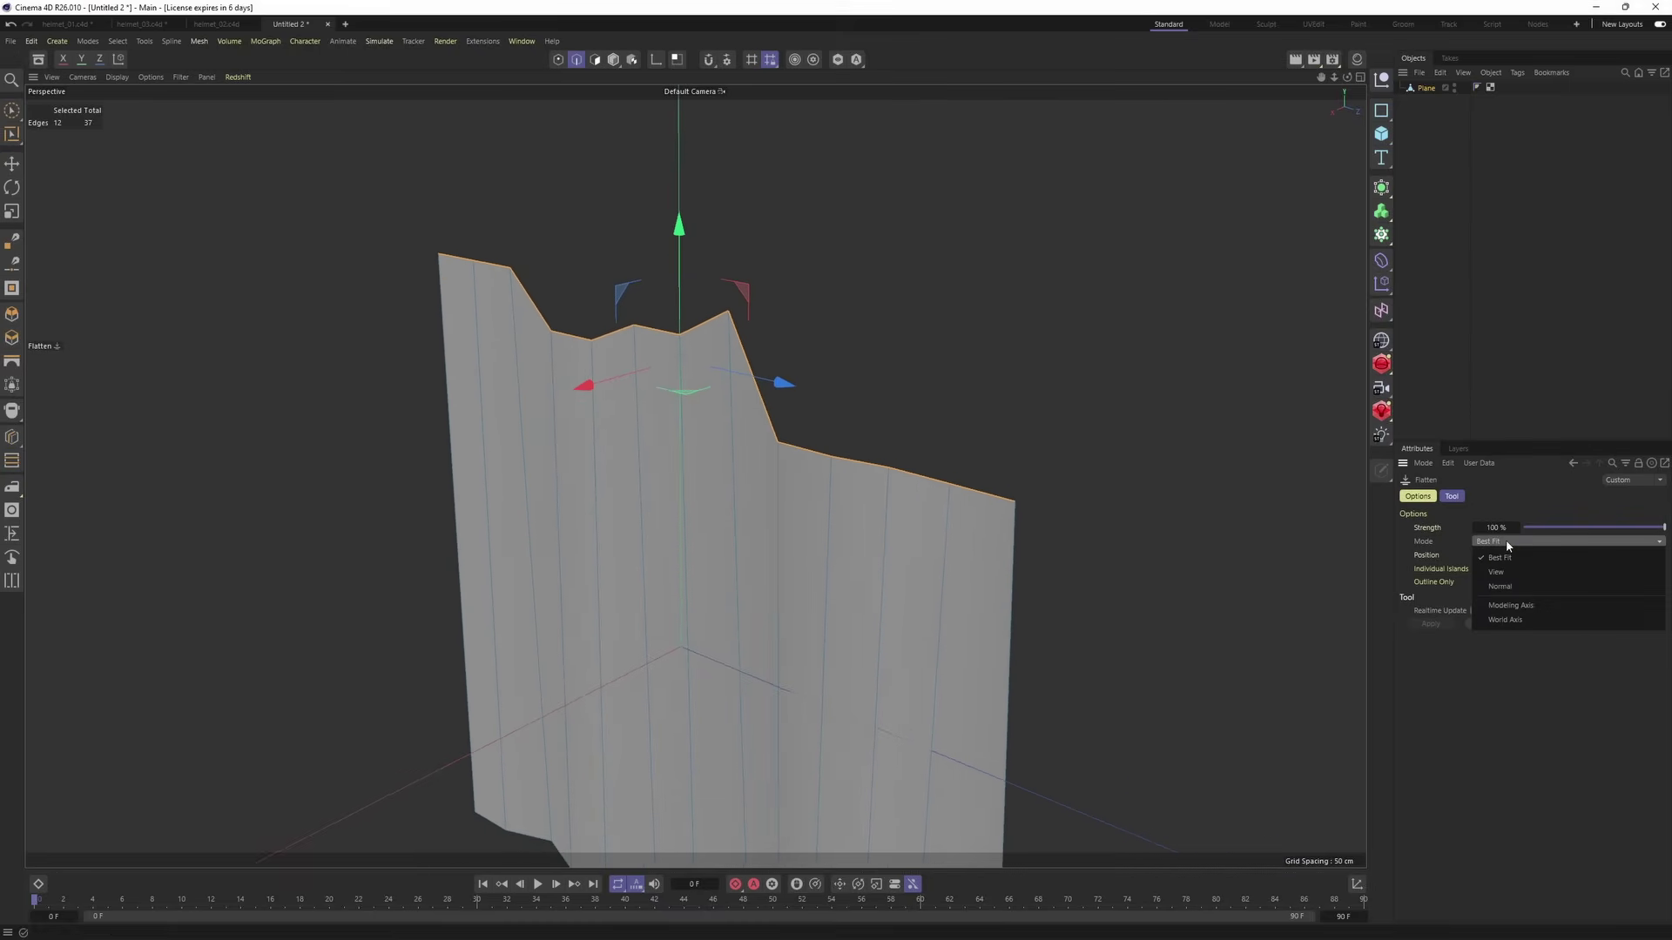
click(1529, 606)
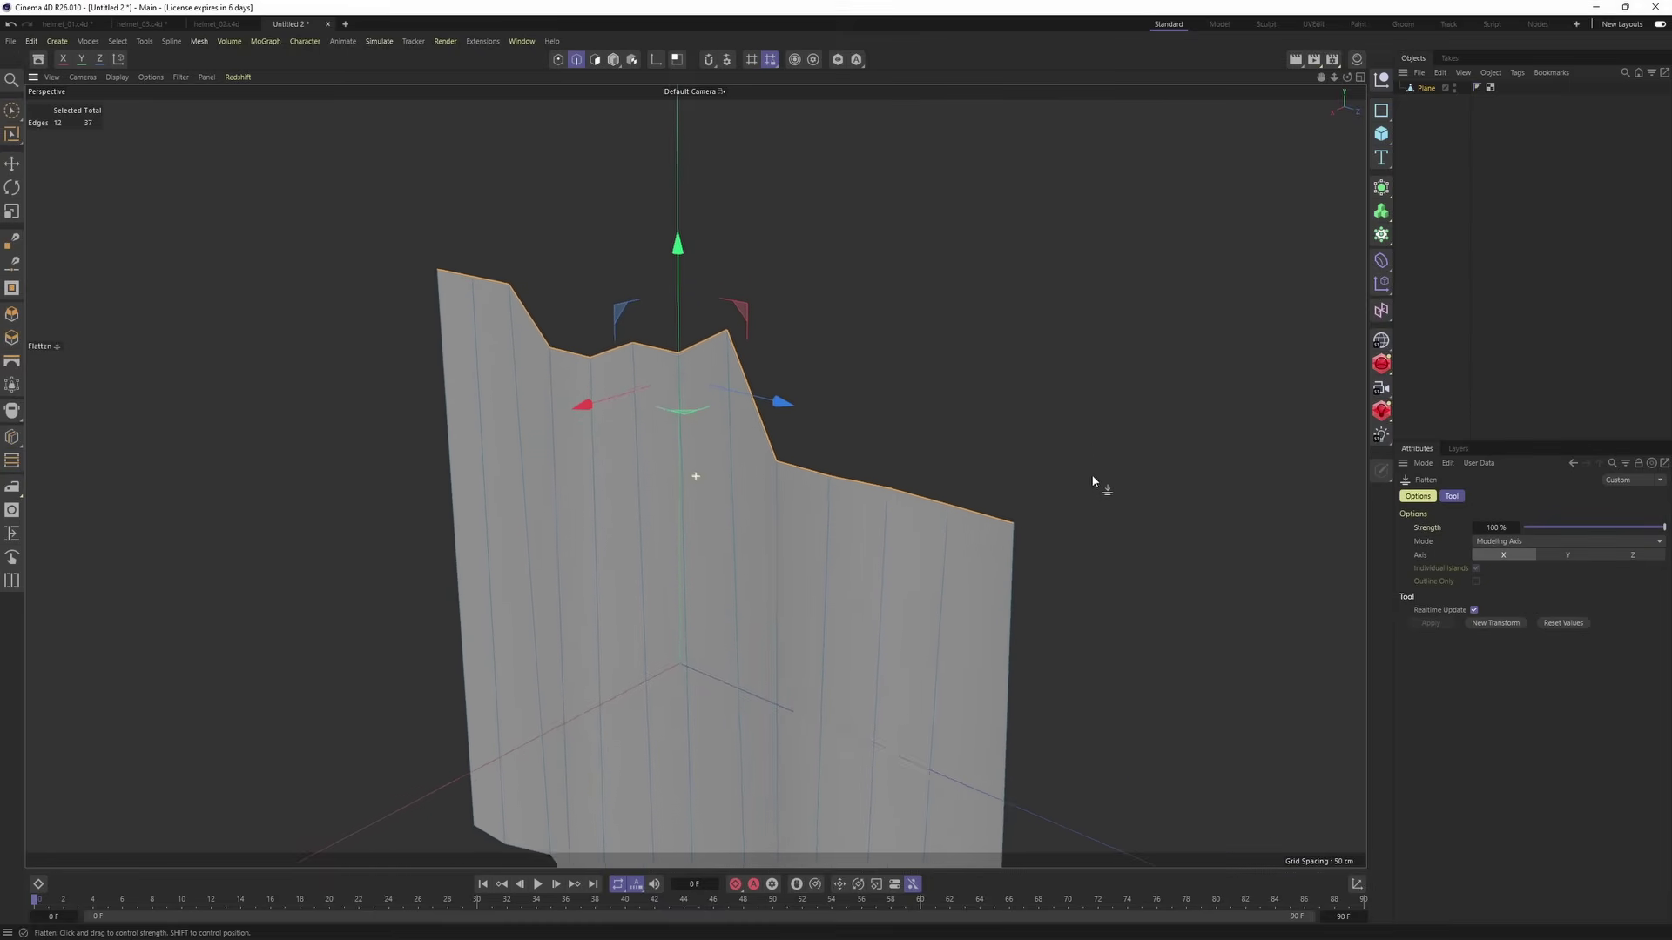
click(1570, 556)
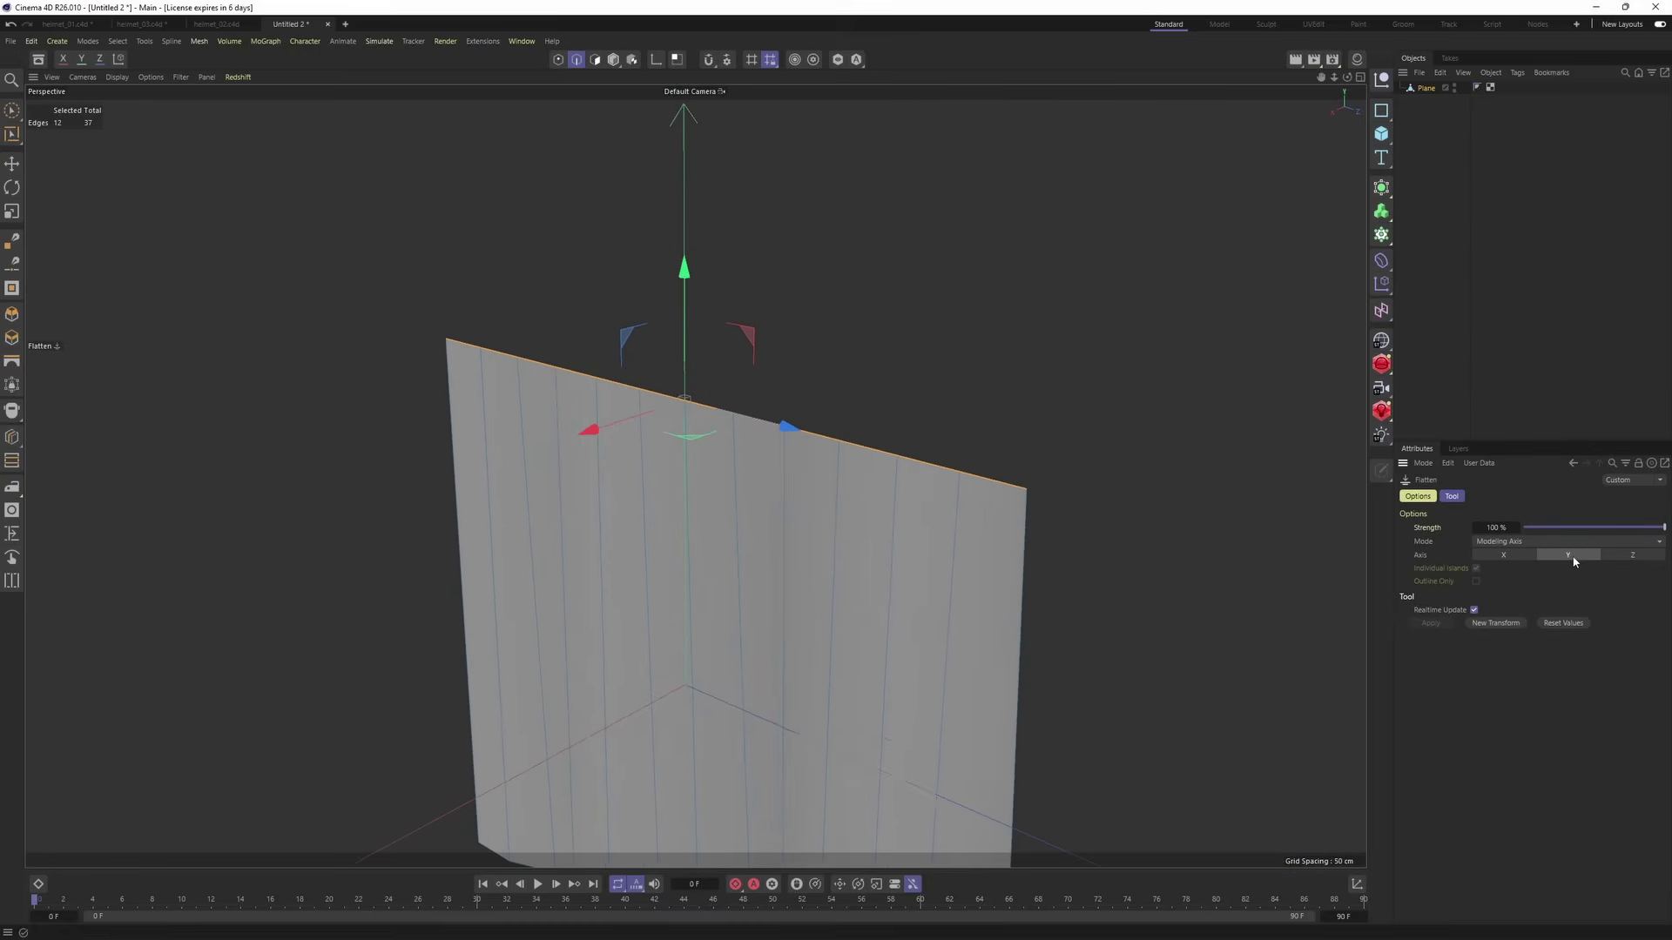
alt+drag(841, 494, 735, 485)
- Select the plane's jagged lower edge loop and flatten it along the Y modeling axis at 100 % strength
key(e)
alt+drag(725, 694, 736, 454)
alt+drag(829, 548, 767, 470)
alt+drag(859, 512, 879, 366)
right_click(885, 320)
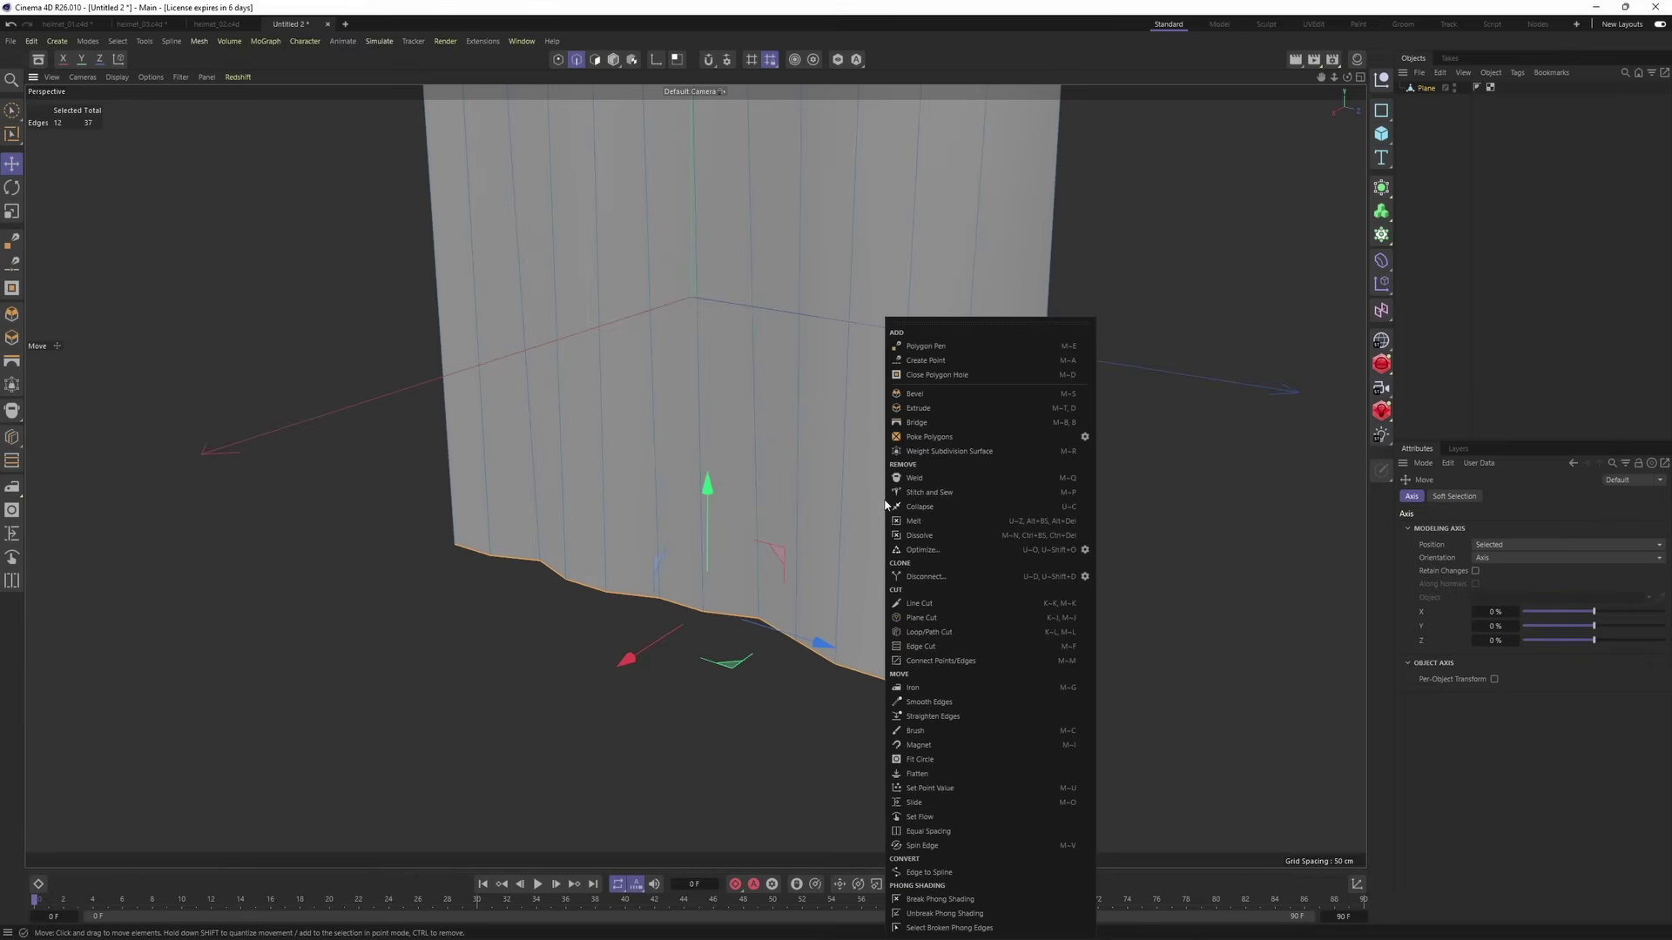
click(933, 780)
alt+drag(901, 574, 1043, 623)
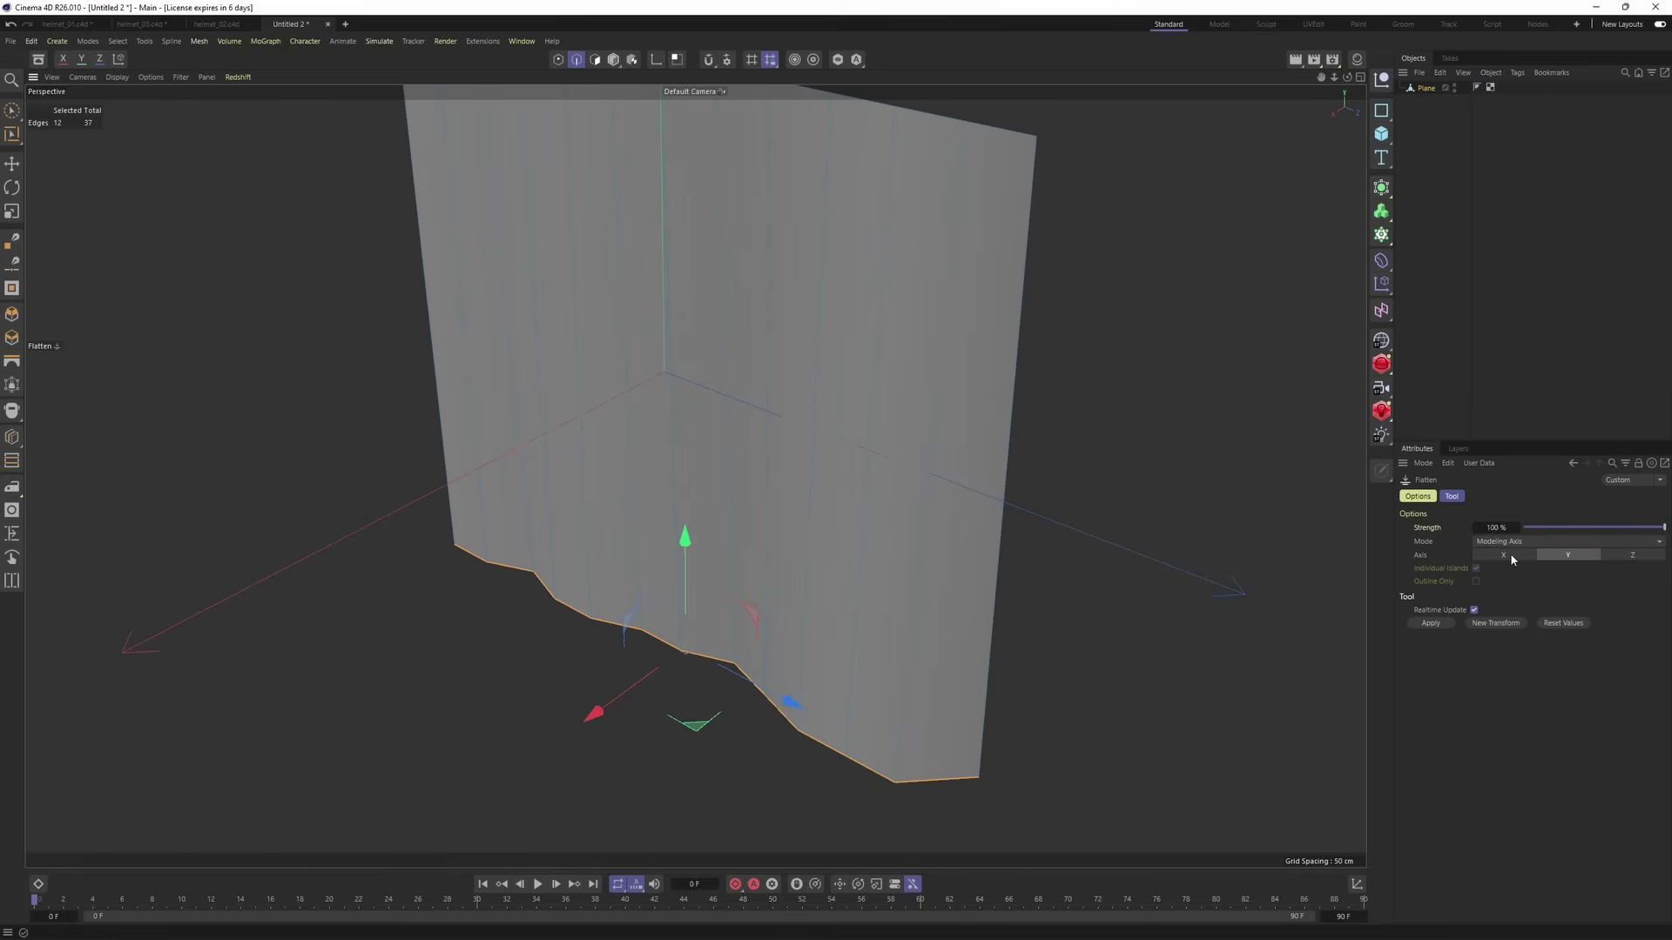
click(1424, 622)
- Select all polygons of the plane and flatten them along the X modeling axis
alt+drag(743, 552, 632, 490)
scroll(743, 461, down, 2)
alt+drag(743, 464, 769, 496)
key(Return)
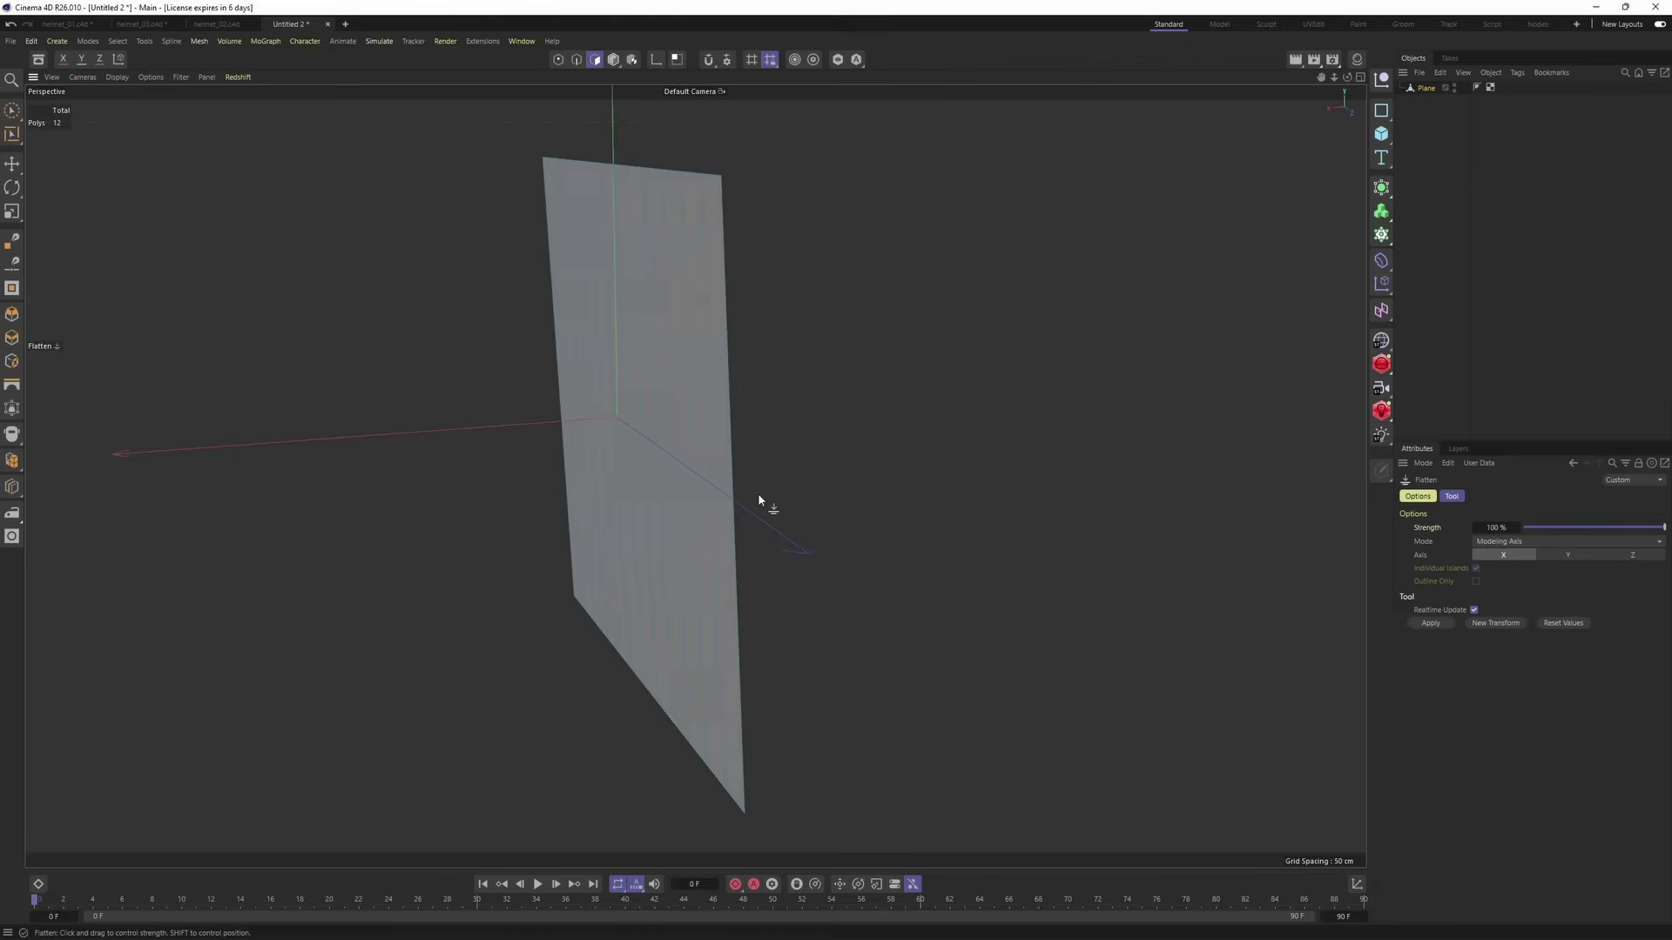
key(ctrl+a)
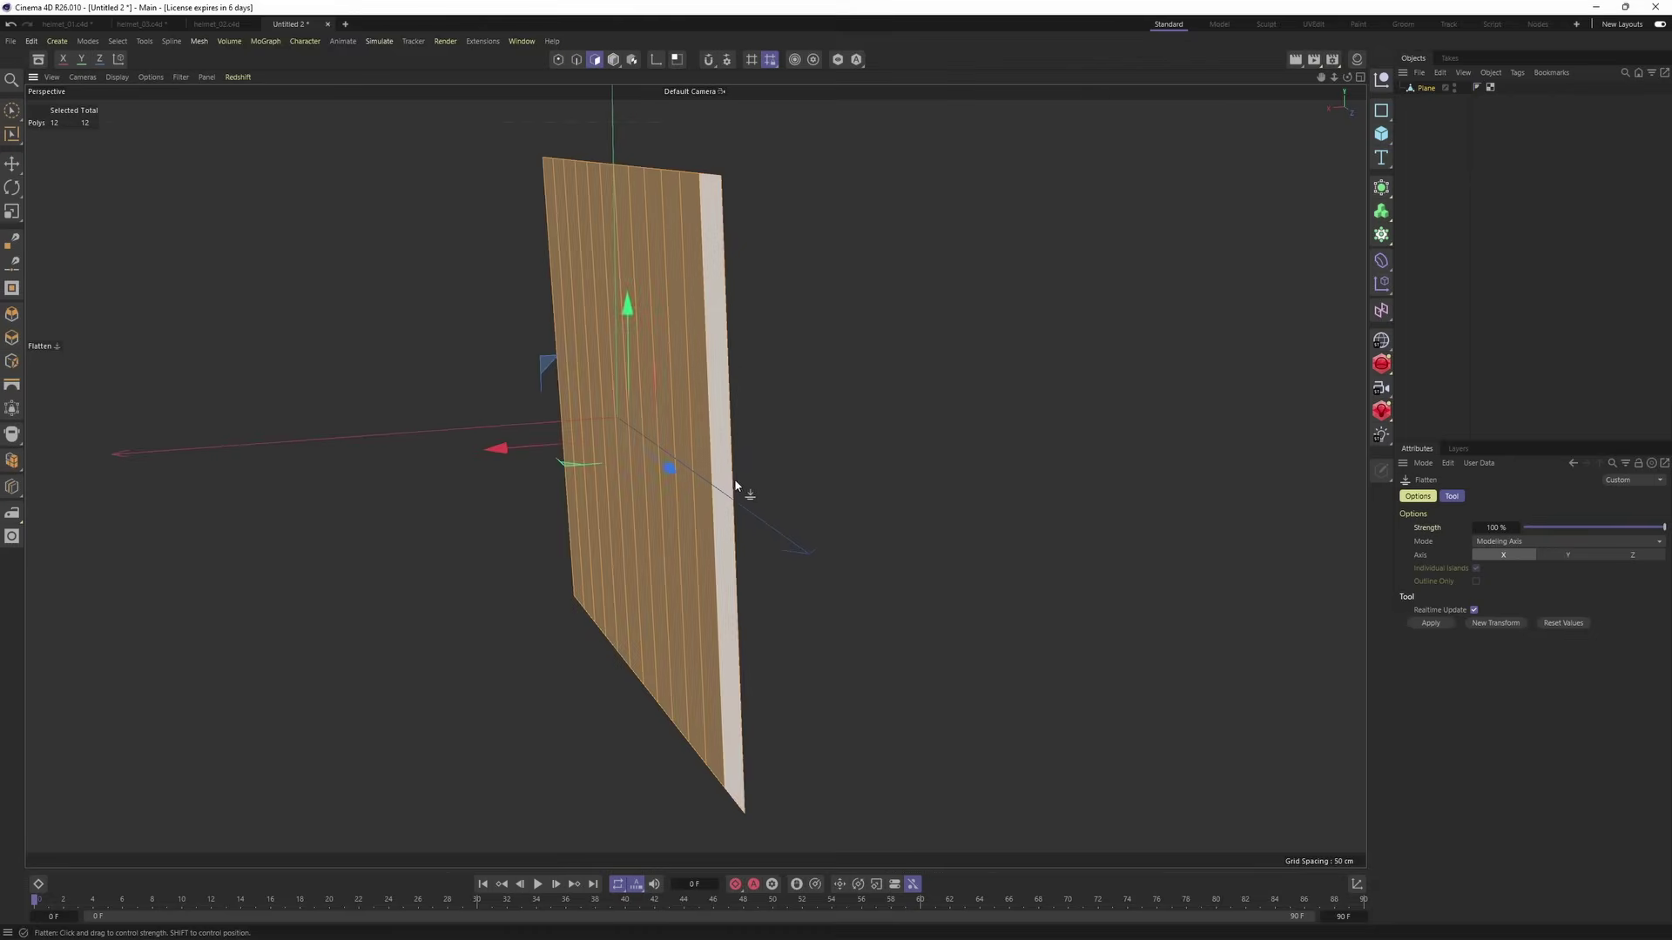
right_click(735, 488)
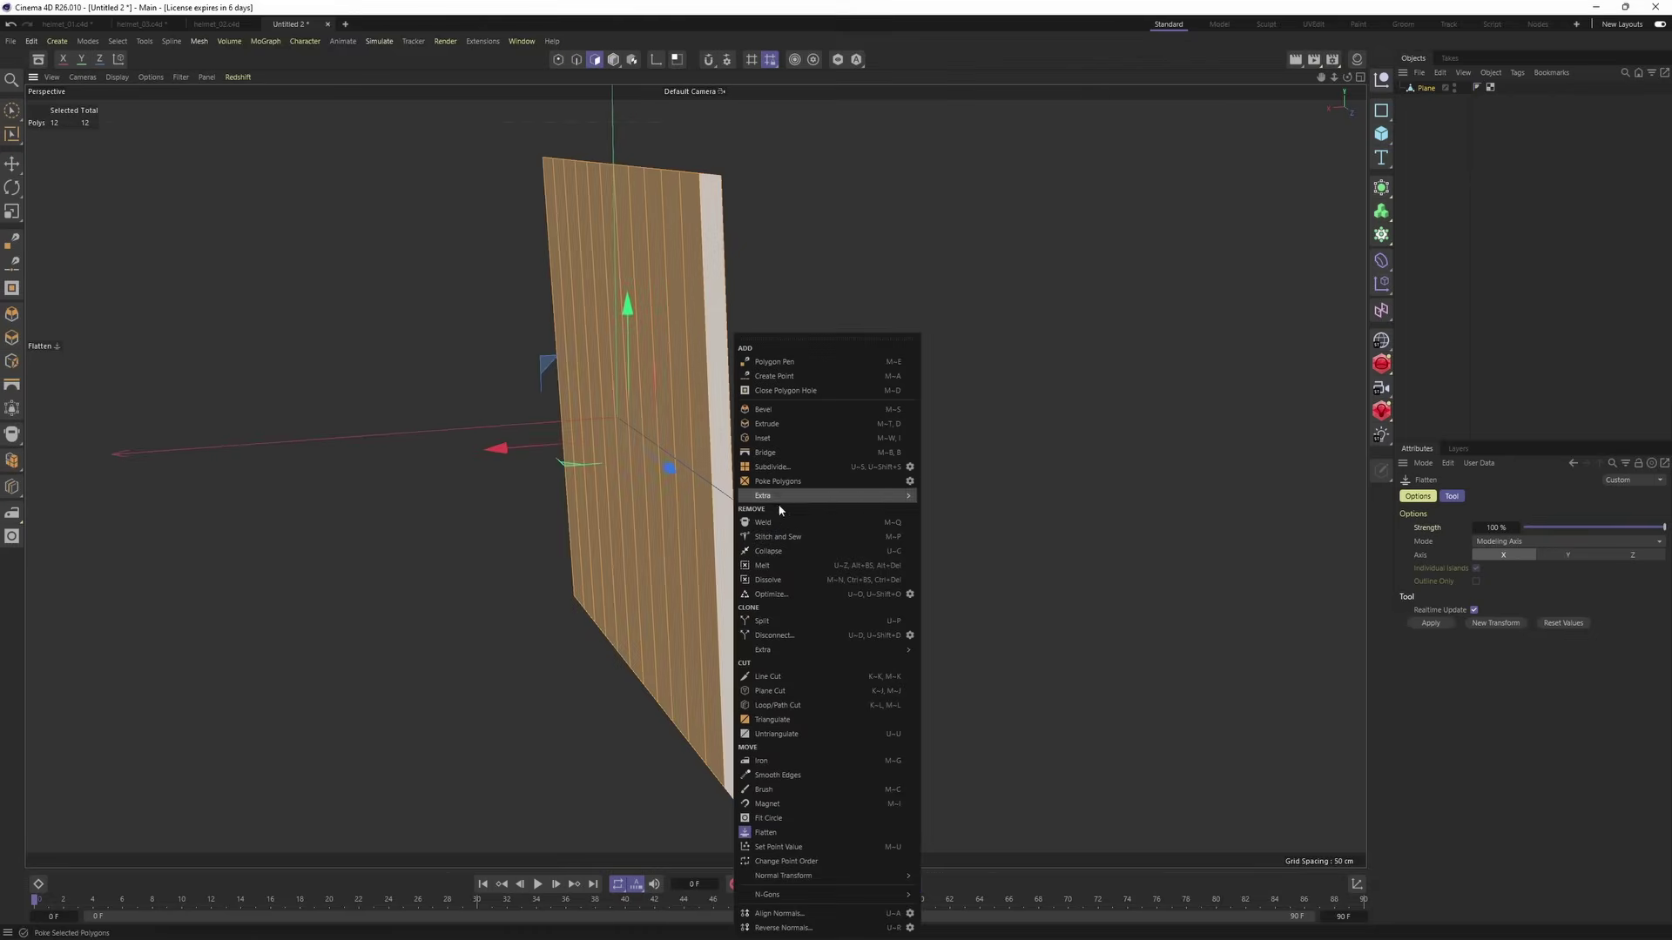
click(765, 833)
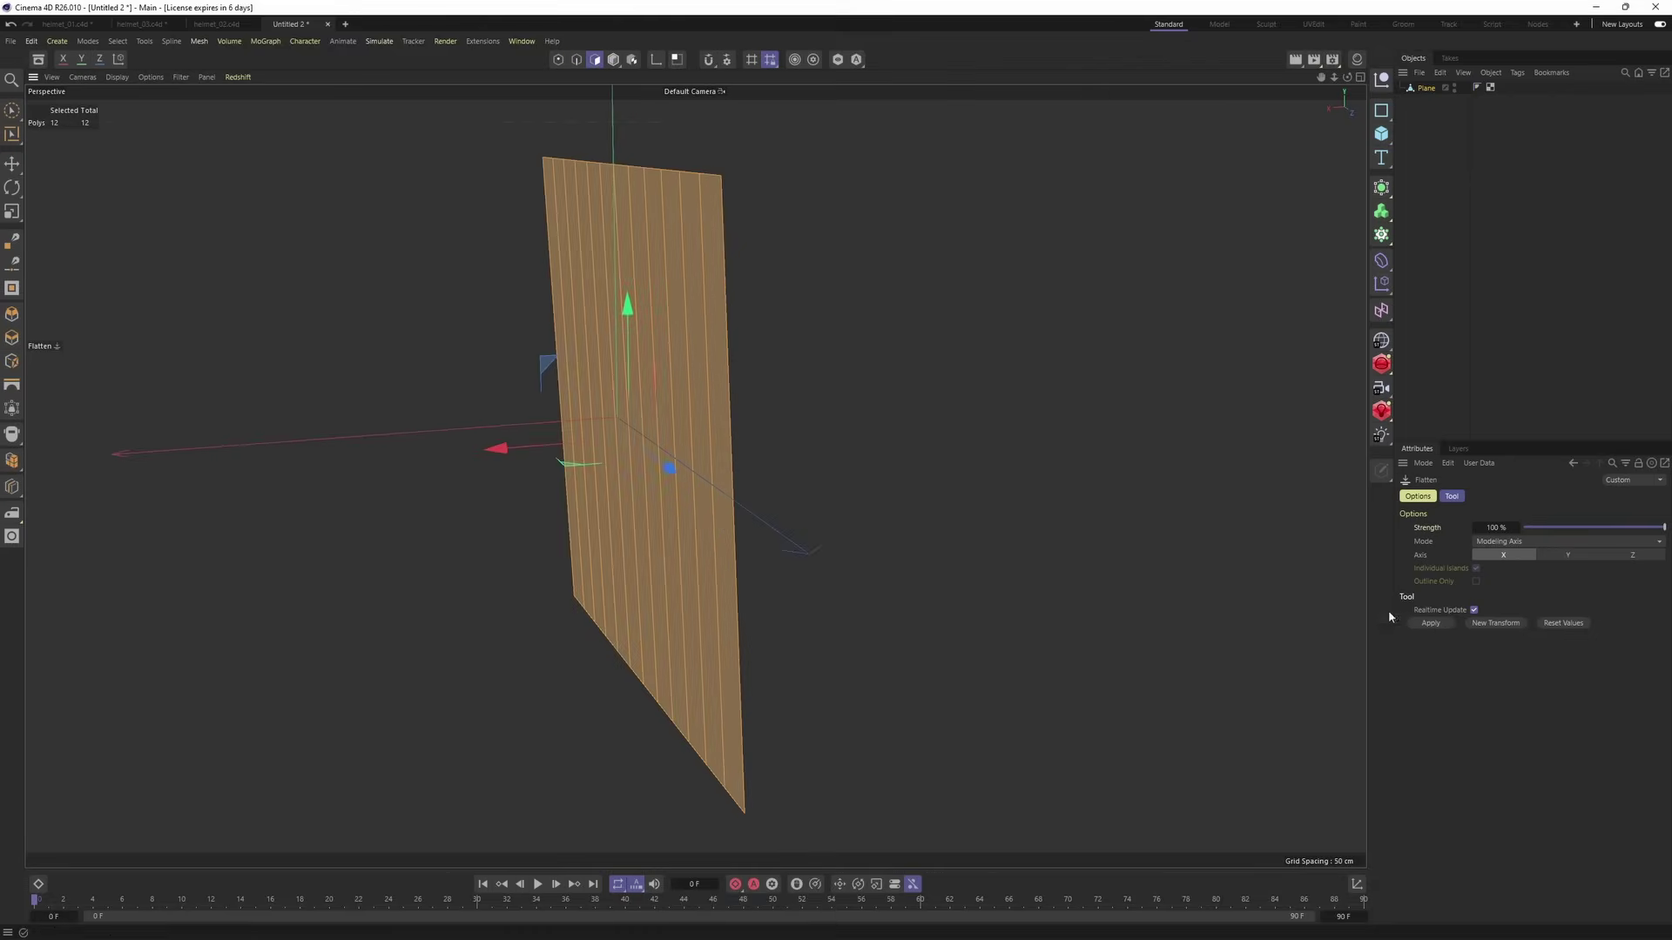
alt+drag(831, 489, 761, 504)
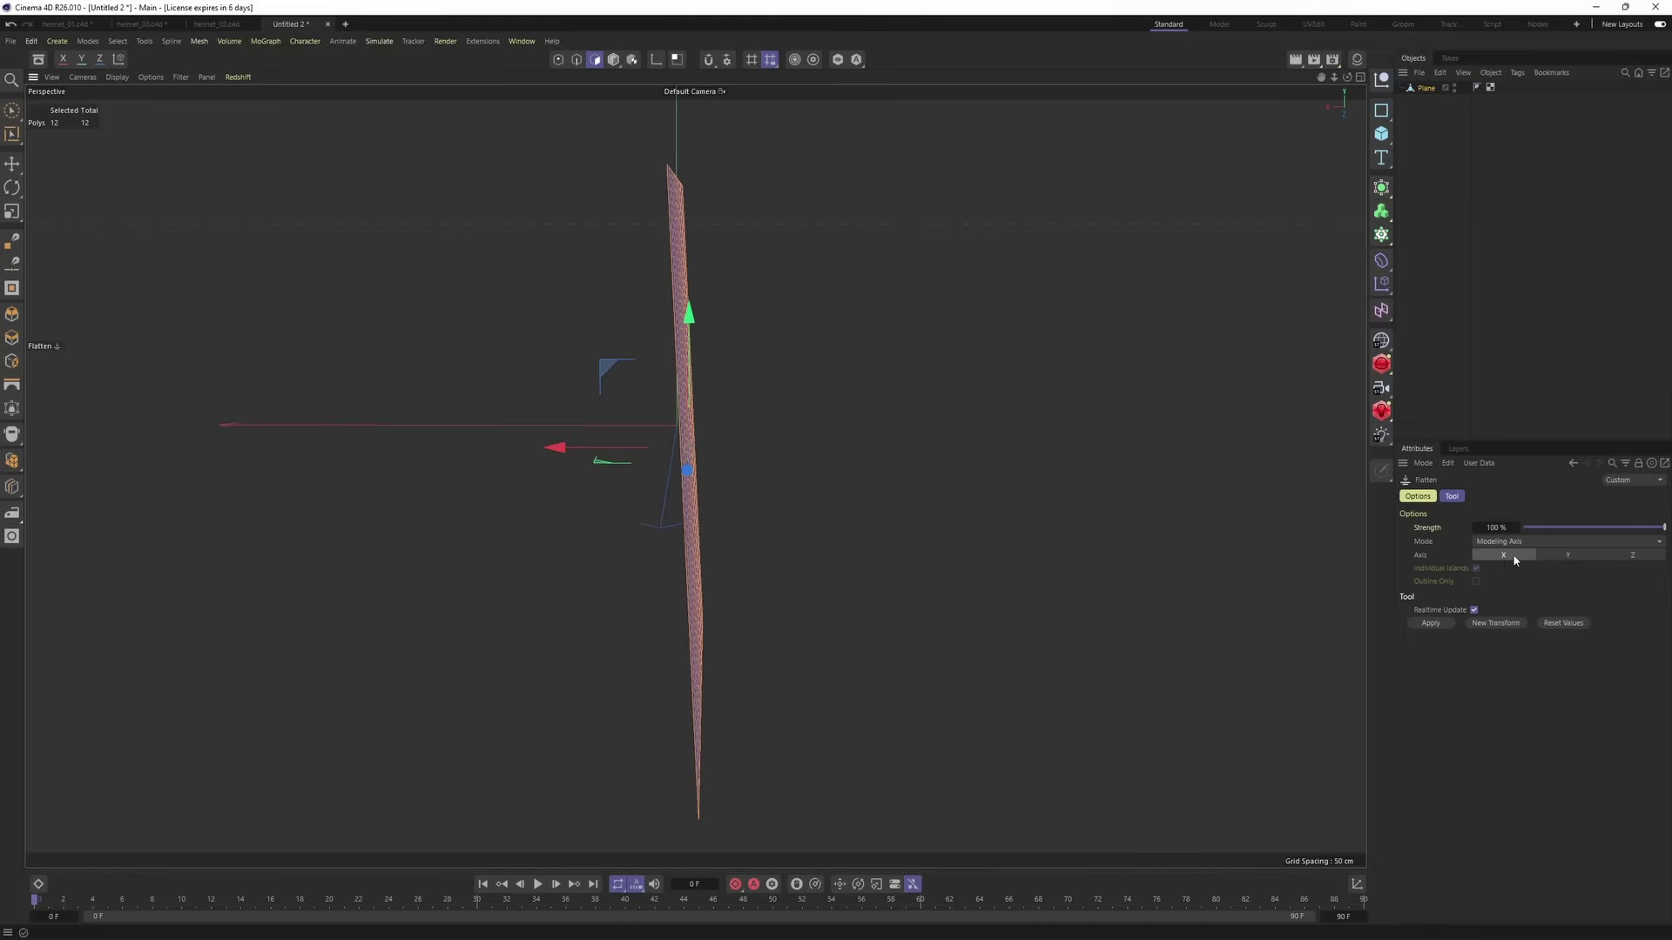
click(1430, 624)
alt+drag(758, 496, 821, 478)
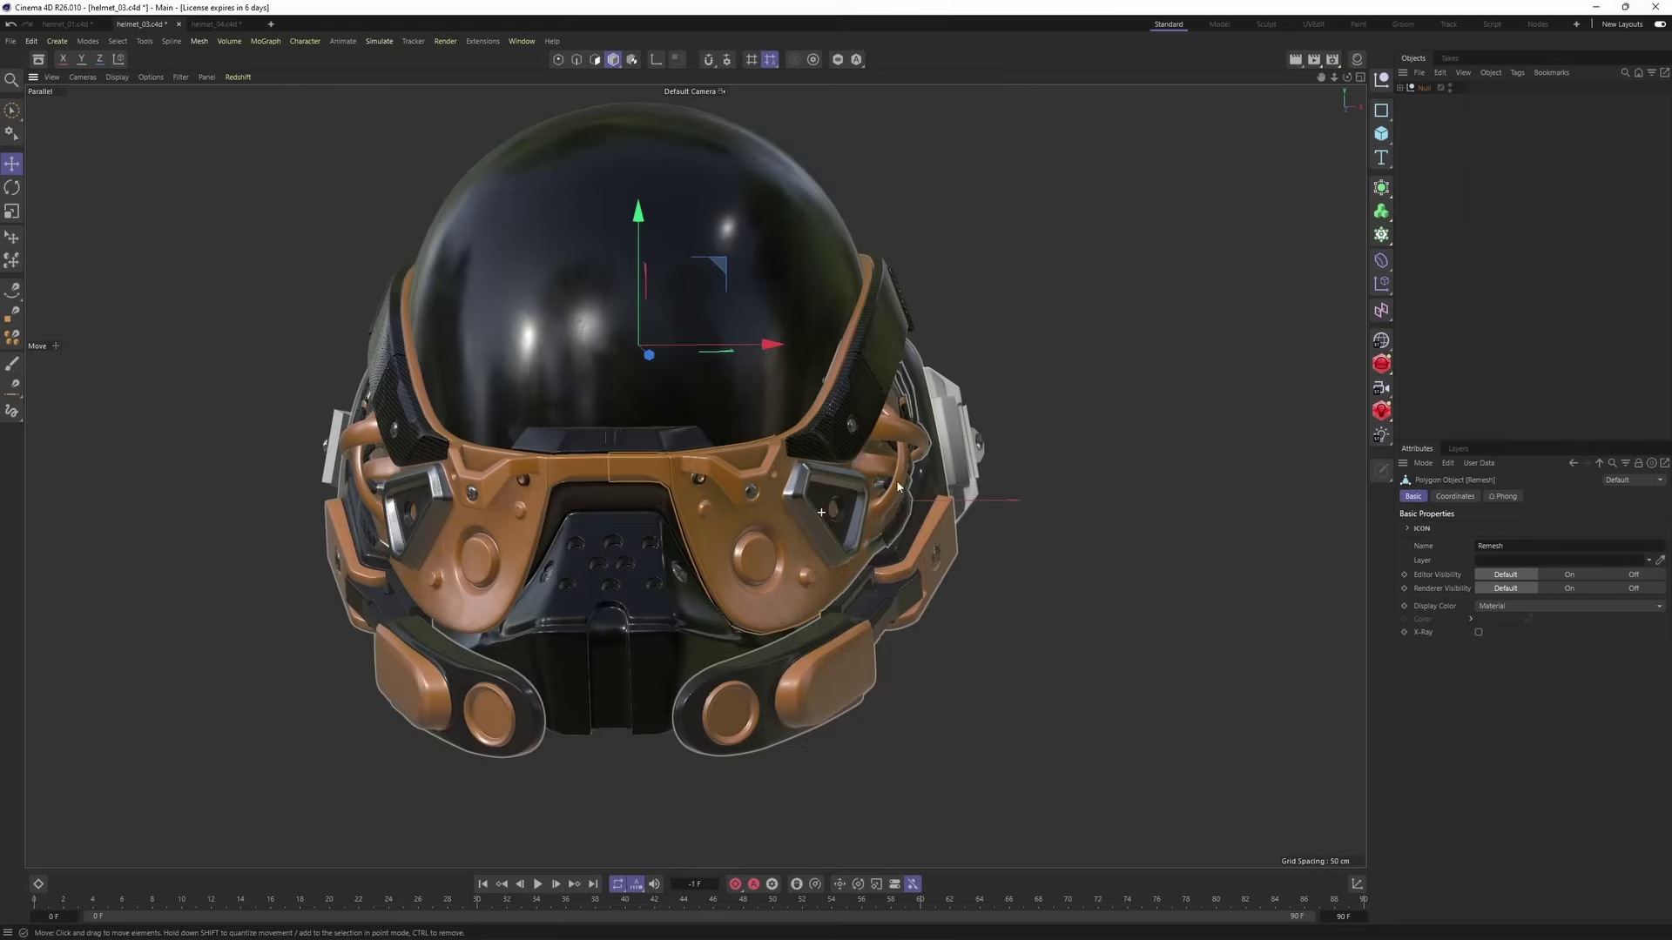
scroll(740, 526, up, 4)
scroll(805, 522, down, 5)
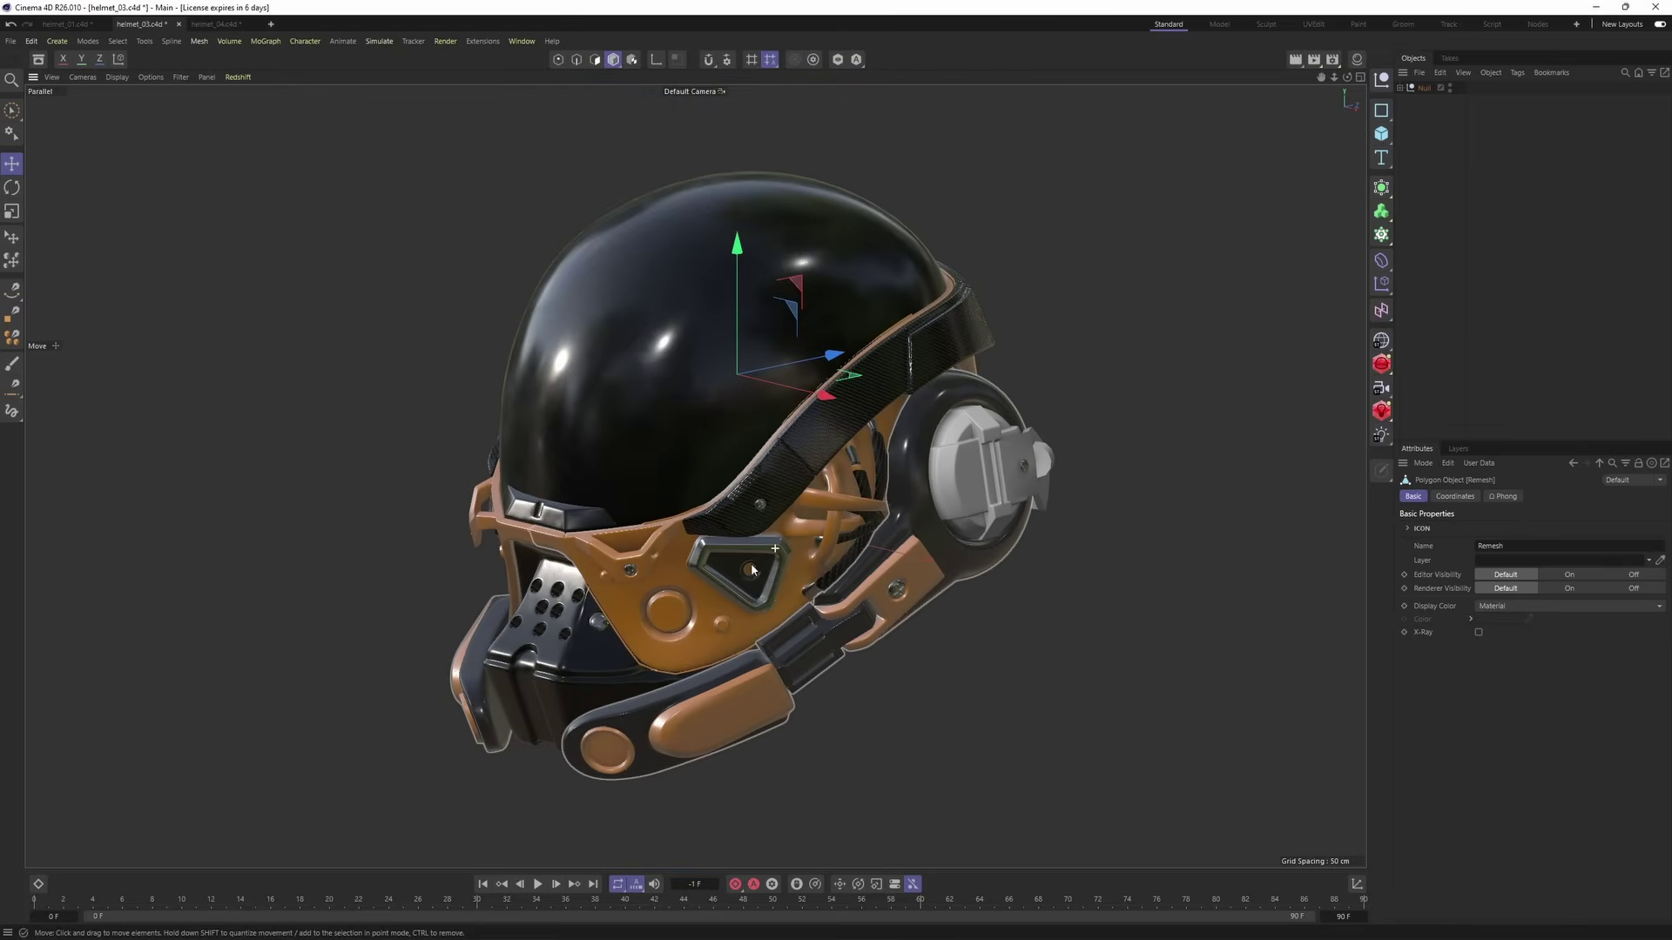
scroll(785, 529, up, 4)
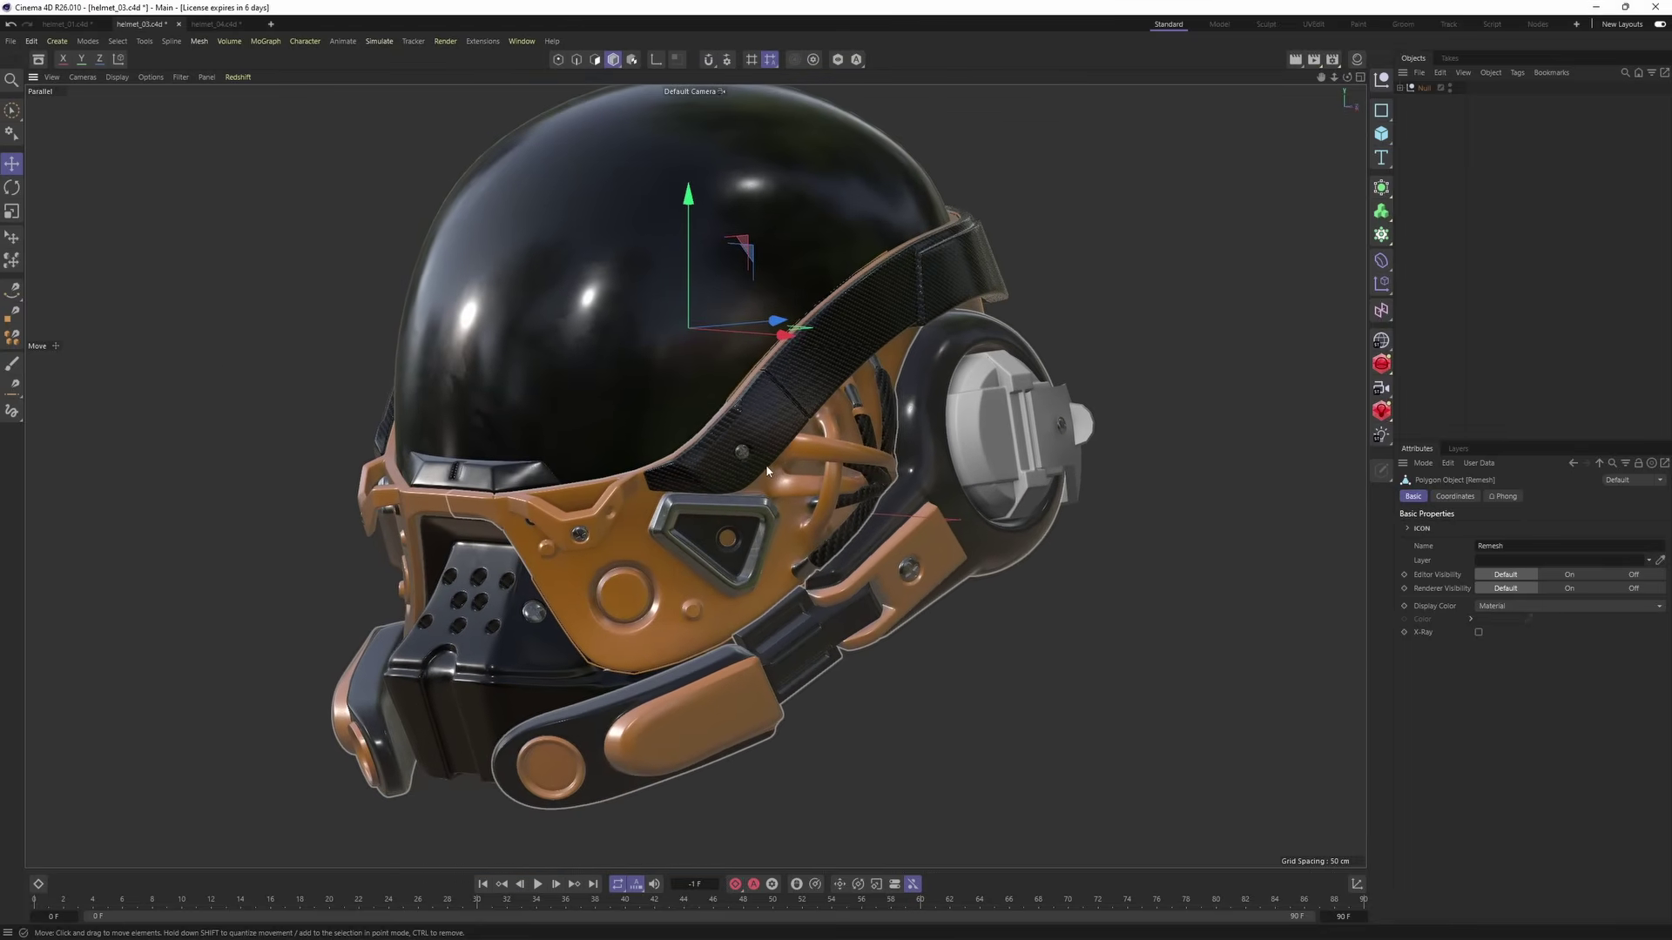
scroll(897, 470, down, 3)
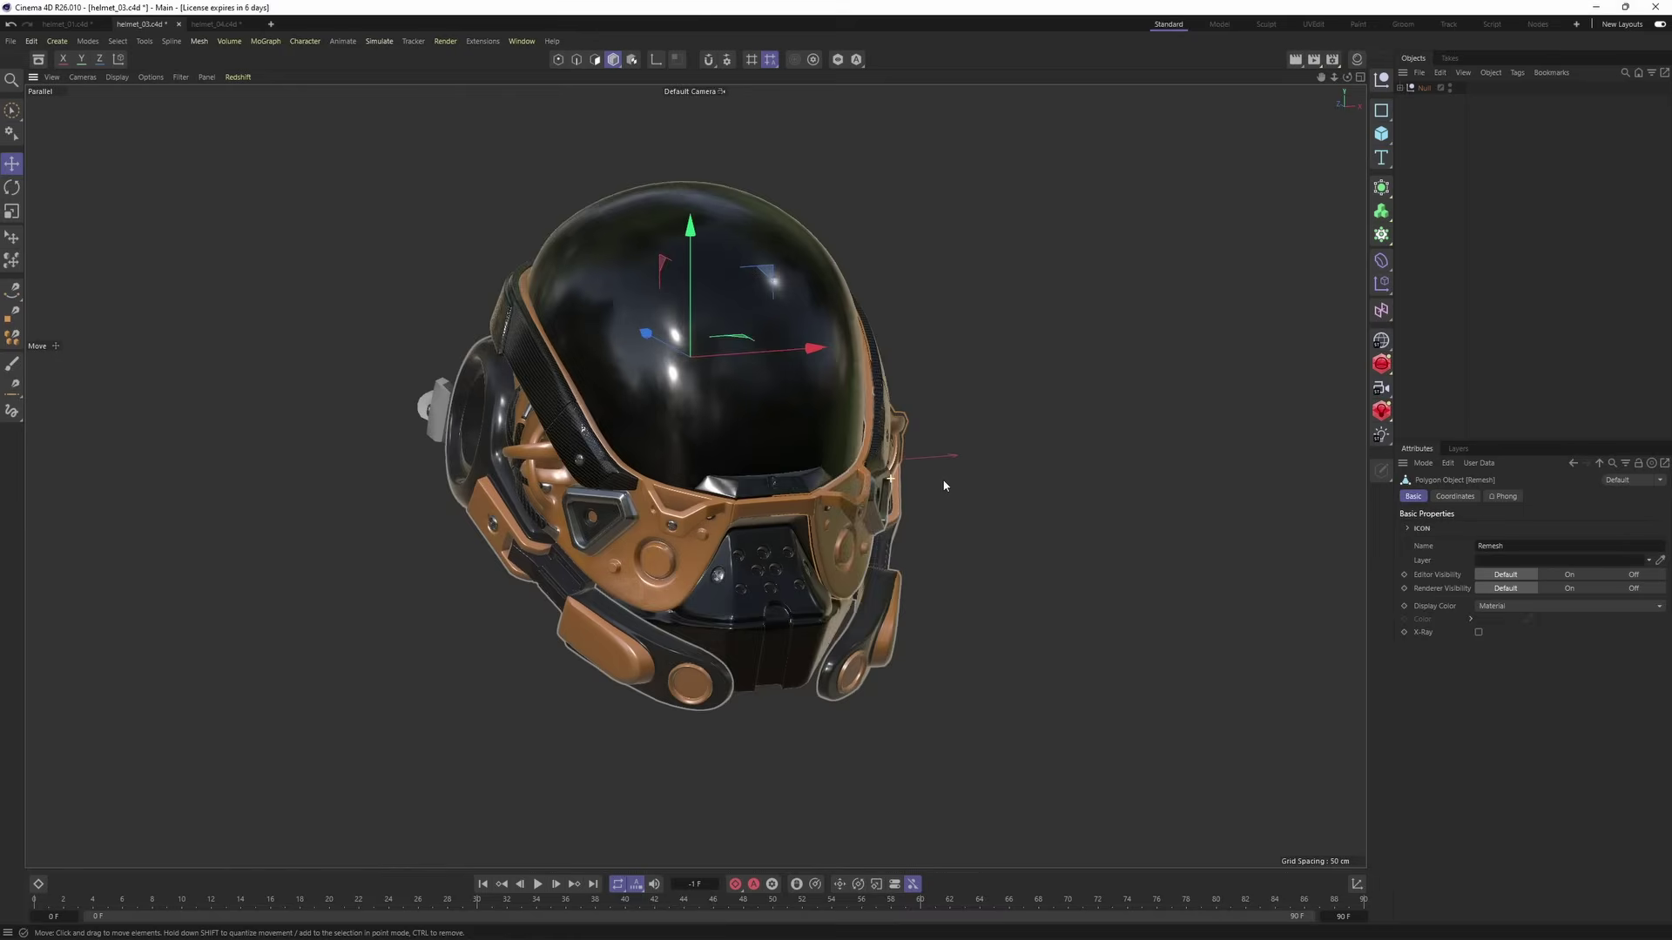